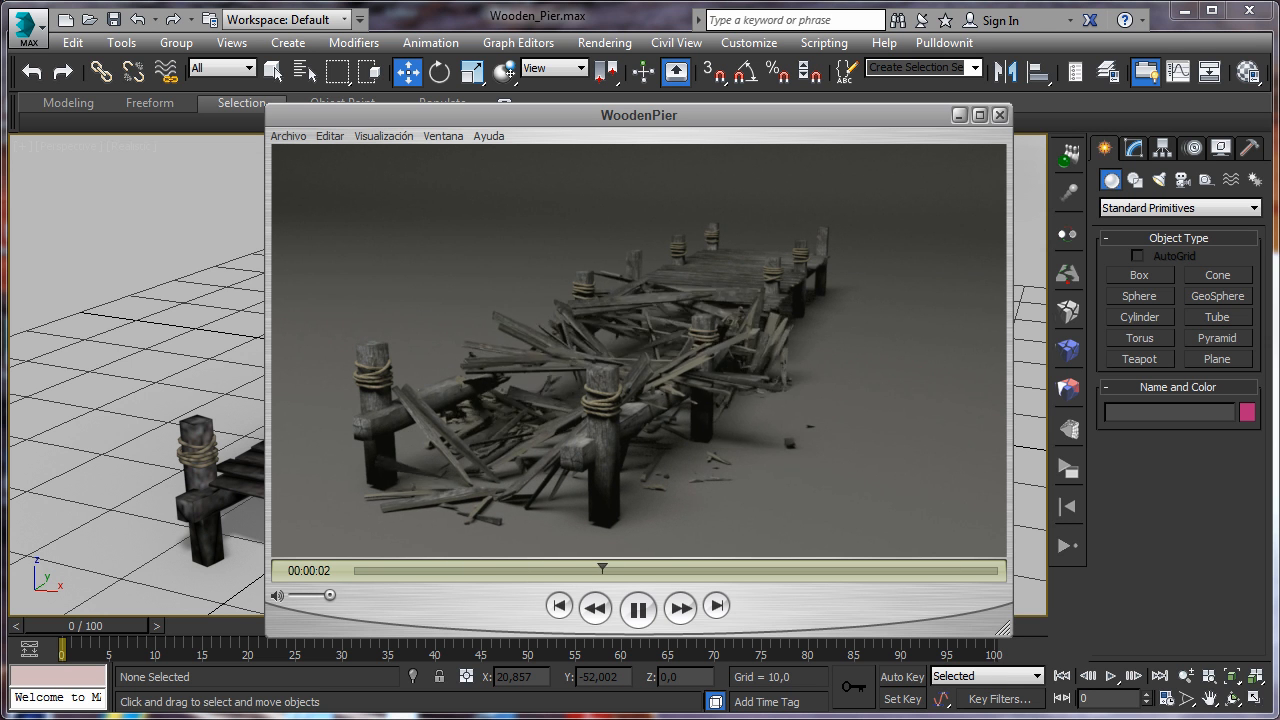
Pause and put away the WoodenPier preview animation to return to the intact pier scene.
{"action": "left_click", "coordinate": [638, 608]}
{"action": "left_click", "coordinate": [960, 115]}
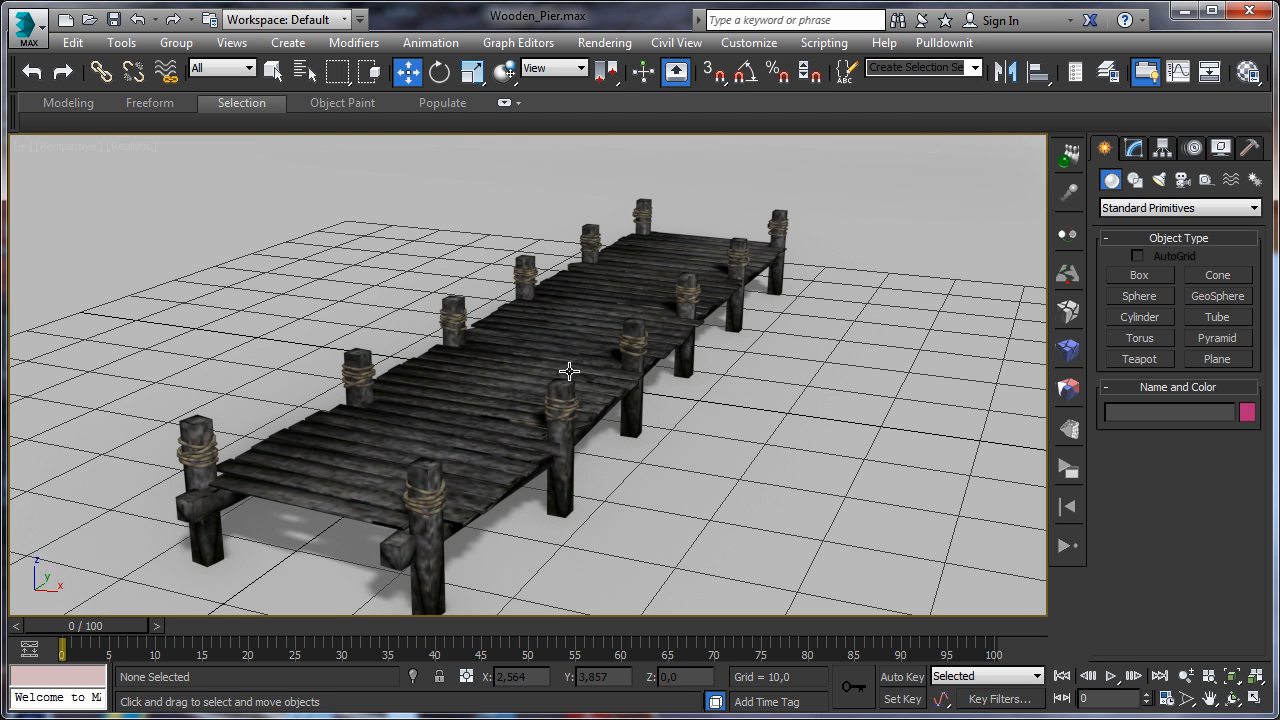
{"action": "left_click", "coordinate": [1232, 698]}
{"action": "left_click_drag", "start_coordinate": [630, 400], "coordinate": [520, 417]}
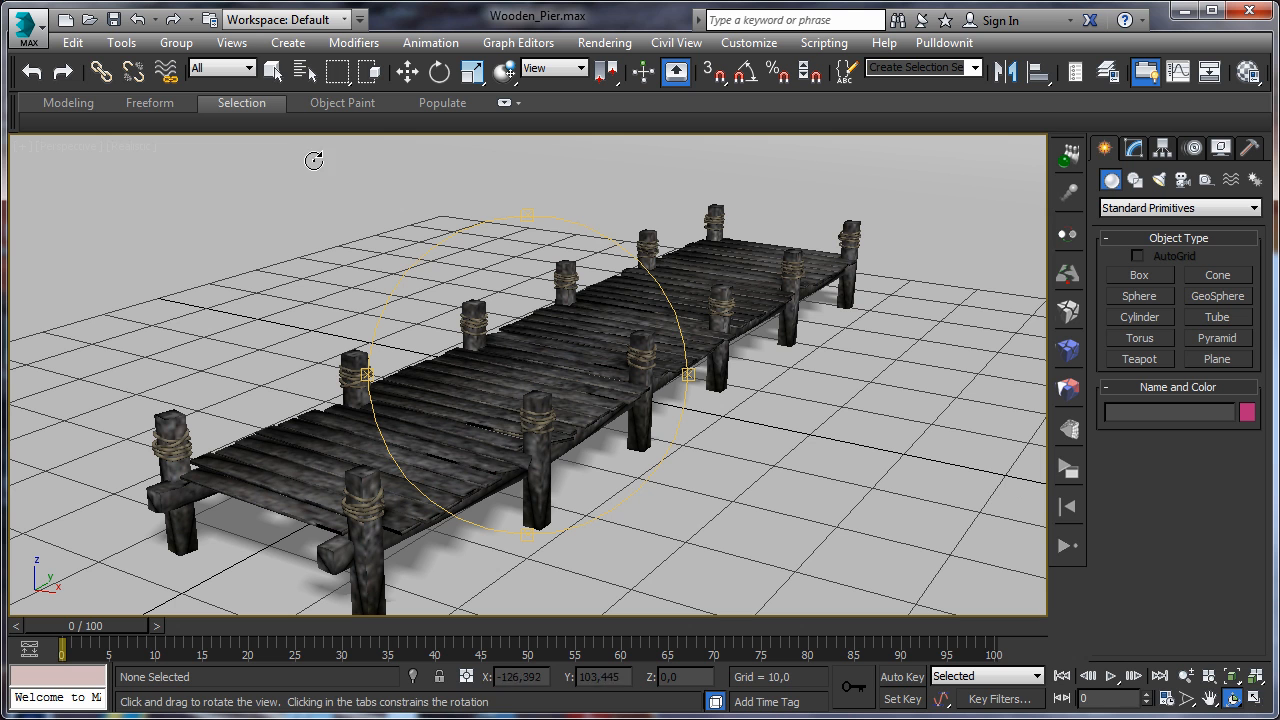
Inspect the pier's separate parts by selecting the ropes, the posts and the plank corridor.
{"action": "left_click", "coordinate": [271, 72]}
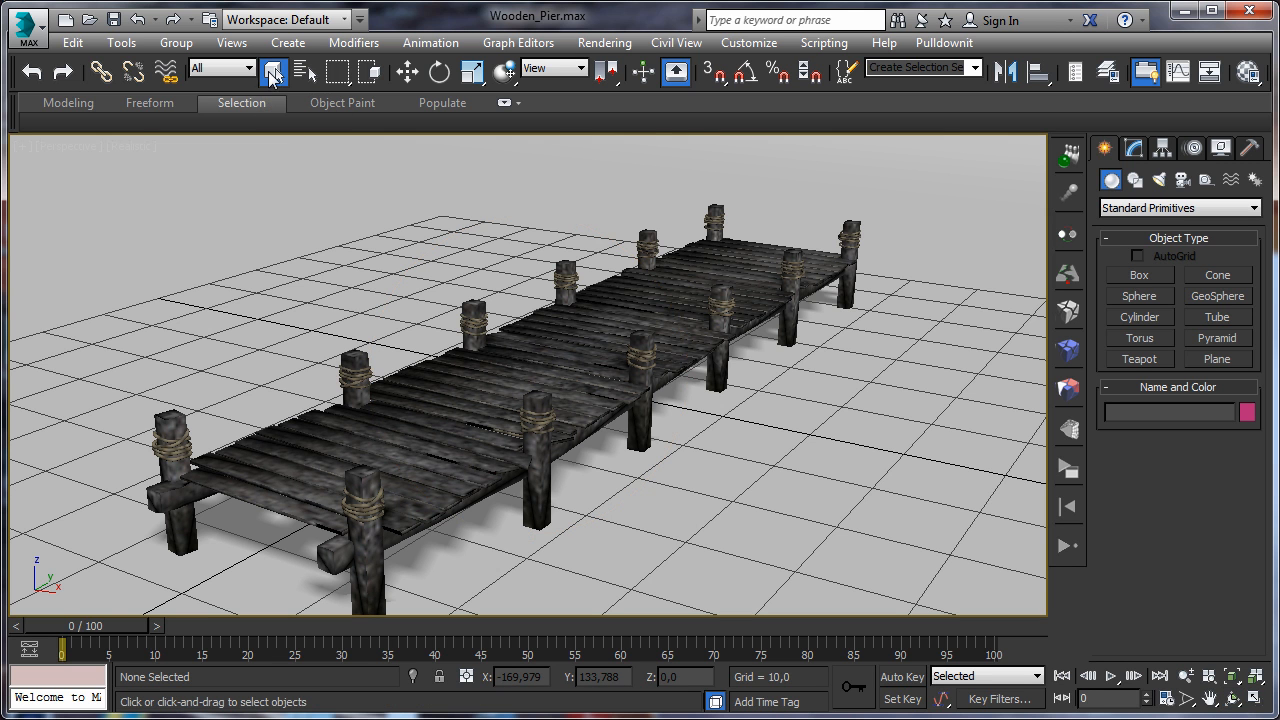
{"action": "left_click", "coordinate": [569, 334]}
{"action": "left_click", "coordinate": [640, 362]}
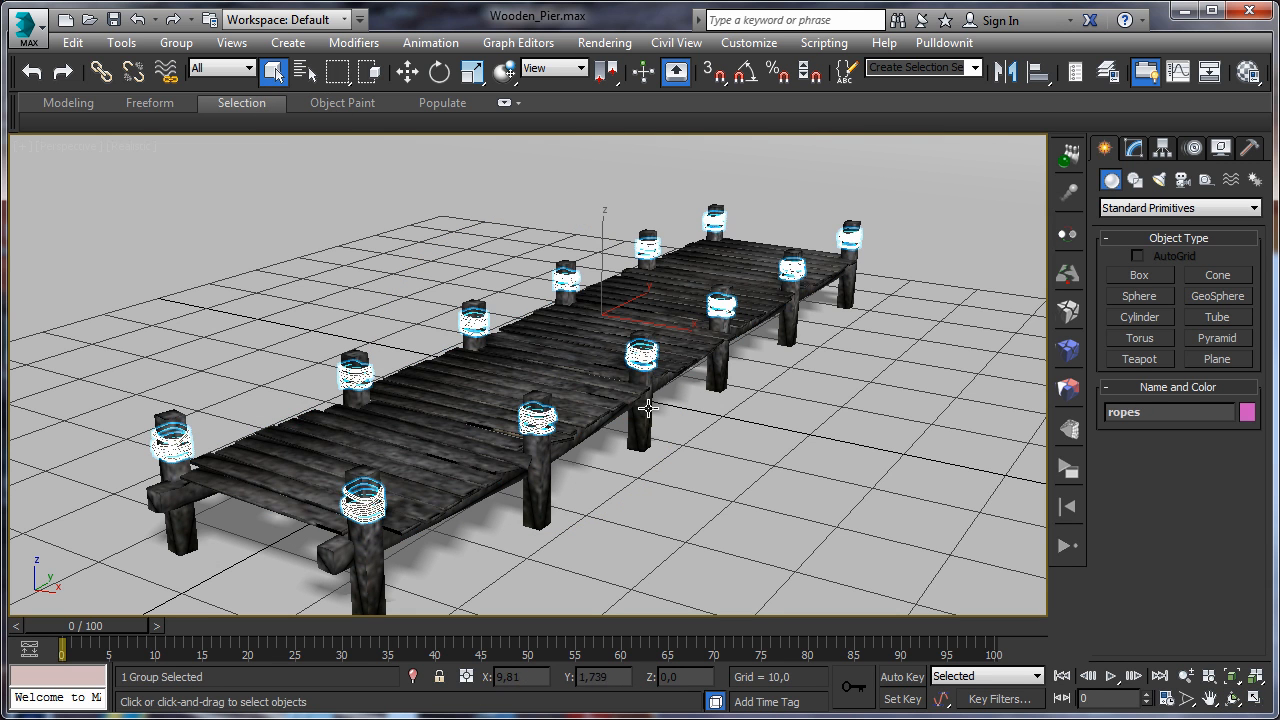
{"action": "left_click", "coordinate": [648, 390]}
{"action": "left_click", "coordinate": [537, 492]}
{"action": "left_click", "coordinate": [721, 357]}
{"action": "left_click", "coordinate": [469, 407]}
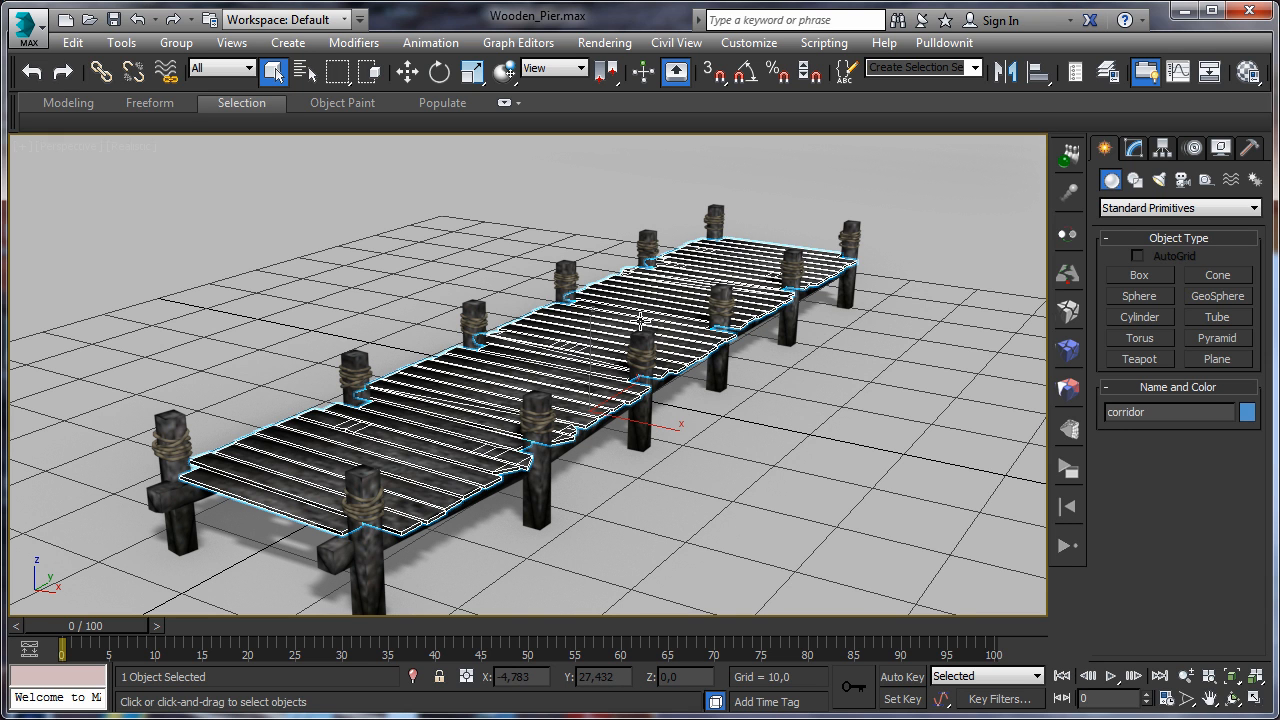
In the Top view, draw an open zigzag line with corner points down the middle of the pier's whole length.
{"action": "left_click", "coordinate": [1256, 676]}
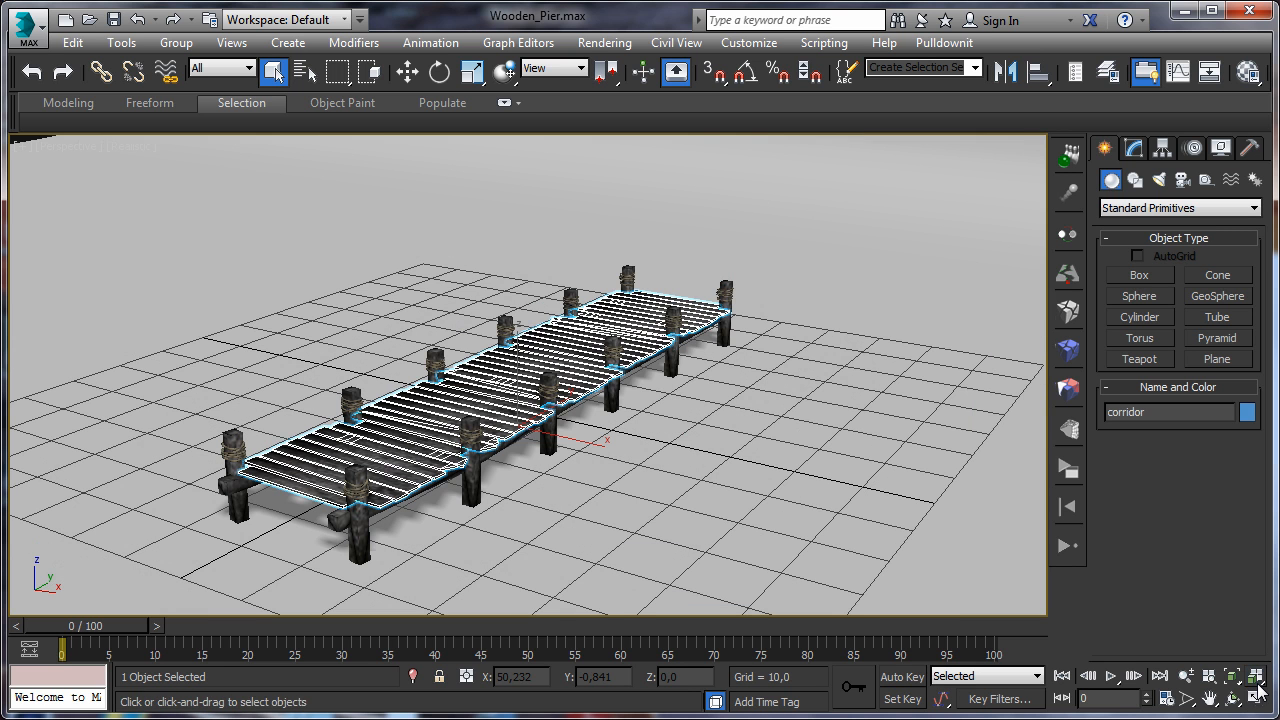
{"action": "left_click", "coordinate": [1256, 700]}
{"action": "right_click", "coordinate": [421, 295]}
{"action": "left_click", "coordinate": [1254, 701]}
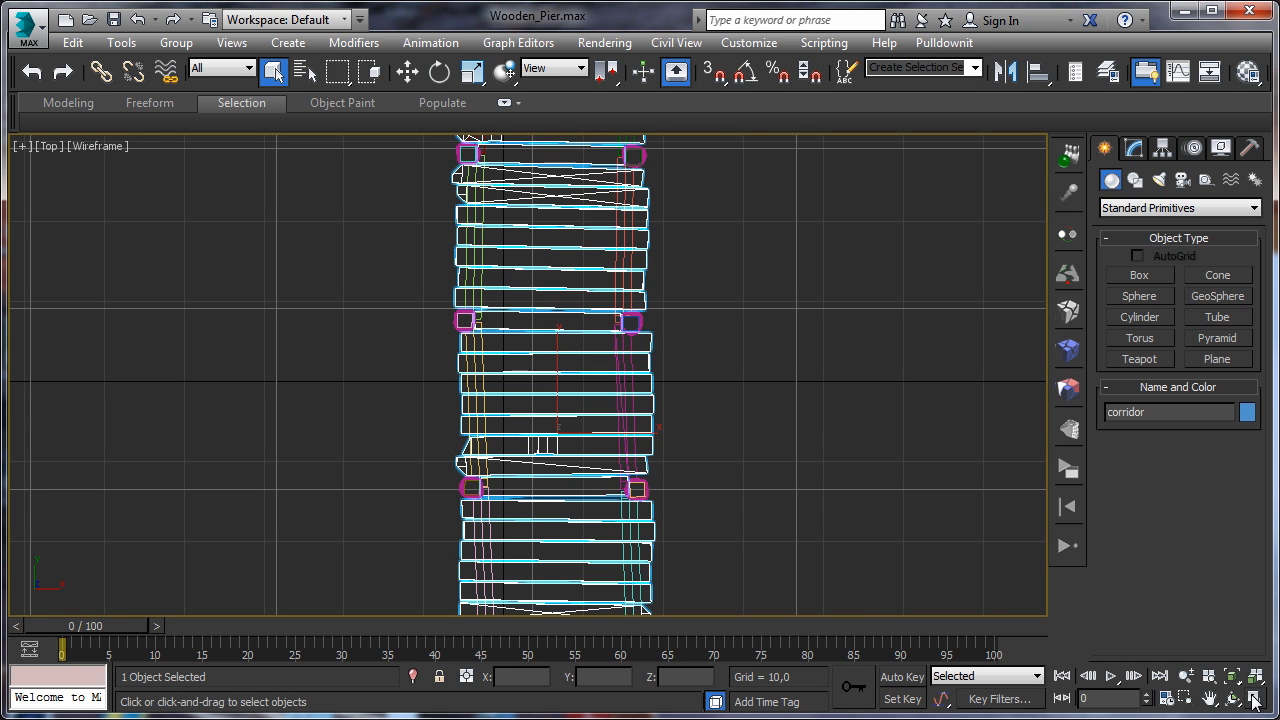
{"action": "right_click", "coordinate": [658, 422]}
{"action": "scroll", "coordinate": [363, 327], "scroll_direction": "up", "scroll_amount": 2}
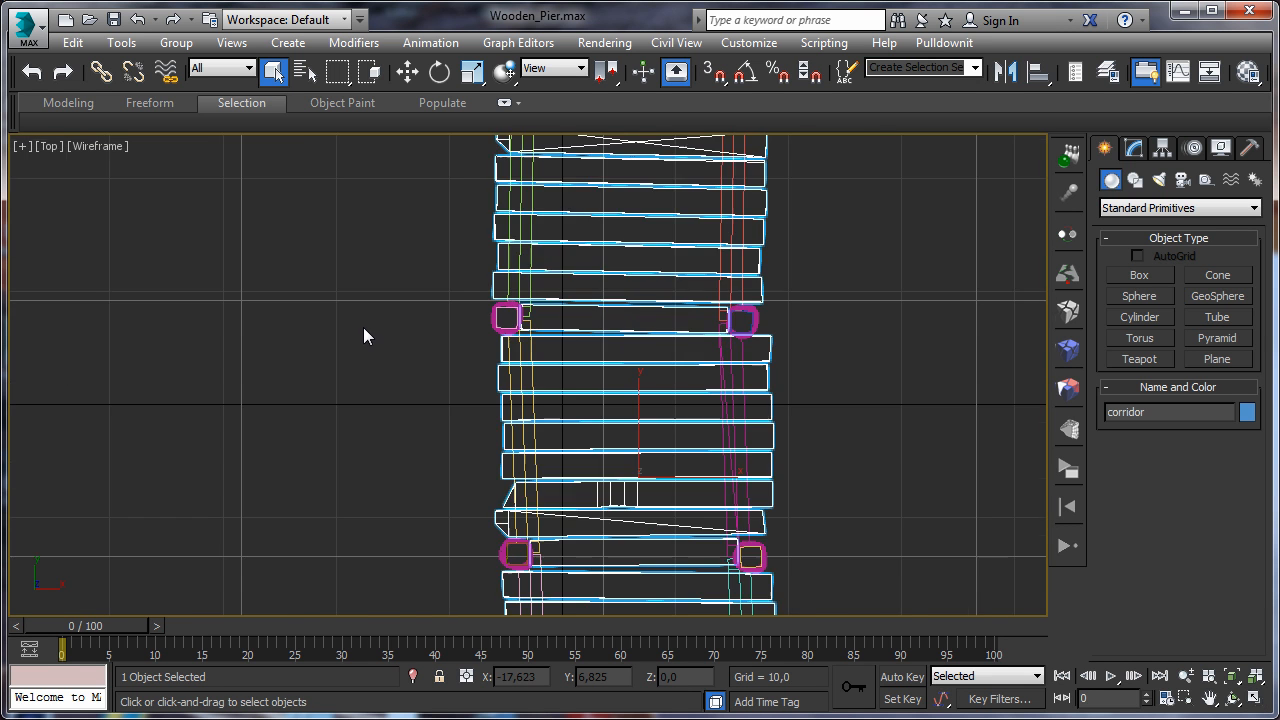
{"action": "scroll", "coordinate": [363, 327], "scroll_direction": "down", "scroll_amount": 4}
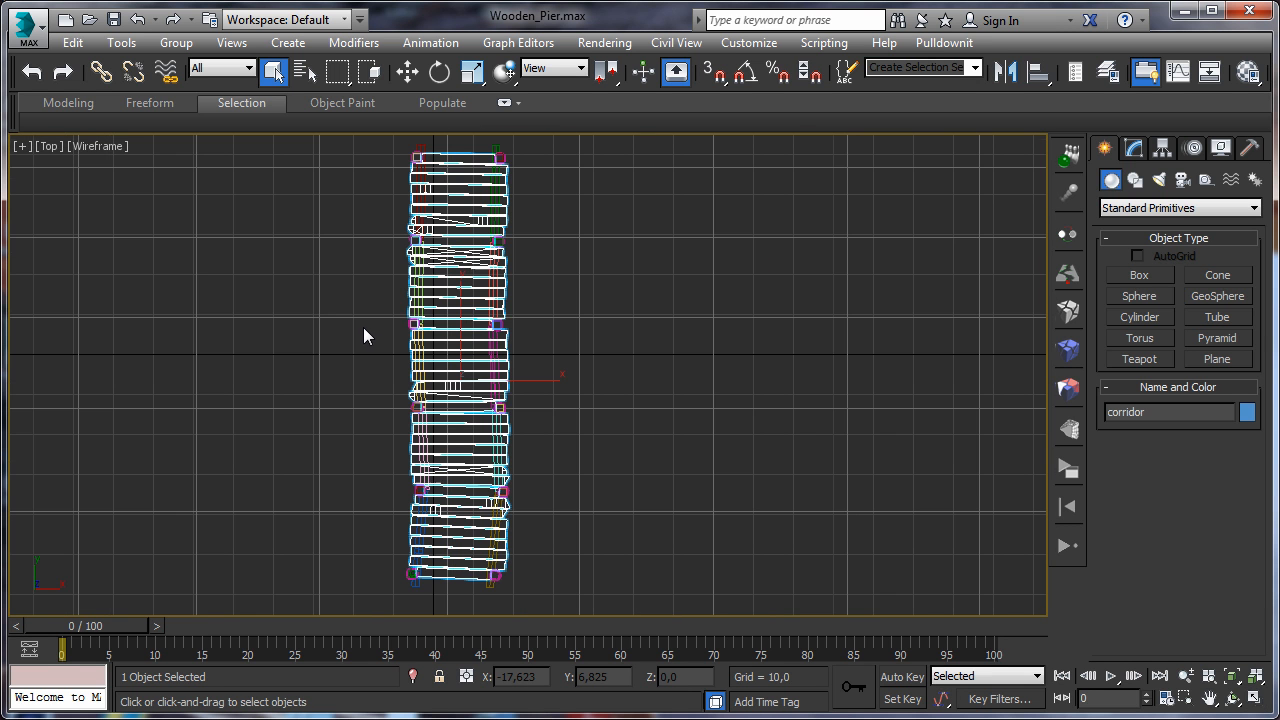
{"action": "left_click", "coordinate": [1135, 180]}
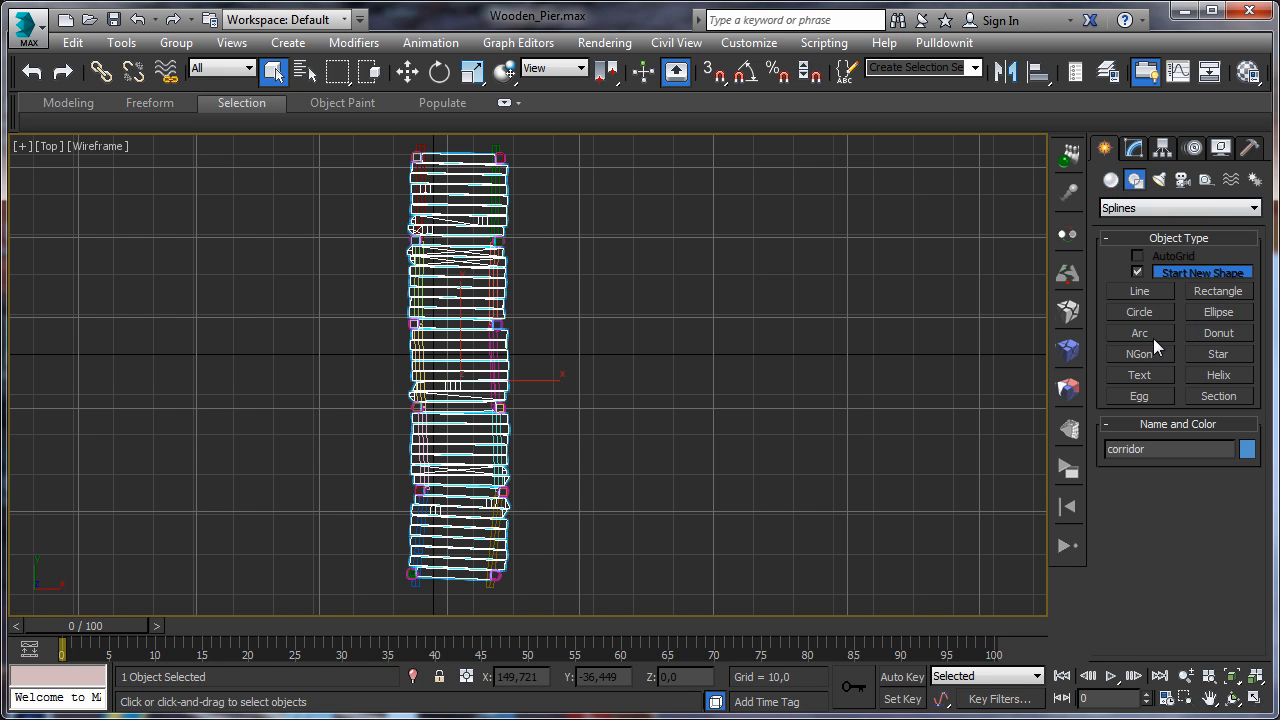
{"action": "left_click", "coordinate": [1120, 292]}
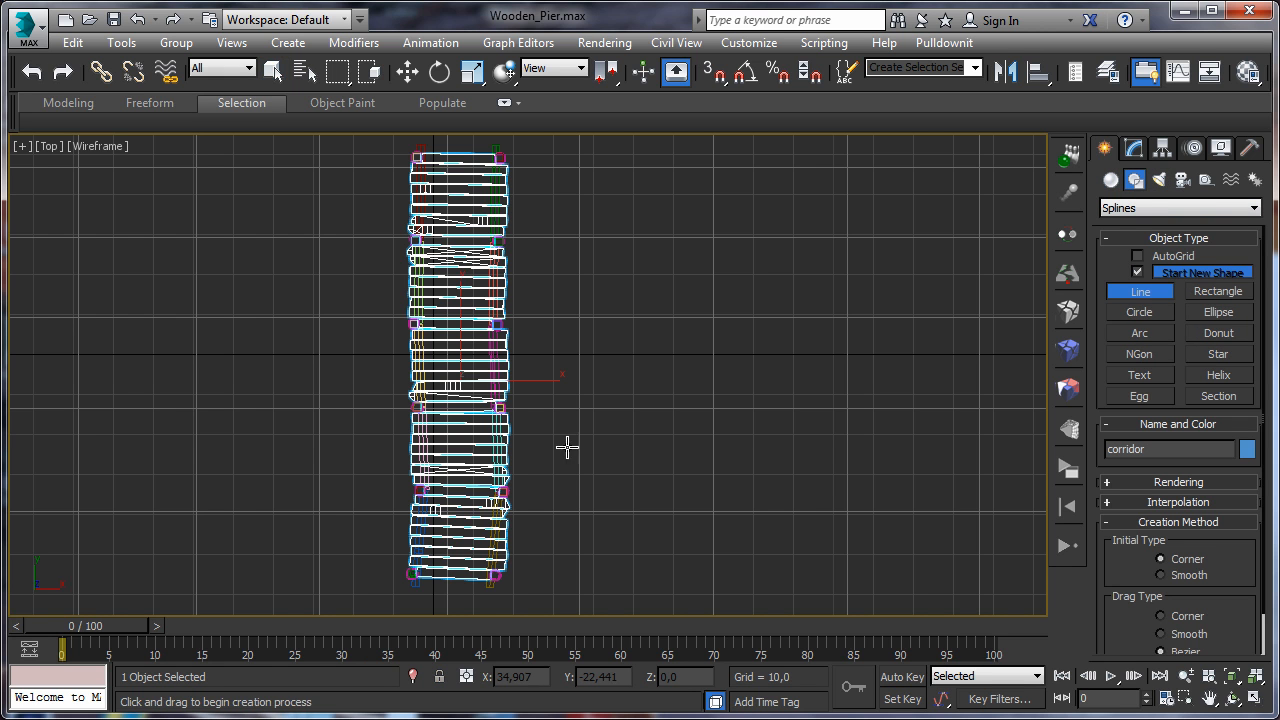
{"action": "left_click", "coordinate": [461, 600]}
{"action": "left_click", "coordinate": [443, 546]}
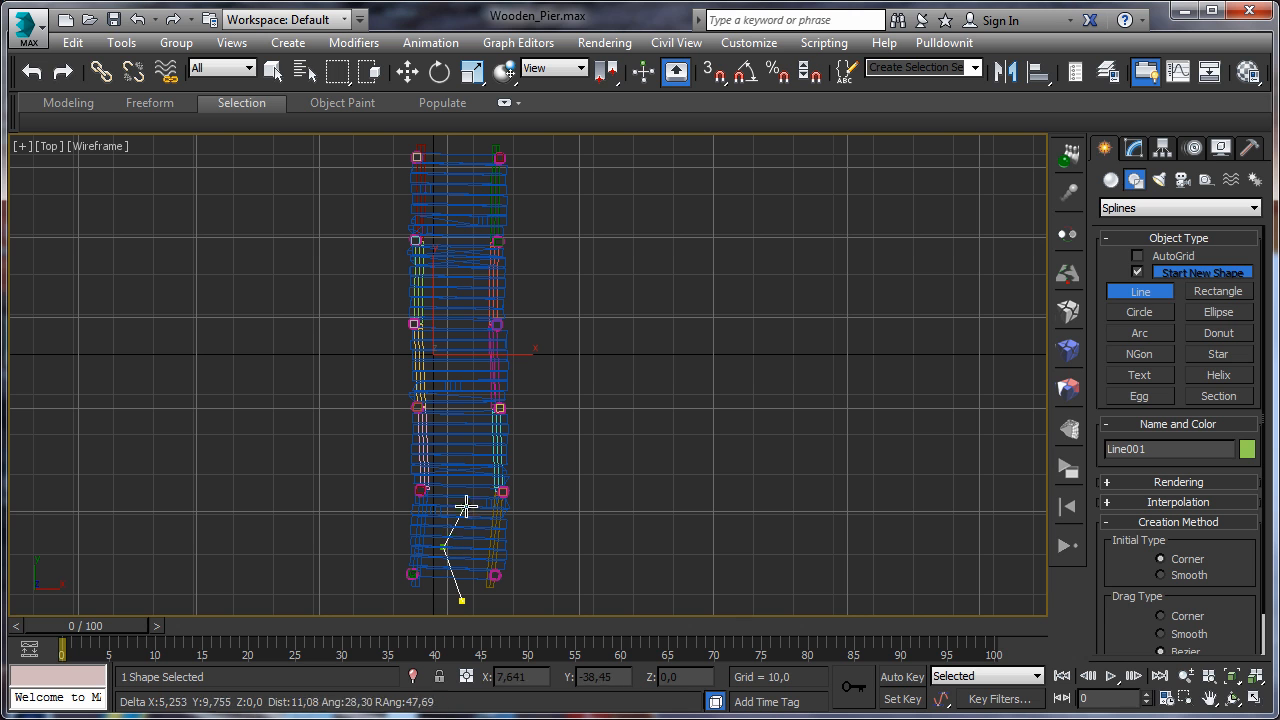
{"action": "left_click", "coordinate": [465, 488]}
{"action": "left_click", "coordinate": [446, 422]}
{"action": "left_click", "coordinate": [465, 358]}
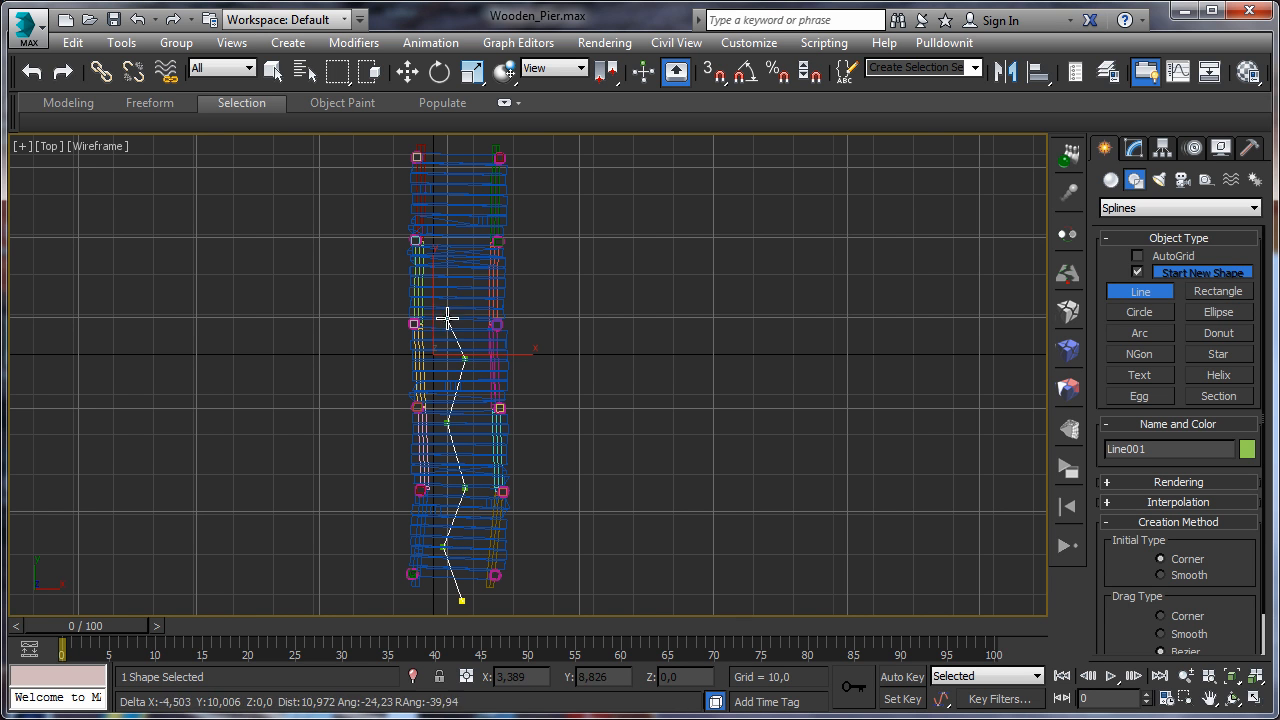
{"action": "left_click", "coordinate": [446, 301]}
{"action": "left_click", "coordinate": [453, 240]}
{"action": "left_click", "coordinate": [457, 143]}
{"action": "right_click", "coordinate": [457, 143]}
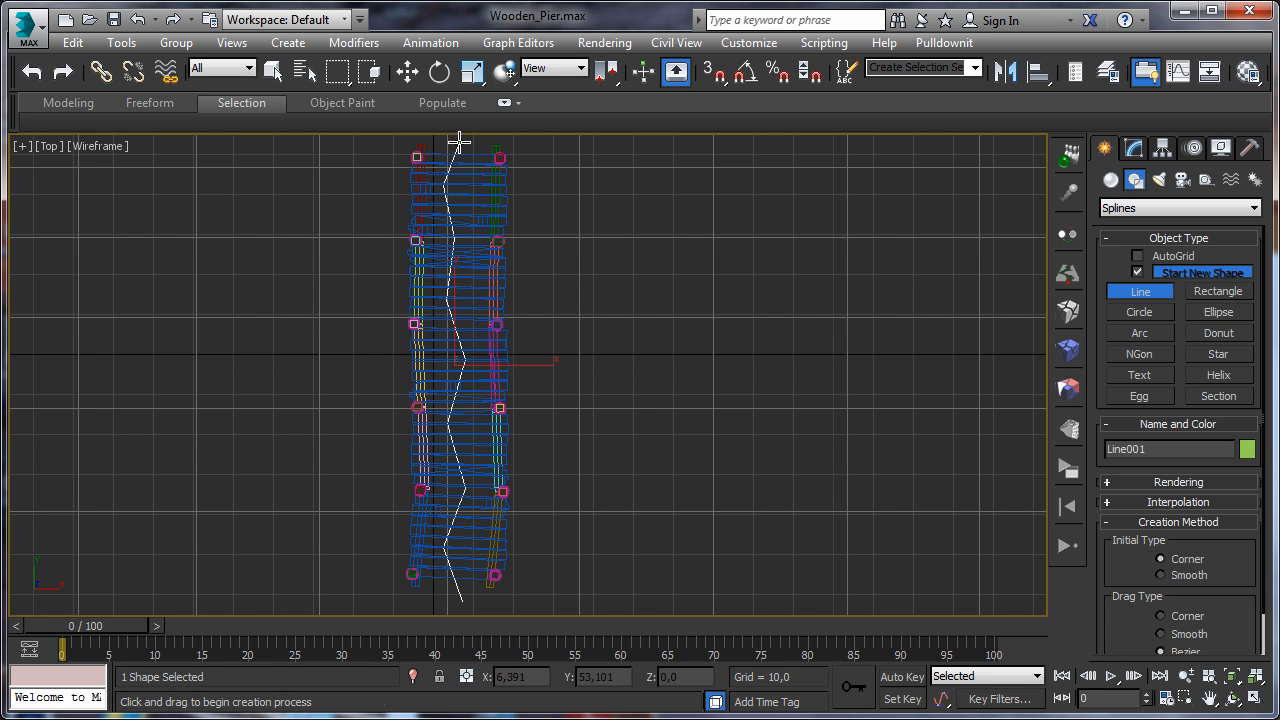
Raise the zigzag line in the Left view to the height of the plank corridor, at about Z 7.65.
{"action": "left_click", "coordinate": [1257, 679]}
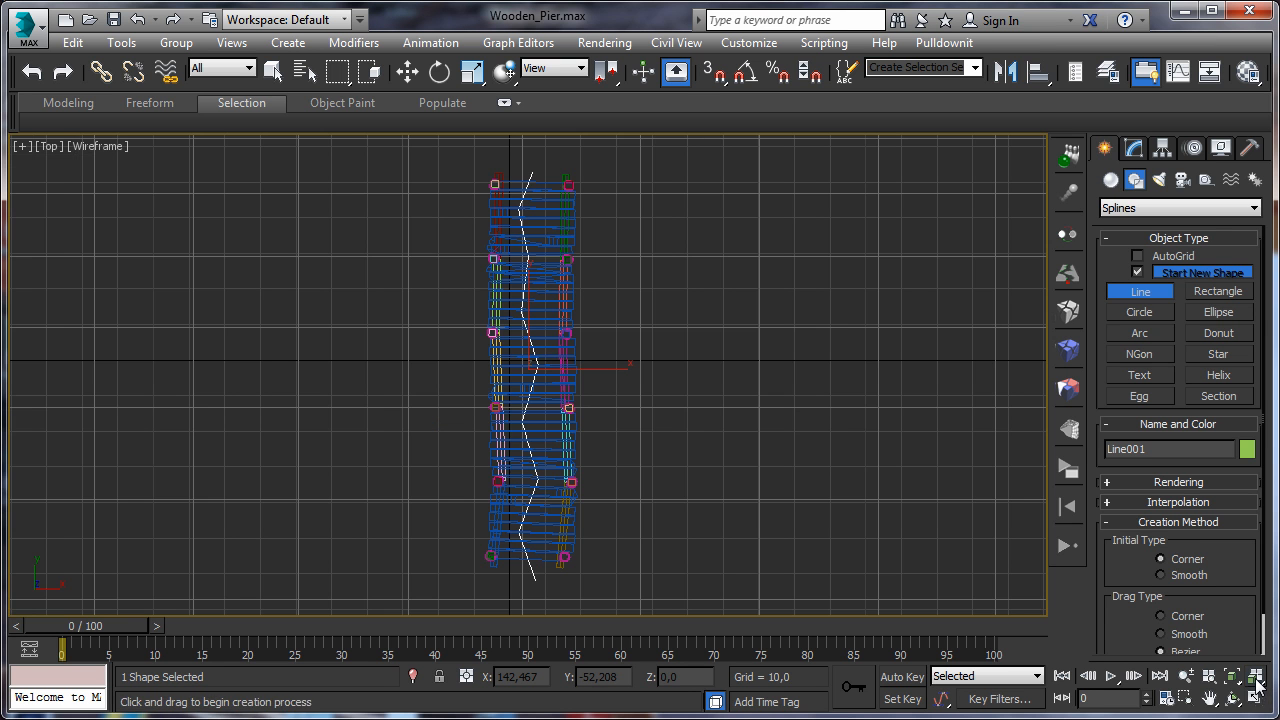
{"action": "left_click", "coordinate": [1256, 698]}
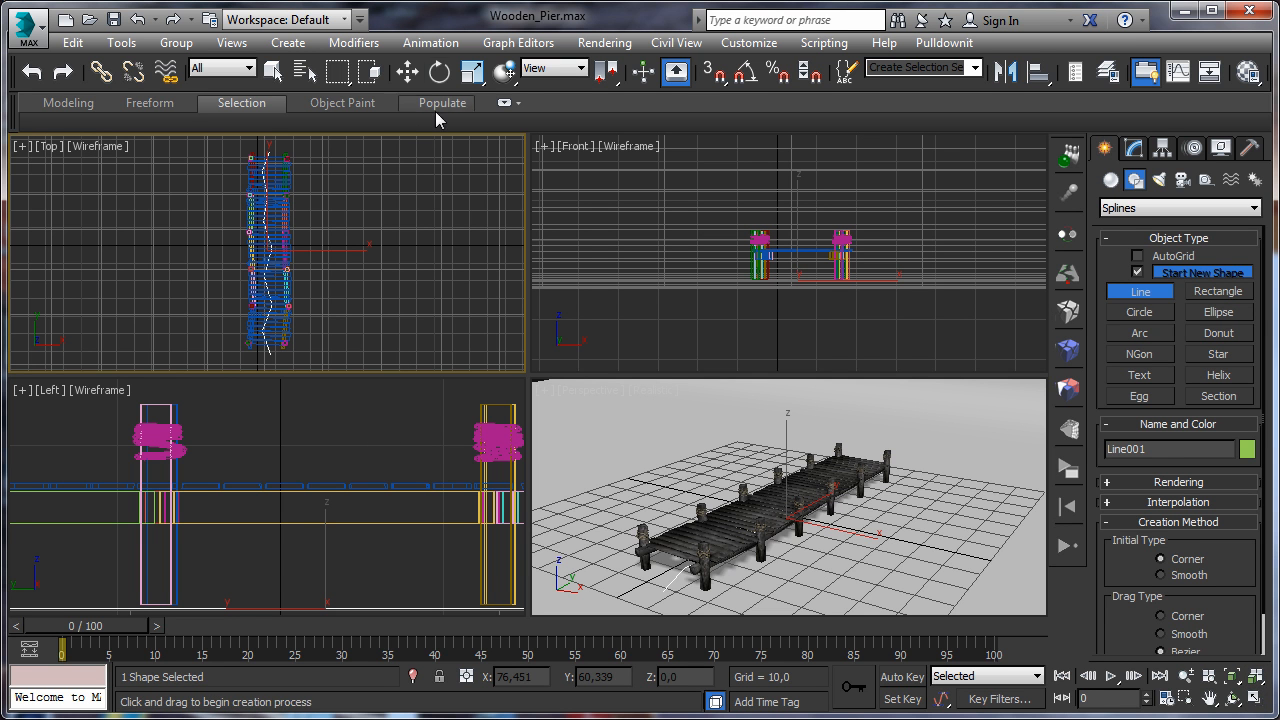
{"action": "left_click", "coordinate": [407, 71]}
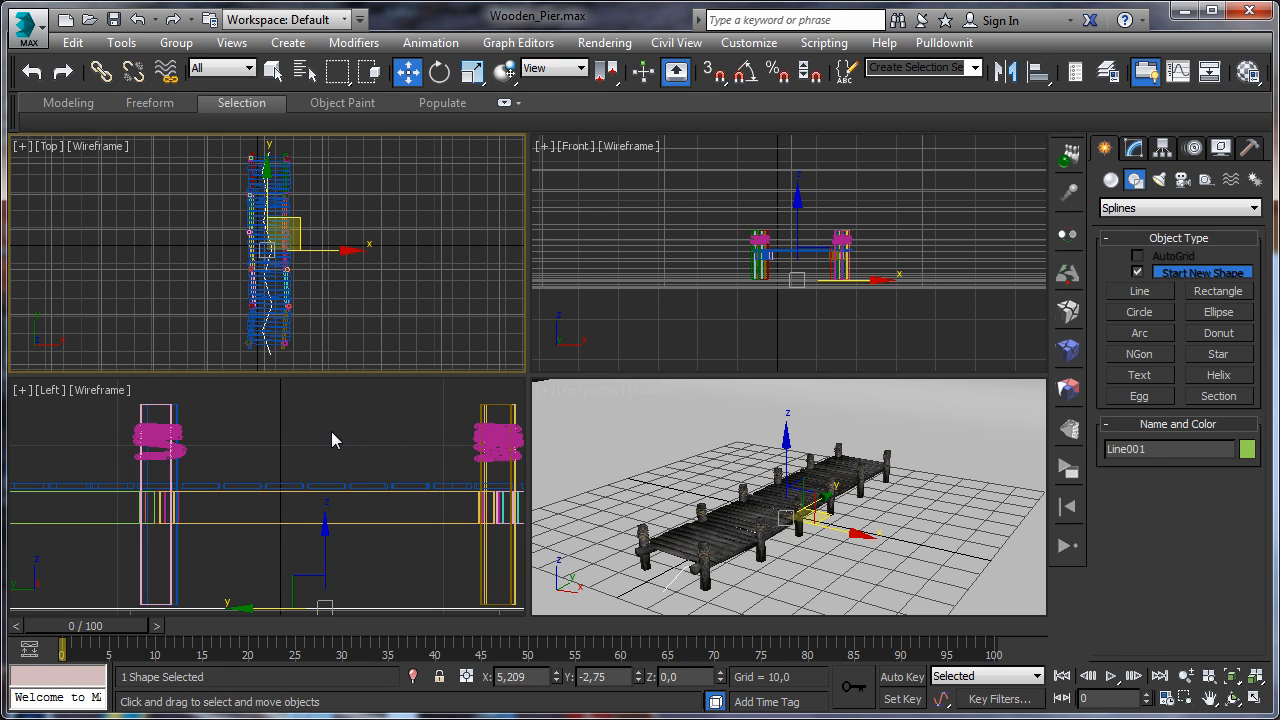
{"action": "right_click", "coordinate": [325, 543]}
{"action": "left_click_drag", "start_coordinate": [320, 540], "coordinate": [331, 407]}
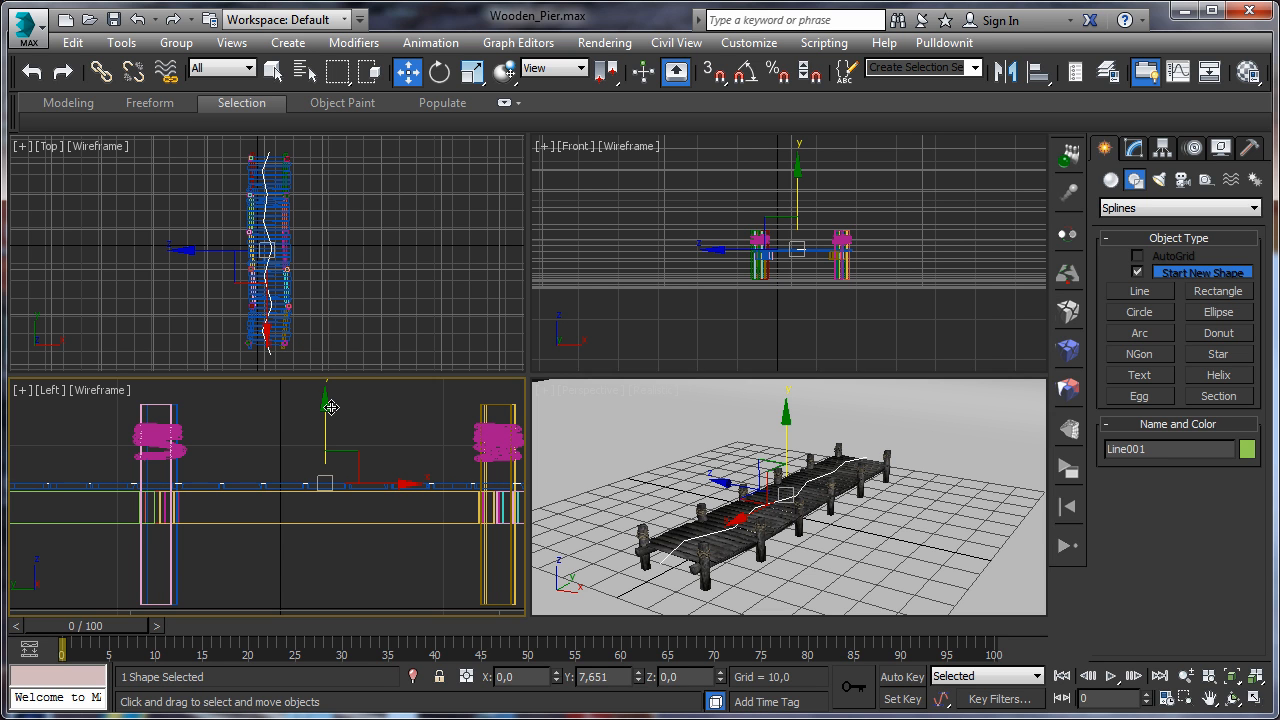
Examine how the raised zigzag line lies on the planks in a full-size Perspective view.
{"action": "right_click", "coordinate": [896, 414]}
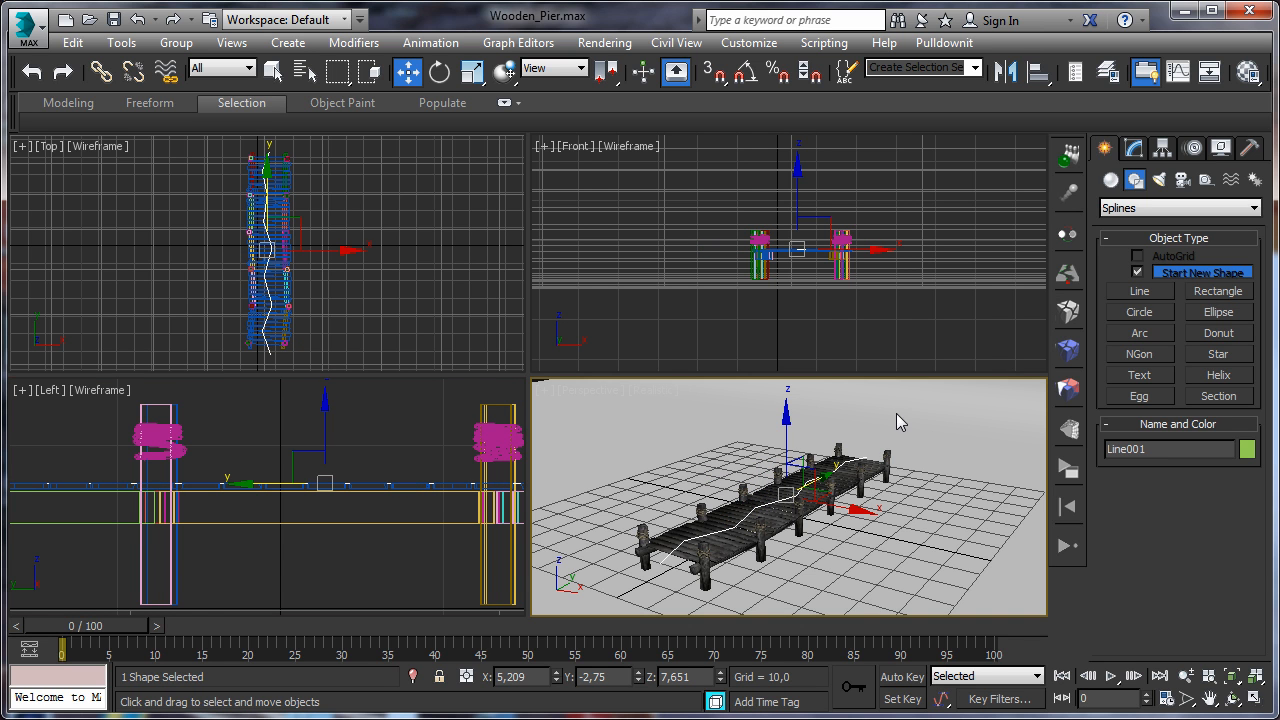
{"action": "left_click", "coordinate": [1255, 703]}
{"action": "left_click", "coordinate": [1232, 699]}
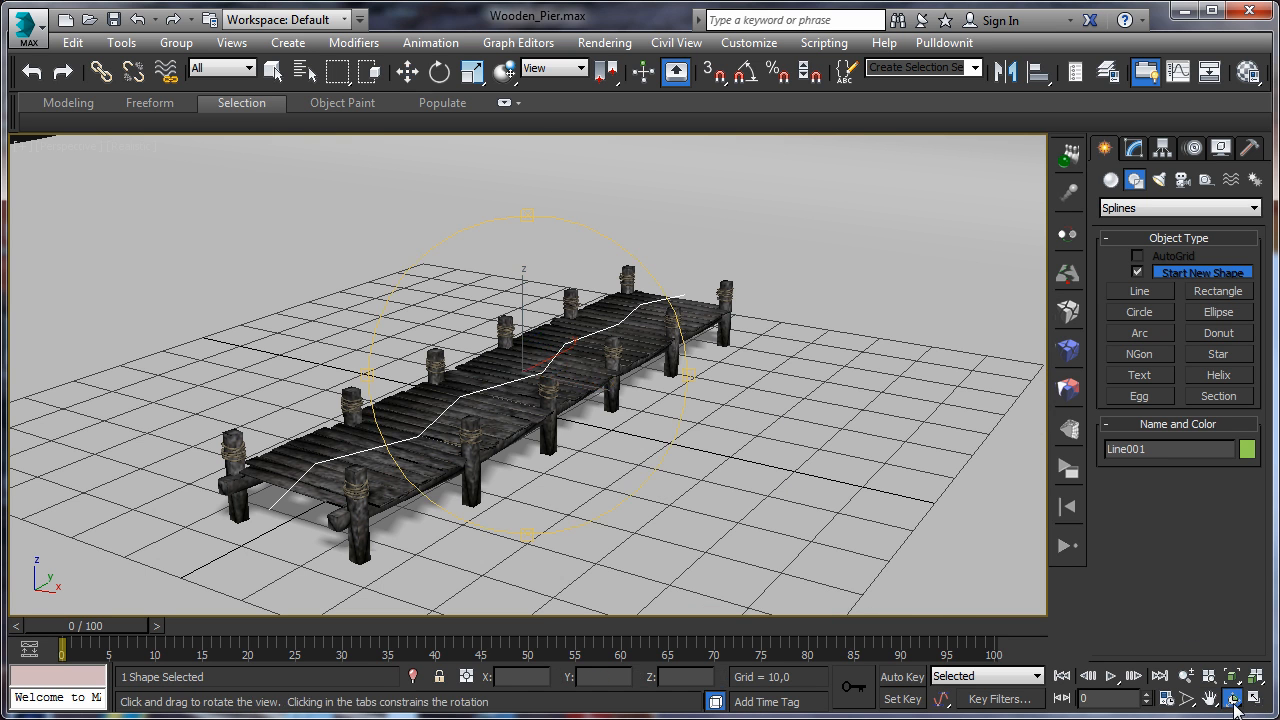
{"action": "left_click_drag", "start_coordinate": [465, 451], "coordinate": [471, 423]}
{"action": "scroll", "coordinate": [511, 455], "scroll_direction": "down", "scroll_amount": 2}
{"action": "scroll", "coordinate": [522, 445], "scroll_direction": "down", "scroll_amount": 4}
{"action": "scroll", "coordinate": [482, 424], "scroll_direction": "up", "scroll_amount": 5}
{"action": "middle_click_drag", "start_coordinate": [487, 418], "coordinate": [478, 348]}
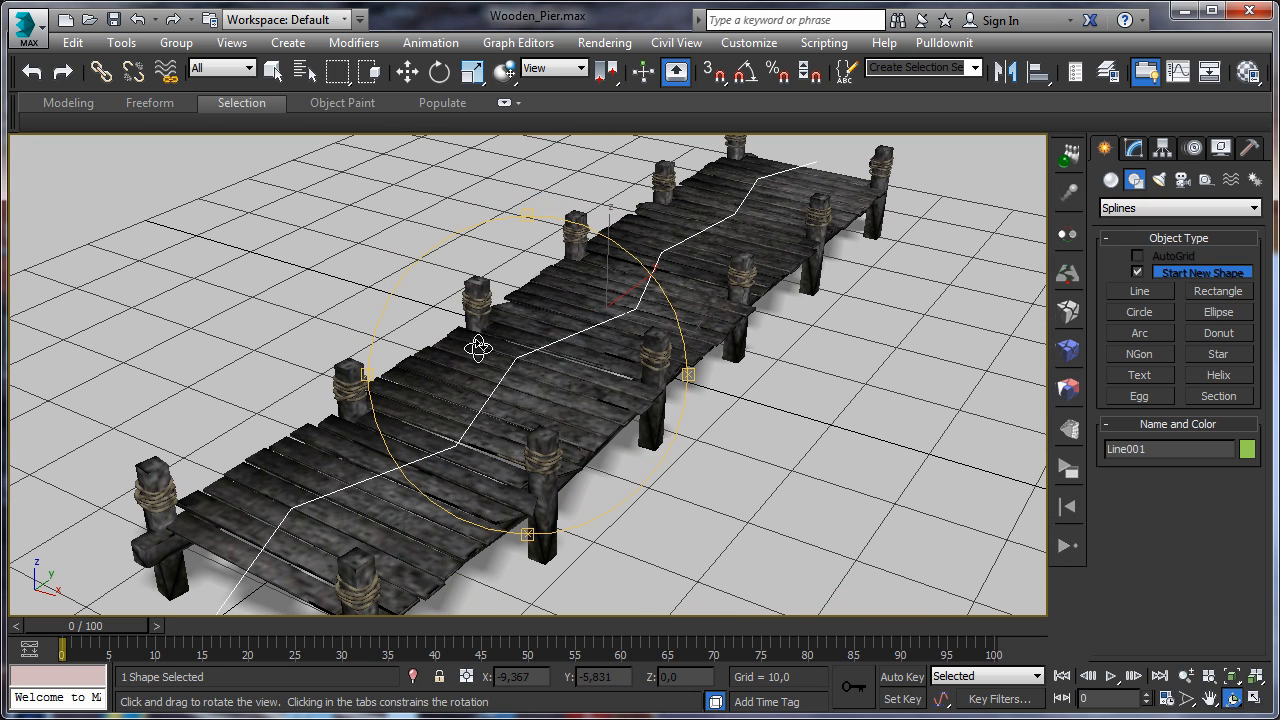
In the Shatter It tool, set the style to Path based and pick the zigzag line as the path.
{"action": "left_click", "coordinate": [1068, 314]}
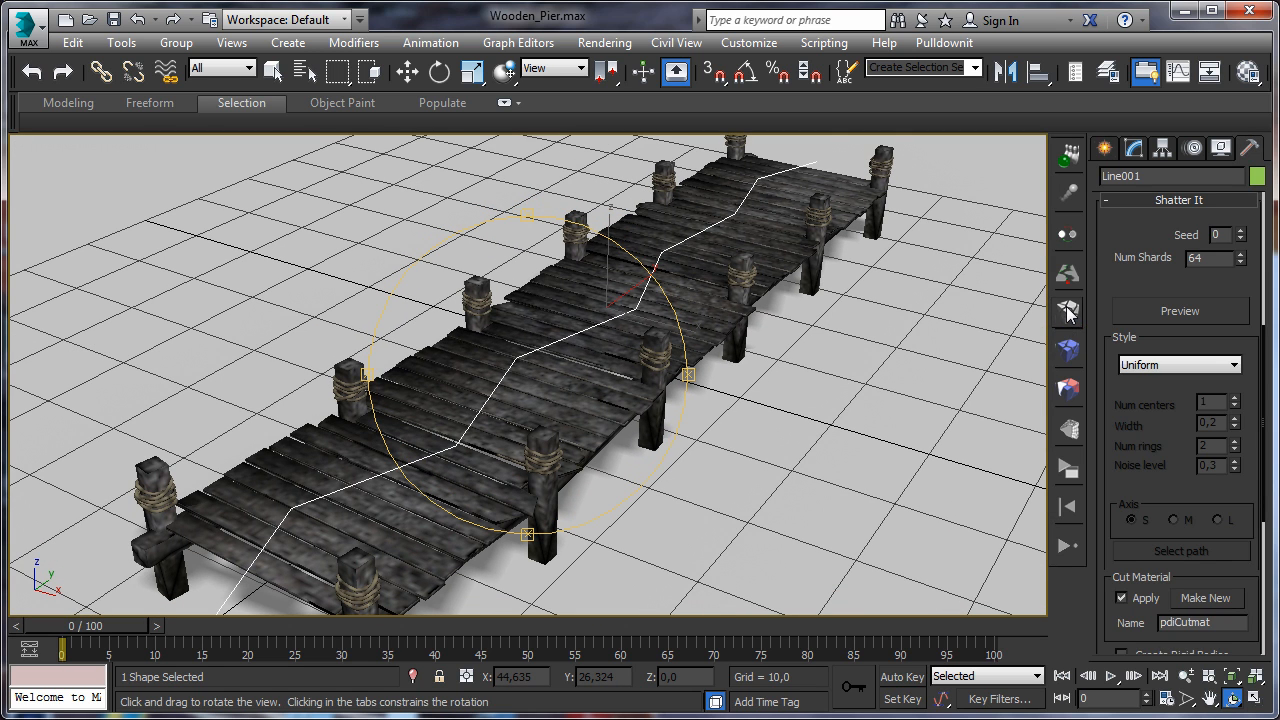
{"action": "left_click", "coordinate": [272, 70]}
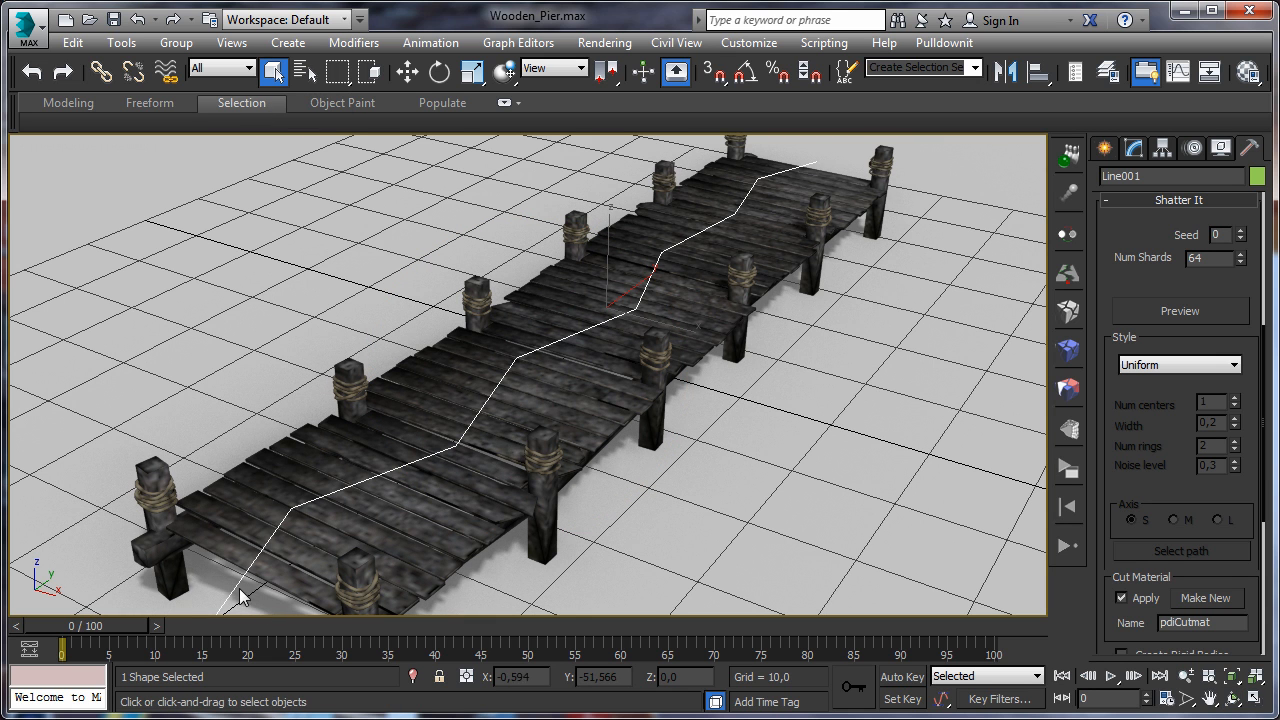
{"action": "left_click", "coordinate": [1160, 364]}
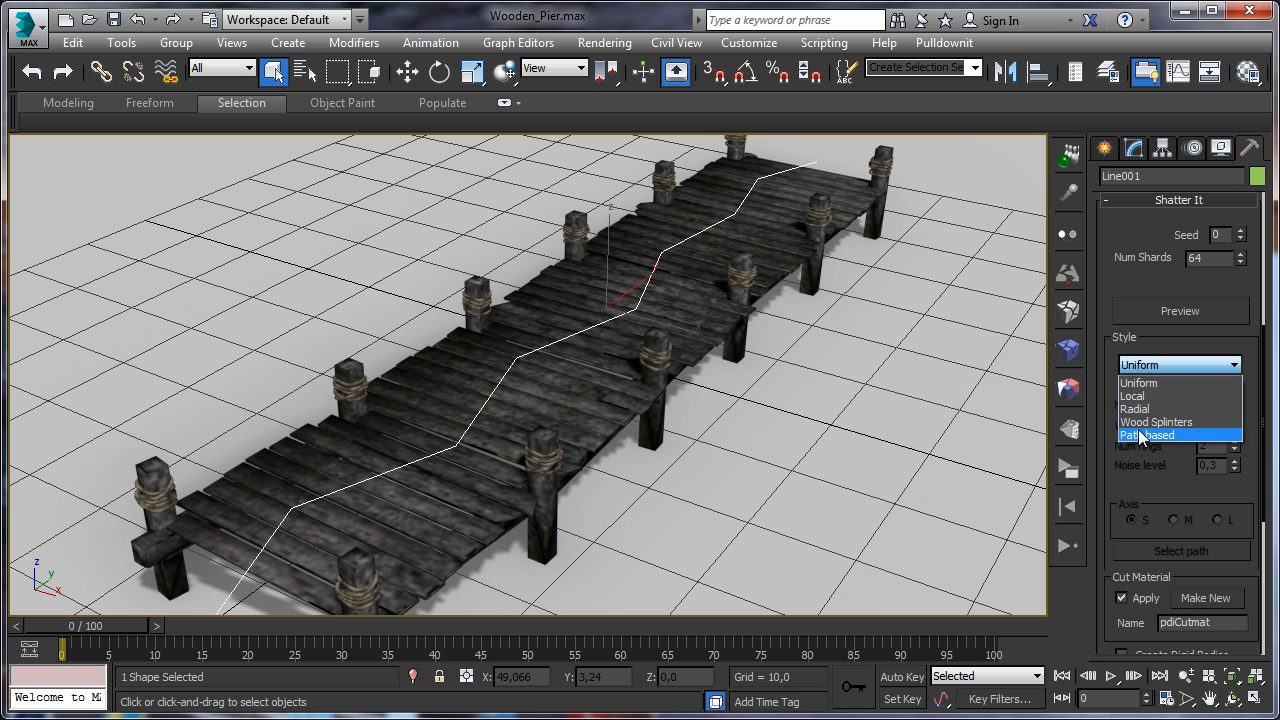
{"action": "left_click", "coordinate": [1141, 436]}
{"action": "left_click", "coordinate": [1181, 551]}
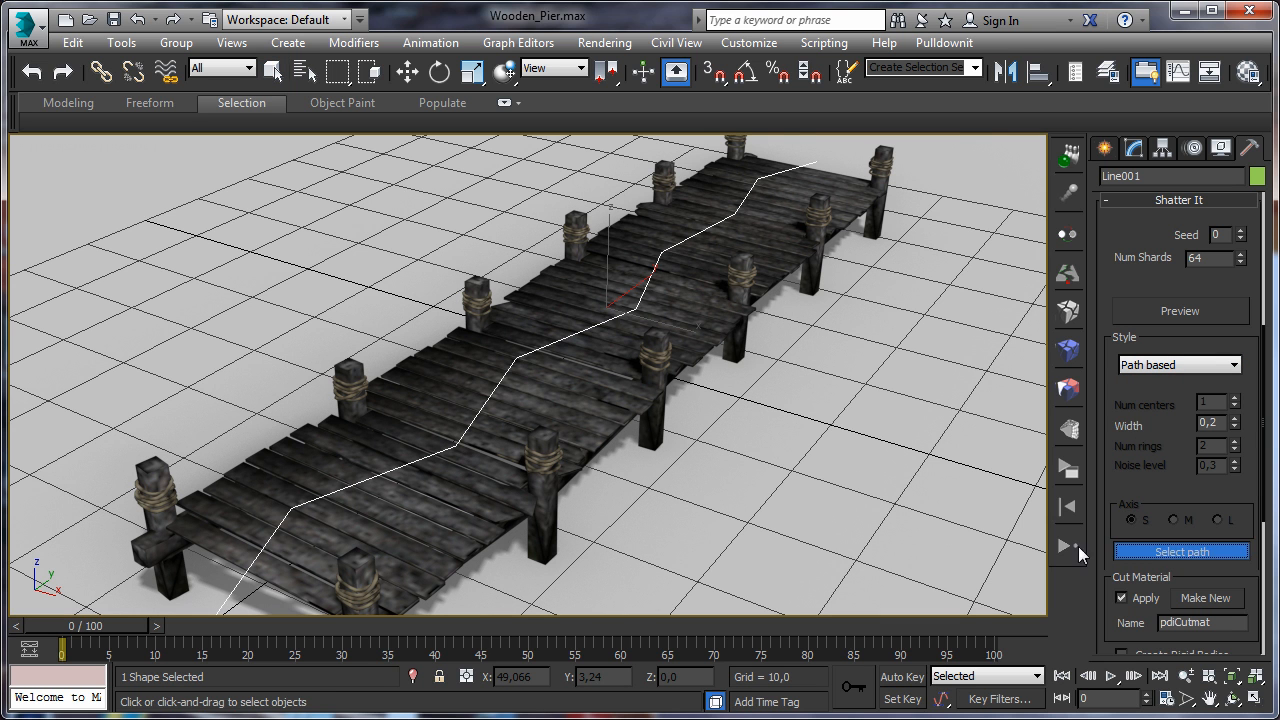
{"action": "left_click", "coordinate": [239, 582]}
Preview the path-based shatter on the plank corridor with 124 shards and a width of 0.05.
{"action": "left_click", "coordinate": [454, 515]}
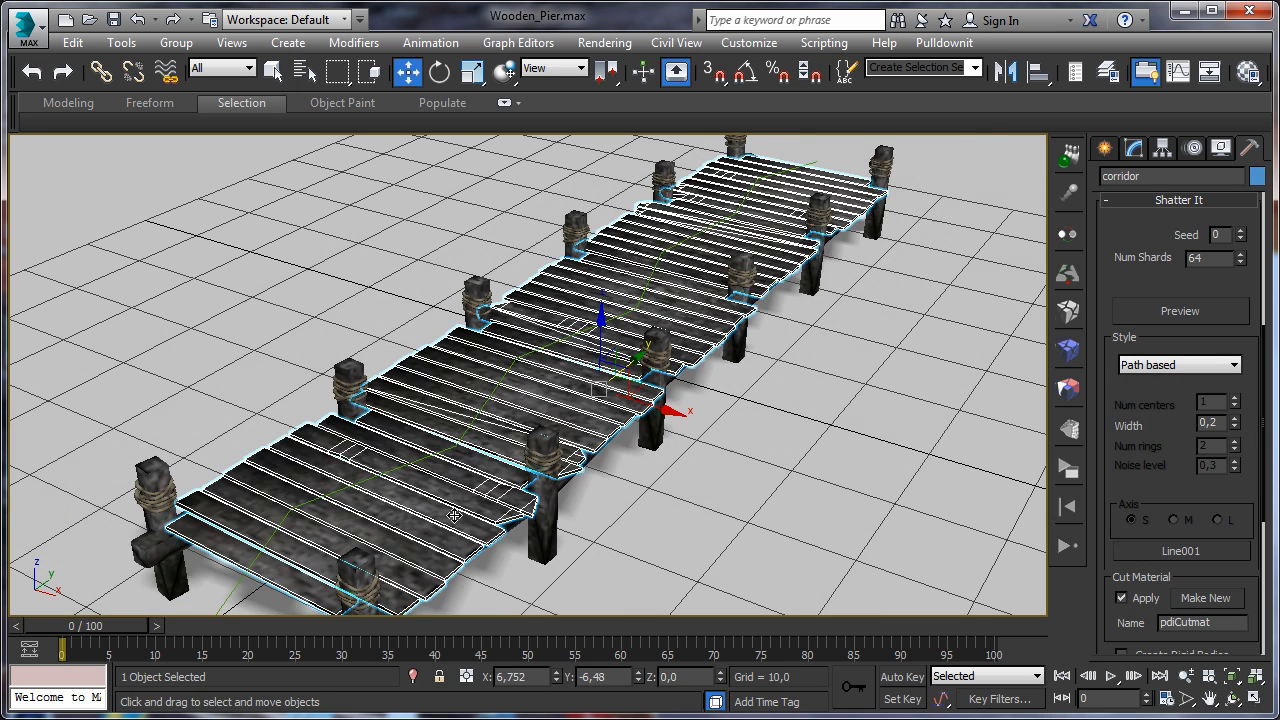
{"action": "left_click", "coordinate": [1184, 319]}
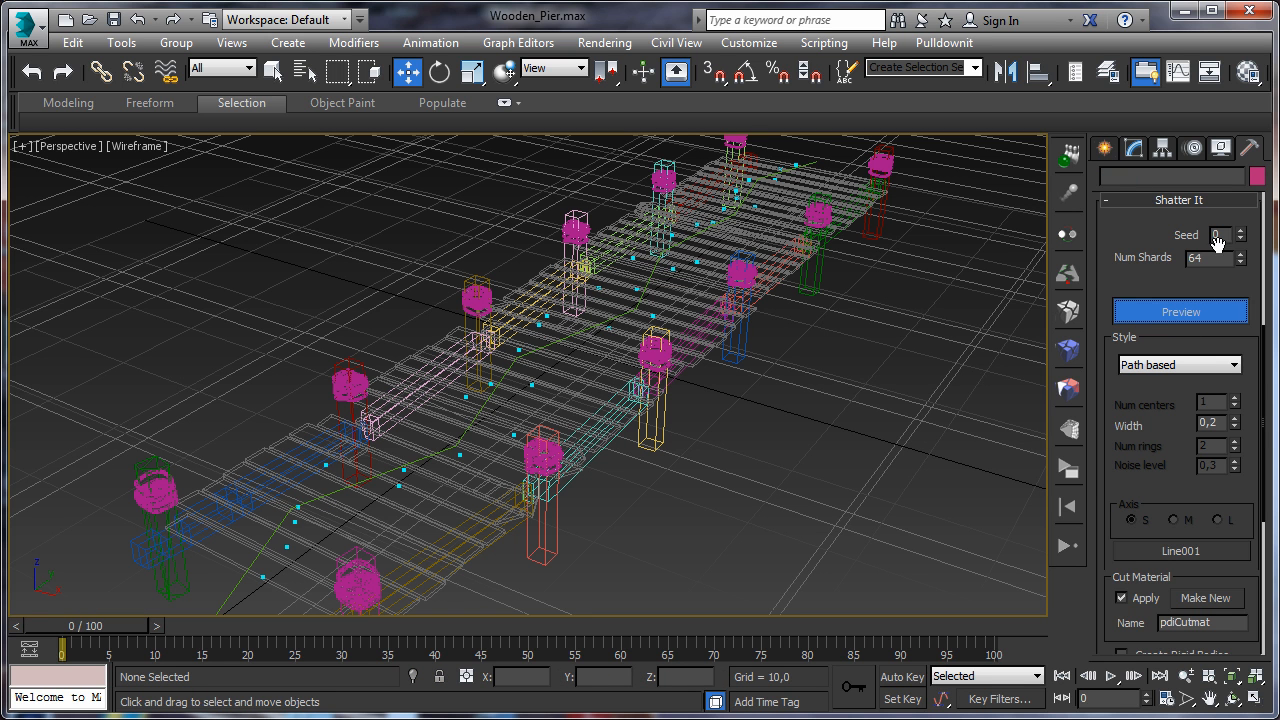
{"action": "left_click_drag", "start_coordinate": [1241, 259], "coordinate": [1244, 235]}
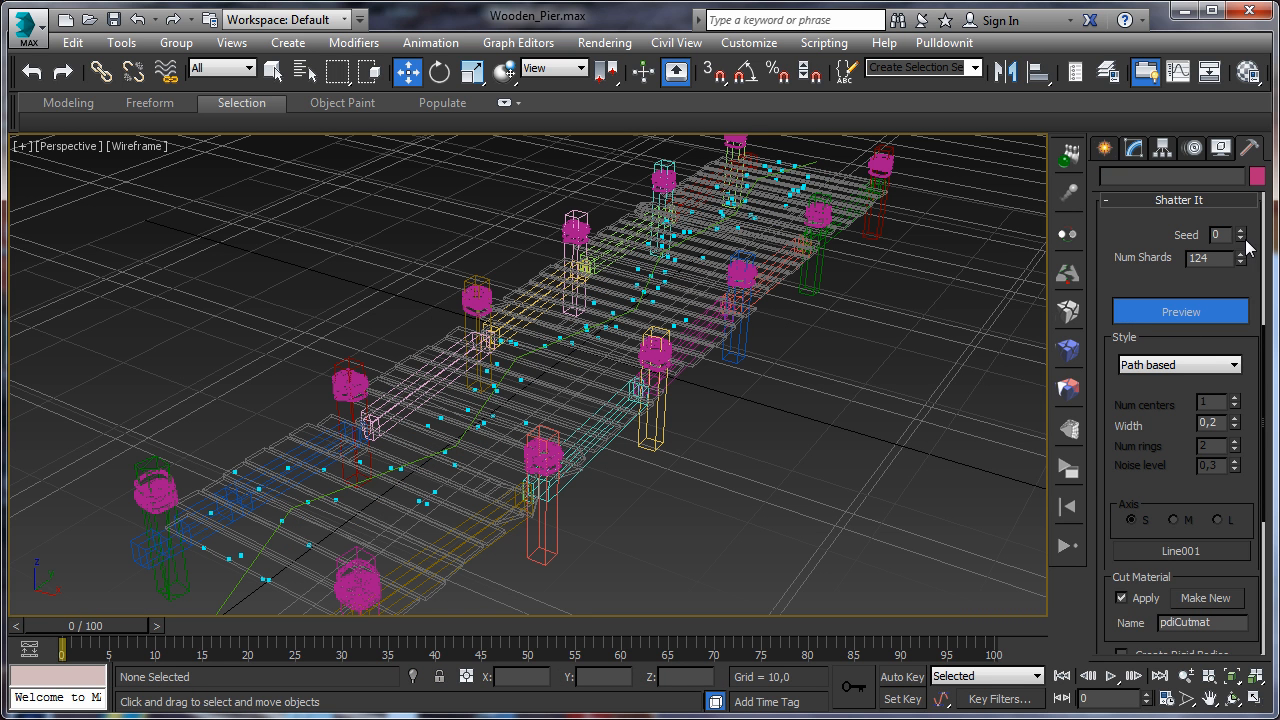
{"action": "left_click_drag", "start_coordinate": [1232, 427], "coordinate": [1232, 440]}
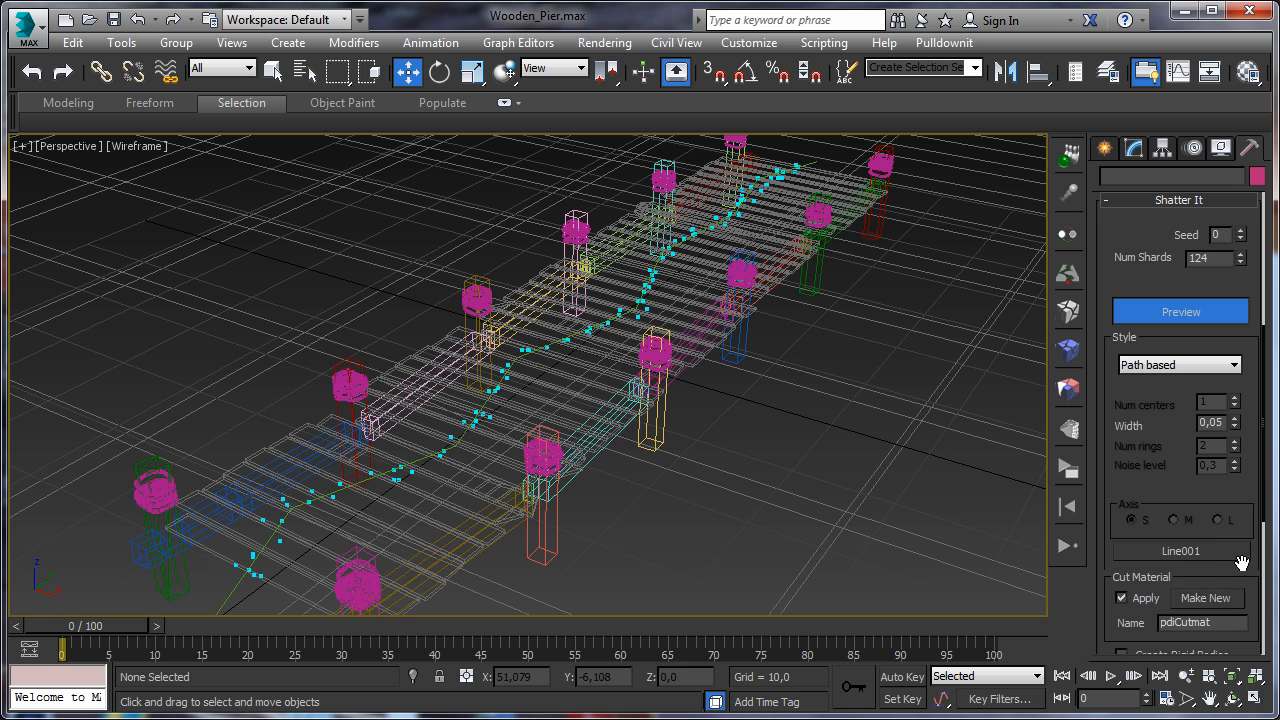
Shatter the plank corridor along the path and undo all the shattering.
{"action": "scroll", "coordinate": [1238, 564], "scroll_direction": "down", "scroll_amount": 5}
{"action": "left_click", "coordinate": [1192, 512]}
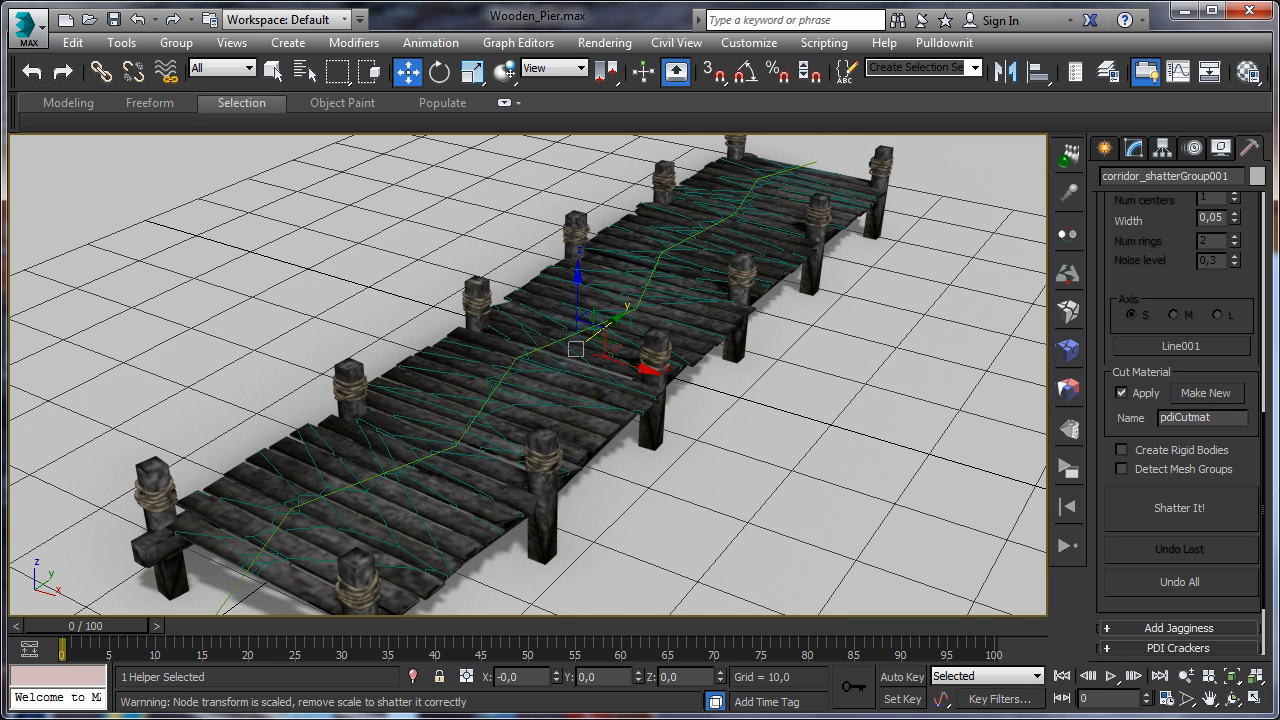
{"action": "left_click", "coordinate": [1192, 585]}
{"action": "left_click", "coordinate": [724, 517]}
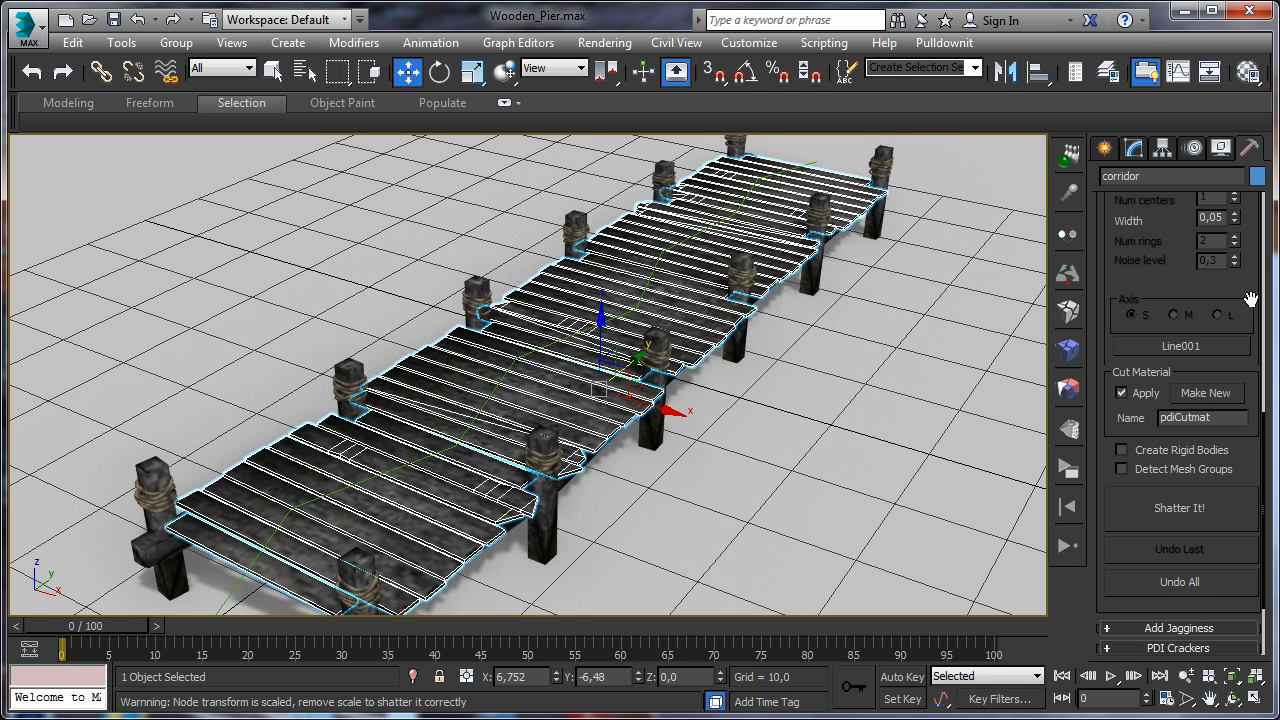
Set the shatter style to Wood Splinters and preview the shard points on the plank corridor.
{"action": "left_click_drag", "start_coordinate": [1249, 294], "coordinate": [1226, 466]}
{"action": "left_click", "coordinate": [1143, 345]}
{"action": "left_click", "coordinate": [1145, 397]}
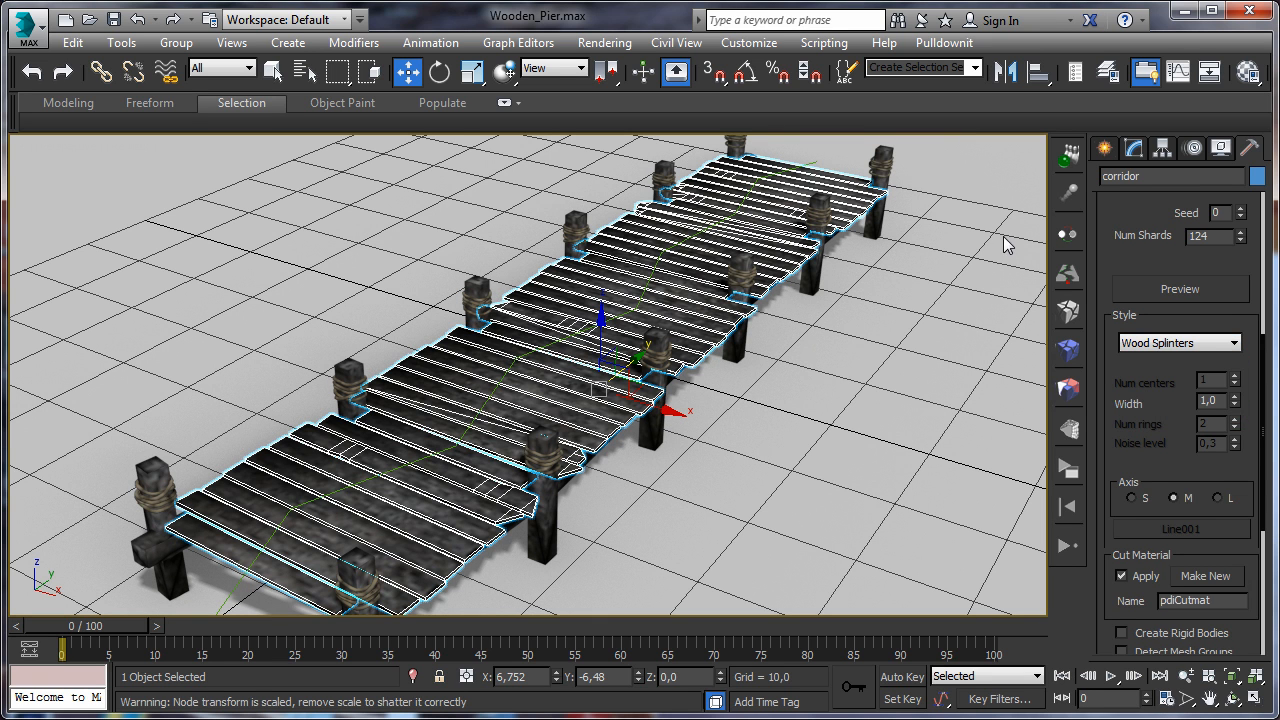
{"action": "left_click", "coordinate": [1181, 289]}
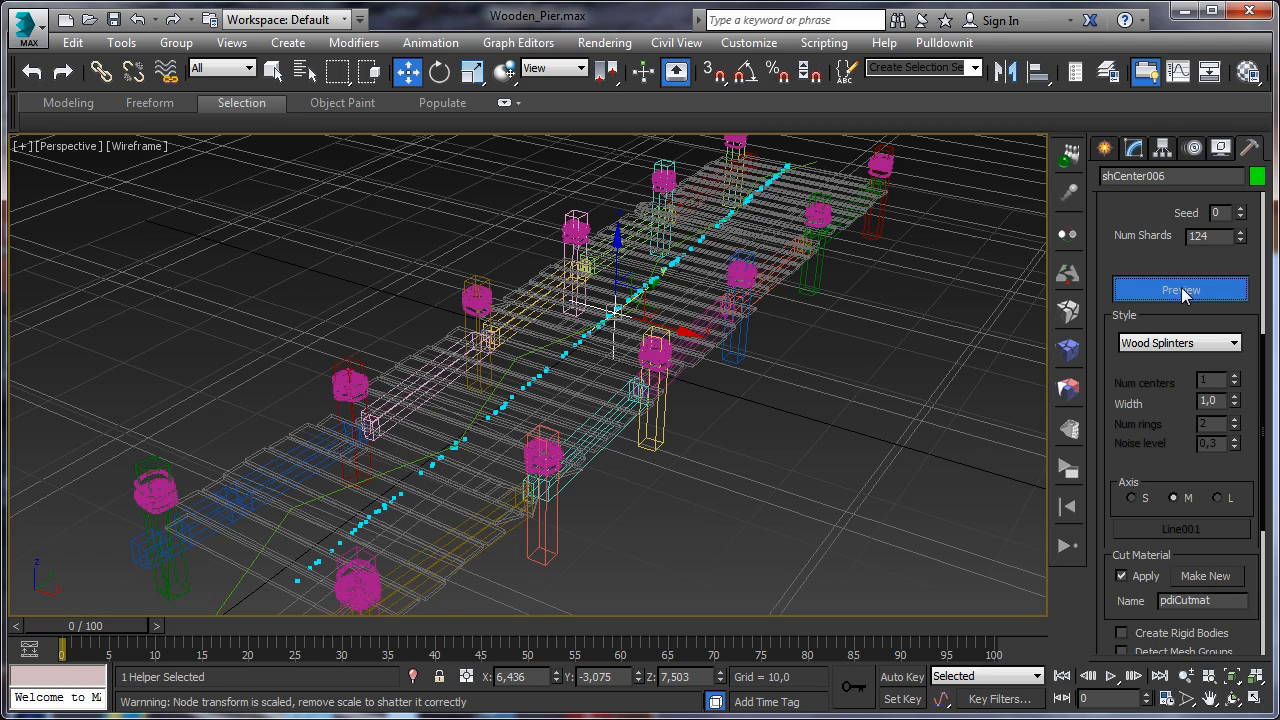
Move the previewed shard points slightly along the X axis to about X 5.8, keeping them near the middle of the corridor.
{"action": "left_click", "coordinate": [1240, 703]}
{"action": "left_click_drag", "start_coordinate": [620, 472], "coordinate": [503, 360]}
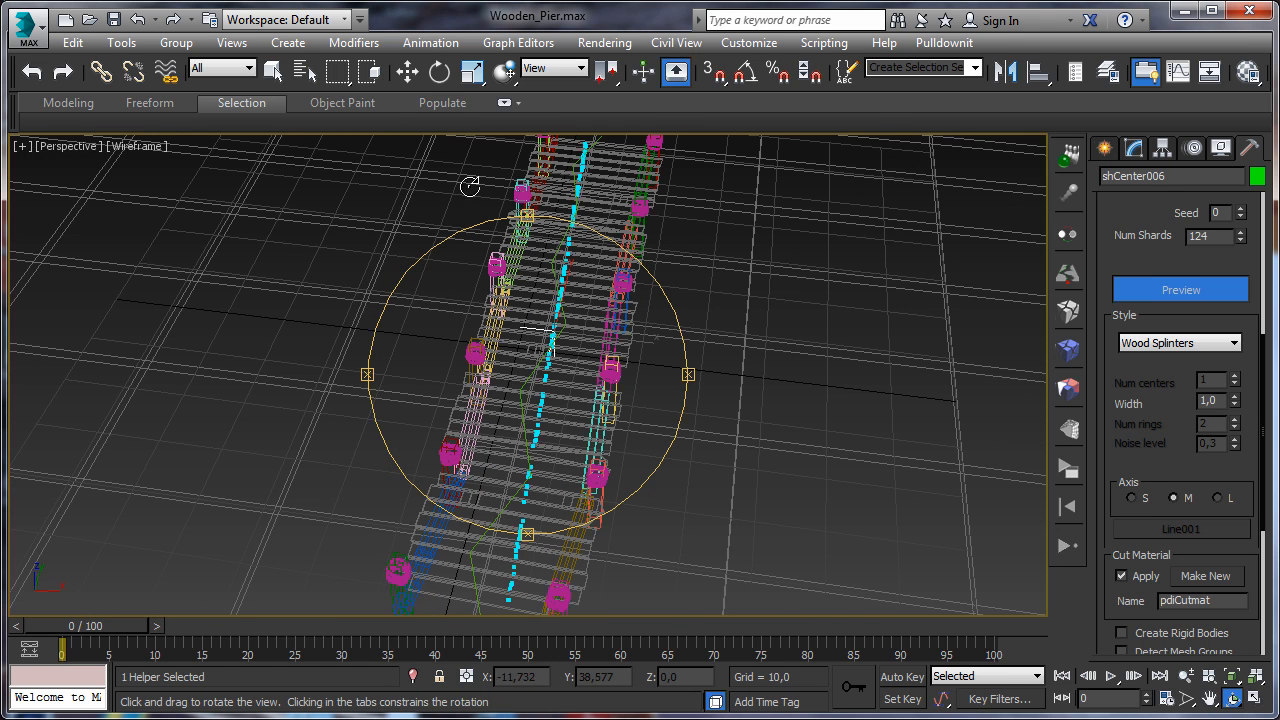
{"action": "left_click", "coordinate": [407, 70]}
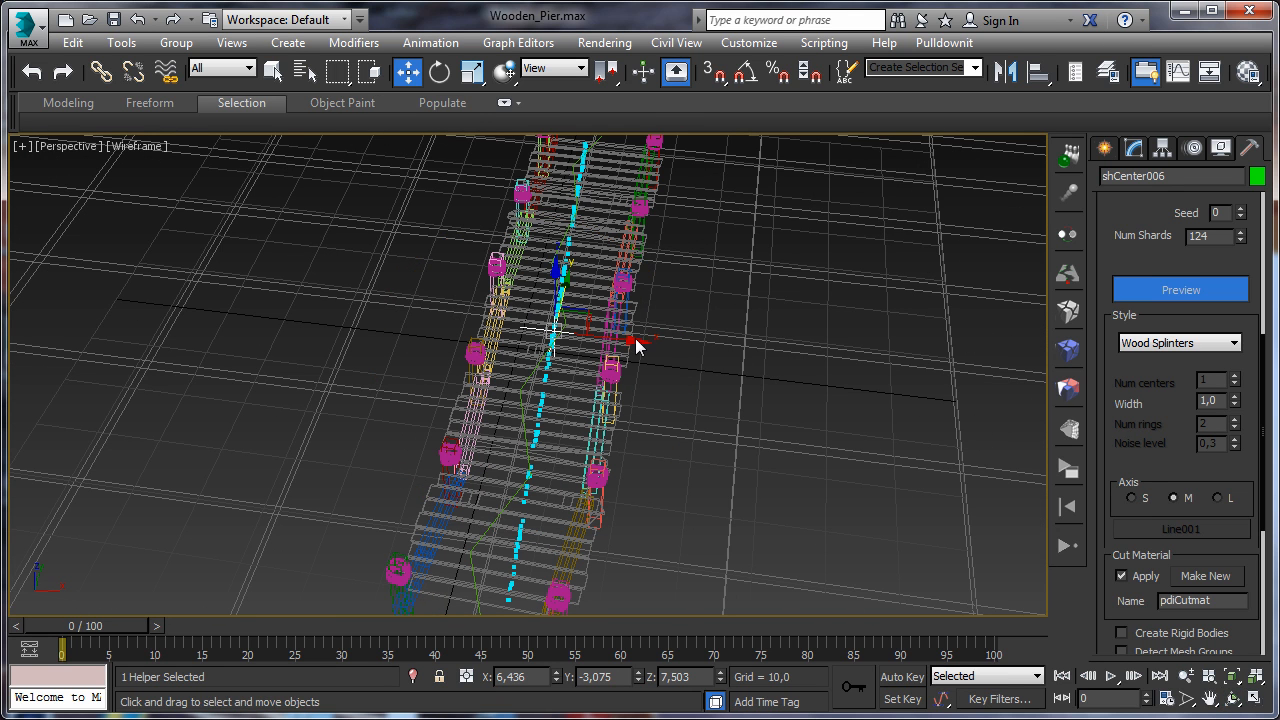
{"action": "middle_click_drag", "start_coordinate": [808, 341], "coordinate": [777, 349]}
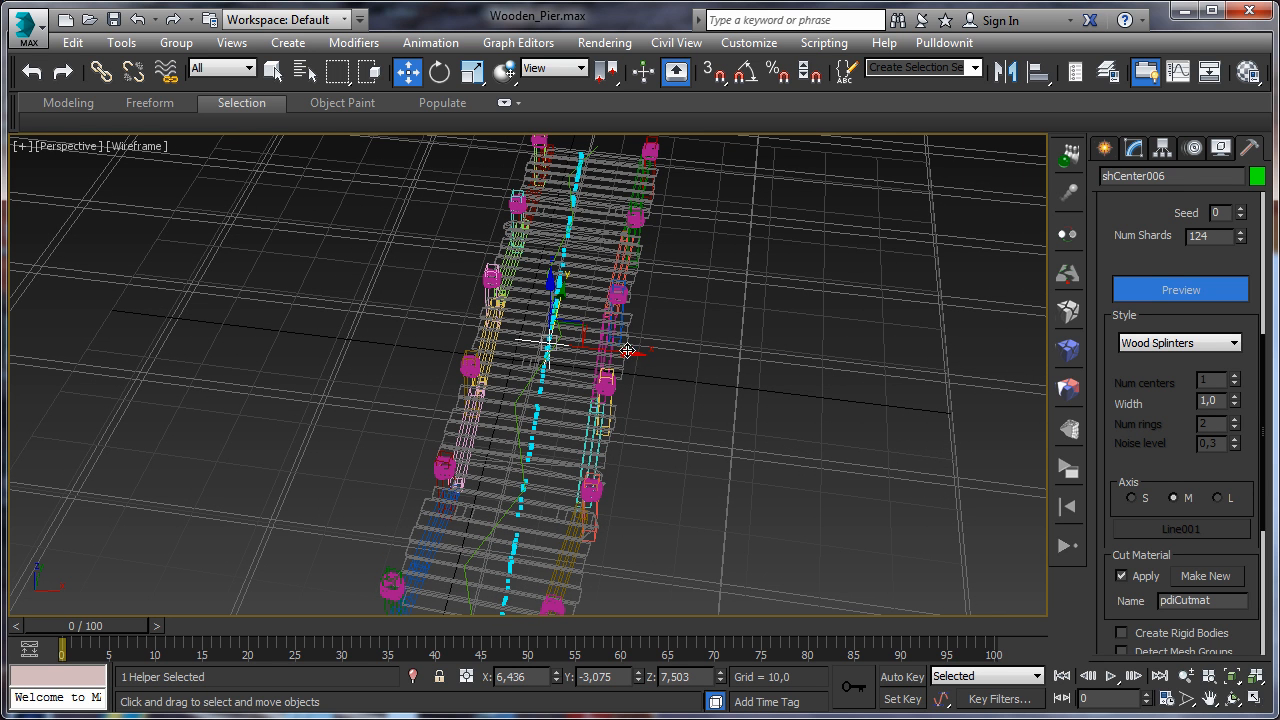
{"action": "left_click_drag", "start_coordinate": [628, 357], "coordinate": [622, 357]}
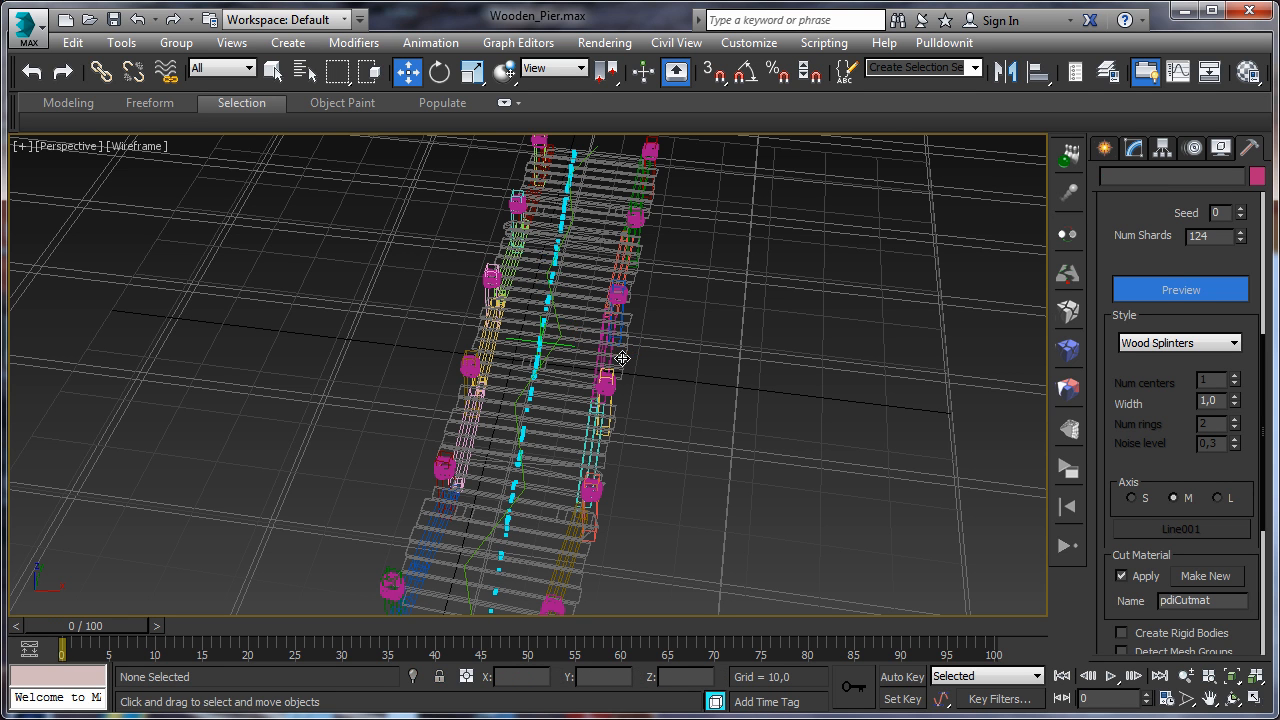
{"action": "left_click_drag", "start_coordinate": [551, 337], "coordinate": [557, 343]}
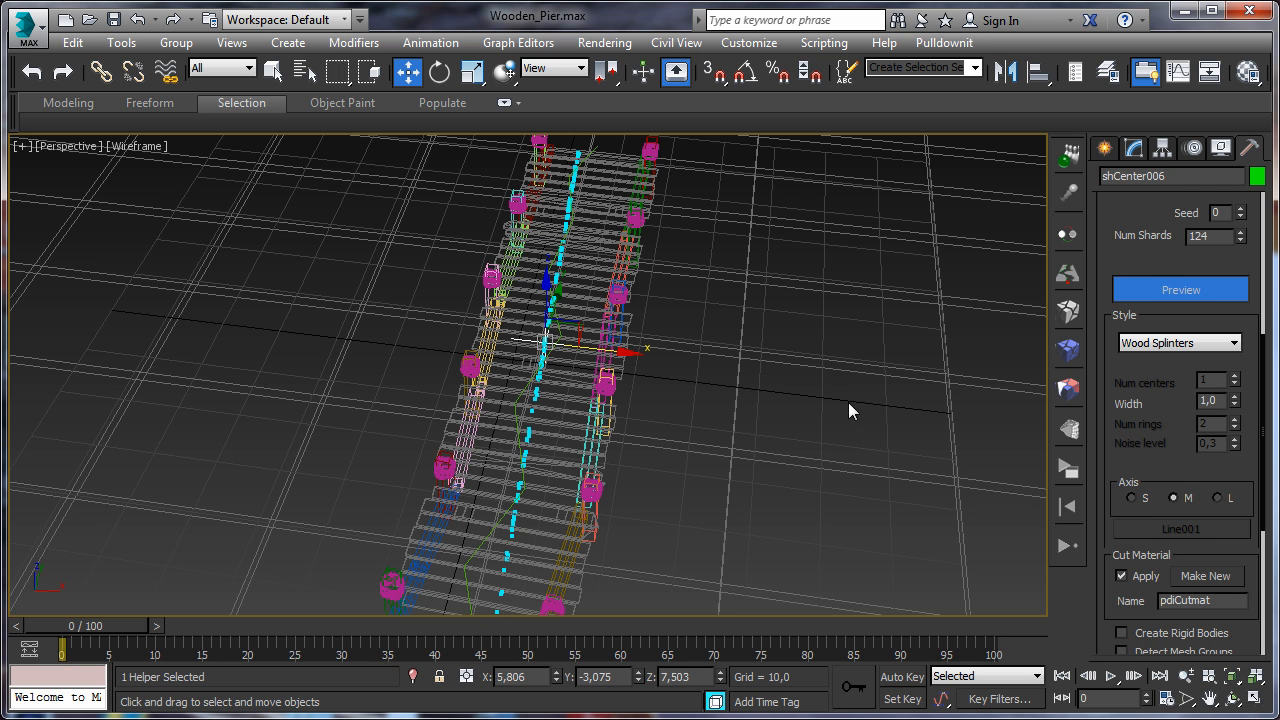
Shatter the plank corridor into wood splinters using the 124 previewed points.
{"action": "left_click", "coordinate": [1233, 697]}
{"action": "left_click_drag", "start_coordinate": [623, 471], "coordinate": [531, 449]}
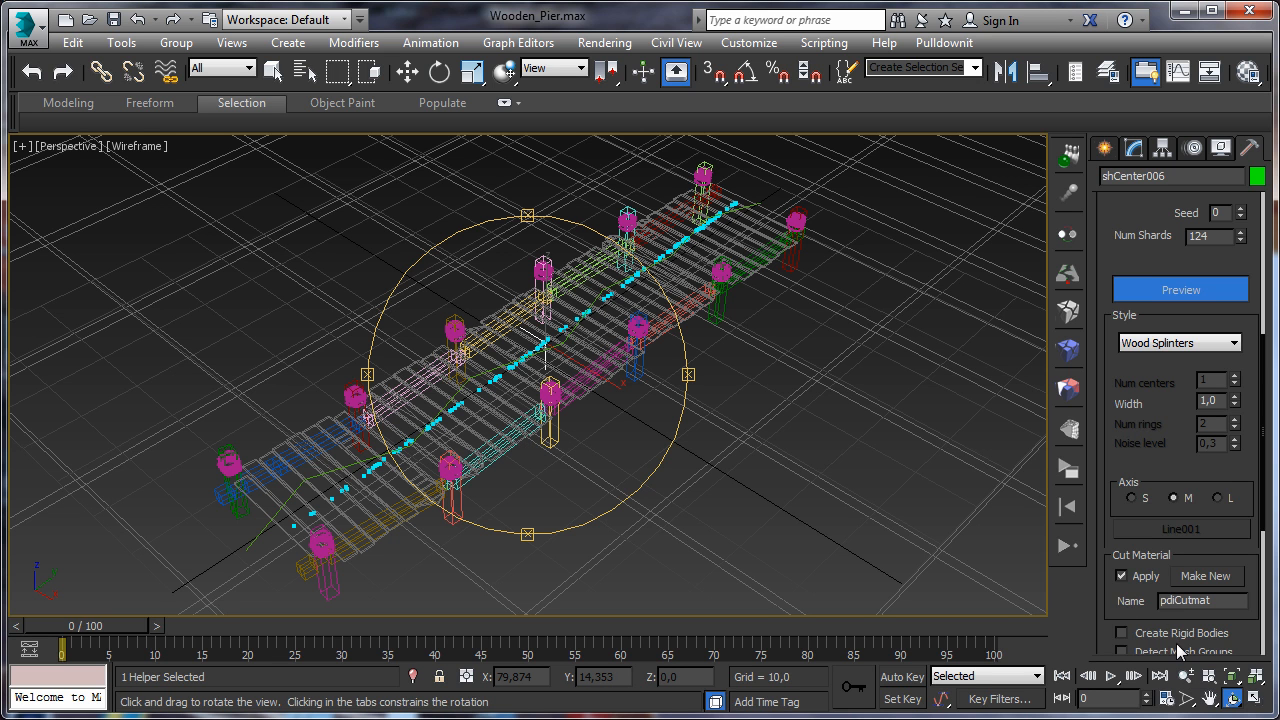
{"action": "scroll", "coordinate": [1220, 460], "scroll_direction": "down", "scroll_amount": 5}
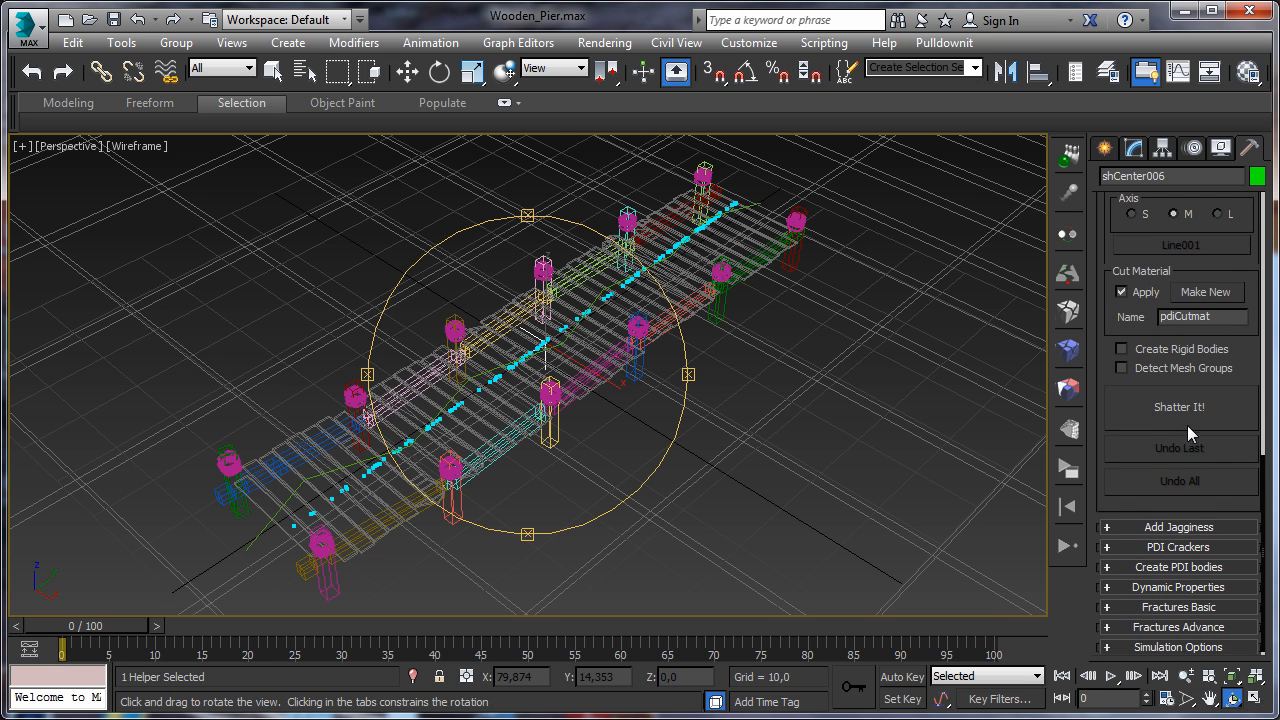
{"action": "left_click", "coordinate": [1189, 426]}
{"action": "scroll", "coordinate": [517, 432], "scroll_direction": "up", "scroll_amount": 8}
{"action": "left_click_drag", "start_coordinate": [522, 438], "coordinate": [606, 394]}
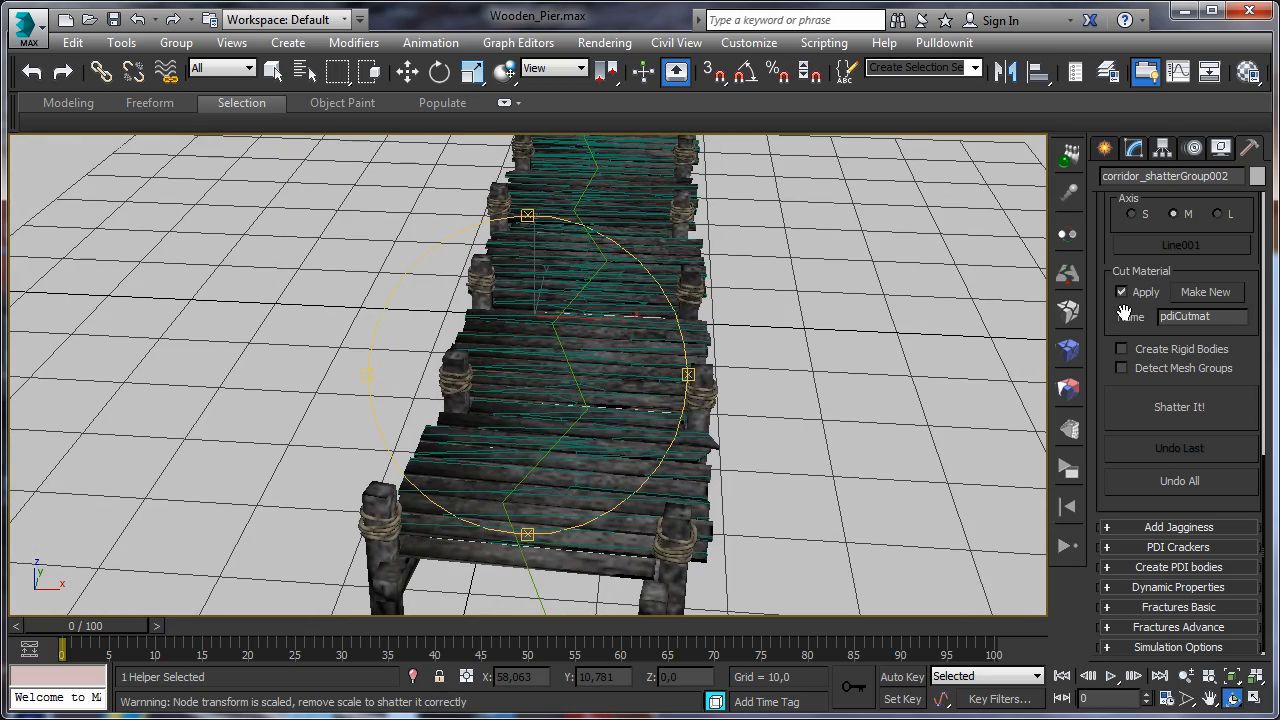
Select individual shards of the front planks one after another to inspect how the corridor was split.
{"action": "left_click_drag", "start_coordinate": [1110, 310], "coordinate": [1235, 570]}
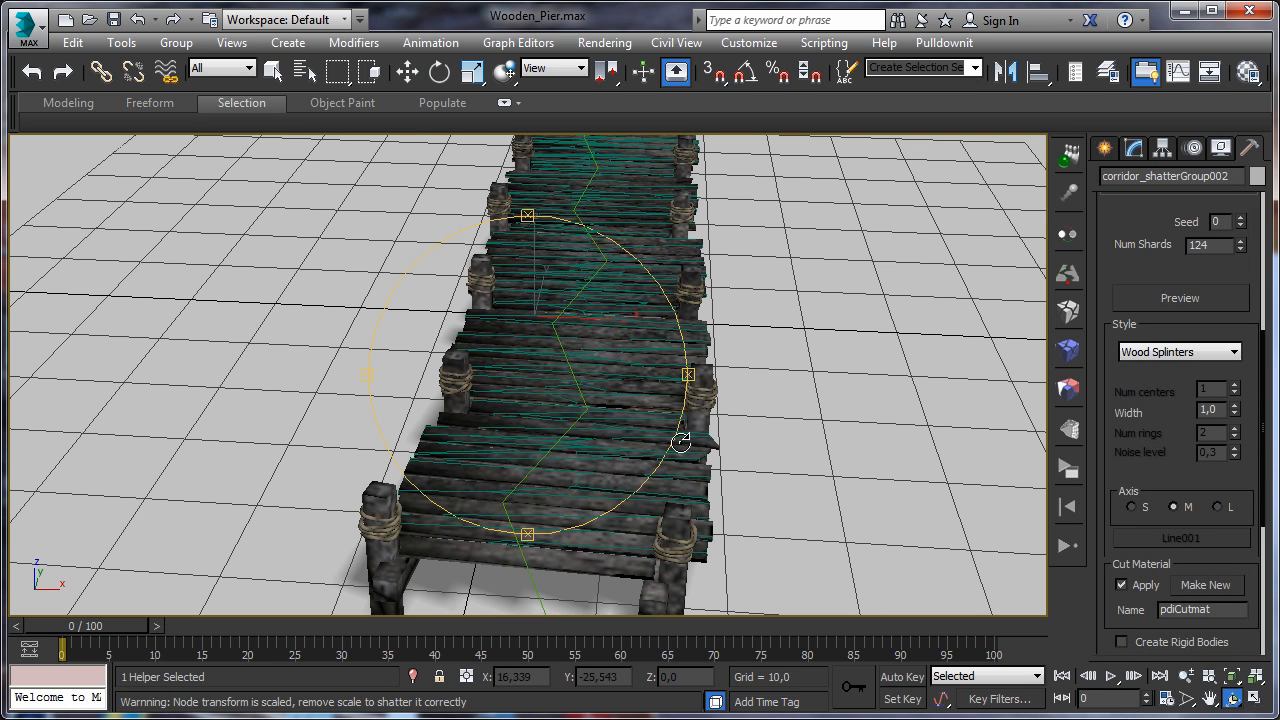
{"action": "left_click", "coordinate": [273, 71]}
{"action": "left_click", "coordinate": [637, 494]}
{"action": "left_click", "coordinate": [610, 506]}
{"action": "left_click", "coordinate": [592, 555]}
{"action": "left_click", "coordinate": [592, 546]}
{"action": "left_click", "coordinate": [595, 522]}
{"action": "left_click", "coordinate": [570, 488]}
{"action": "left_click", "coordinate": [511, 452]}
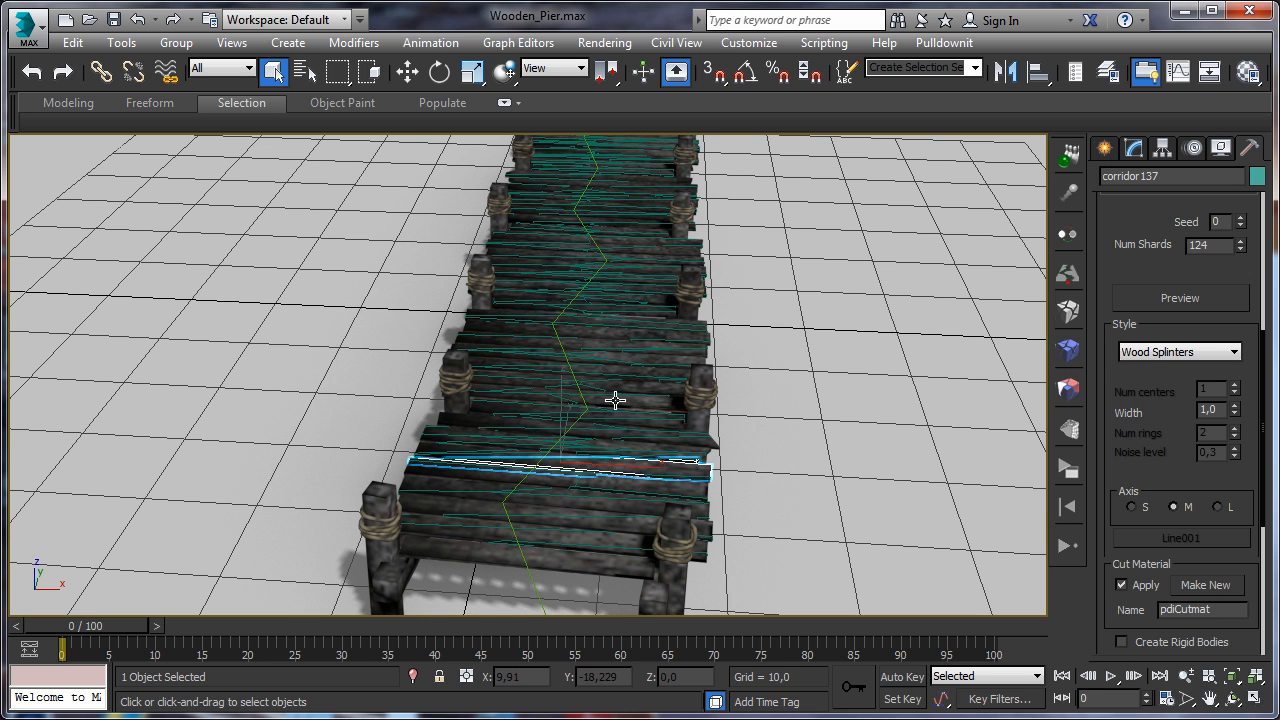
Preview Wood Splinters with 22 shards on the left-hand piece of a front plank and shatter it.
{"action": "left_click", "coordinate": [481, 480]}
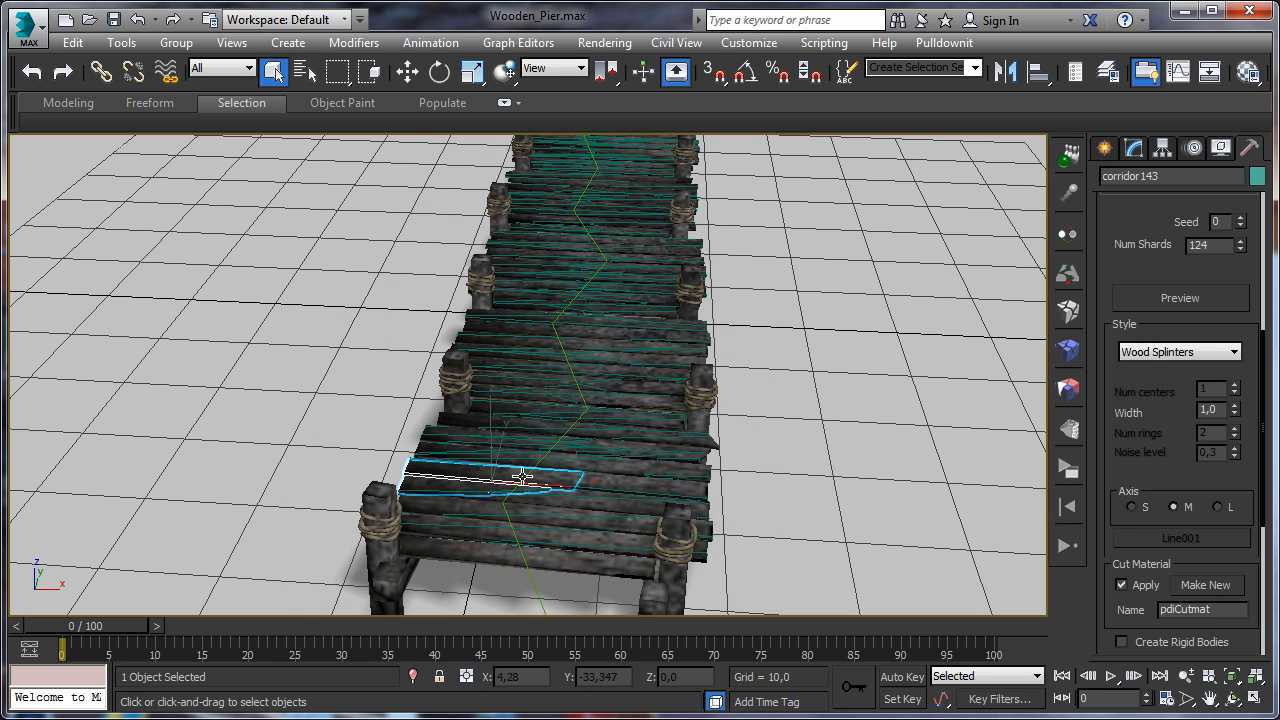
{"action": "left_click", "coordinate": [1184, 296]}
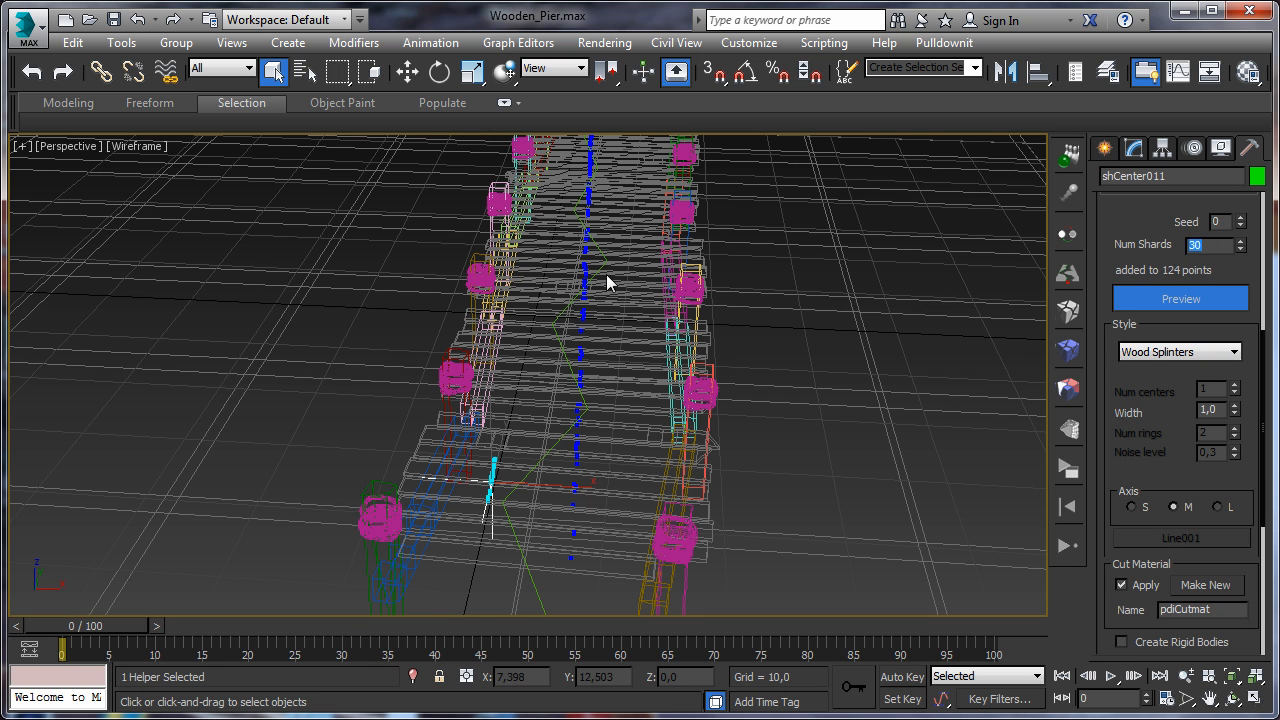
{"action": "left_click", "coordinate": [407, 71]}
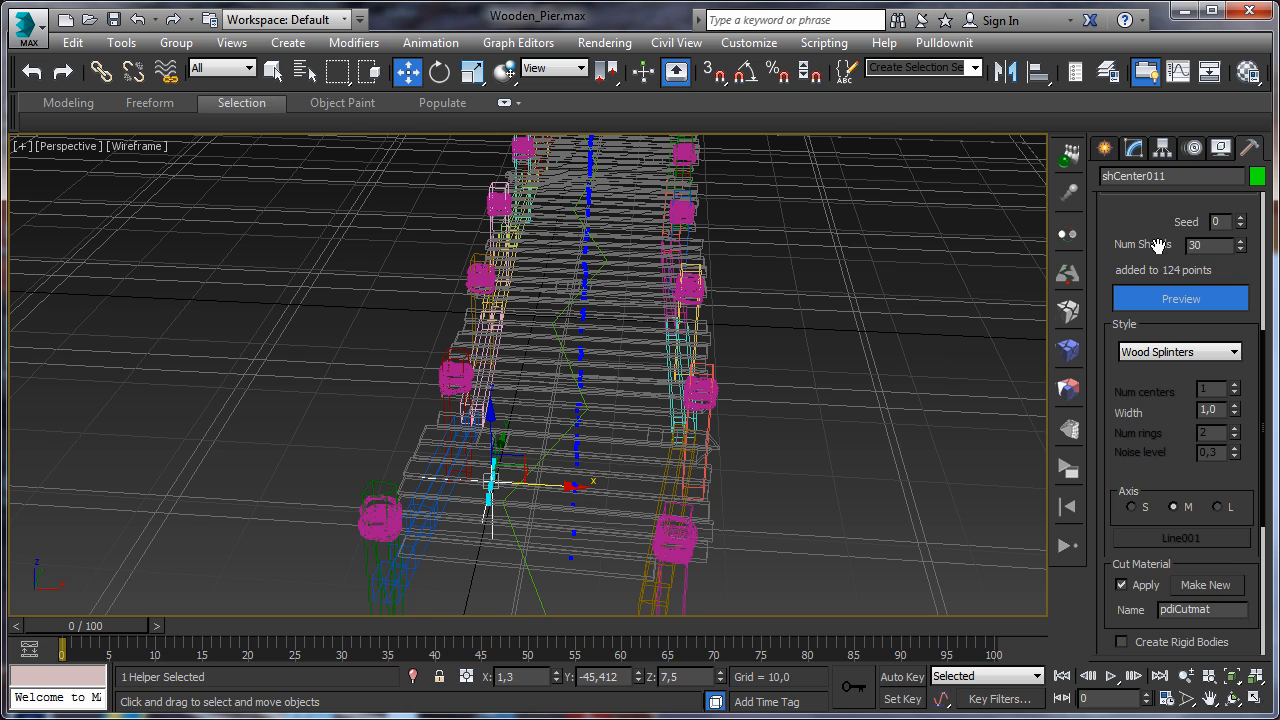
{"action": "double_click", "coordinate": [1215, 251]}
{"action": "left_click_drag", "start_coordinate": [1251, 611], "coordinate": [1251, 448]}
{"action": "left_click", "coordinate": [1201, 535]}
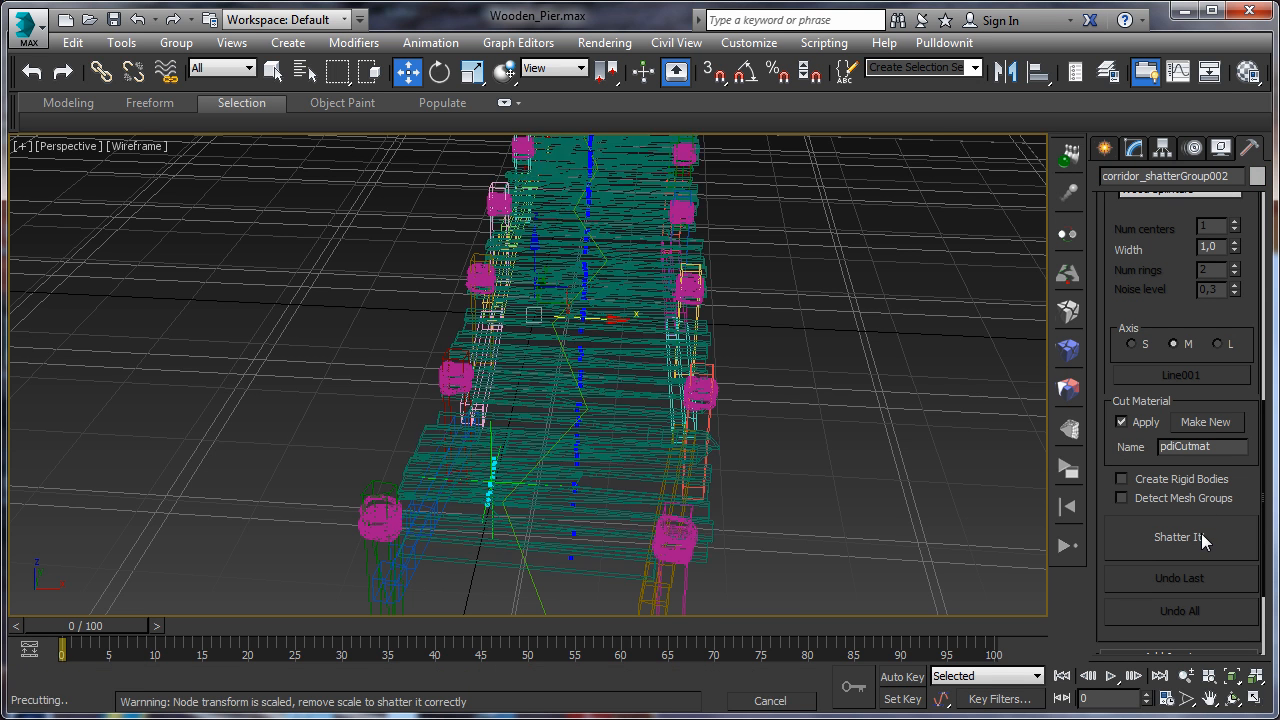
Preview splinter points on a plank midway along the pier, shift them about 11.55 units along X to its right end, and shatter it.
{"action": "left_click", "coordinate": [700, 338]}
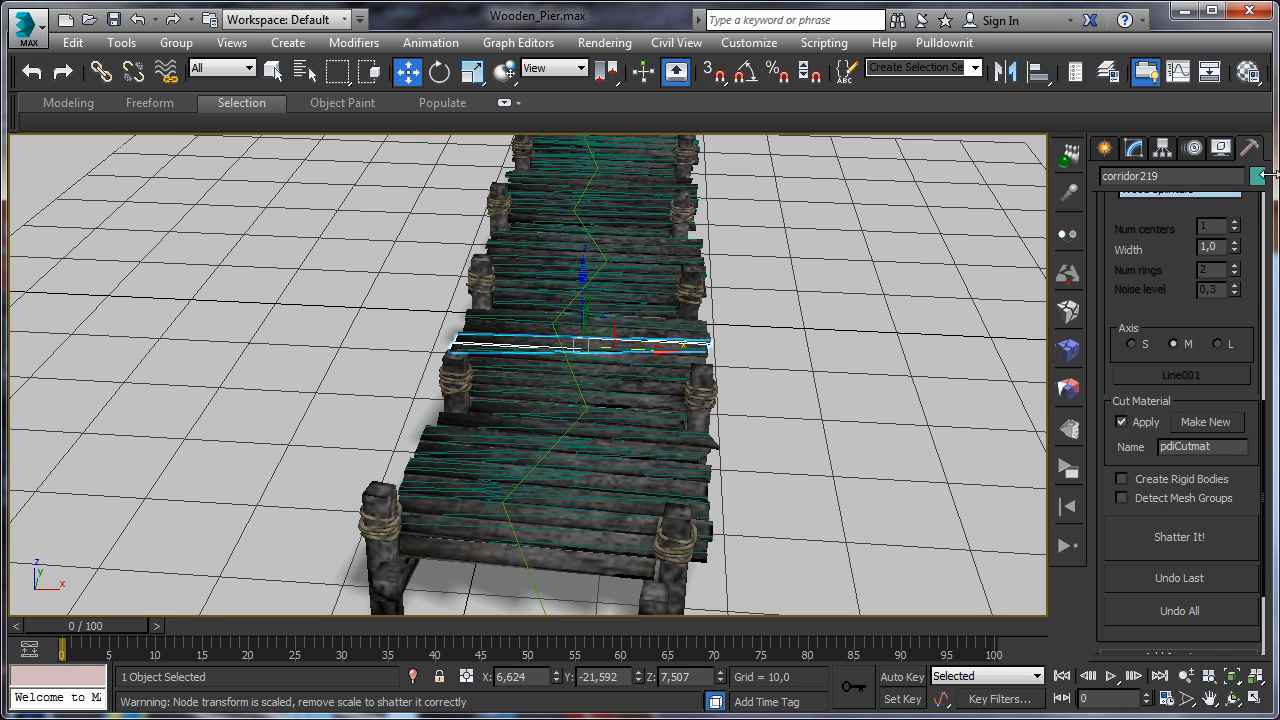
{"action": "scroll", "coordinate": [1184, 282], "scroll_direction": "up", "scroll_amount": 3}
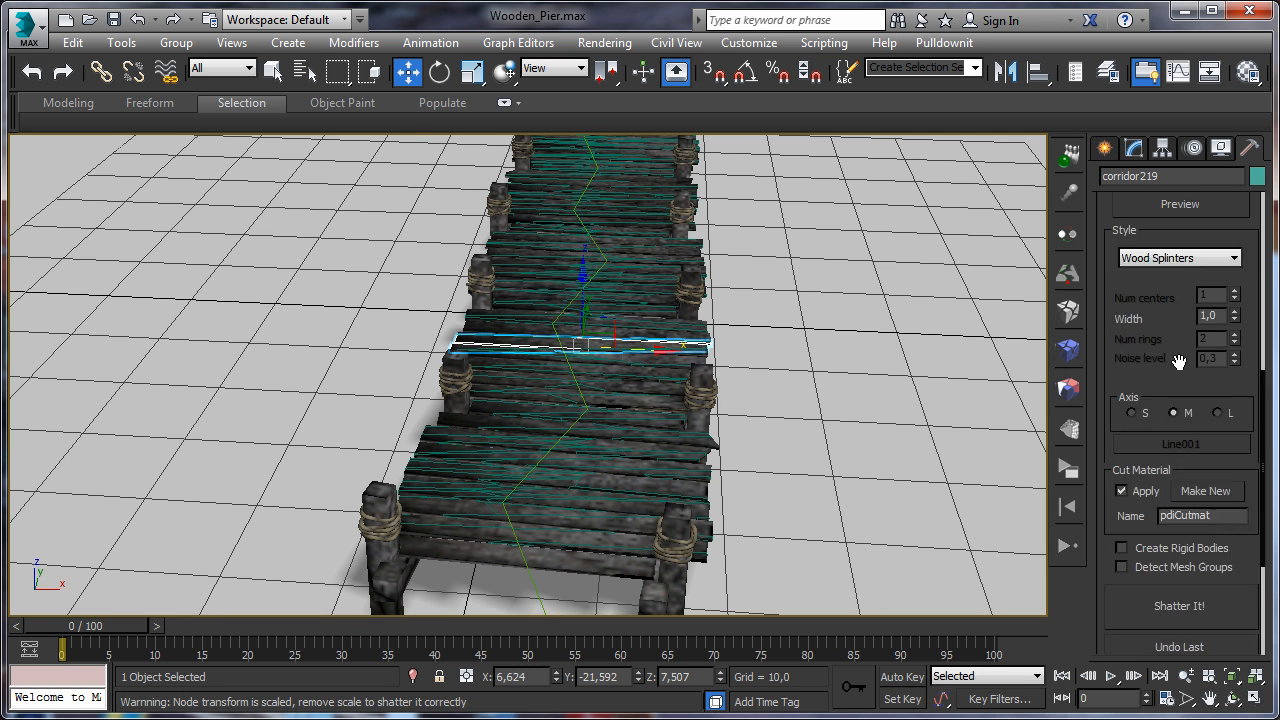
{"action": "left_click", "coordinate": [1180, 250]}
{"action": "left_click_drag", "start_coordinate": [656, 351], "coordinate": [781, 348]}
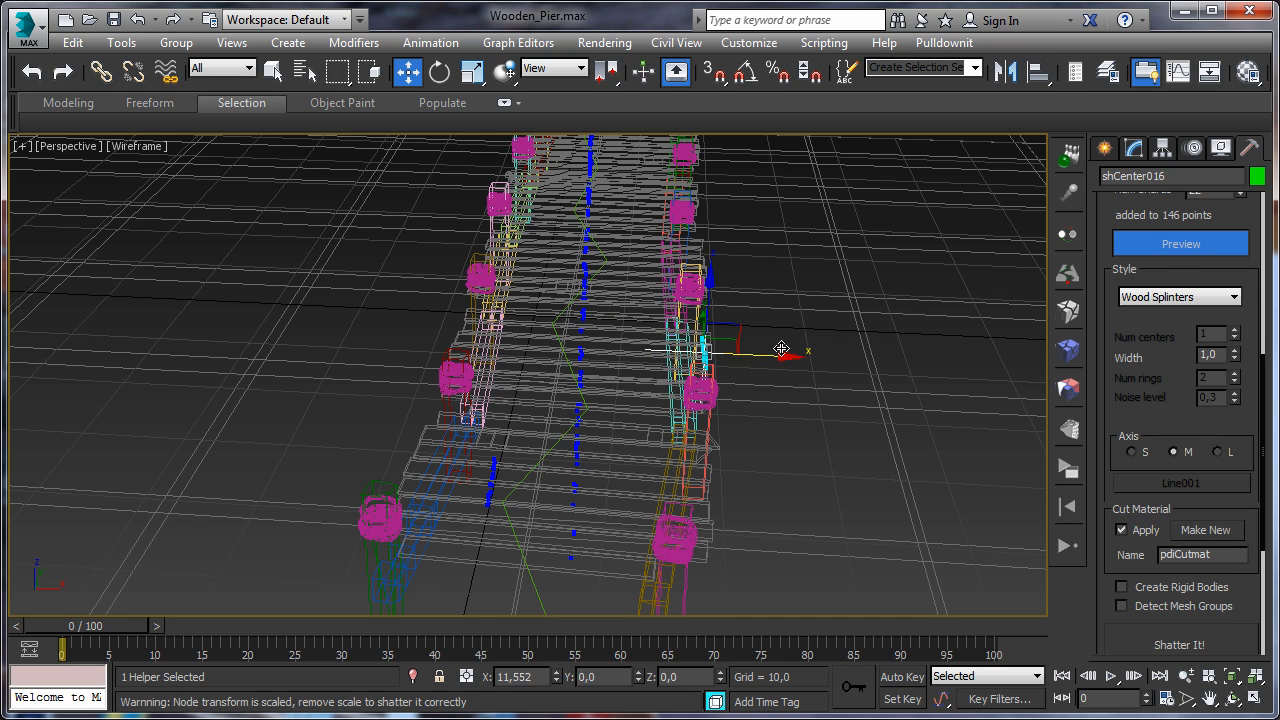
{"action": "left_click", "coordinate": [1232, 698]}
{"action": "left_click_drag", "start_coordinate": [602, 452], "coordinate": [540, 460]}
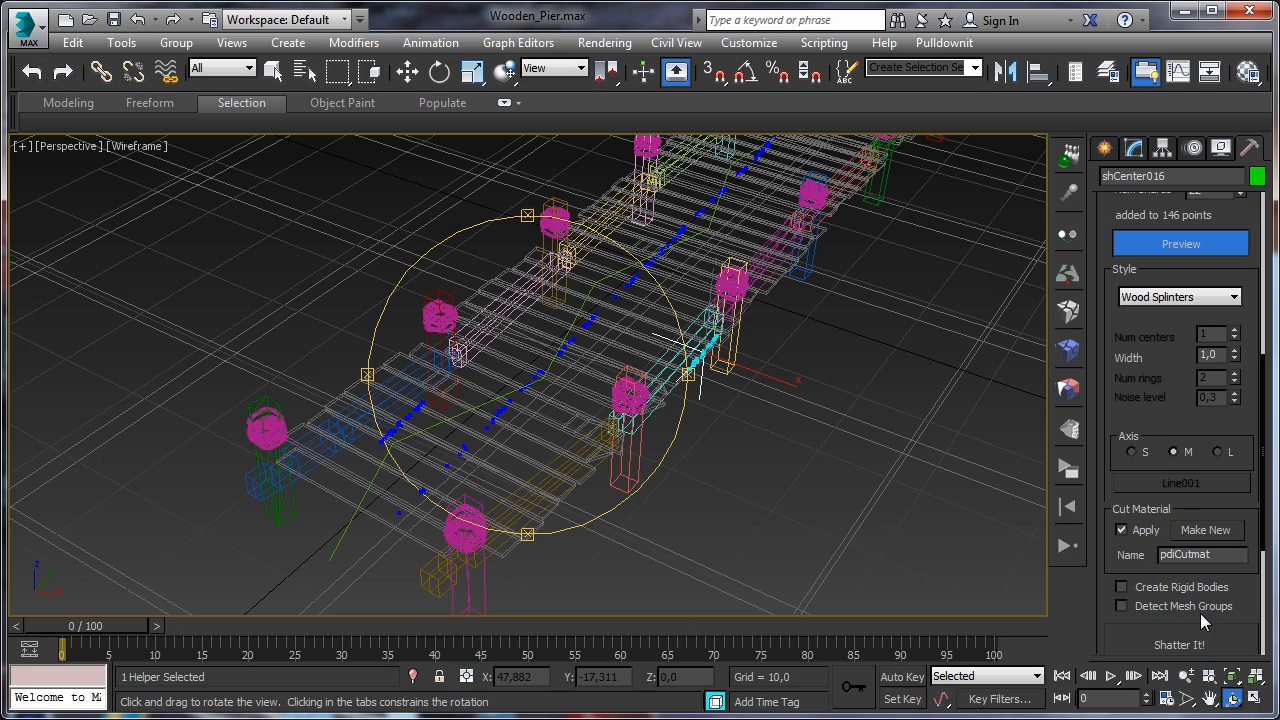
{"action": "left_click", "coordinate": [1179, 645]}
{"action": "mouse_move", "coordinate": [514, 347]}
{"action": "left_mouse_down"}
{"action": "mouse_move", "coordinate": [592, 372]}
{"action": "mouse_move", "coordinate": [569, 356]}
{"action": "mouse_move", "coordinate": [548, 422]}
{"action": "mouse_move", "coordinate": [571, 407]}
{"action": "left_mouse_up"}
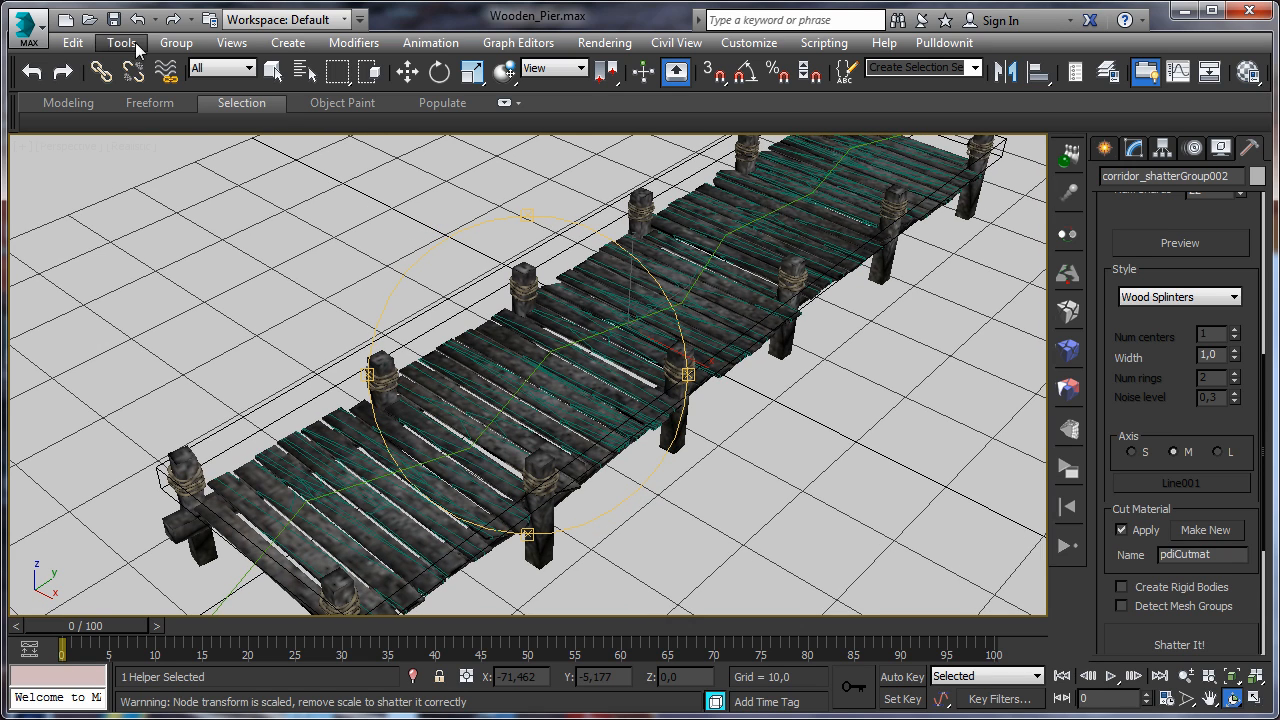
{"action": "middle_click_drag", "start_coordinate": [550, 245], "coordinate": [560, 153]}
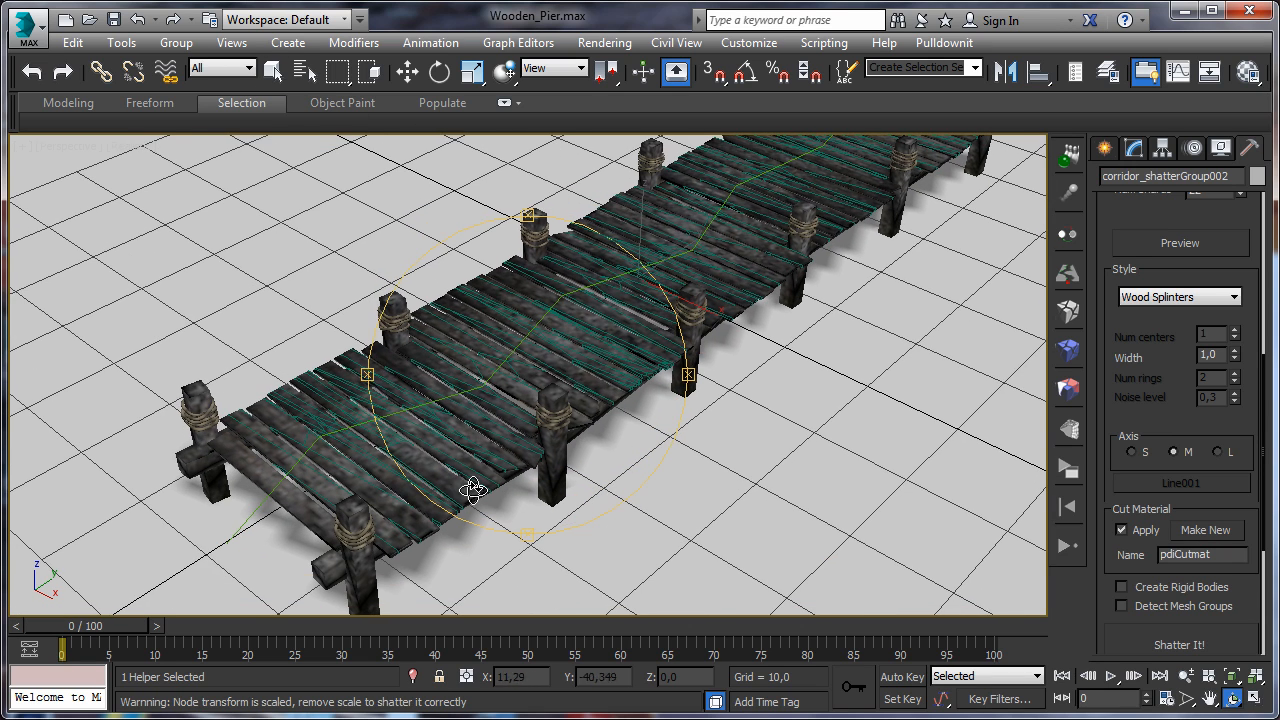
Try splintering the right-hand piece of a front plank with its points moved to about X 18.7, and undo that shatter.
{"action": "left_click", "coordinate": [274, 73]}
{"action": "left_click", "coordinate": [467, 490]}
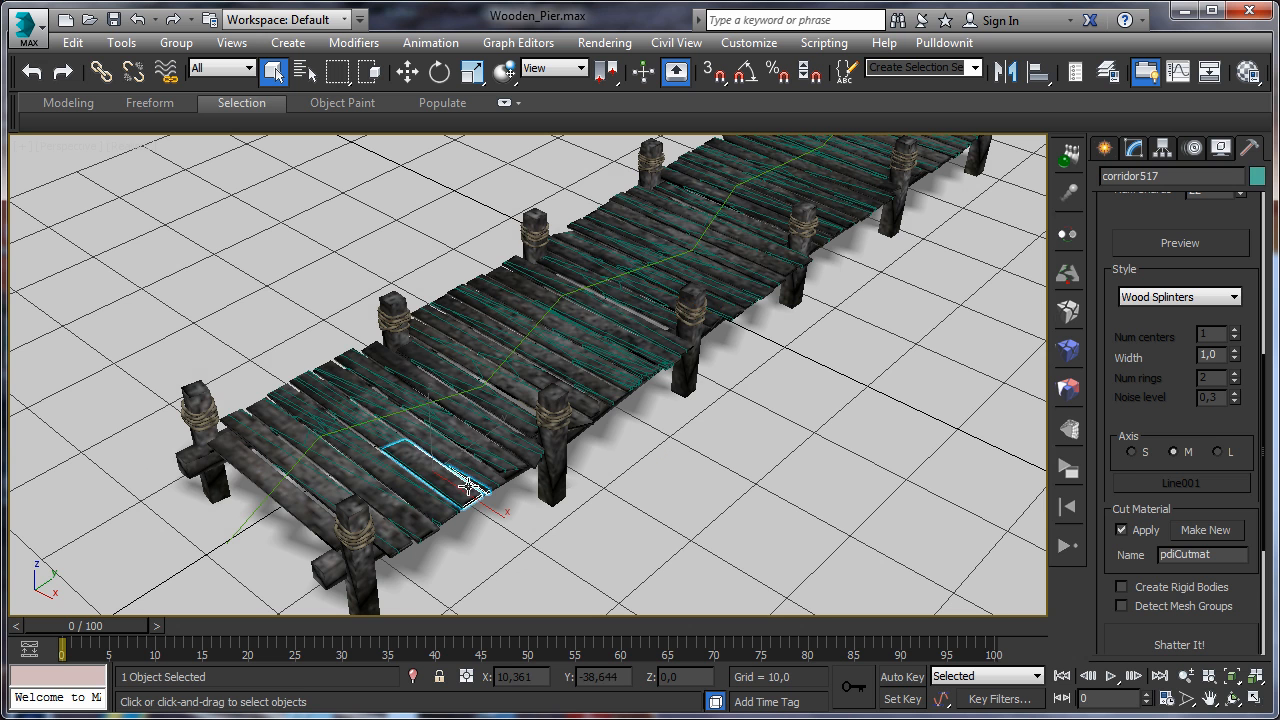
{"action": "left_click", "coordinate": [1193, 250]}
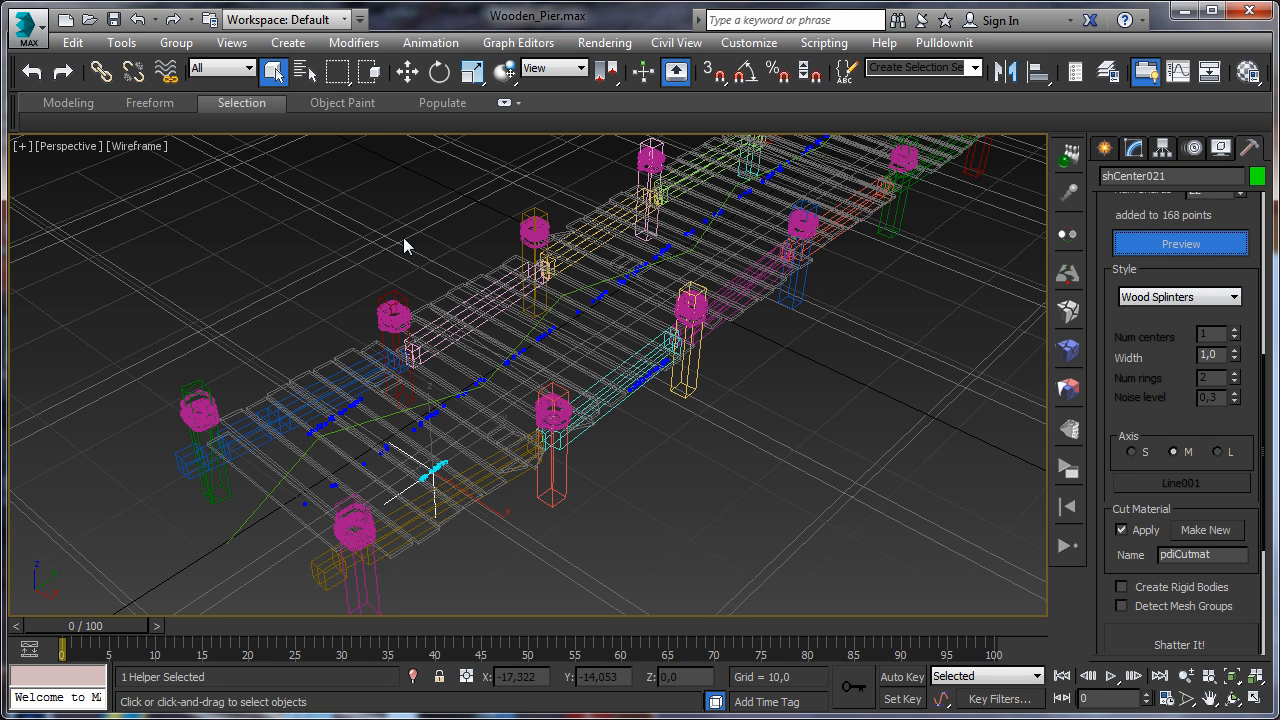
{"action": "left_click", "coordinate": [406, 72]}
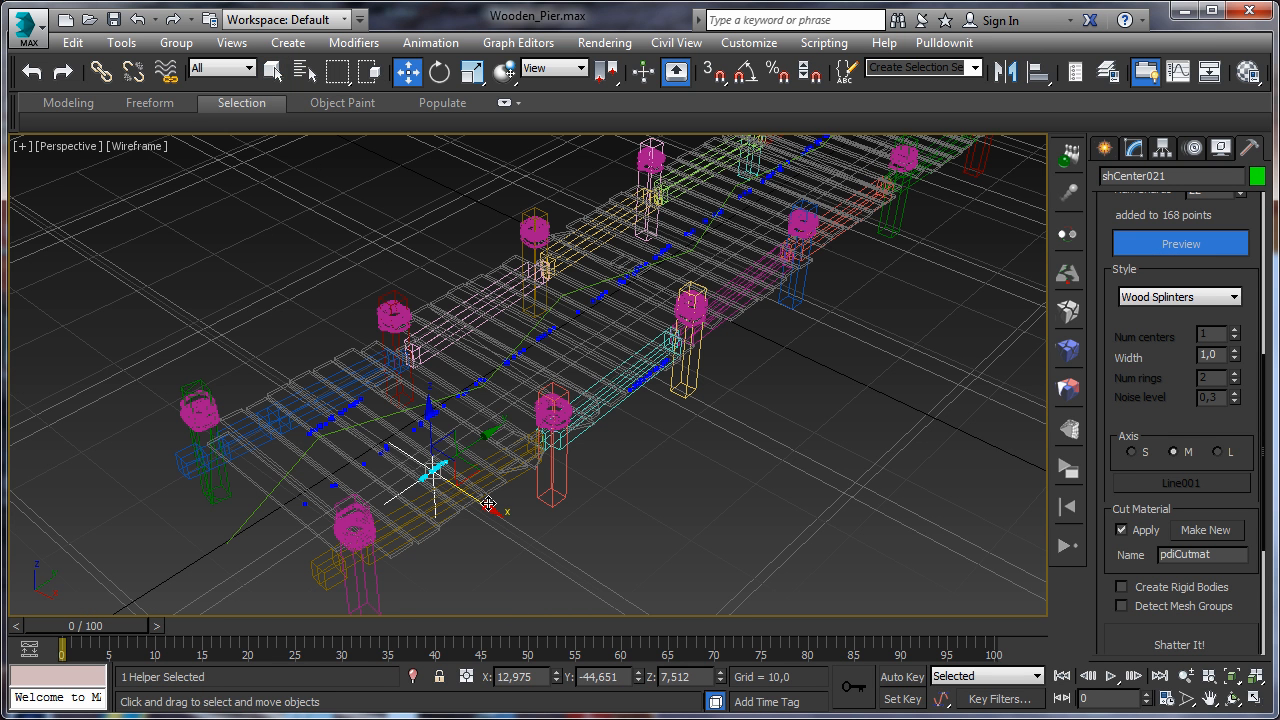
{"action": "left_click_drag", "start_coordinate": [486, 510], "coordinate": [538, 540]}
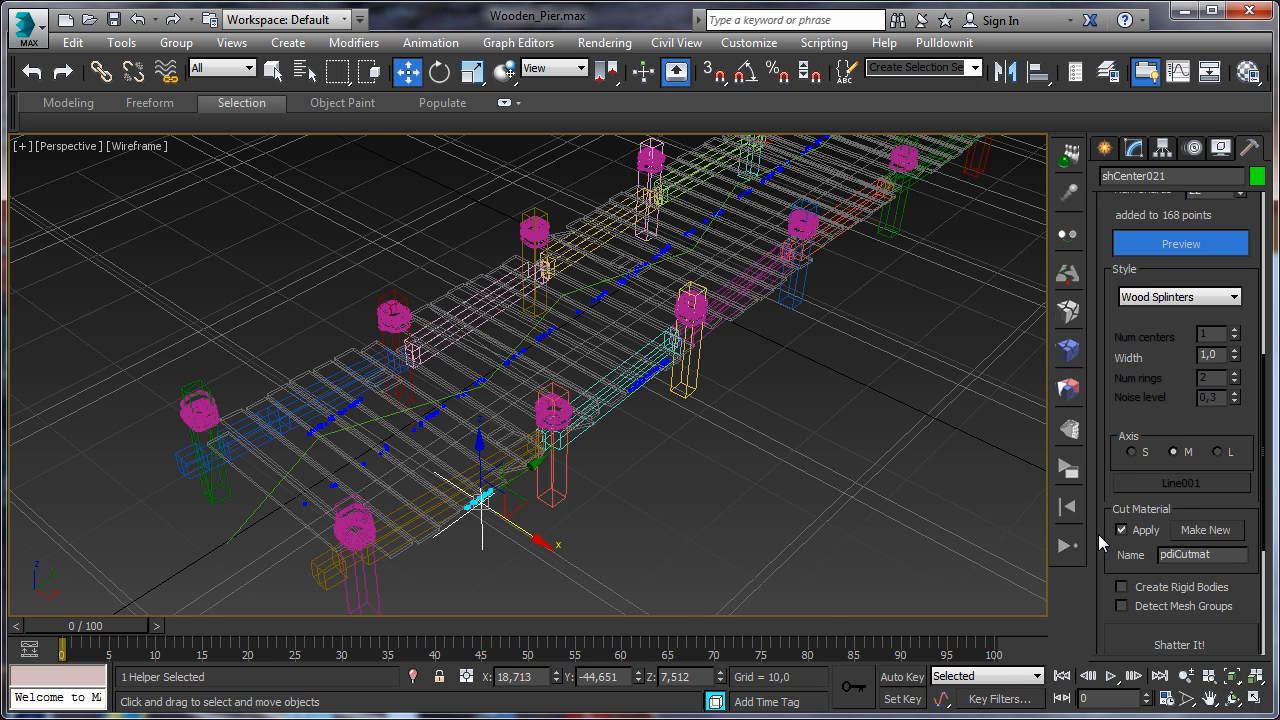
{"action": "left_click", "coordinate": [1197, 640]}
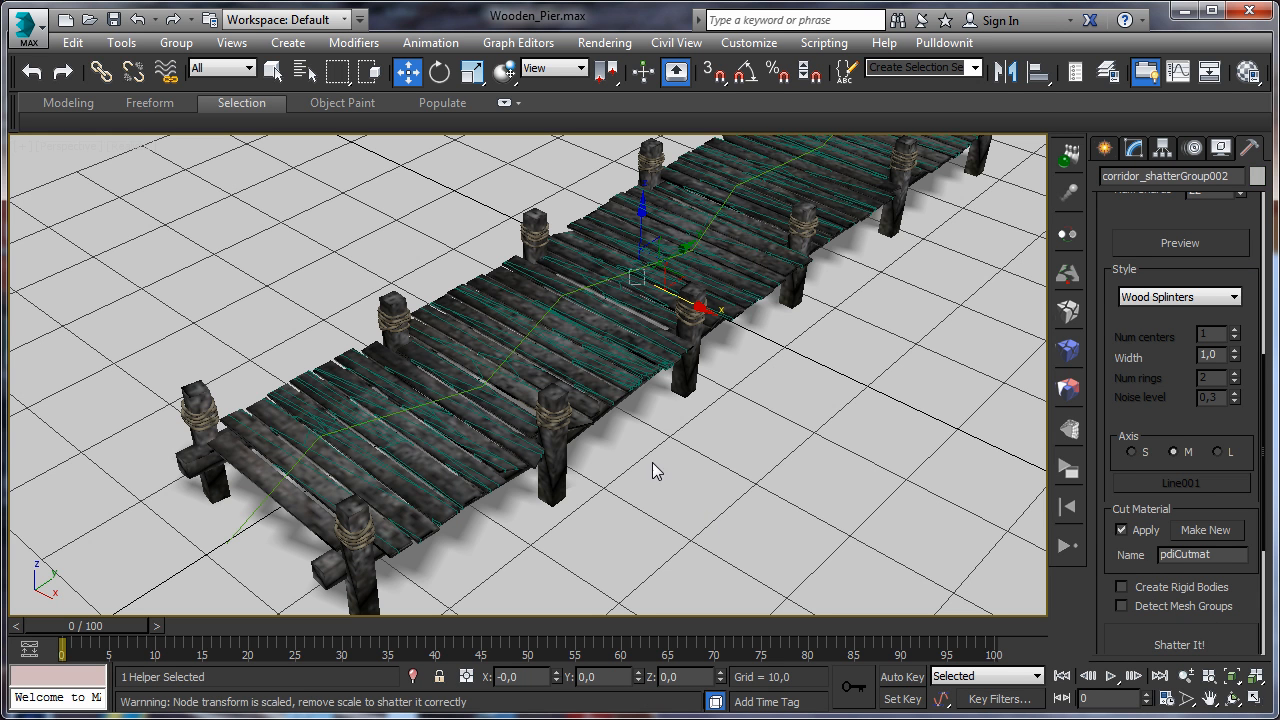
{"action": "left_click_drag", "start_coordinate": [1235, 612], "coordinate": [1230, 442]}
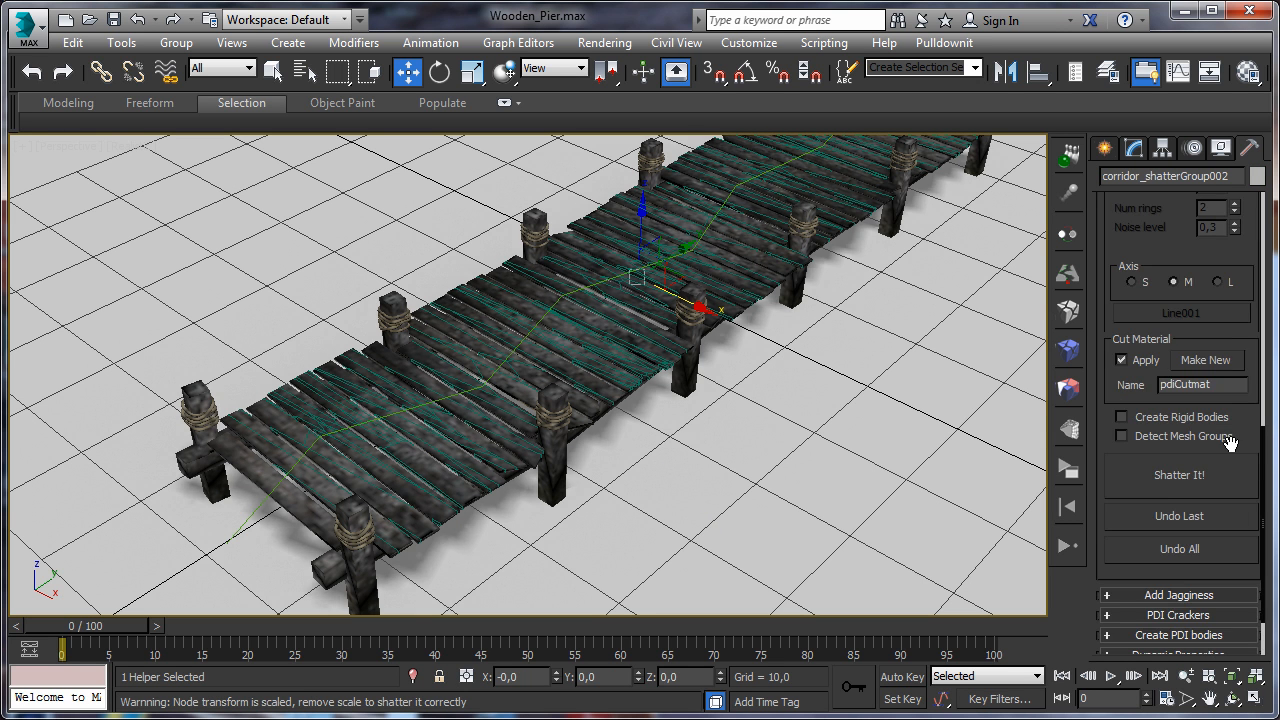
{"action": "left_click", "coordinate": [1201, 520]}
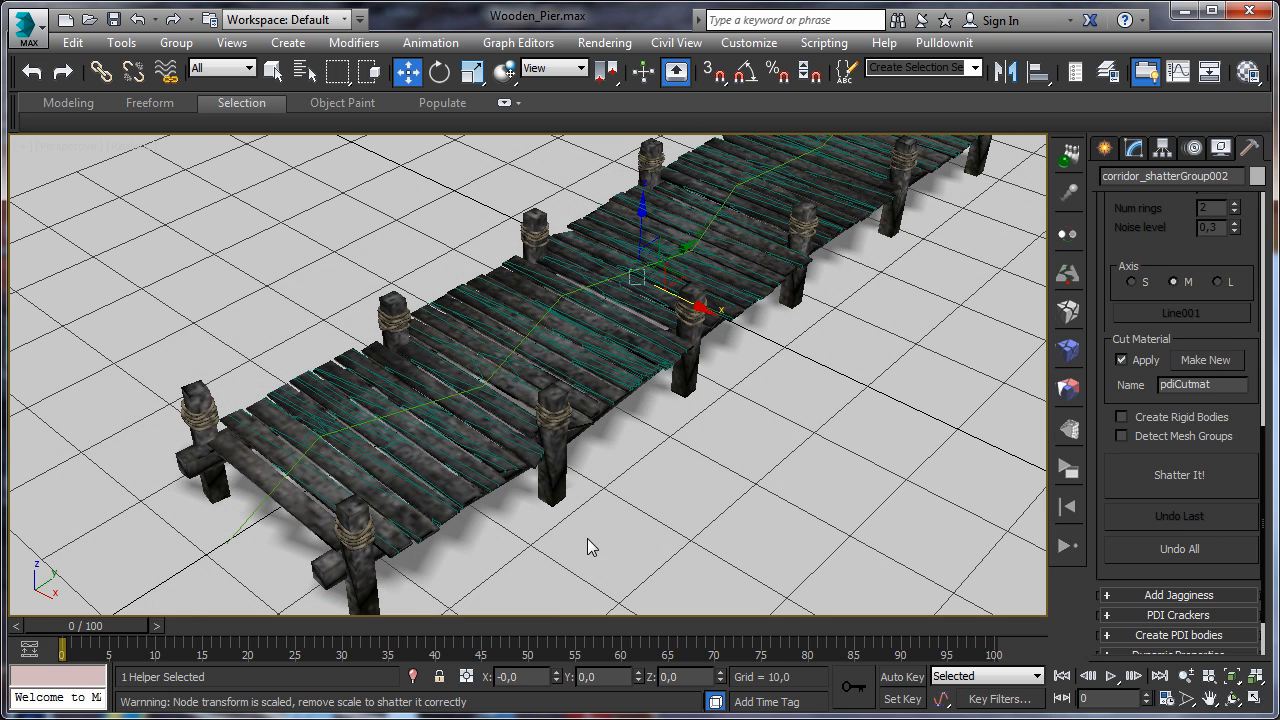
Preview 22 splinter points on the right-hand piece of the front plank, move them to about X 17, and shatter the piece.
{"action": "left_click", "coordinate": [459, 495]}
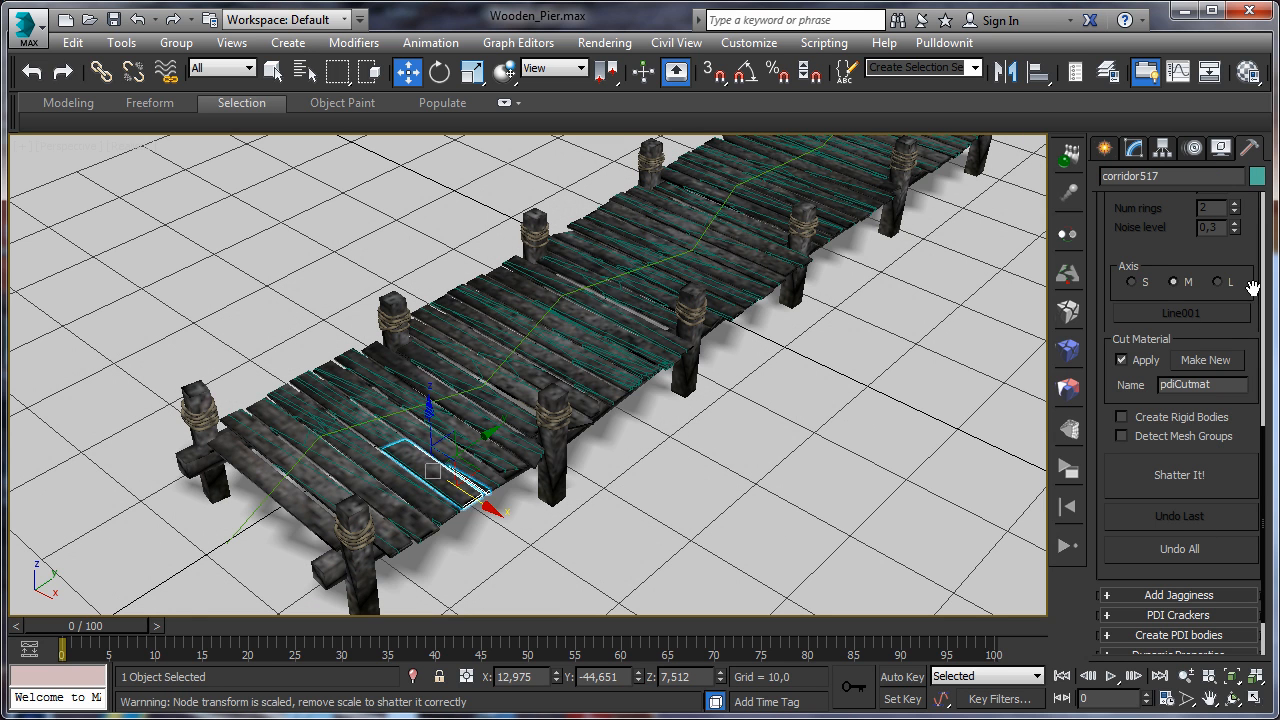
{"action": "left_click_drag", "start_coordinate": [1251, 292], "coordinate": [1247, 408]}
{"action": "scroll", "coordinate": [1247, 292], "scroll_direction": "up", "scroll_amount": 3}
{"action": "left_click", "coordinate": [1197, 282]}
{"action": "left_click_drag", "start_coordinate": [484, 511], "coordinate": [523, 528]}
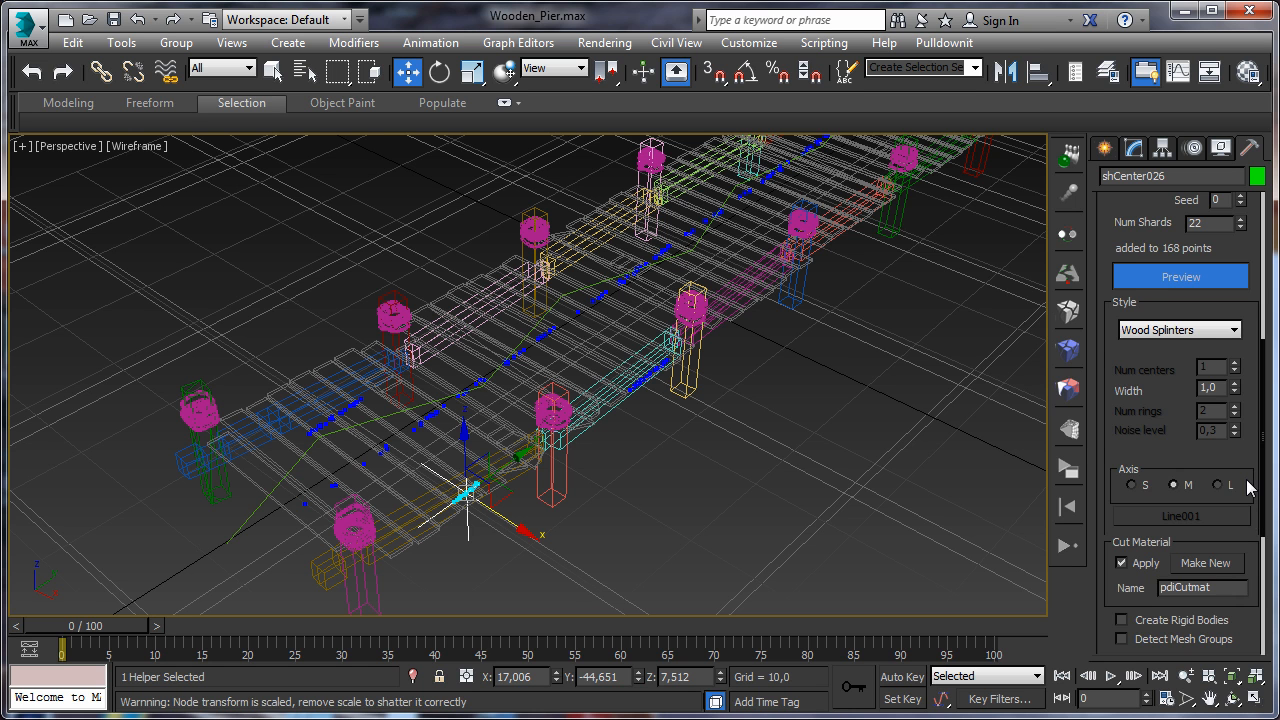
{"action": "scroll", "coordinate": [1247, 487], "scroll_direction": "down", "scroll_amount": 4}
{"action": "left_click", "coordinate": [1193, 574]}
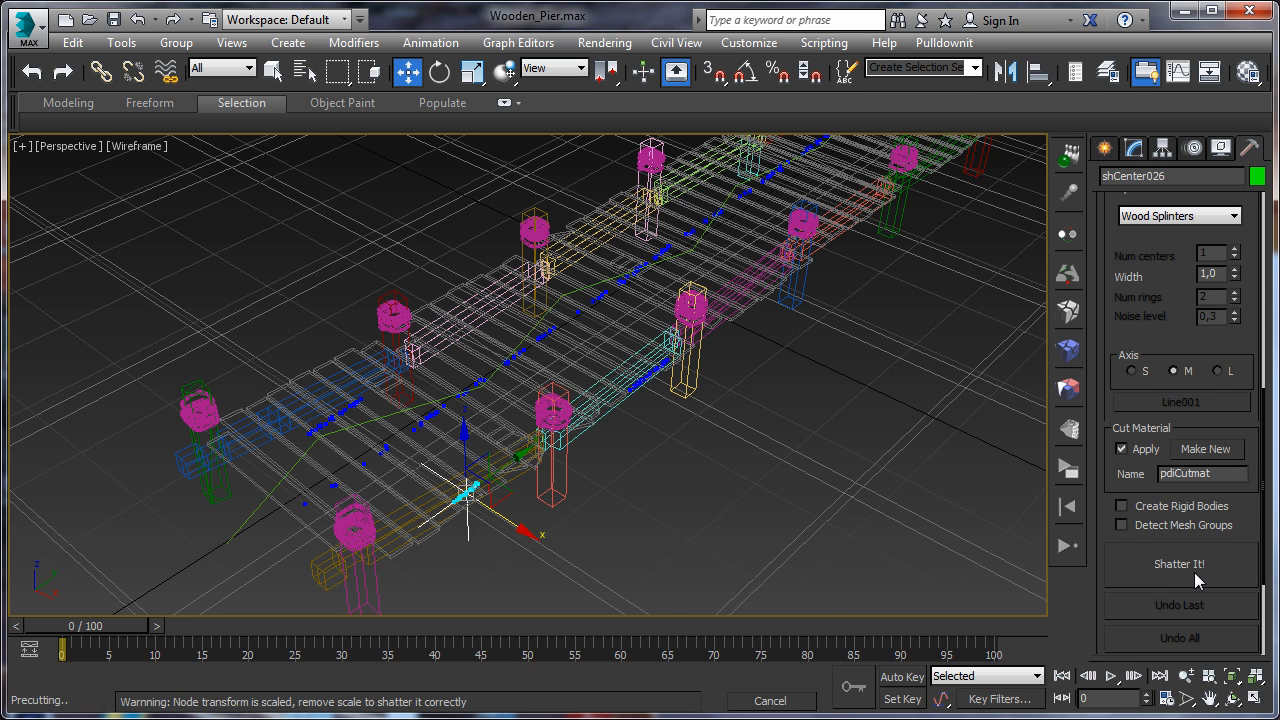
Examine the splintered plank ends and fracture lines along the corridor's right edge up close.
{"action": "middle_click_drag", "start_coordinate": [589, 521], "coordinate": [604, 472]}
{"action": "scroll", "coordinate": [604, 472], "scroll_direction": "up", "scroll_amount": 5}
{"action": "middle_click_drag", "start_coordinate": [502, 492], "coordinate": [684, 538]}
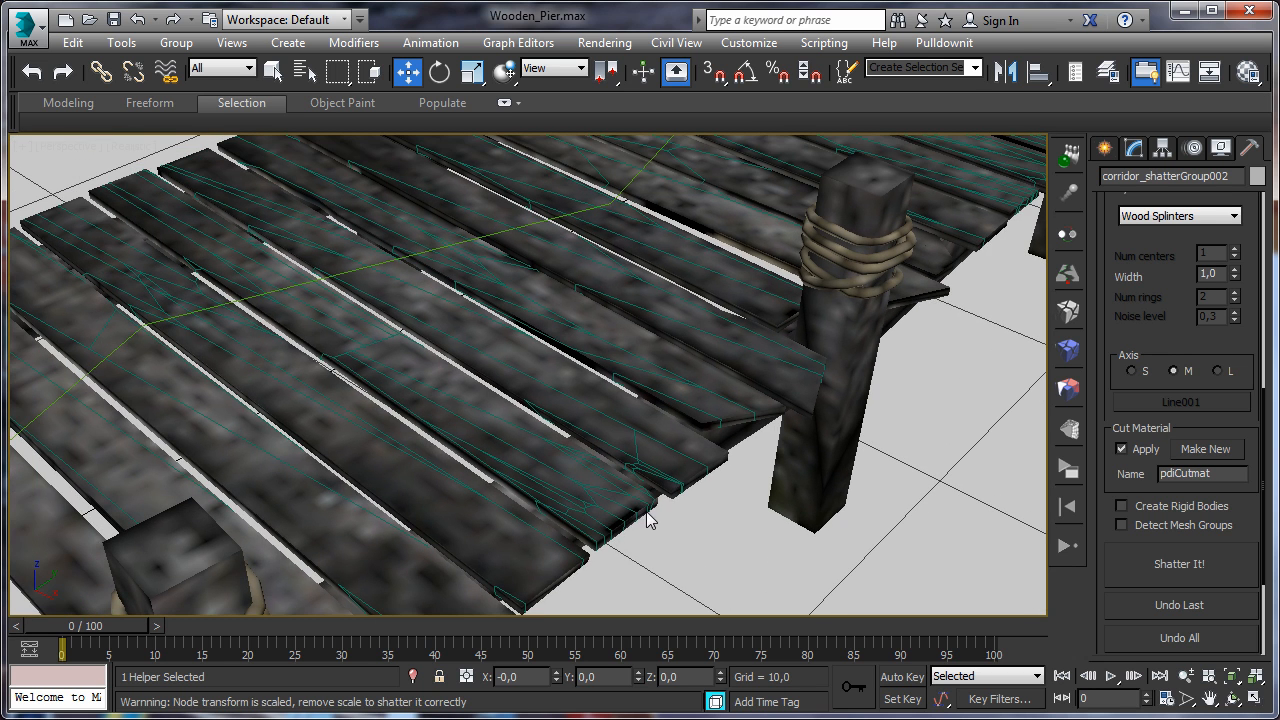
{"action": "middle_click_drag", "start_coordinate": [666, 471], "coordinate": [628, 420], "text": "alt"}
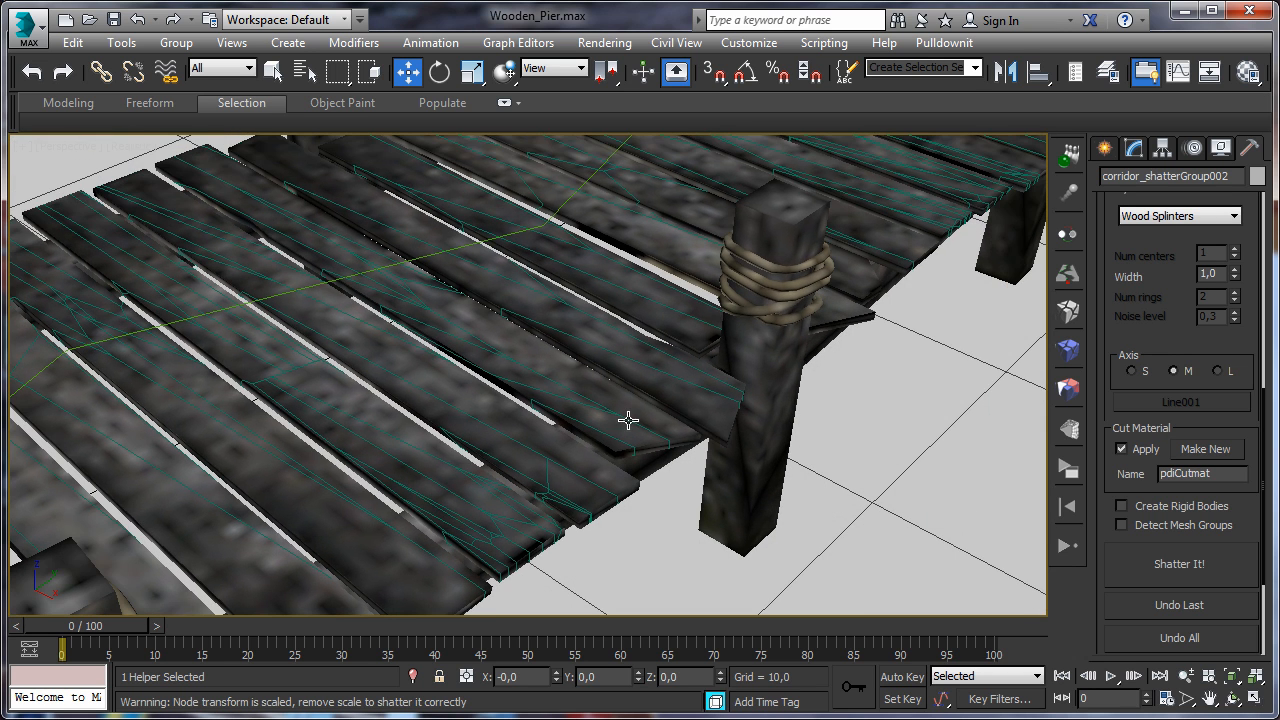
{"action": "middle_click_drag", "start_coordinate": [612, 488], "coordinate": [457, 664]}
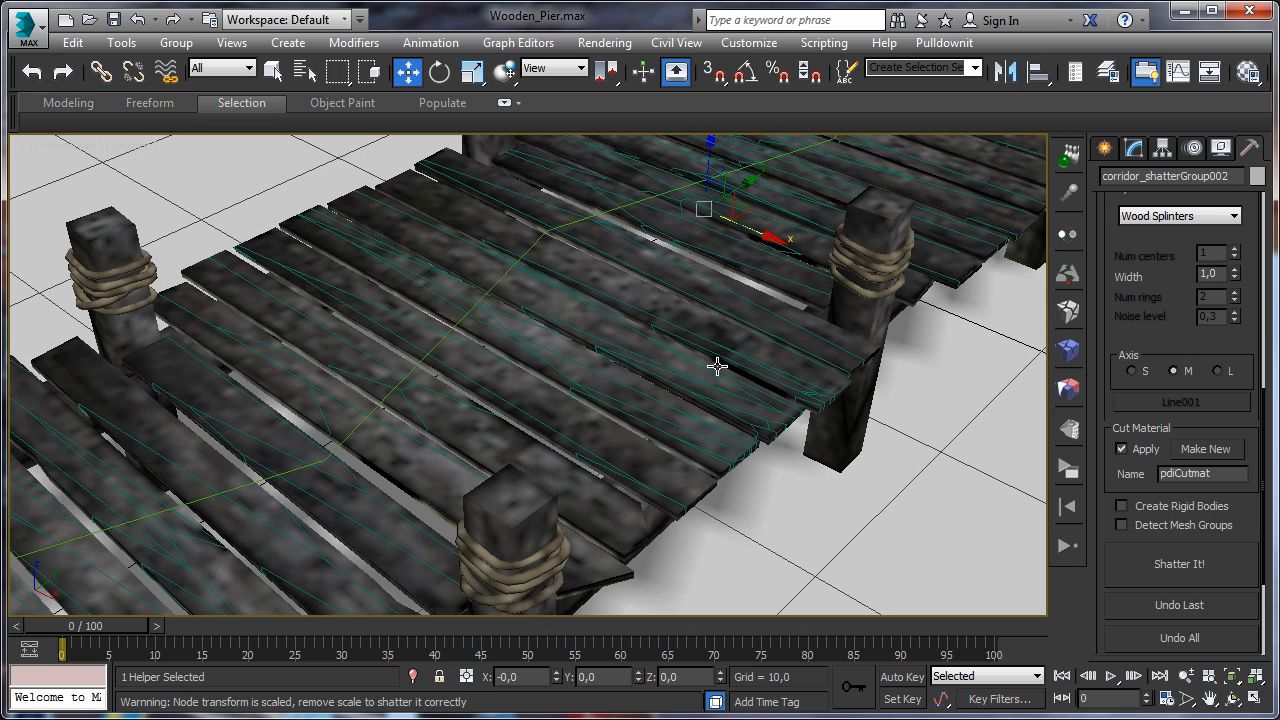
{"action": "scroll", "coordinate": [710, 385], "scroll_direction": "down", "scroll_amount": 2}
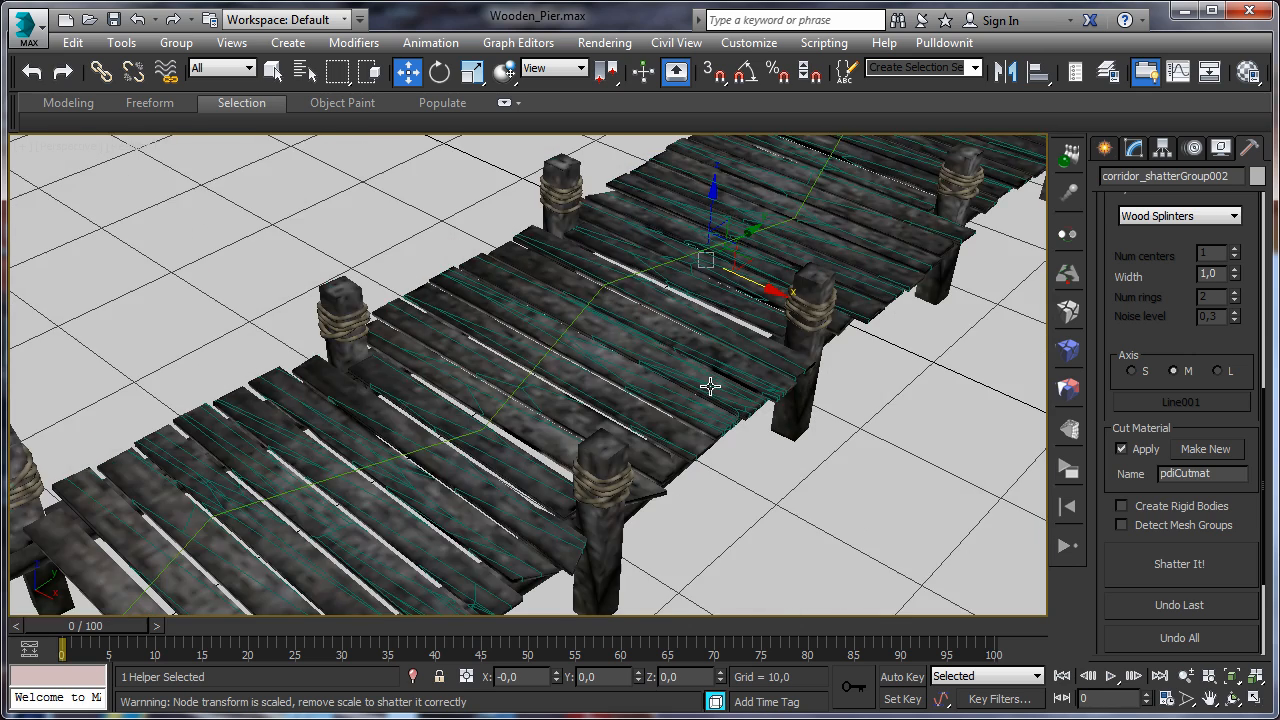
{"action": "scroll", "coordinate": [710, 385], "scroll_direction": "down", "scroll_amount": 2}
{"action": "scroll", "coordinate": [706, 408], "scroll_direction": "up", "scroll_amount": 8}
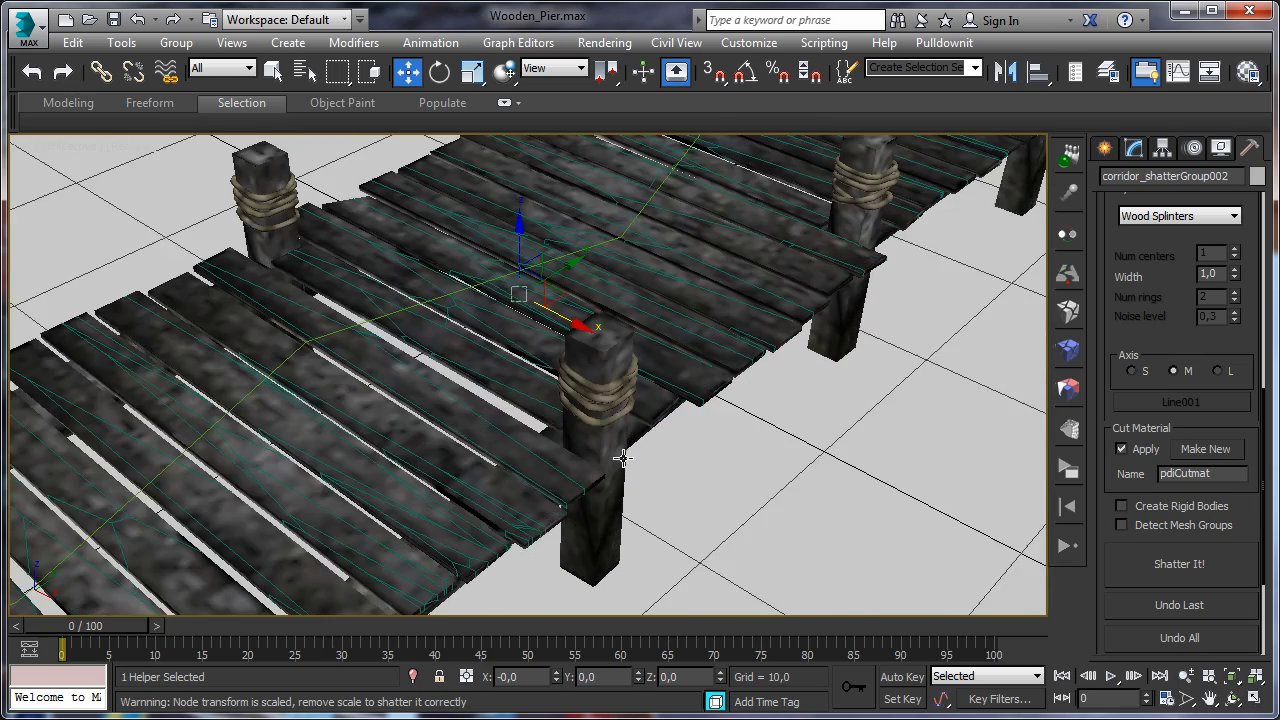
Preview 22 splinter points on the left piece of a mid-pier plank, shift them along X to its left end, and shatter it.
{"action": "scroll", "coordinate": [660, 507], "scroll_direction": "up", "scroll_amount": 2}
{"action": "scroll", "coordinate": [651, 477], "scroll_direction": "down", "scroll_amount": 6}
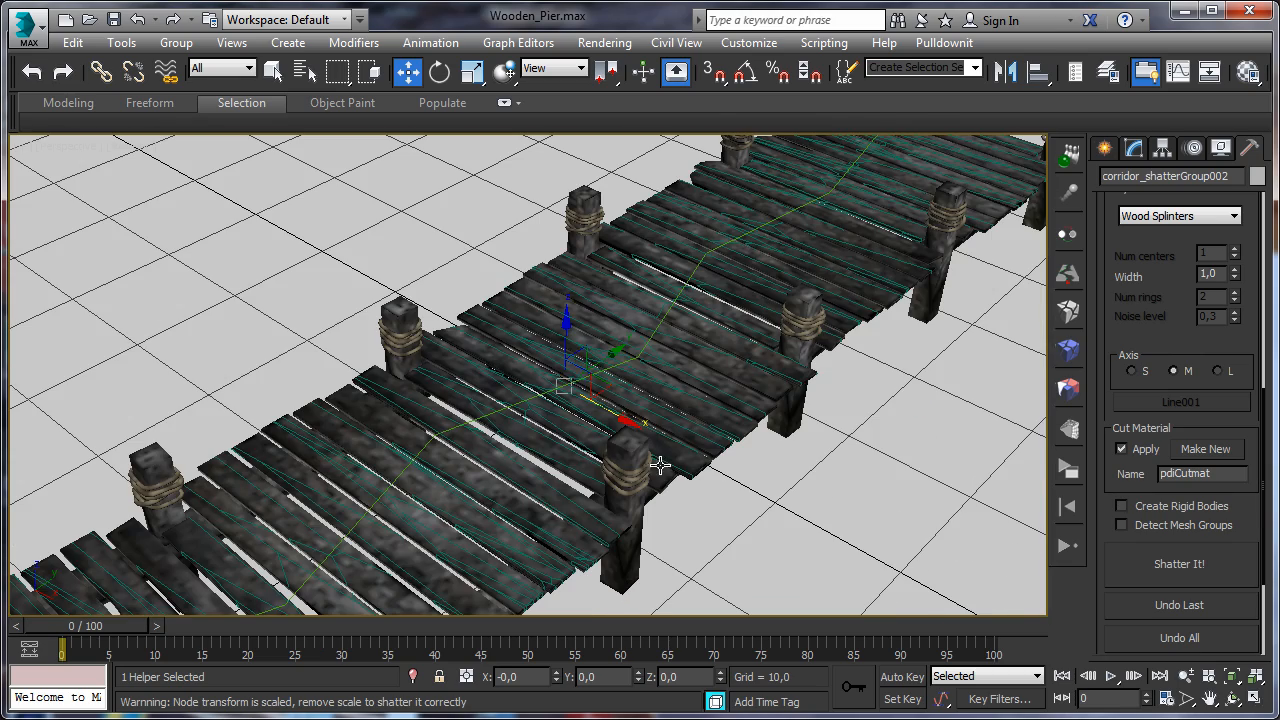
{"action": "left_click", "coordinate": [543, 320]}
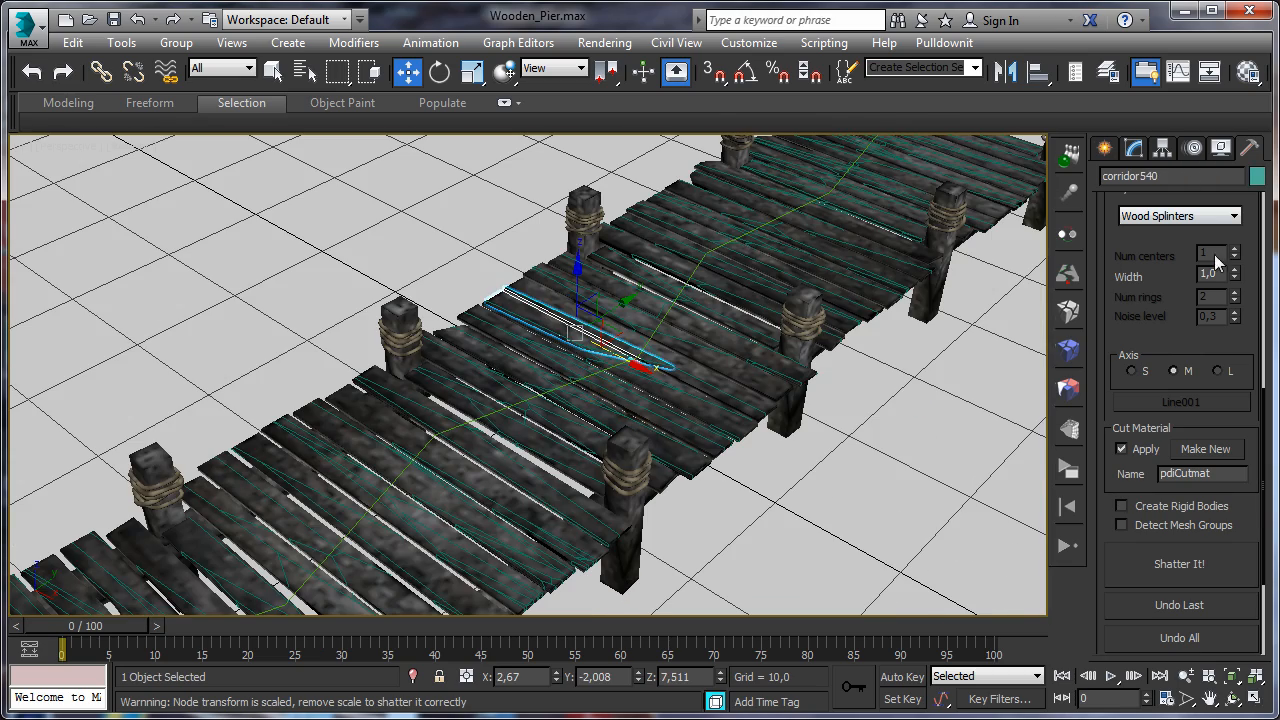
{"action": "left_click_drag", "start_coordinate": [1182, 262], "coordinate": [1179, 334]}
{"action": "left_click", "coordinate": [1178, 248]}
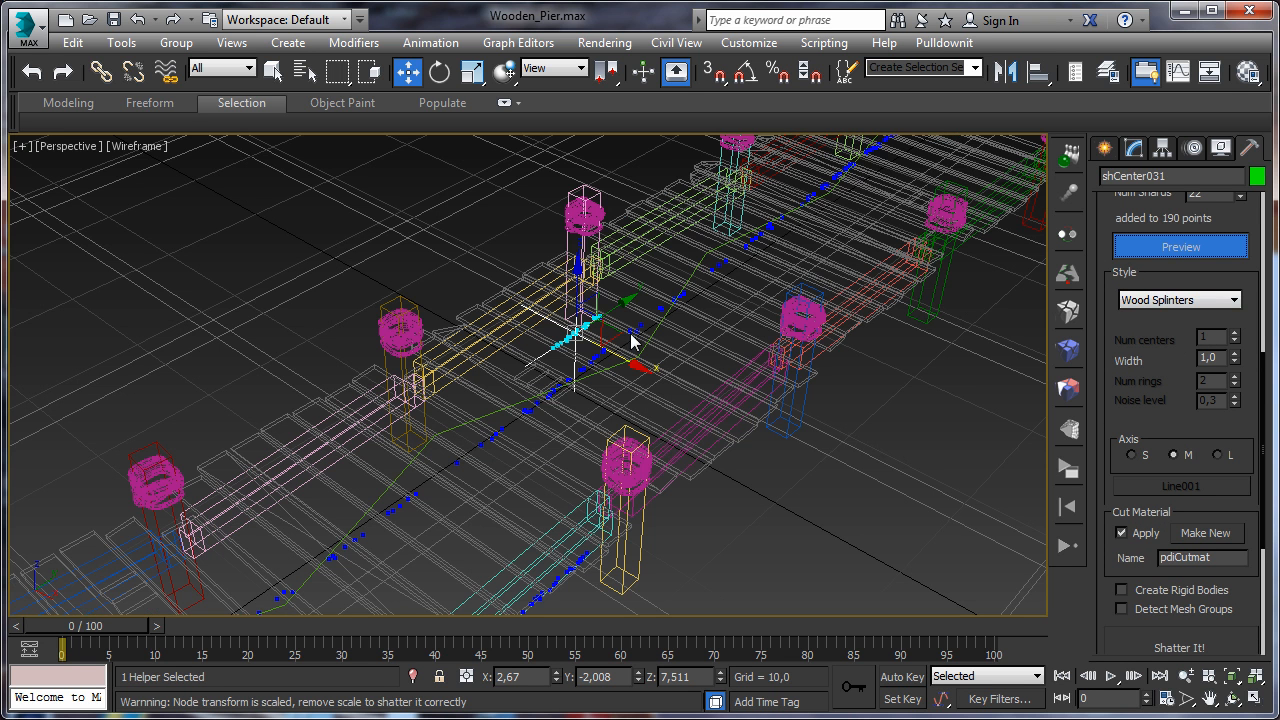
{"action": "left_click_drag", "start_coordinate": [636, 368], "coordinate": [564, 318]}
{"action": "left_click", "coordinate": [1179, 648]}
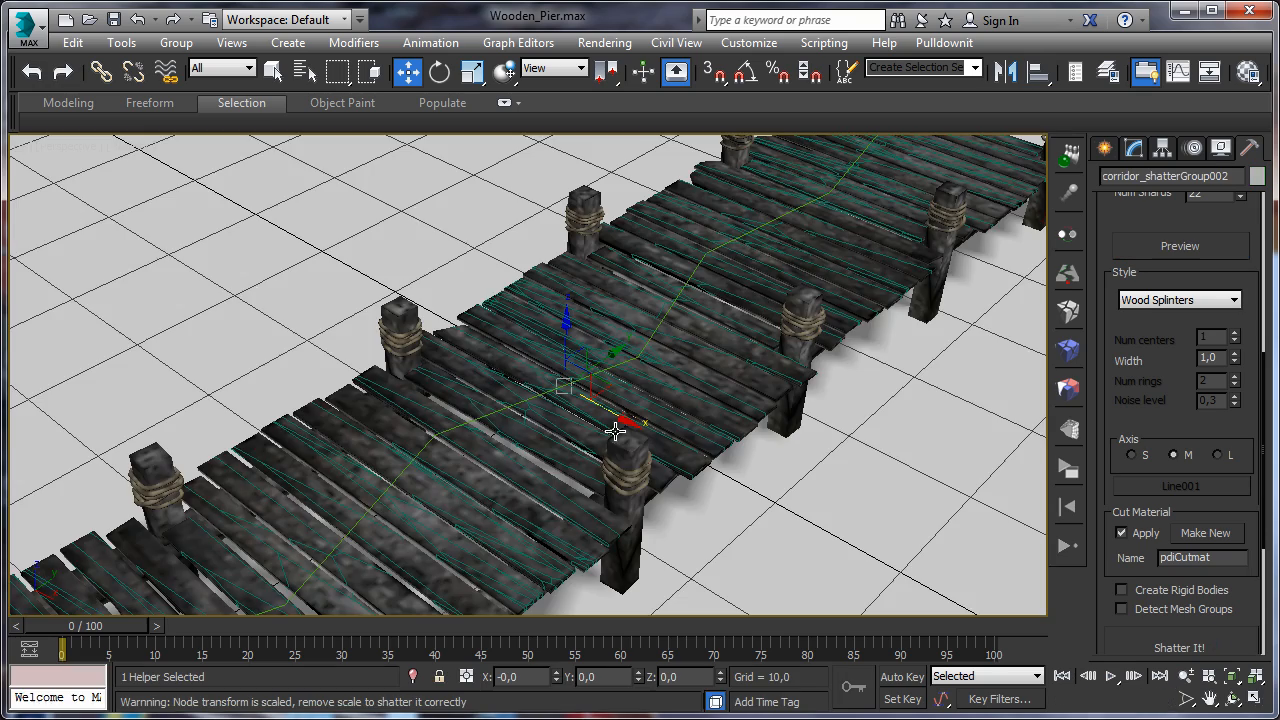
Preview 22 splinter points on the right piece of a plank farther along the pier, move them to about X 17.46, and shatter it.
{"action": "middle_click_drag", "start_coordinate": [757, 357], "coordinate": [652, 430], "text": "alt"}
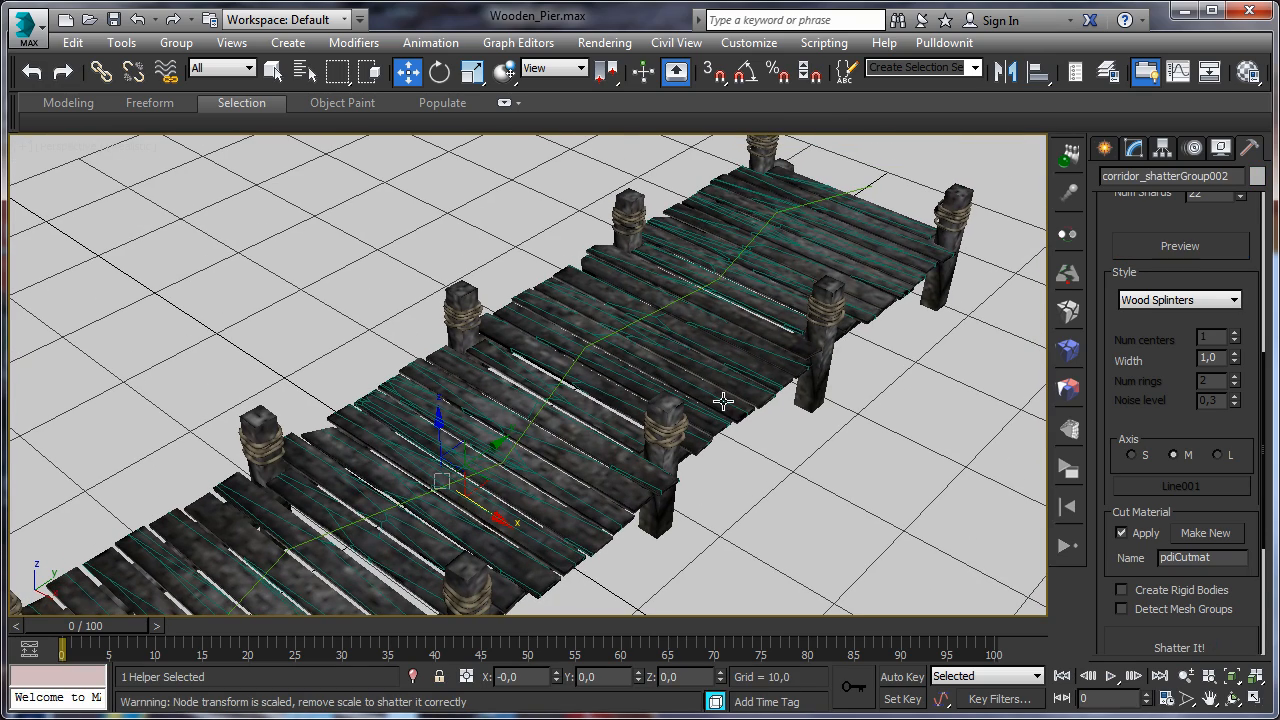
{"action": "left_click", "coordinate": [762, 396]}
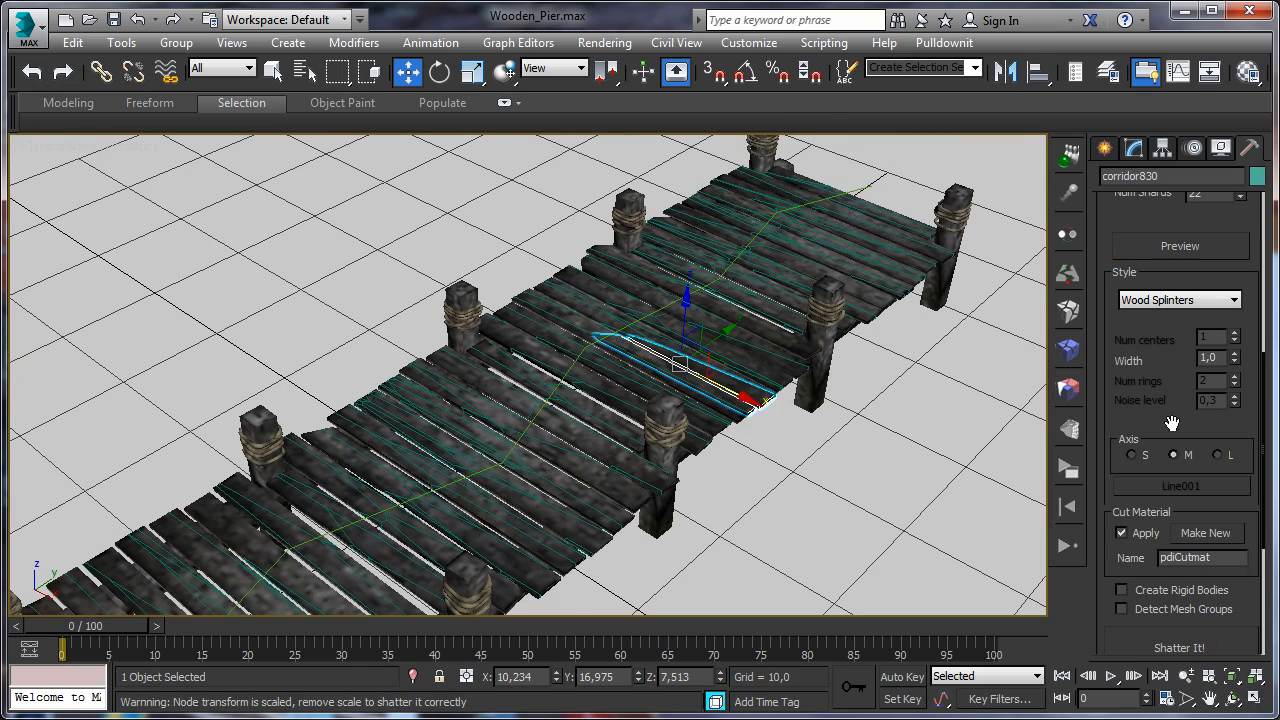
{"action": "left_click", "coordinate": [1180, 246]}
{"action": "left_click_drag", "start_coordinate": [739, 397], "coordinate": [812, 440]}
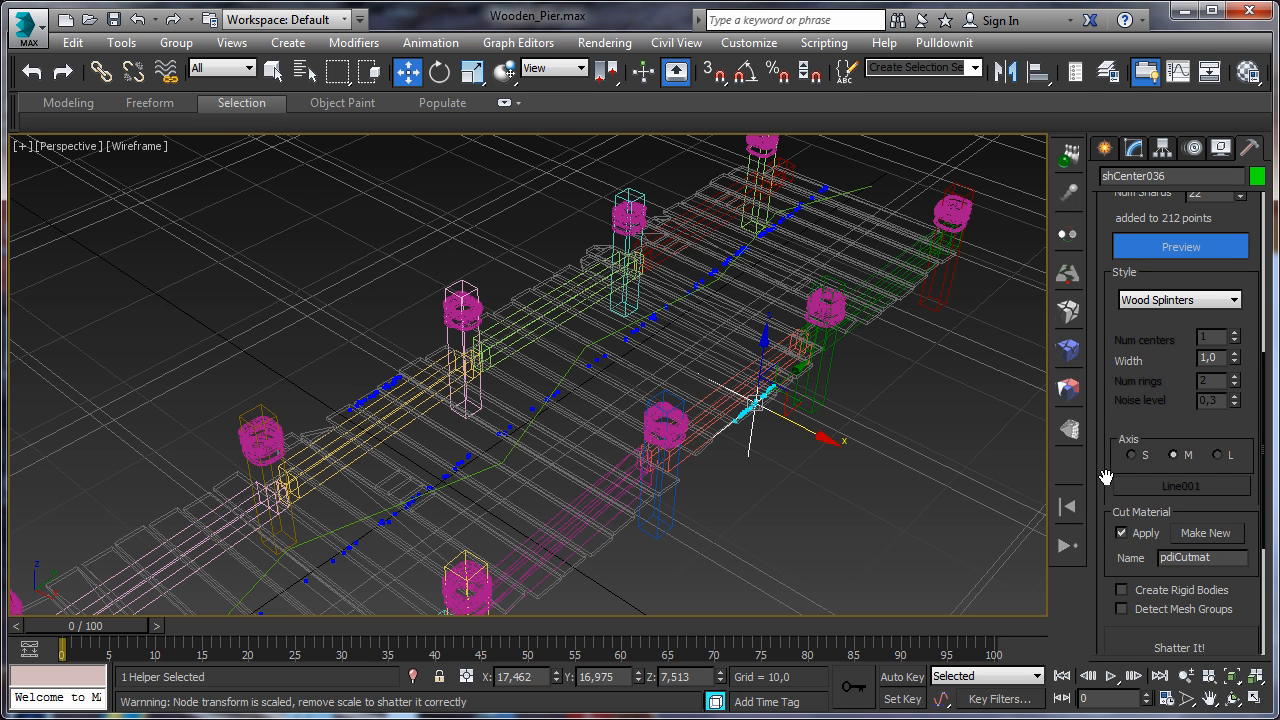
{"action": "left_click", "coordinate": [1219, 648]}
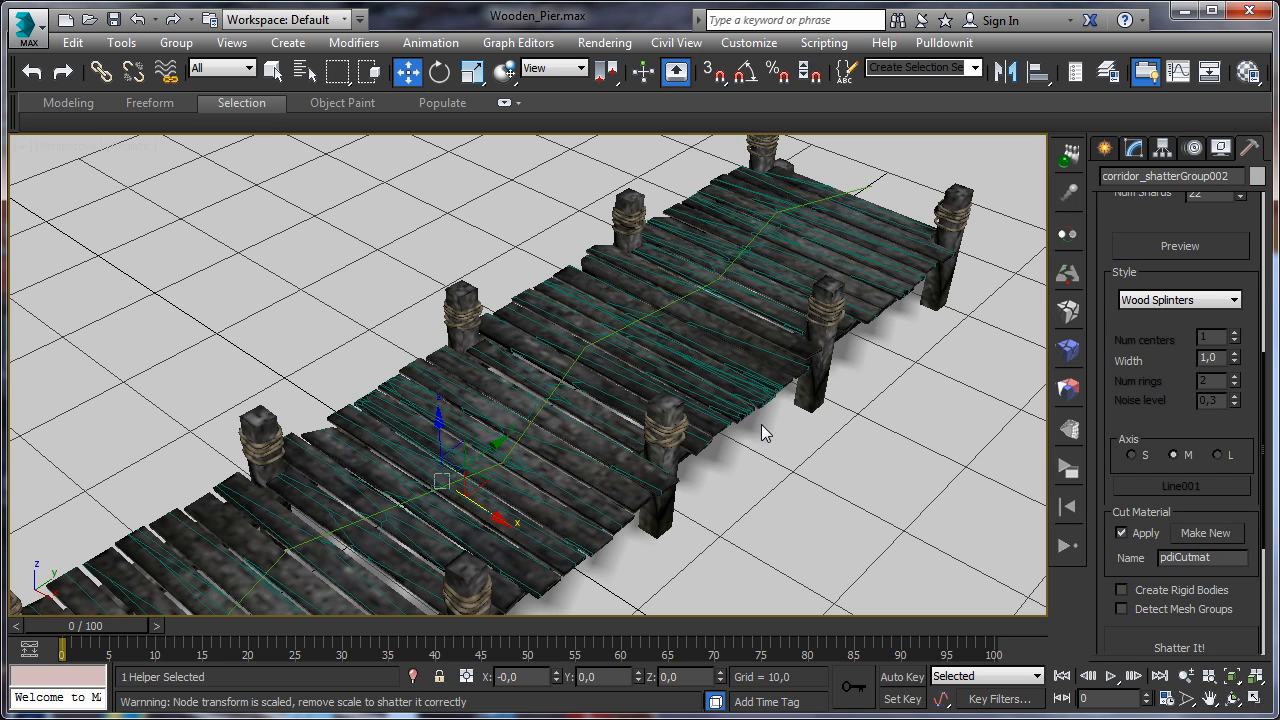
Select the pier's support posts and front beams together from a low front view and make them static PDI bodies.
{"action": "scroll", "coordinate": [732, 388], "scroll_direction": "down", "scroll_amount": 4}
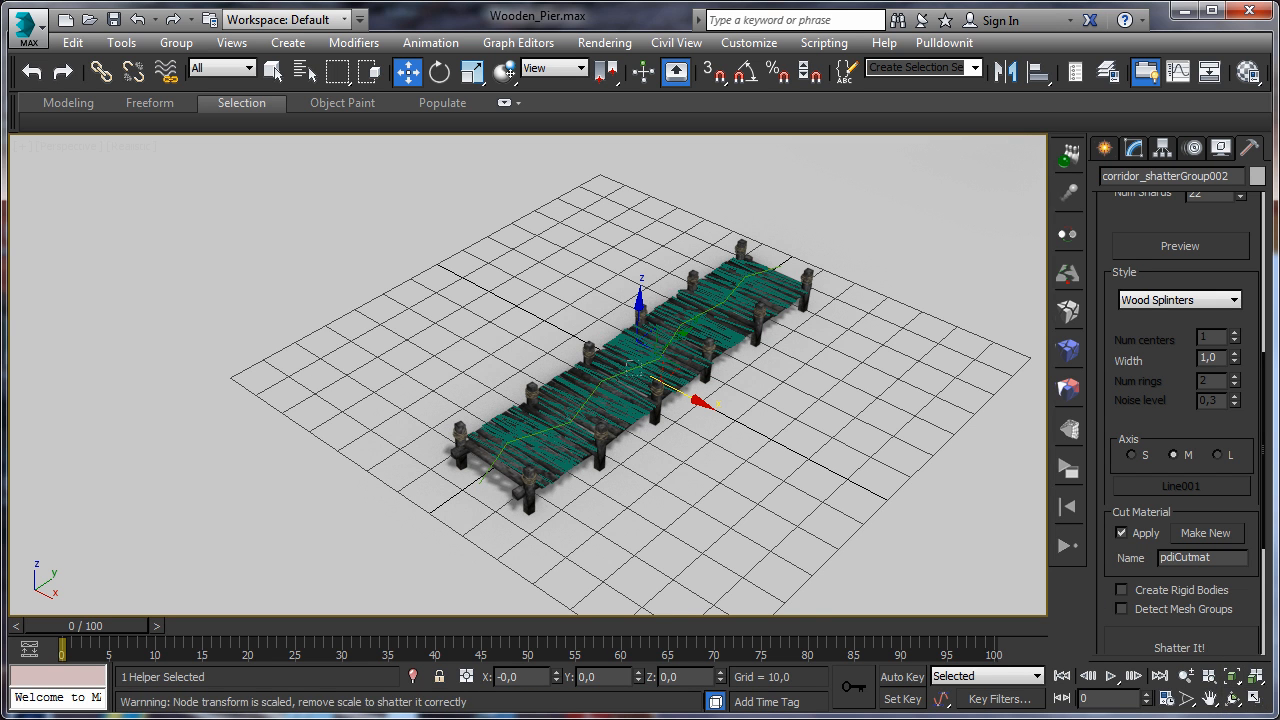
{"action": "left_click", "coordinate": [1233, 699]}
{"action": "left_click_drag", "start_coordinate": [563, 451], "coordinate": [443, 422]}
{"action": "scroll", "coordinate": [567, 398], "scroll_direction": "up", "scroll_amount": 5}
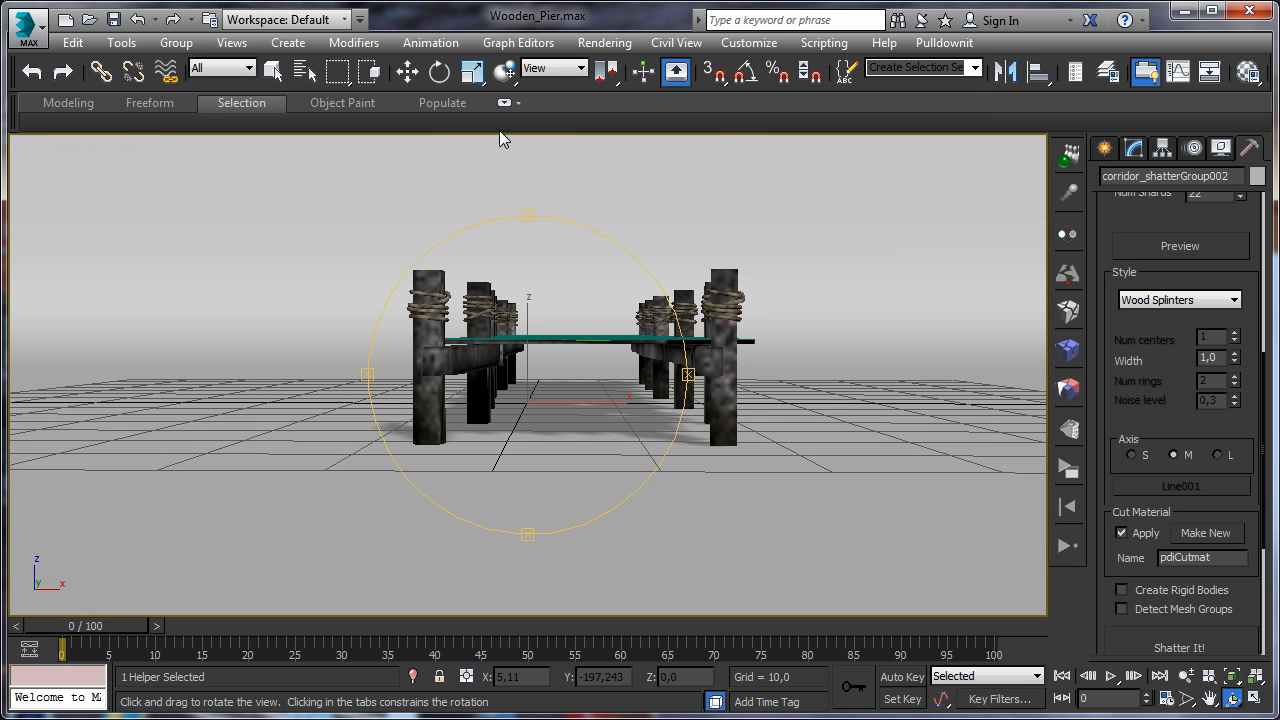
{"action": "left_click", "coordinate": [273, 71]}
{"action": "left_click_drag", "start_coordinate": [355, 367], "coordinate": [631, 408]}
{"action": "left_click_drag", "start_coordinate": [879, 432], "coordinate": [883, 434]}
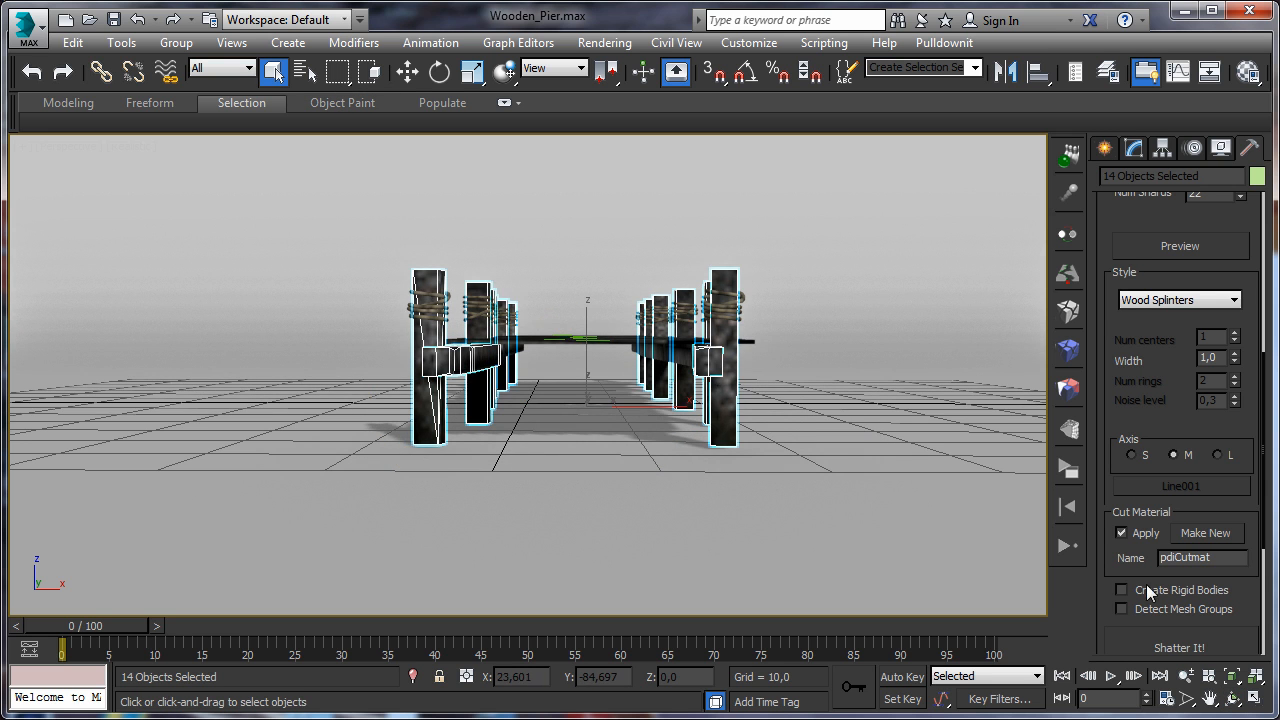
{"action": "left_click", "coordinate": [1232, 698]}
{"action": "left_click_drag", "start_coordinate": [485, 415], "coordinate": [394, 428]}
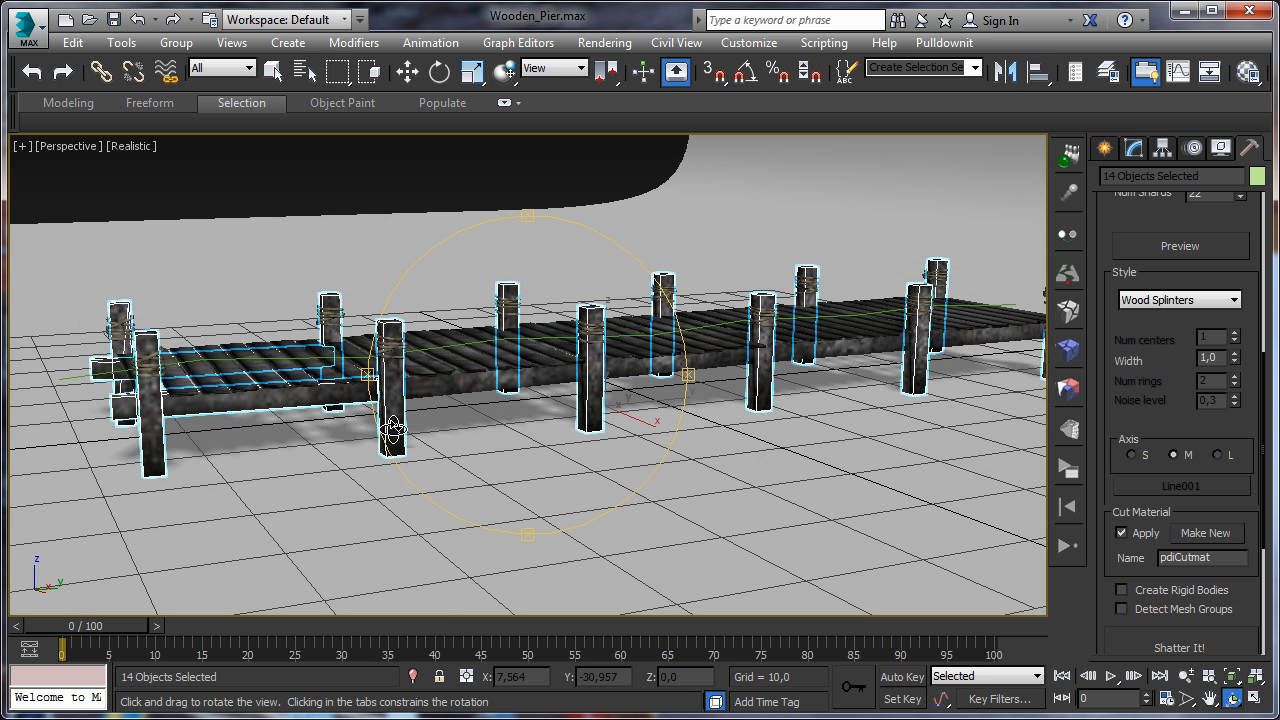
{"action": "left_click", "coordinate": [1067, 163]}
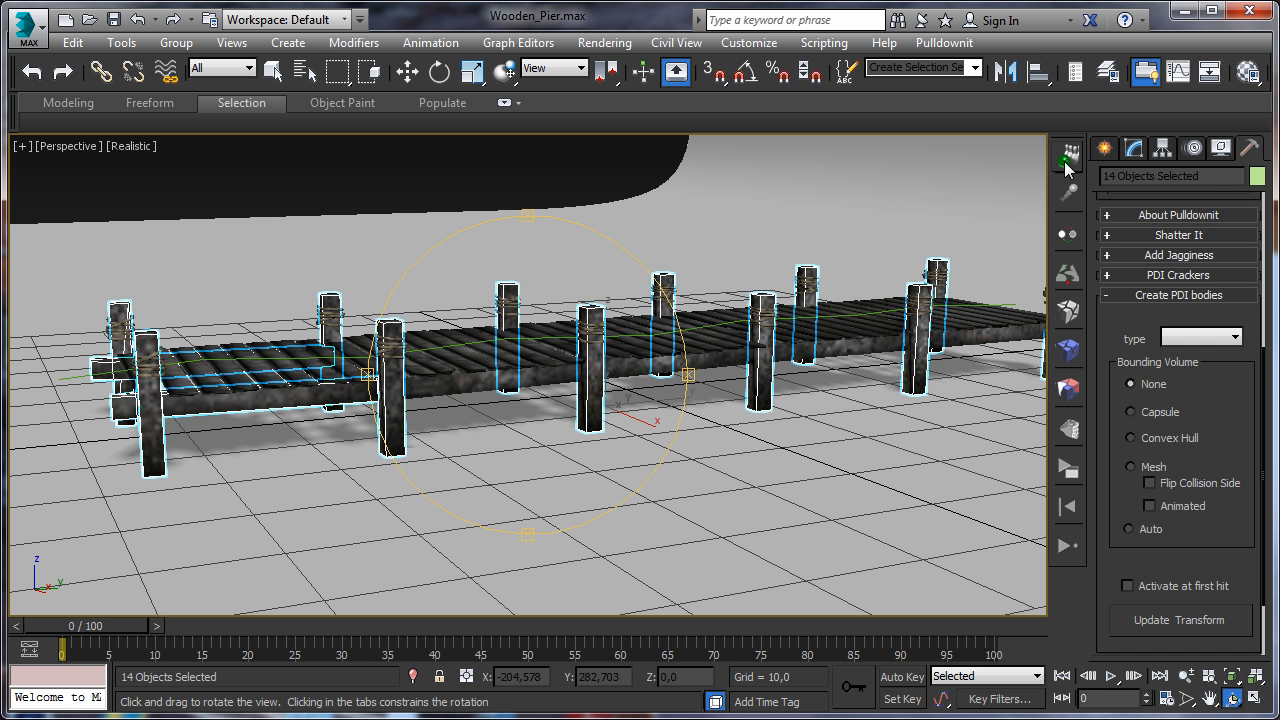
{"action": "left_click", "coordinate": [1205, 338]}
{"action": "left_click", "coordinate": [1180, 366]}
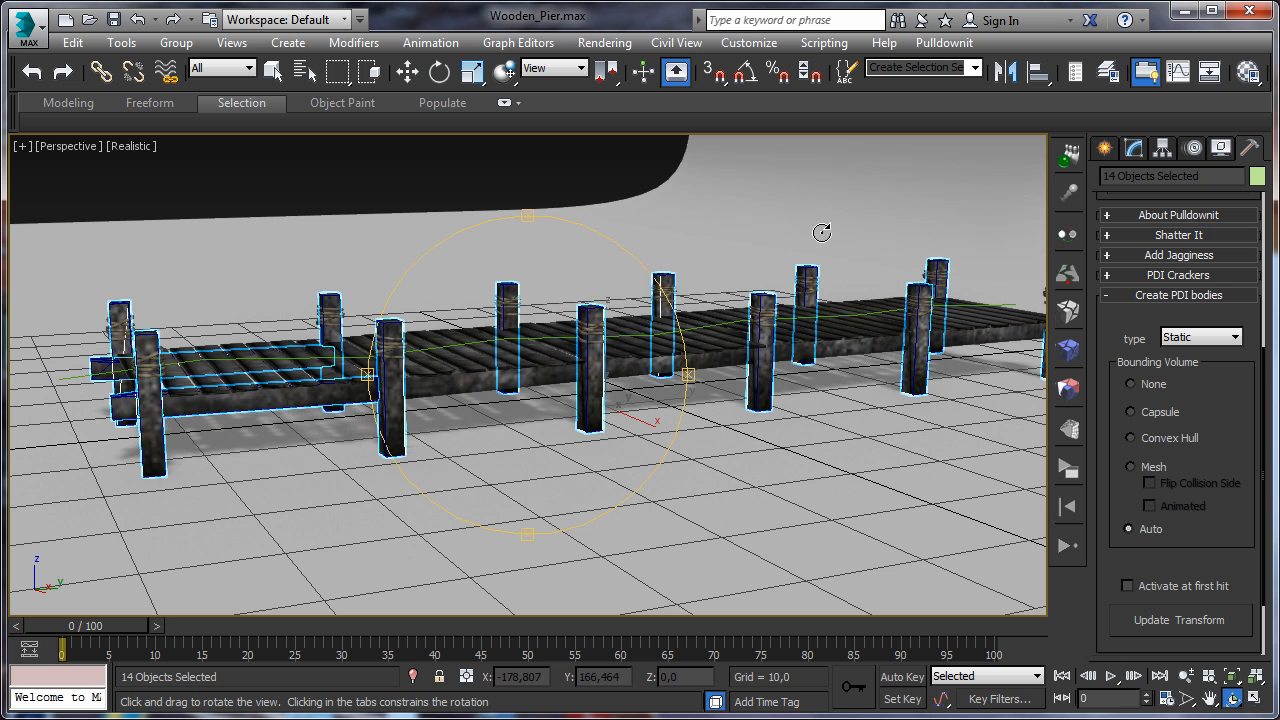
Select the four remaining side beams along the pier's right side and make them static PDI bodies.
{"action": "left_click", "coordinate": [272, 70]}
{"action": "left_click", "coordinate": [416, 398]}
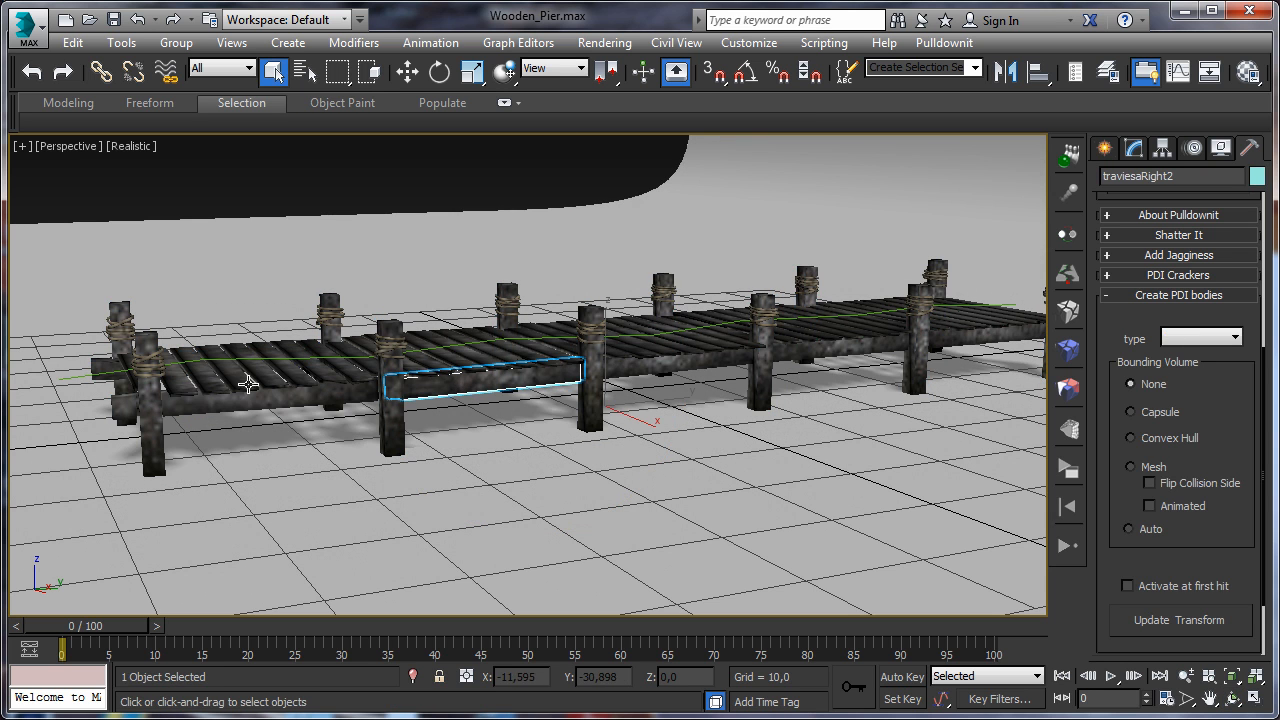
{"action": "left_click", "coordinate": [273, 407]}
{"action": "left_click", "coordinate": [540, 381]}
{"action": "left_click", "coordinate": [666, 360], "text": "ctrl"}
{"action": "left_click", "coordinate": [818, 357], "text": "ctrl"}
{"action": "left_click", "coordinate": [986, 350], "text": "ctrl"}
{"action": "left_click", "coordinate": [1218, 341]}
{"action": "left_click", "coordinate": [1185, 365]}
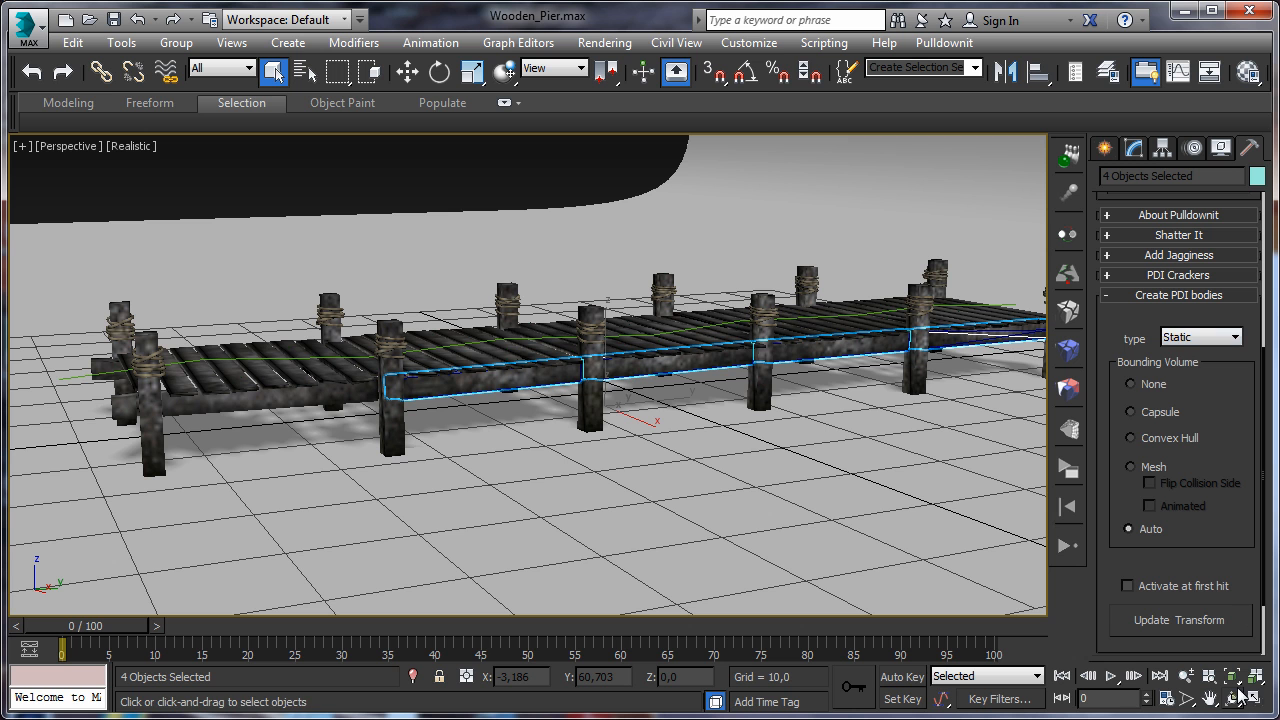
Check the PDI body type of the support posts along the pier's right side one by one.
{"action": "left_click", "coordinate": [912, 385]}
{"action": "middle_click_drag", "start_coordinate": [946, 403], "coordinate": [892, 427]}
{"action": "left_click", "coordinate": [1012, 370]}
{"action": "left_click", "coordinate": [532, 438]}
{"action": "left_click", "coordinate": [330, 447]}
{"action": "left_click", "coordinate": [93, 473]}
Make the farthest side beam on the pier's left side a static PDI body.
{"action": "key", "text": "ctrl+r"}
{"action": "left_click_drag", "start_coordinate": [529, 514], "coordinate": [580, 434]}
{"action": "left_click", "coordinate": [273, 72]}
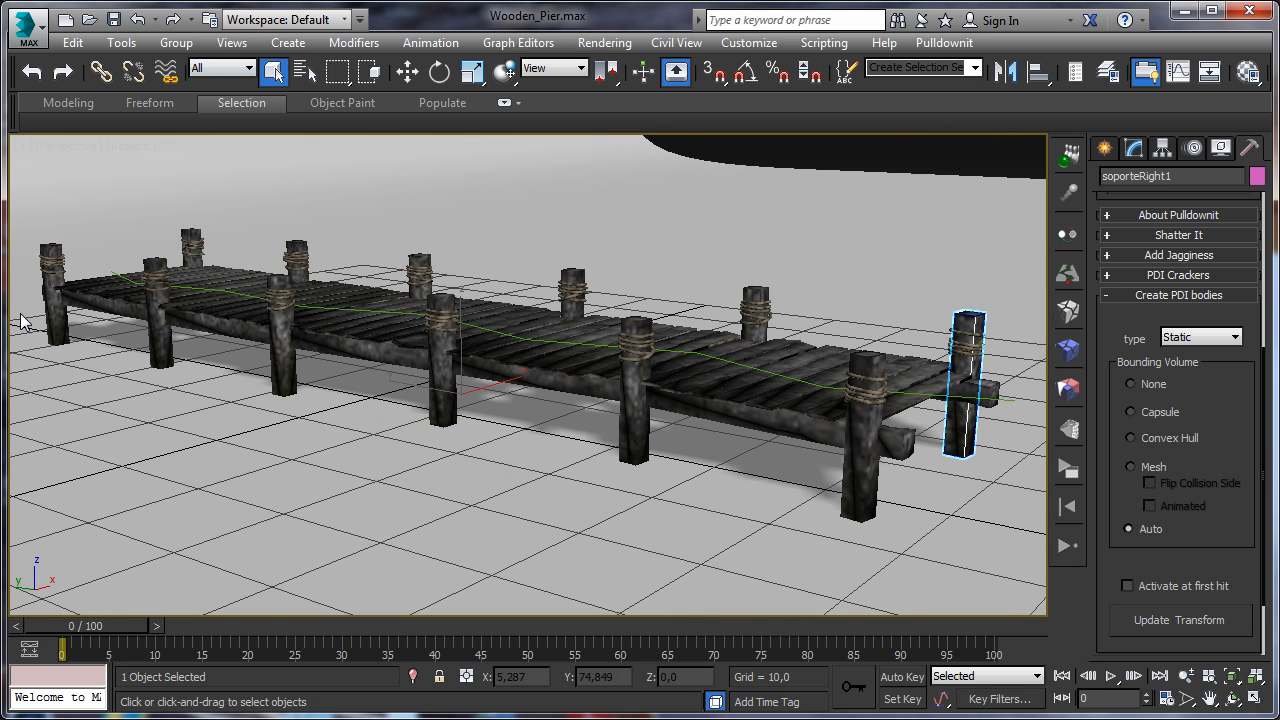
{"action": "left_click", "coordinate": [58, 315]}
{"action": "left_click", "coordinate": [111, 309]}
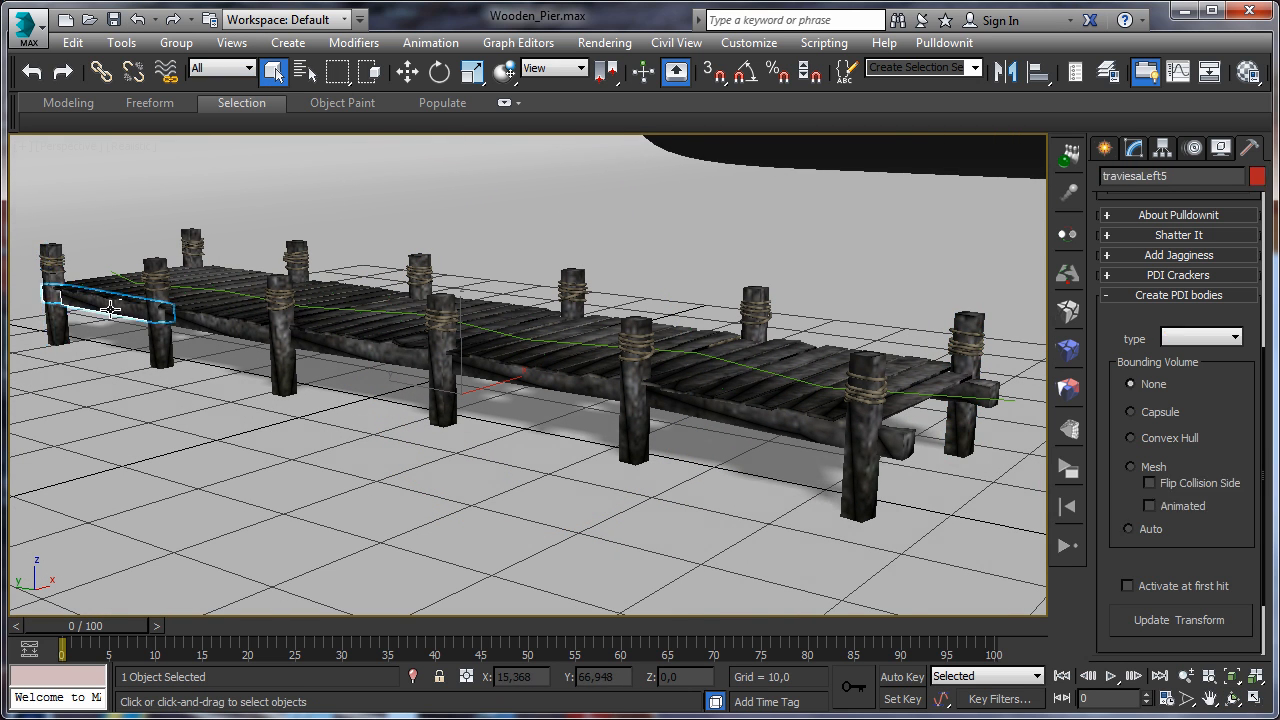
{"action": "left_click", "coordinate": [1210, 338]}
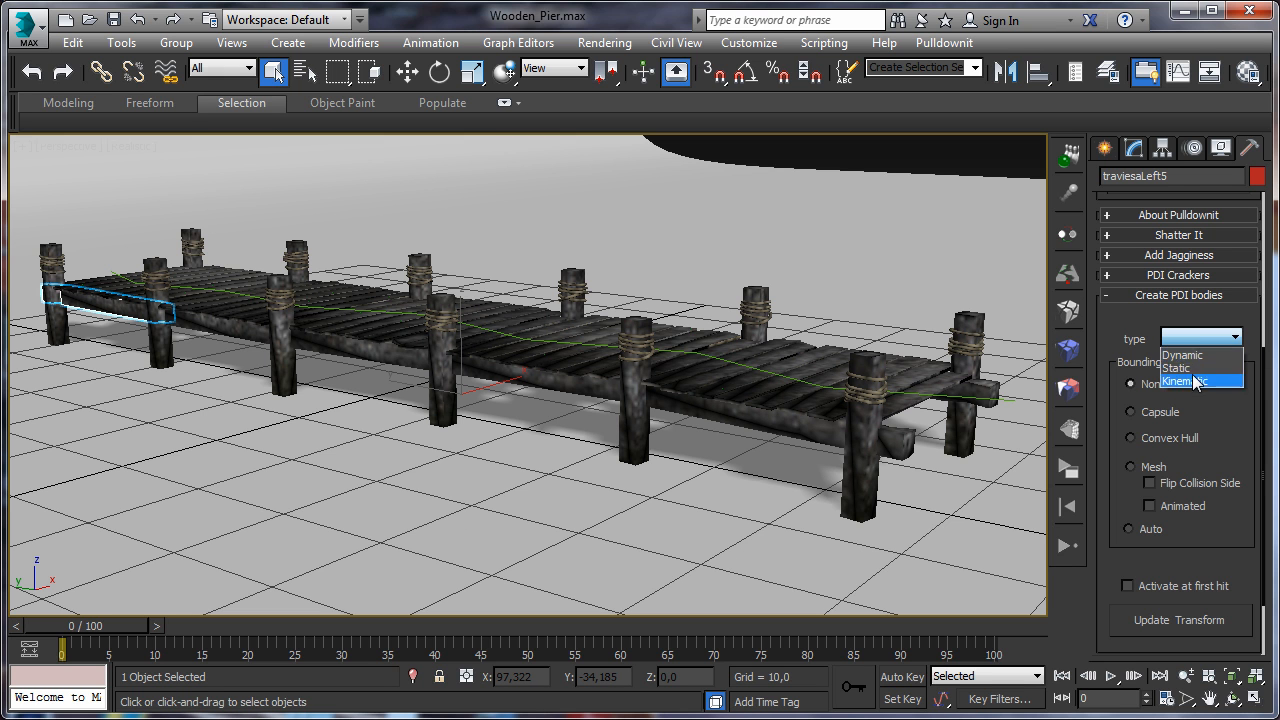
{"action": "left_click", "coordinate": [1192, 370]}
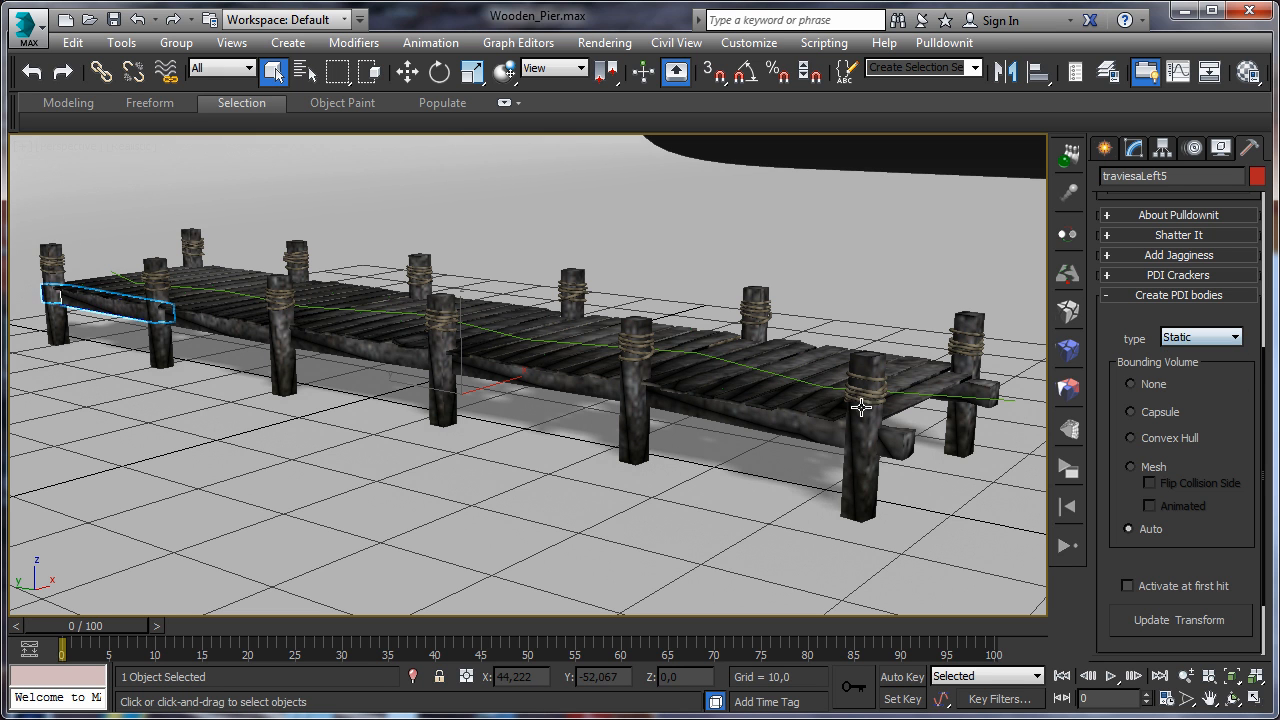
Make the second and third side beams from the far end of the left side static PDI bodies, checking the posts between them.
{"action": "left_click", "coordinate": [163, 351]}
{"action": "left_click", "coordinate": [217, 326]}
{"action": "left_click", "coordinate": [1205, 338]}
{"action": "left_click", "coordinate": [1192, 369]}
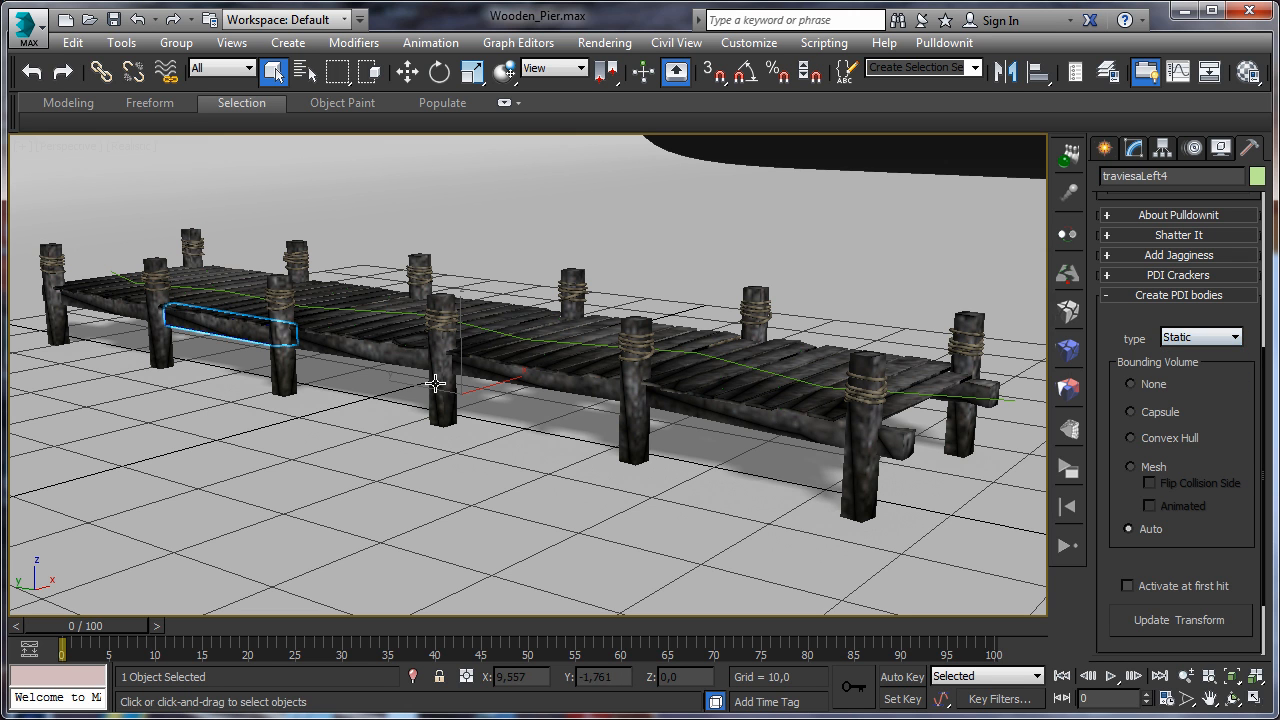
{"action": "left_click", "coordinate": [290, 377]}
{"action": "left_click", "coordinate": [376, 357]}
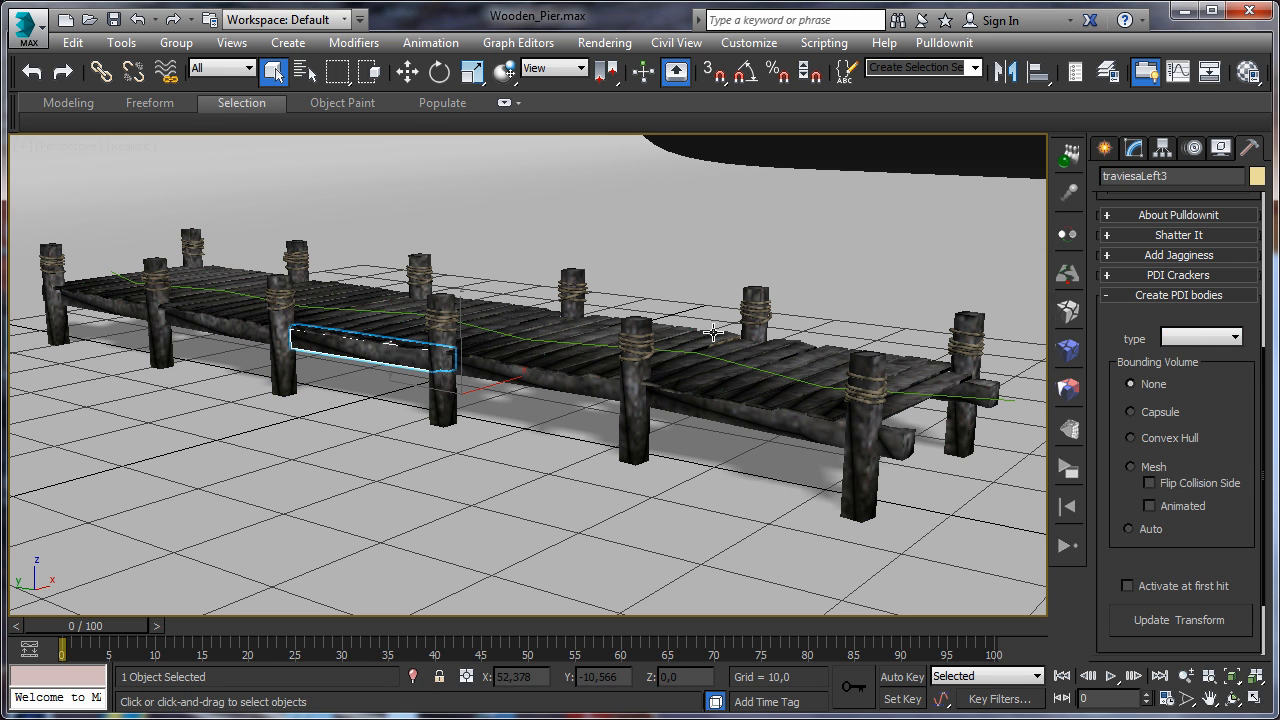
{"action": "left_click", "coordinate": [1205, 338]}
{"action": "left_click", "coordinate": [1192, 369]}
Make the fourth left-side beam a static PDI body and check the body type of the front left beam and posts.
{"action": "left_click", "coordinate": [445, 404]}
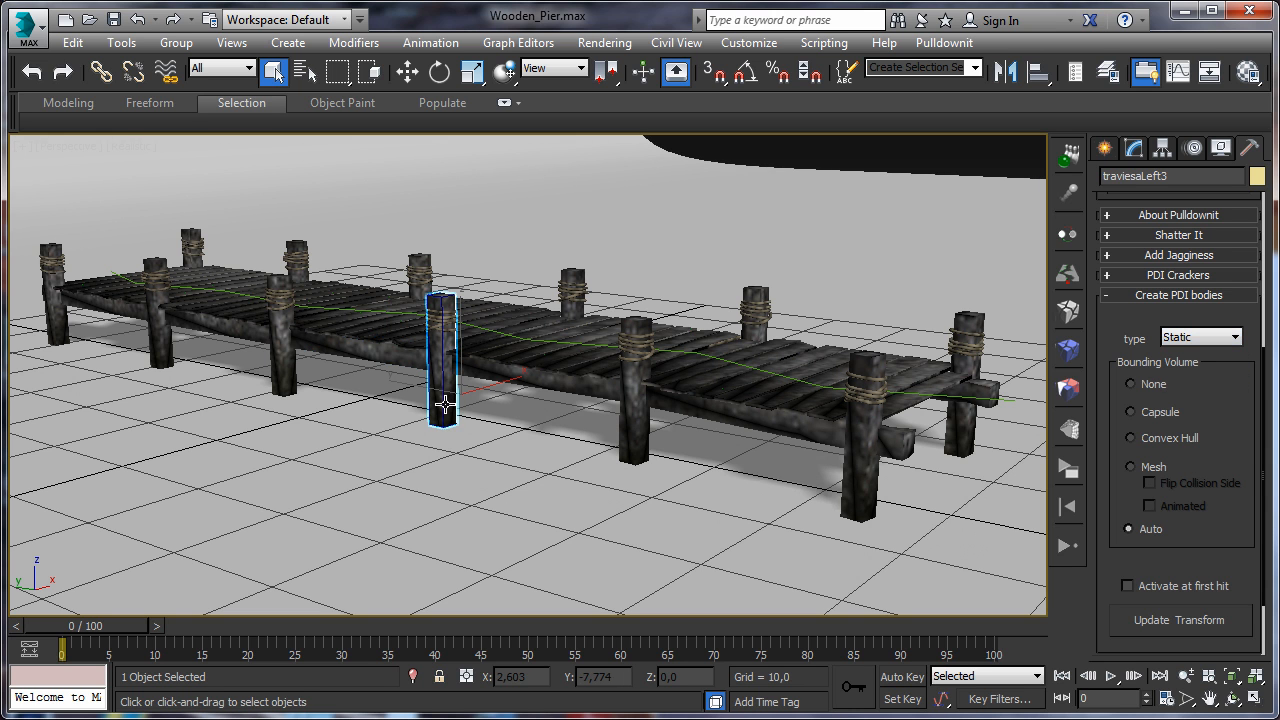
{"action": "left_click", "coordinate": [529, 376]}
{"action": "left_click", "coordinate": [1205, 338]}
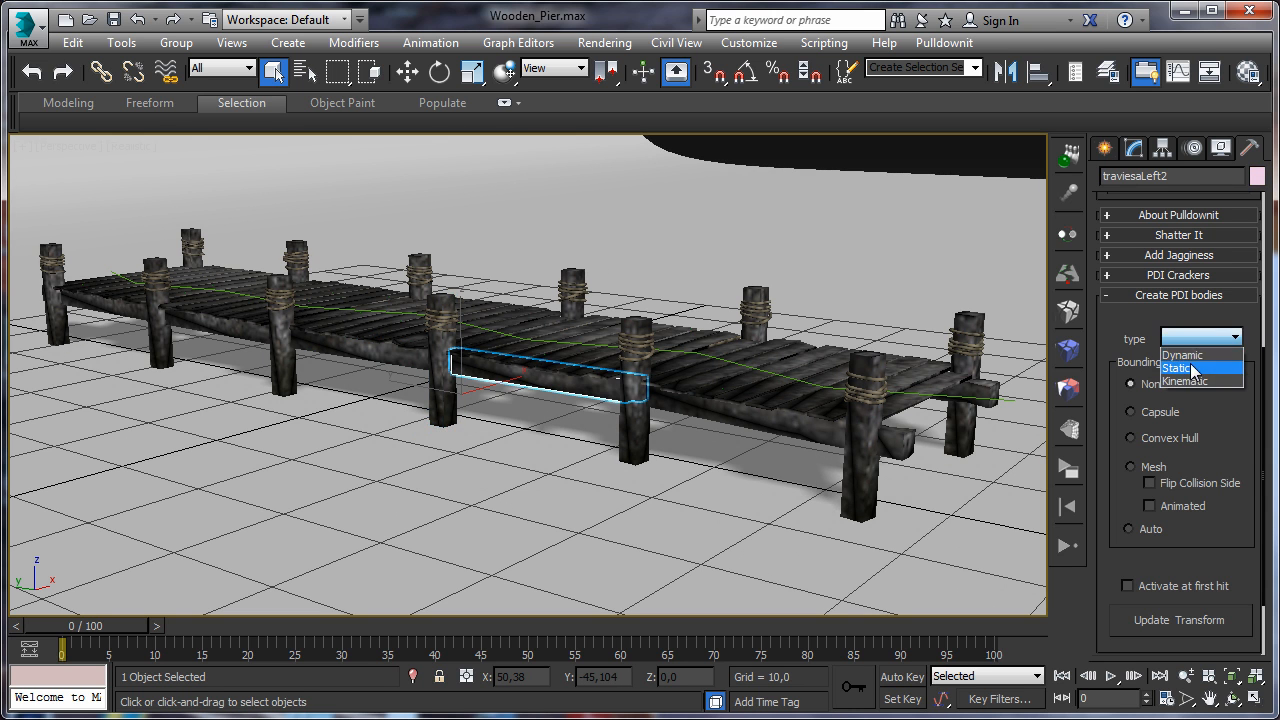
{"action": "left_click", "coordinate": [1192, 366]}
{"action": "left_click", "coordinate": [641, 435]}
{"action": "left_click", "coordinate": [797, 424]}
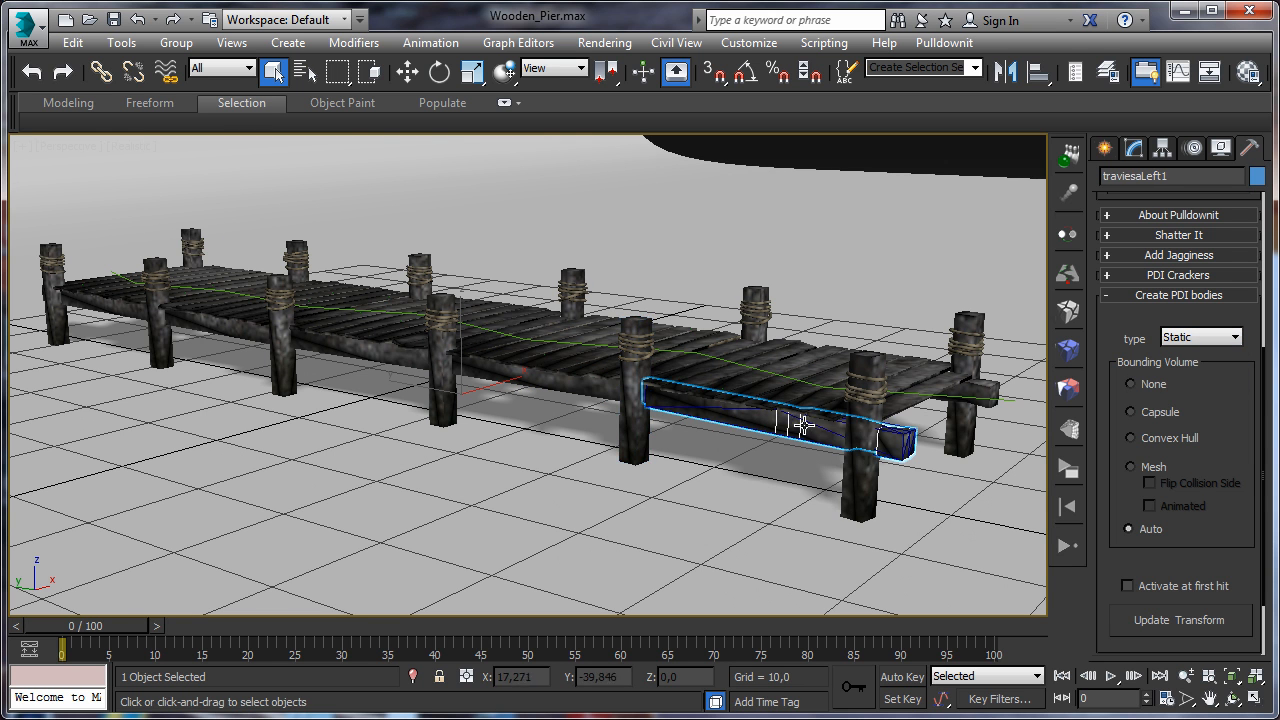
{"action": "left_click", "coordinate": [863, 489]}
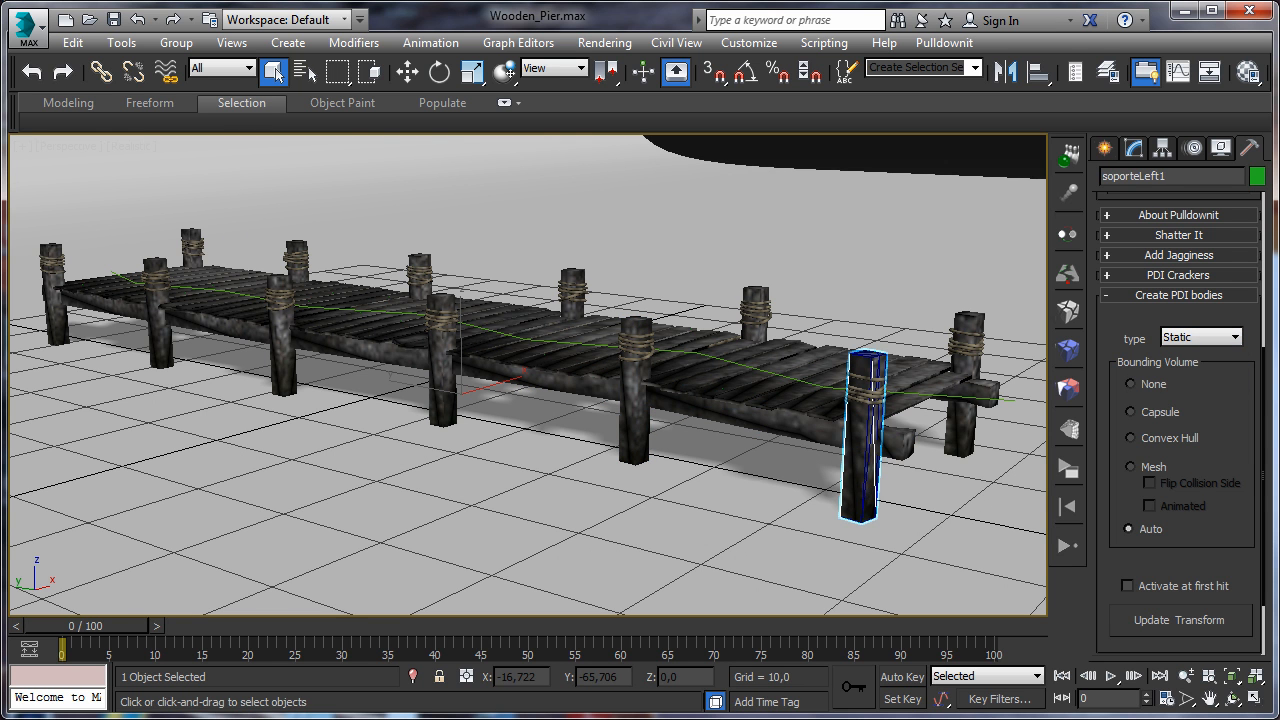
Select all the corridor's plank fragments and create a fracture body from them with attach threshold 0.05 and forced convex shapes.
{"action": "left_click", "coordinate": [1233, 698]}
{"action": "left_click_drag", "start_coordinate": [923, 591], "coordinate": [512, 440]}
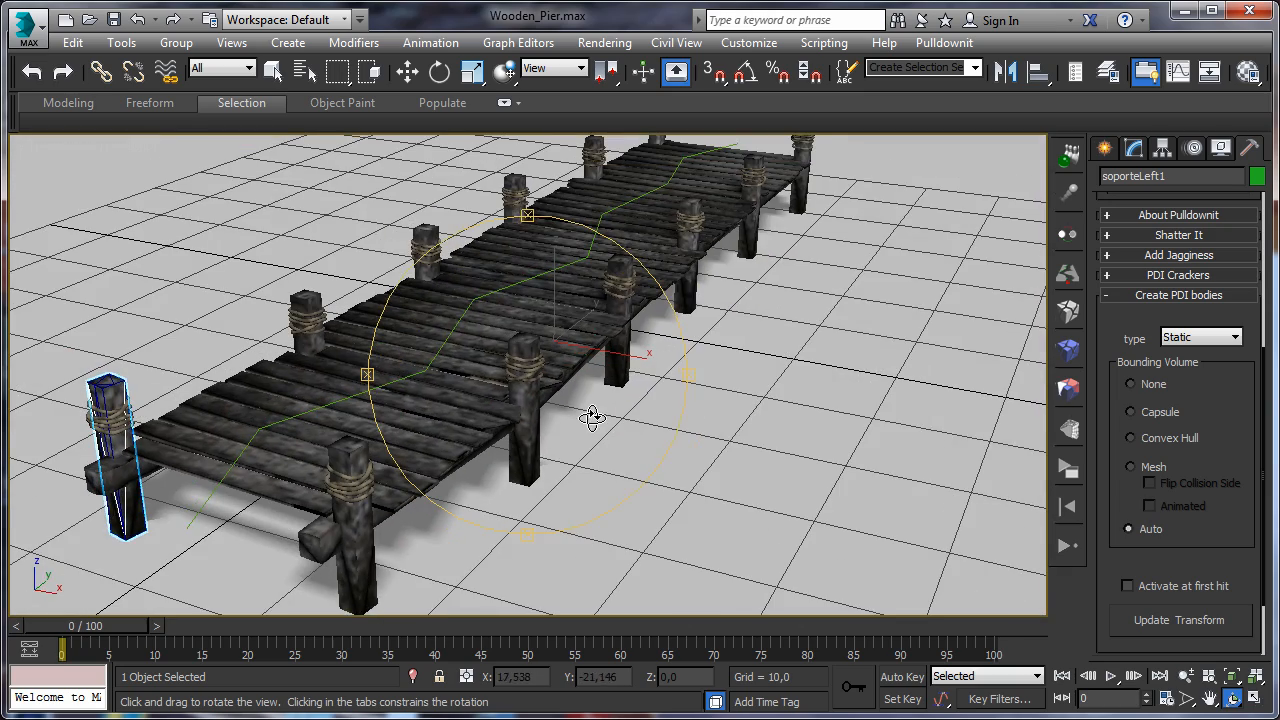
{"action": "left_click", "coordinate": [273, 72]}
{"action": "left_click", "coordinate": [414, 424]}
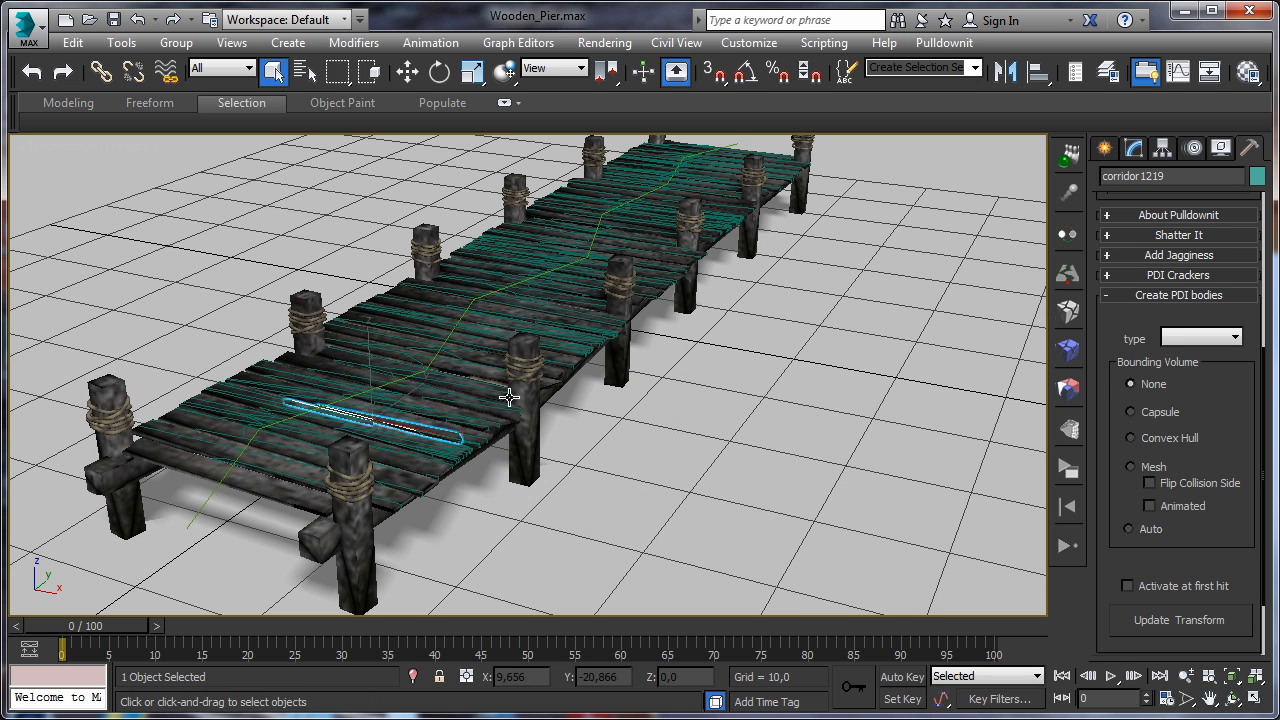
{"action": "left_click", "coordinate": [1068, 350]}
{"action": "left_click", "coordinate": [353, 438]}
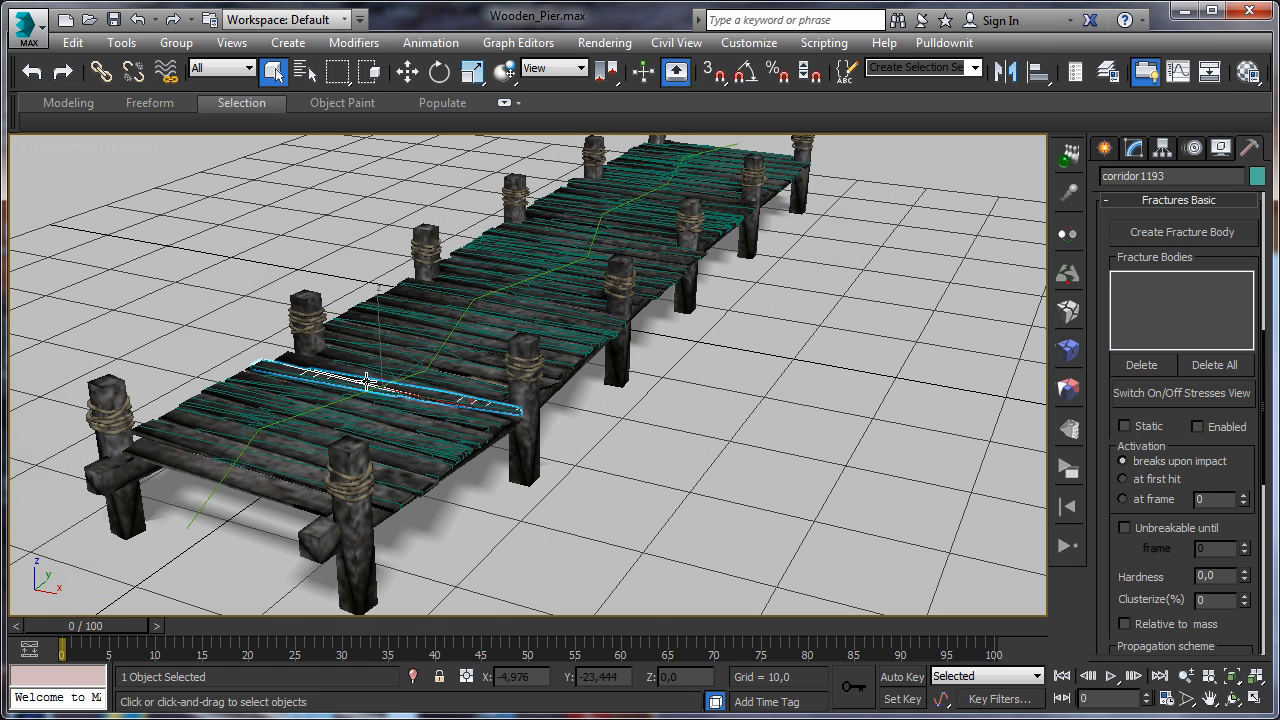
{"action": "left_click", "coordinate": [403, 400]}
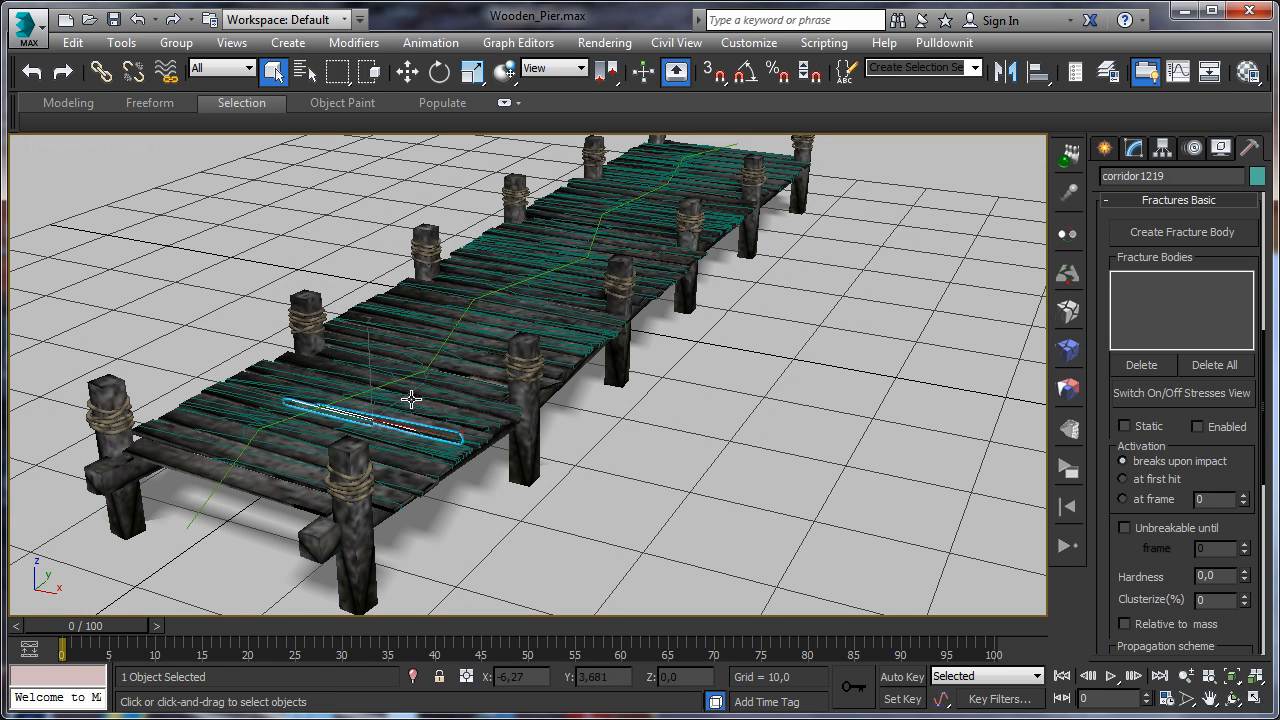
{"action": "left_click", "coordinate": [1209, 232]}
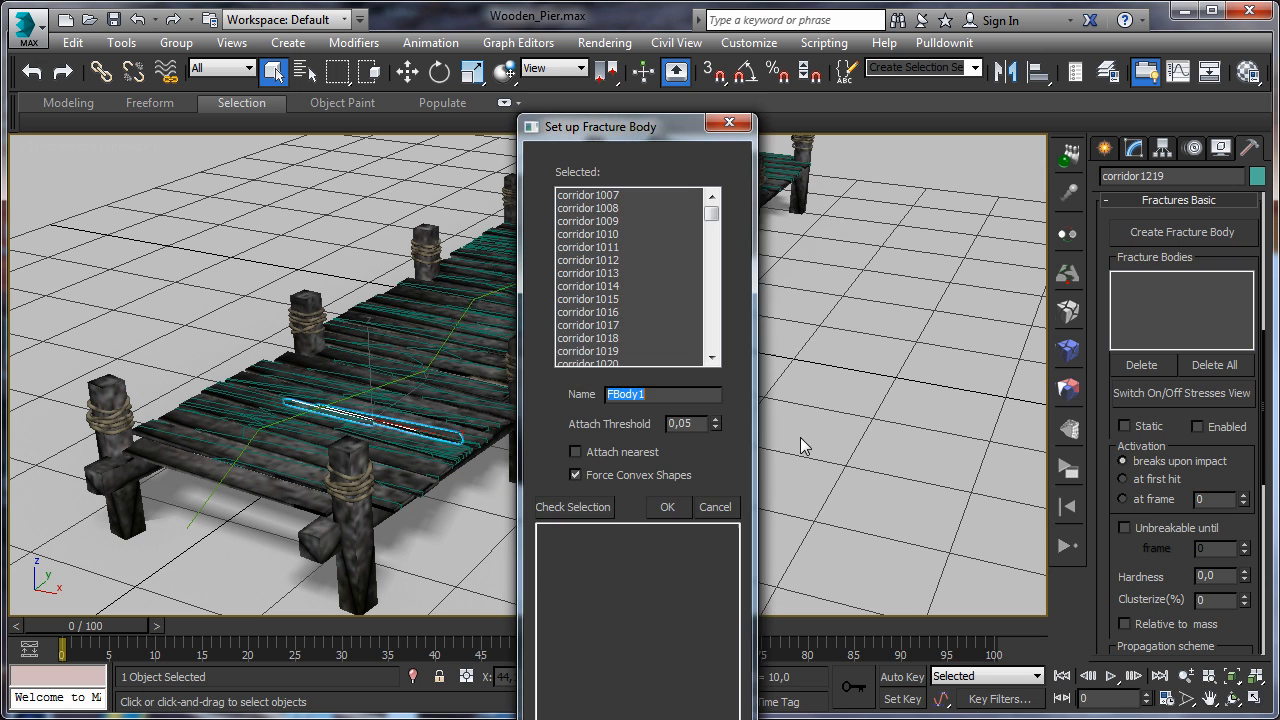
{"action": "left_click_drag", "start_coordinate": [641, 131], "coordinate": [740, 81]}
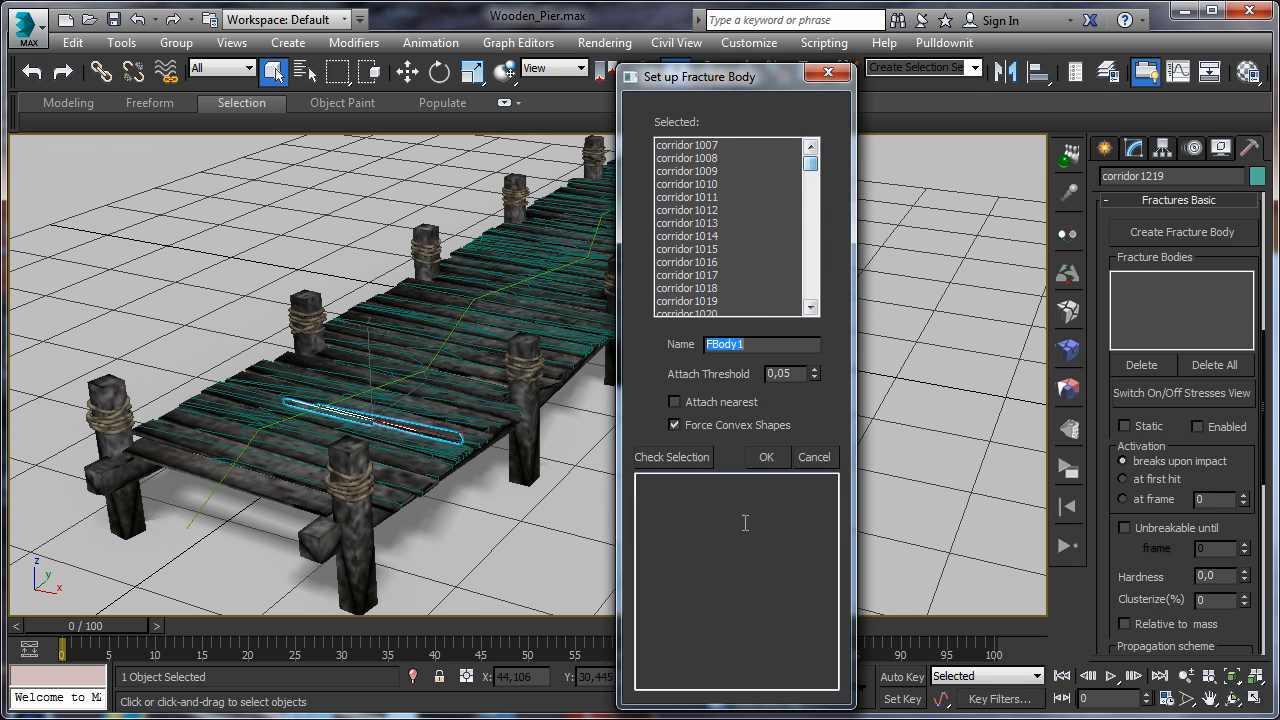
{"action": "left_click", "coordinate": [766, 460]}
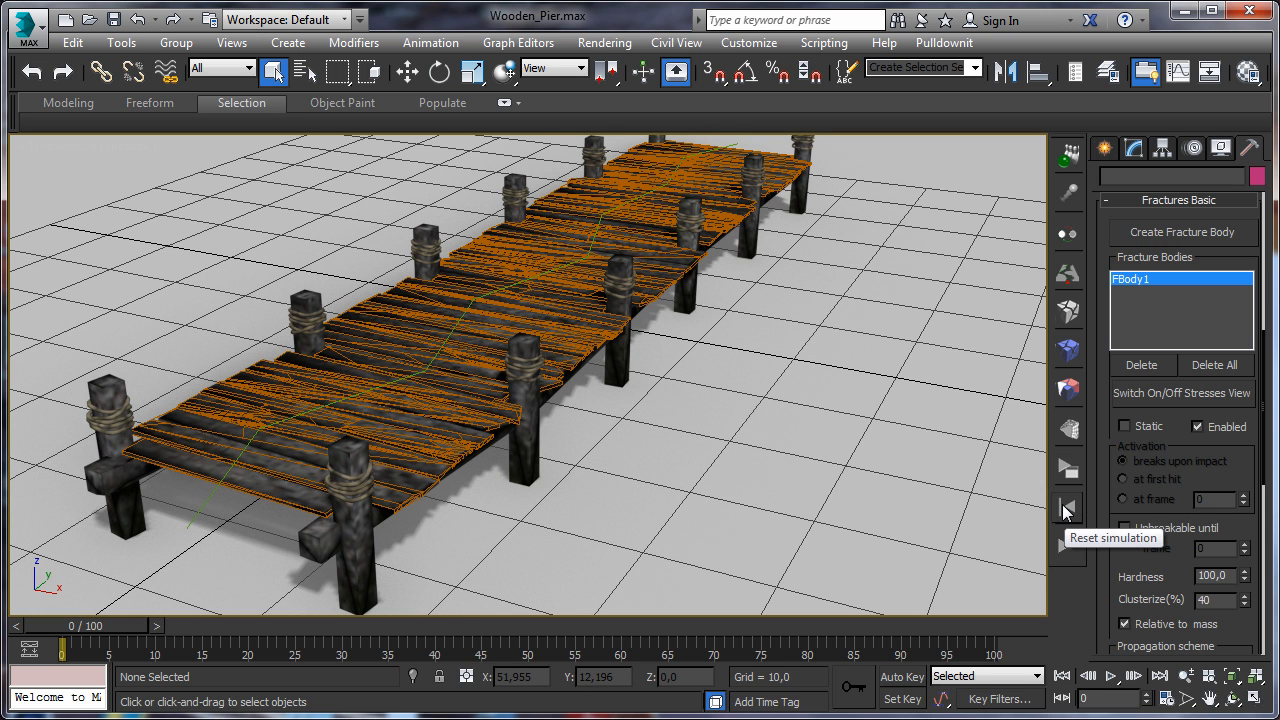
Run the simulation to preview how the plank corridor breaks, stop it, and reset it to frame 0.
{"action": "left_click", "coordinate": [1066, 550]}
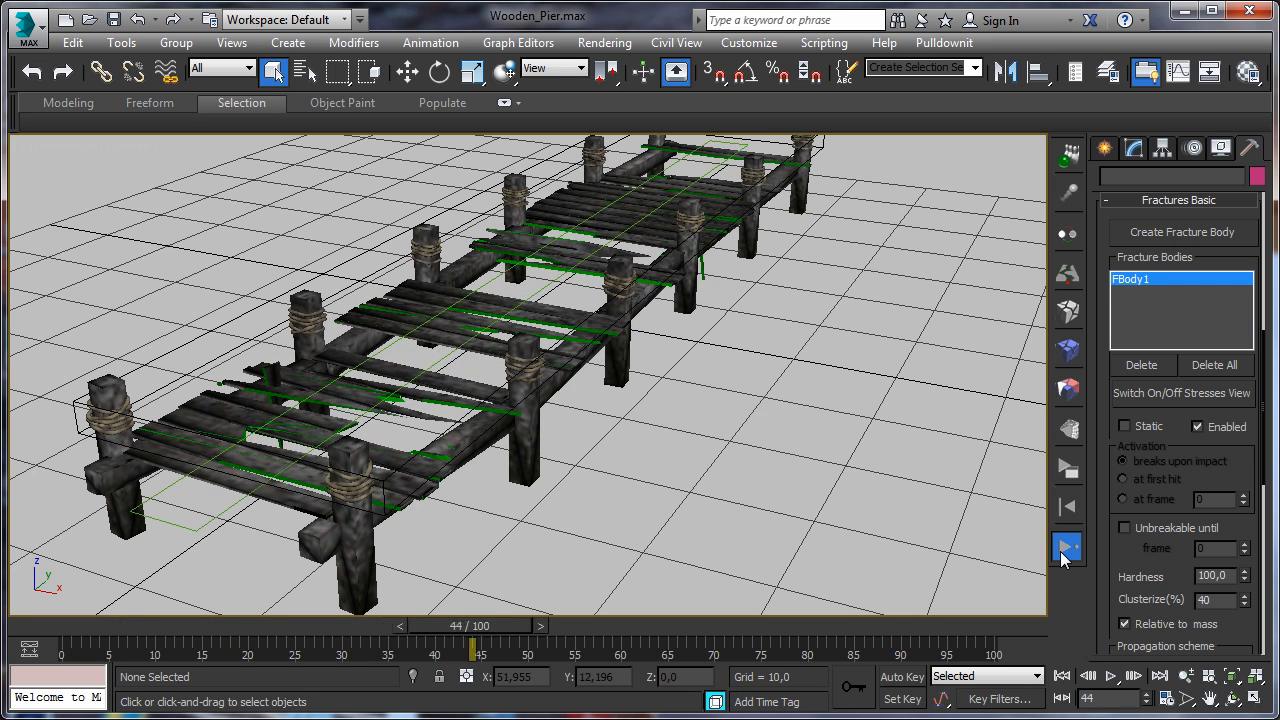
{"action": "left_click", "coordinate": [1066, 552]}
{"action": "left_click", "coordinate": [1066, 507]}
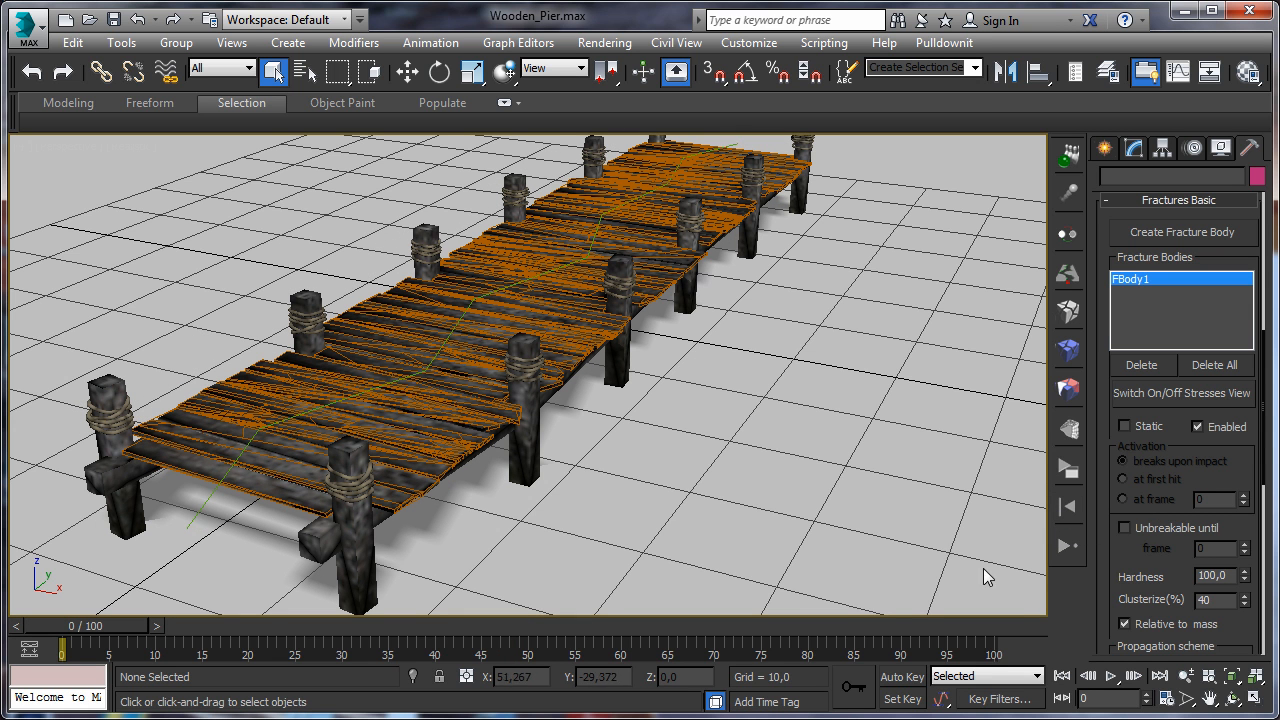
Replay the plank simulation for a few frames without a cracker, then stop and rewind it to the start.
{"action": "left_click", "coordinate": [1066, 550]}
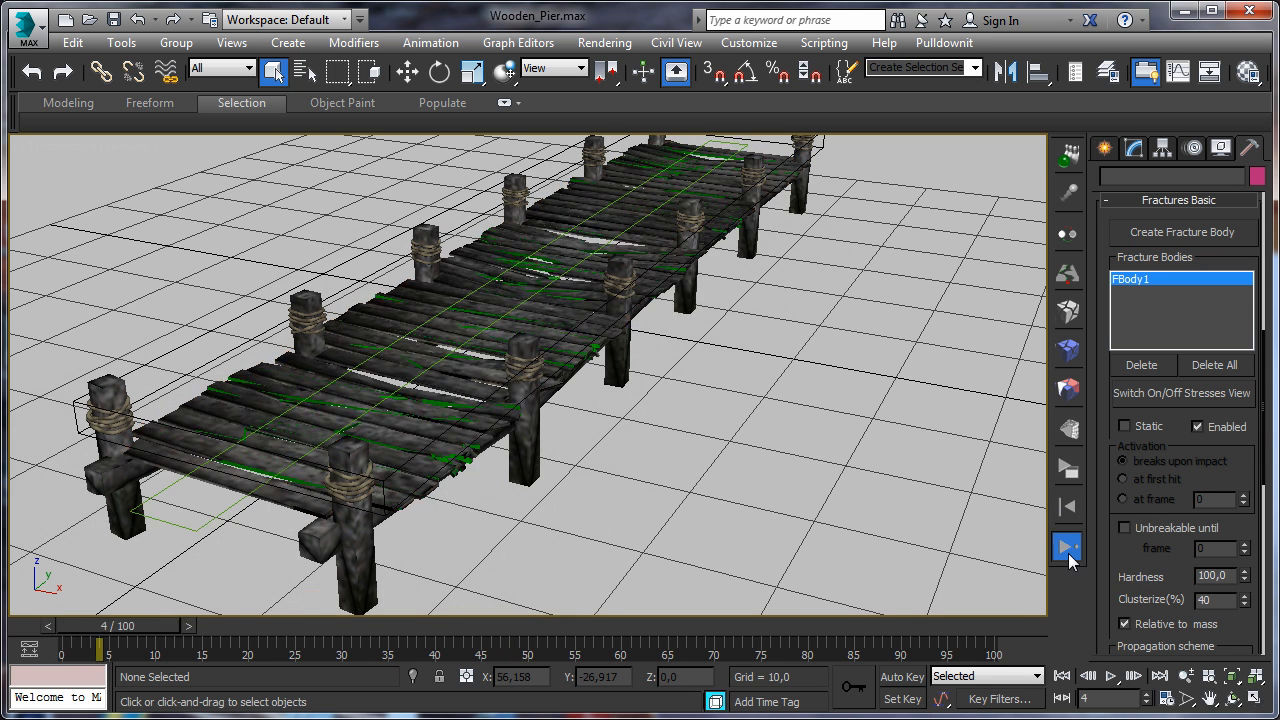
{"action": "left_click", "coordinate": [1066, 550]}
{"action": "left_click", "coordinate": [1066, 508]}
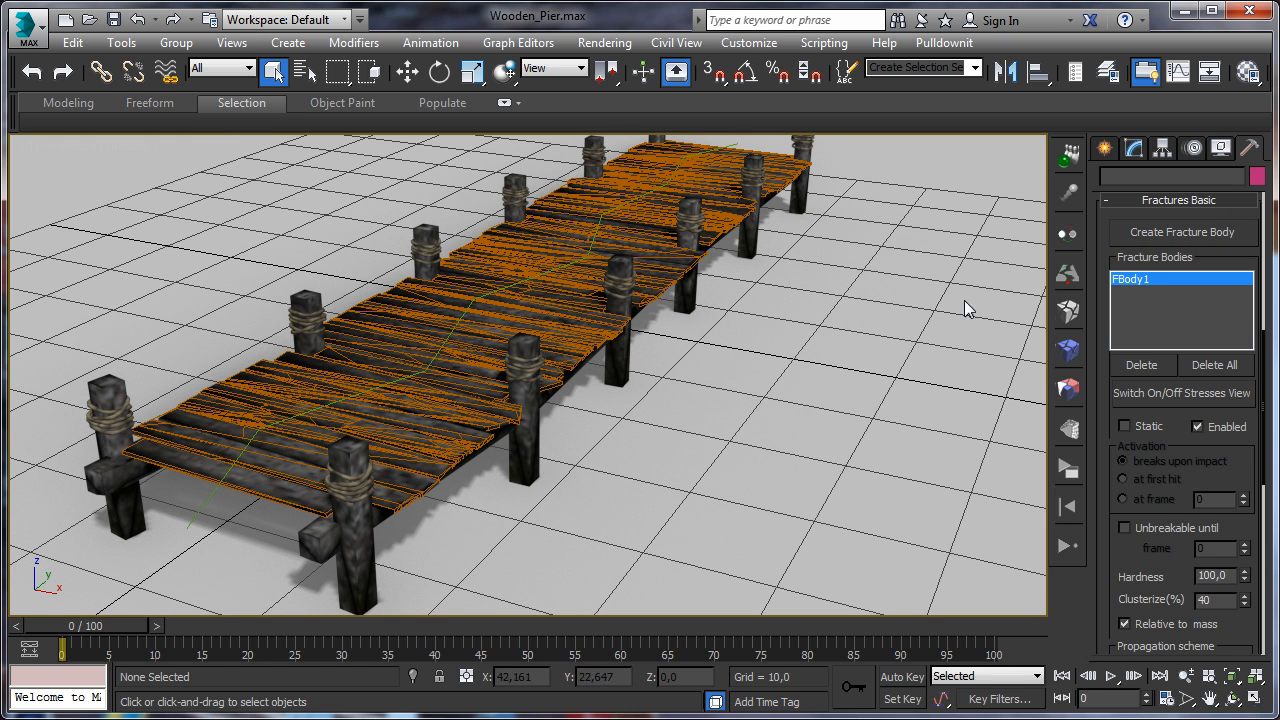
Create a PDI cracker that follows the green line running along the pier as its path.
{"action": "left_click", "coordinate": [1068, 280]}
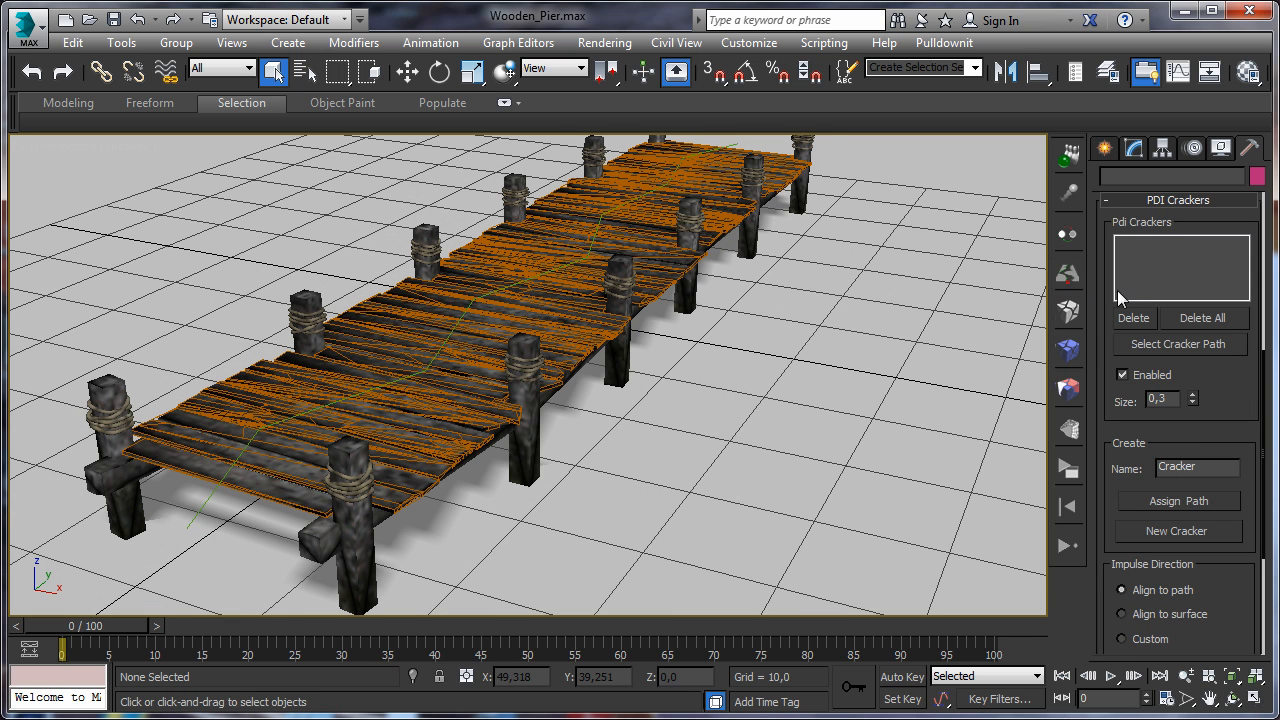
{"action": "left_click", "coordinate": [1175, 501]}
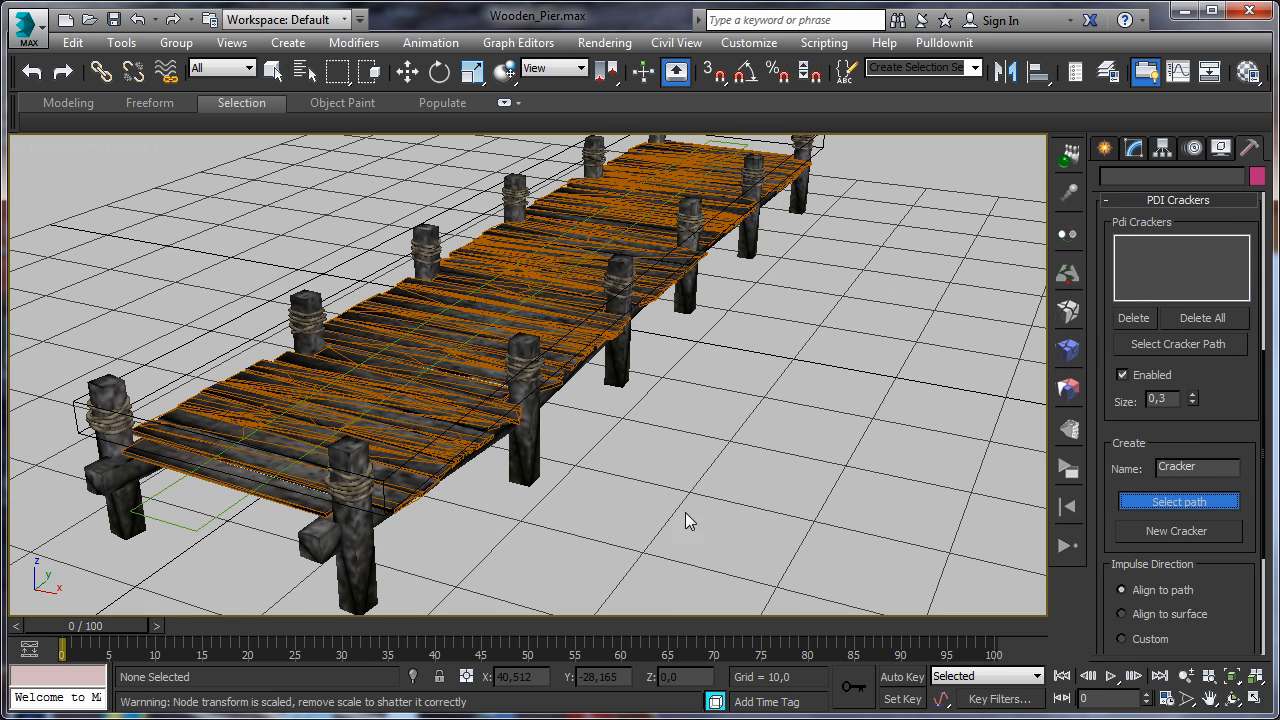
{"action": "left_click", "coordinate": [197, 506]}
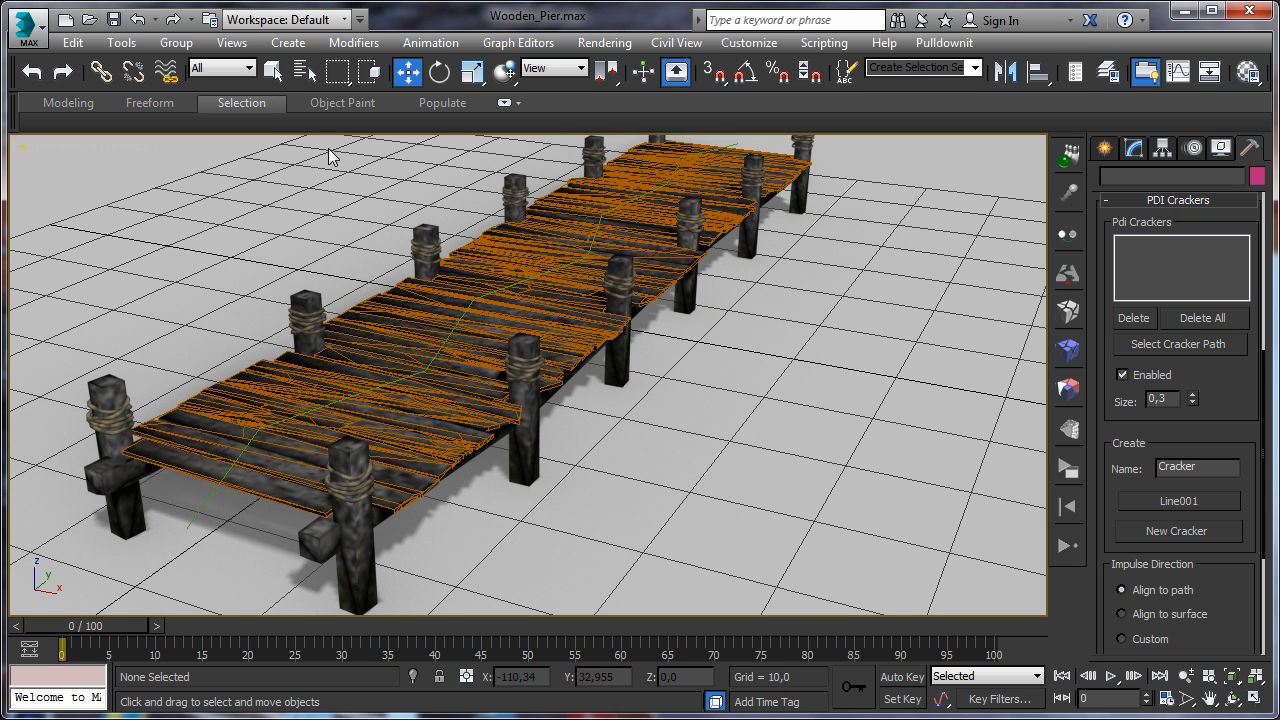
{"action": "left_click", "coordinate": [1177, 531]}
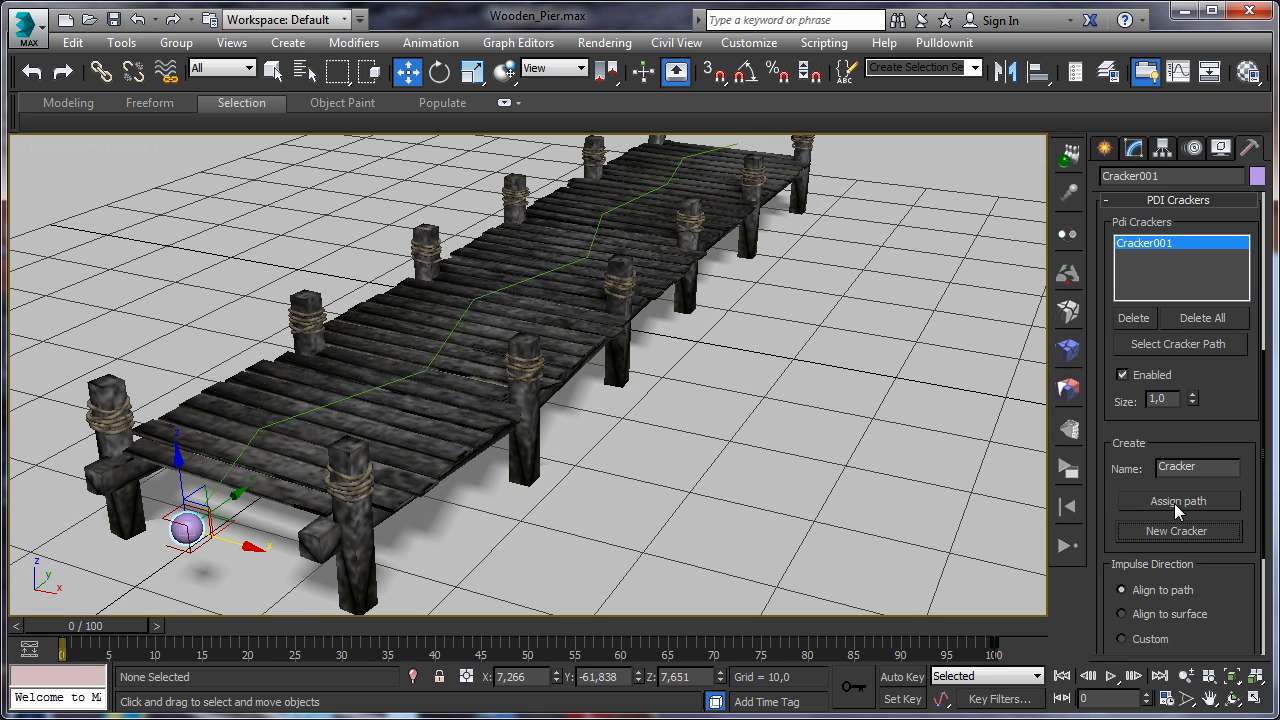
Set the simulation to use the grid as ground, turn on key baking, and reset it to frame 0.
{"action": "left_click", "coordinate": [1060, 478]}
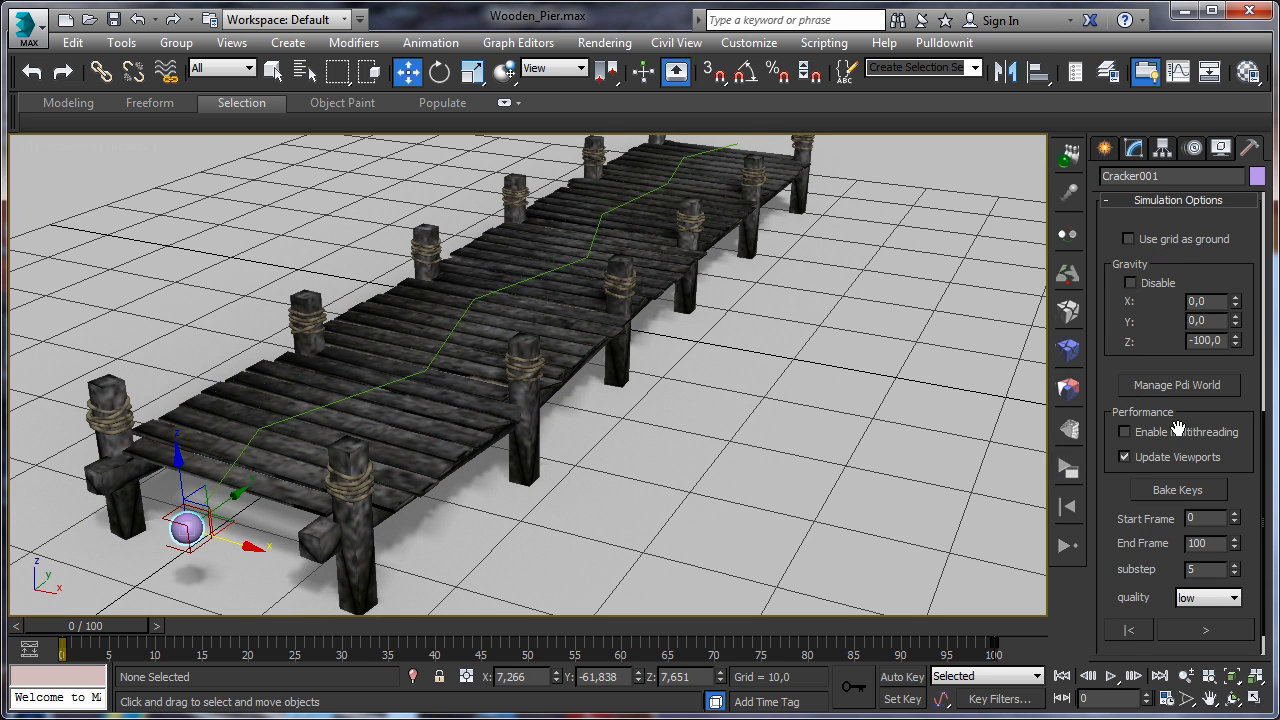
{"action": "left_click", "coordinate": [1129, 240]}
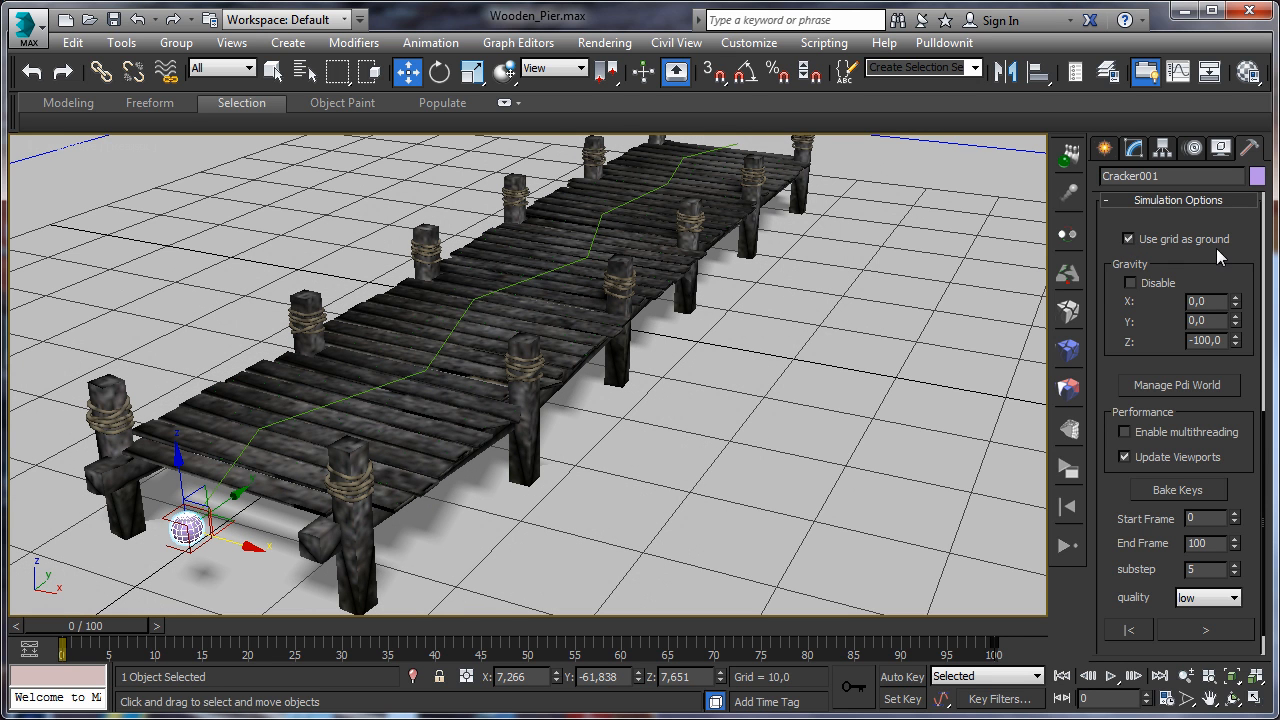
{"action": "left_click", "coordinate": [1168, 491]}
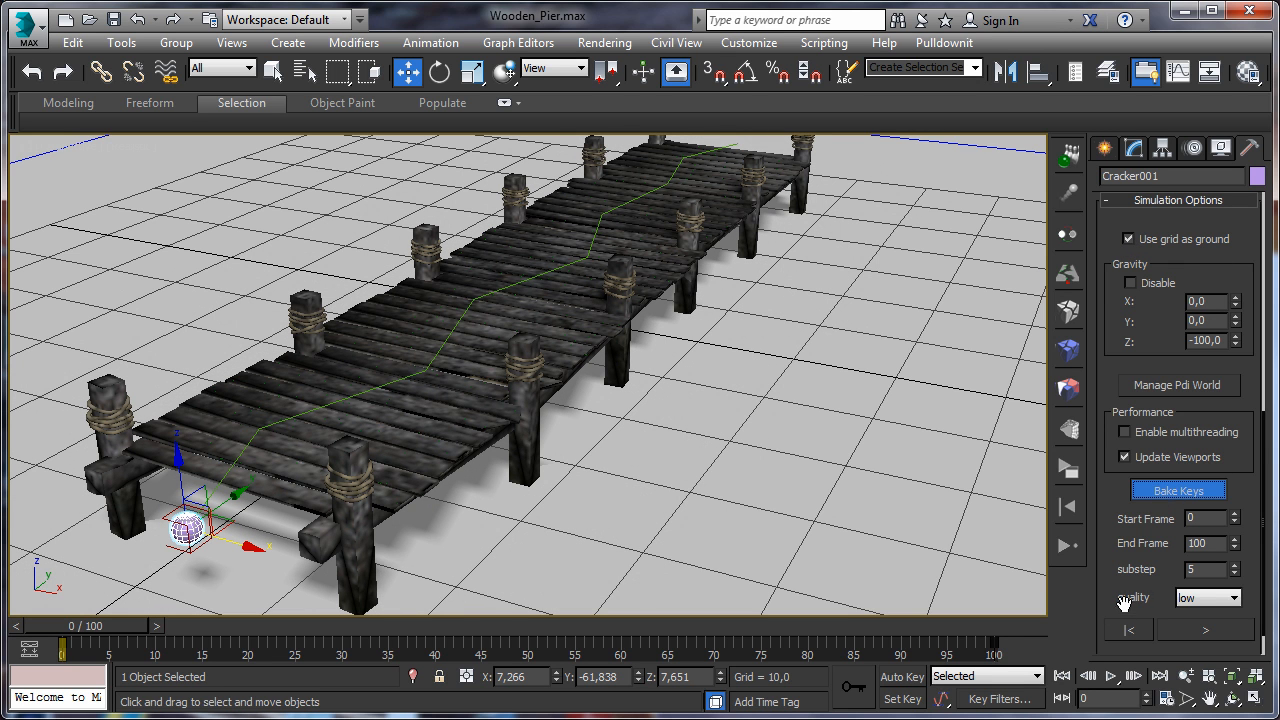
{"action": "left_click", "coordinate": [1134, 632]}
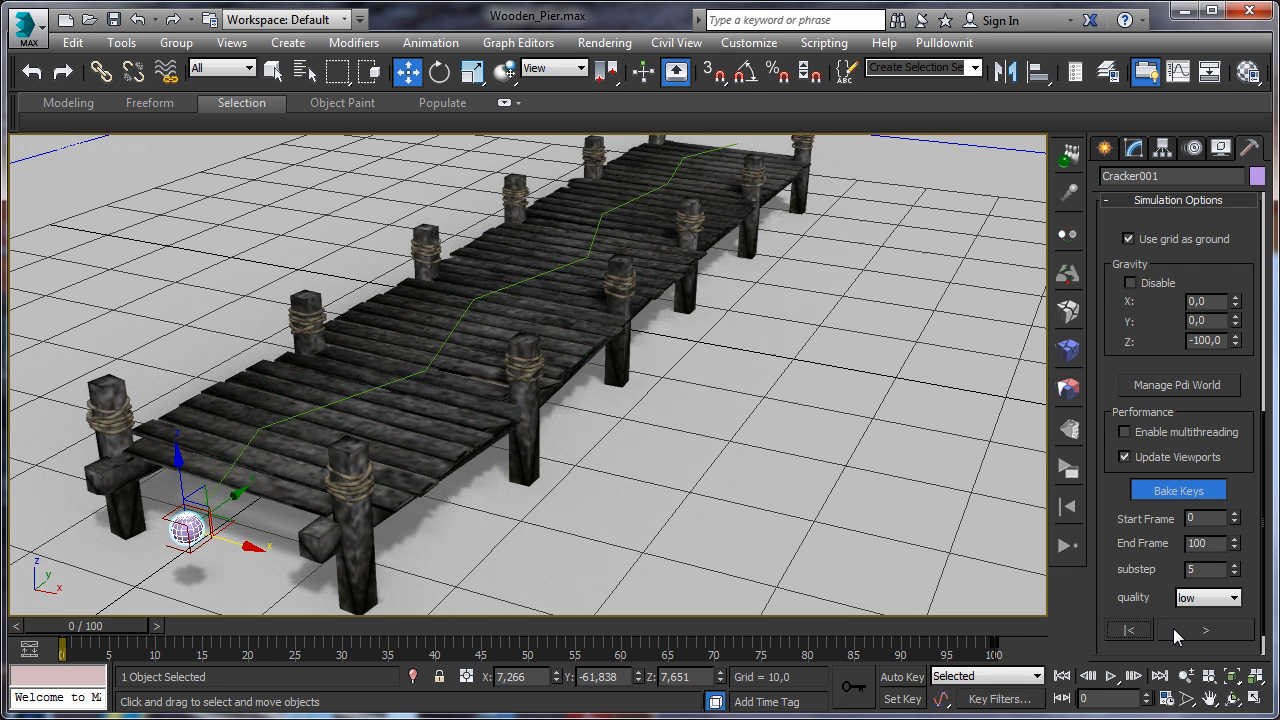
Run the simulation briefly, check the viewport's adaptive degradation options under display performance, and reset to frame 0.
{"action": "left_click", "coordinate": [1173, 628]}
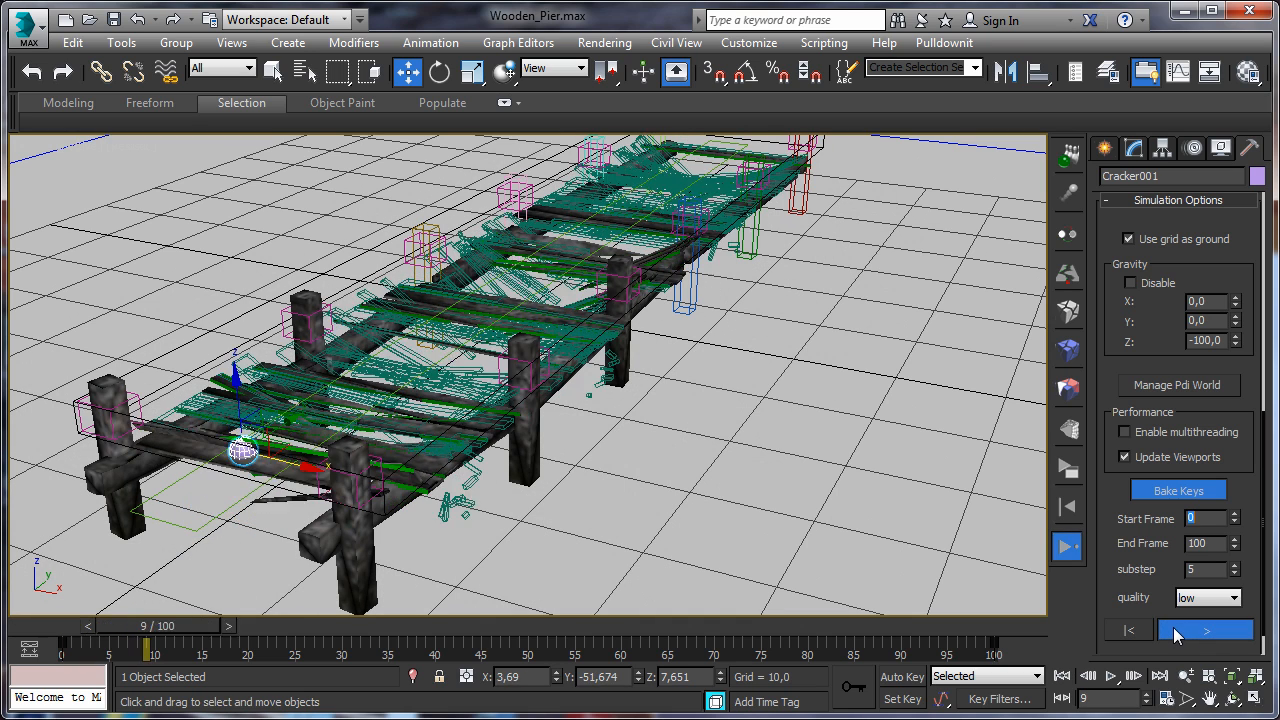
{"action": "left_click", "coordinate": [24, 152]}
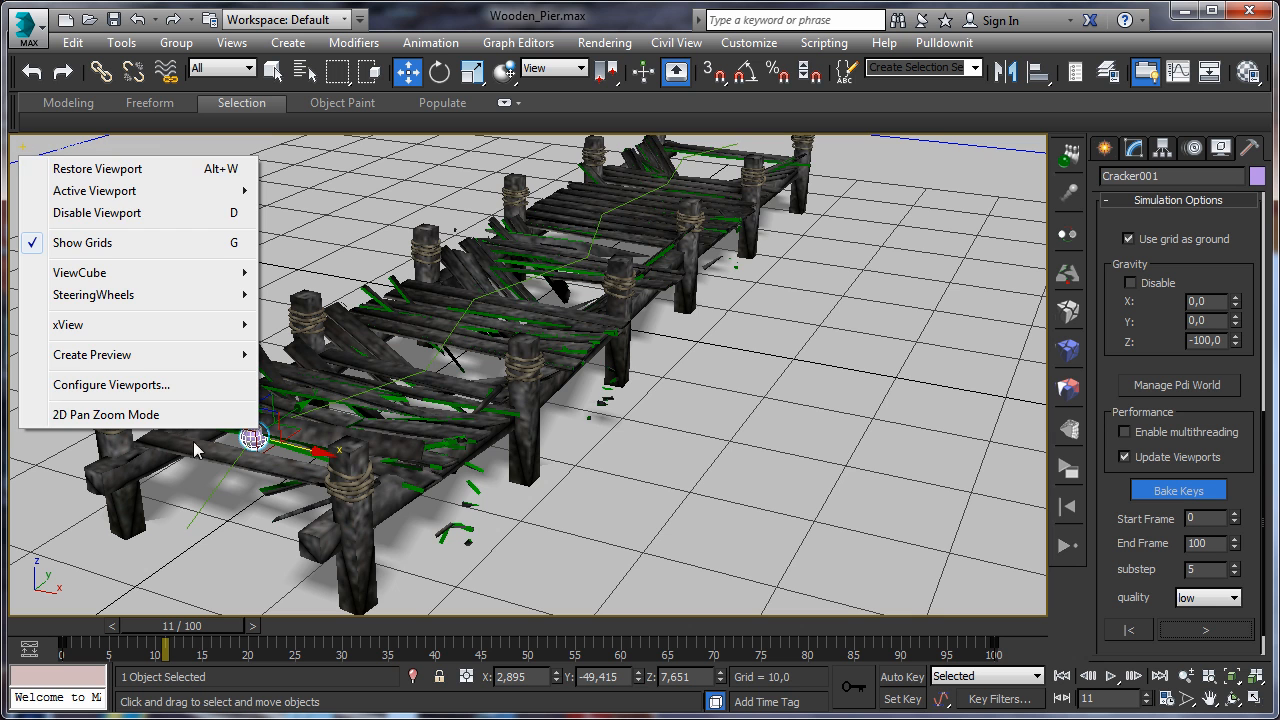
{"action": "left_click", "coordinate": [163, 388]}
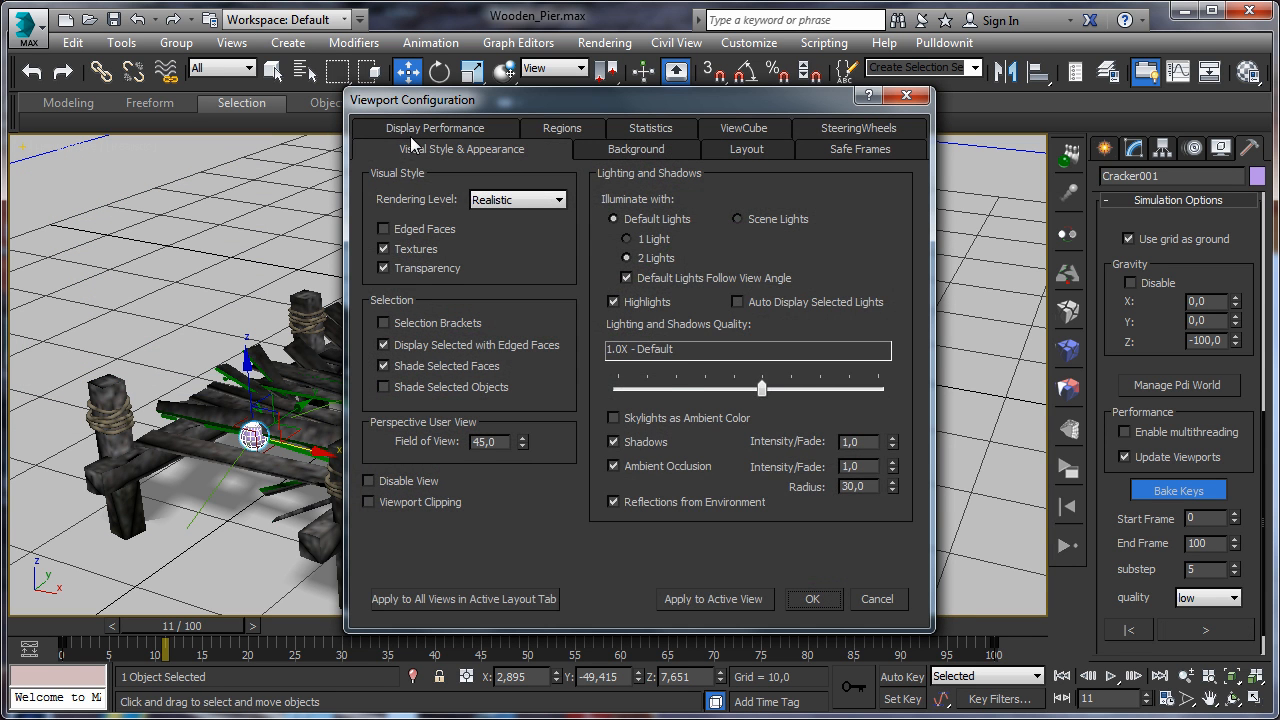
{"action": "left_click", "coordinate": [430, 130]}
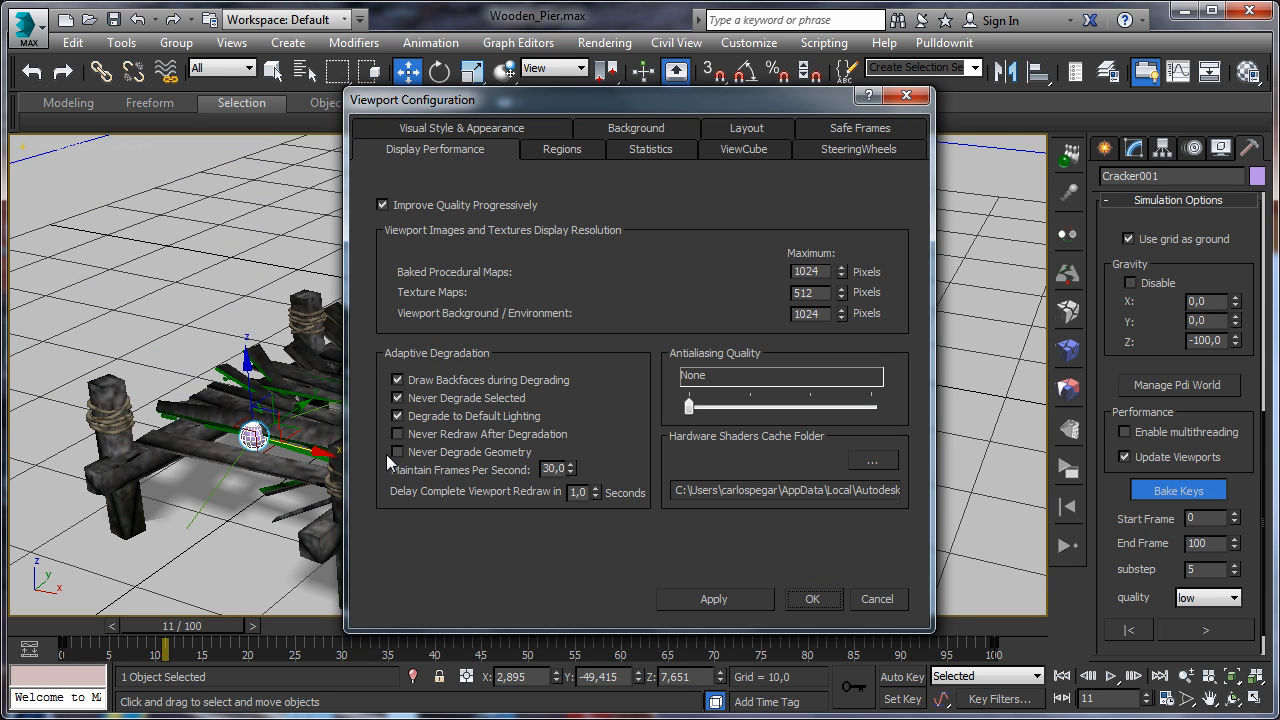
{"action": "left_click", "coordinate": [808, 600]}
{"action": "left_click", "coordinate": [1128, 630]}
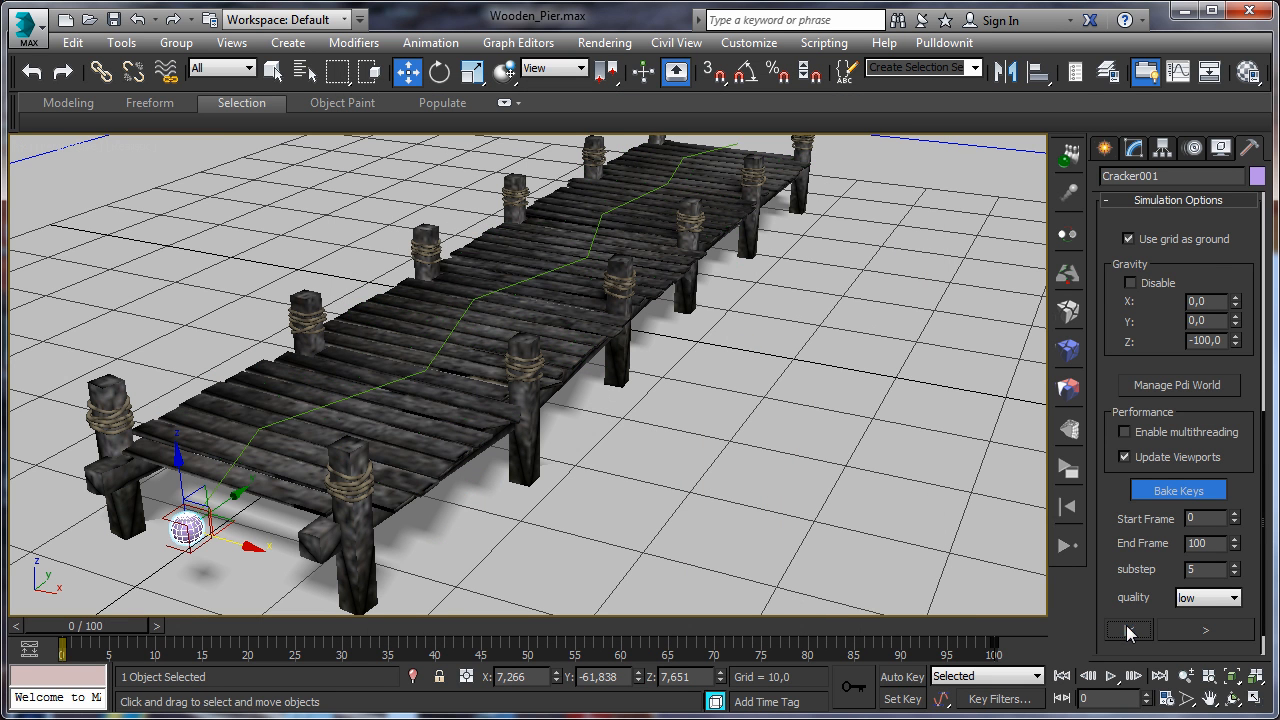
Run the simulation to preview the cracker breaking the first planks, then stop and reset it.
{"action": "left_click", "coordinate": [1199, 633]}
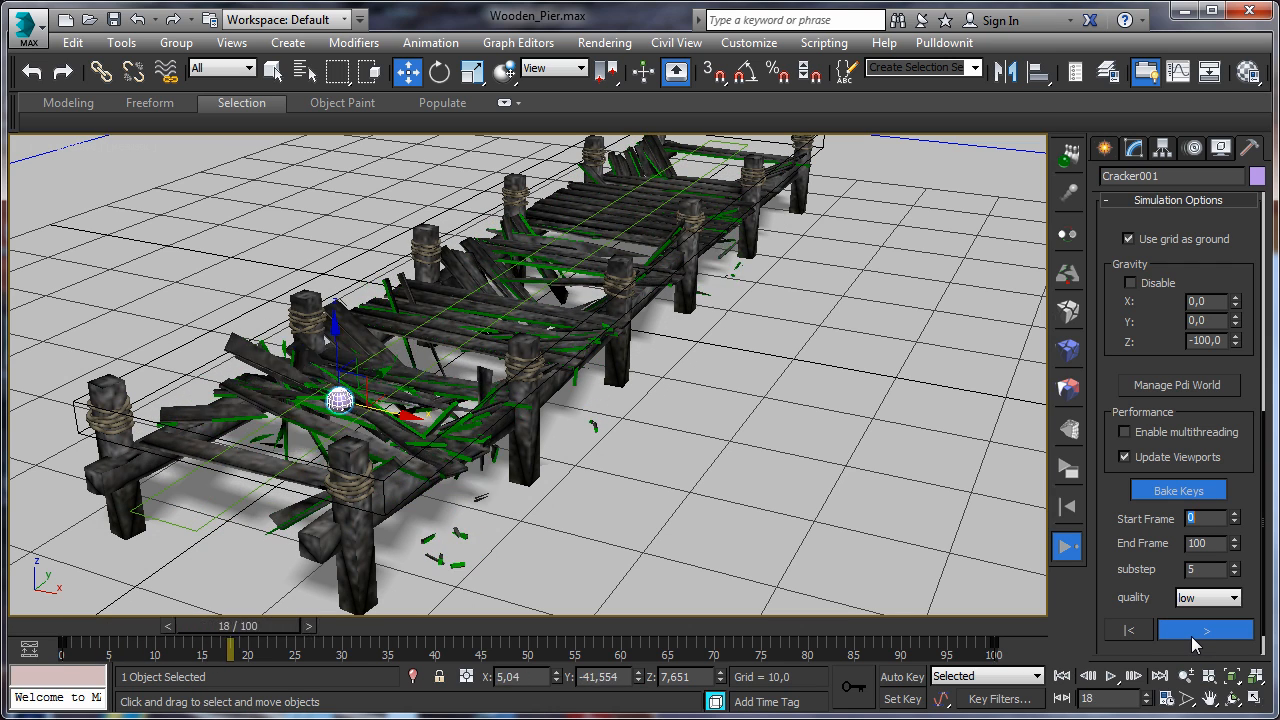
{"action": "left_click", "coordinate": [1193, 645]}
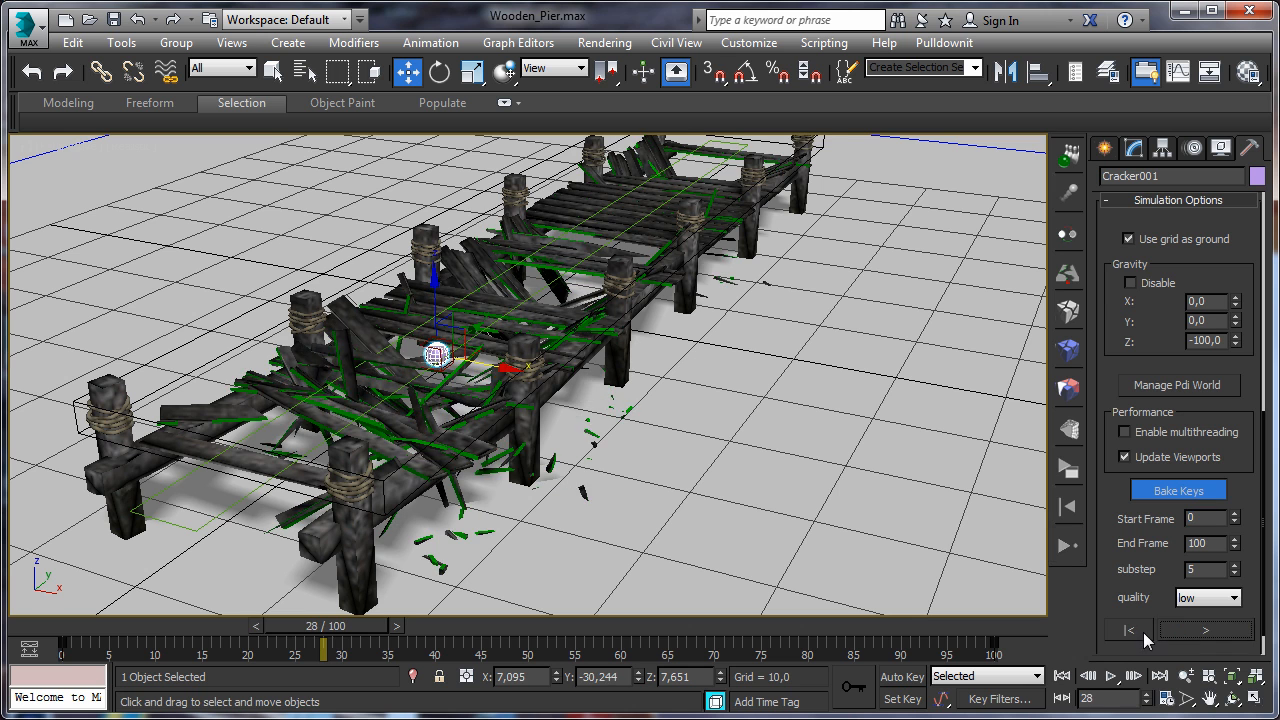
{"action": "left_click", "coordinate": [1138, 638]}
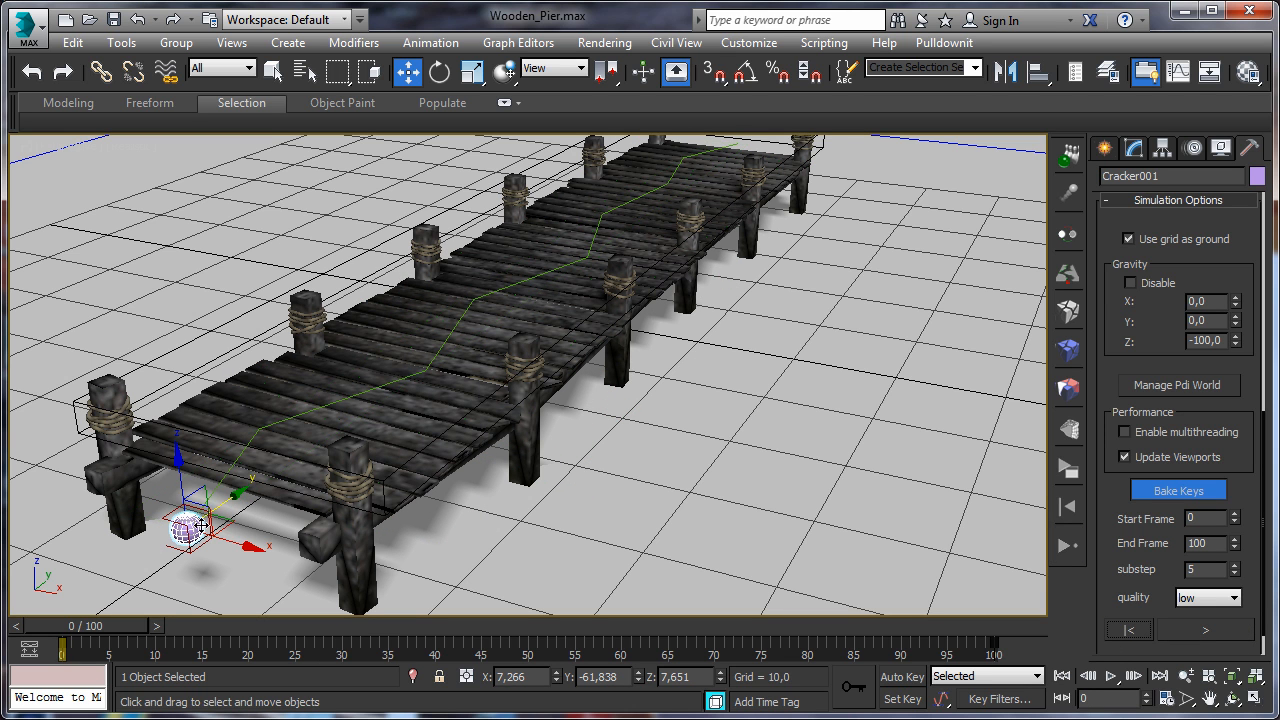
Make the corridor's fracture body FBody1 static, activated at first hit.
{"action": "left_click", "coordinate": [1070, 358]}
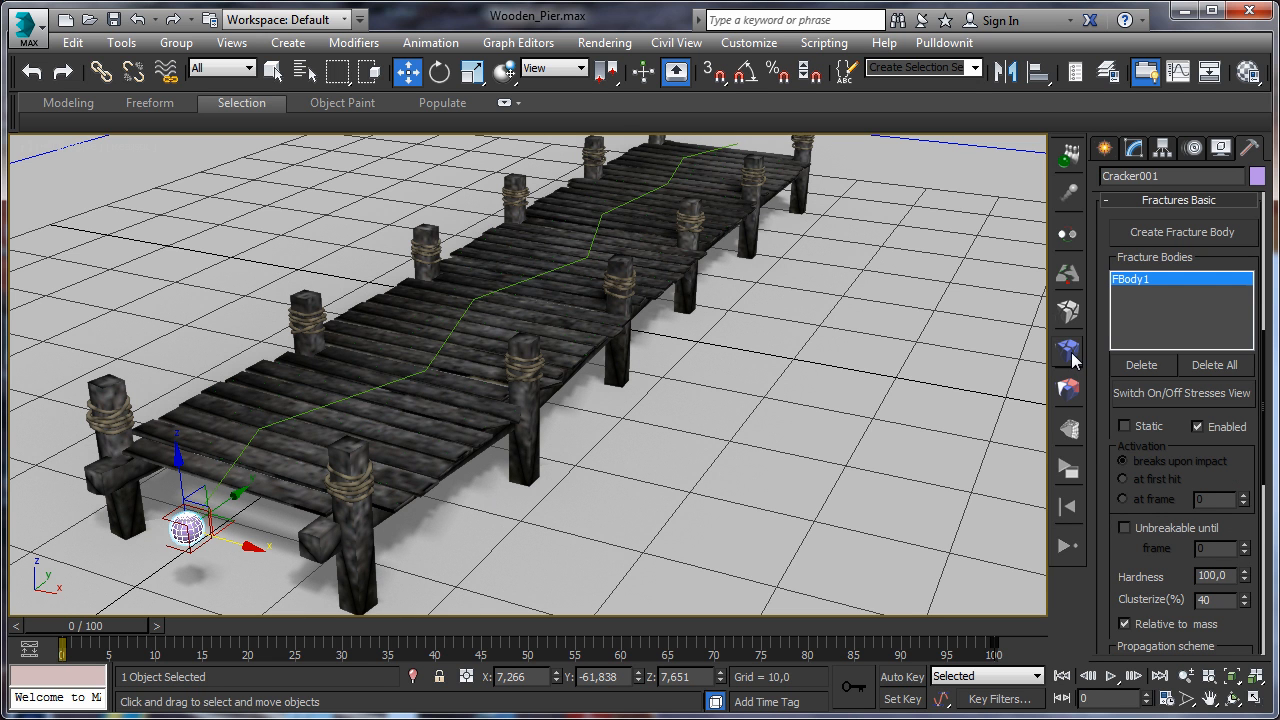
{"action": "left_click", "coordinate": [1124, 282]}
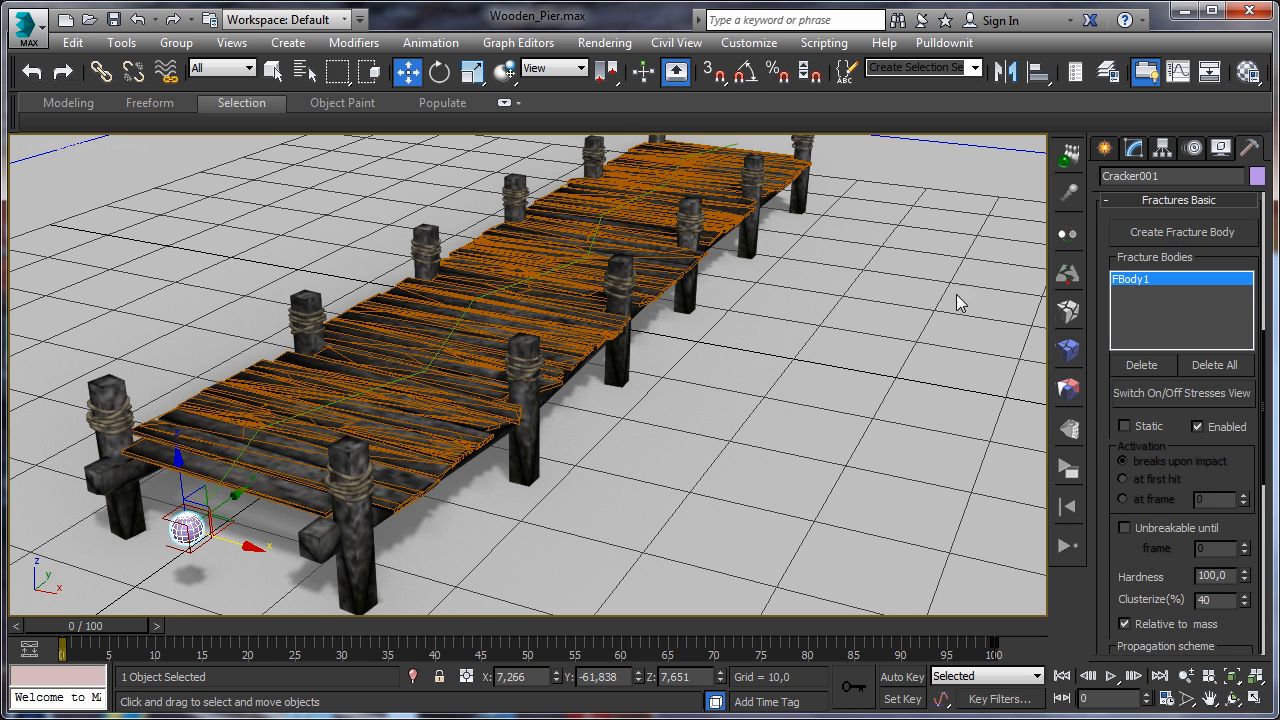
{"action": "left_click", "coordinate": [1125, 426]}
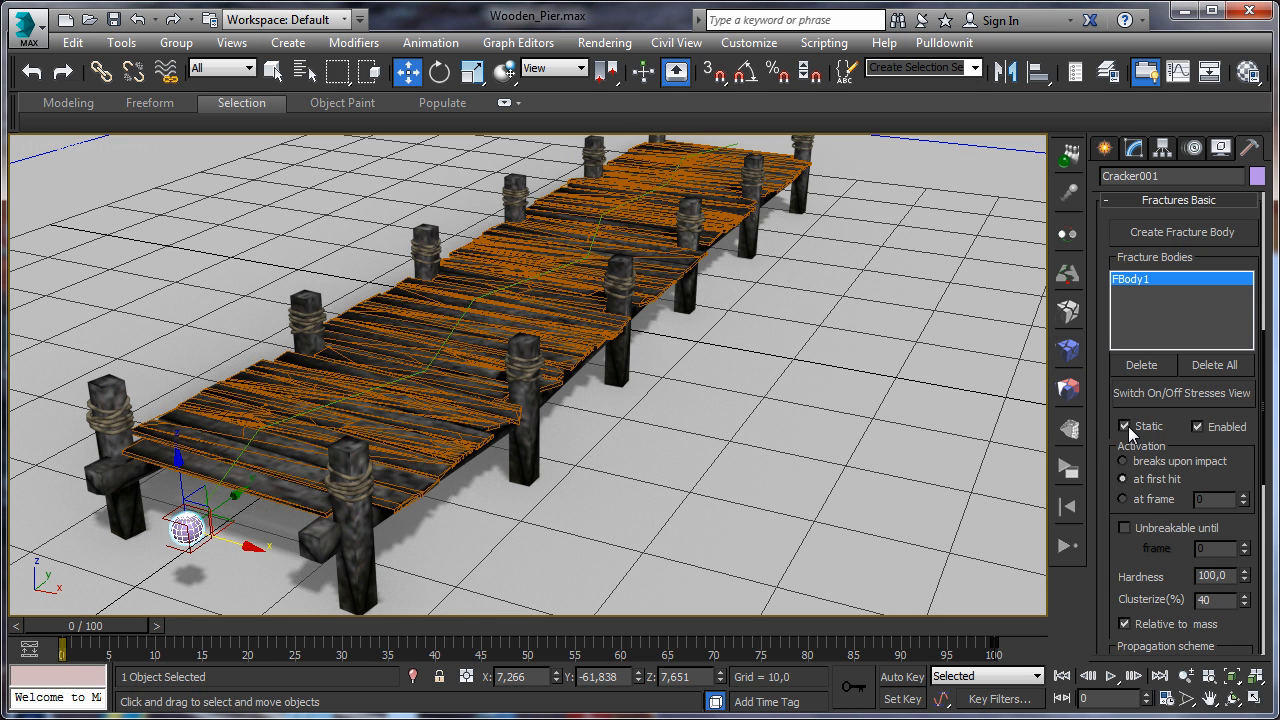
{"action": "left_click_drag", "start_coordinate": [1167, 555], "coordinate": [1160, 365]}
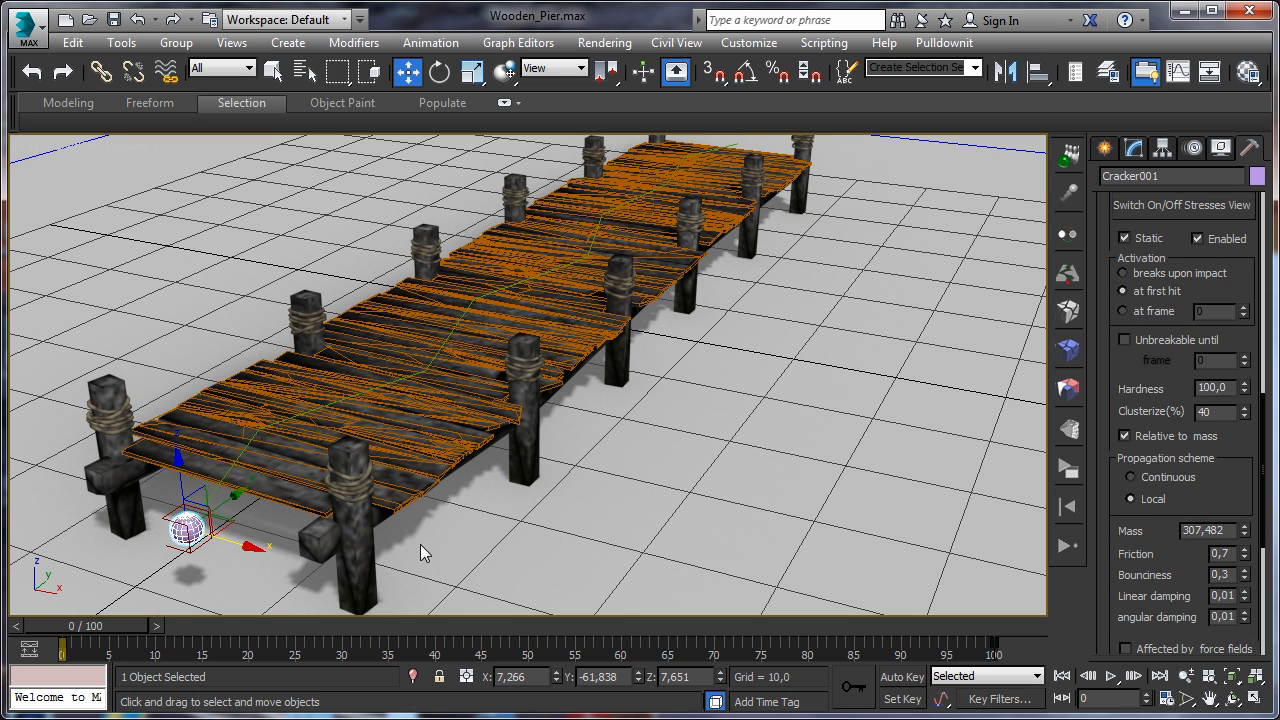
Test the static fracture body with repeated short simulation runs, resetting to frame 0 after each.
{"action": "left_click", "coordinate": [1060, 555]}
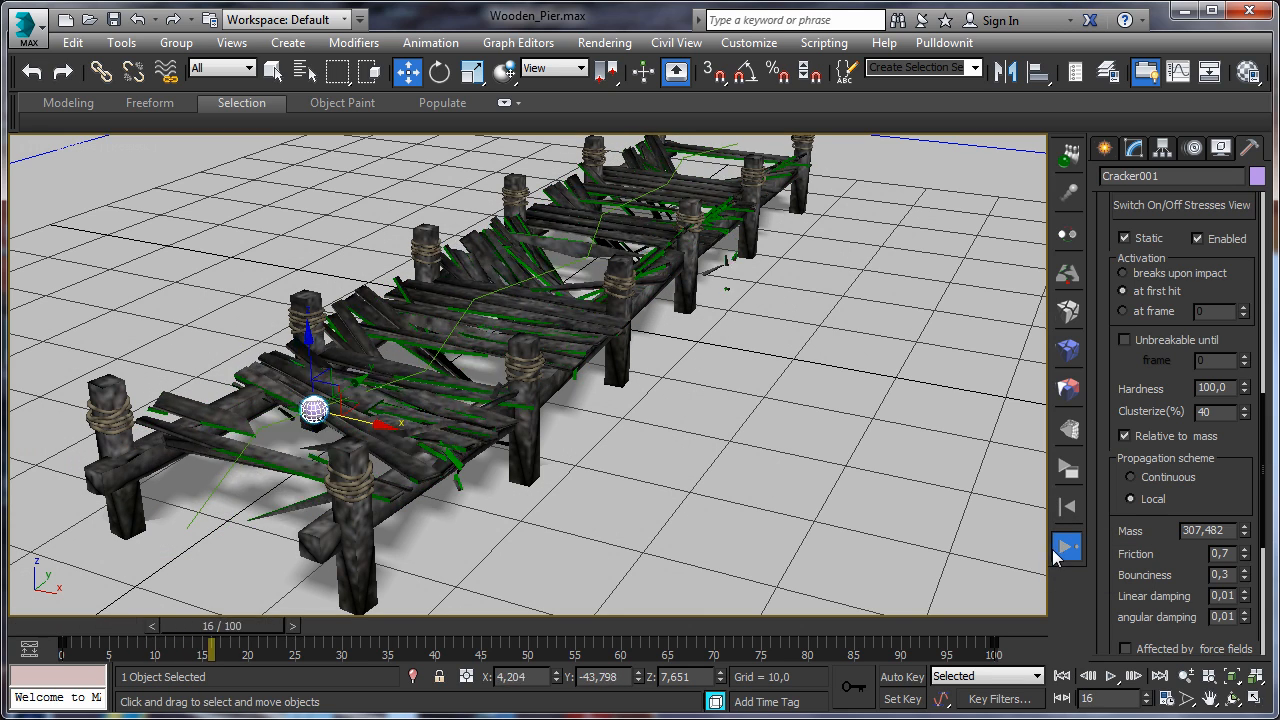
{"action": "left_click", "coordinate": [1064, 510]}
{"action": "left_click", "coordinate": [1066, 550]}
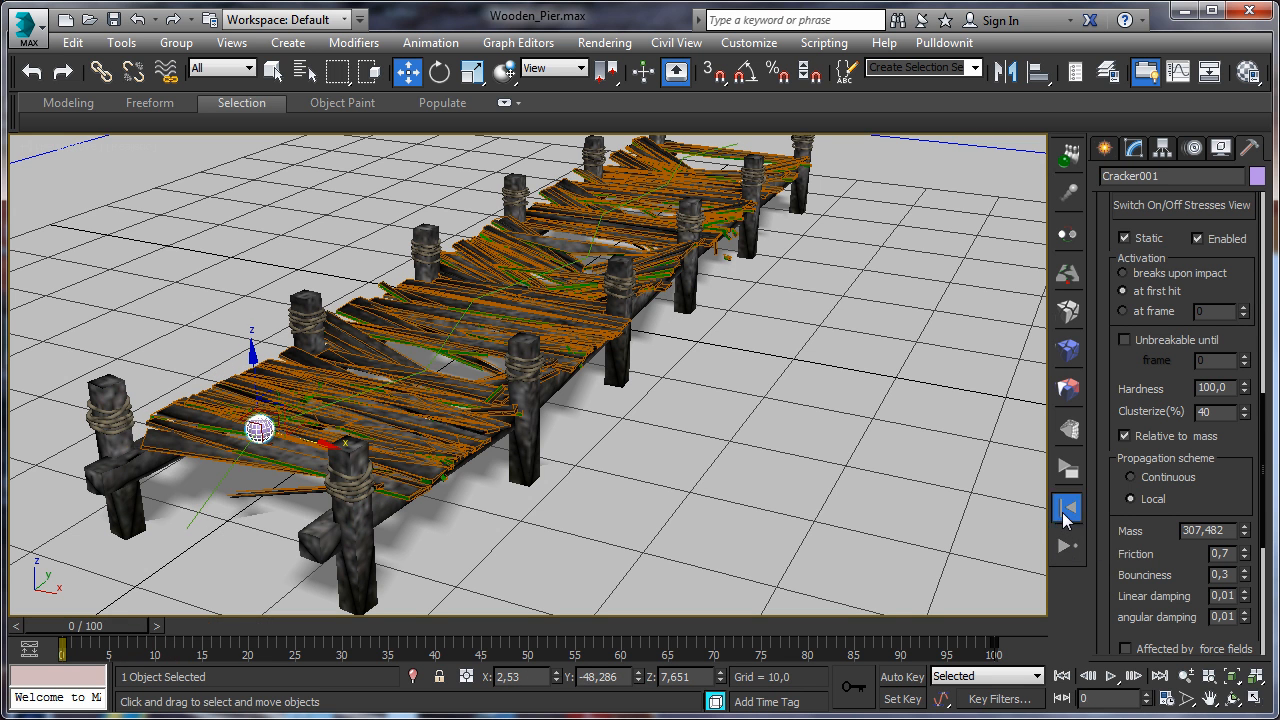
{"action": "left_click", "coordinate": [1066, 507]}
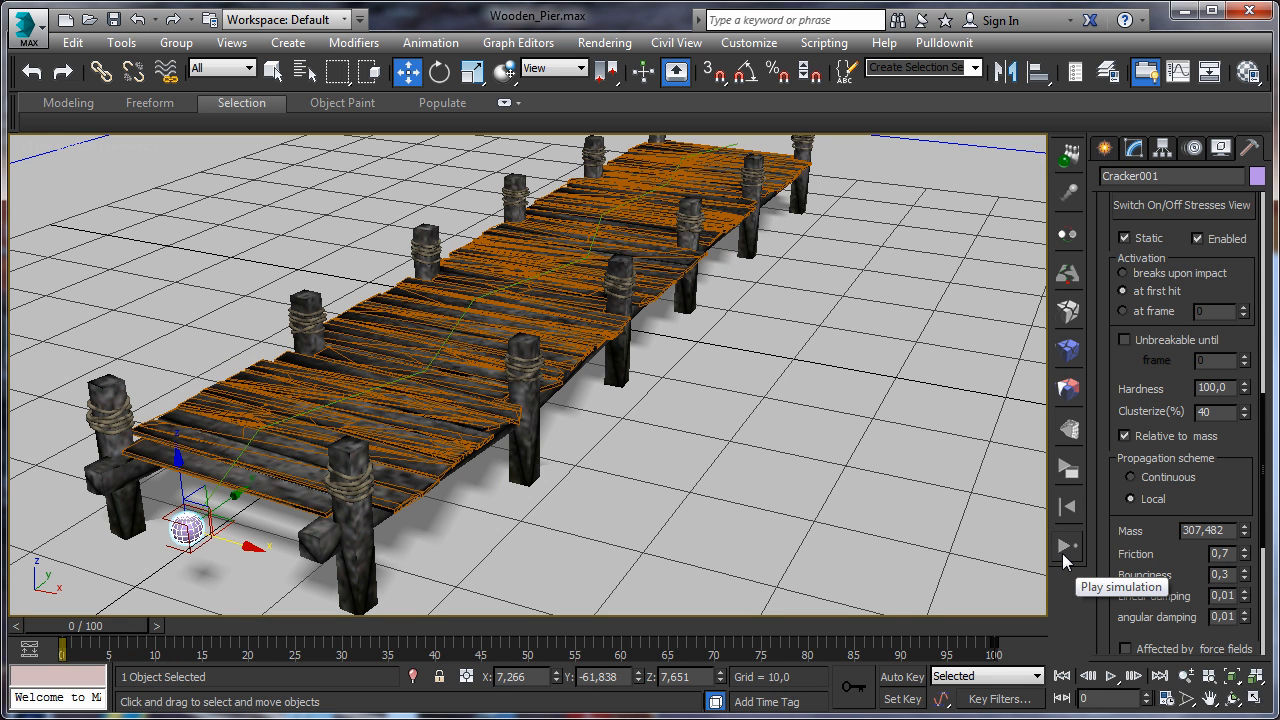
{"action": "left_click", "coordinate": [1064, 548]}
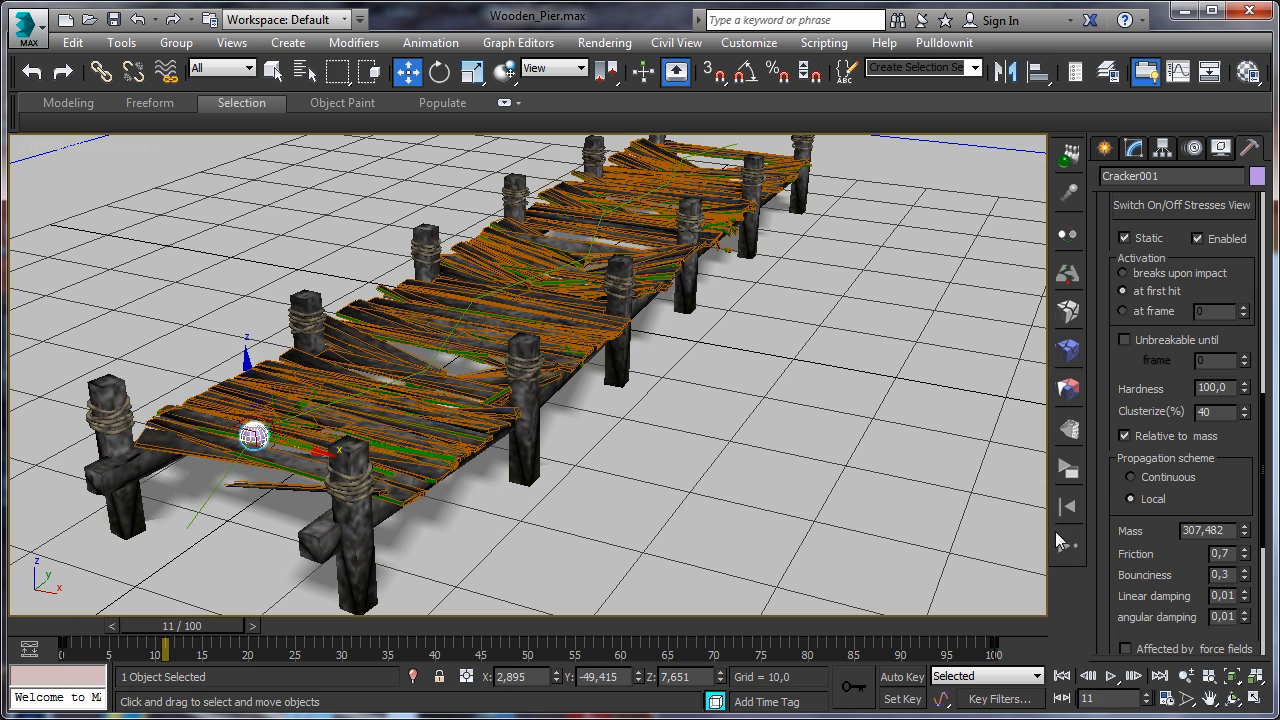
{"action": "left_click", "coordinate": [1064, 510]}
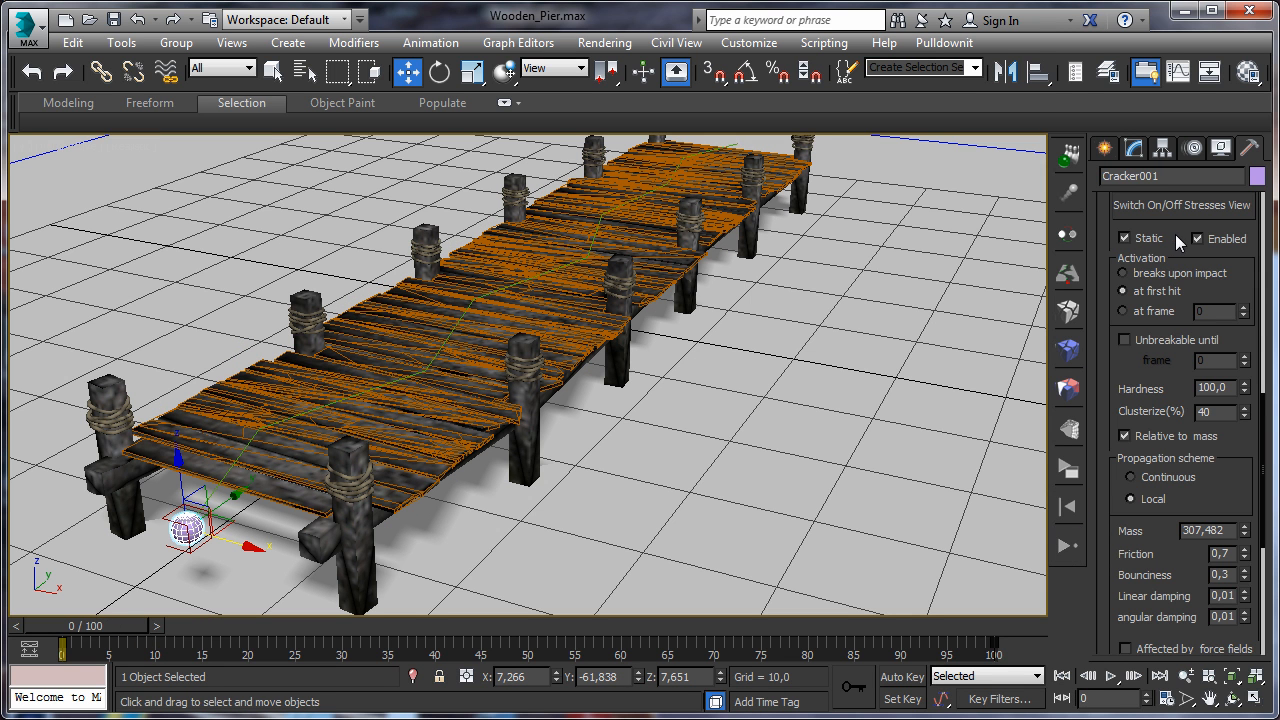
Set the fracture body's activation to breaks upon impact and run the simulation through the timeline with key baking on.
{"action": "left_click_drag", "start_coordinate": [1180, 252], "coordinate": [1166, 402]}
{"action": "left_click", "coordinate": [1123, 423]}
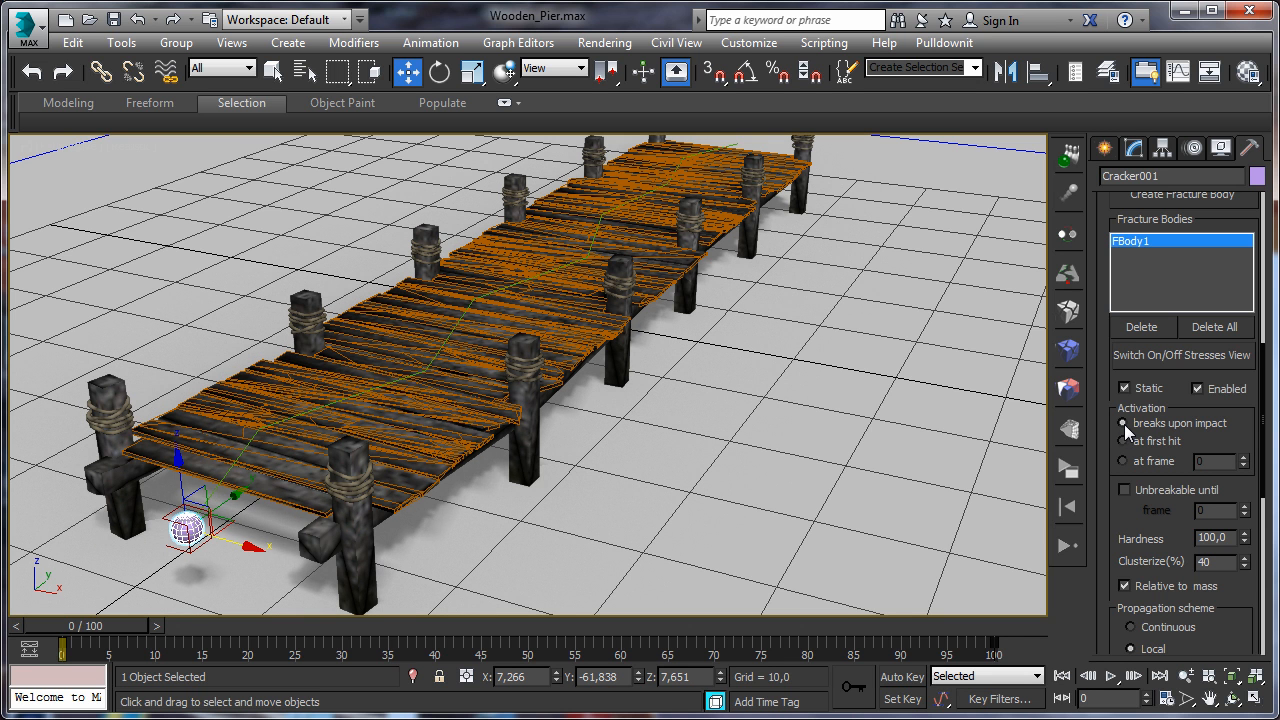
{"action": "left_click", "coordinate": [1067, 545]}
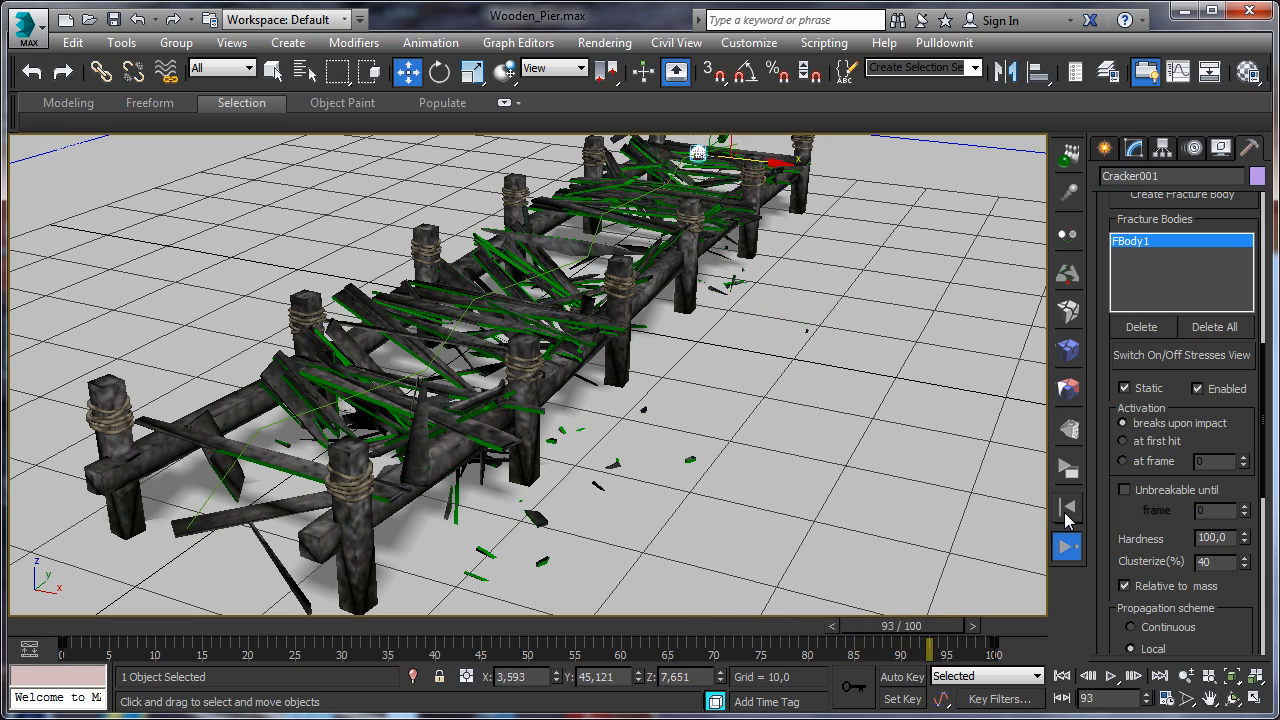
Scrub through the baked animation to examine how the cracker breaks the planks, then return to frame 0.
{"action": "middle_click_drag", "start_coordinate": [713, 341], "coordinate": [708, 361]}
{"action": "left_click_drag", "start_coordinate": [980, 624], "coordinate": [120, 626]}
{"action": "left_click_drag", "start_coordinate": [163, 667], "coordinate": [205, 672]}
{"action": "key", "text": "w"}
{"action": "left_click", "coordinate": [307, 256]}
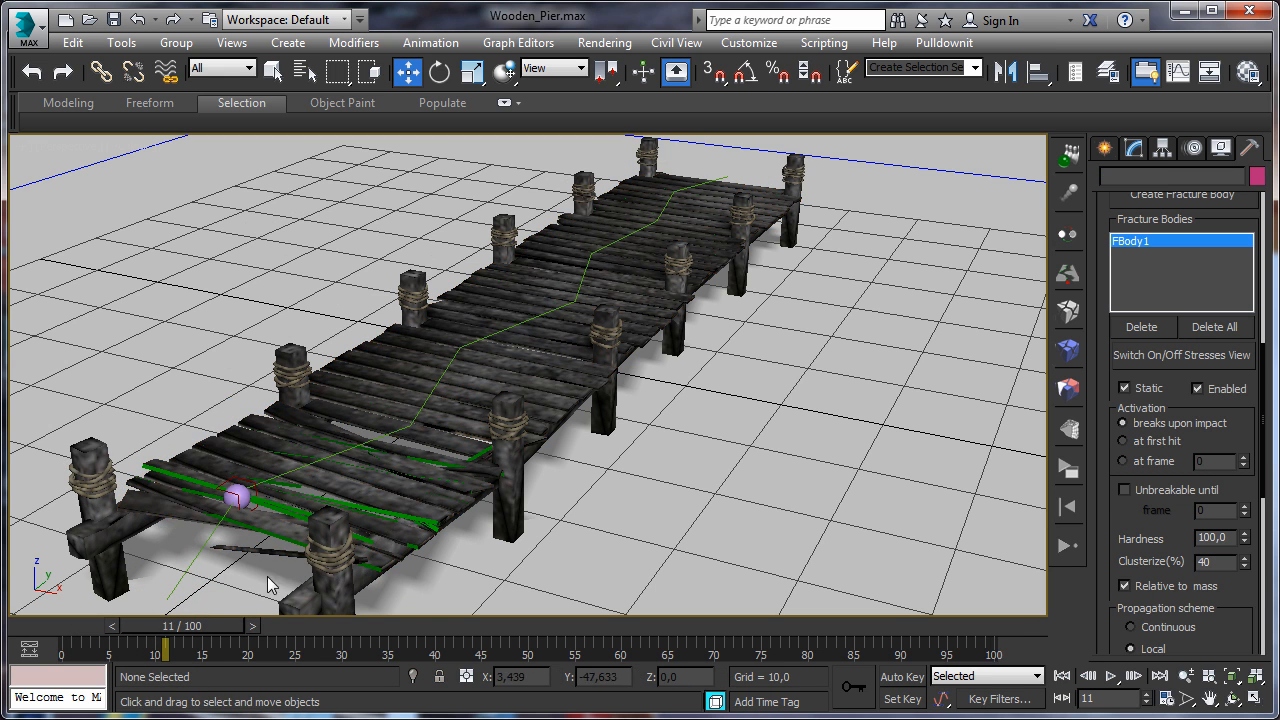
{"action": "left_click_drag", "start_coordinate": [230, 620], "coordinate": [564, 612]}
{"action": "key", "text": "Home"}
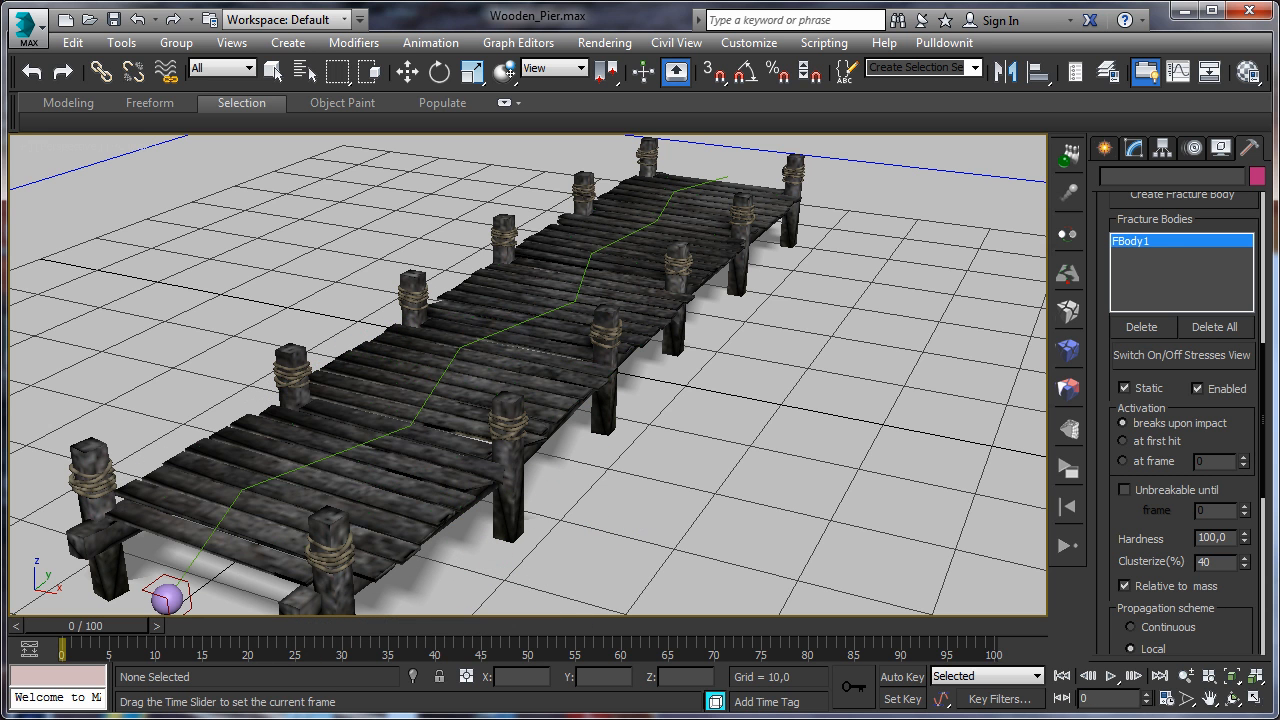
Lower the cracker's path line to a Z position of about 6.5 and rerun the simulation through the timeline.
{"action": "key", "text": "w"}
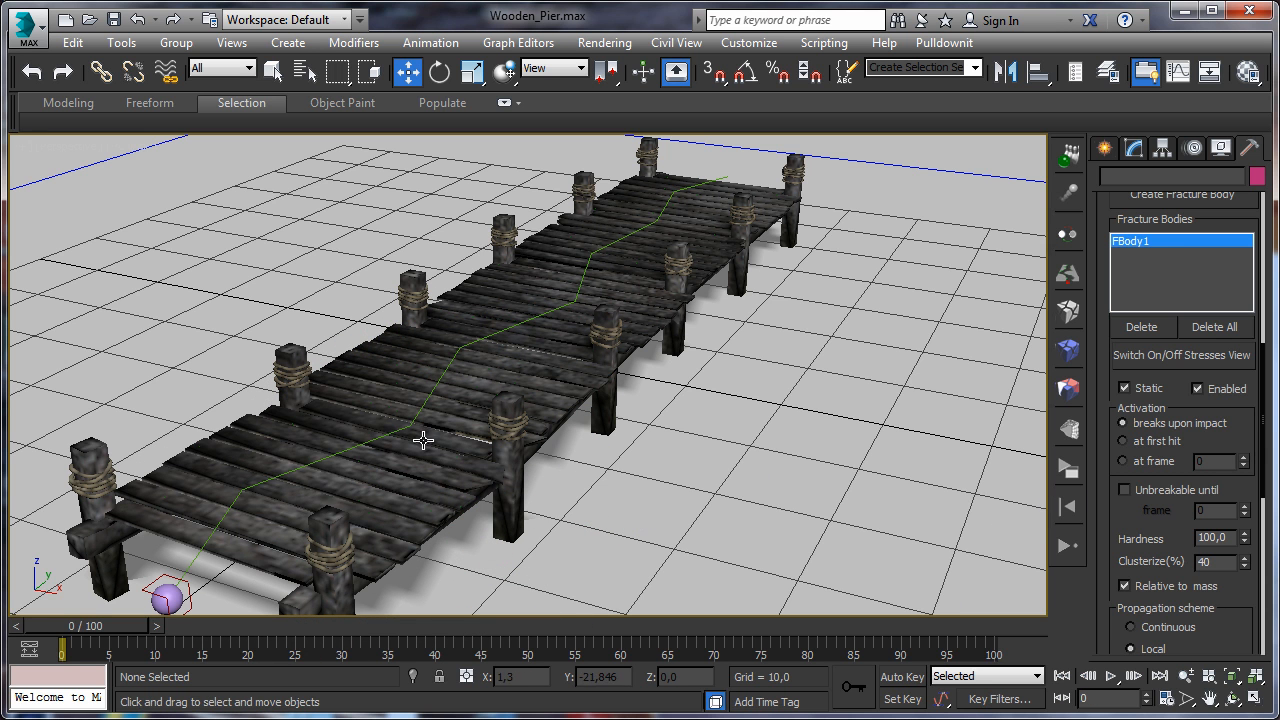
{"action": "left_click", "coordinate": [469, 339]}
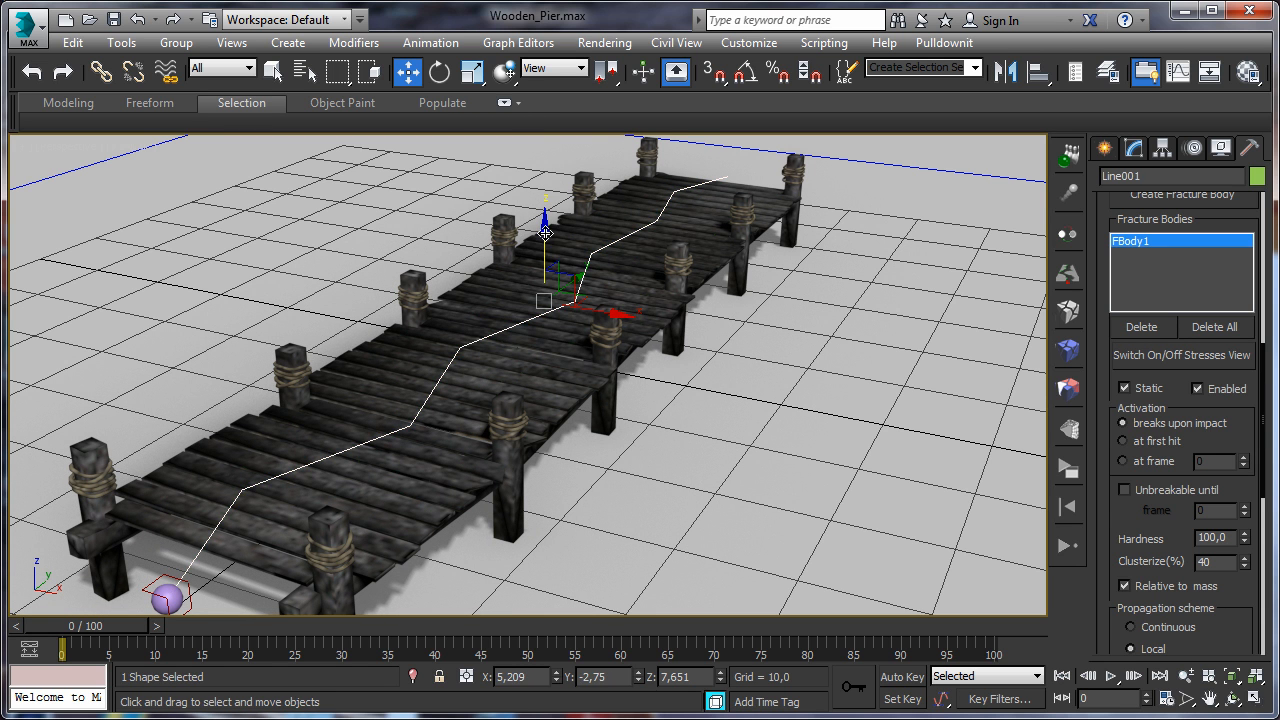
{"action": "left_click_drag", "start_coordinate": [545, 228], "coordinate": [545, 238]}
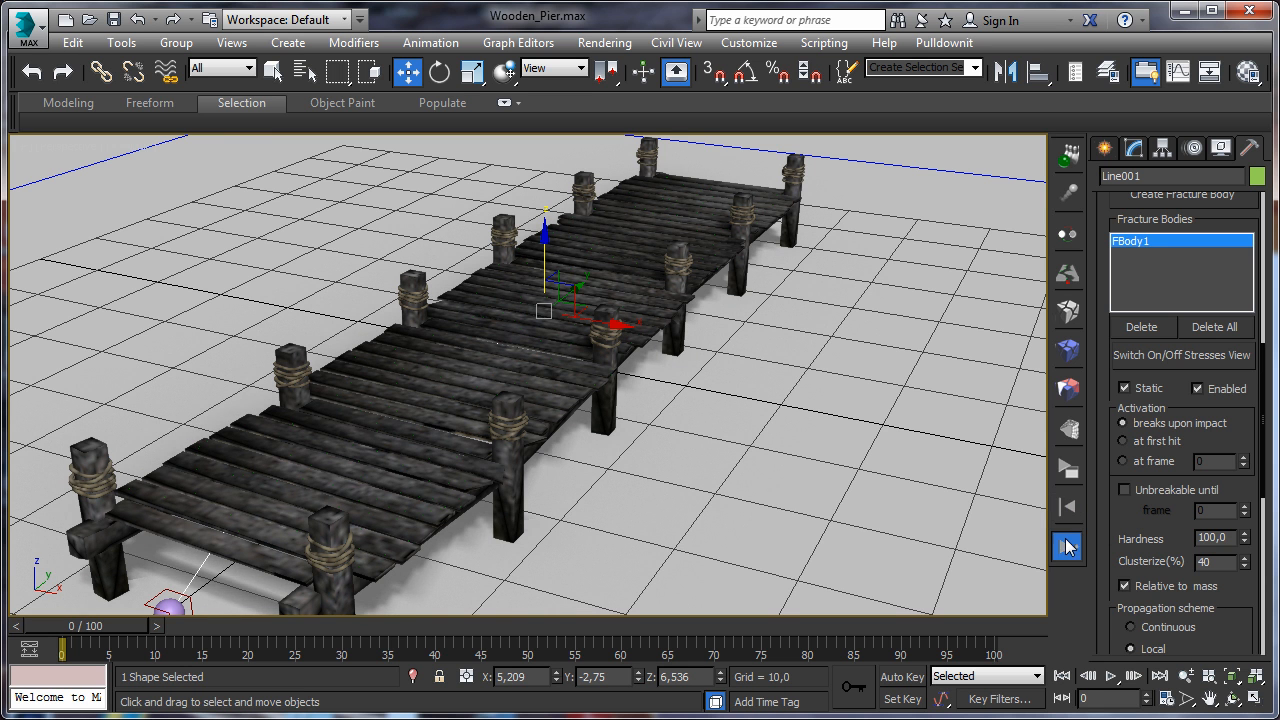
{"action": "left_click", "coordinate": [1075, 540]}
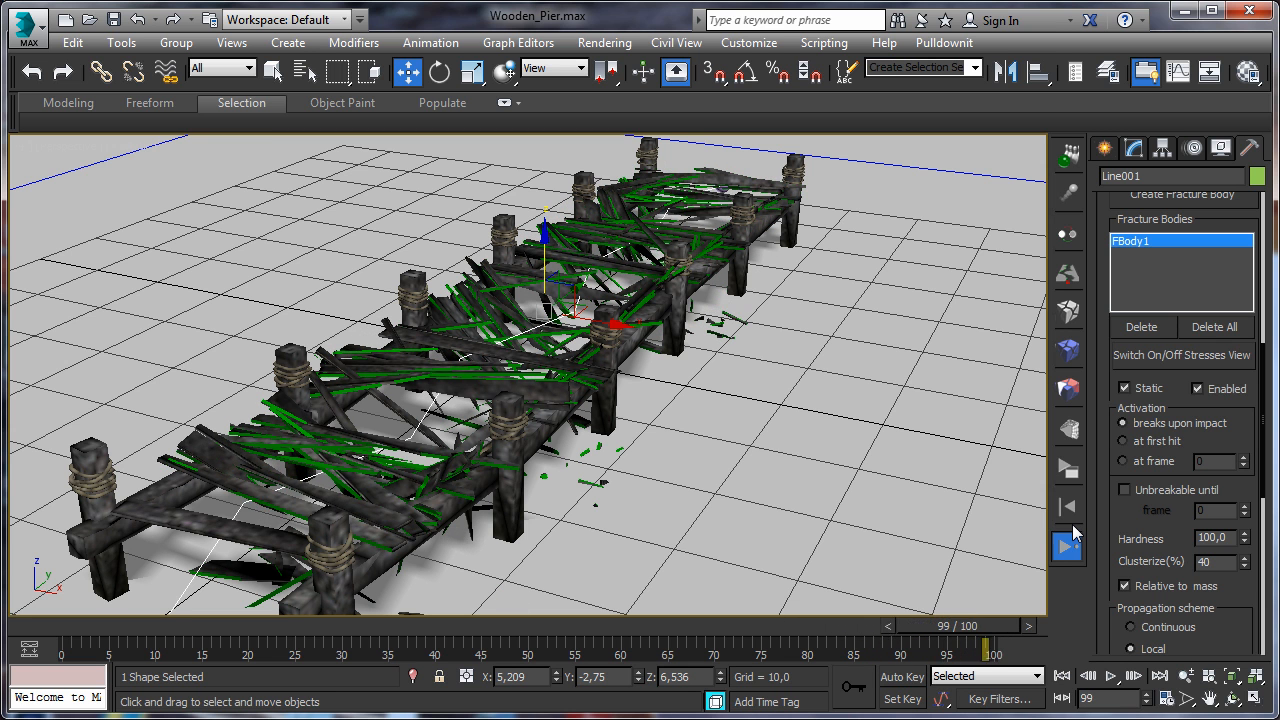
Play the baked animation from frame 0 and scrub it through to frame 100 to examine how the pier's planks break.
{"action": "left_click", "coordinate": [922, 226]}
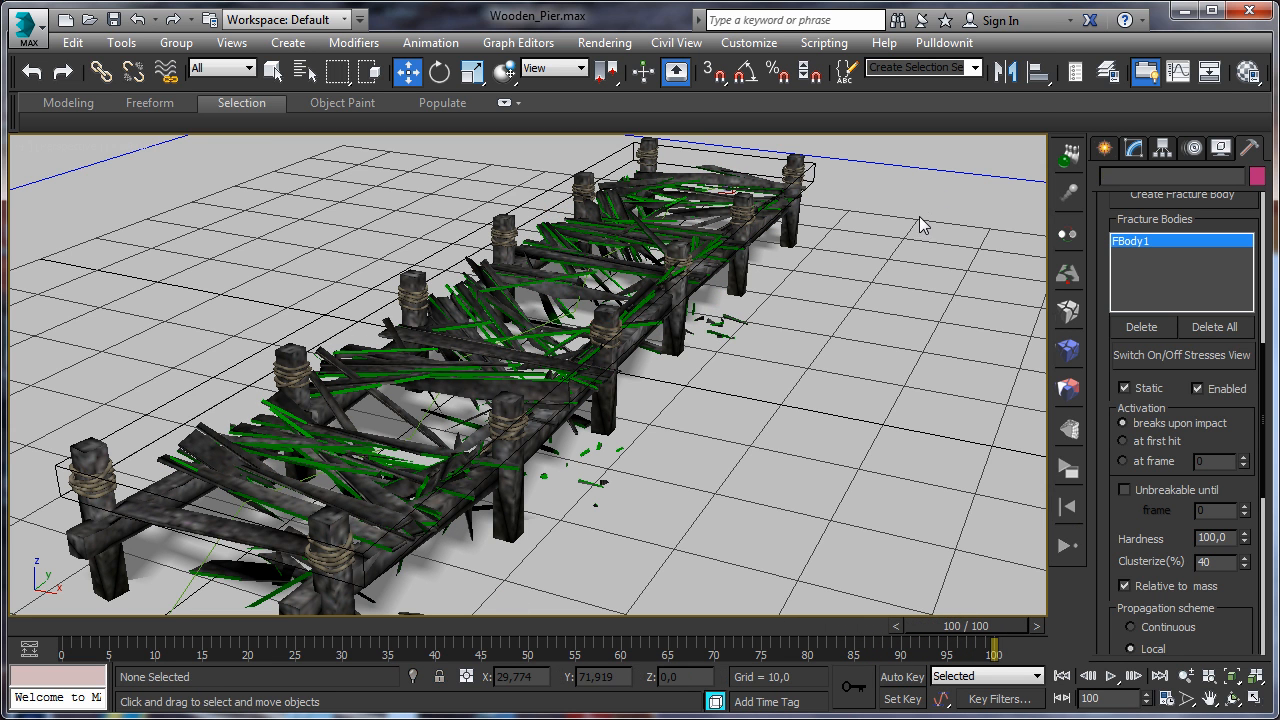
{"action": "left_click", "coordinate": [1231, 698]}
{"action": "left_click_drag", "start_coordinate": [620, 460], "coordinate": [561, 451]}
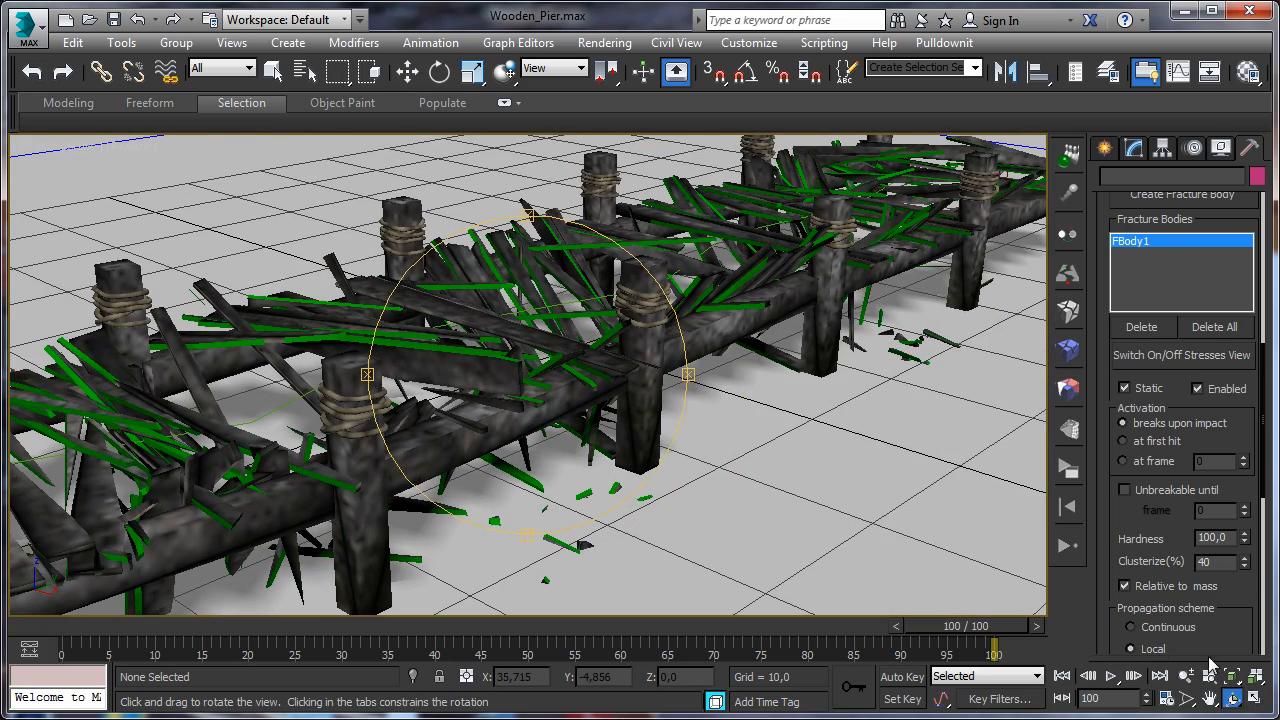
{"action": "left_click", "coordinate": [1186, 678]}
{"action": "left_click_drag", "start_coordinate": [745, 458], "coordinate": [709, 469]}
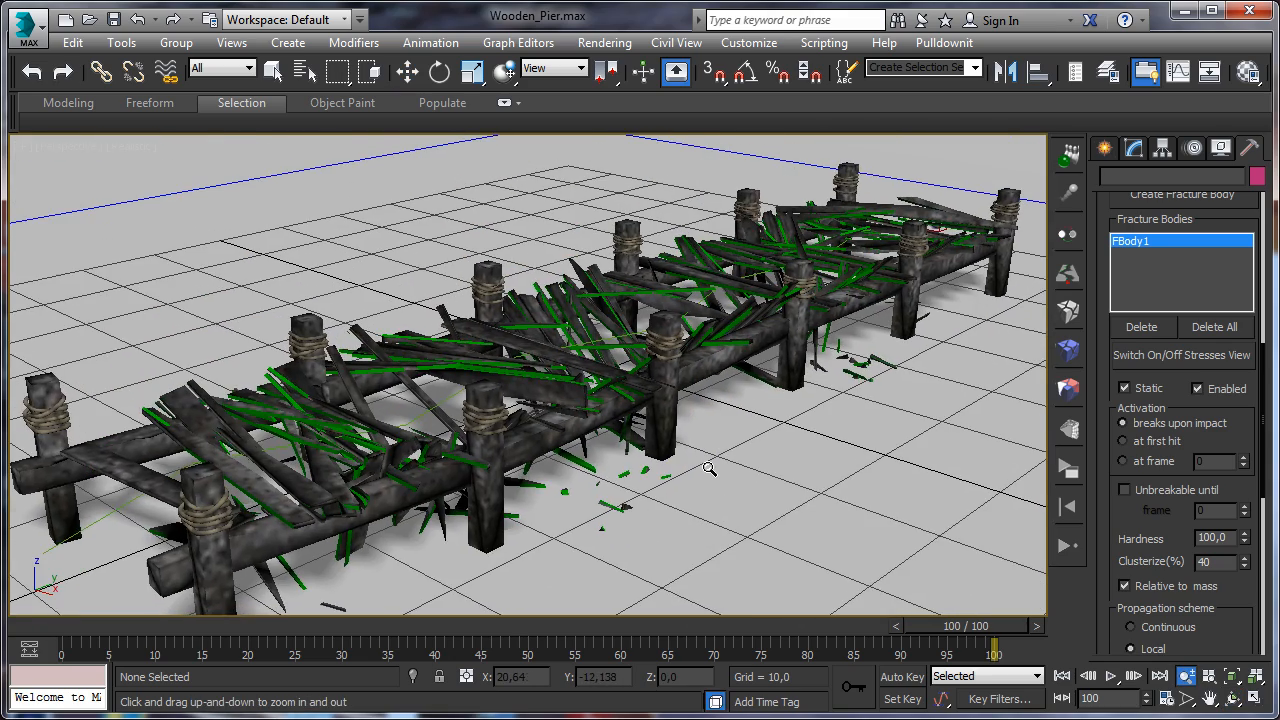
{"action": "left_click", "coordinate": [1062, 676]}
{"action": "left_click", "coordinate": [1111, 676]}
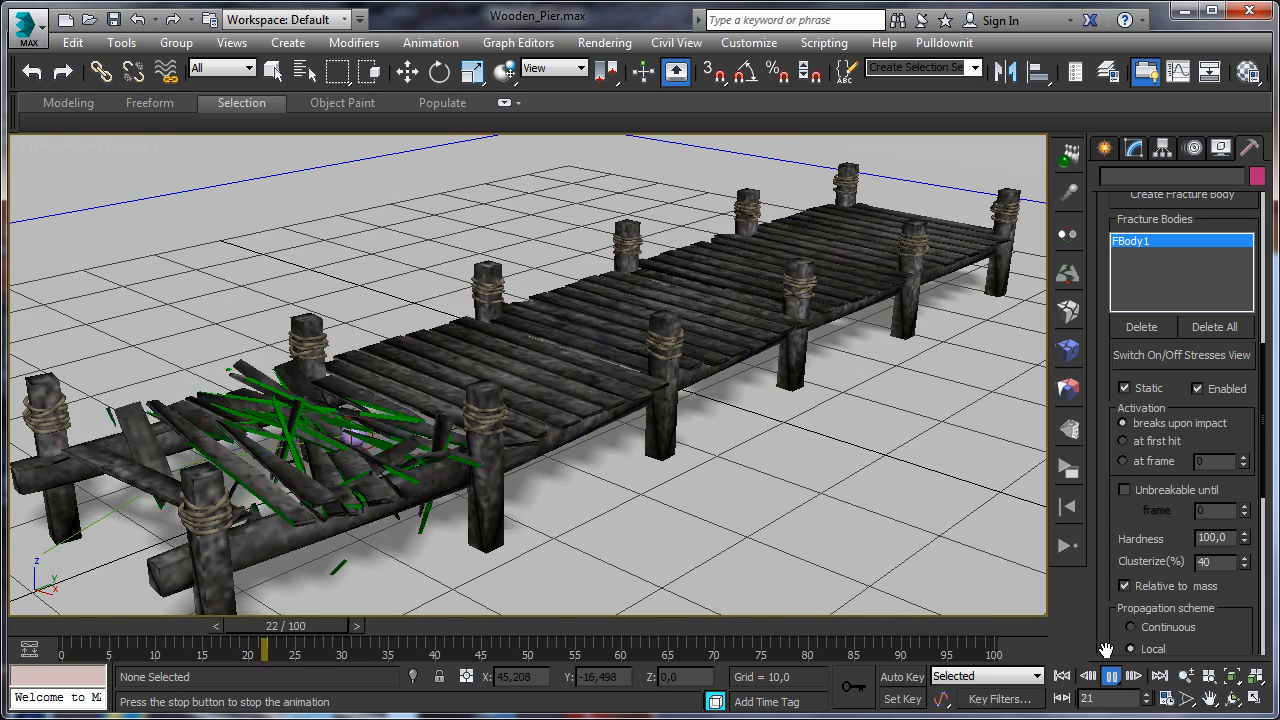
{"action": "left_click", "coordinate": [1111, 676]}
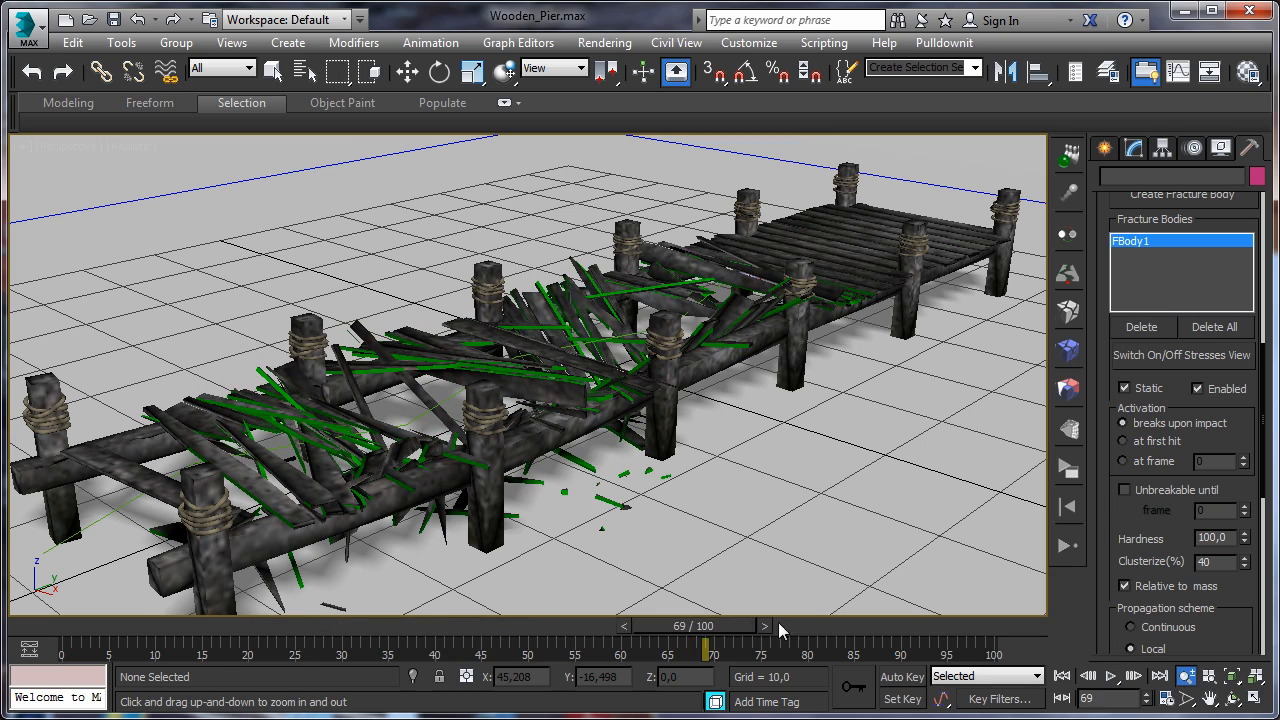
{"action": "left_click_drag", "start_coordinate": [741, 628], "coordinate": [840, 636]}
{"action": "key", "text": "alt+z"}
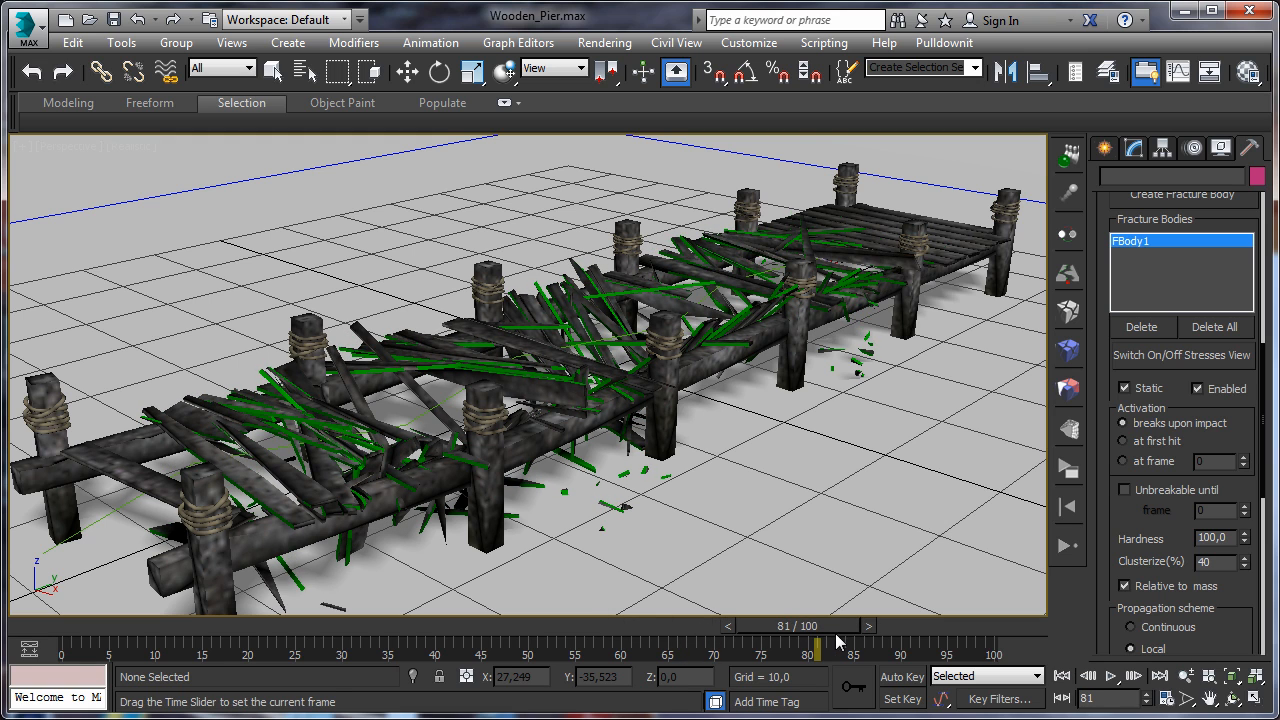
{"action": "left_click_drag", "start_coordinate": [812, 626], "coordinate": [1029, 598]}
{"action": "key", "text": "alt+z"}
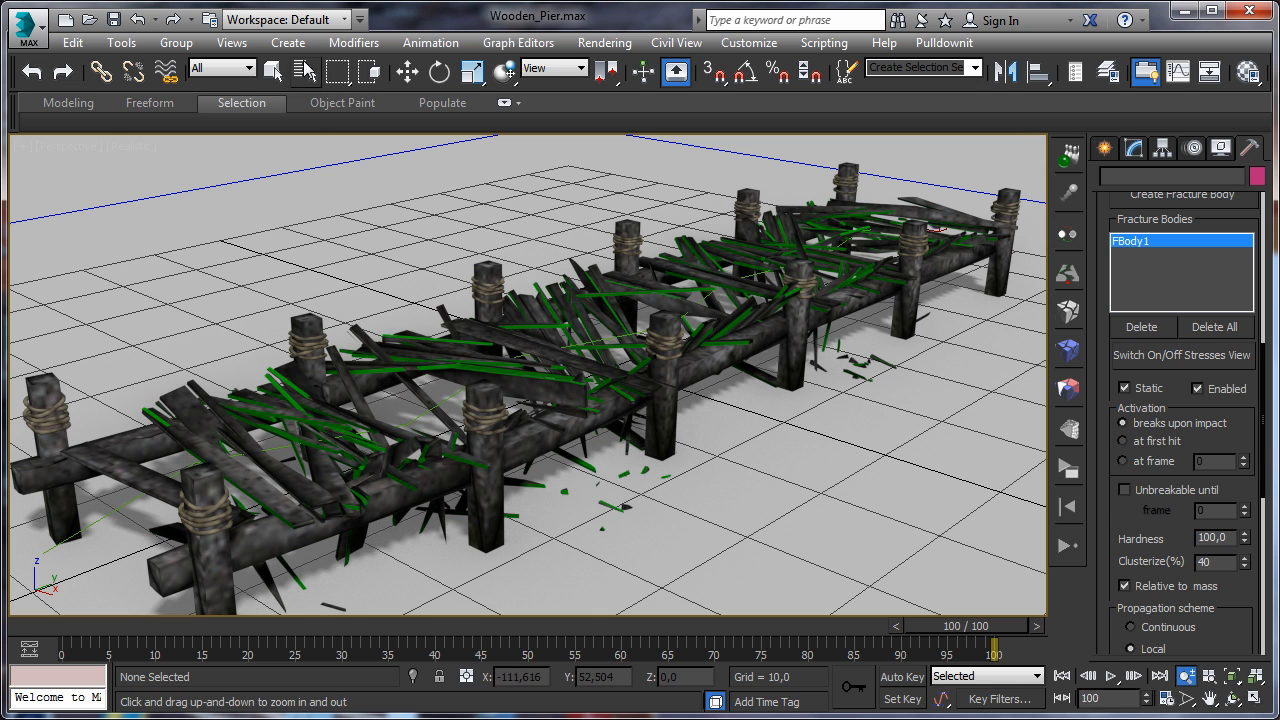
Select the support post soporteRight2 together with its two adjoining beams, traviesaRight1 and traviesaRight2.
{"action": "left_click", "coordinate": [273, 72]}
{"action": "left_click", "coordinate": [469, 477]}
{"action": "left_click", "coordinate": [481, 485]}
{"action": "left_click", "coordinate": [519, 452]}
{"action": "left_click", "coordinate": [418, 471]}
{"action": "left_click", "coordinate": [482, 490]}
{"action": "left_click", "coordinate": [512, 451]}
{"action": "left_click", "coordinate": [468, 466]}
{"action": "left_click", "coordinate": [487, 504]}
{"action": "left_click", "coordinate": [519, 454]}
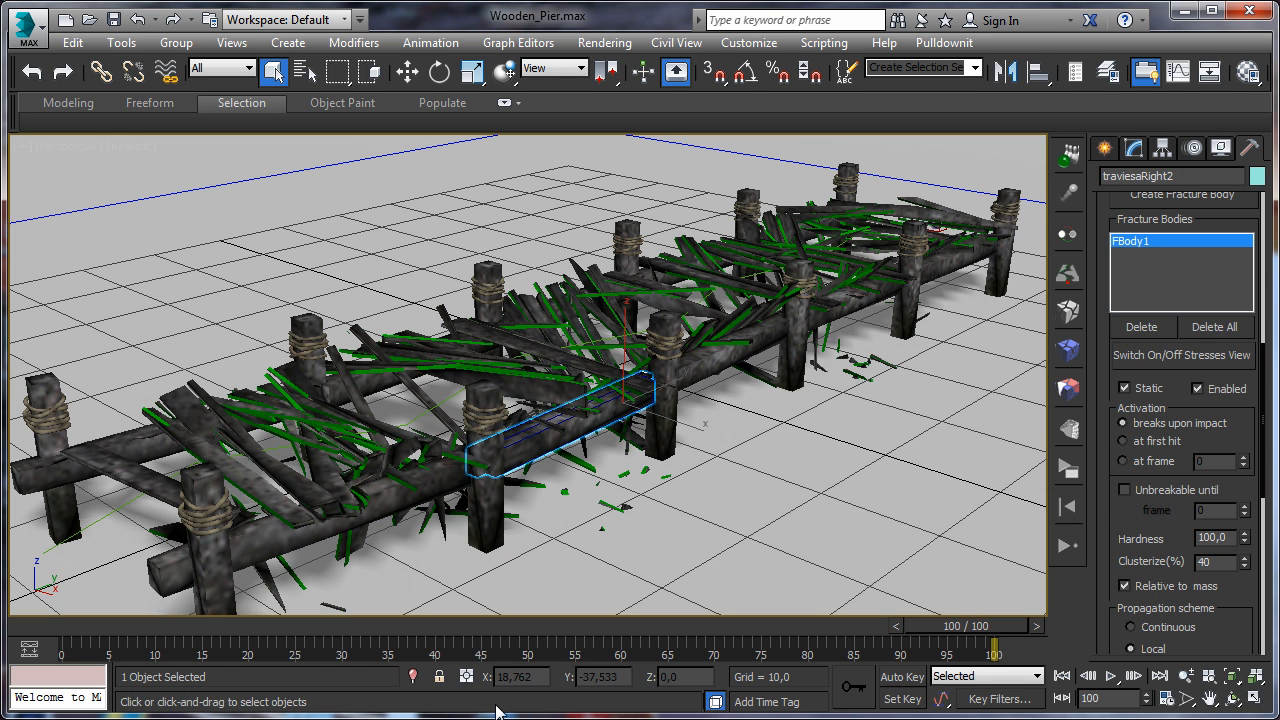
{"action": "left_click", "coordinate": [441, 480]}
{"action": "left_click", "coordinate": [480, 508], "text": "ctrl"}
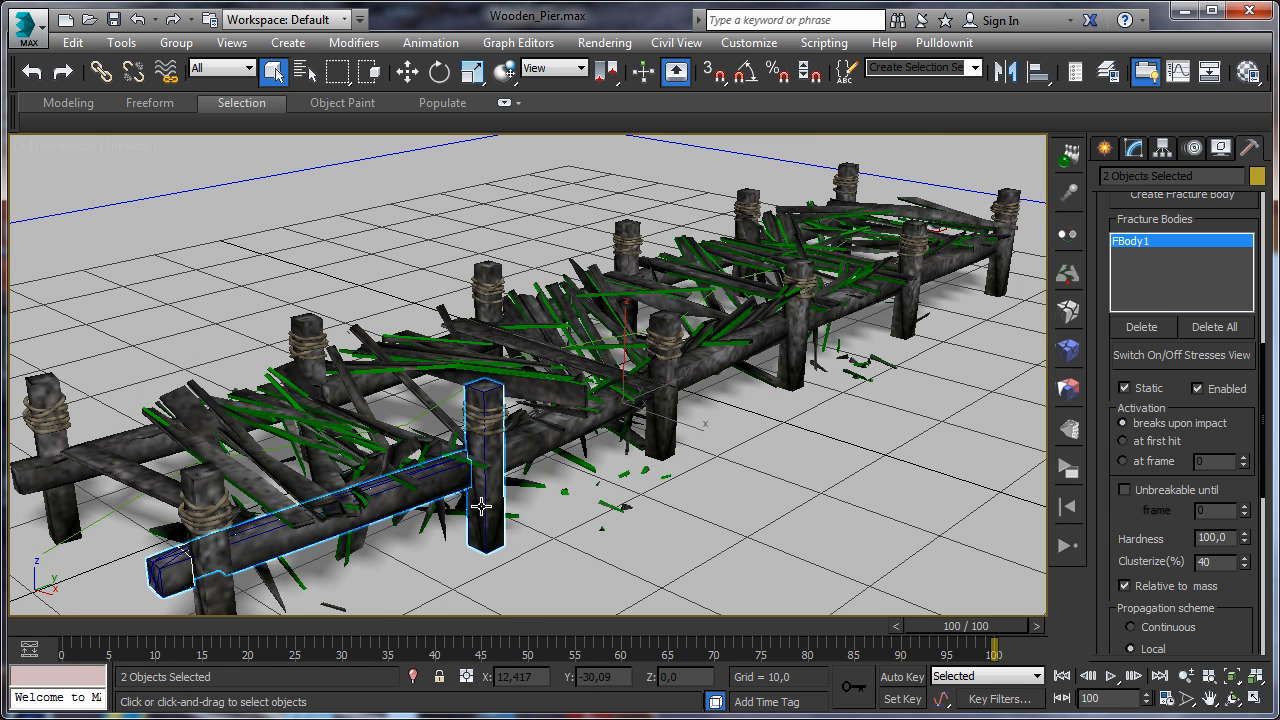
{"action": "left_click", "coordinate": [521, 446], "text": "ctrl"}
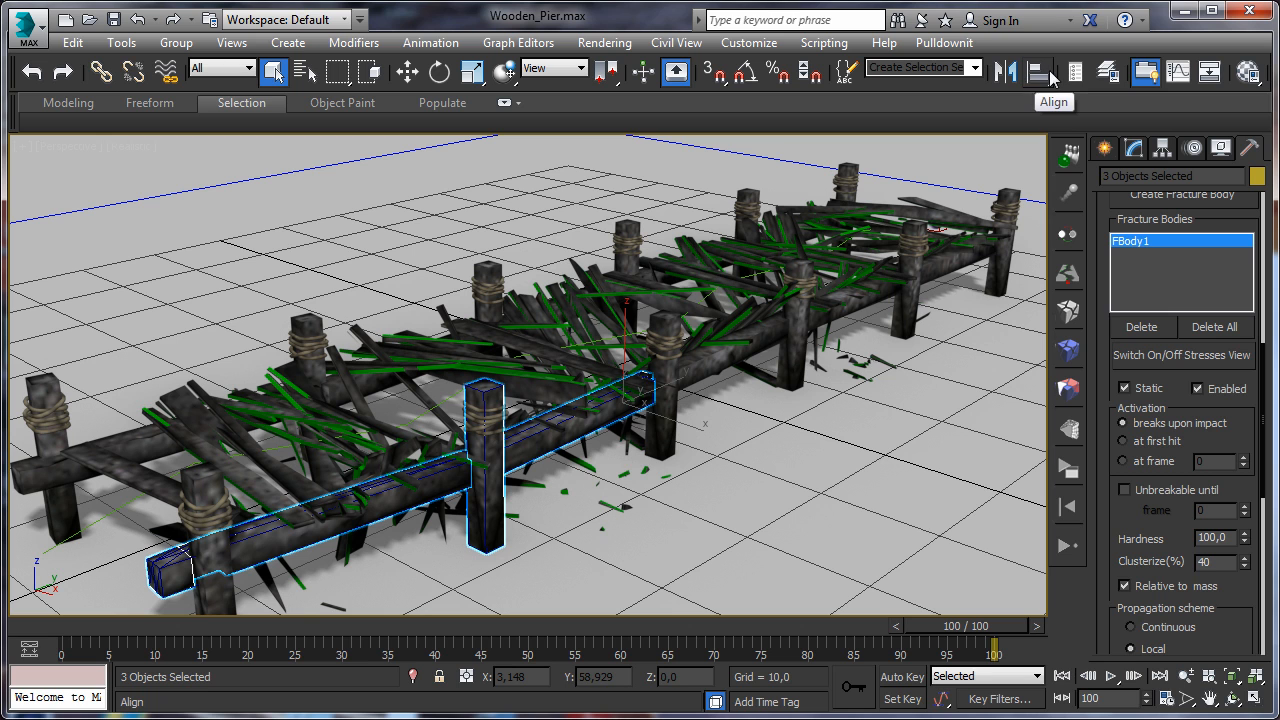
Move the selected post and two beams into a new layer named beans.
{"action": "left_click", "coordinate": [1108, 75]}
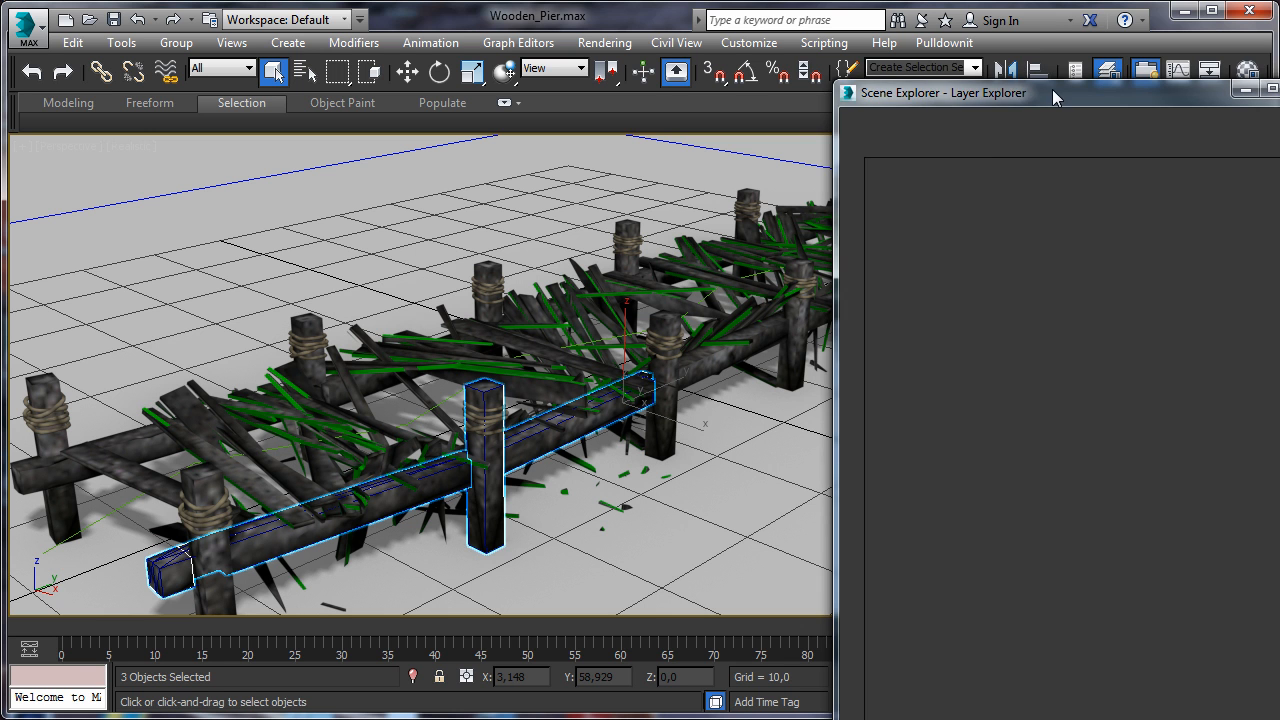
{"action": "left_click_drag", "start_coordinate": [1060, 95], "coordinate": [1020, 83]}
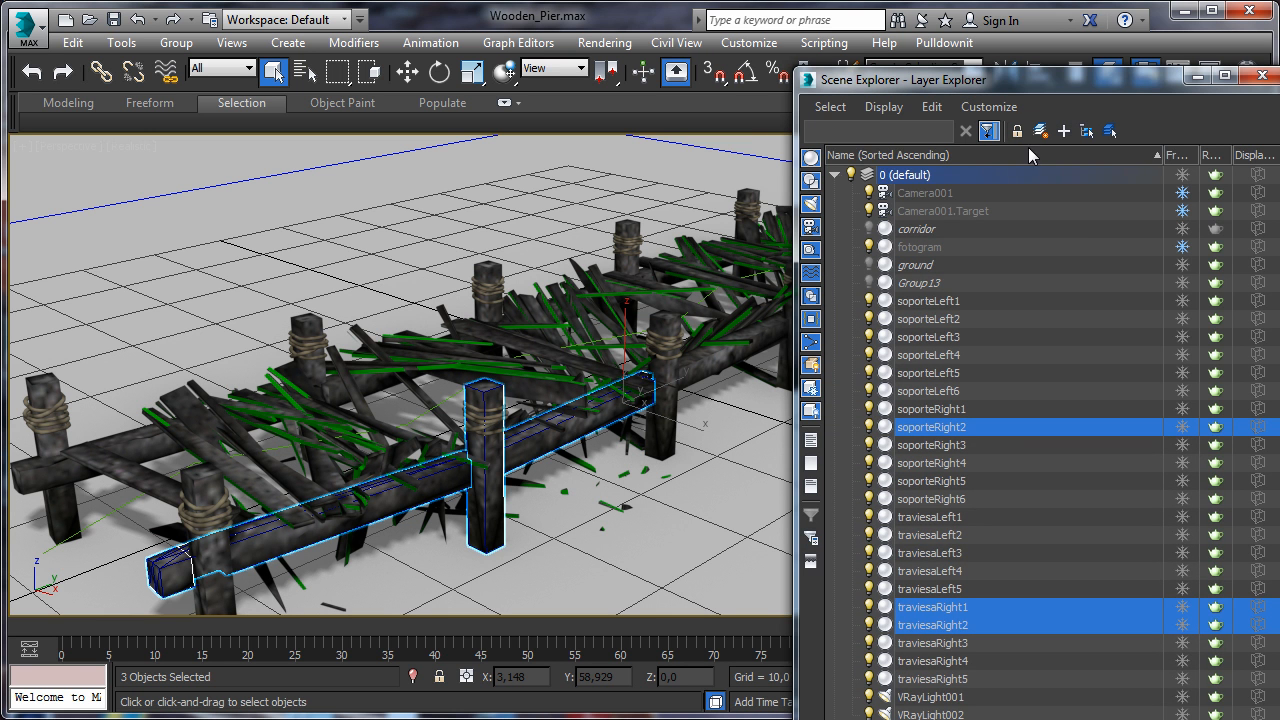
{"action": "left_click", "coordinate": [834, 175]}
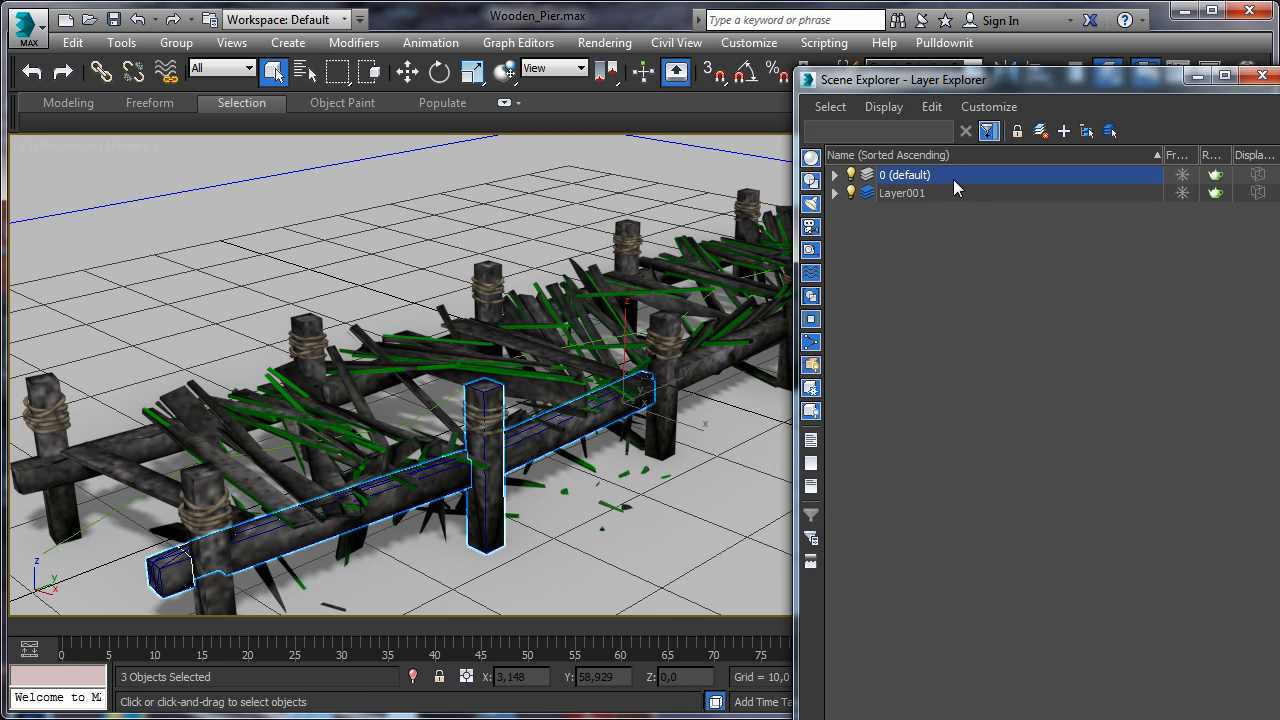
{"action": "left_click", "coordinate": [1041, 134]}
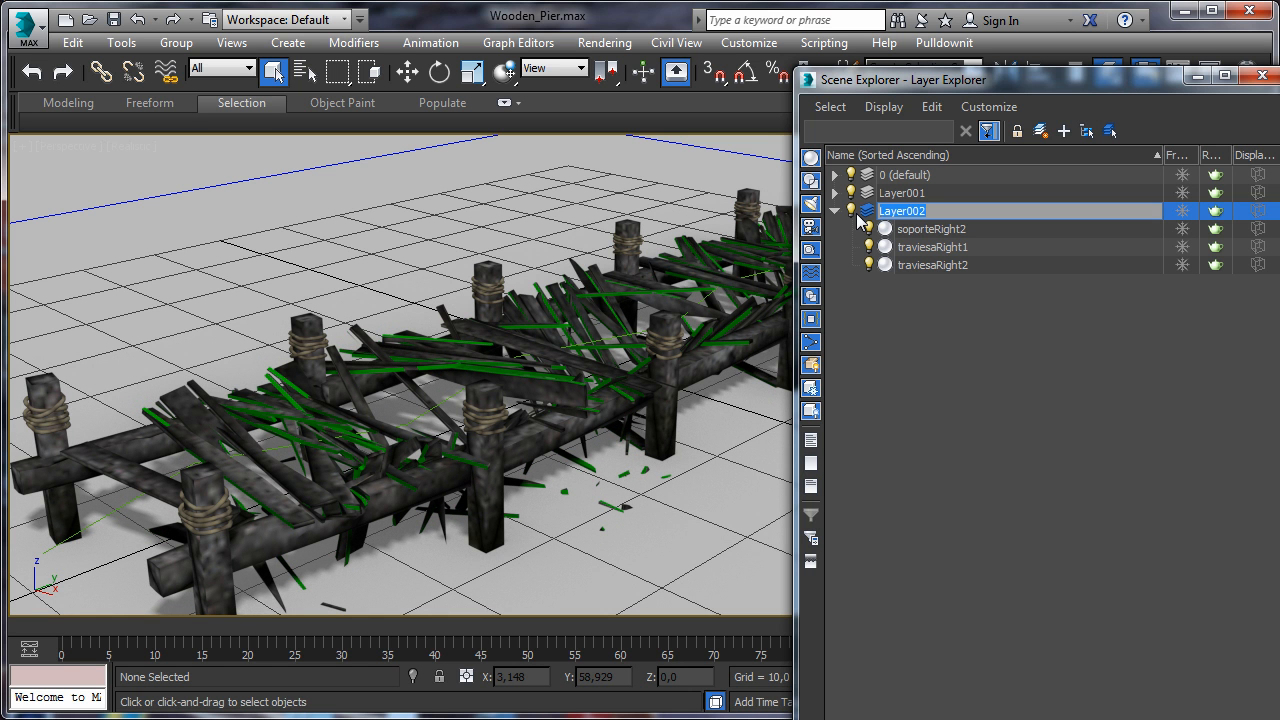
{"action": "type", "text": "beans"}
{"action": "key", "text": "Return"}
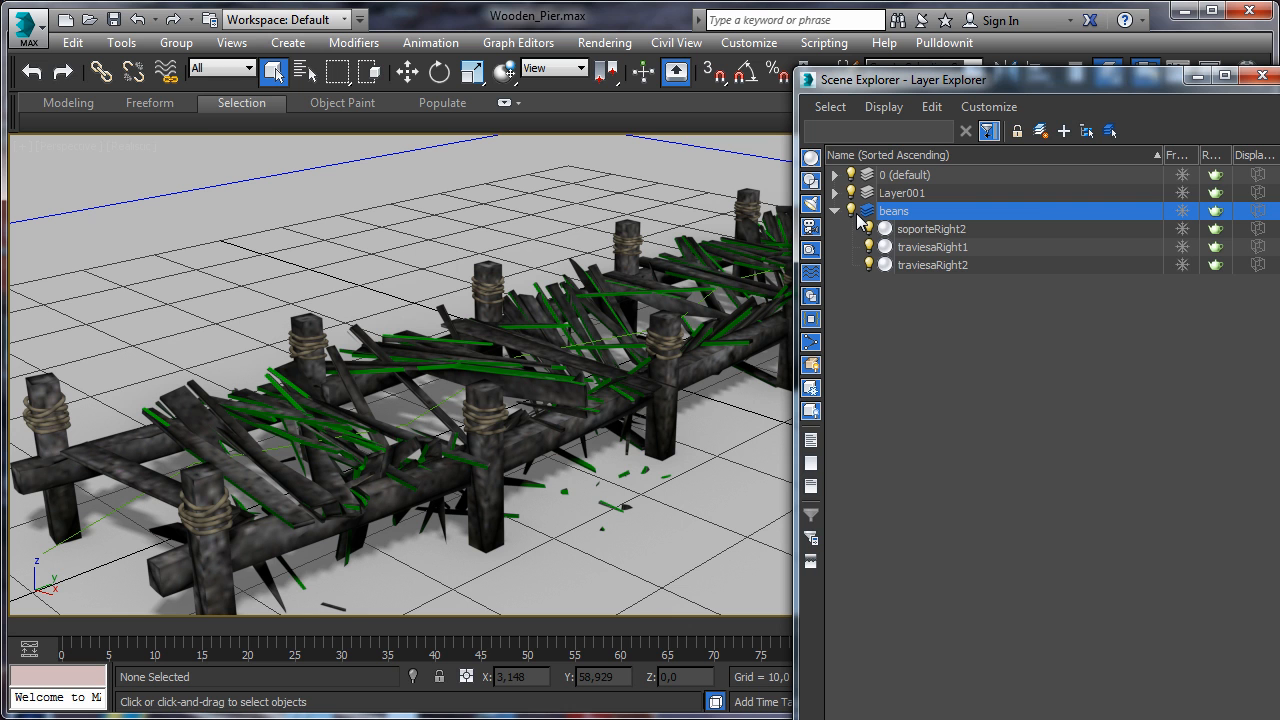
{"action": "left_click", "coordinate": [835, 211]}
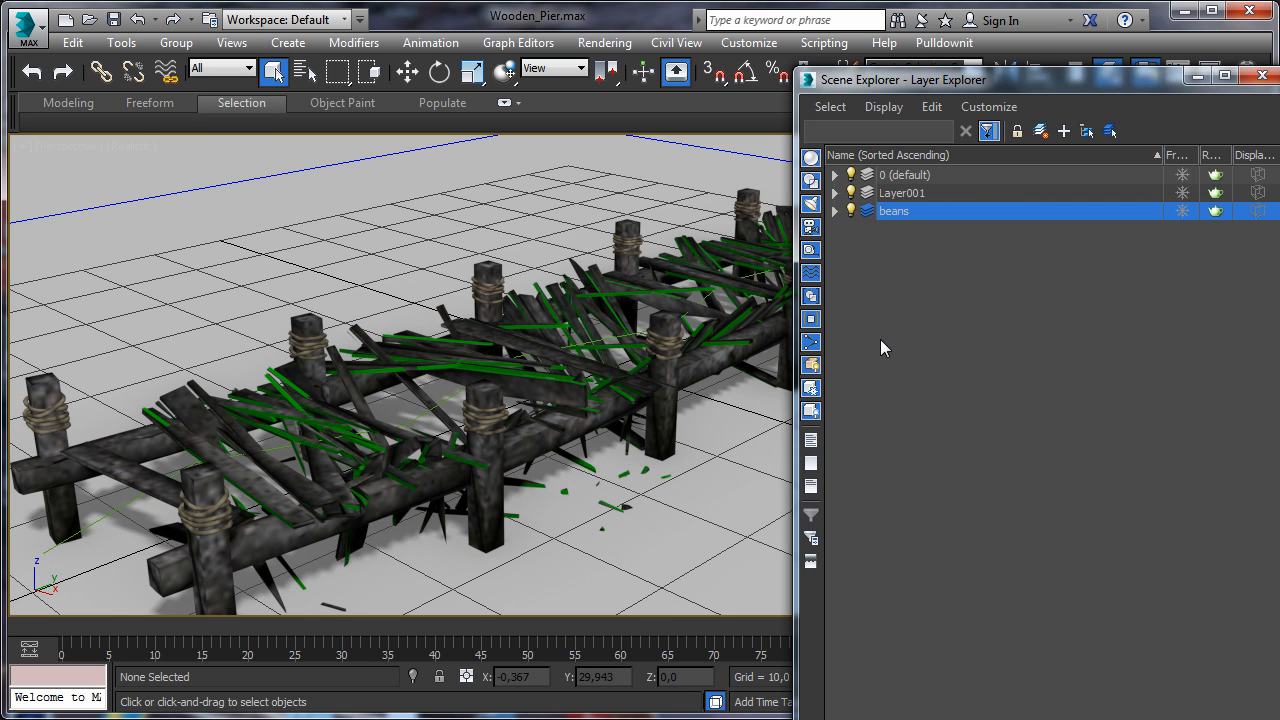
{"action": "mouse_move", "coordinate": [1030, 78]}
{"action": "left_mouse_down"}
{"action": "mouse_move", "coordinate": [1128, 52]}
{"action": "mouse_move", "coordinate": [1024, 62]}
{"action": "left_mouse_up"}
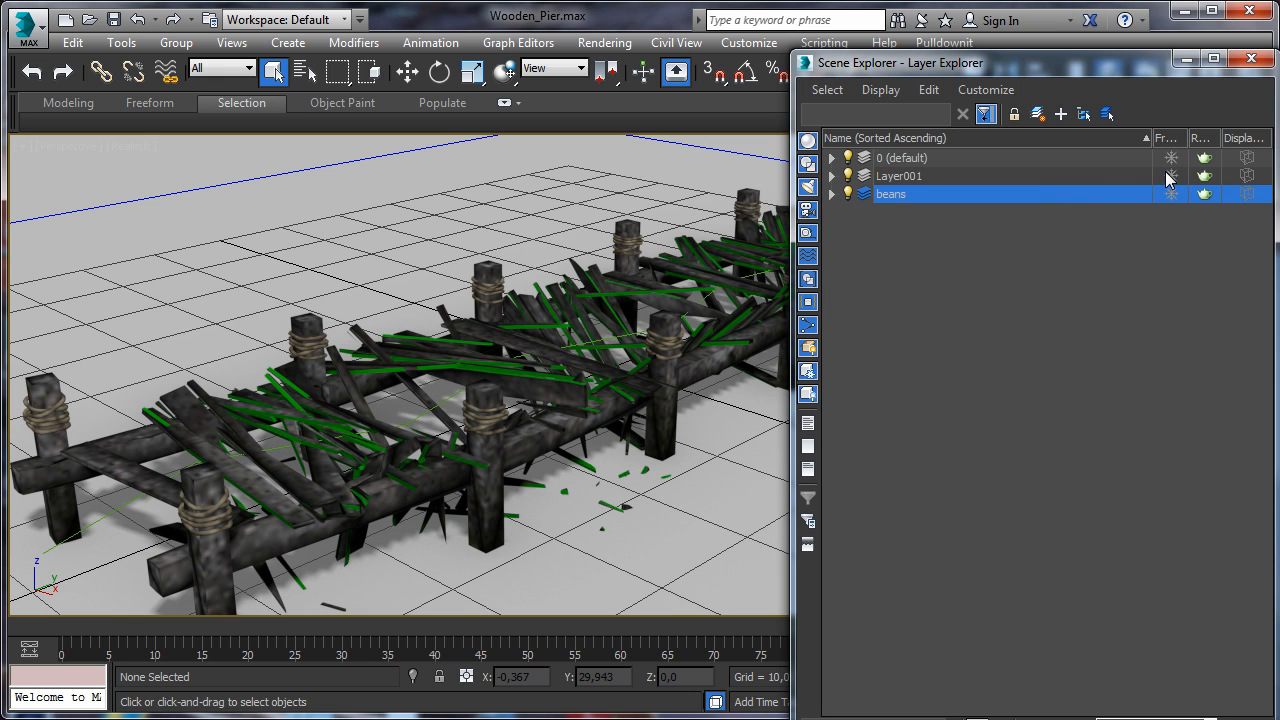
Hide the Layer001 and 0 (default) layers to isolate the beans layer, and close the layer explorer.
{"action": "left_click", "coordinate": [1245, 160]}
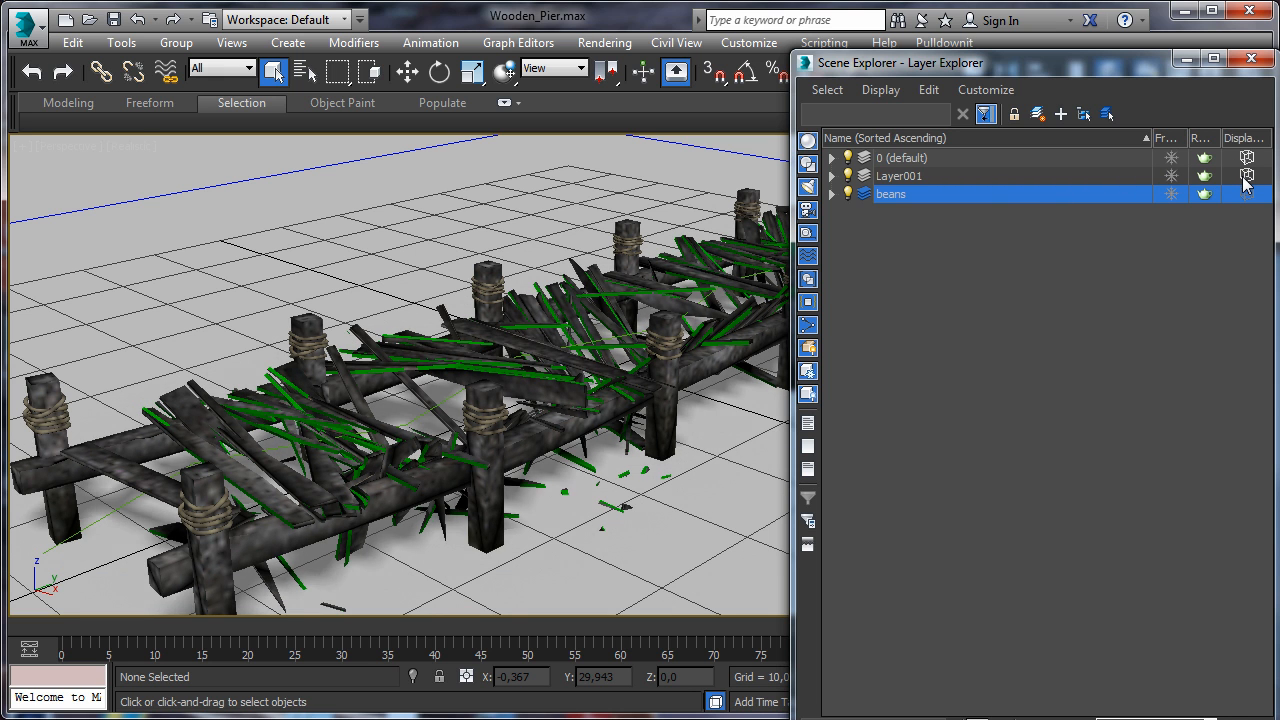
{"action": "left_click", "coordinate": [1243, 161]}
{"action": "left_click", "coordinate": [1206, 160]}
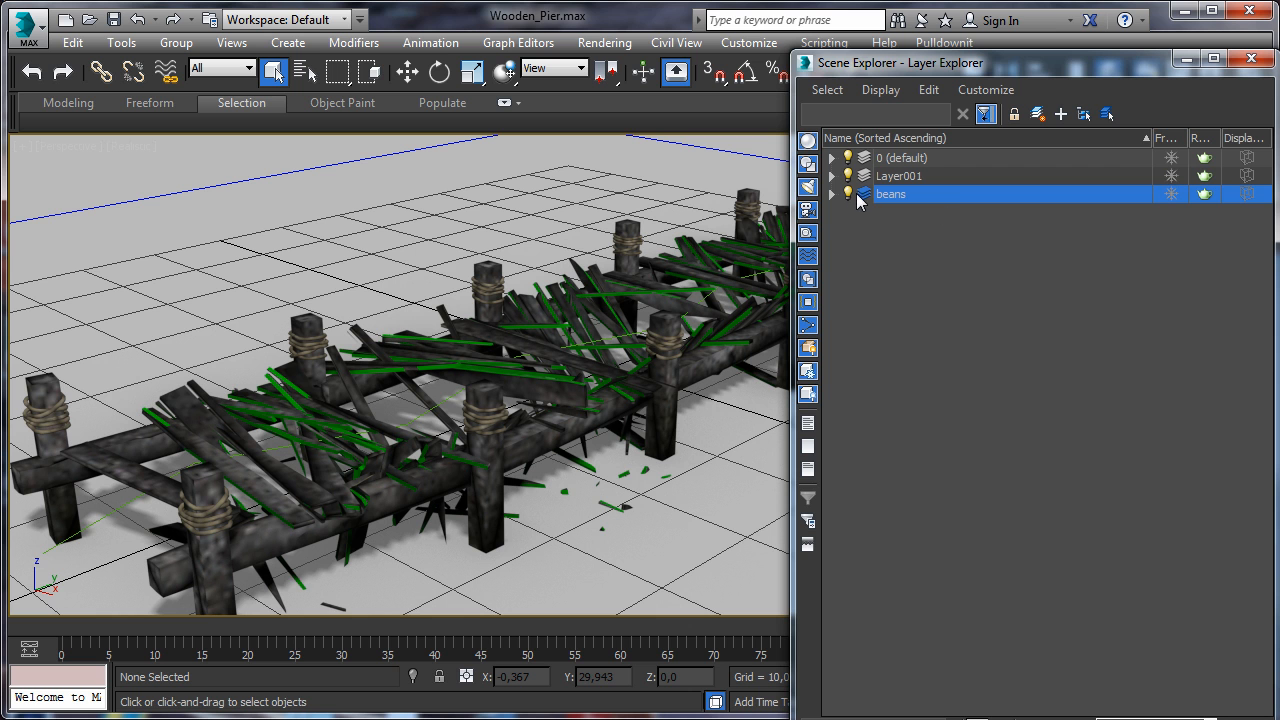
{"action": "left_click", "coordinate": [848, 176]}
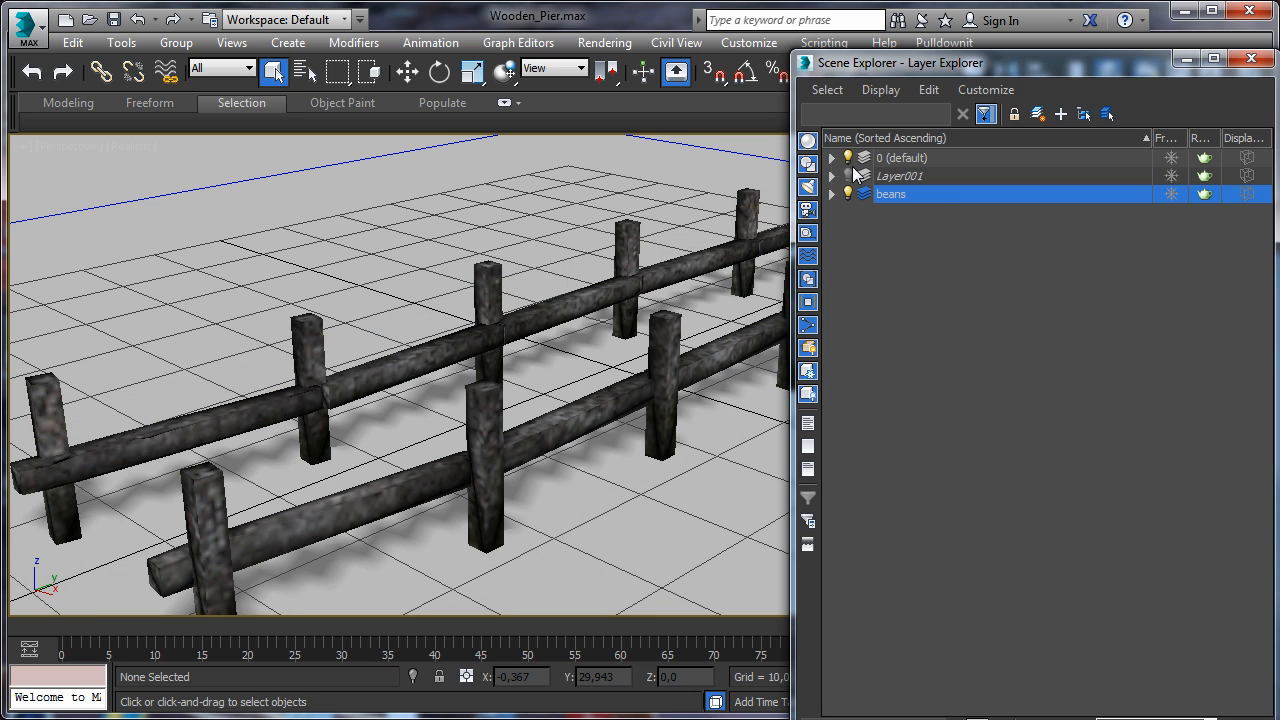
{"action": "left_click", "coordinate": [848, 158]}
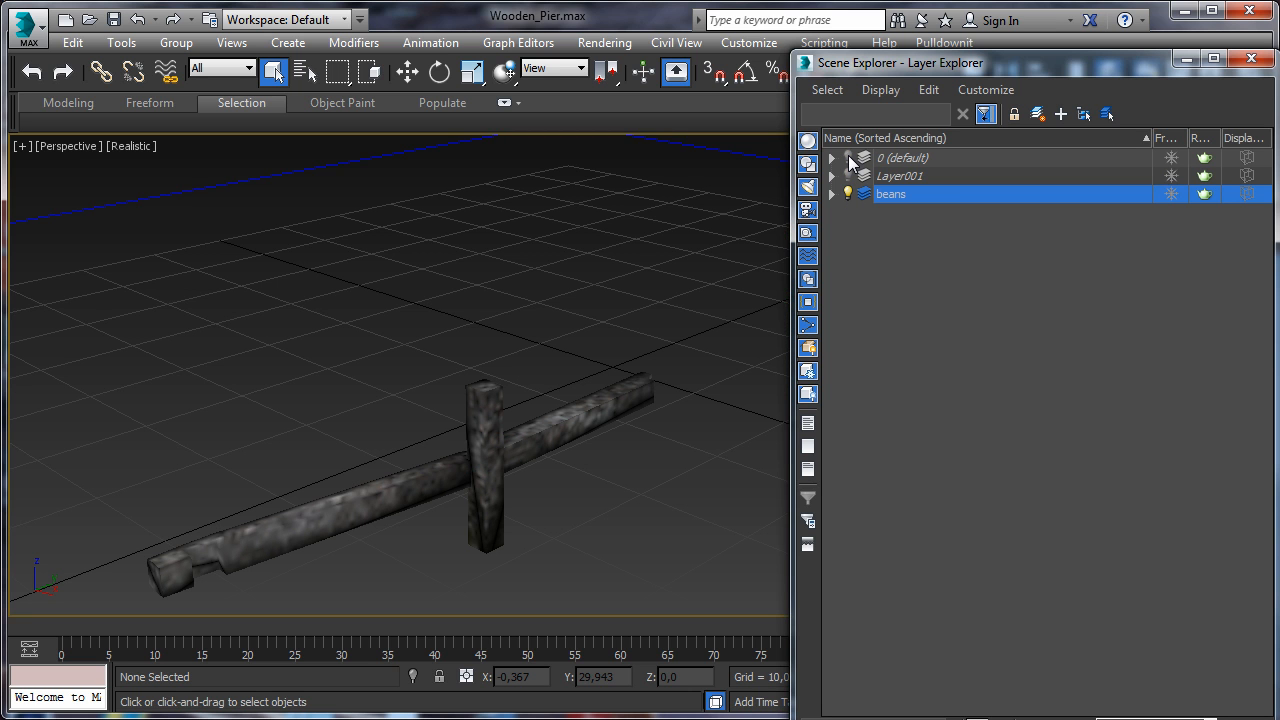
{"action": "left_click", "coordinate": [404, 478]}
{"action": "left_click", "coordinate": [491, 460]}
{"action": "left_click", "coordinate": [533, 433]}
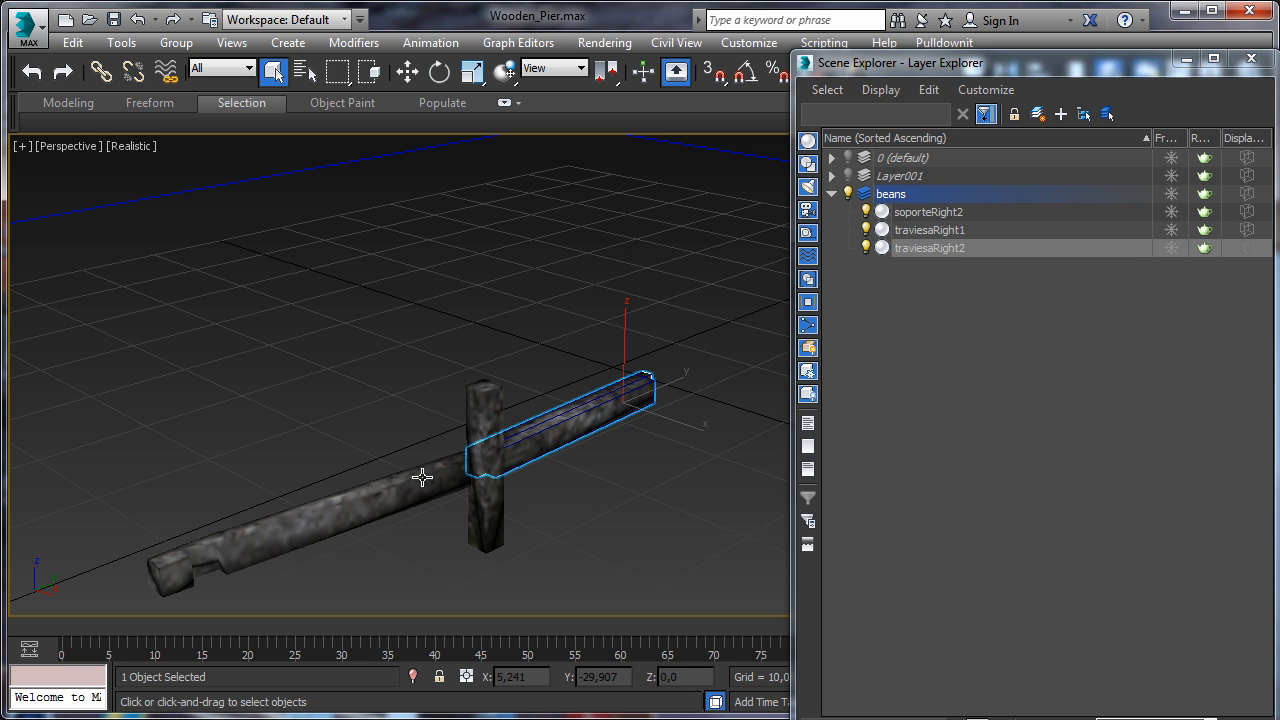
{"action": "left_click", "coordinate": [392, 488]}
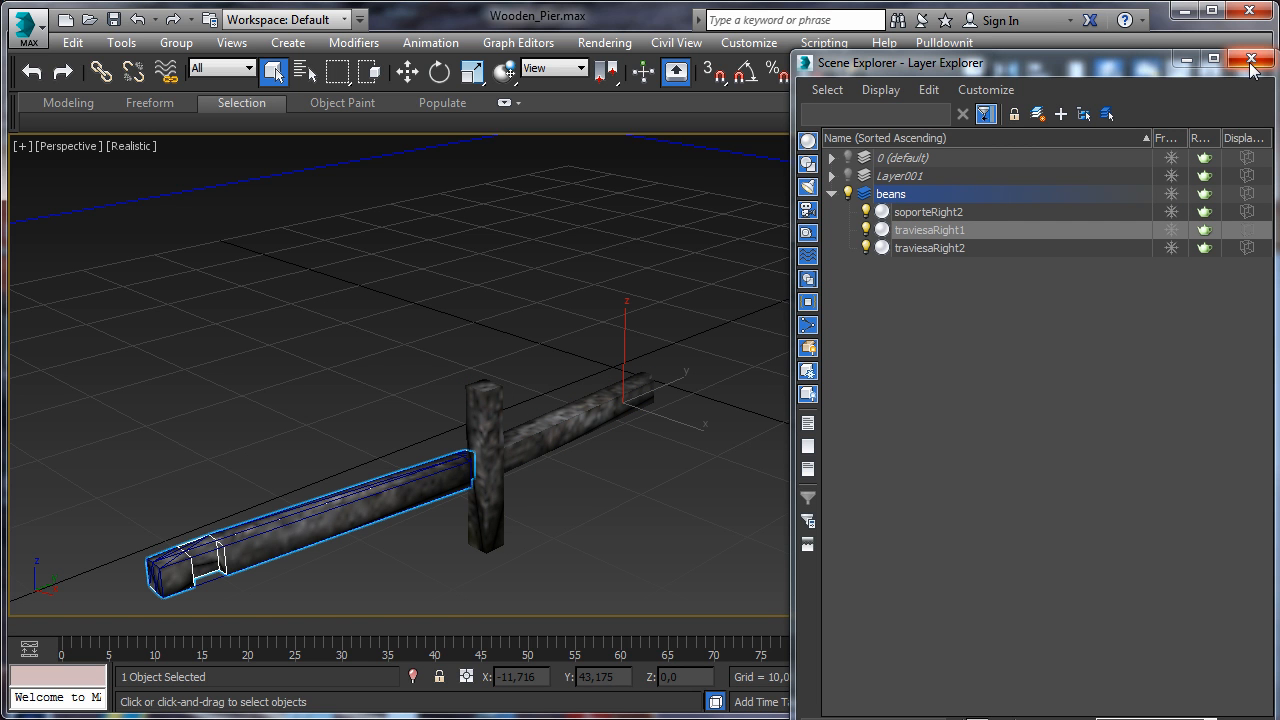
{"action": "left_click_drag", "start_coordinate": [1114, 72], "coordinate": [986, 184]}
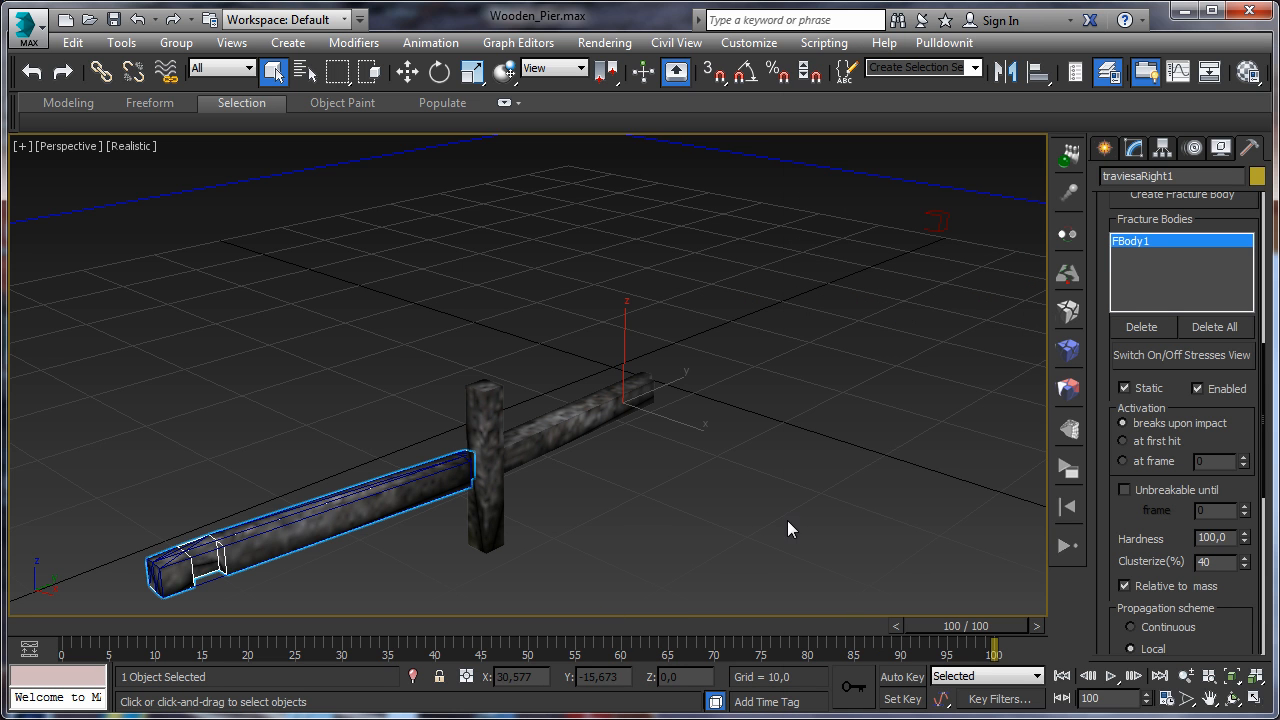
Shatter the beam traviesaRight1 into 22 shards in the Wood Splinters style with the axis set to L, previewing the cut centers first.
{"action": "left_click", "coordinate": [483, 430]}
{"action": "left_click", "coordinate": [528, 444]}
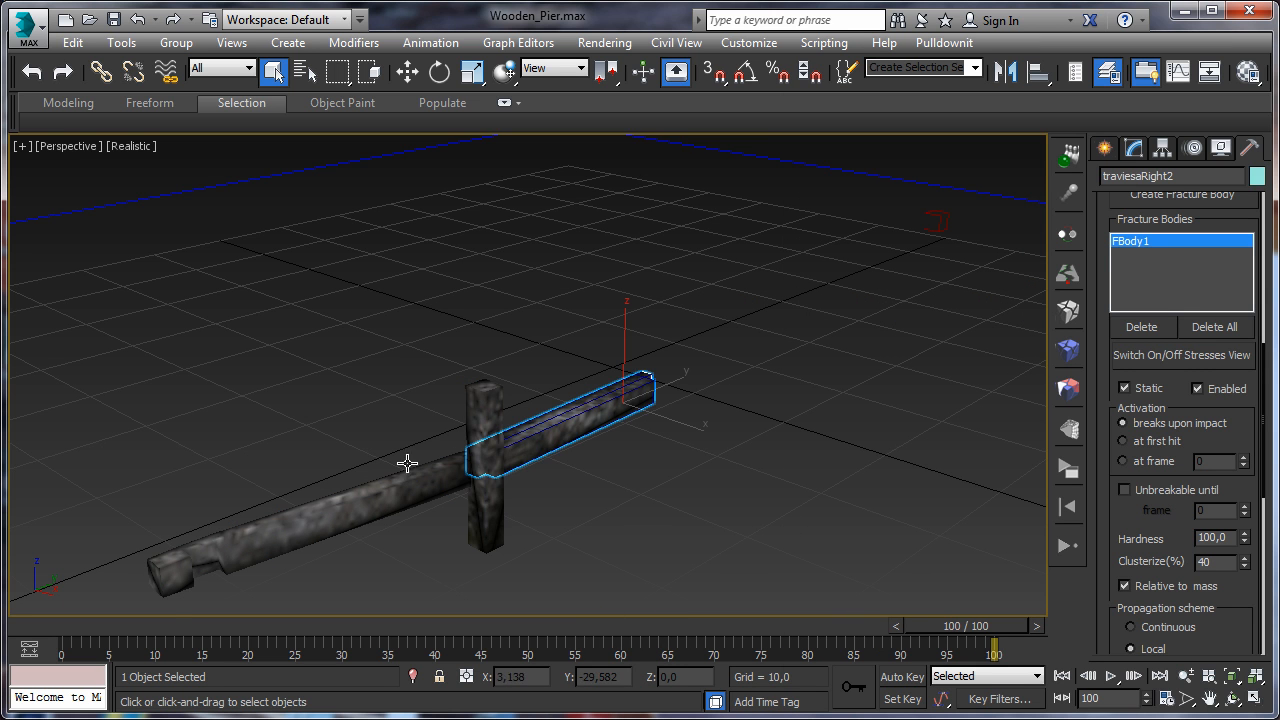
{"action": "left_click", "coordinate": [466, 463]}
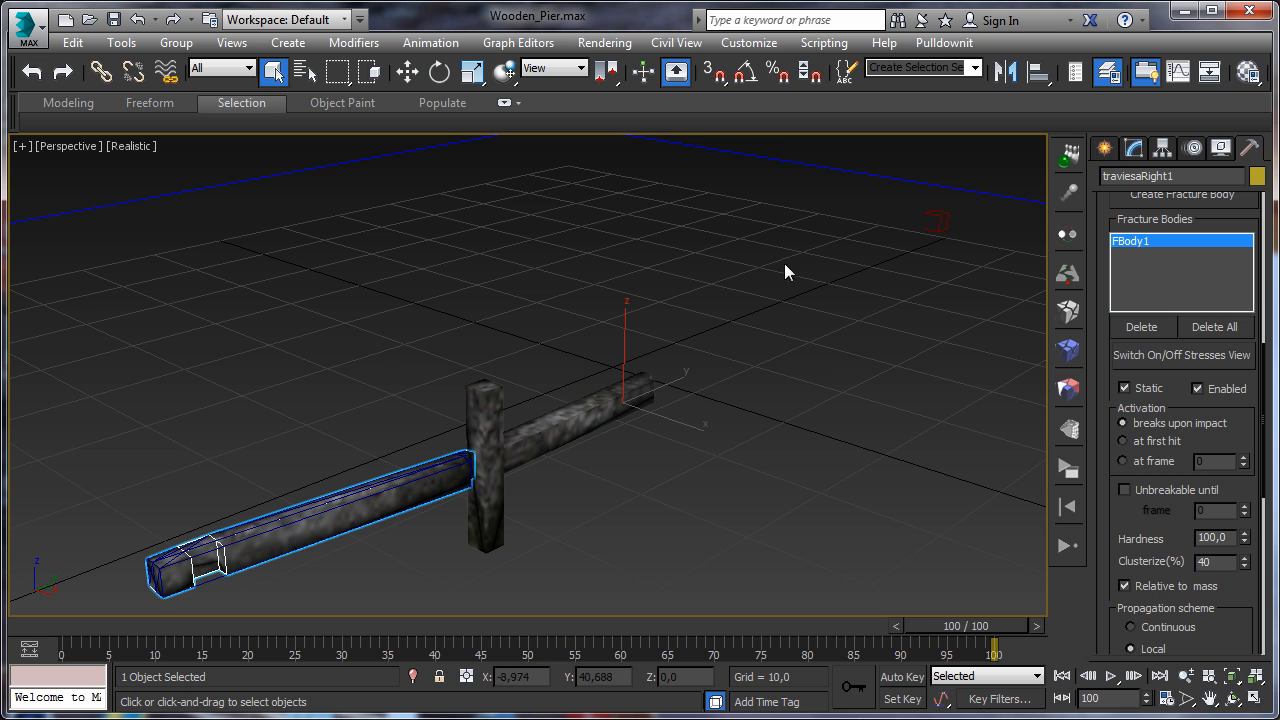
{"action": "left_click", "coordinate": [1064, 314]}
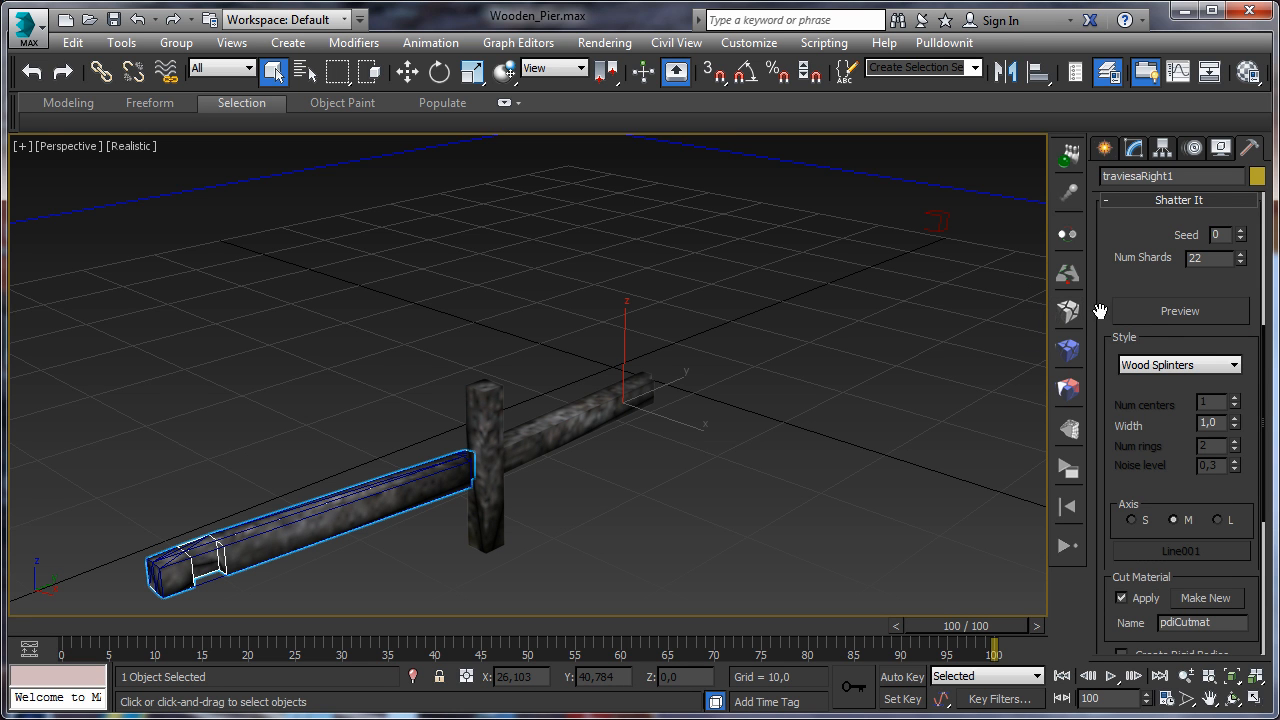
{"action": "left_click", "coordinate": [1161, 314]}
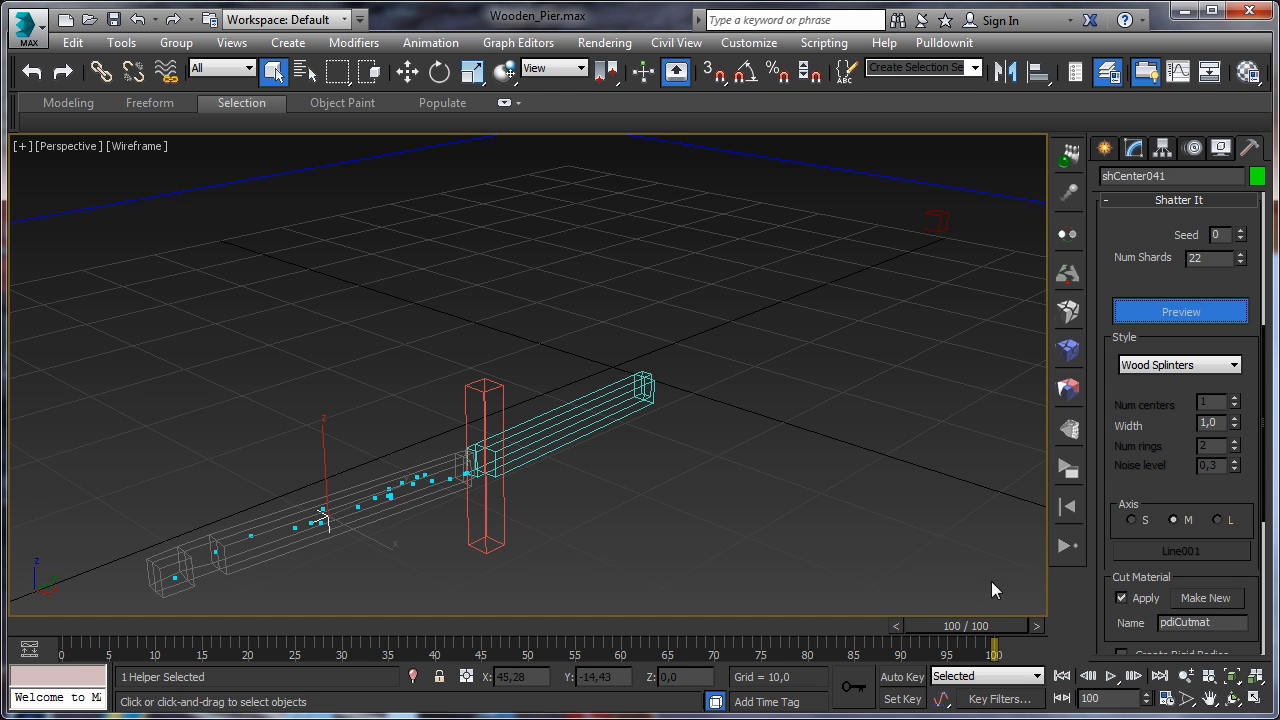
{"action": "left_click", "coordinate": [1218, 520]}
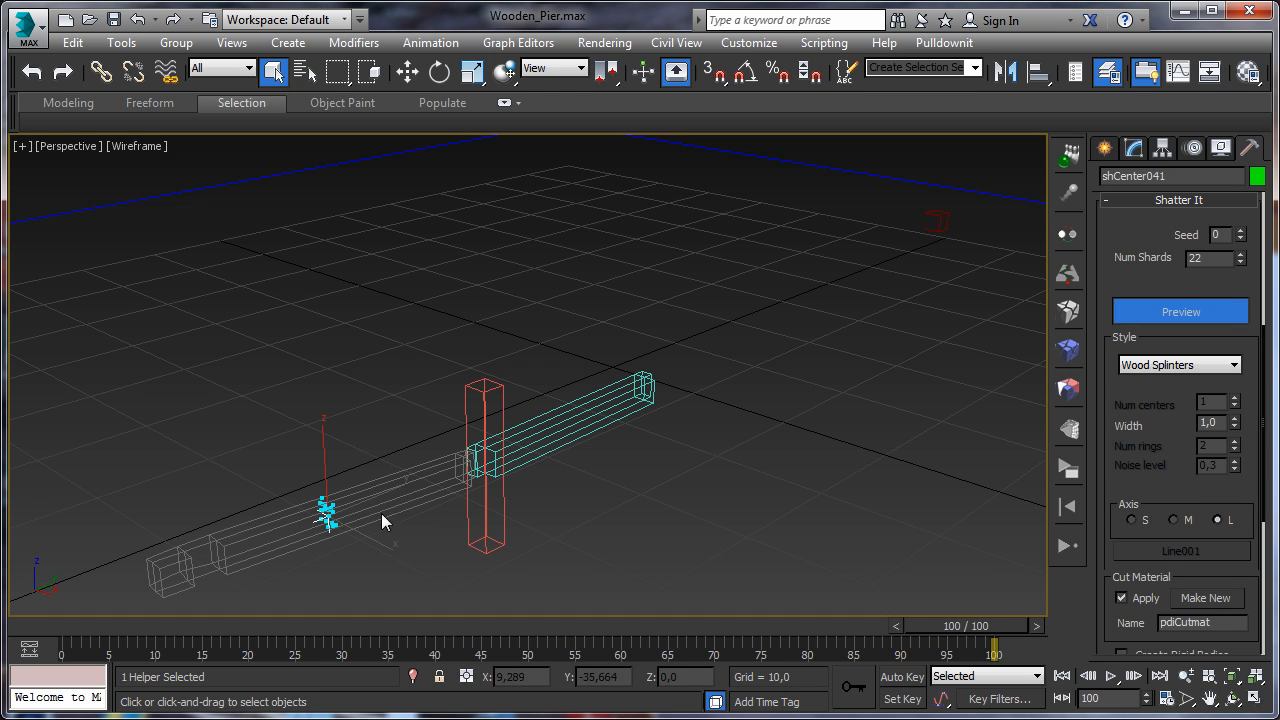
{"action": "left_click_drag", "start_coordinate": [1226, 563], "coordinate": [1197, 443]}
{"action": "left_click", "coordinate": [1180, 587]}
{"action": "key", "text": "F3"}
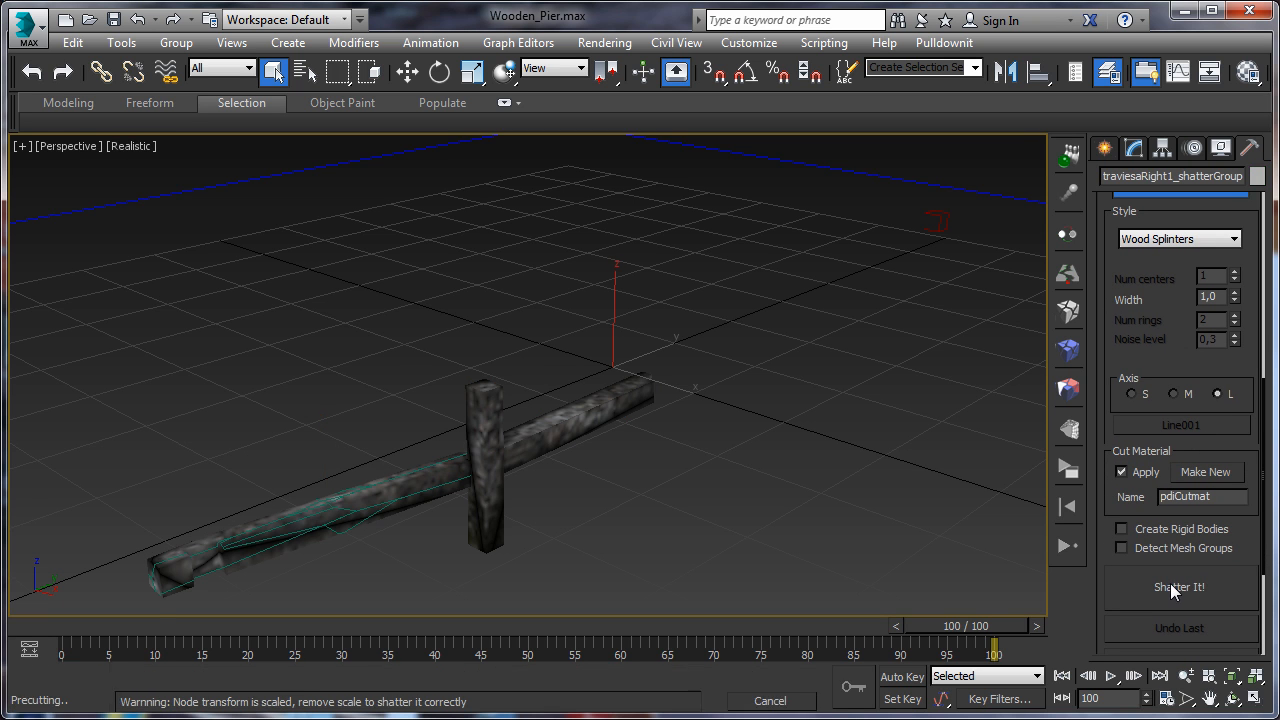
Preview and shatter the support post soporteRight2 with the same Wood Splinters settings, 22 shards on axis L.
{"action": "left_click", "coordinate": [482, 471]}
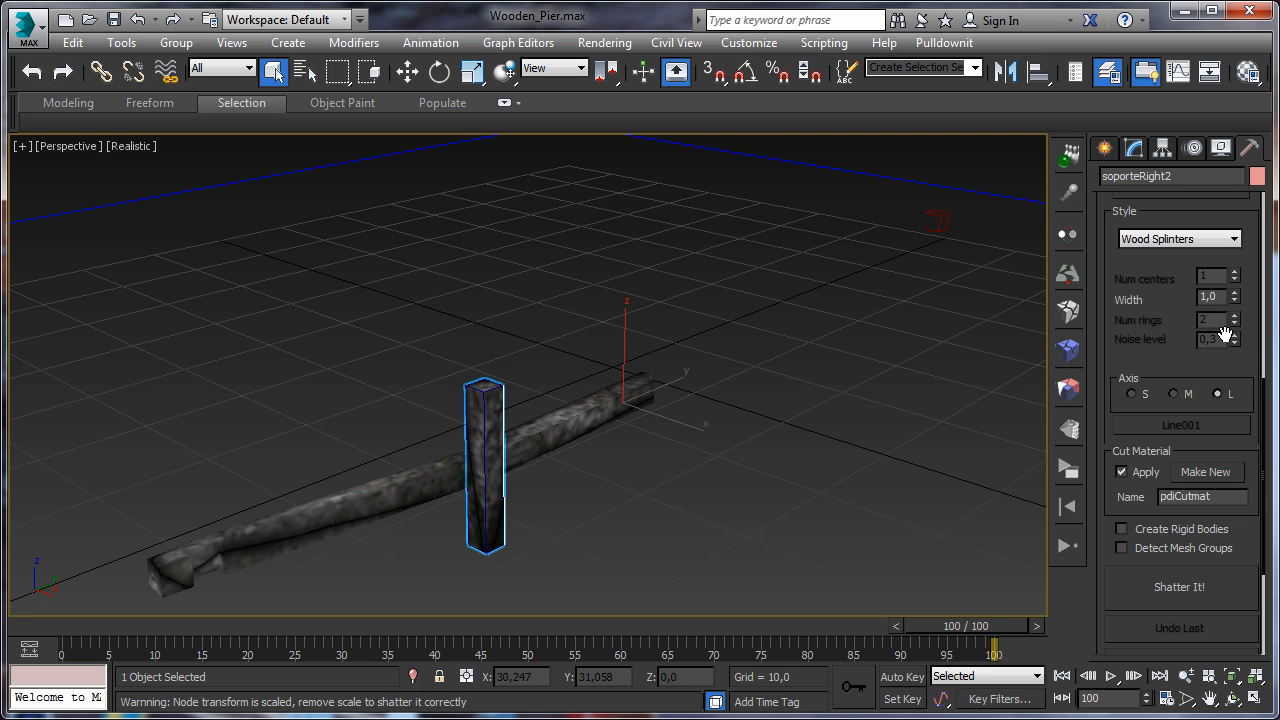
{"action": "scroll", "coordinate": [1197, 350], "scroll_direction": "up", "scroll_amount": 2}
{"action": "left_click", "coordinate": [1189, 276]}
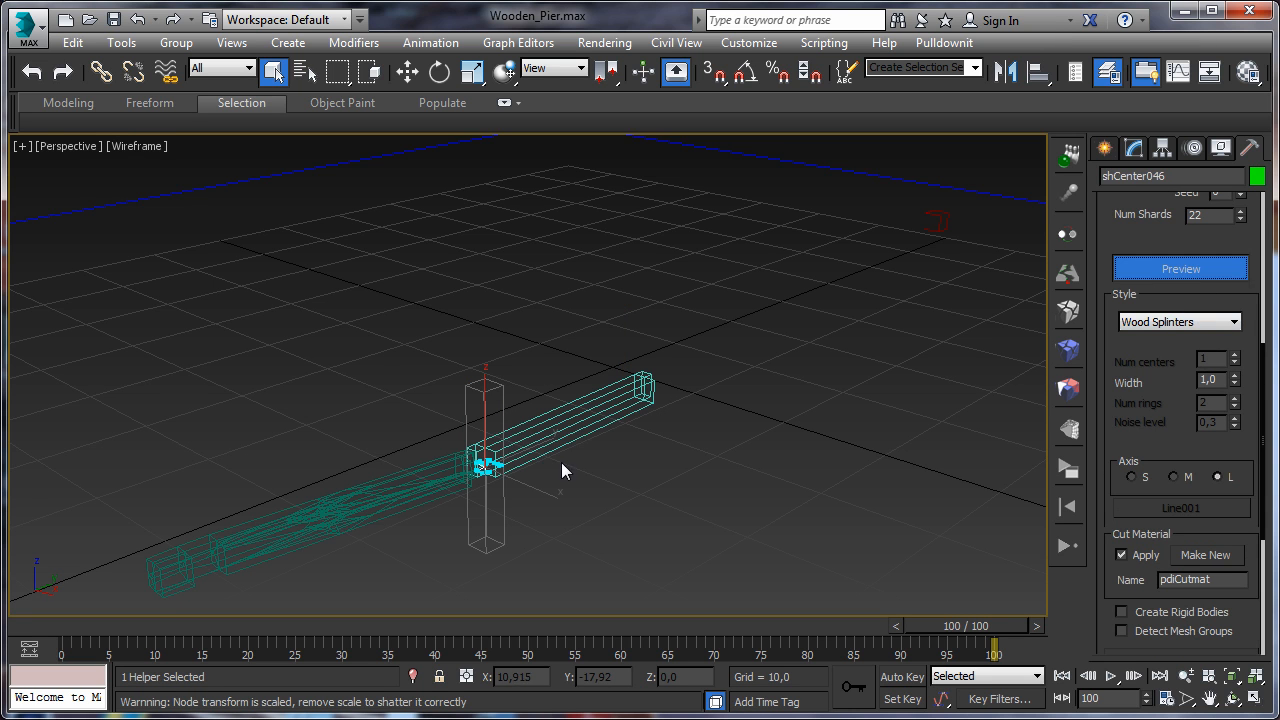
{"action": "left_click_drag", "start_coordinate": [1247, 610], "coordinate": [1240, 545]}
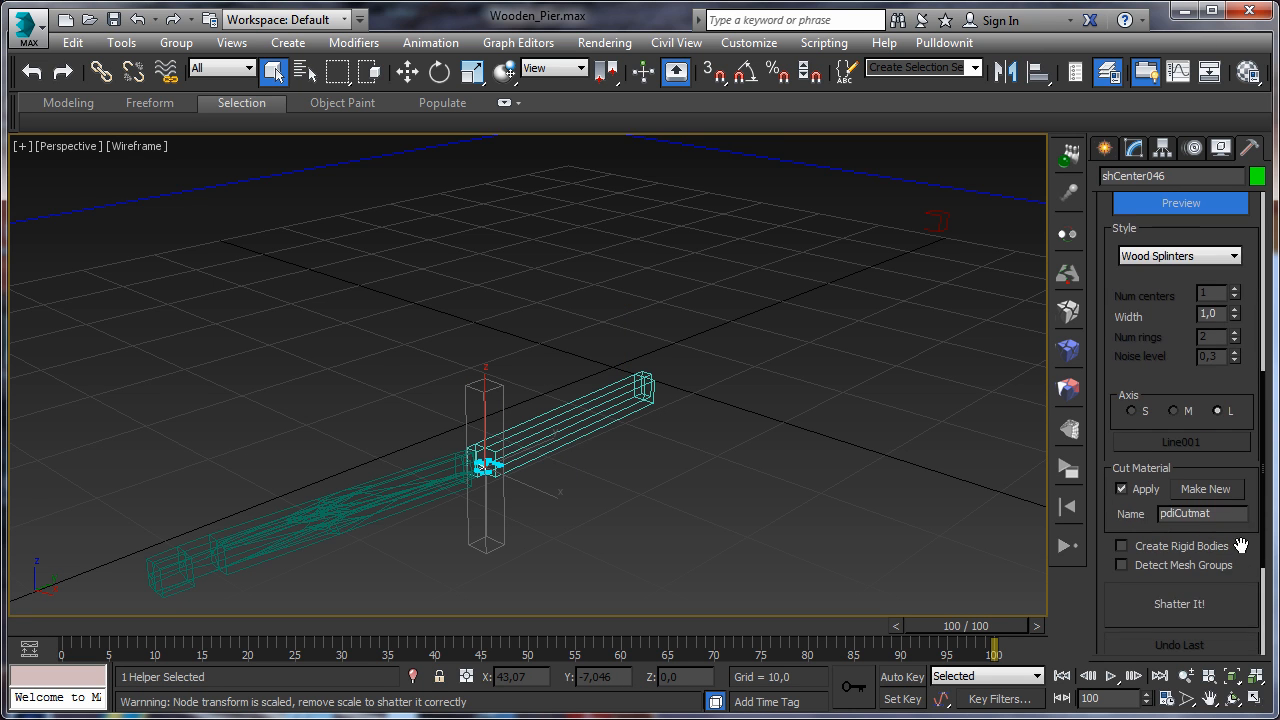
{"action": "left_click", "coordinate": [1201, 598]}
Preview and shatter the beam traviesaRight2 in the Wood Splinters style on axis L.
{"action": "left_click", "coordinate": [576, 419]}
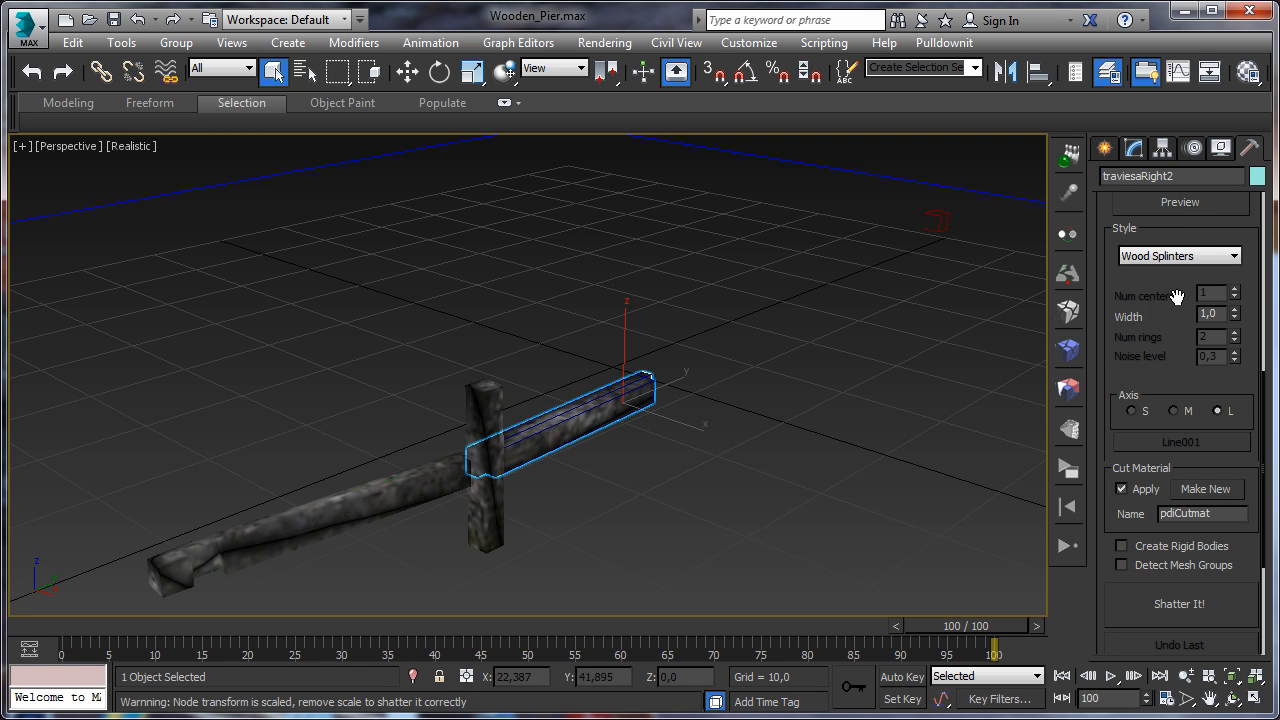
{"action": "left_click", "coordinate": [1184, 204]}
{"action": "left_click", "coordinate": [1180, 600]}
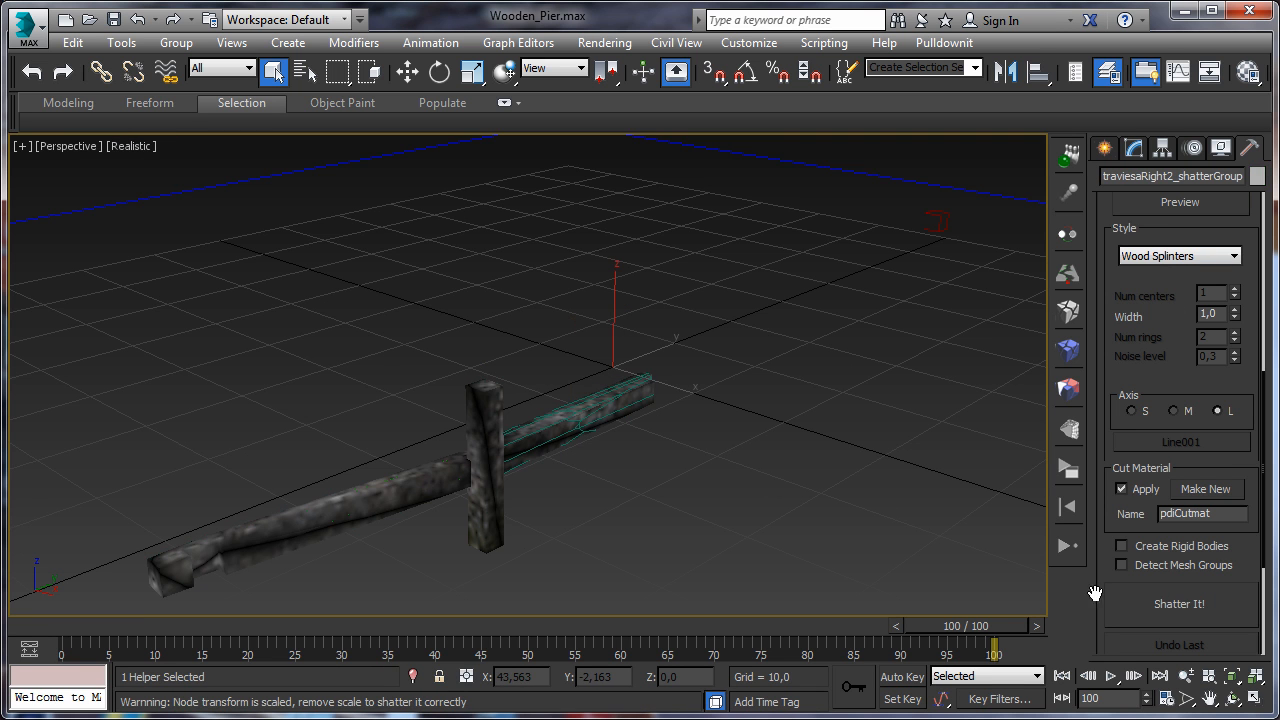
Preview the shattered beam traviesaRight2 again, move one cut center along it toward the post, and shatter the beam in the Wood Splinters style.
{"action": "left_click", "coordinate": [485, 477]}
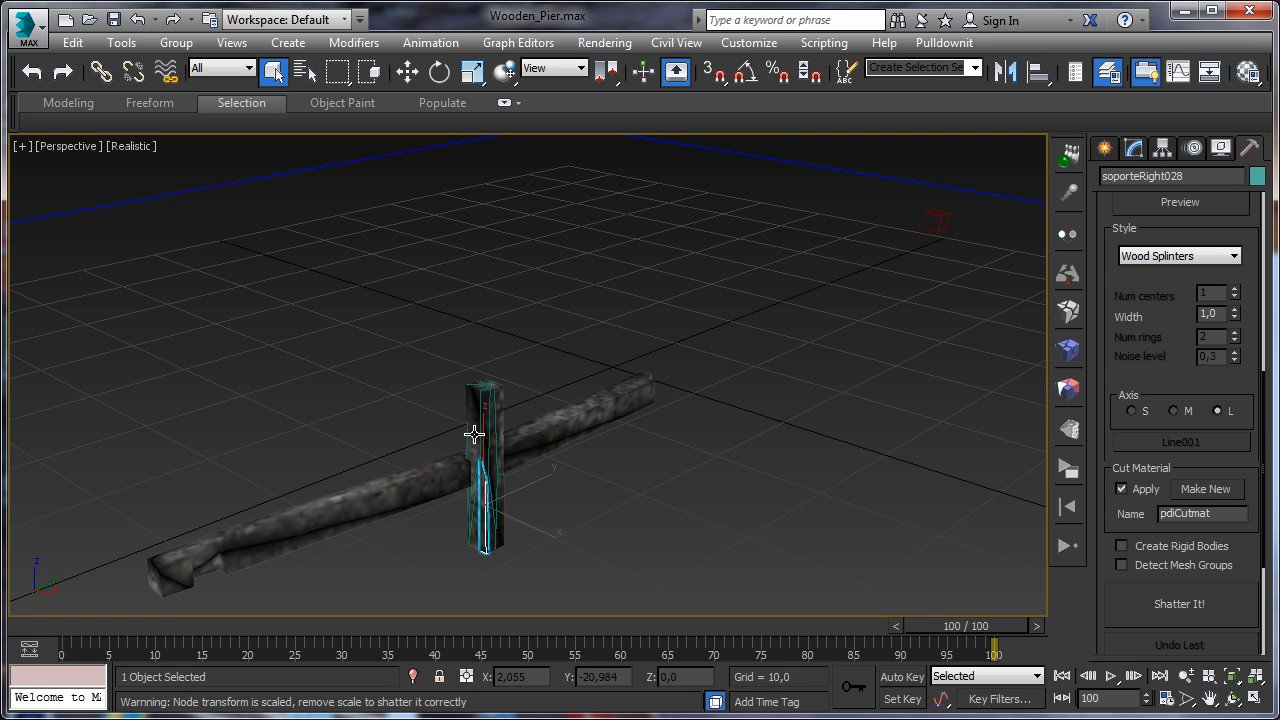
{"action": "left_click", "coordinate": [406, 486]}
{"action": "left_click", "coordinate": [300, 508]}
{"action": "left_click", "coordinate": [562, 436]}
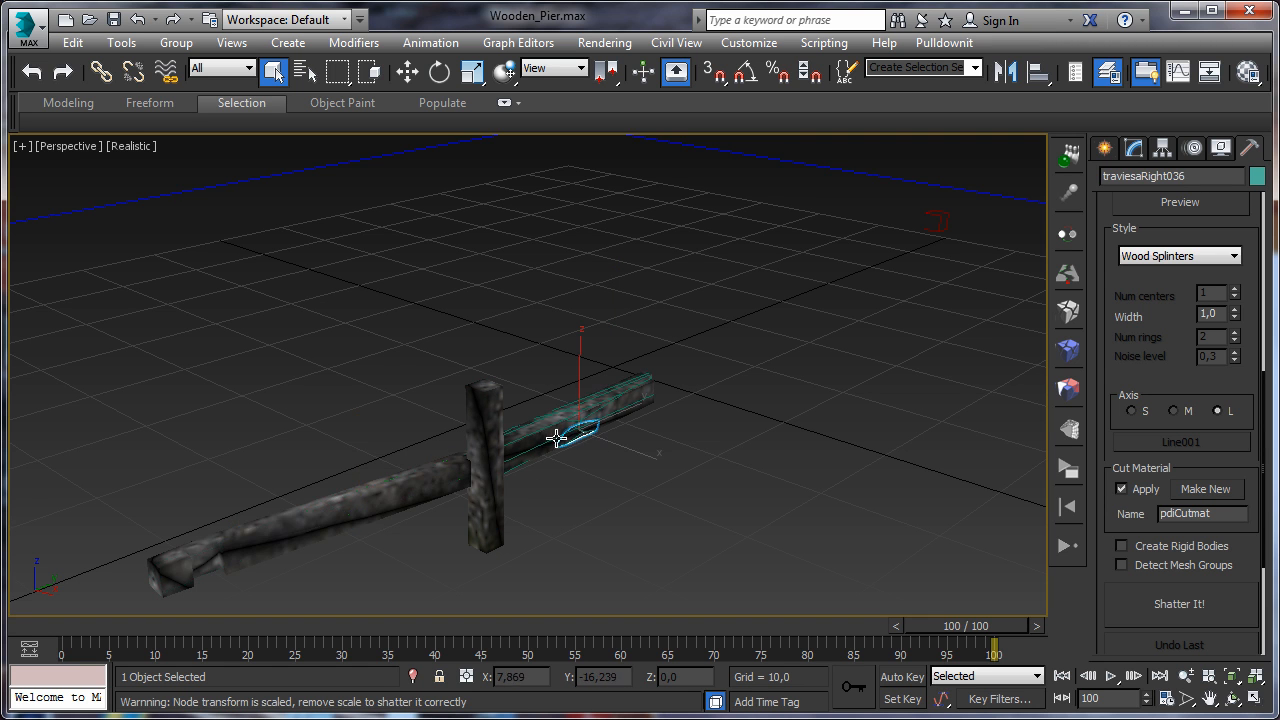
{"action": "left_click", "coordinate": [1186, 201]}
{"action": "left_click", "coordinate": [407, 71]}
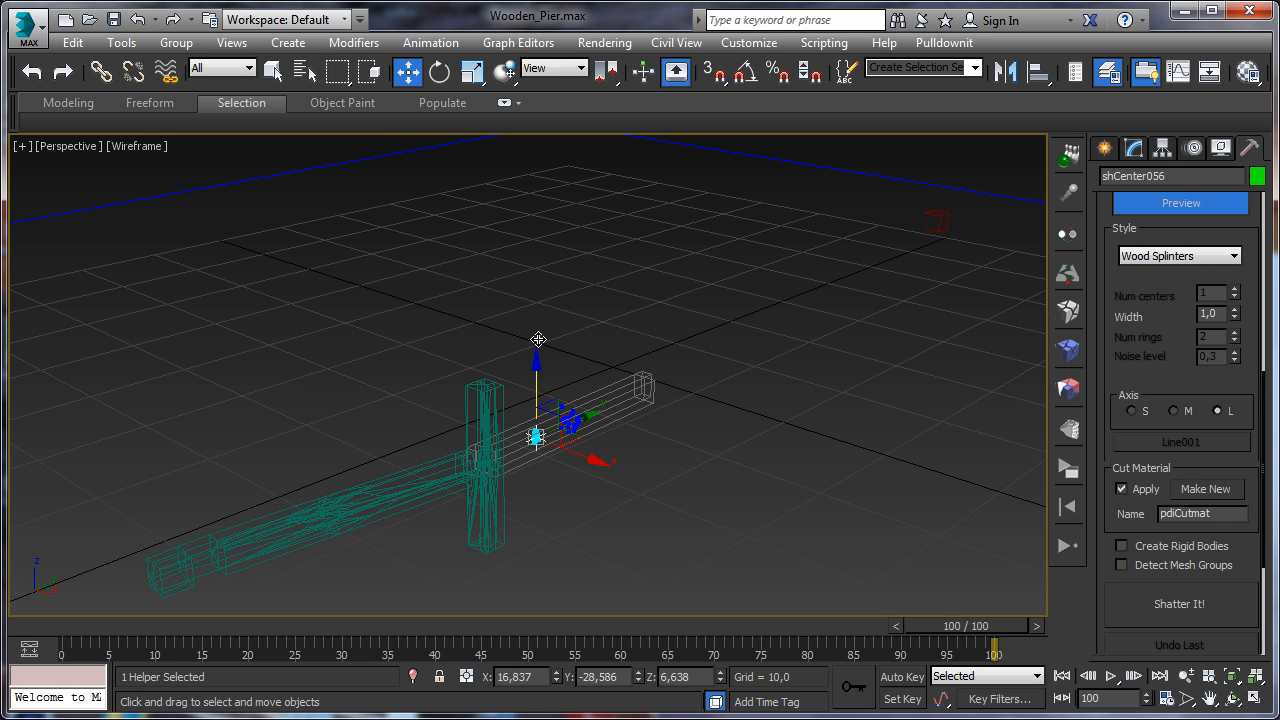
{"action": "left_click_drag", "start_coordinate": [588, 414], "coordinate": [560, 491]}
{"action": "left_click", "coordinate": [1180, 604]}
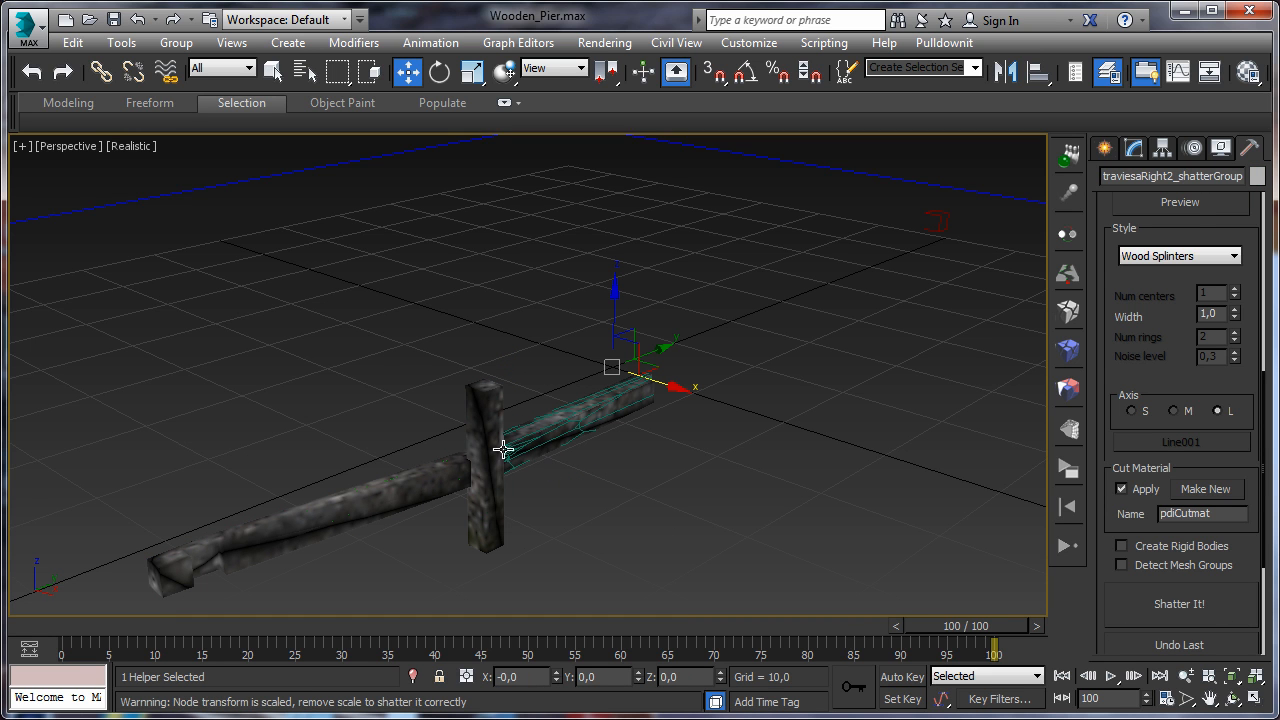
Preview the middle support post, shift one cut center slightly, set the splinter width to 2,0, and shatter the post on axis L.
{"action": "left_click", "coordinate": [490, 473]}
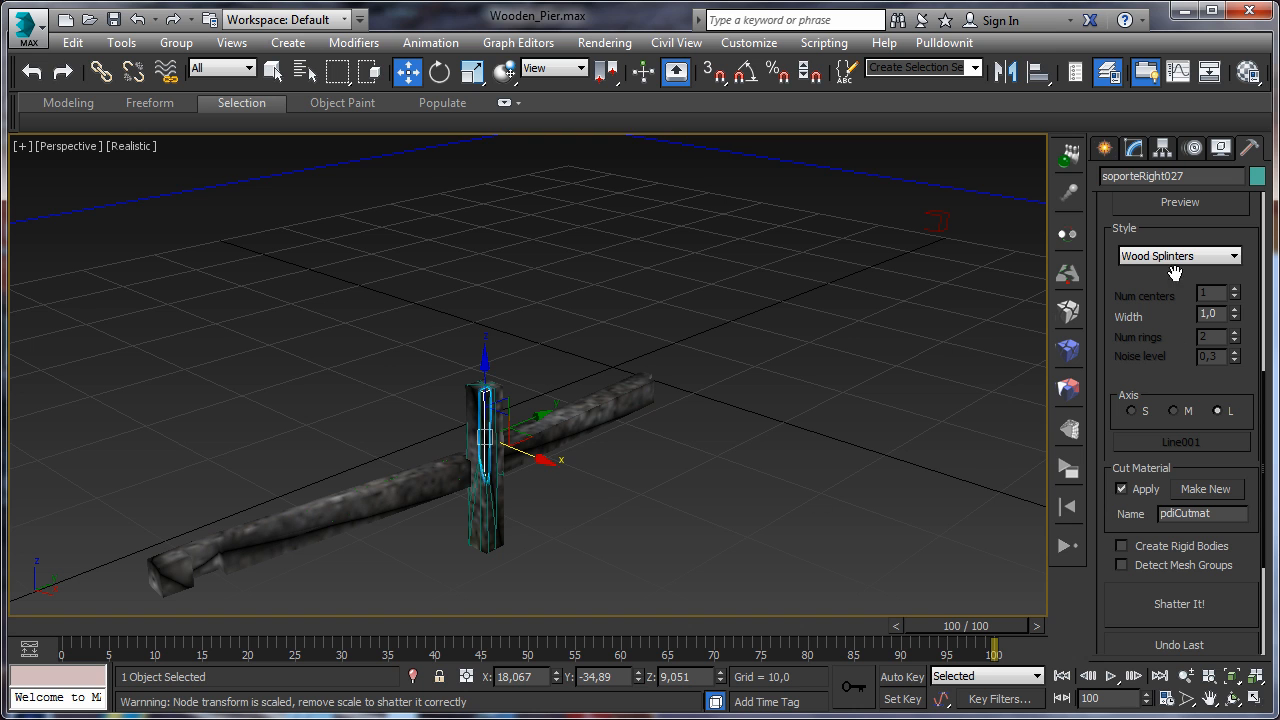
{"action": "left_click", "coordinate": [1212, 206]}
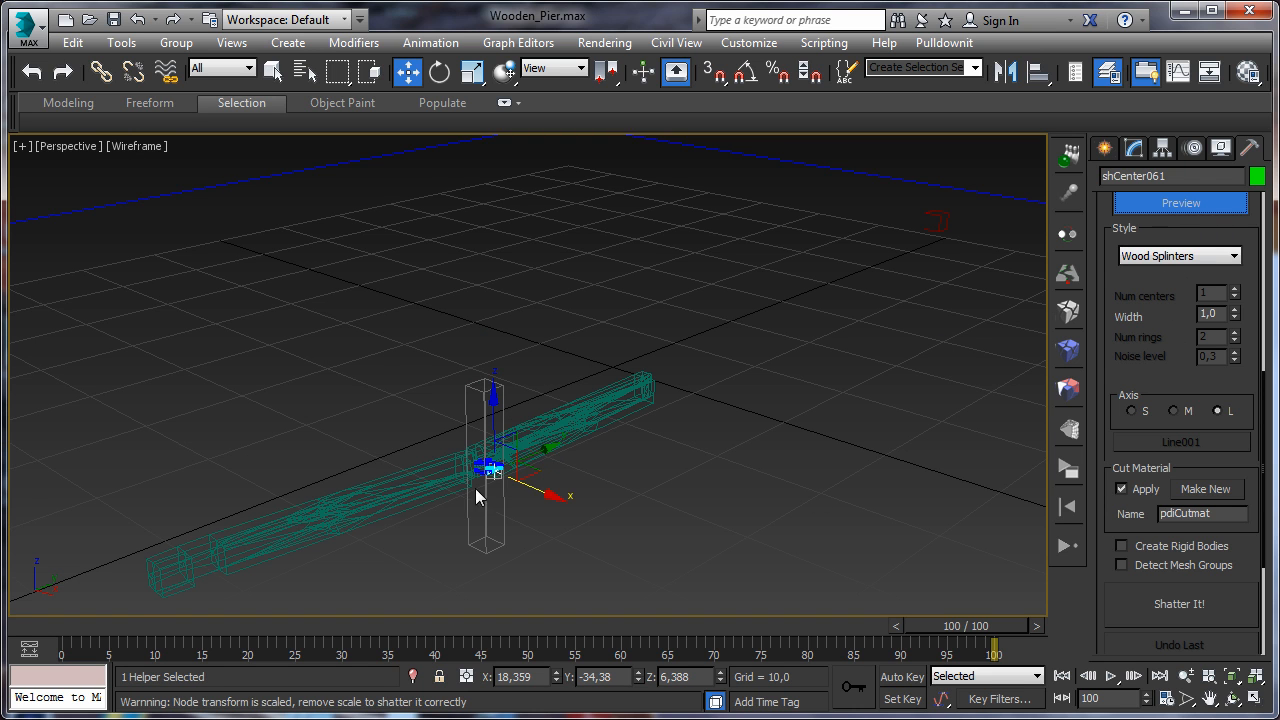
{"action": "left_click_drag", "start_coordinate": [548, 447], "coordinate": [534, 453]}
{"action": "left_click_drag", "start_coordinate": [1236, 316], "coordinate": [1268, 185]}
{"action": "left_click", "coordinate": [1182, 606]}
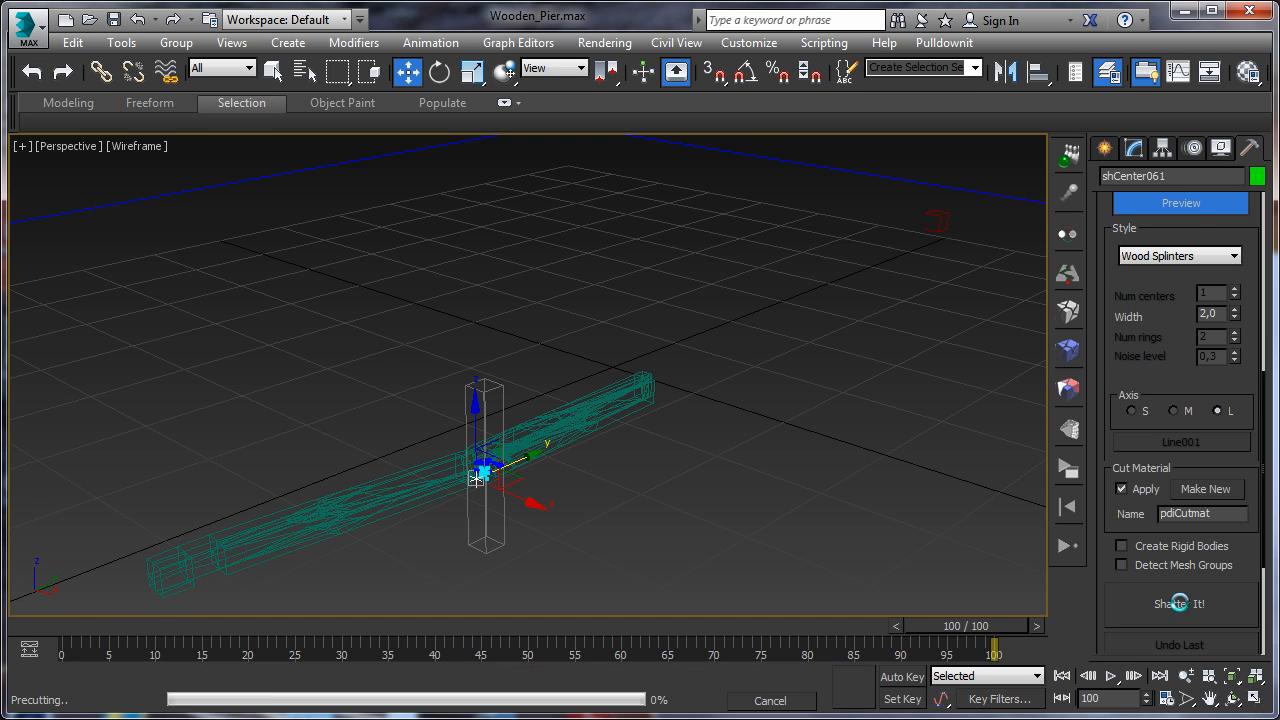
Preview the beam traviesaRight1, move one cut center to its end beside the post, shatter it, and select one of its shards.
{"action": "left_click", "coordinate": [451, 476]}
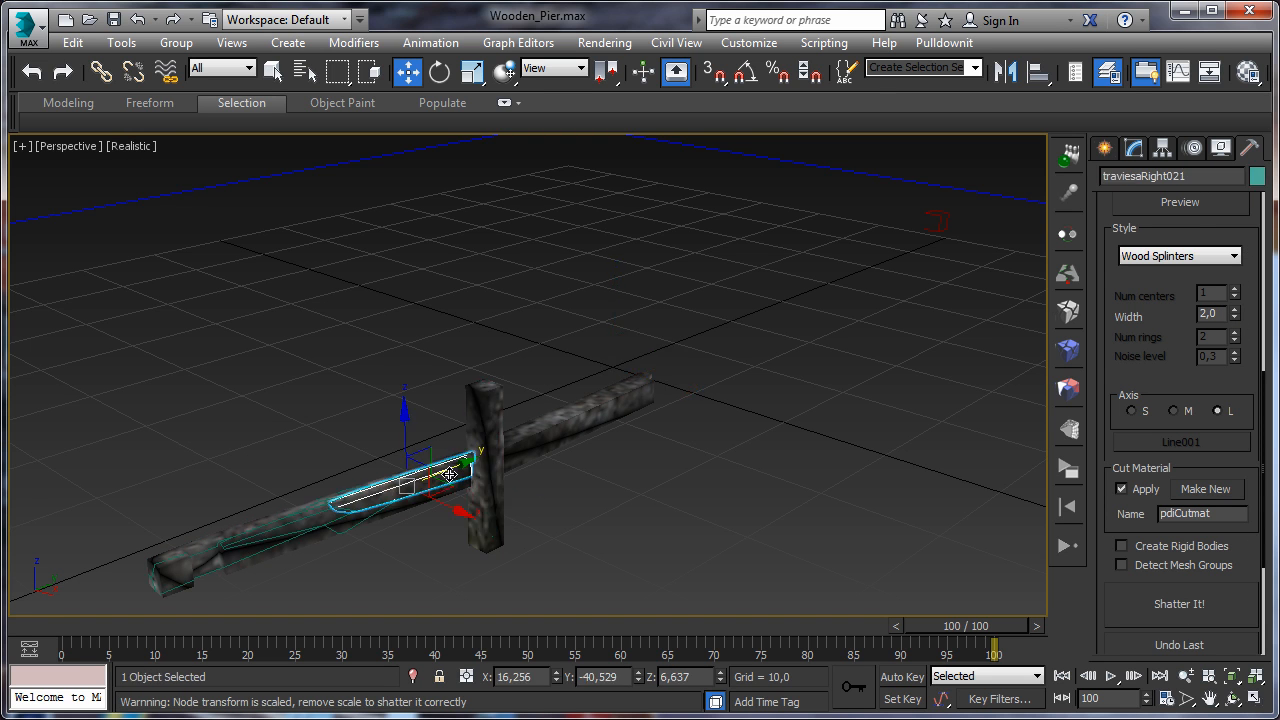
{"action": "left_click", "coordinate": [1234, 206]}
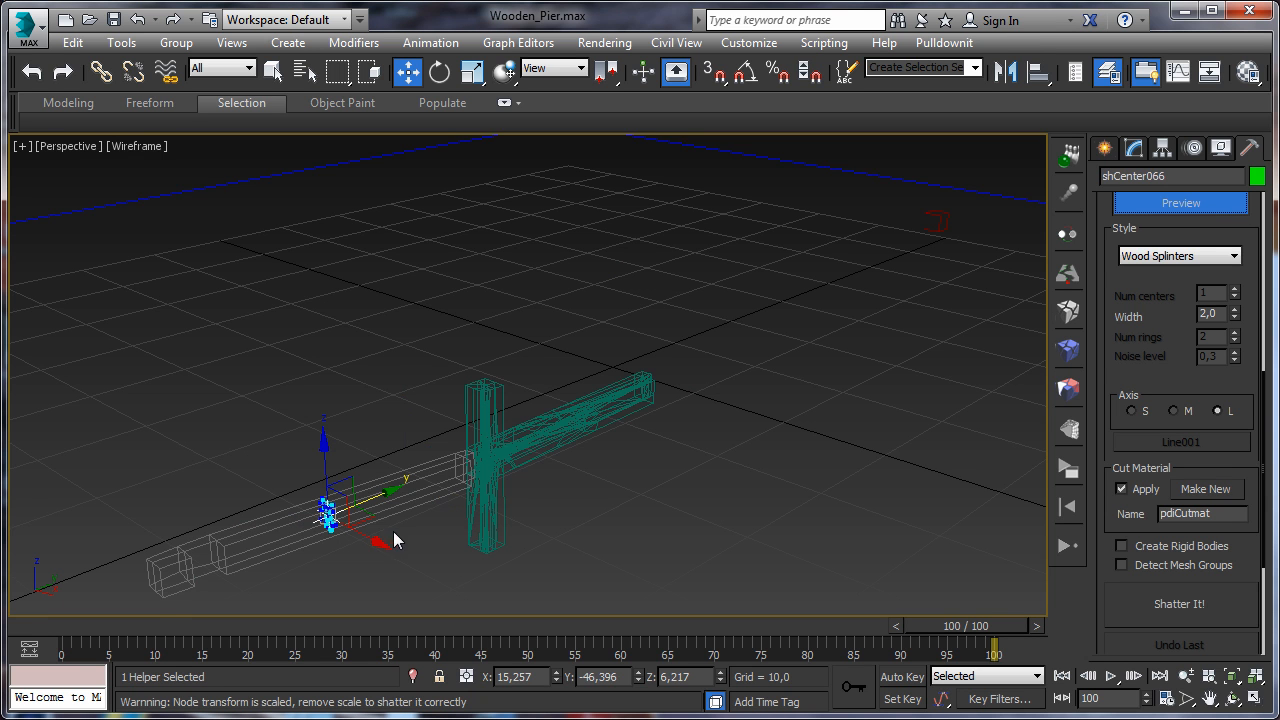
{"action": "left_click_drag", "start_coordinate": [376, 492], "coordinate": [517, 497]}
{"action": "left_click", "coordinate": [1153, 600]}
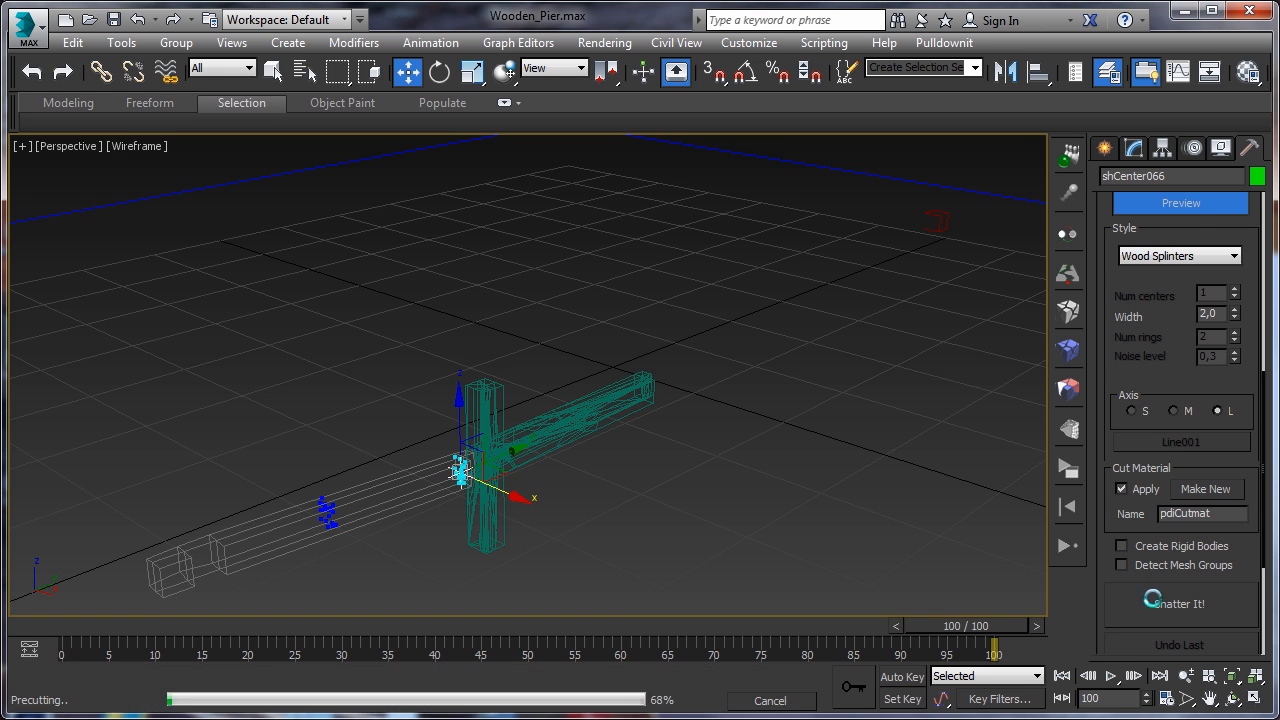
{"action": "left_click_drag", "start_coordinate": [539, 437], "coordinate": [565, 482]}
{"action": "left_click", "coordinate": [492, 357]}
{"action": "left_click", "coordinate": [485, 467]}
{"action": "left_click", "coordinate": [530, 447]}
{"action": "left_click", "coordinate": [385, 495]}
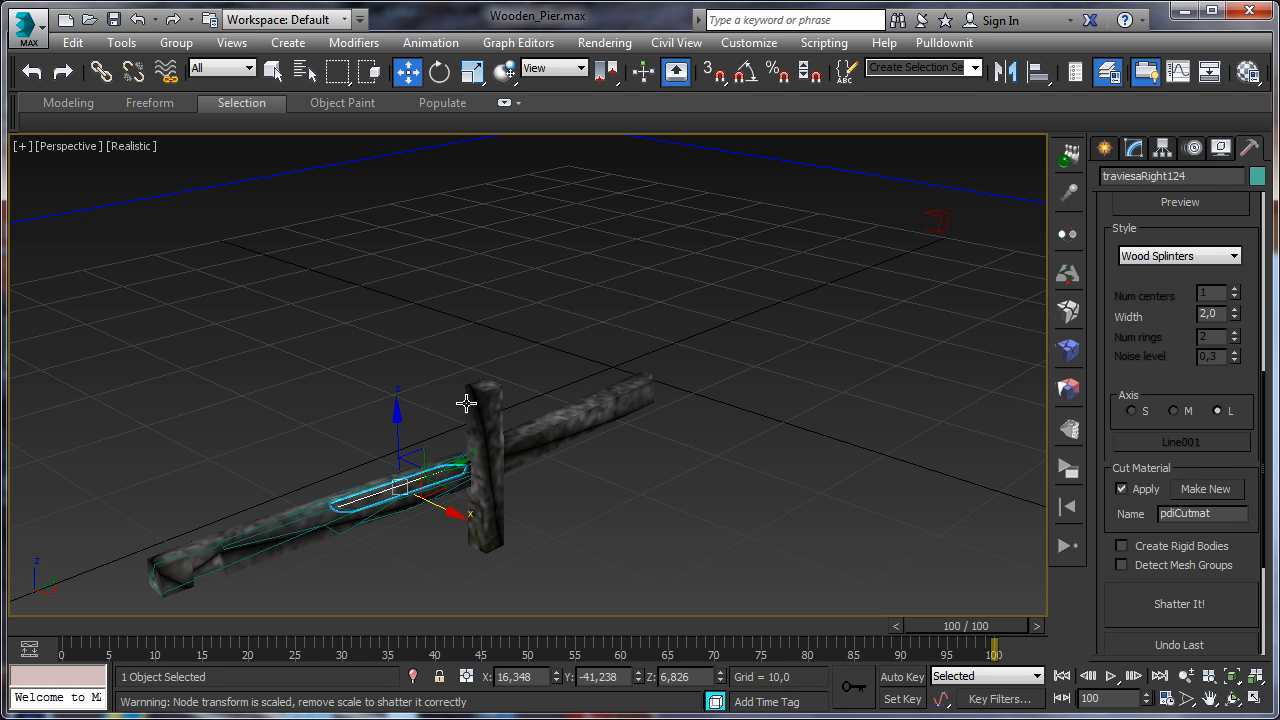
Create the fracture body FBody2 from all the beam and post shards, with a 0,05 attach threshold and forced convex shapes.
{"action": "left_click", "coordinate": [1069, 352]}
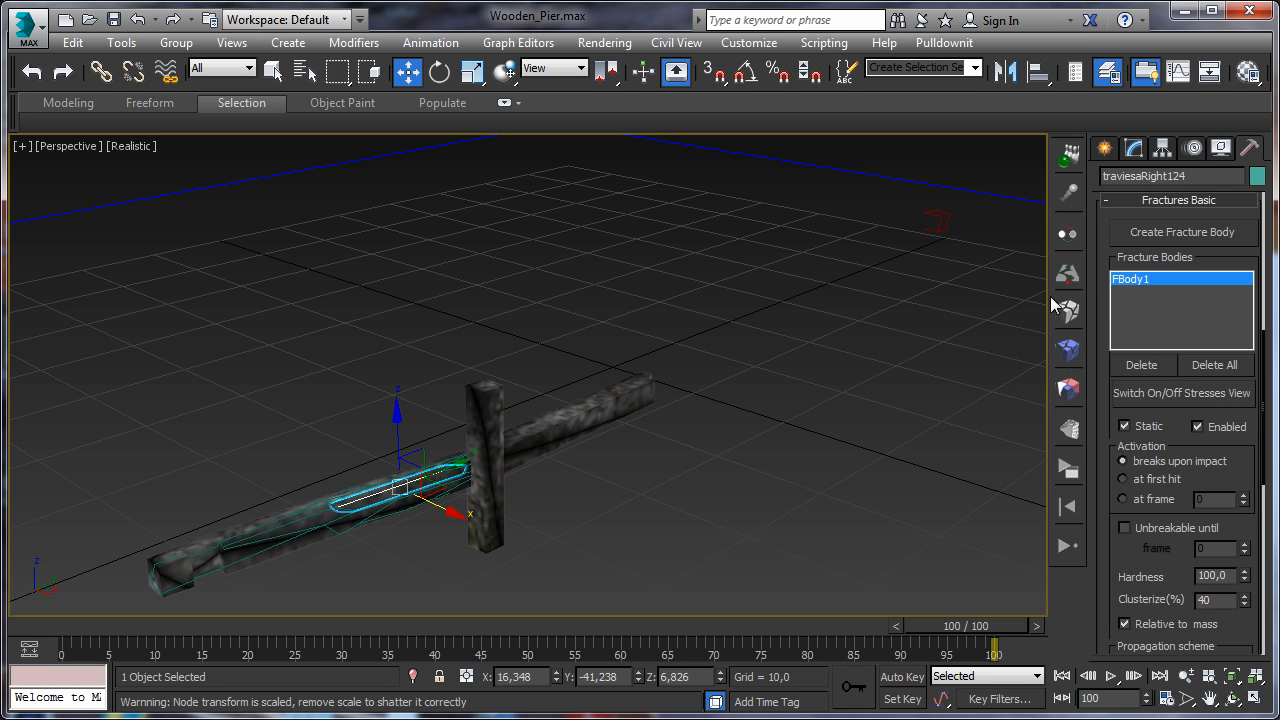
{"action": "left_click_drag", "start_coordinate": [762, 532], "coordinate": [838, 600]}
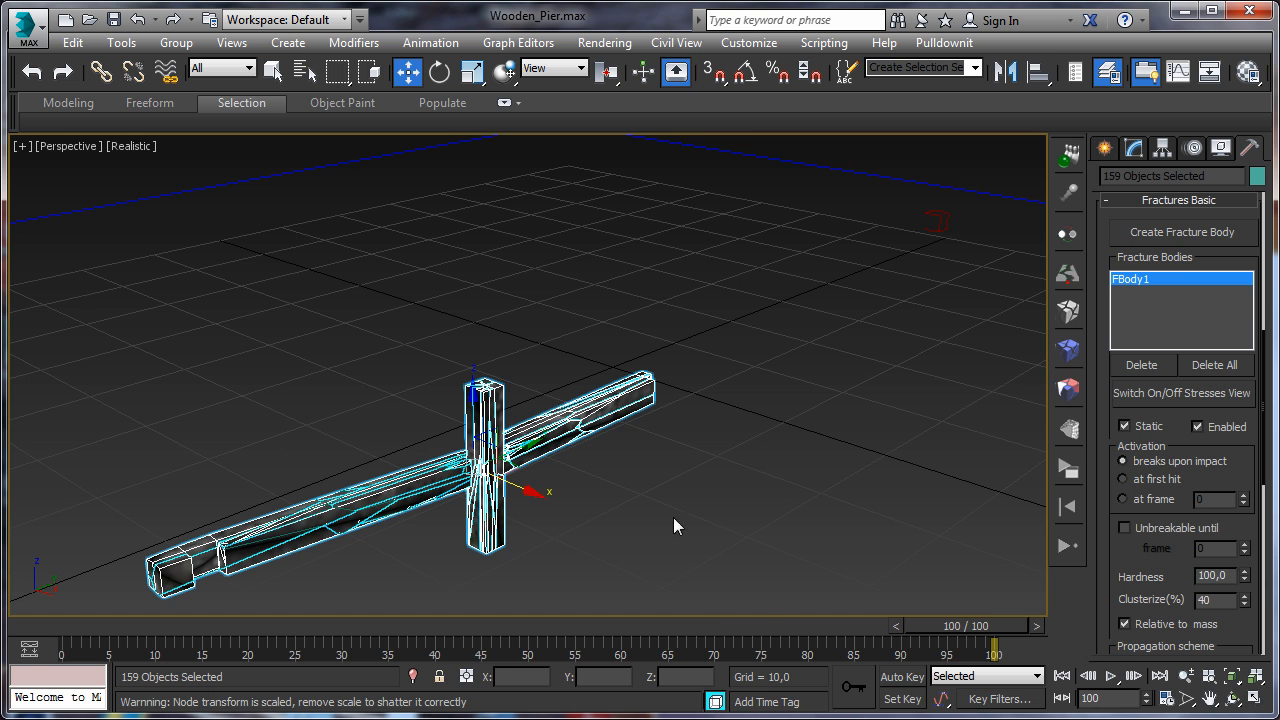
{"action": "left_click", "coordinate": [1166, 235]}
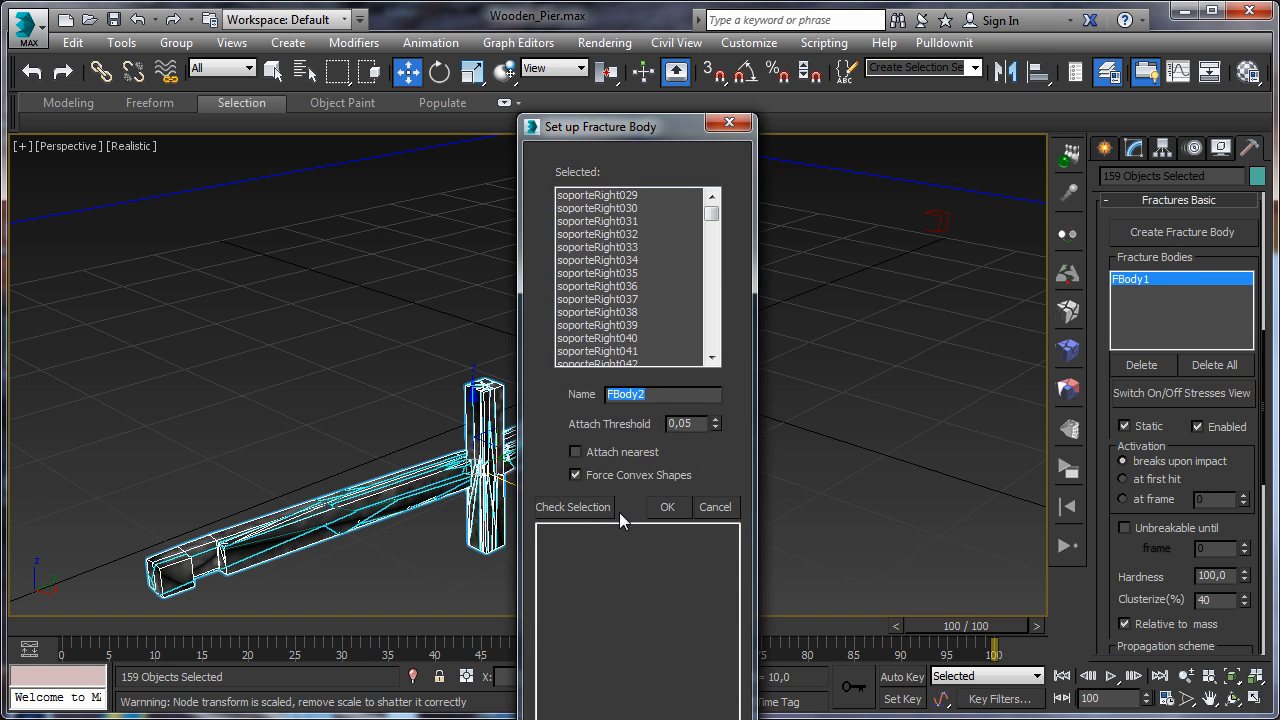
{"action": "left_click_drag", "start_coordinate": [648, 135], "coordinate": [930, 59]}
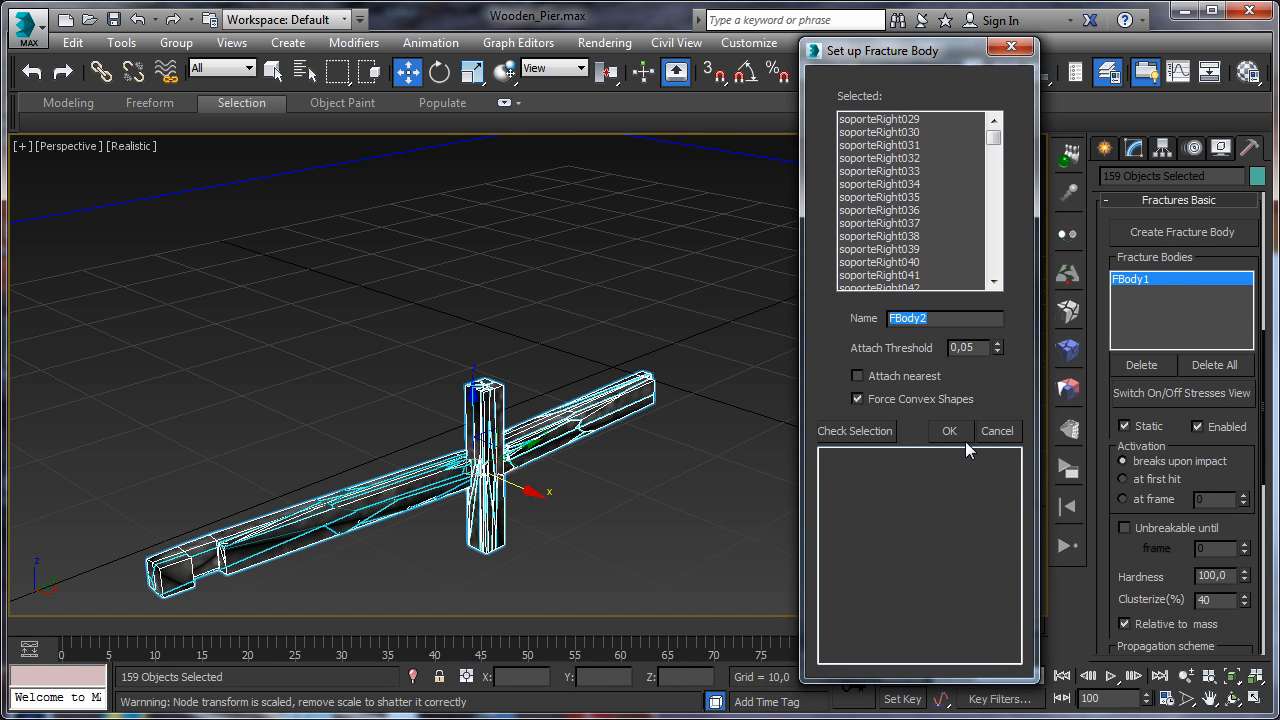
{"action": "left_click", "coordinate": [950, 432]}
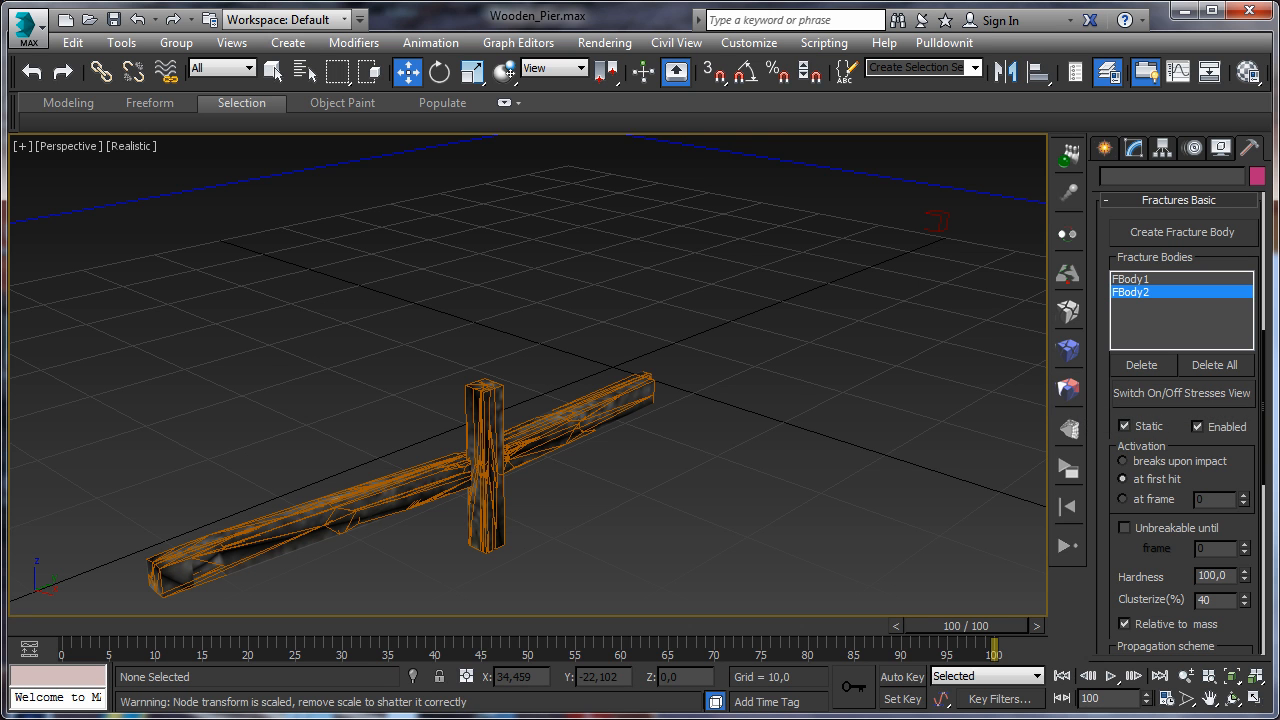
Unhide the 0 (default) and Layer001 layers in the layer explorer, and close the explorer.
{"action": "left_click_drag", "start_coordinate": [692, 702], "coordinate": [1039, 47]}
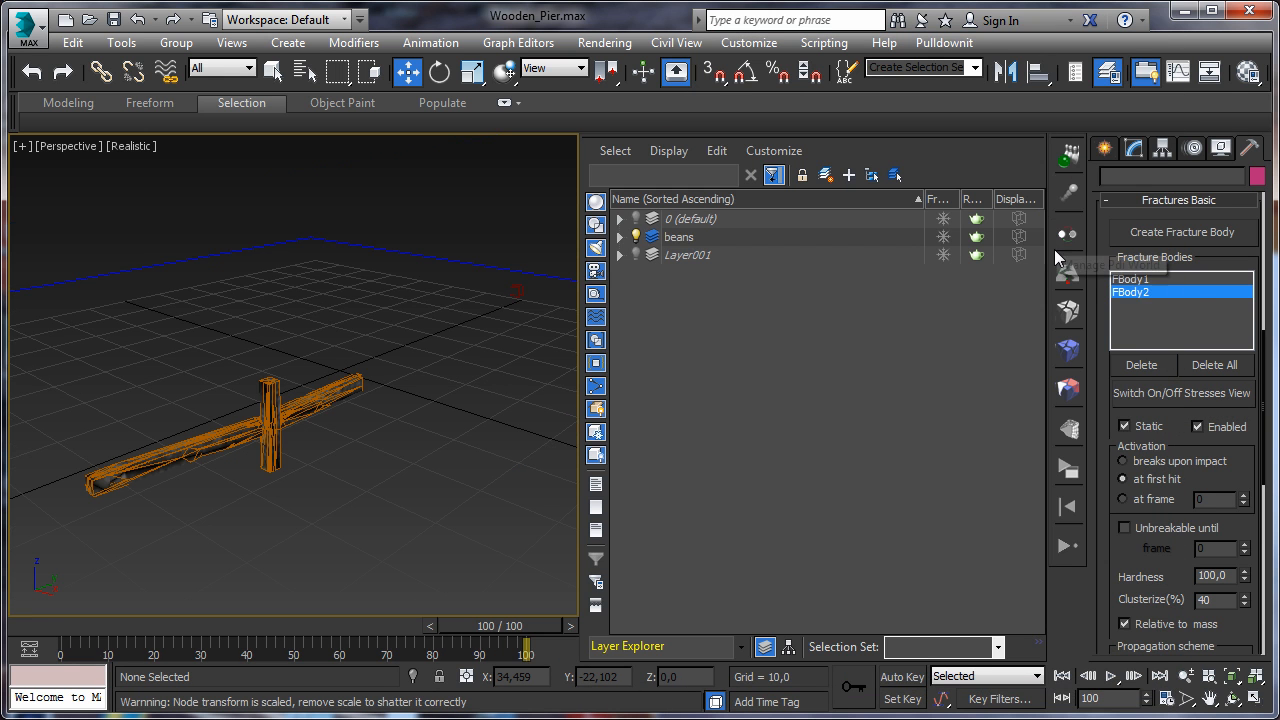
{"action": "left_click", "coordinate": [640, 218]}
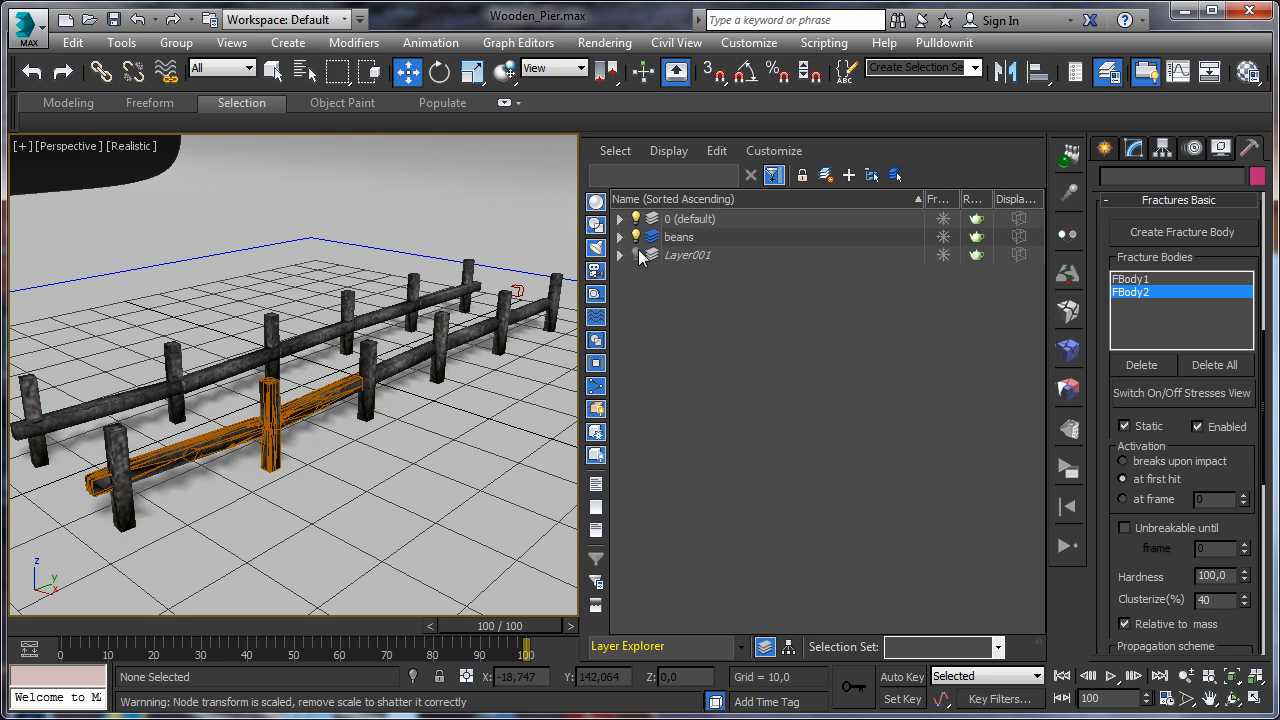
{"action": "left_click", "coordinate": [637, 255]}
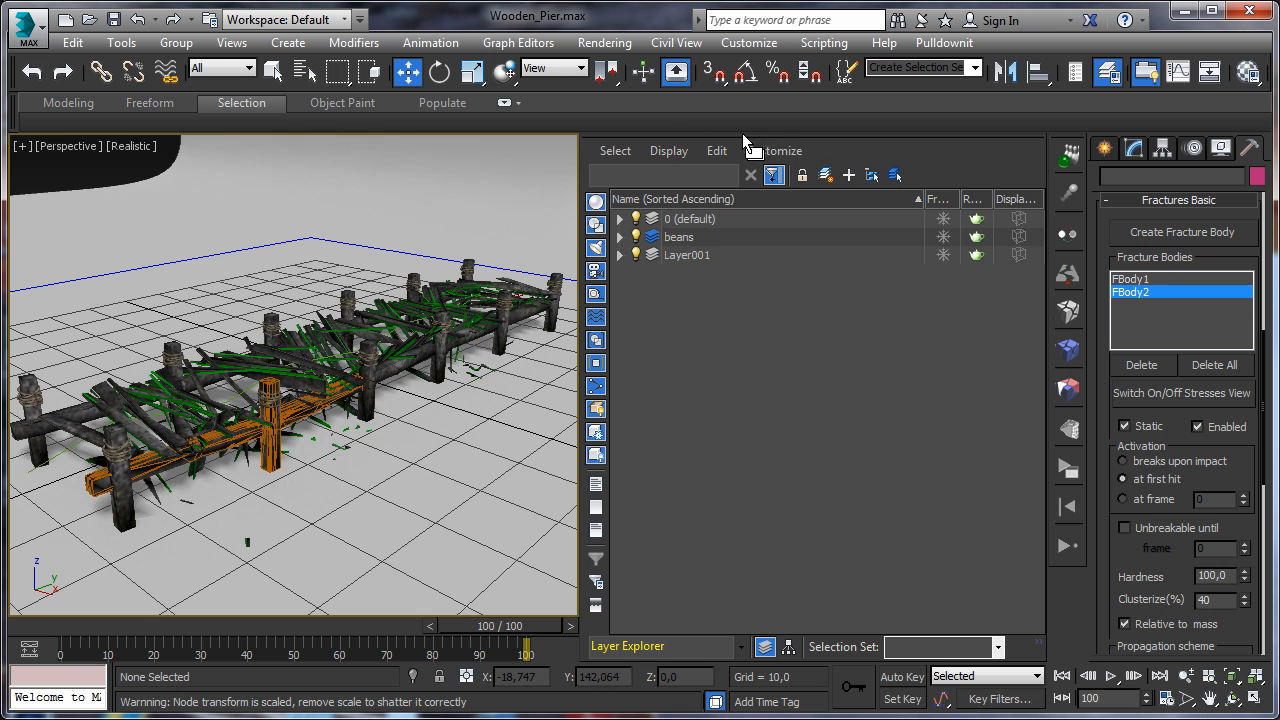
{"action": "left_click_drag", "start_coordinate": [853, 135], "coordinate": [266, 719]}
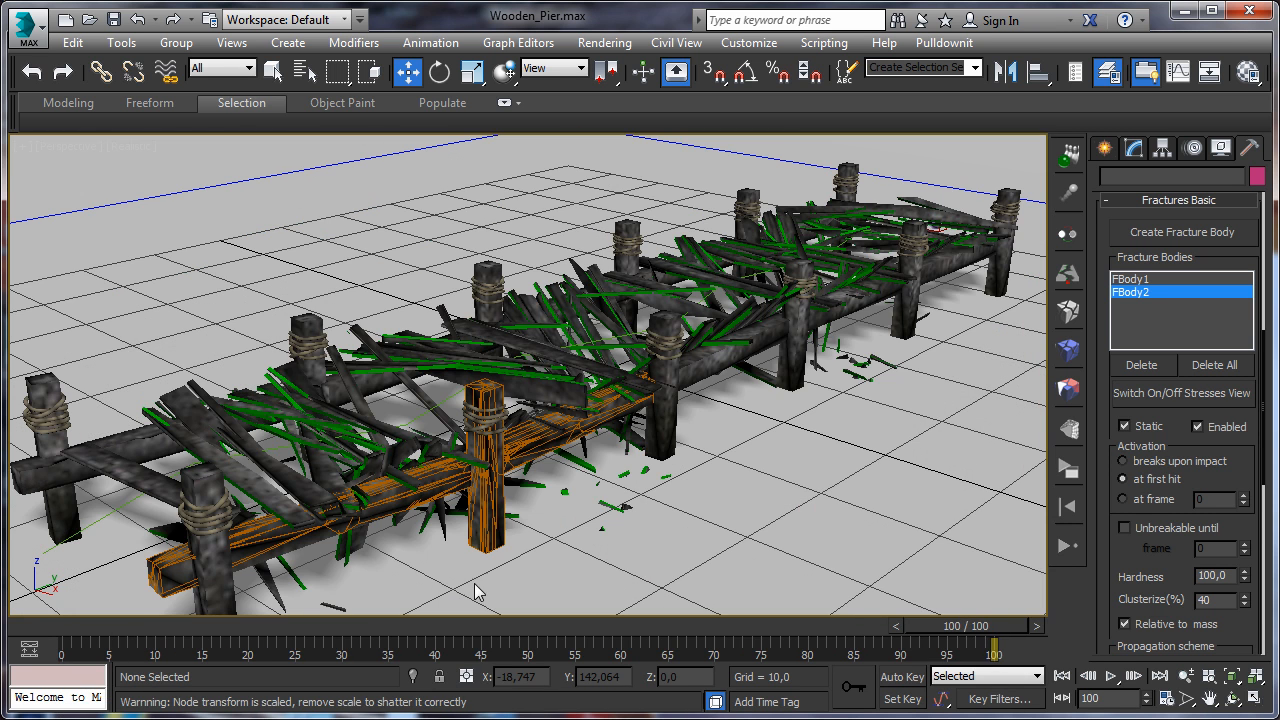
Scrub the simulation to frame 25 and select the Cracker001 sphere to examine its position relative to the fractured post and beams.
{"action": "left_click_drag", "start_coordinate": [925, 620], "coordinate": [307, 652]}
{"action": "key", "text": "w"}
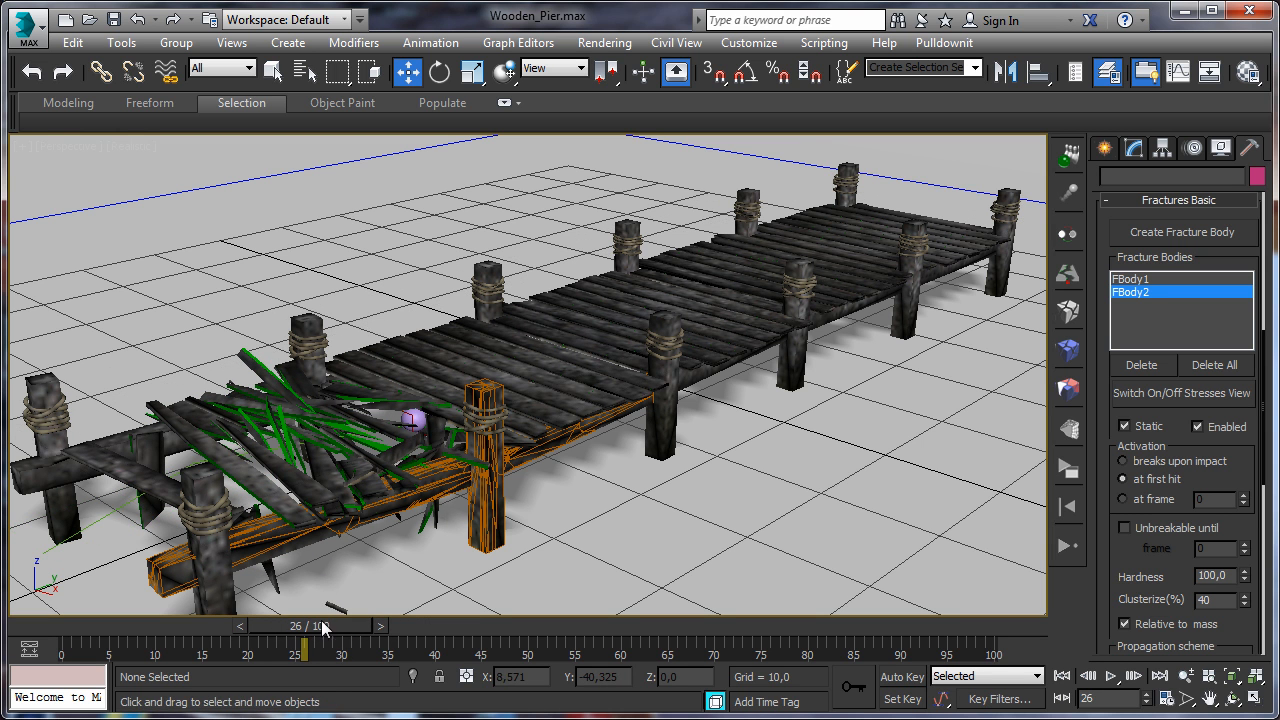
{"action": "mouse_move", "coordinate": [320, 630]}
{"action": "left_mouse_down"}
{"action": "mouse_move", "coordinate": [229, 622]}
{"action": "mouse_move", "coordinate": [325, 620]}
{"action": "mouse_move", "coordinate": [313, 620]}
{"action": "left_mouse_up"}
{"action": "left_click", "coordinate": [282, 74]}
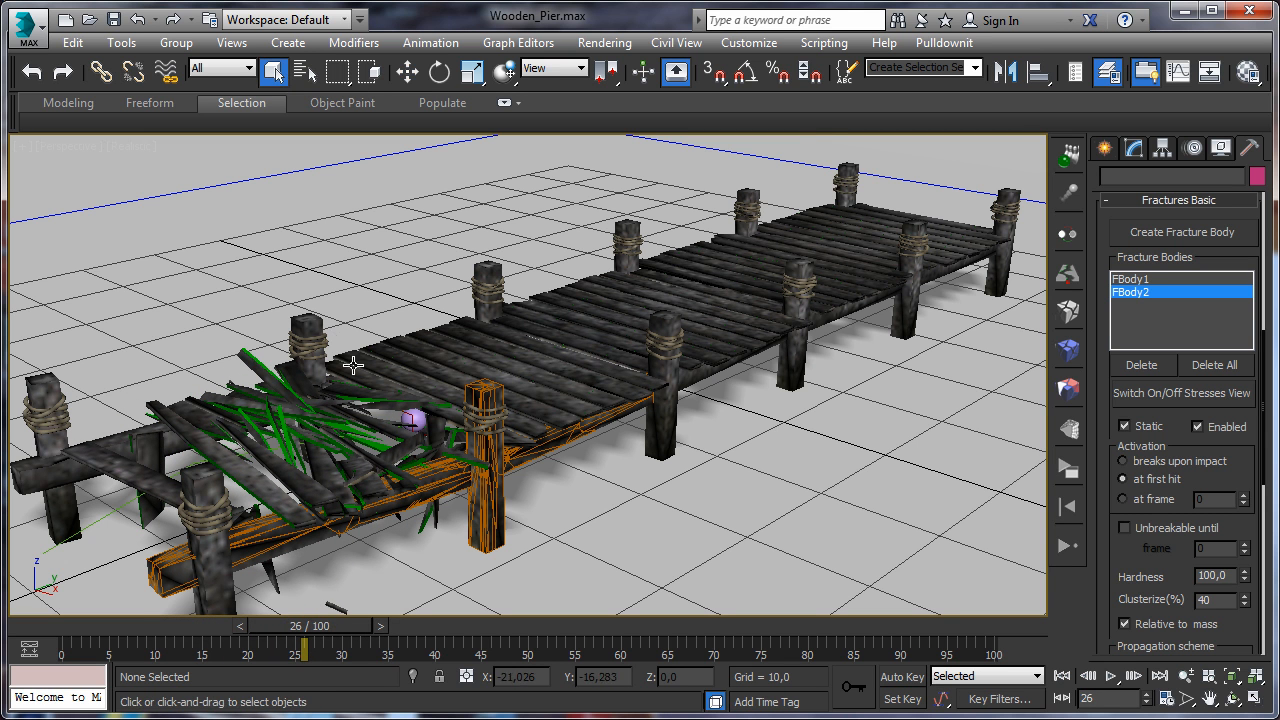
{"action": "left_click", "coordinate": [412, 420]}
{"action": "mouse_move", "coordinate": [330, 620]}
{"action": "left_mouse_down"}
{"action": "mouse_move", "coordinate": [301, 619]}
{"action": "mouse_move", "coordinate": [350, 618]}
{"action": "left_mouse_up"}
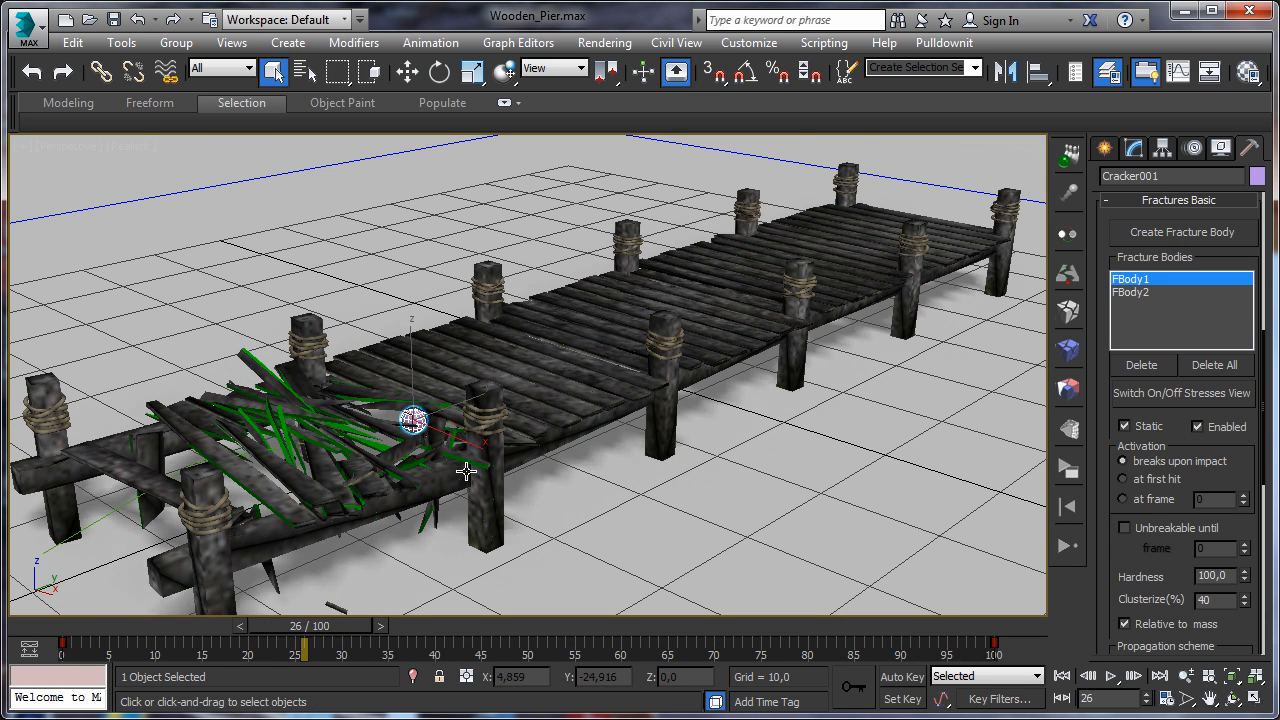
{"action": "left_click_drag", "start_coordinate": [319, 622], "coordinate": [317, 622]}
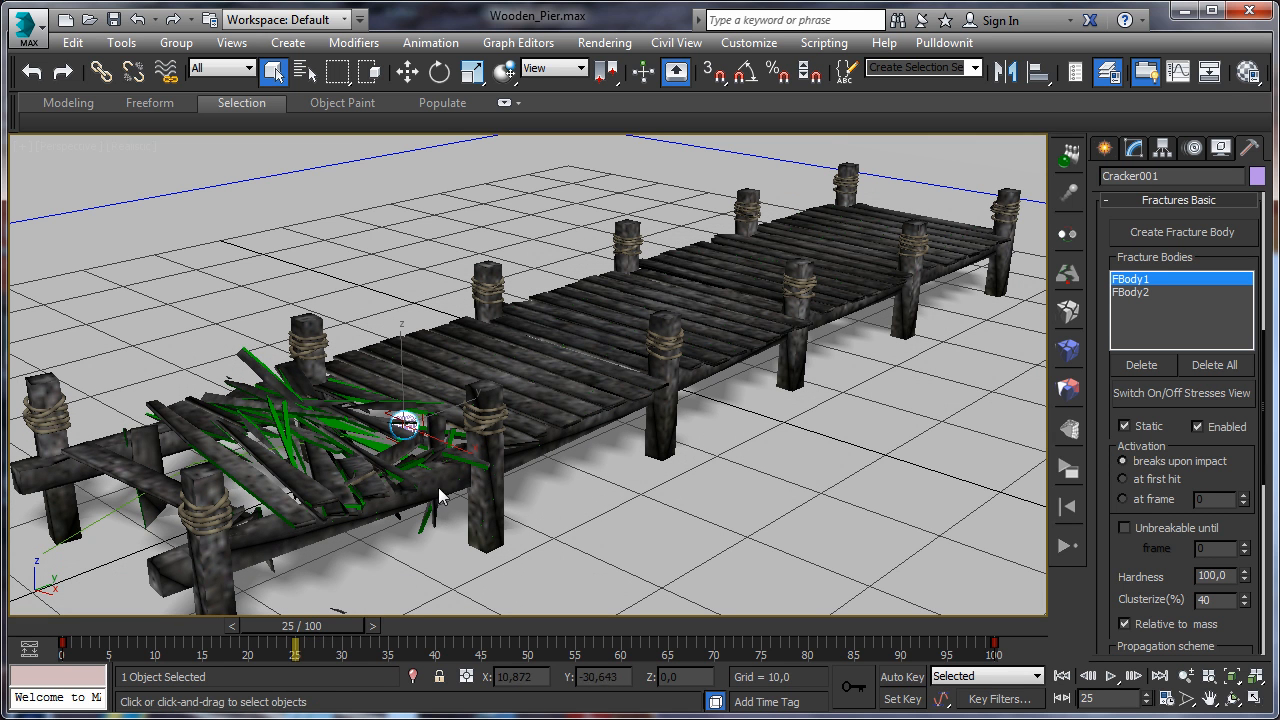
Select the fracture body FBody2 and reset the simulation to frame 0.
{"action": "left_click", "coordinate": [1127, 284]}
{"action": "left_click", "coordinate": [1129, 293]}
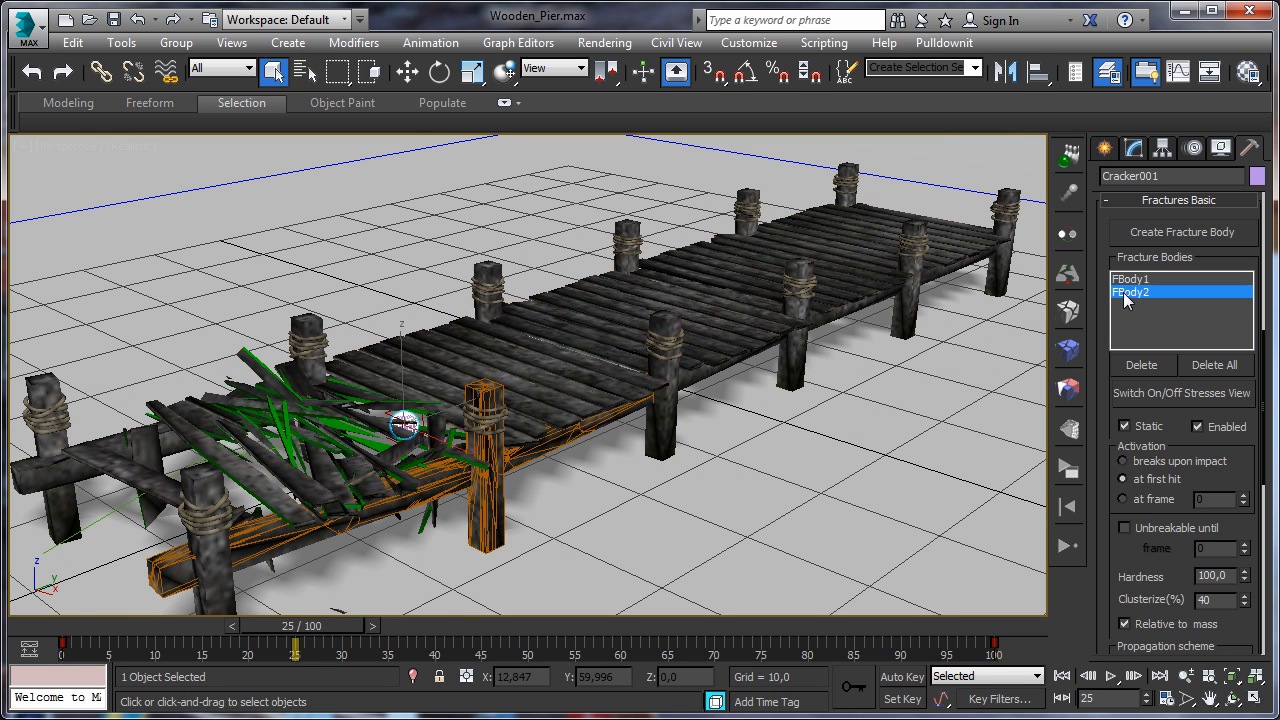
{"action": "left_click", "coordinate": [1066, 512]}
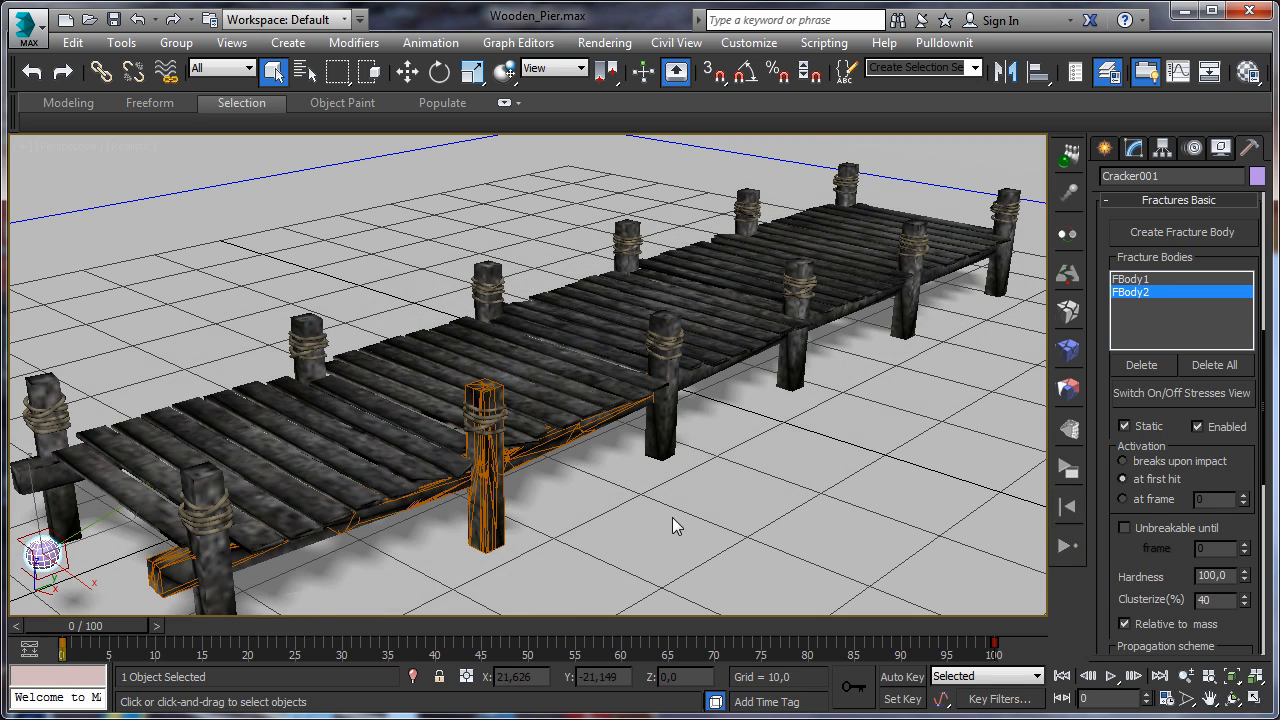
Switch on the stresses view for FBody2, set the shaded display to Object Color, and return to the basic fracture settings.
{"action": "left_click", "coordinate": [1184, 392]}
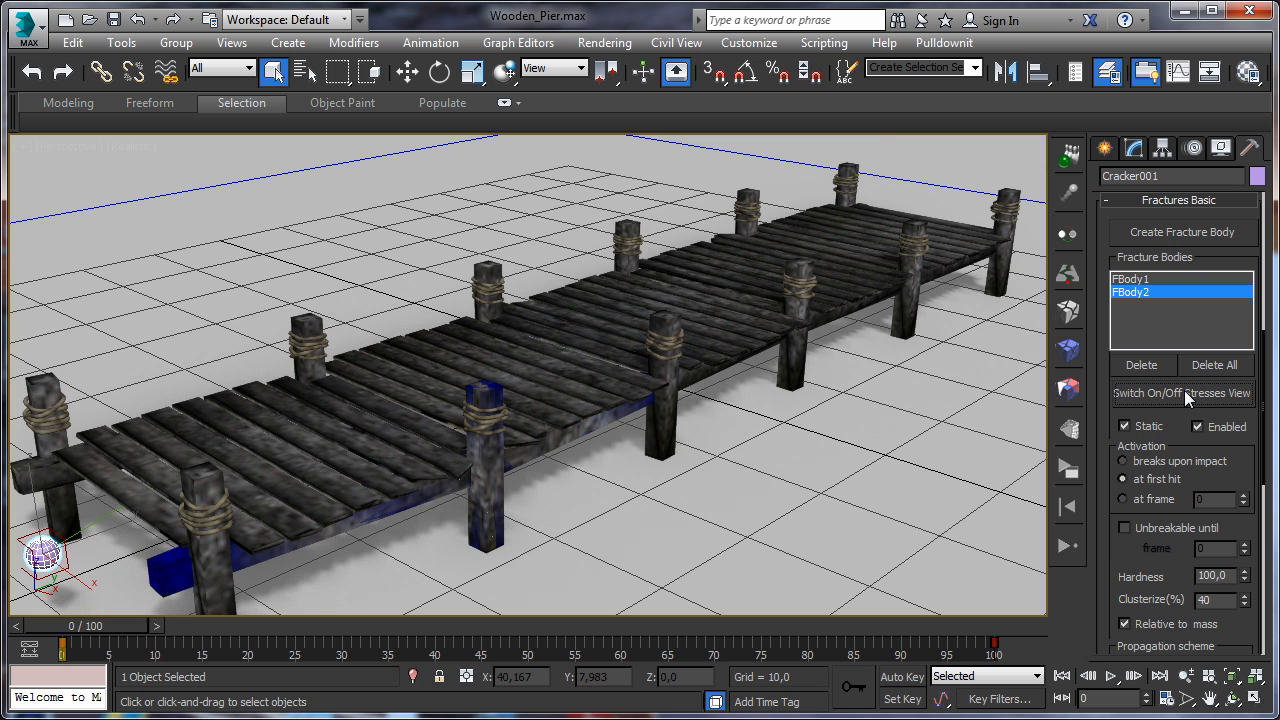
{"action": "left_click", "coordinate": [1222, 148]}
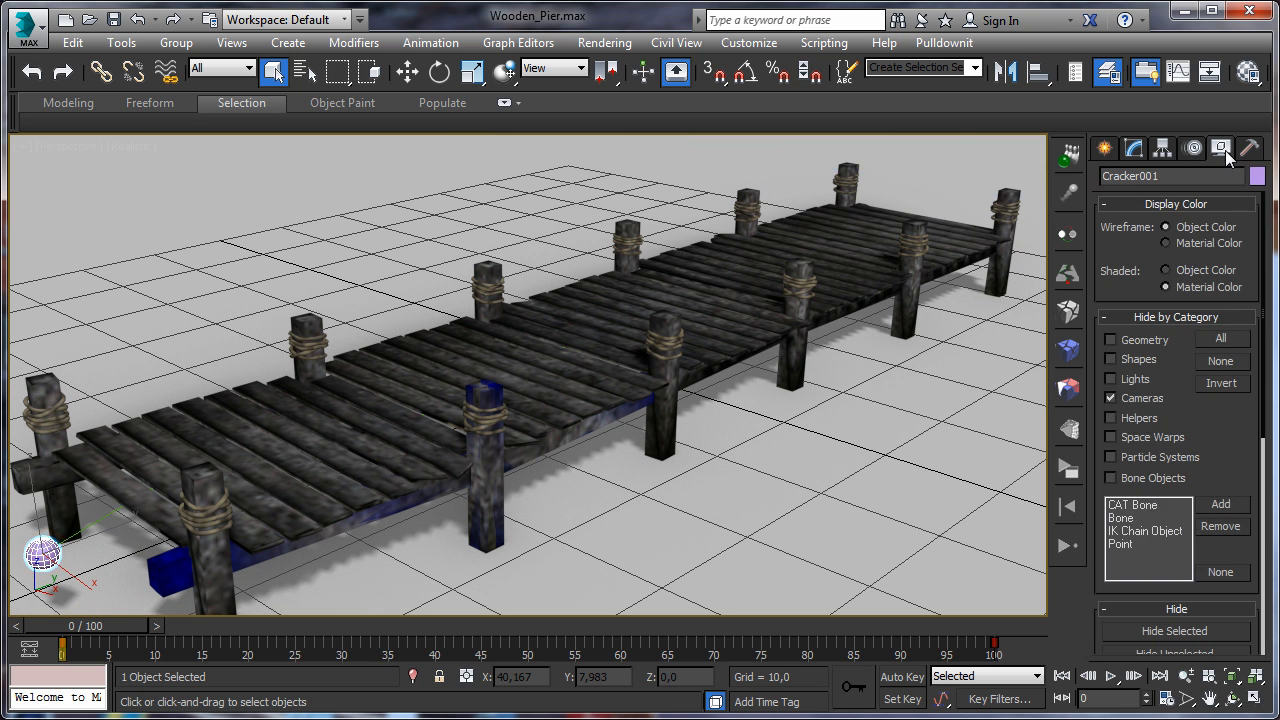
{"action": "left_click", "coordinate": [1166, 270]}
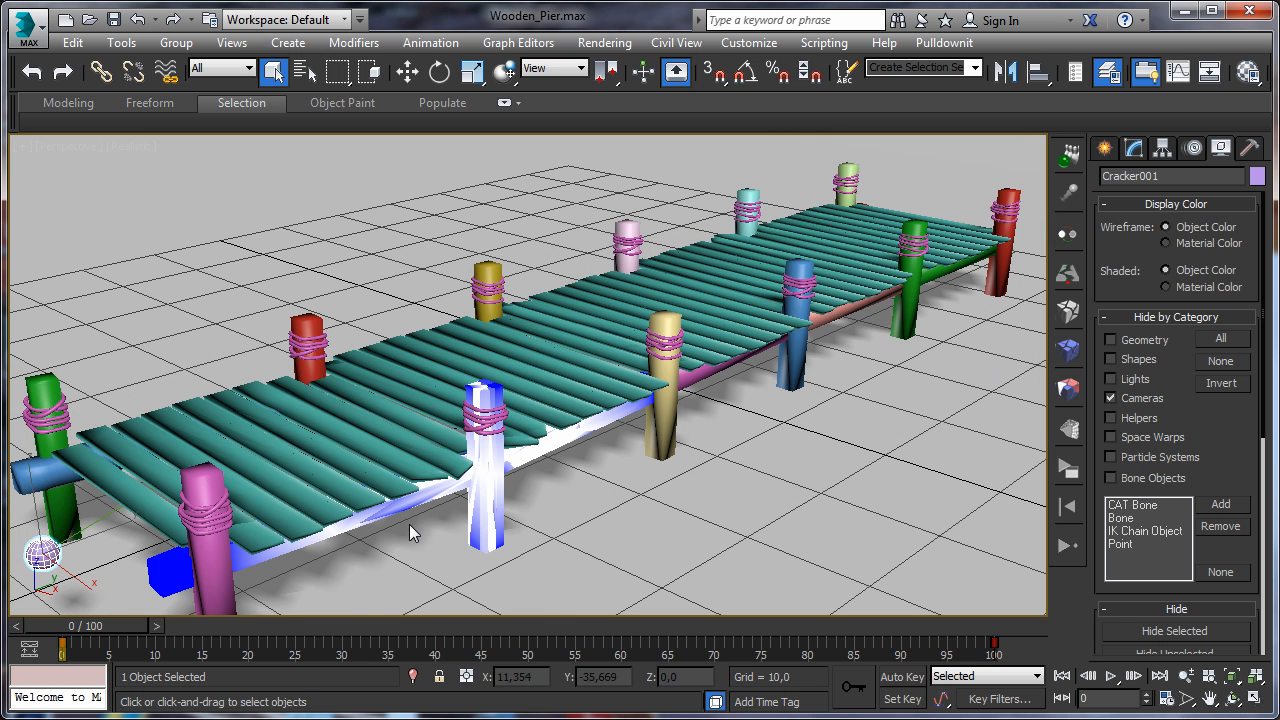
{"action": "left_click", "coordinate": [1067, 398]}
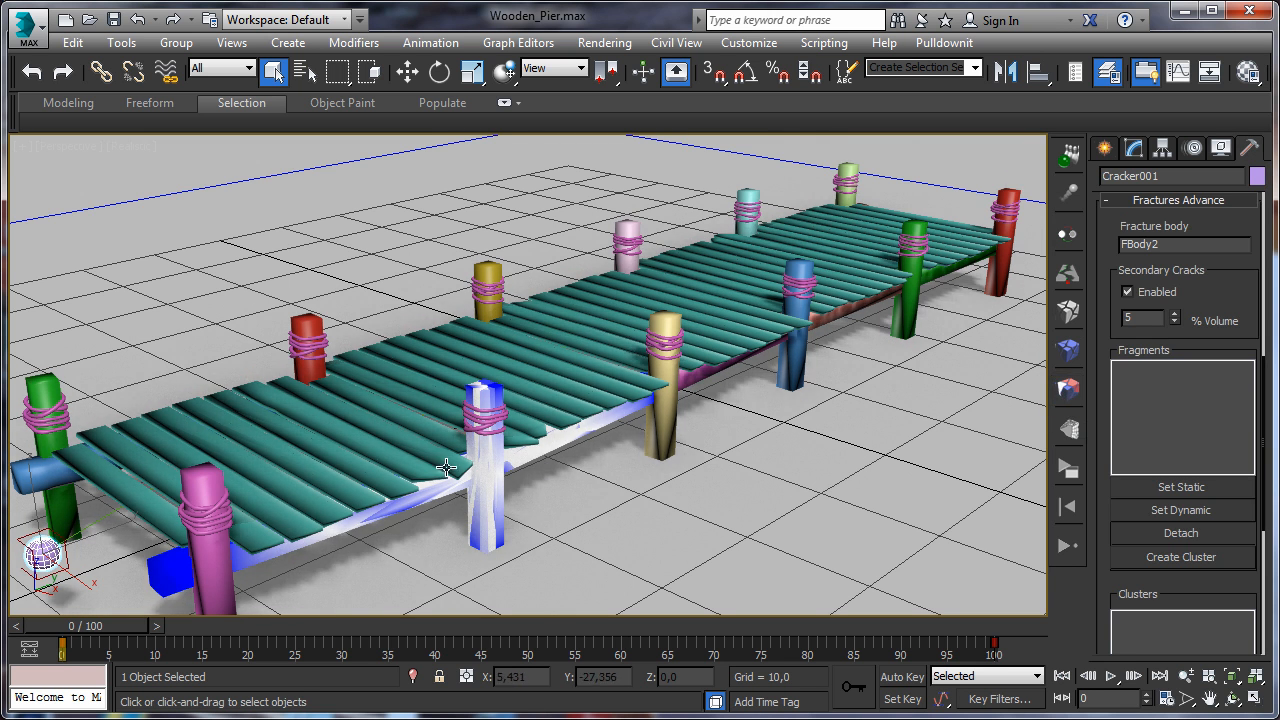
{"action": "left_click", "coordinate": [1068, 350]}
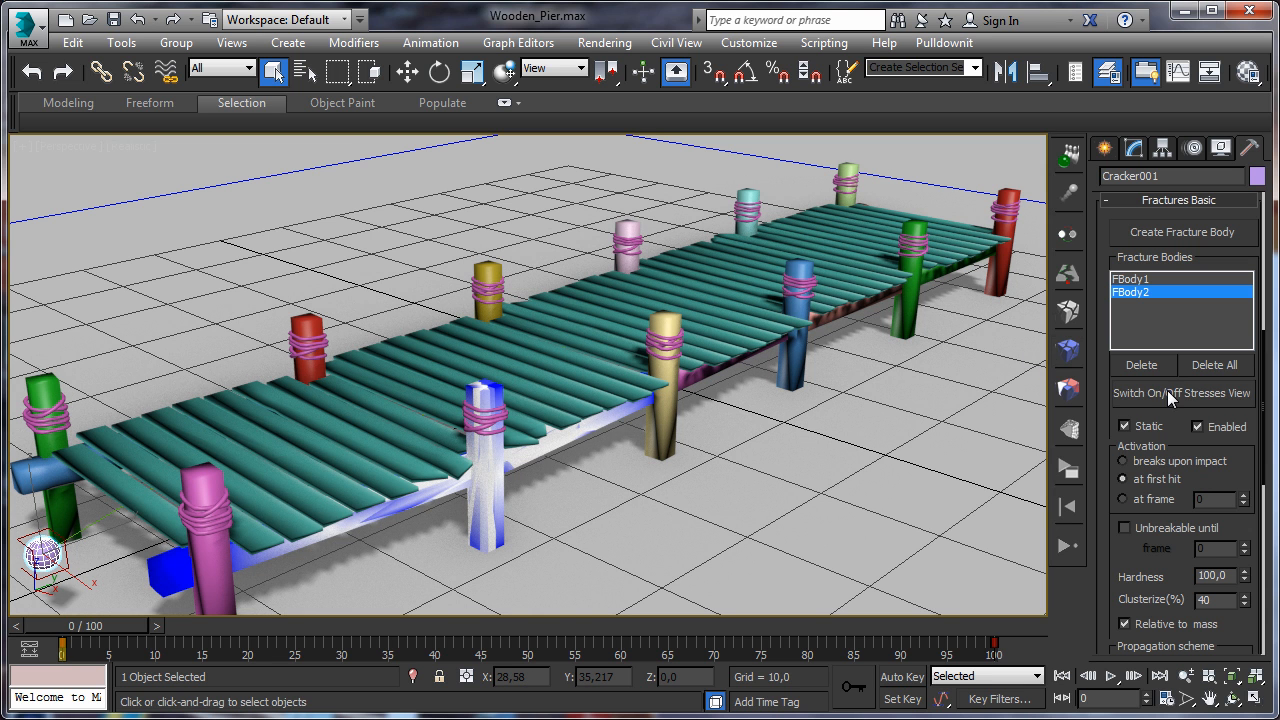
Toggle the stresses view of fracture body FBody2 off and back on.
{"action": "left_click", "coordinate": [1171, 394]}
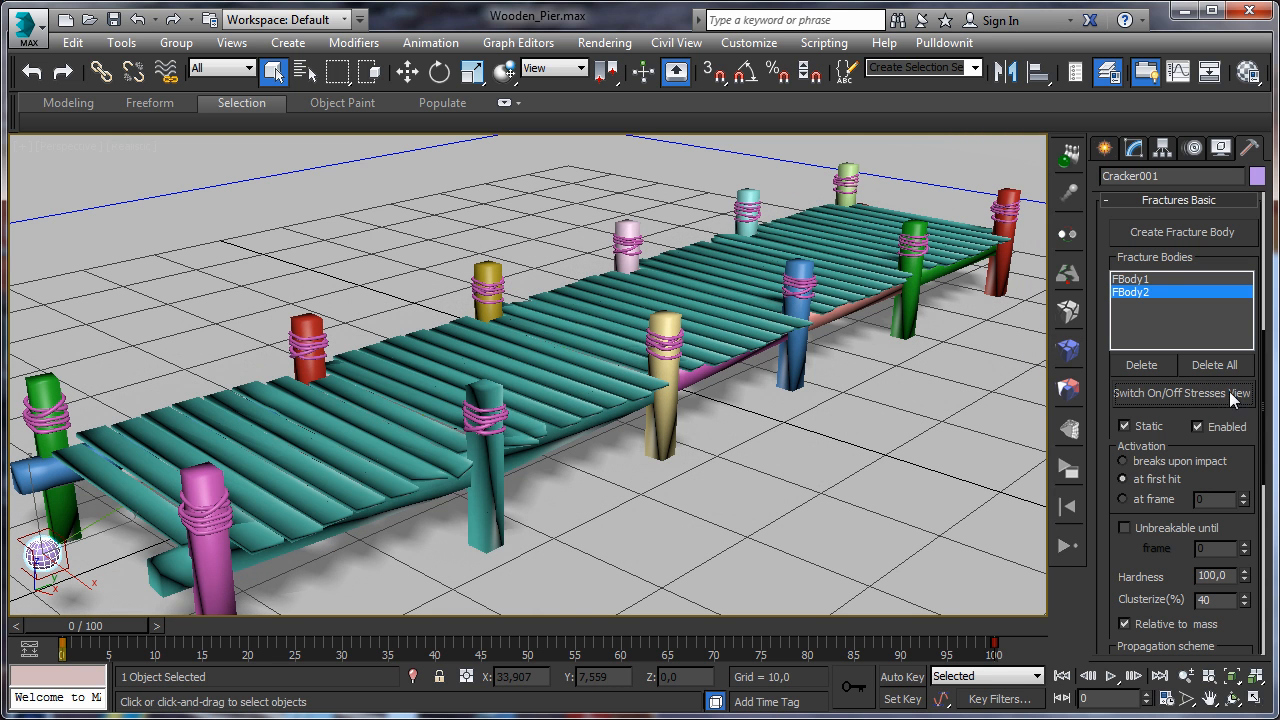
{"action": "left_click", "coordinate": [1196, 391]}
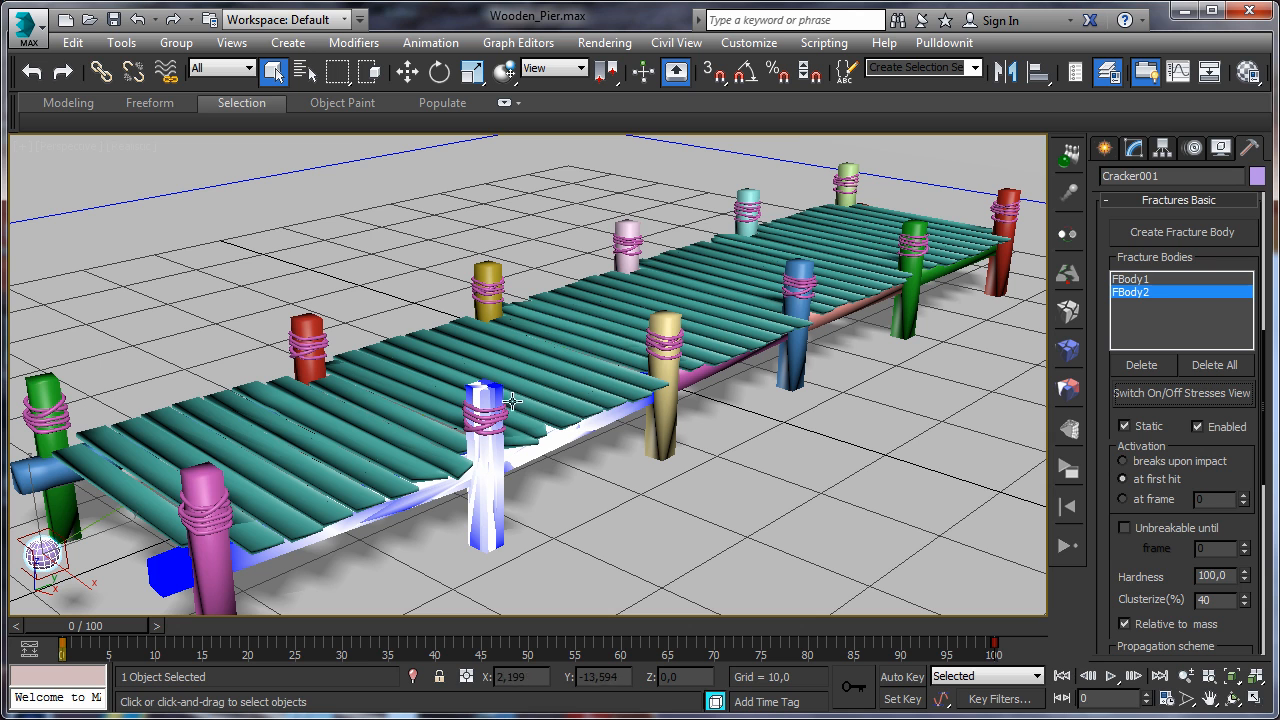
{"action": "left_click", "coordinate": [1070, 388]}
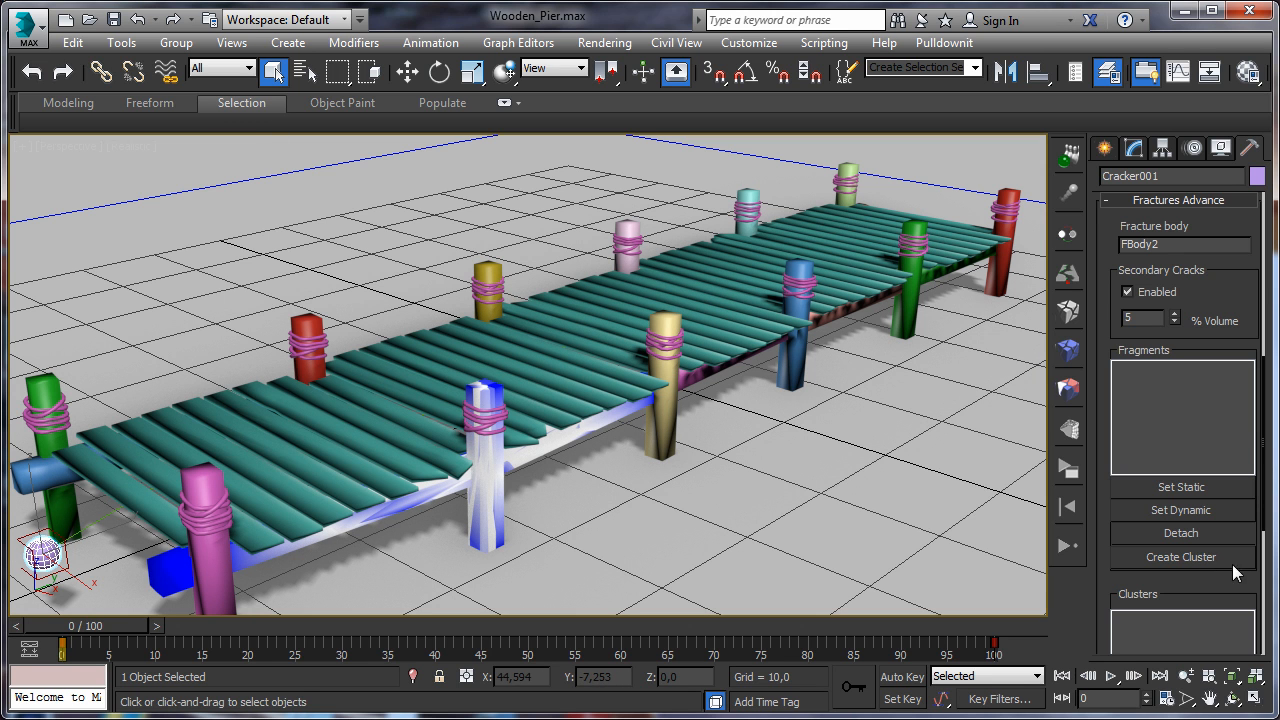
Create a fragment cluster from the white front post and the beam fragments around it.
{"action": "left_click_drag", "start_coordinate": [1256, 530], "coordinate": [1264, 434]}
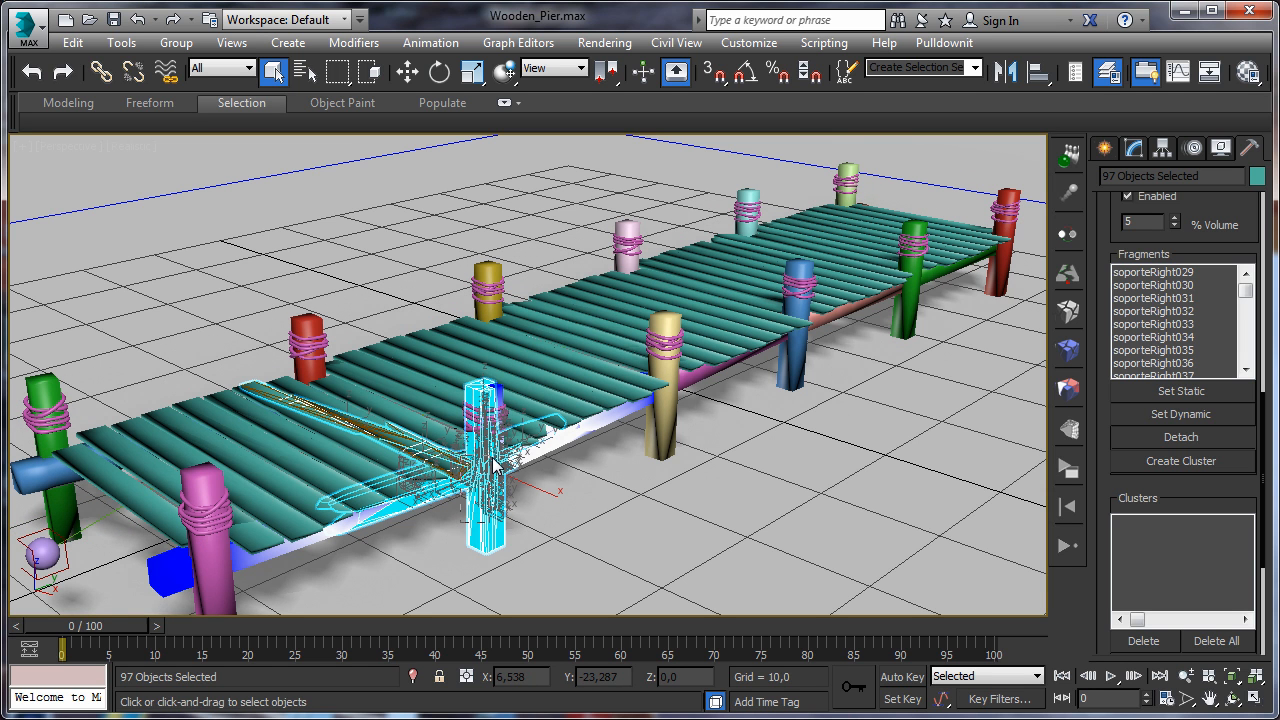
{"action": "left_click_drag", "start_coordinate": [494, 464], "coordinate": [496, 461], "text": "ctrl"}
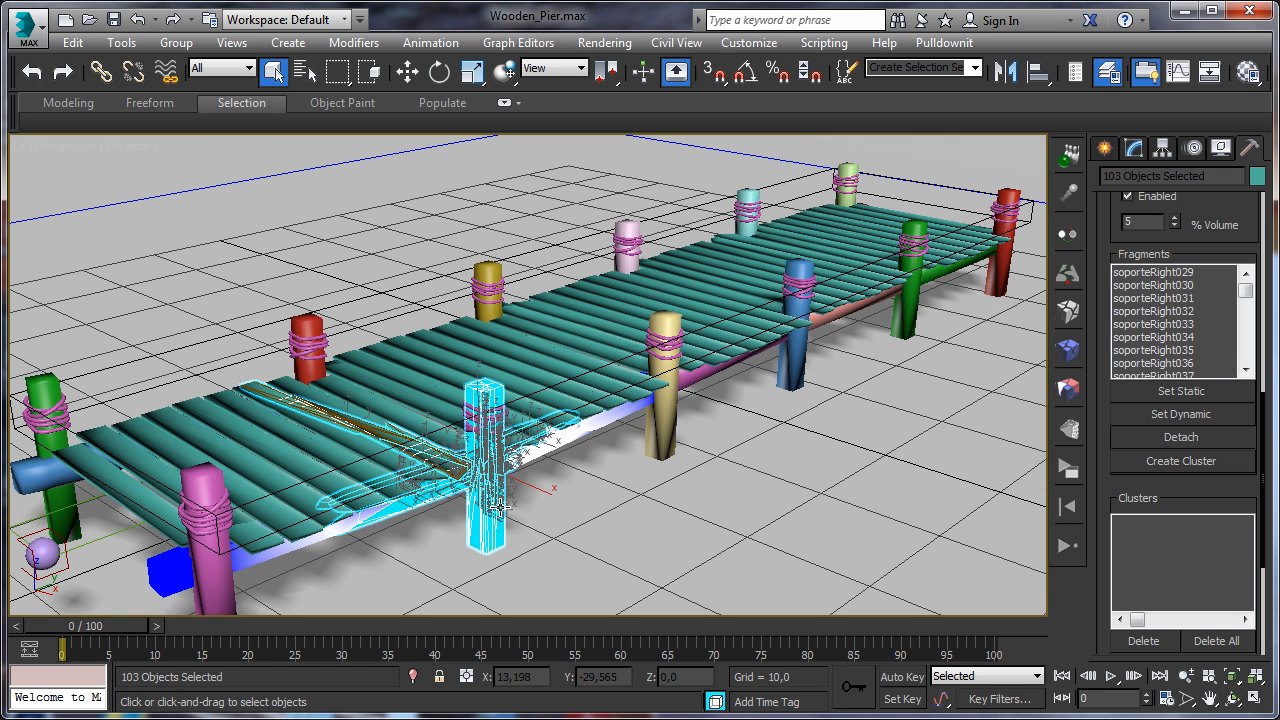
{"action": "left_click", "coordinate": [1173, 460]}
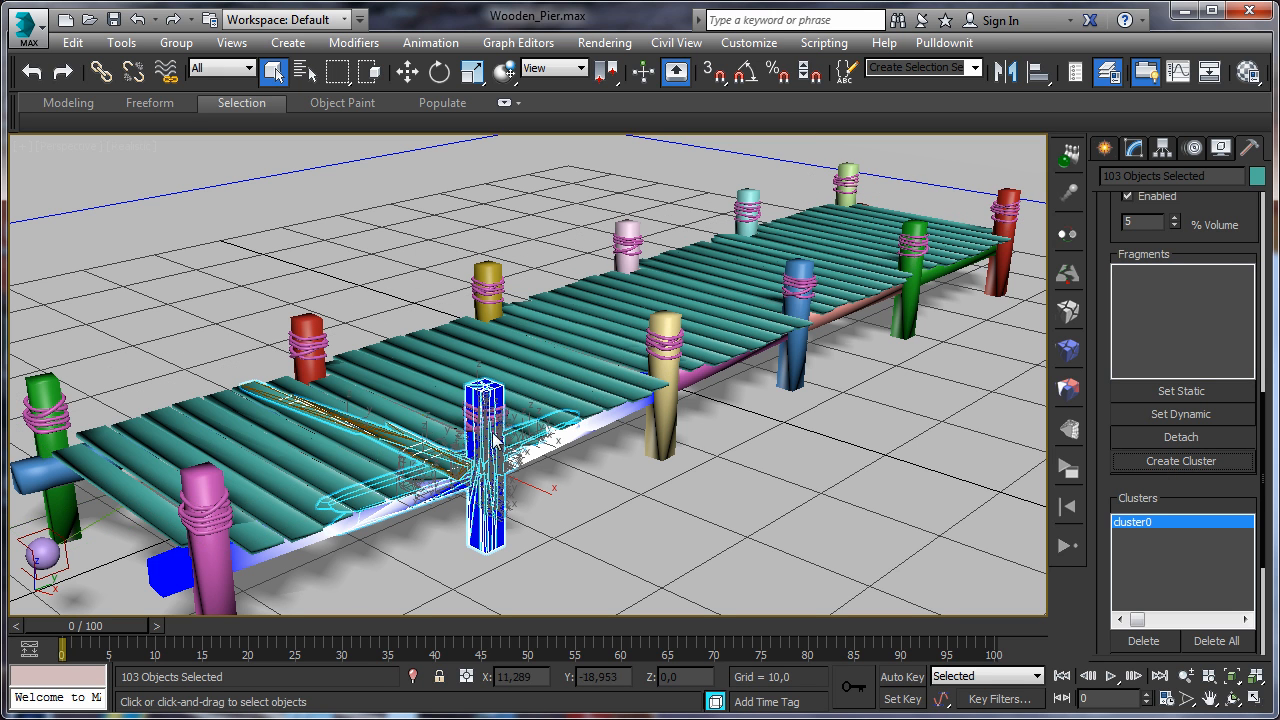
Set cluster0's hardness to 0 and make it breakable at frame 25.
{"action": "left_click_drag", "start_coordinate": [1249, 482], "coordinate": [1230, 318]}
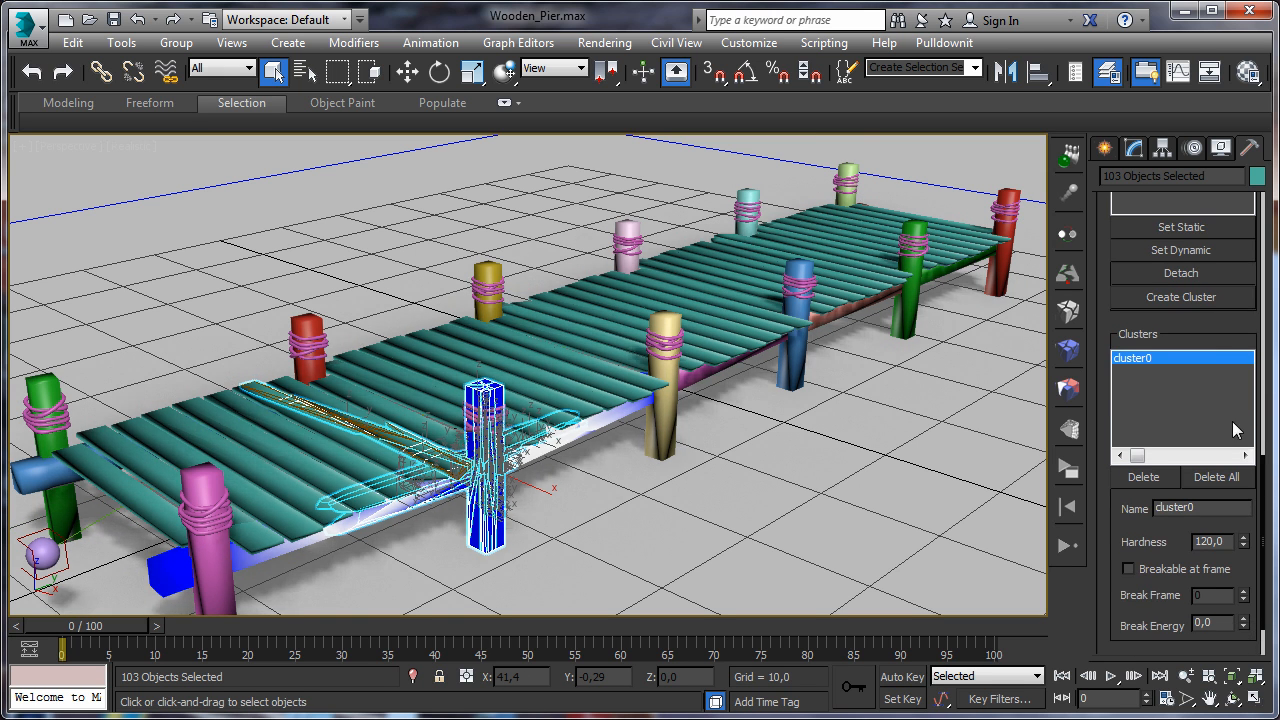
{"action": "left_click", "coordinate": [1226, 541]}
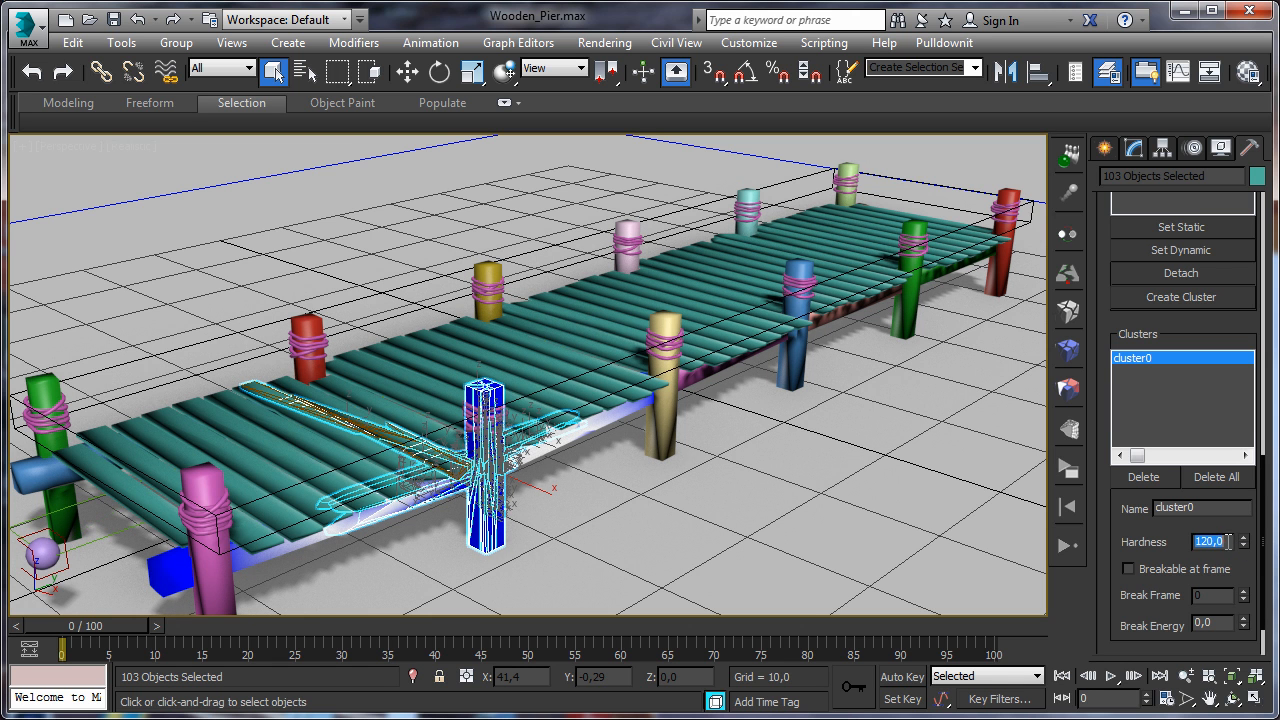
{"action": "type", "text": "0"}
{"action": "key", "text": "Return"}
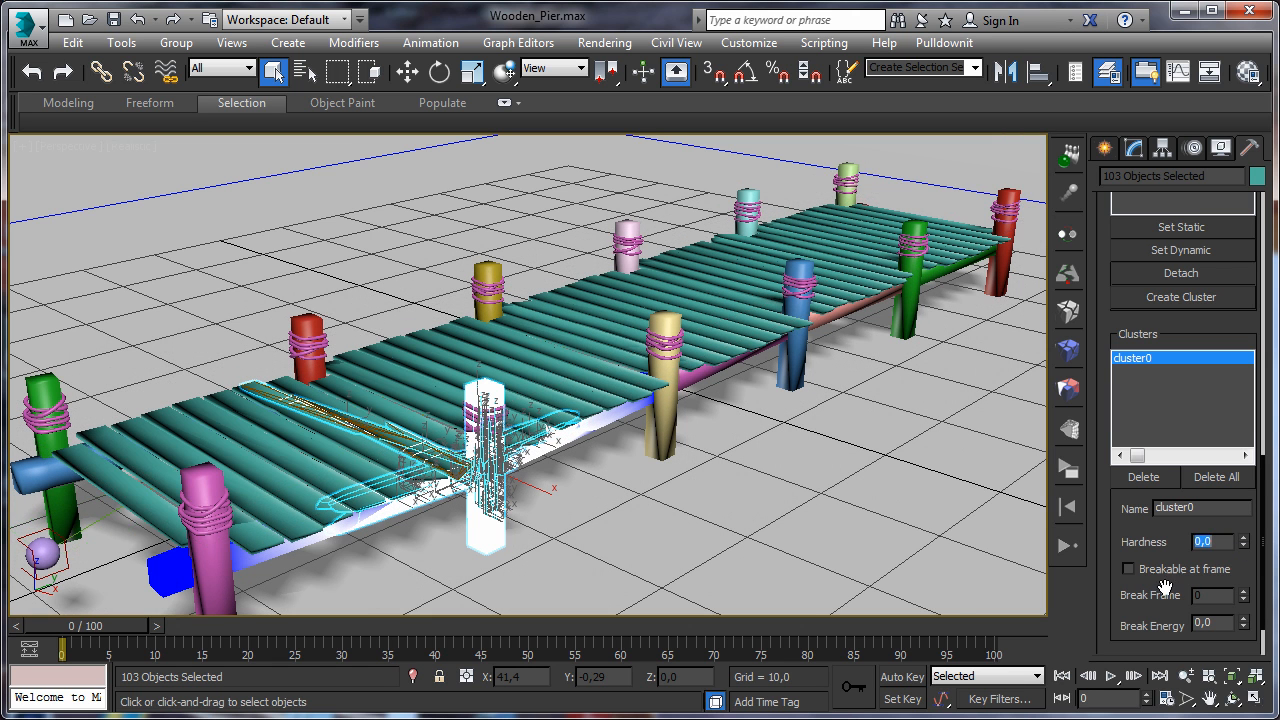
{"action": "left_click", "coordinate": [1129, 569]}
{"action": "left_click", "coordinate": [1138, 362]}
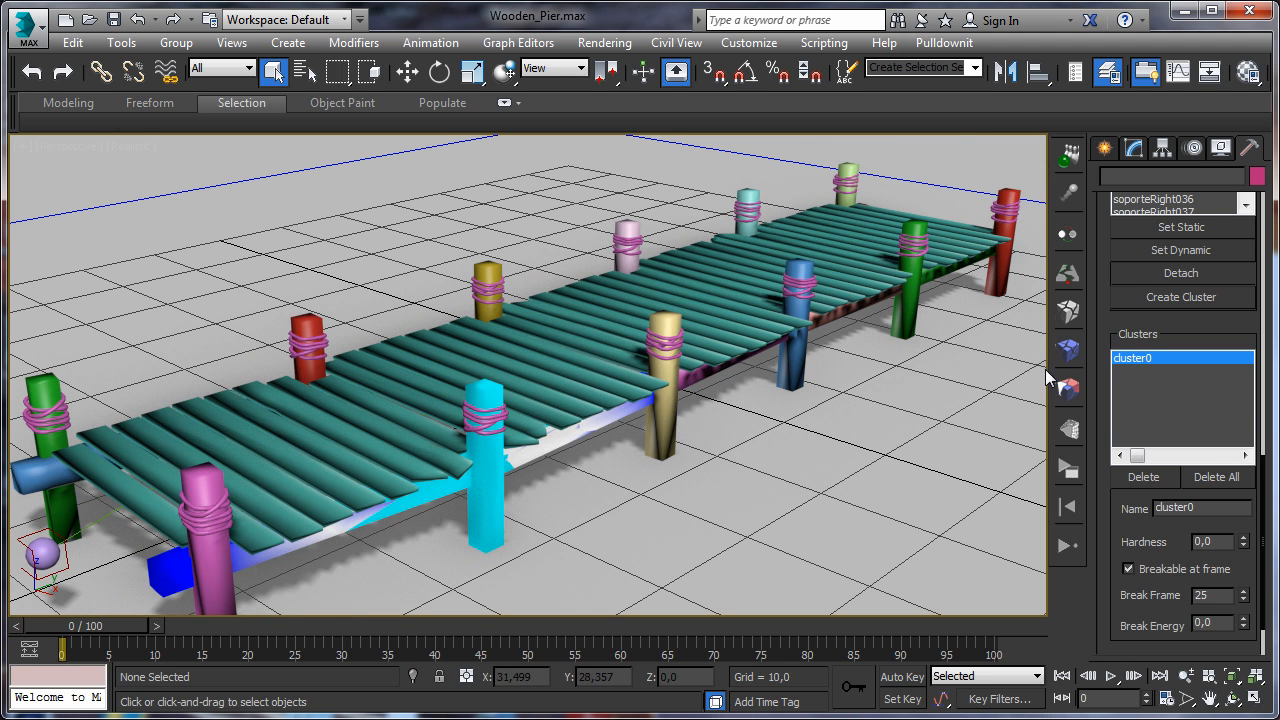
Select the front beam's fragments between the pier's near end and the white post, and set them static.
{"action": "left_click_drag", "start_coordinate": [1197, 341], "coordinate": [1143, 463]}
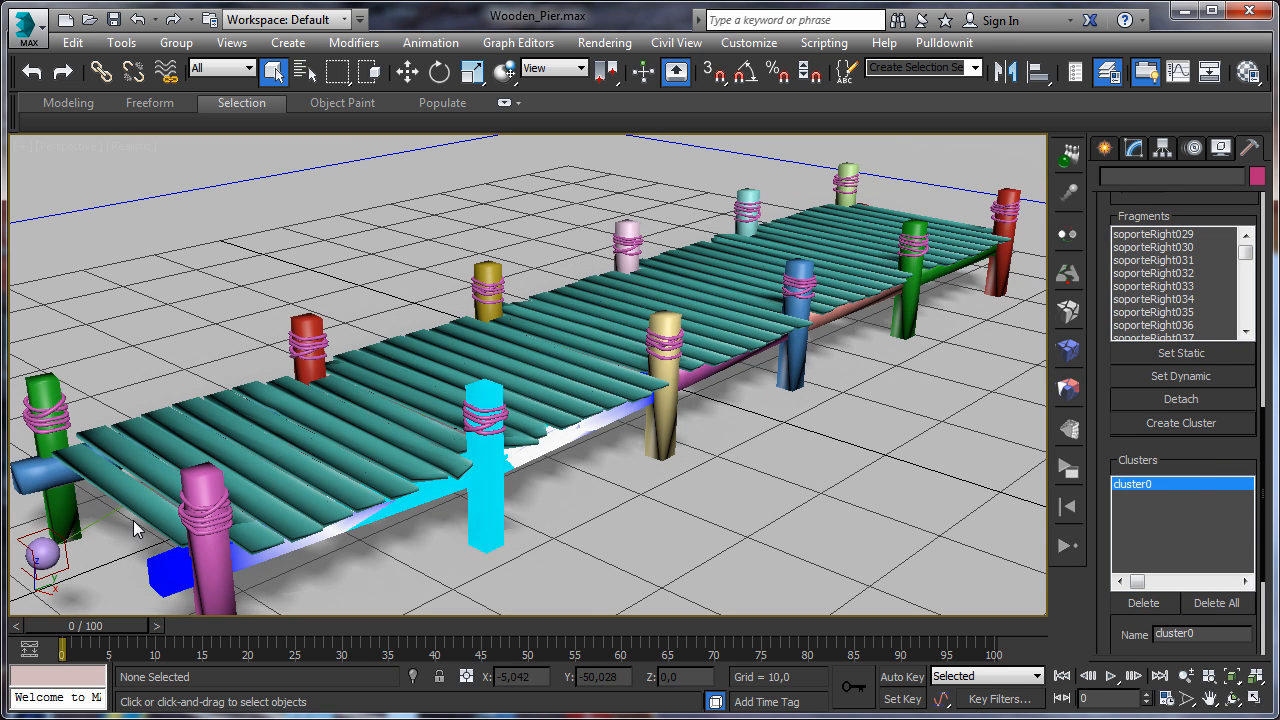
{"action": "left_click_drag", "start_coordinate": [126, 525], "coordinate": [440, 619]}
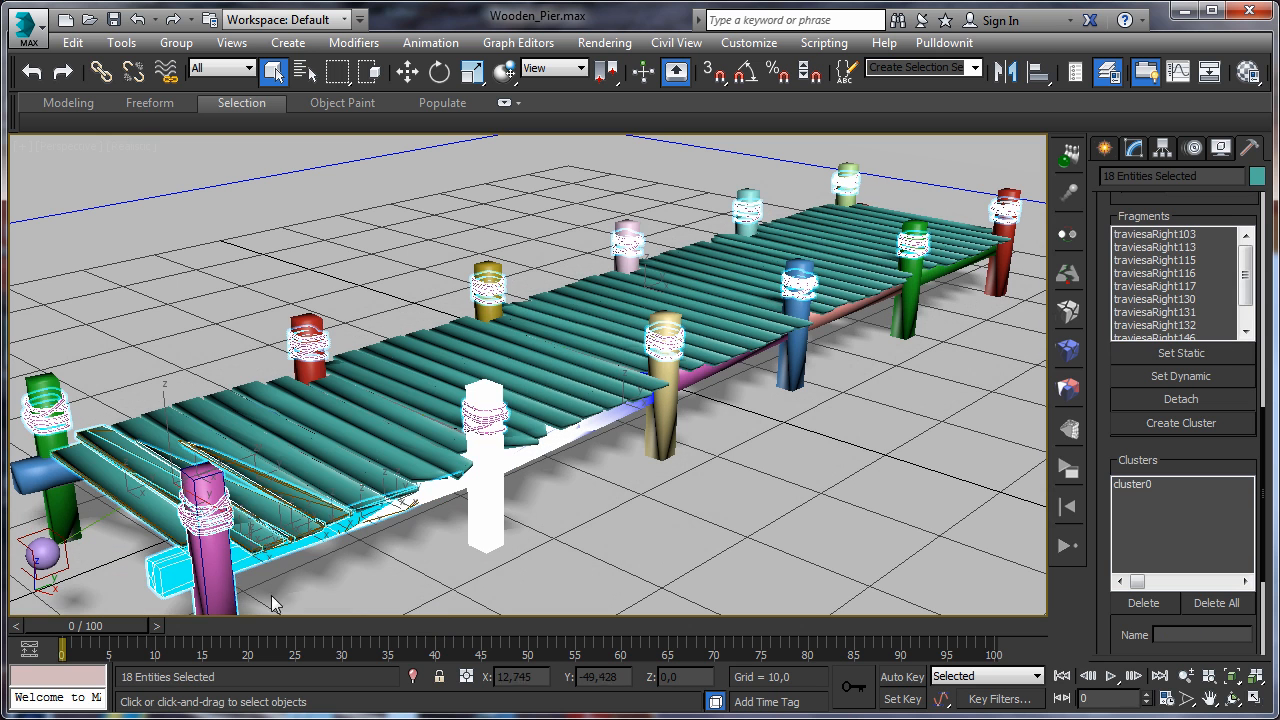
{"action": "left_click_drag", "start_coordinate": [108, 543], "coordinate": [604, 583]}
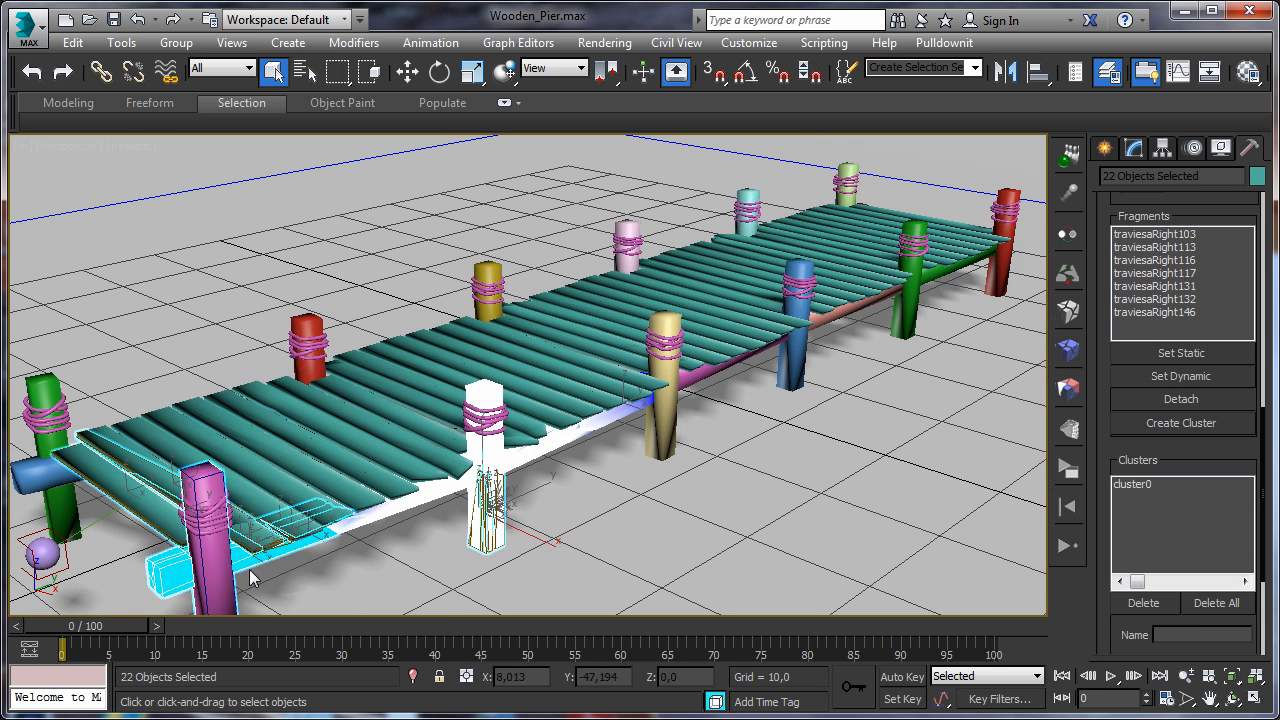
{"action": "left_click_drag", "start_coordinate": [130, 533], "coordinate": [529, 600]}
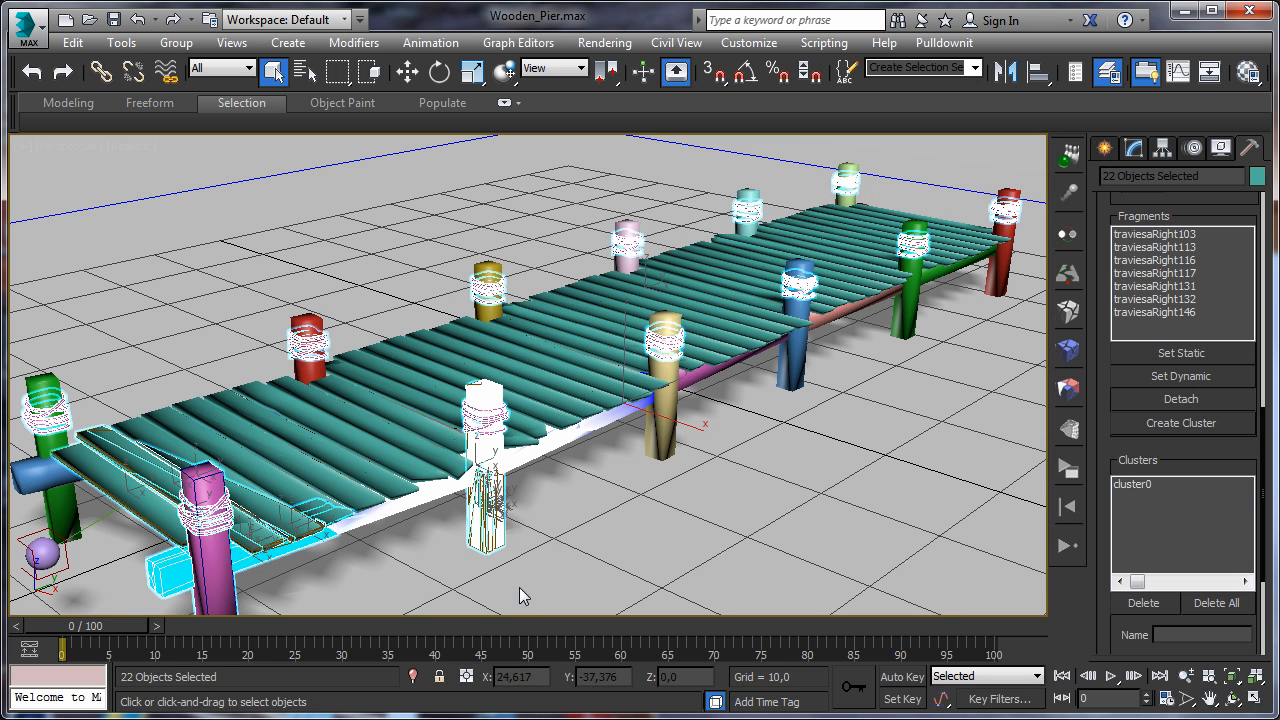
{"action": "left_click_drag", "start_coordinate": [117, 518], "coordinate": [520, 604]}
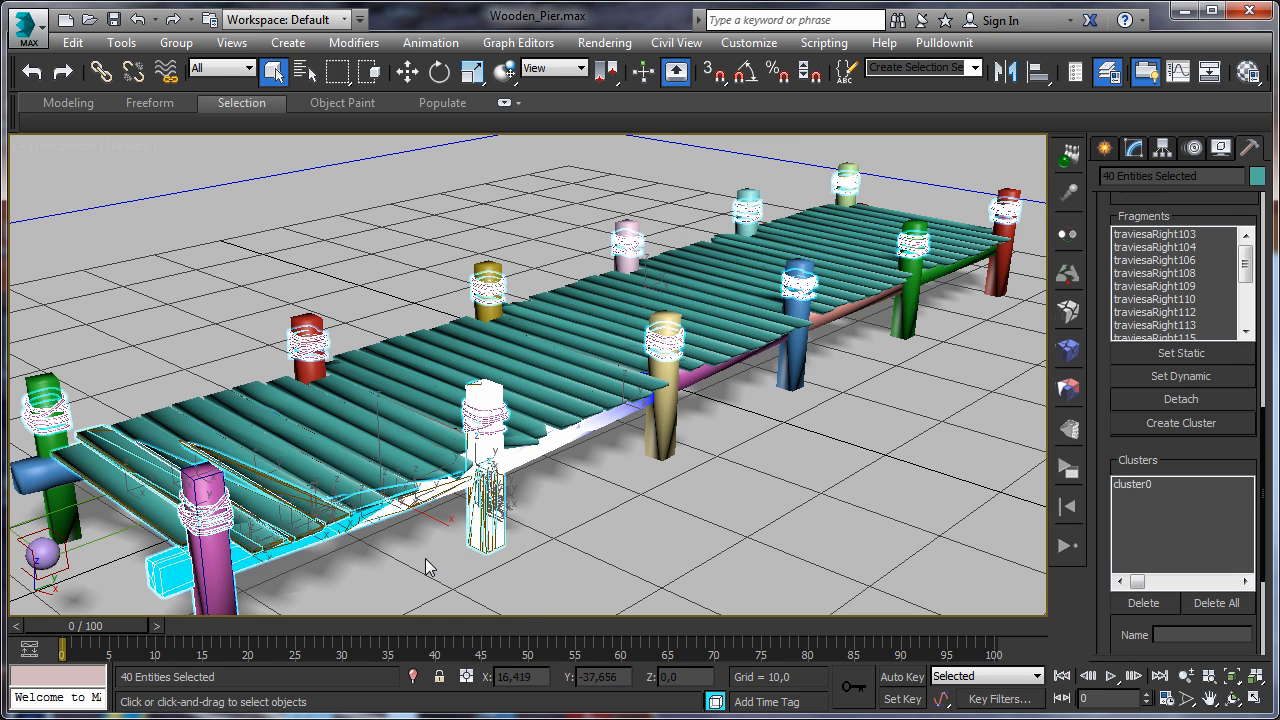
{"action": "left_click", "coordinate": [1188, 354]}
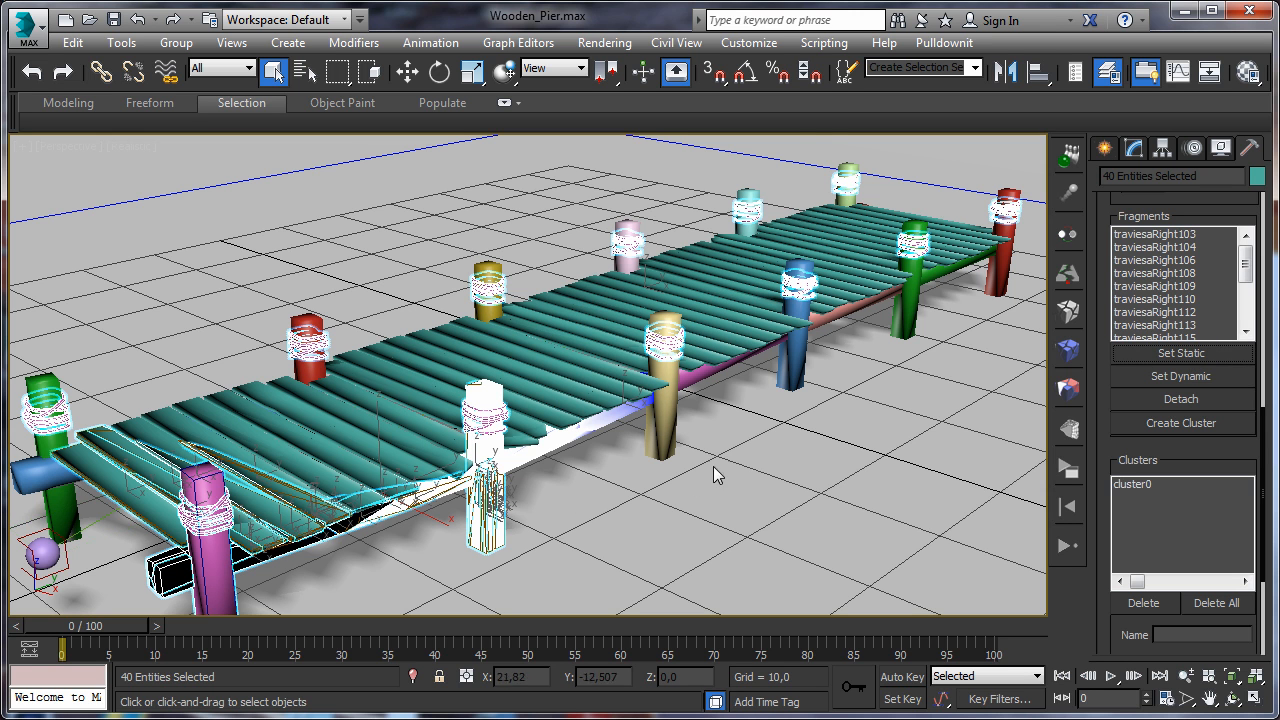
Try to window-select the beam fragments between the white and beige posts and set them static.
{"action": "left_click", "coordinate": [533, 377]}
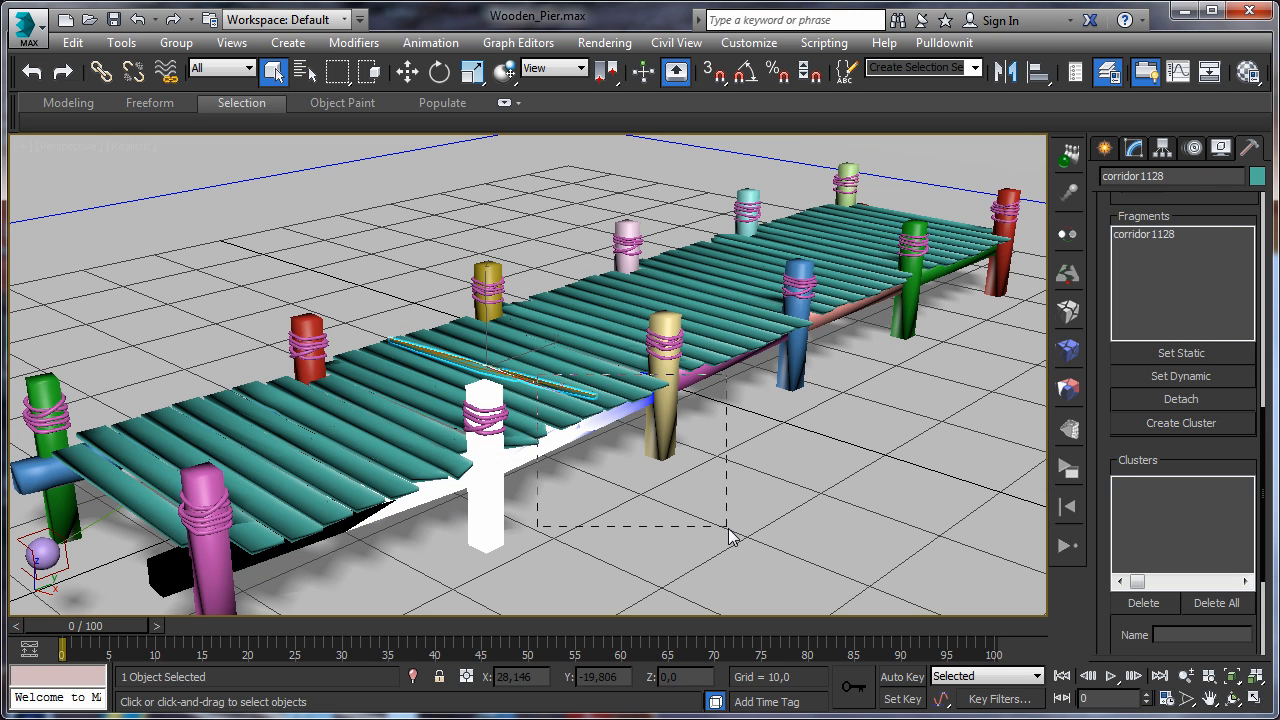
{"action": "left_click_drag", "start_coordinate": [729, 531], "coordinate": [724, 516]}
{"action": "left_click", "coordinate": [1182, 356]}
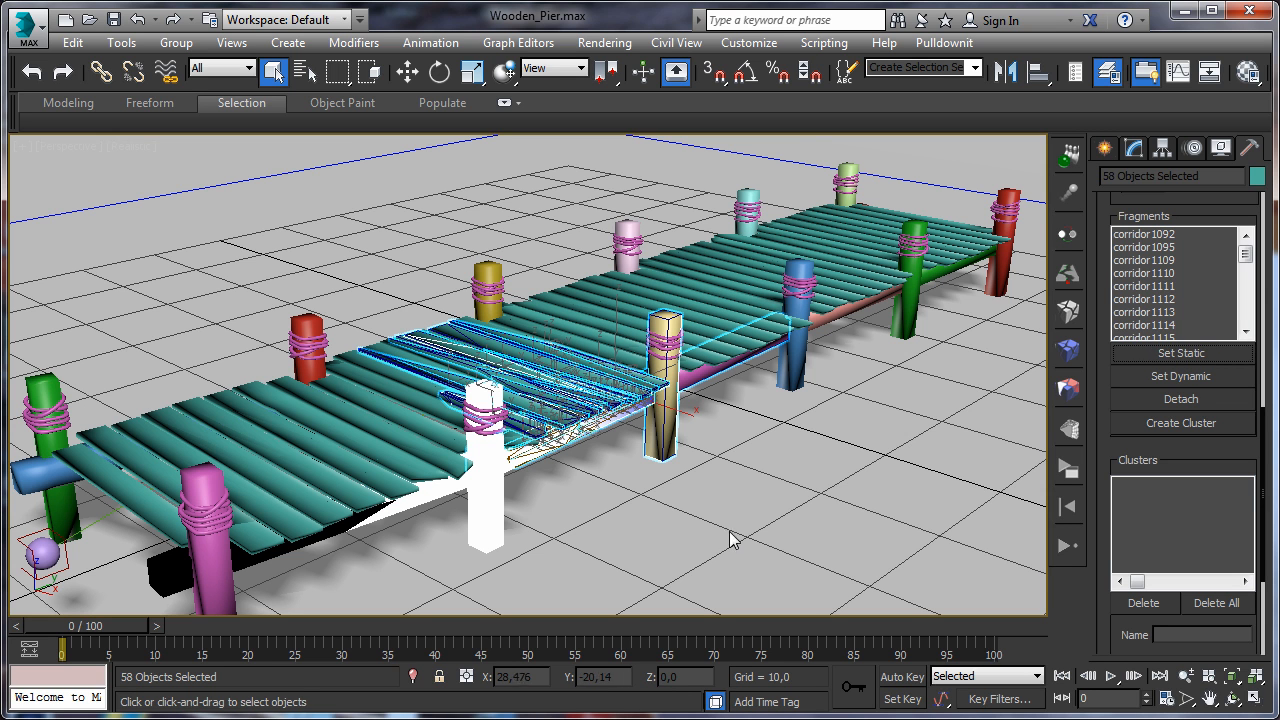
{"action": "left_click", "coordinate": [608, 453]}
{"action": "left_click_drag", "start_coordinate": [545, 428], "coordinate": [693, 503]}
Select beam fragments traviesaRight059, 064, 067, 073, 091 and 097 between the white and beige posts and set them static.
{"action": "left_click", "coordinate": [1232, 698]}
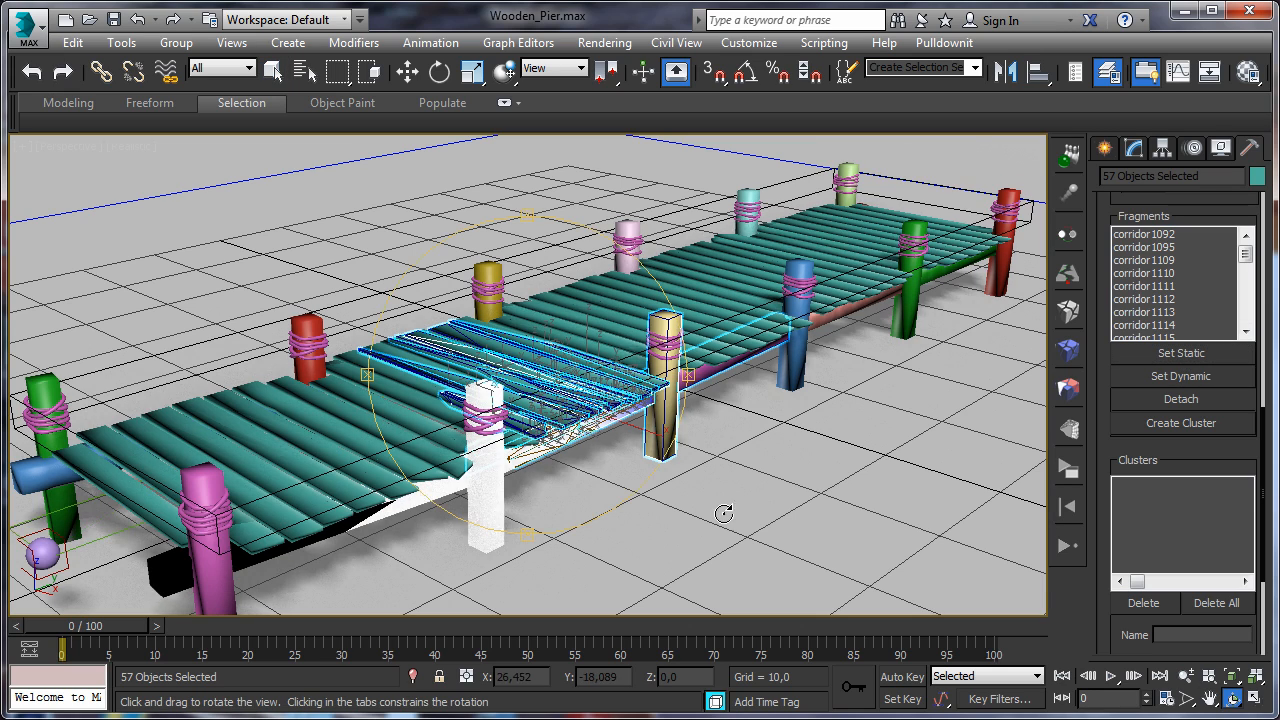
{"action": "left_click_drag", "start_coordinate": [563, 484], "coordinate": [549, 457]}
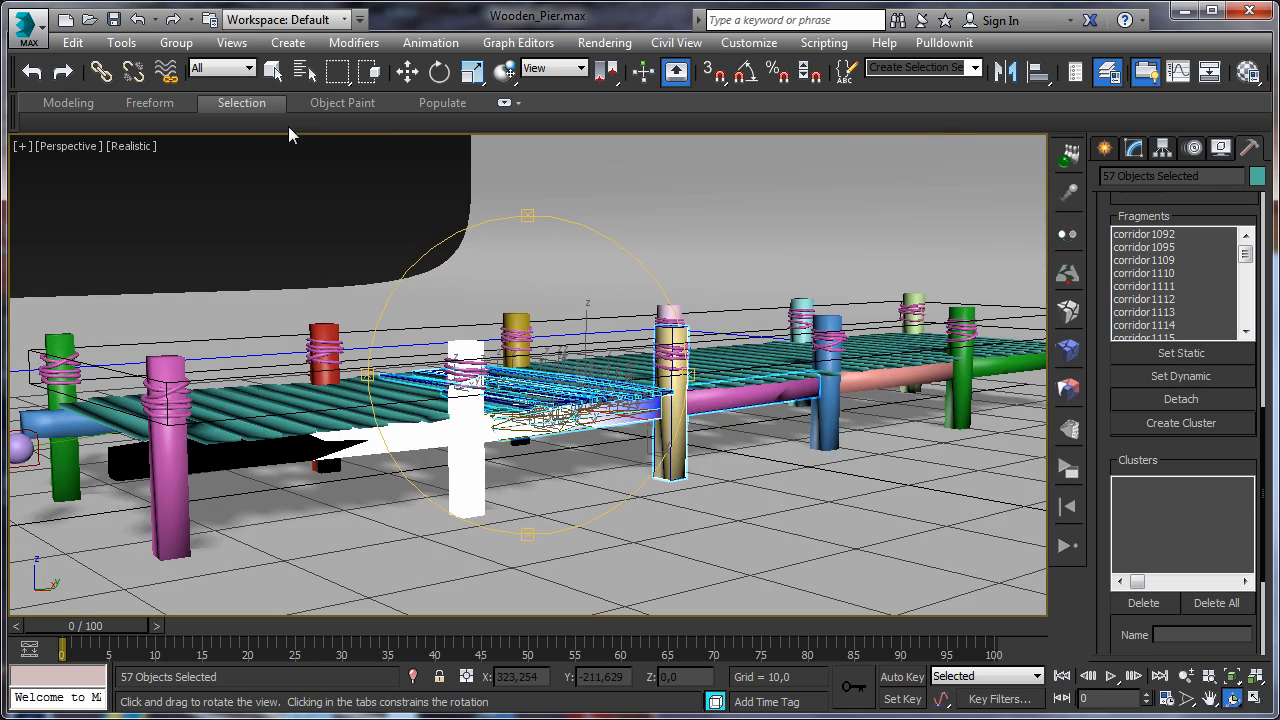
{"action": "left_click", "coordinate": [273, 72]}
{"action": "left_click", "coordinate": [612, 466]}
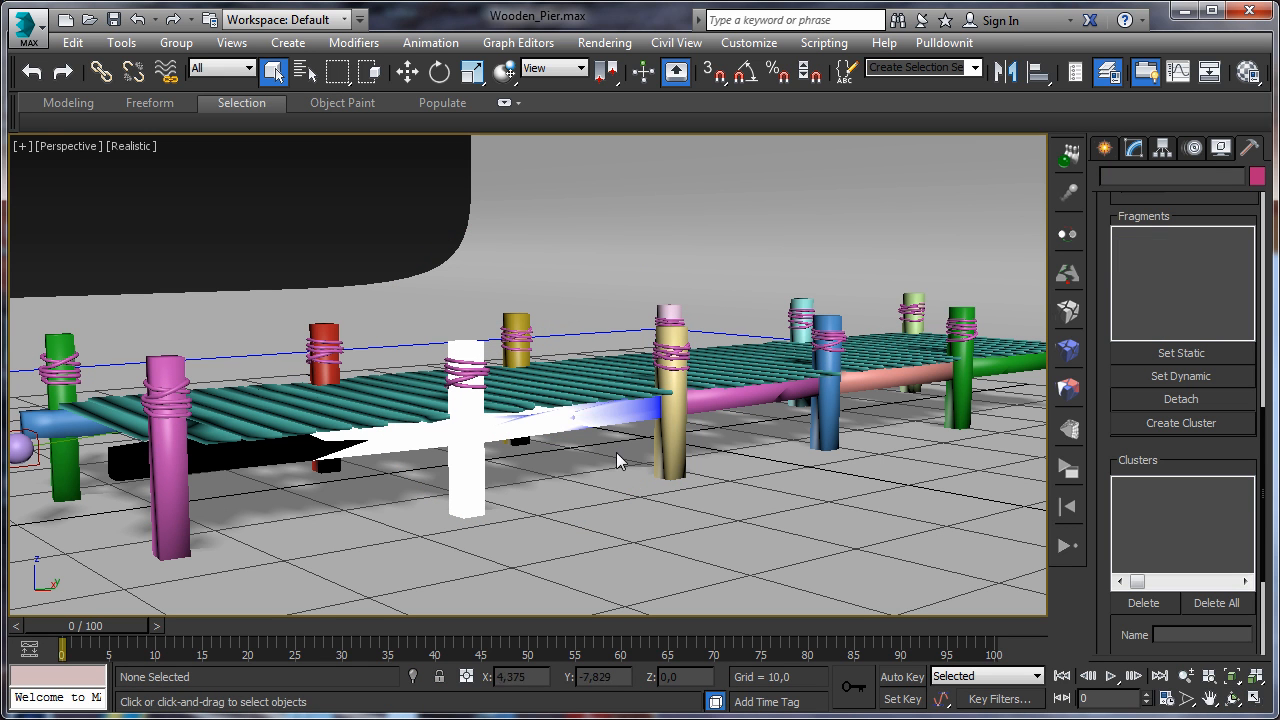
{"action": "left_click", "coordinate": [650, 405]}
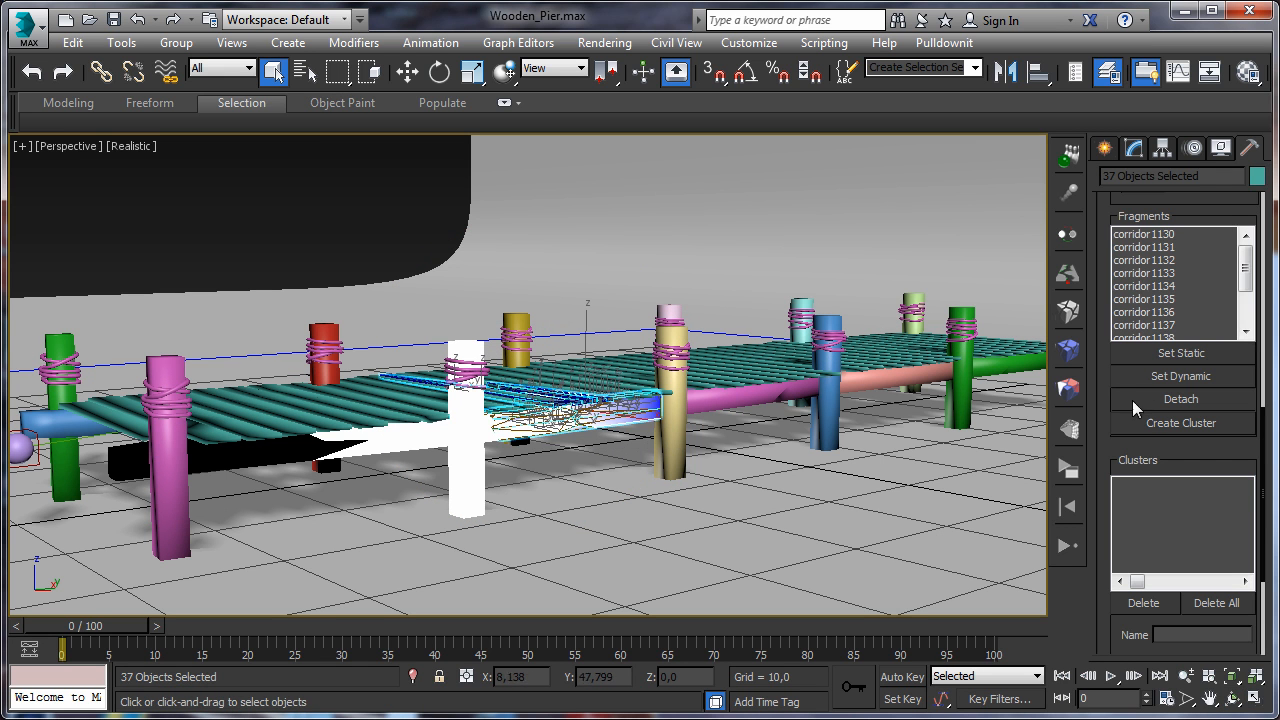
{"action": "left_click", "coordinate": [626, 447]}
{"action": "left_click", "coordinate": [622, 409]}
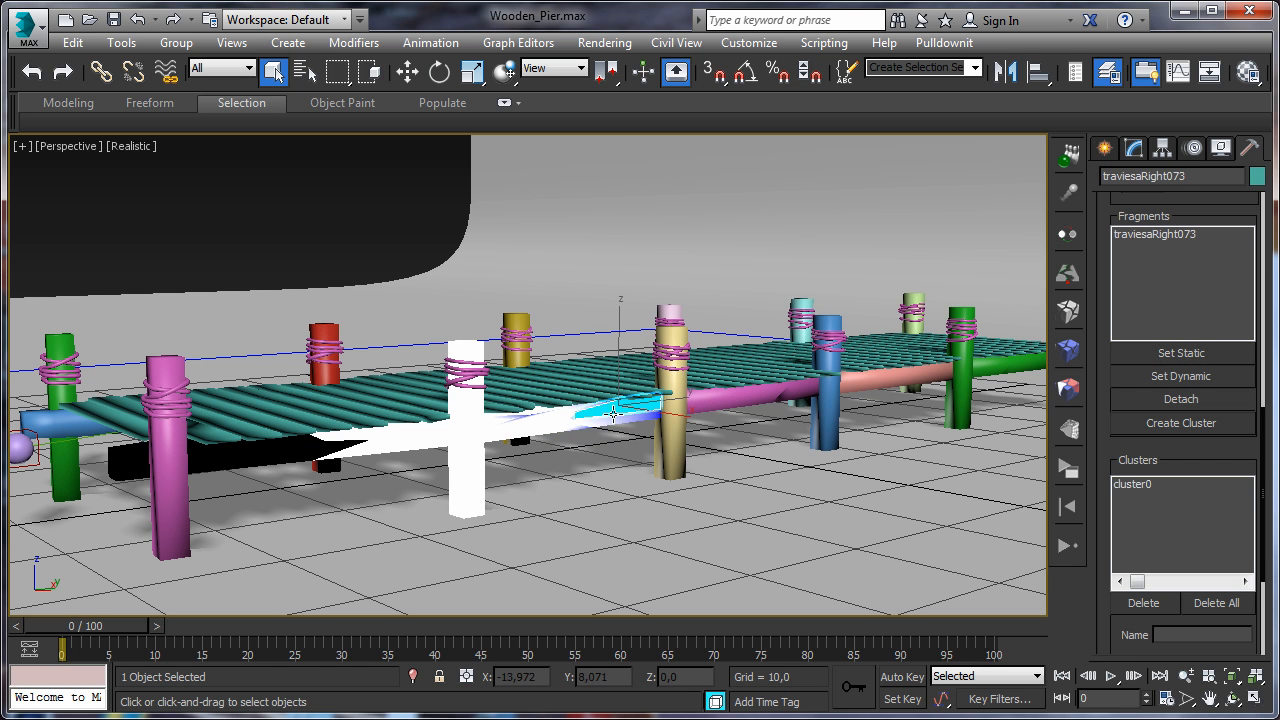
{"action": "left_click", "coordinate": [603, 417], "text": "ctrl"}
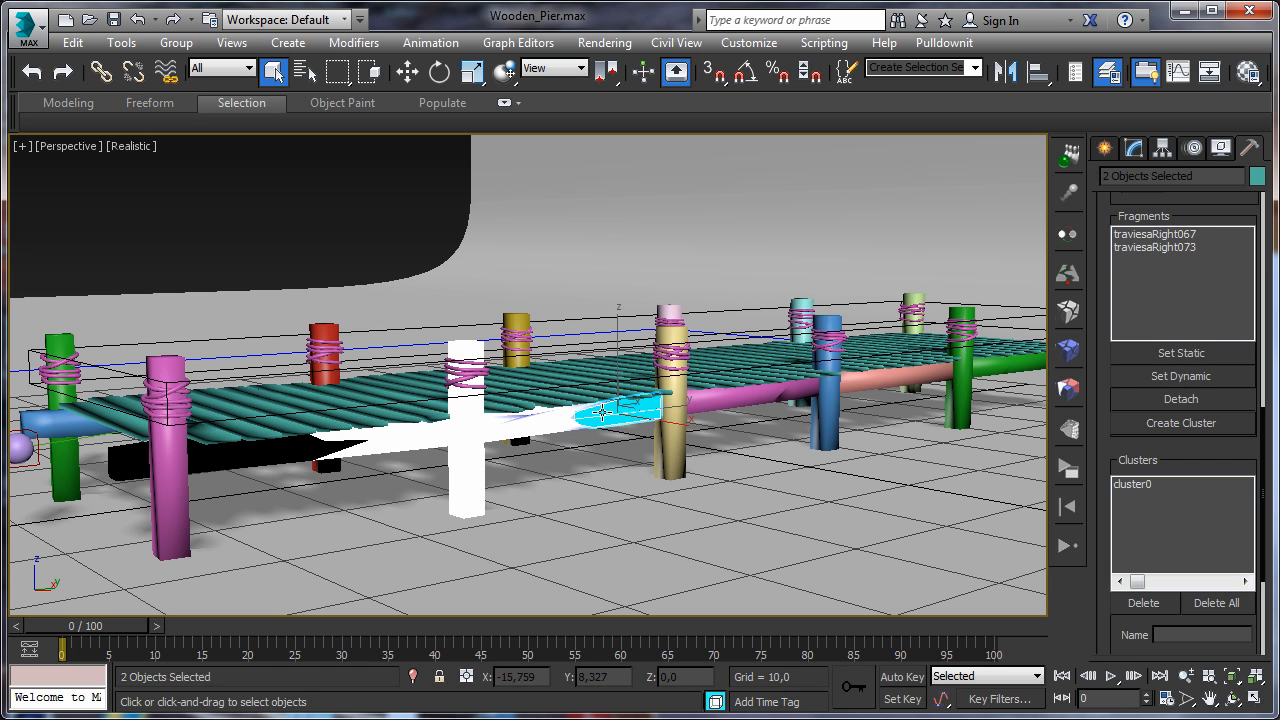
{"action": "left_click", "coordinate": [563, 411], "text": "ctrl"}
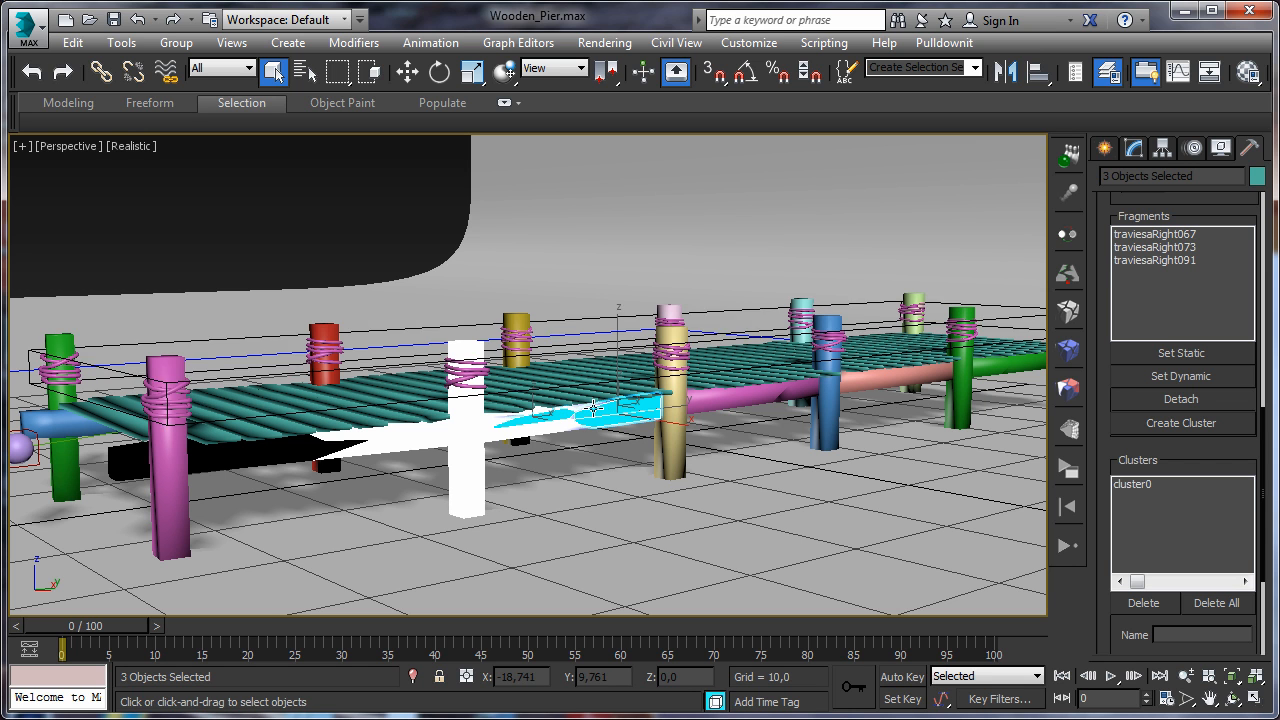
{"action": "left_click", "coordinate": [580, 408], "text": "ctrl"}
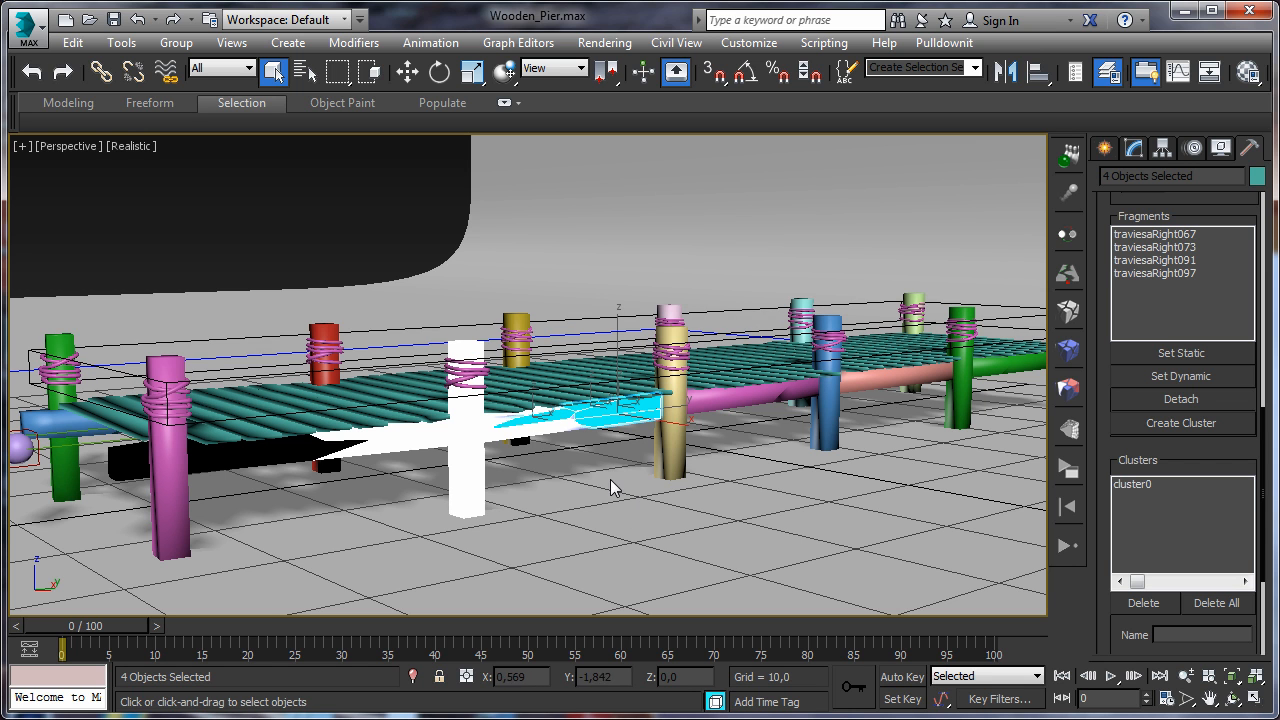
{"action": "left_click", "coordinate": [570, 428], "text": "ctrl"}
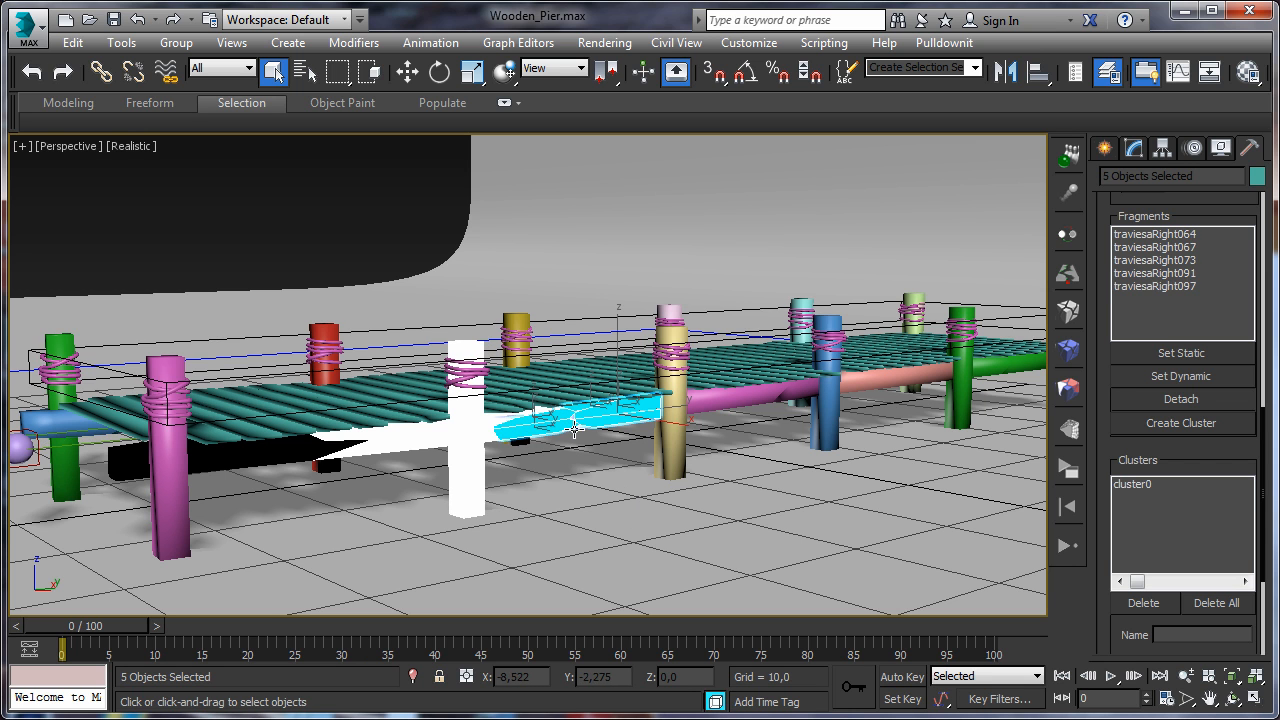
{"action": "left_click", "coordinate": [575, 429], "text": "ctrl"}
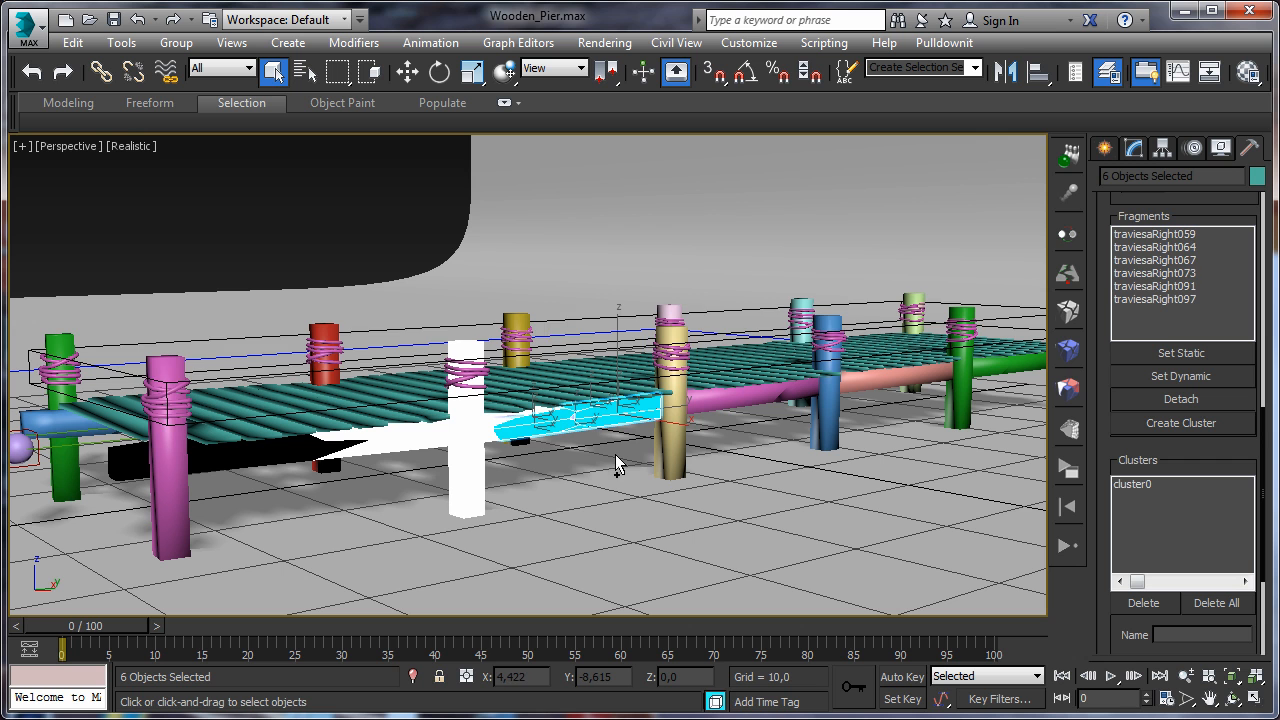
{"action": "left_click", "coordinate": [1158, 353]}
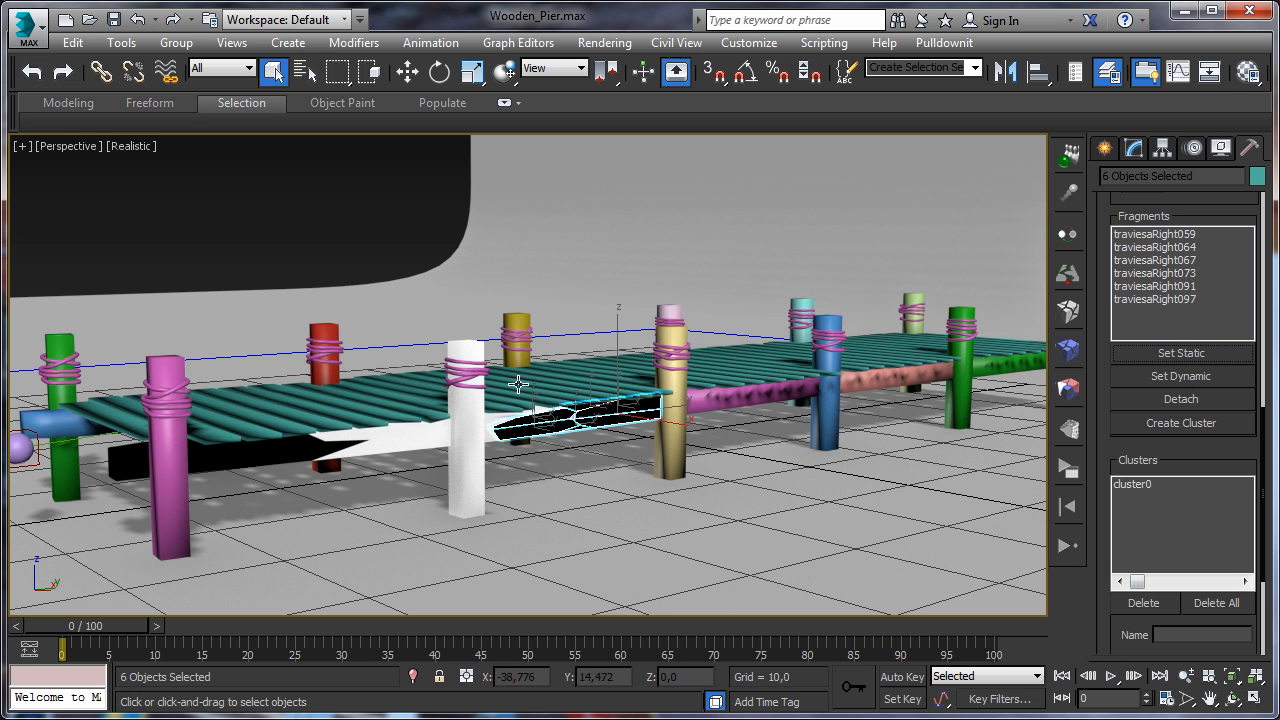
Highlight the fragments belonging to cluster0, and select the neighbouring beam fragment traviesaRight077.
{"action": "left_click", "coordinate": [1138, 486]}
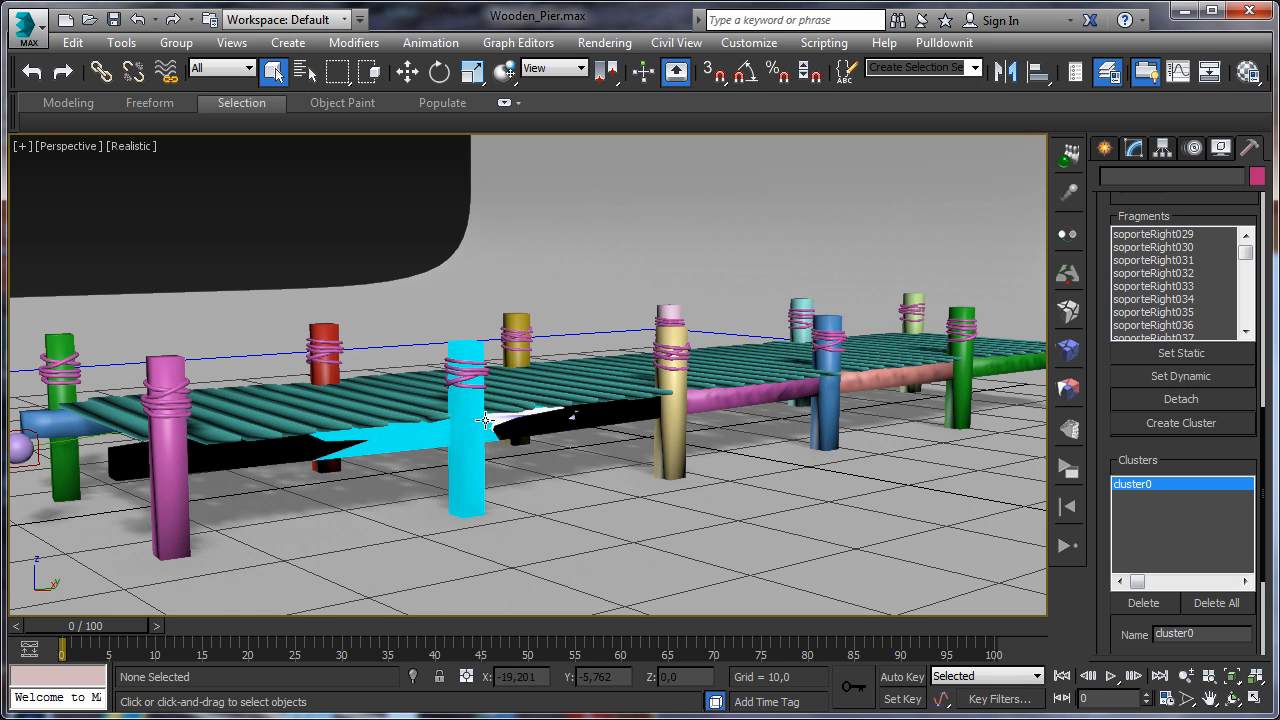
{"action": "left_click", "coordinate": [527, 422]}
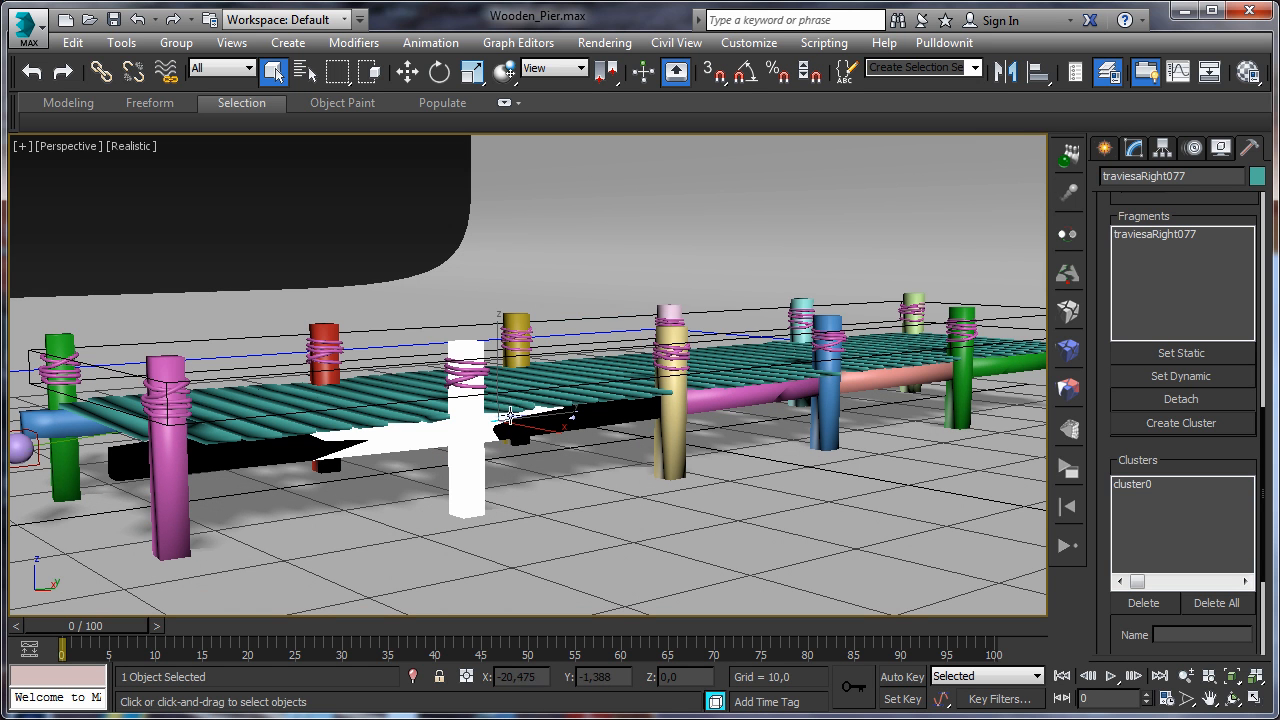
Hide the 0 (default) layer in the Layer Explorer, keeping the beans layer visible.
{"action": "left_click_drag", "start_coordinate": [748, 540], "coordinate": [946, 110]}
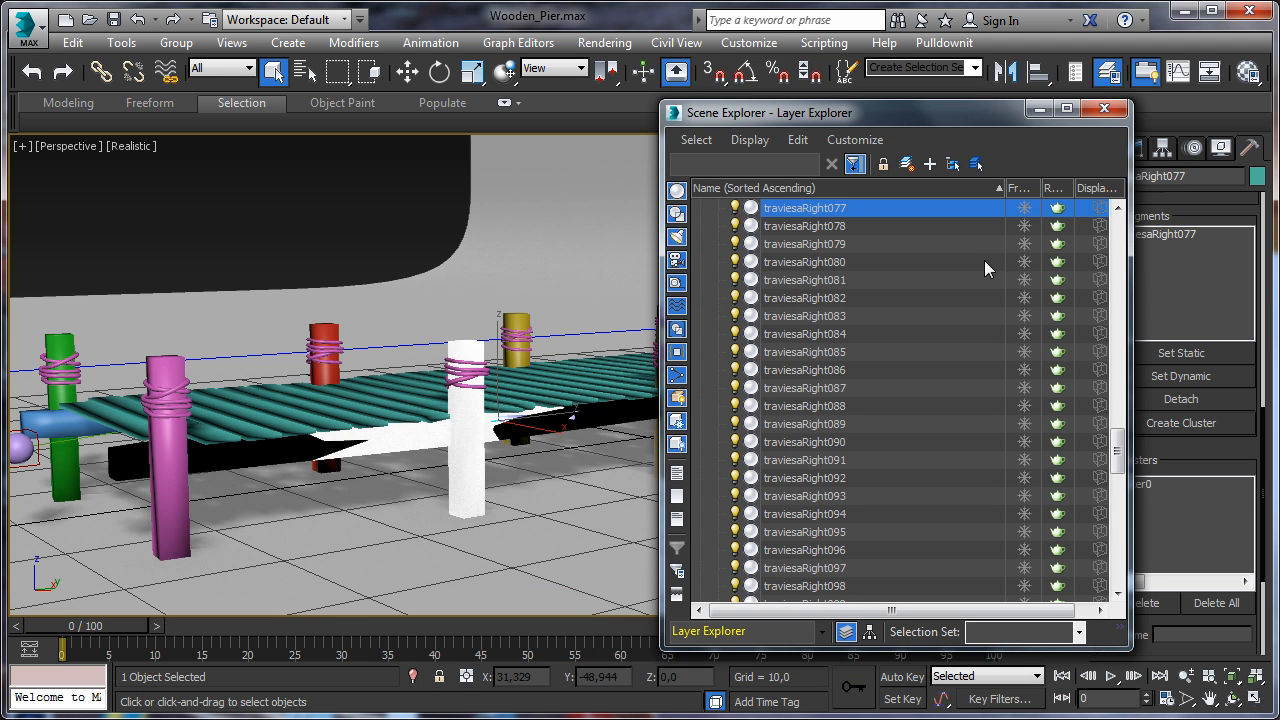
{"action": "left_click_drag", "start_coordinate": [1118, 455], "coordinate": [1118, 228]}
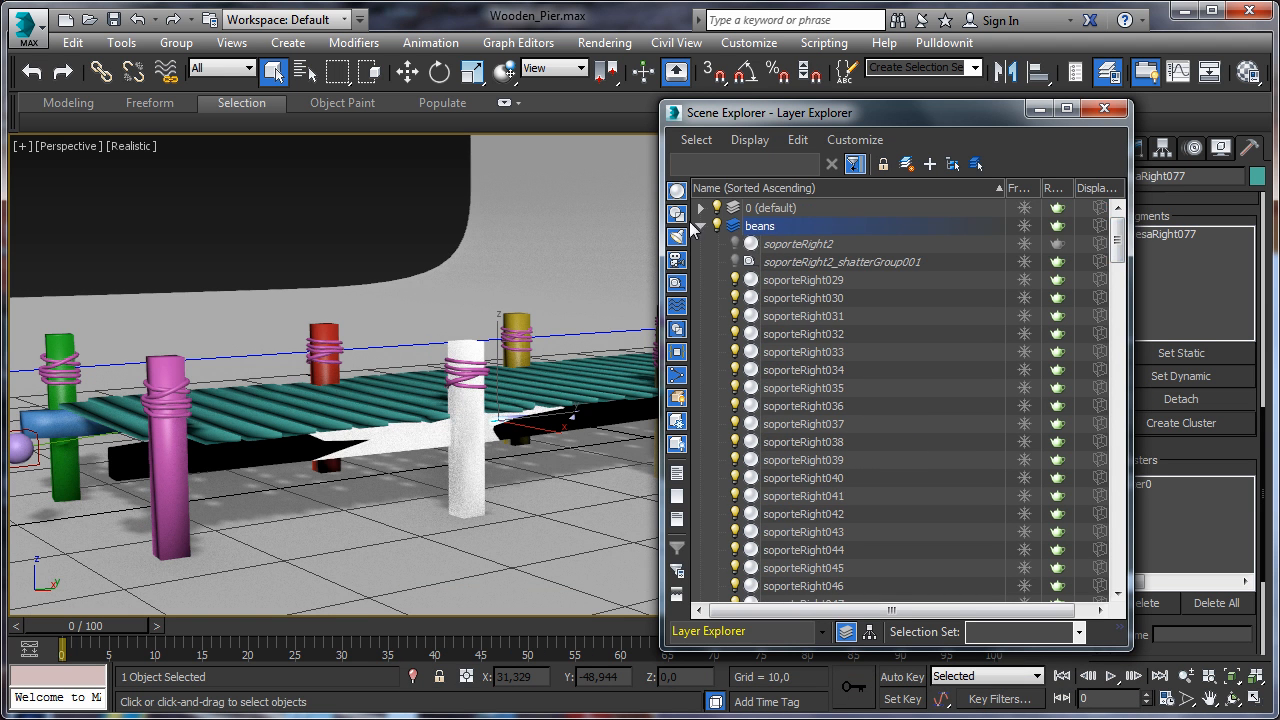
{"action": "left_click", "coordinate": [700, 226]}
{"action": "left_click", "coordinate": [716, 226]}
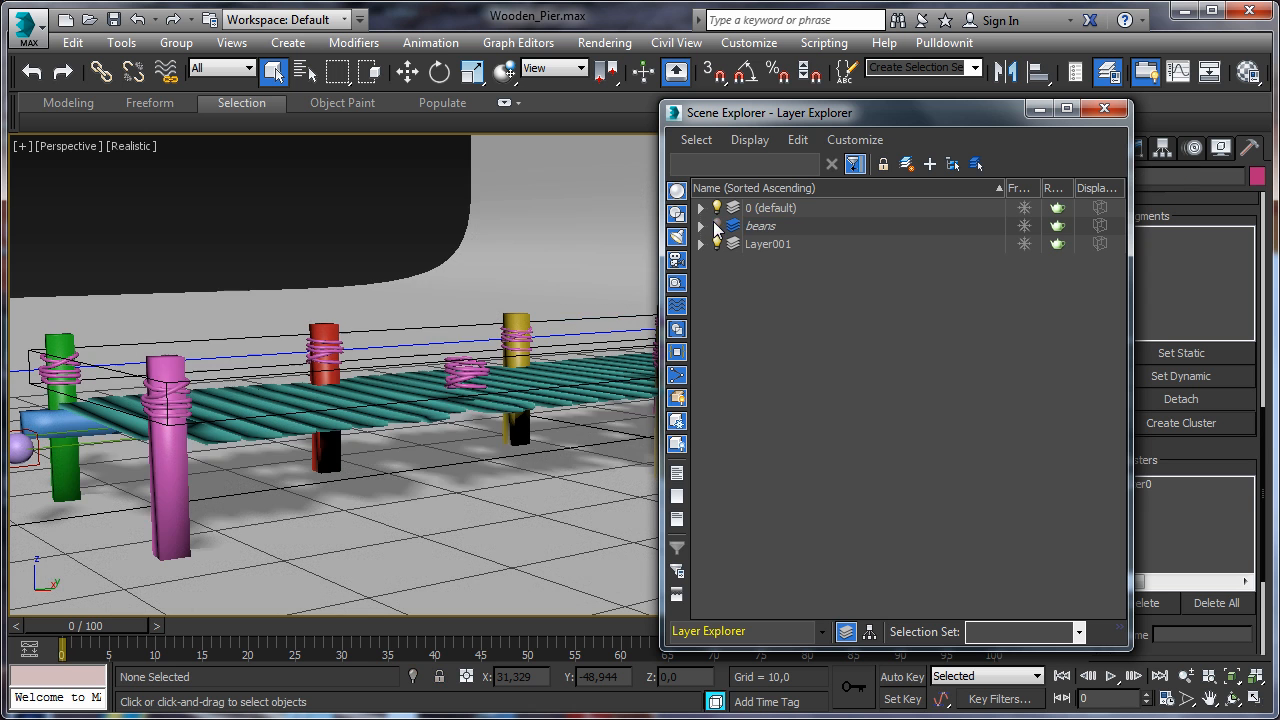
{"action": "left_click", "coordinate": [716, 226]}
{"action": "left_click", "coordinate": [717, 208]}
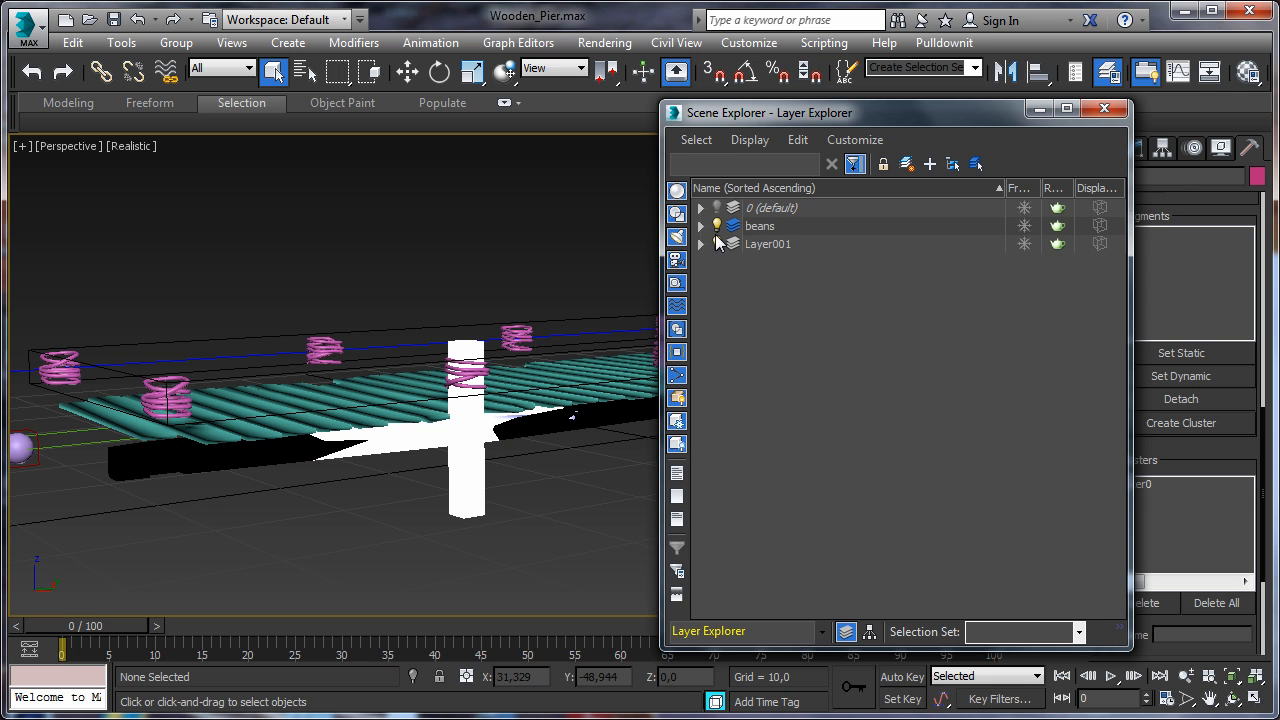
Hide Layer001, window-select the beam fragments between the white post and the beam's far end, and set them static.
{"action": "left_click", "coordinate": [717, 244]}
{"action": "left_click", "coordinate": [1104, 108]}
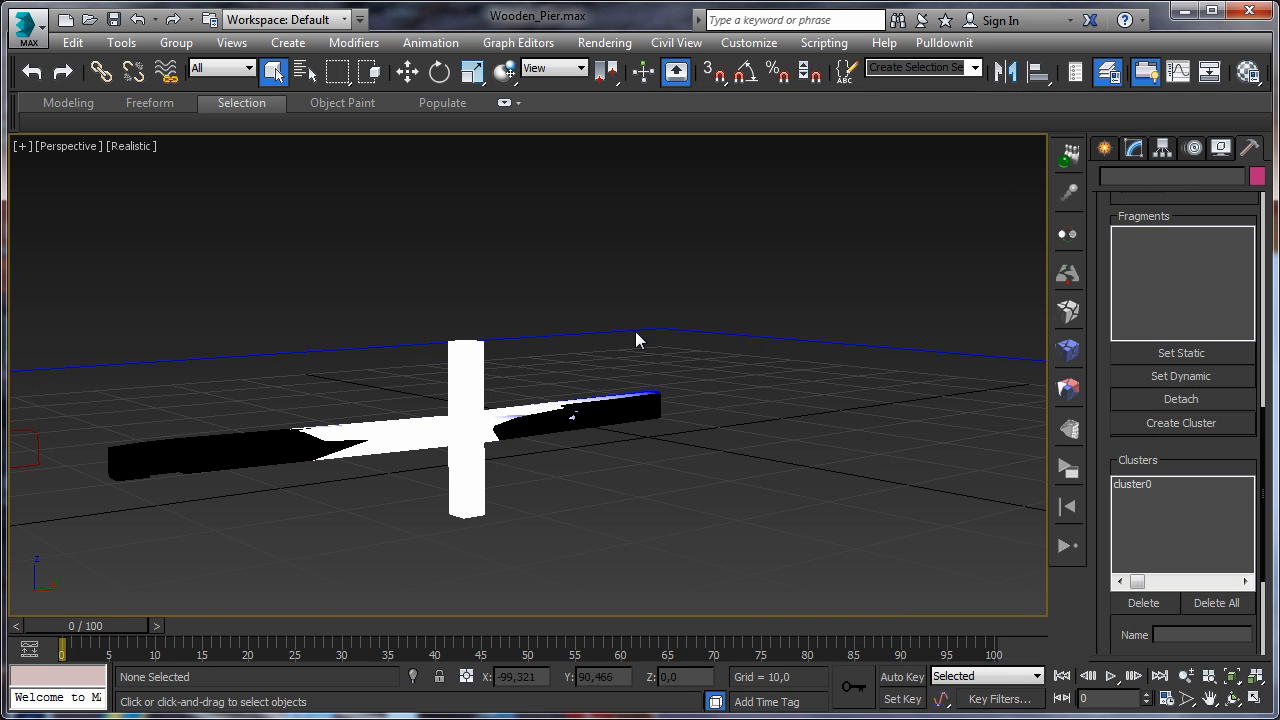
{"action": "left_click_drag", "start_coordinate": [644, 456], "coordinate": [644, 456]}
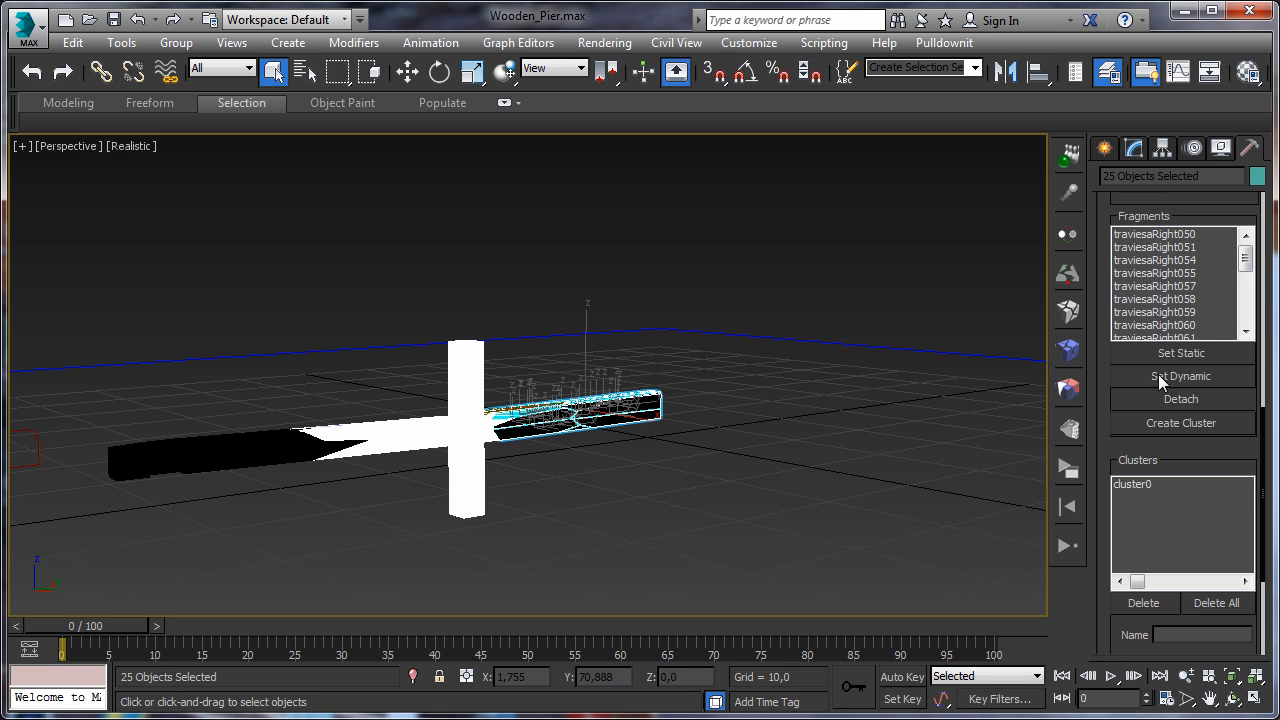
{"action": "left_click", "coordinate": [1182, 352]}
{"action": "left_click", "coordinate": [701, 356]}
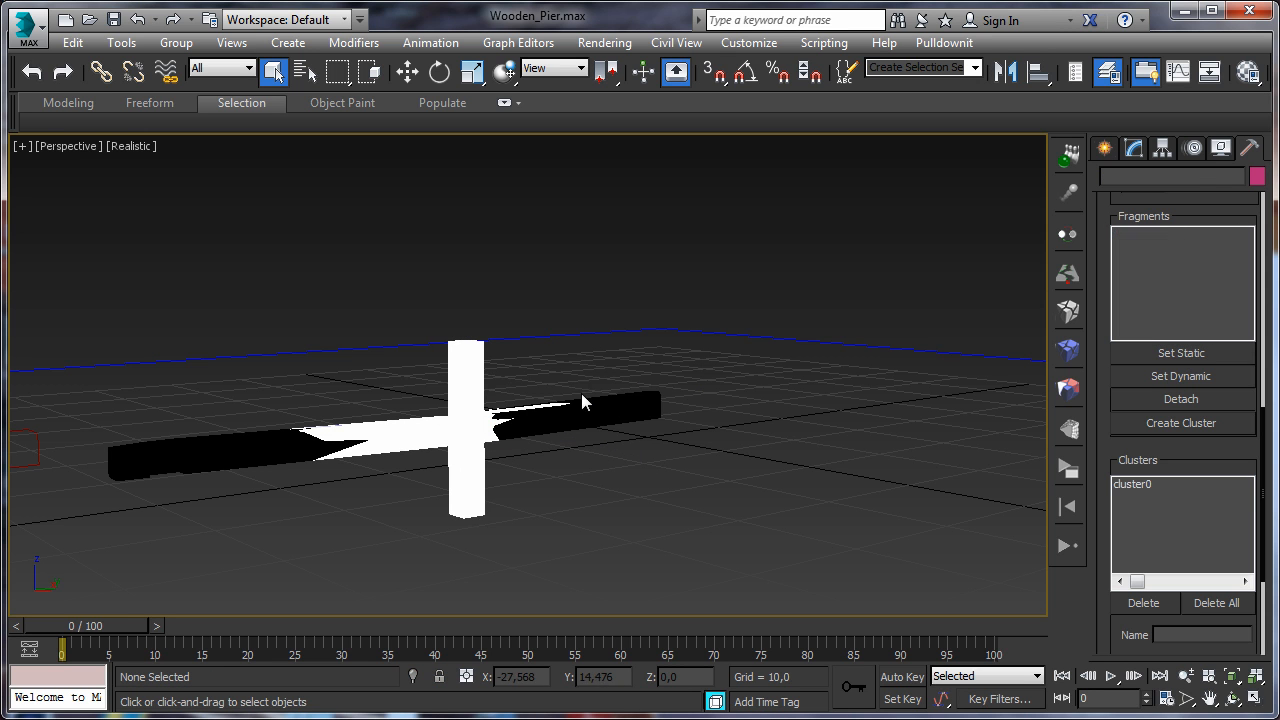
Highlight the fragments of cluster0 to check its extent and break settings, and switch off the stresses view for FBody2.
{"action": "left_click", "coordinate": [1135, 484]}
{"action": "left_click_drag", "start_coordinate": [1207, 457], "coordinate": [1203, 279]}
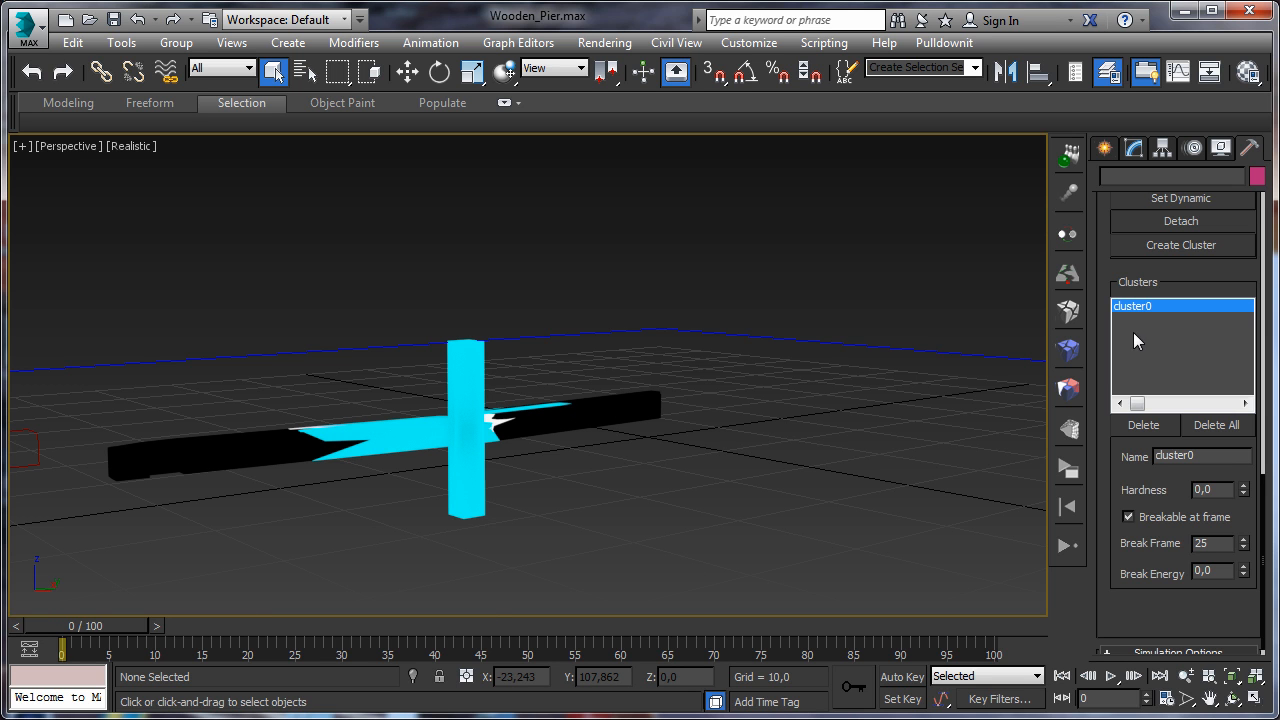
{"action": "left_click", "coordinate": [1069, 347]}
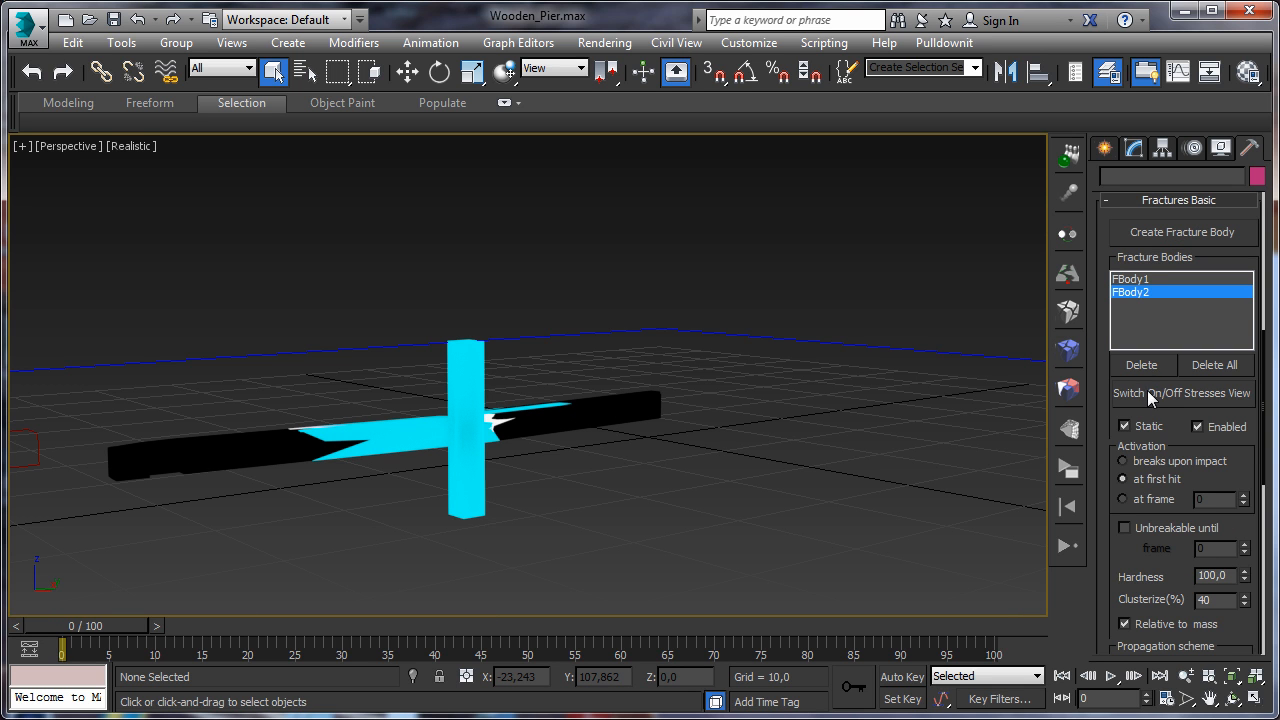
{"action": "left_click", "coordinate": [1145, 391]}
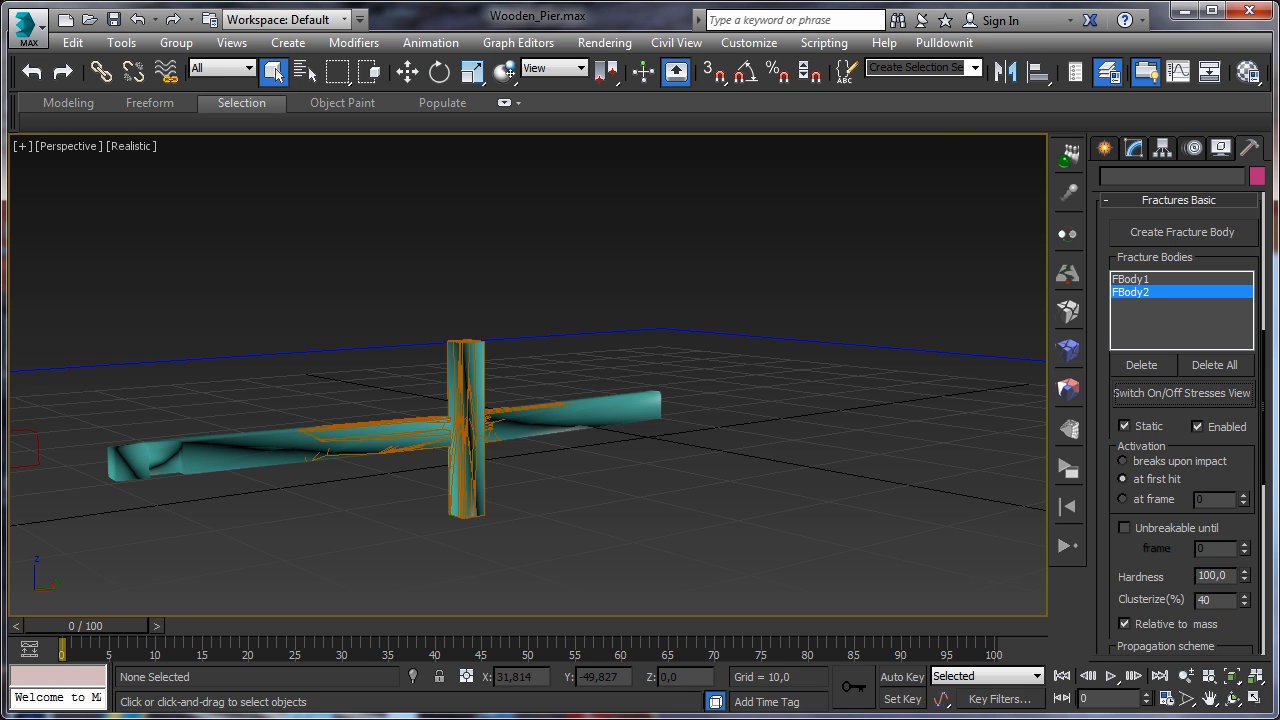
Unhide the 0 (default) and Layer001 layers, and set the shaded display to Material Color.
{"action": "left_click", "coordinate": [215, 718]}
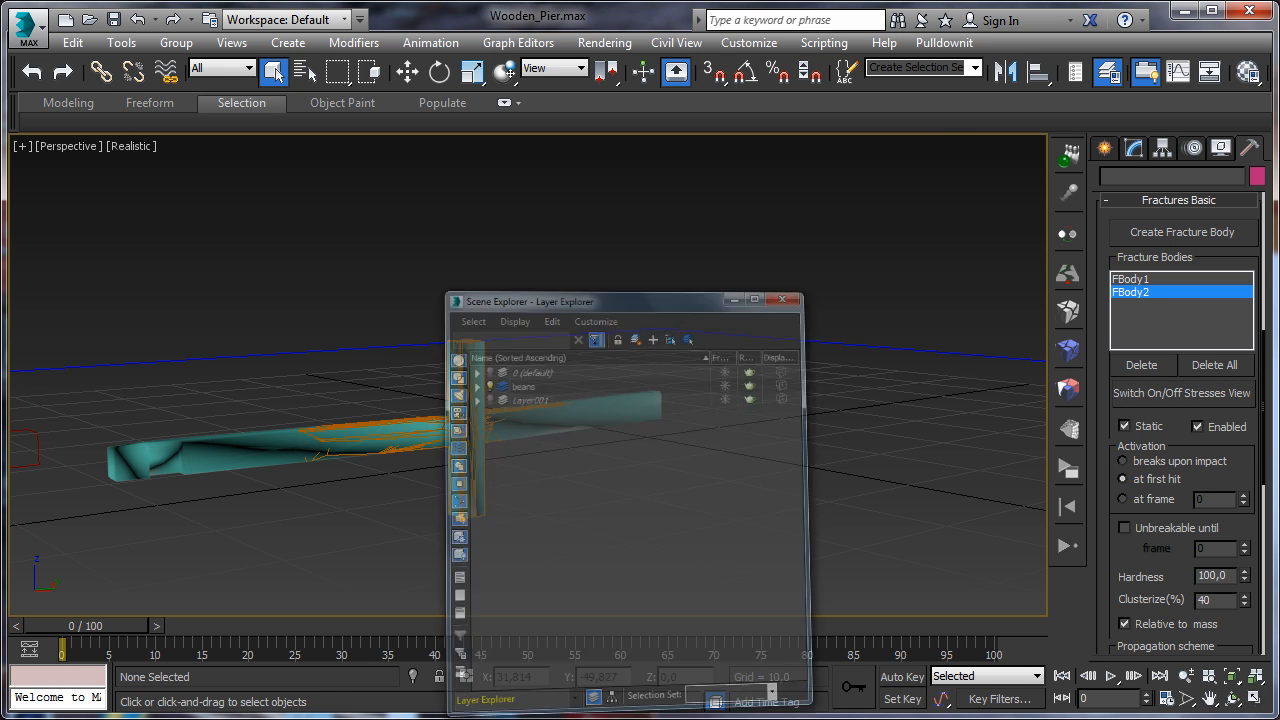
{"action": "left_click", "coordinate": [718, 208]}
{"action": "left_click", "coordinate": [717, 244]}
{"action": "left_click", "coordinate": [1040, 109]}
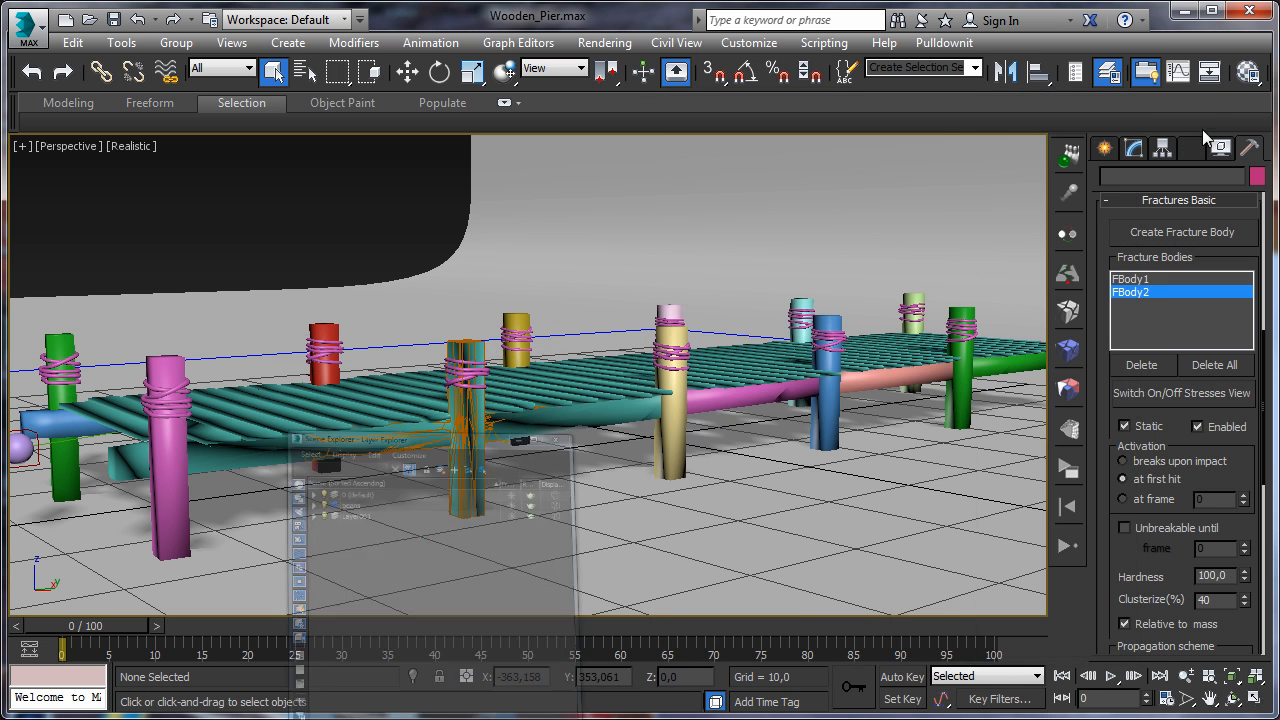
{"action": "left_click", "coordinate": [1220, 148]}
{"action": "left_click", "coordinate": [1166, 287]}
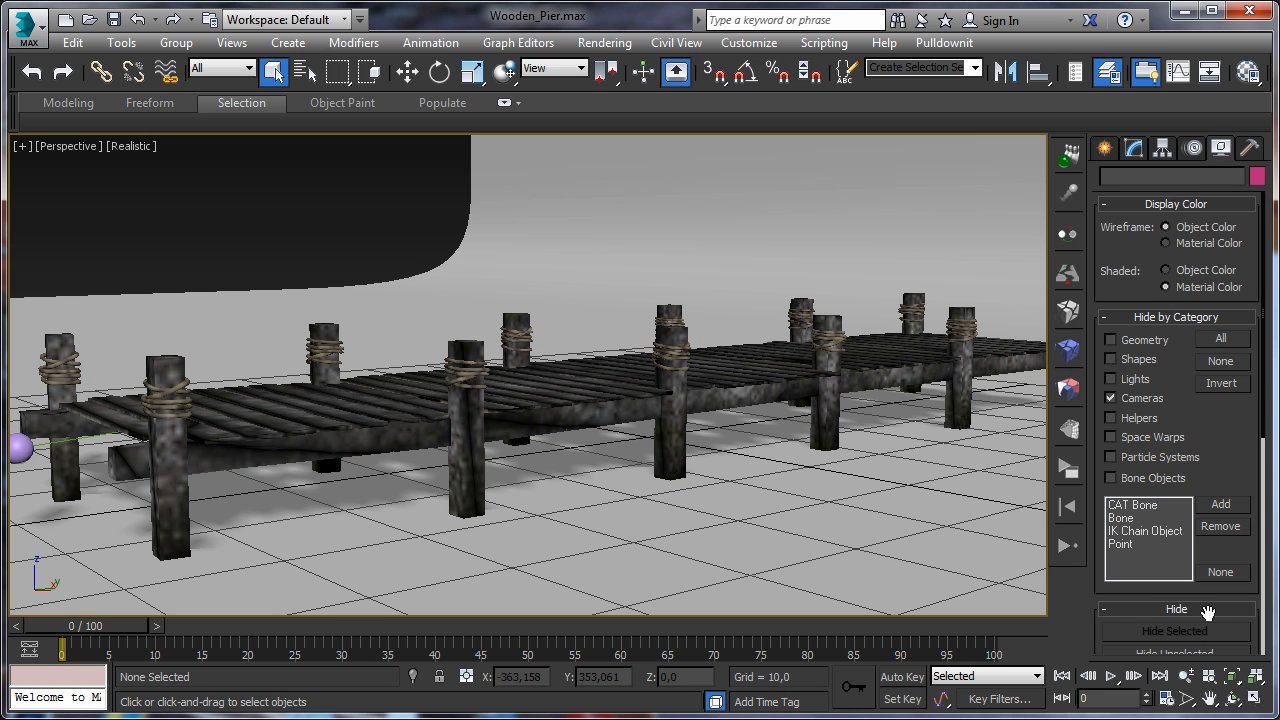
Test-run the simulation from frame 0, stop it shortly after frame 28, and scrub back to frame 16 to inspect the post.
{"action": "left_click", "coordinate": [1232, 698]}
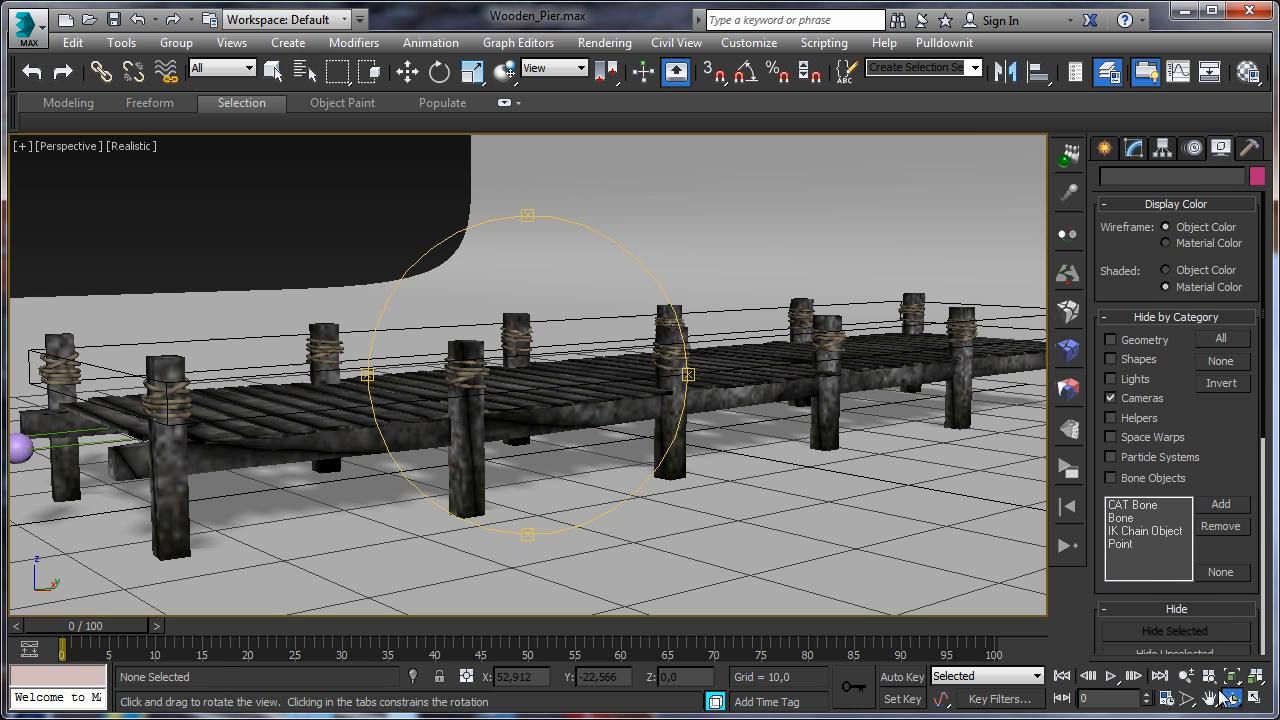
{"action": "left_click_drag", "start_coordinate": [466, 429], "coordinate": [461, 393]}
{"action": "left_click", "coordinate": [272, 72]}
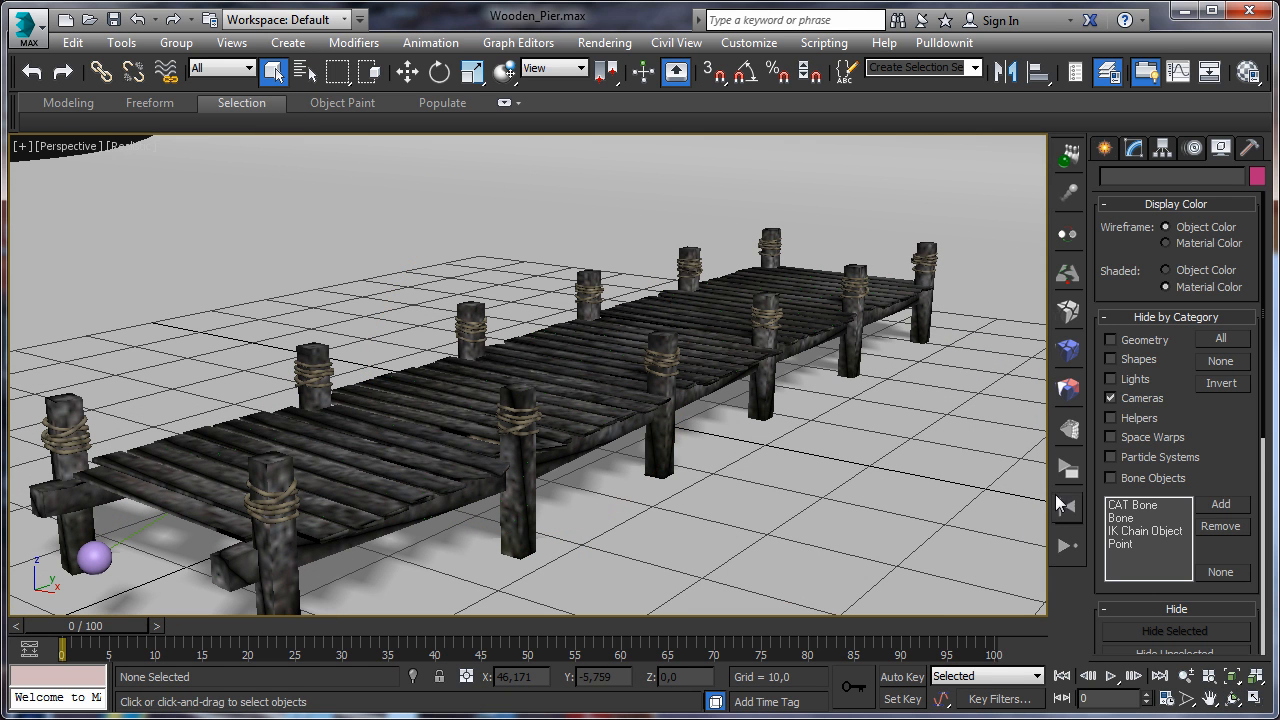
{"action": "left_click", "coordinate": [1068, 510]}
{"action": "left_click", "coordinate": [1063, 474]}
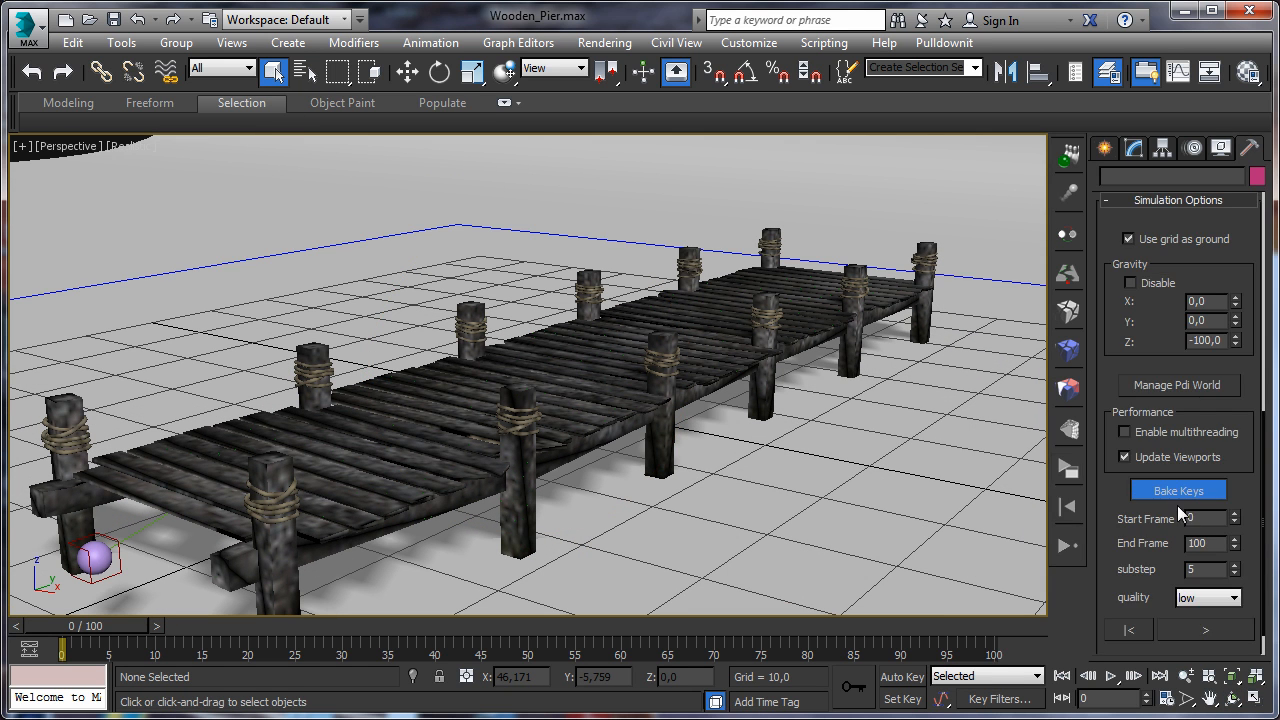
{"action": "left_click", "coordinate": [1129, 631]}
{"action": "left_click", "coordinate": [1186, 628]}
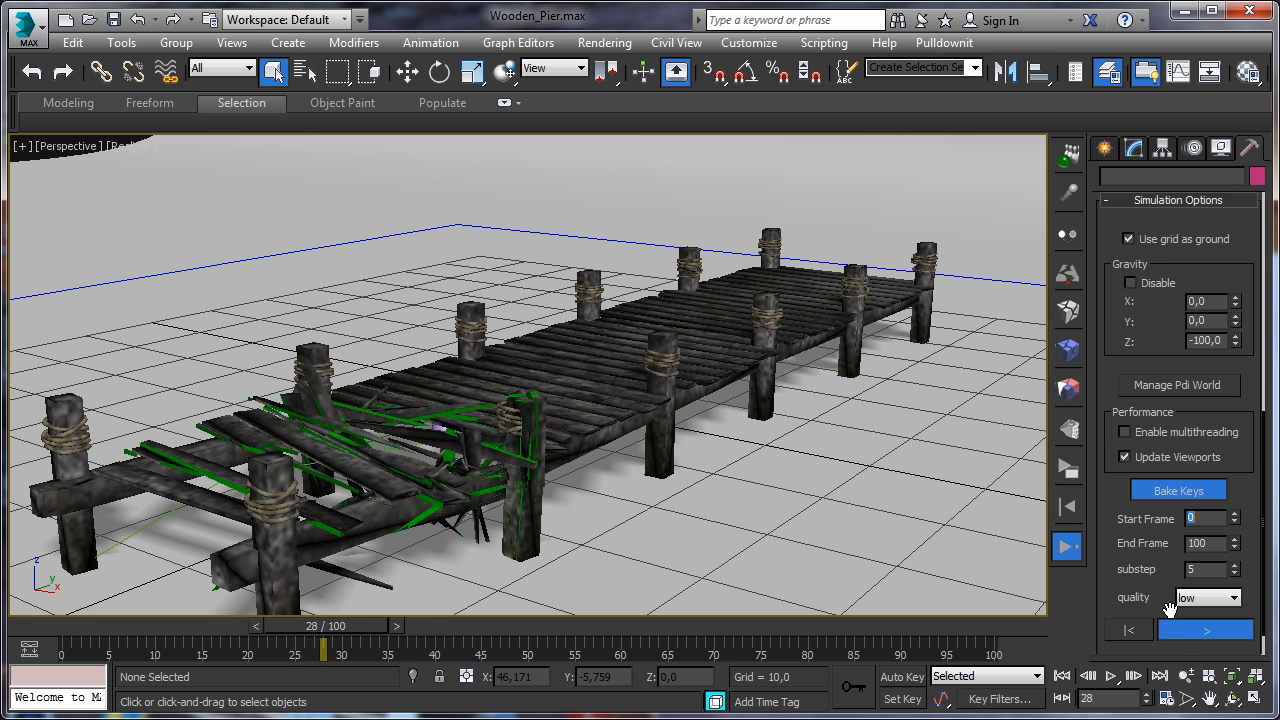
{"action": "left_click", "coordinate": [1180, 632]}
{"action": "left_click_drag", "start_coordinate": [348, 625], "coordinate": [212, 648]}
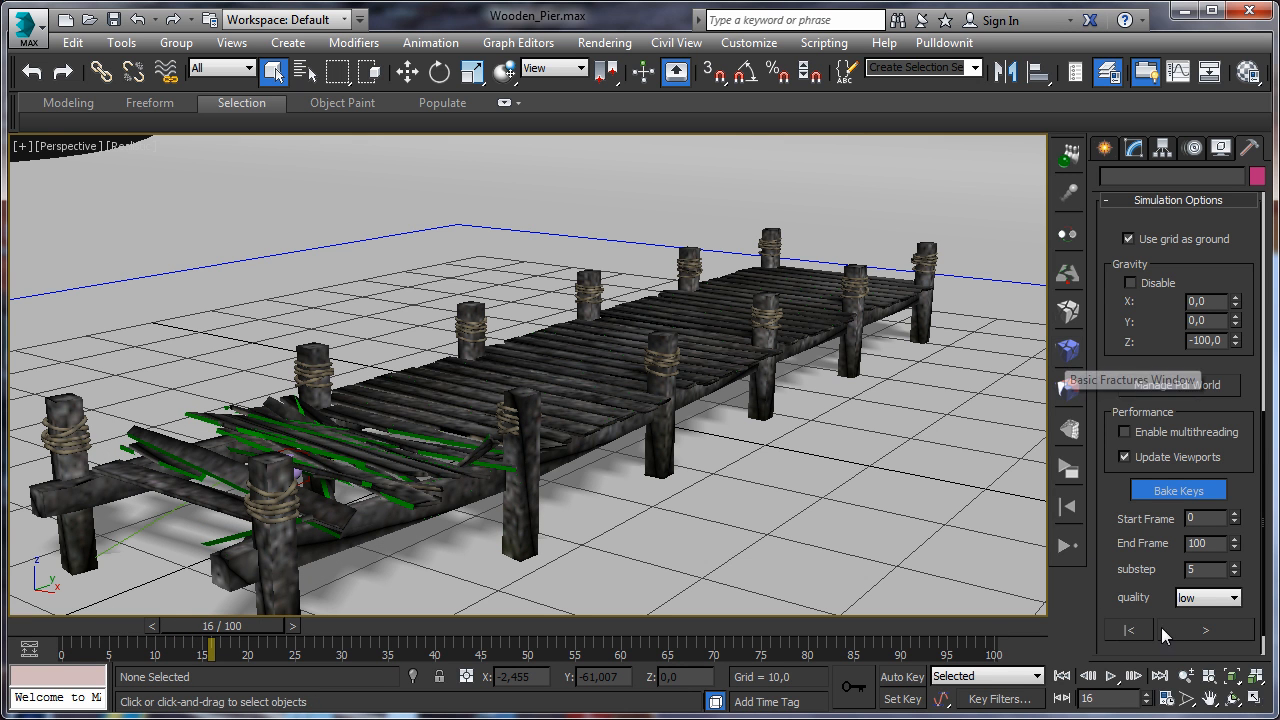
Reset the simulation, set FBody2's activation to breaks upon impact, and run the simulation through frame 100.
{"action": "left_click", "coordinate": [1068, 507]}
{"action": "left_click", "coordinate": [1068, 368]}
{"action": "left_click", "coordinate": [1135, 279]}
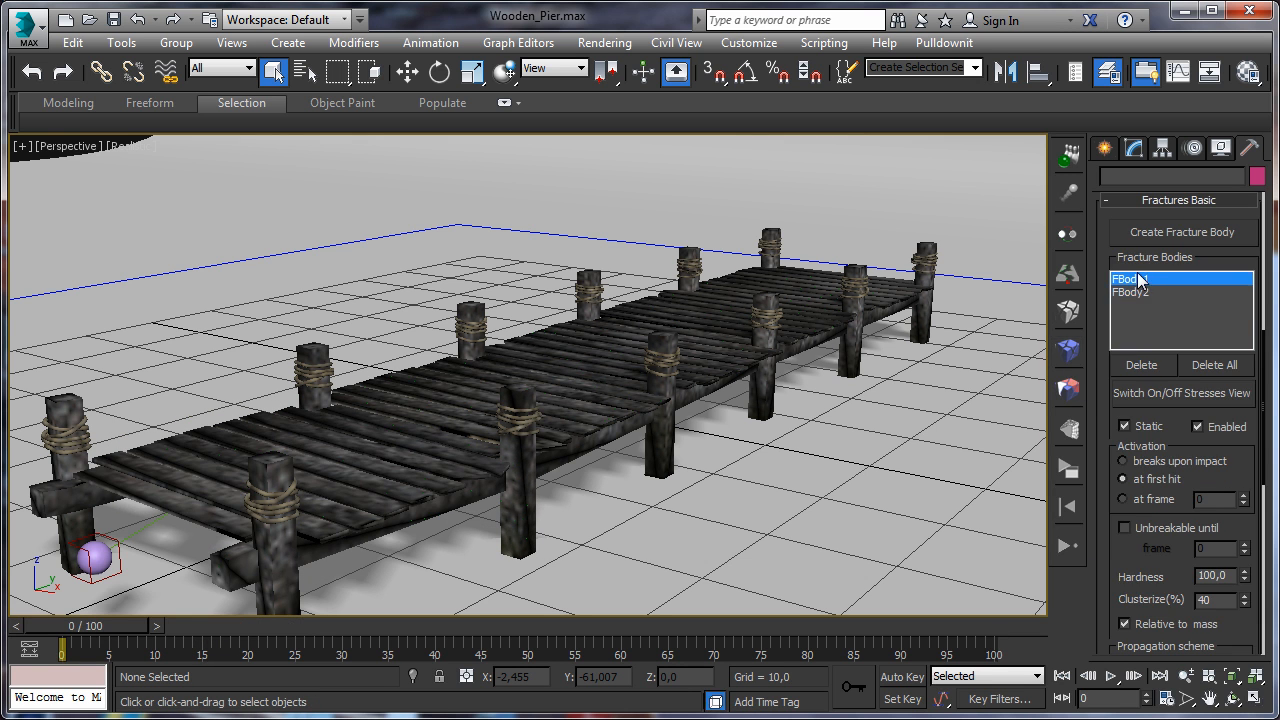
{"action": "left_click", "coordinate": [1132, 292]}
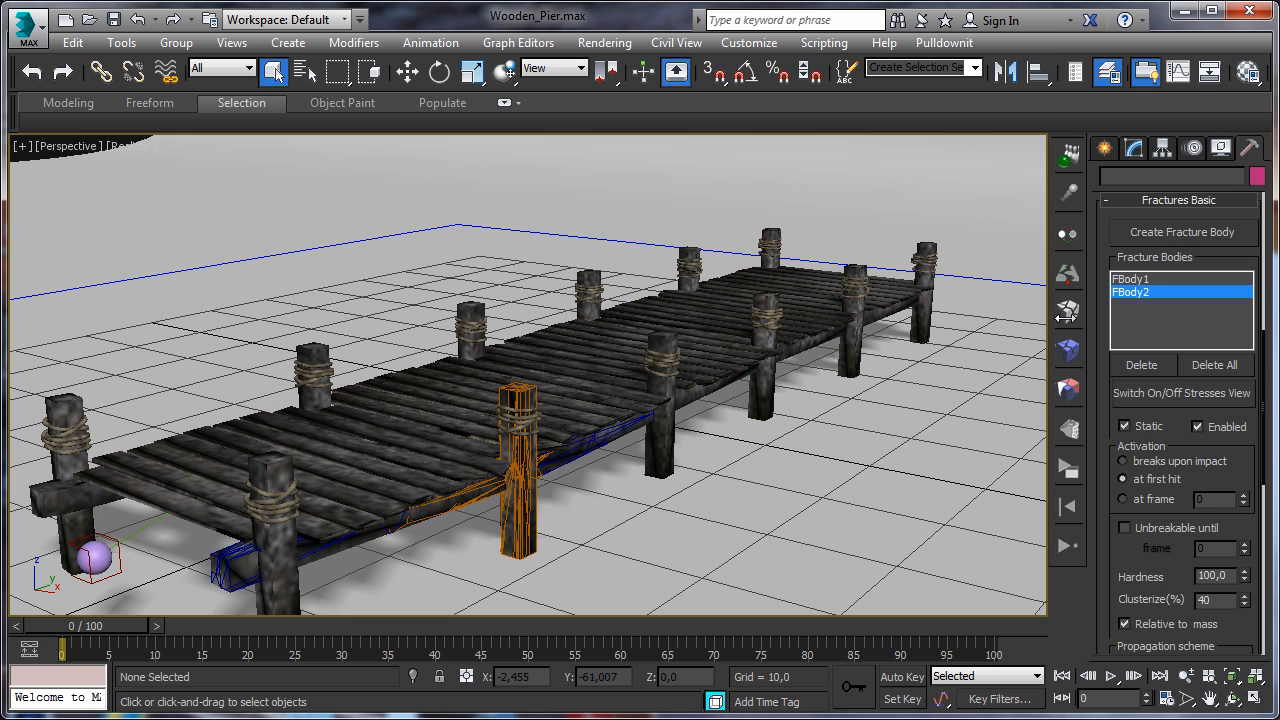
{"action": "left_click", "coordinate": [1122, 461]}
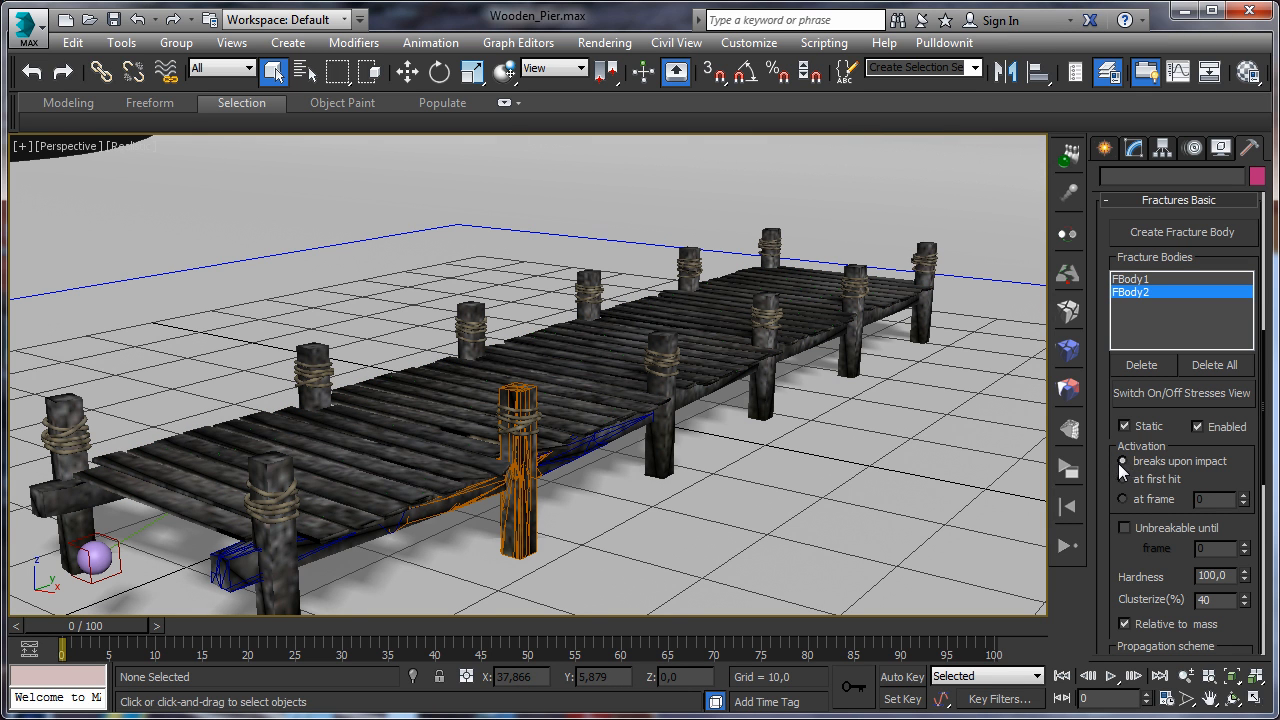
{"action": "left_click", "coordinate": [1069, 548]}
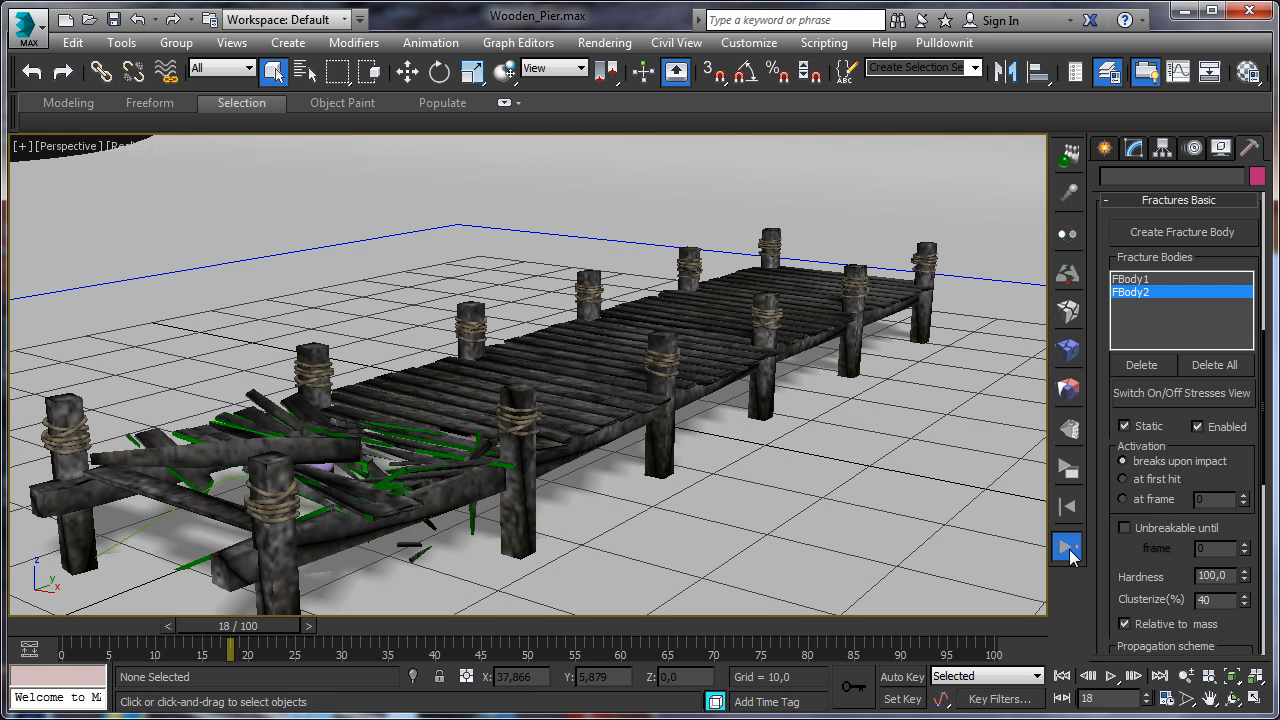
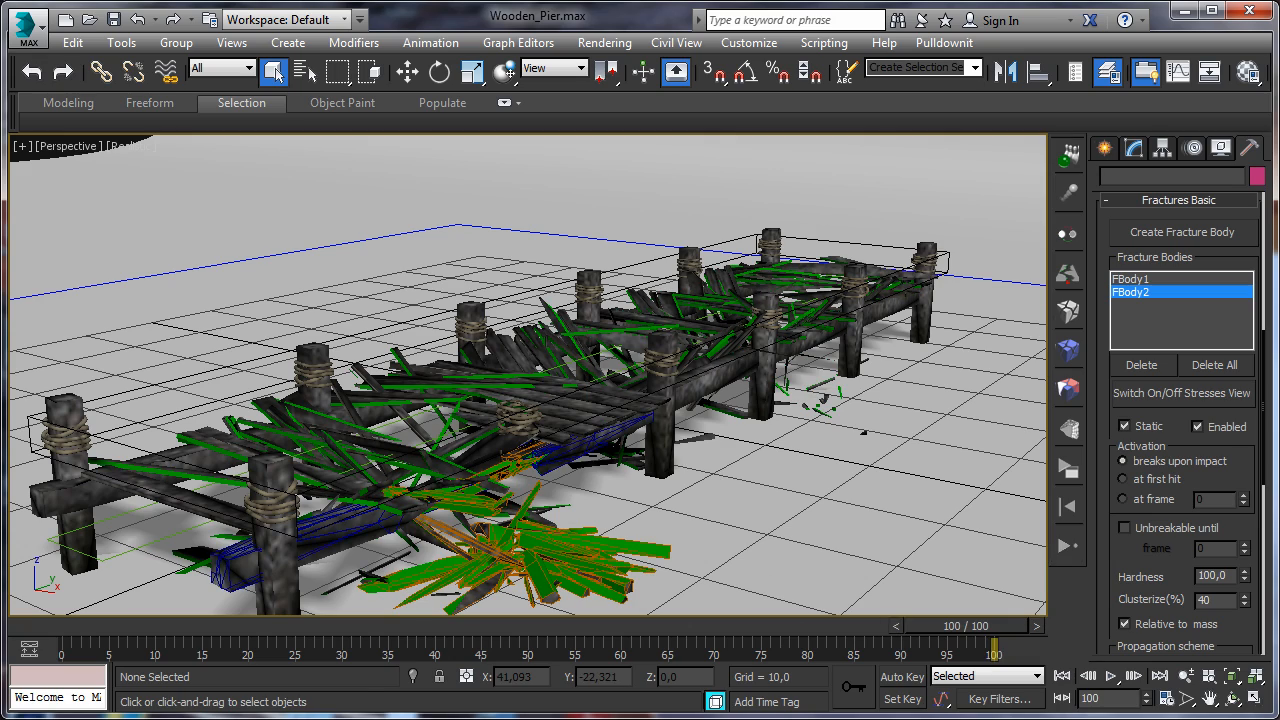
Inspect the collapsed pier from its front end, return to frame 0, and hide the Cracker001 sphere.
{"action": "left_click", "coordinate": [1229, 699]}
{"action": "left_click_drag", "start_coordinate": [415, 430], "coordinate": [485, 424]}
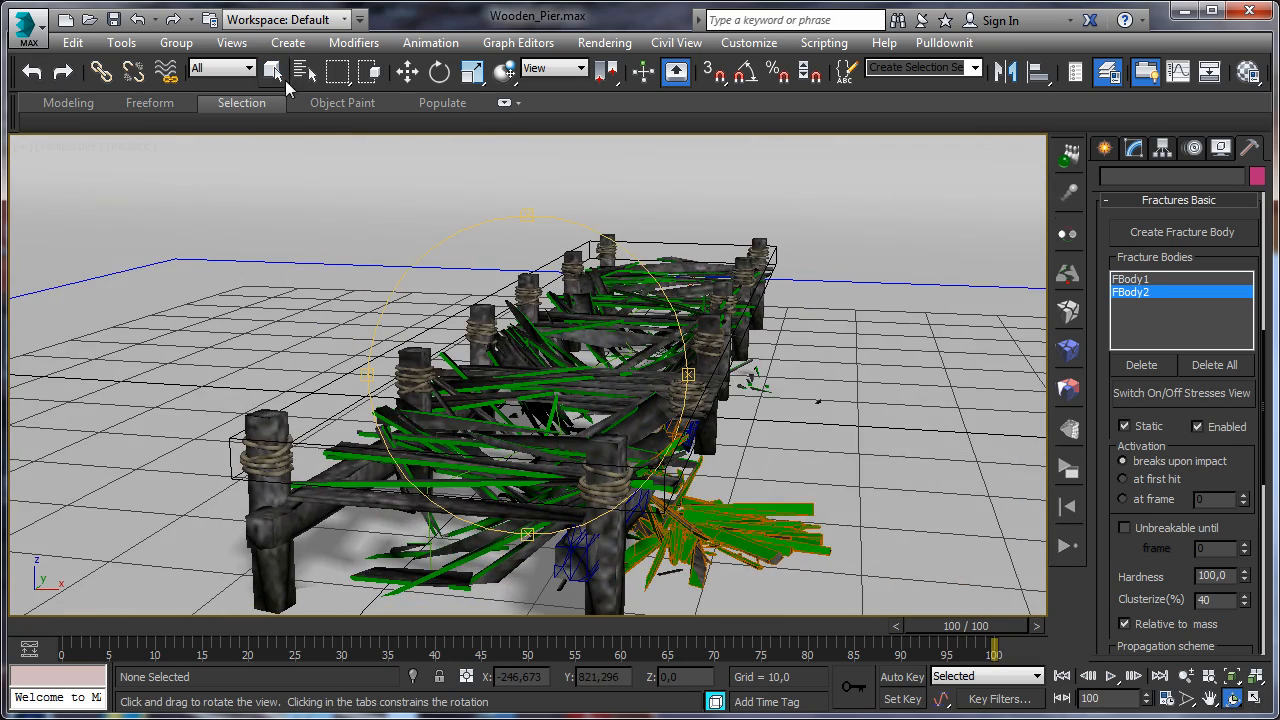
{"action": "left_click", "coordinate": [273, 70]}
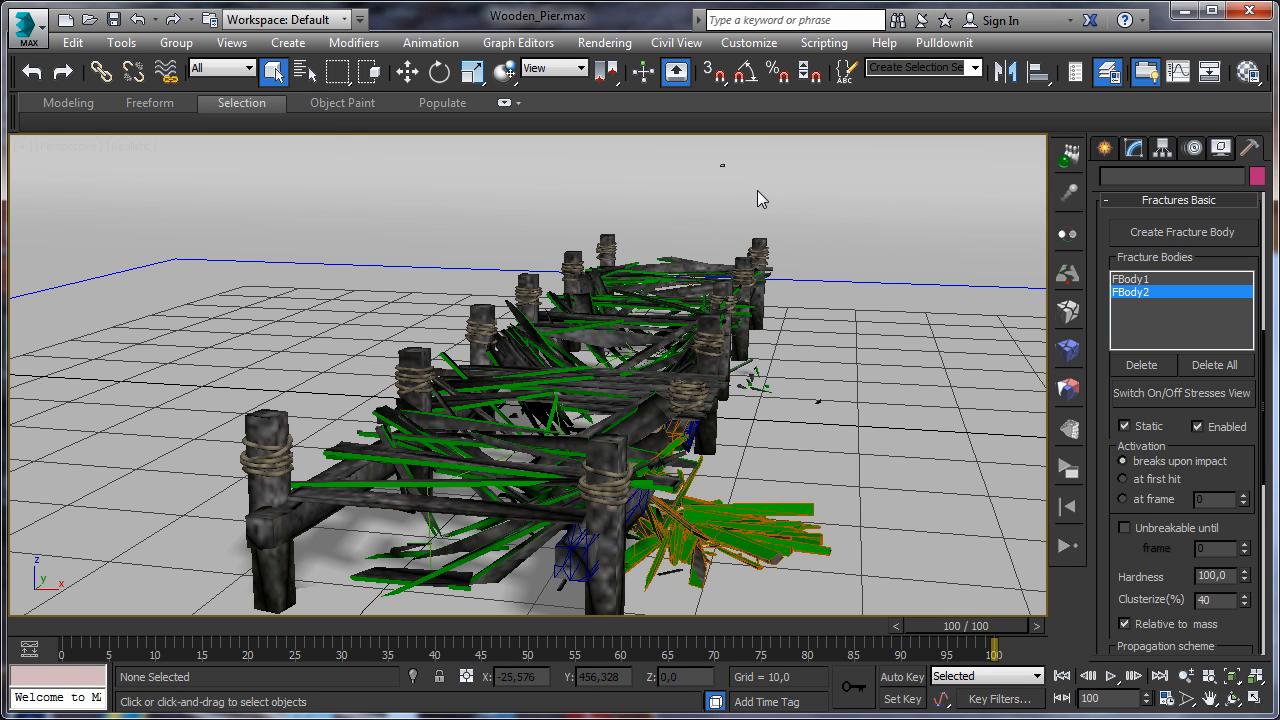
{"action": "left_click", "coordinate": [1063, 677]}
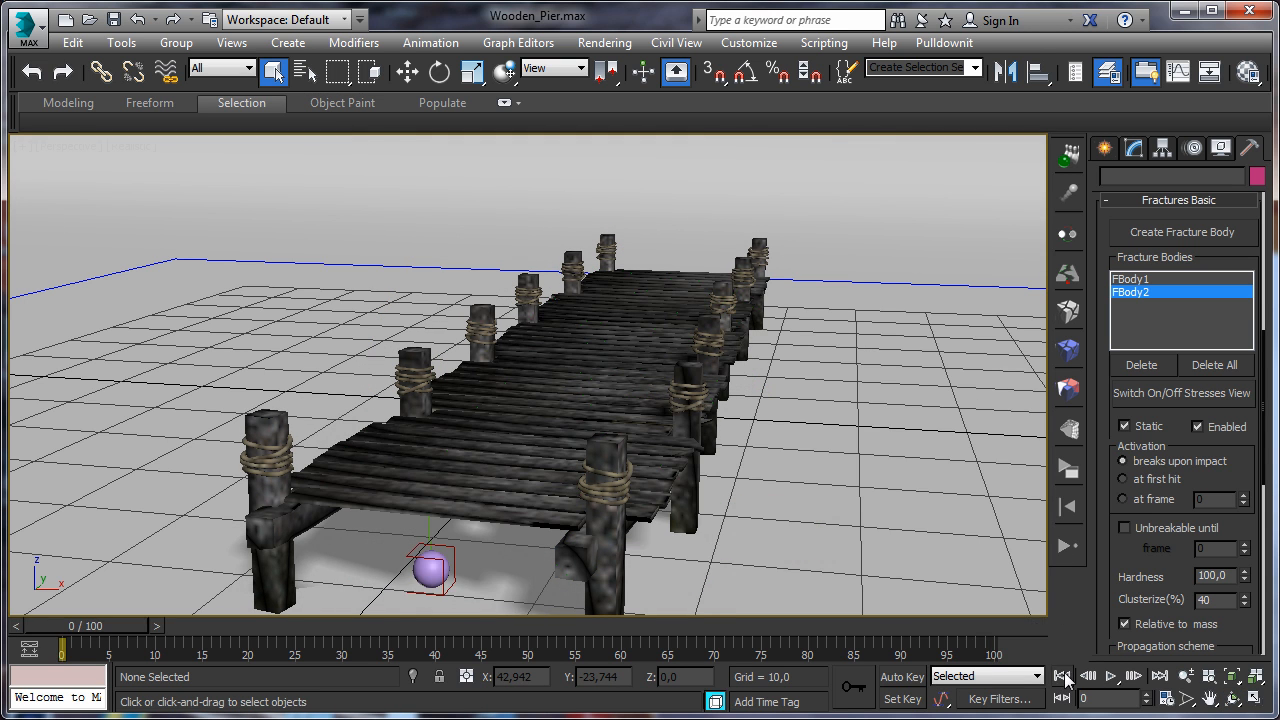
{"action": "left_click", "coordinate": [430, 570]}
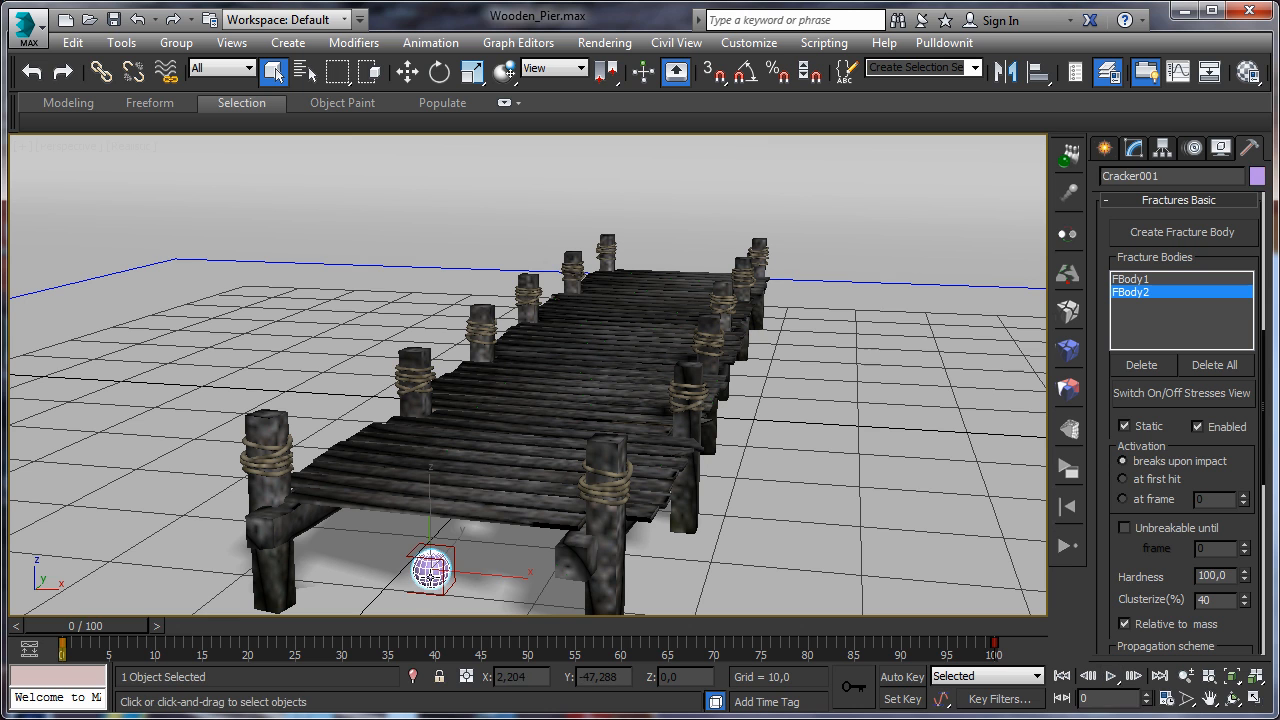
{"action": "left_click", "coordinate": [1220, 148]}
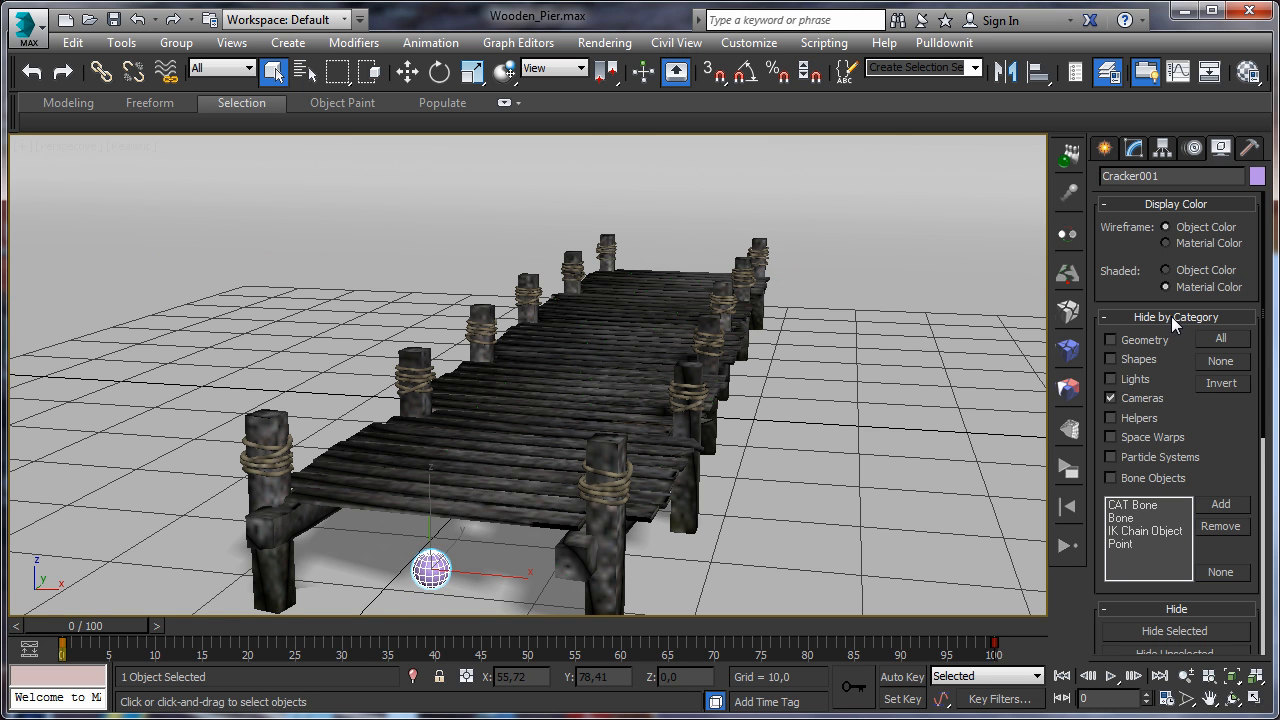
{"action": "left_click", "coordinate": [1163, 632]}
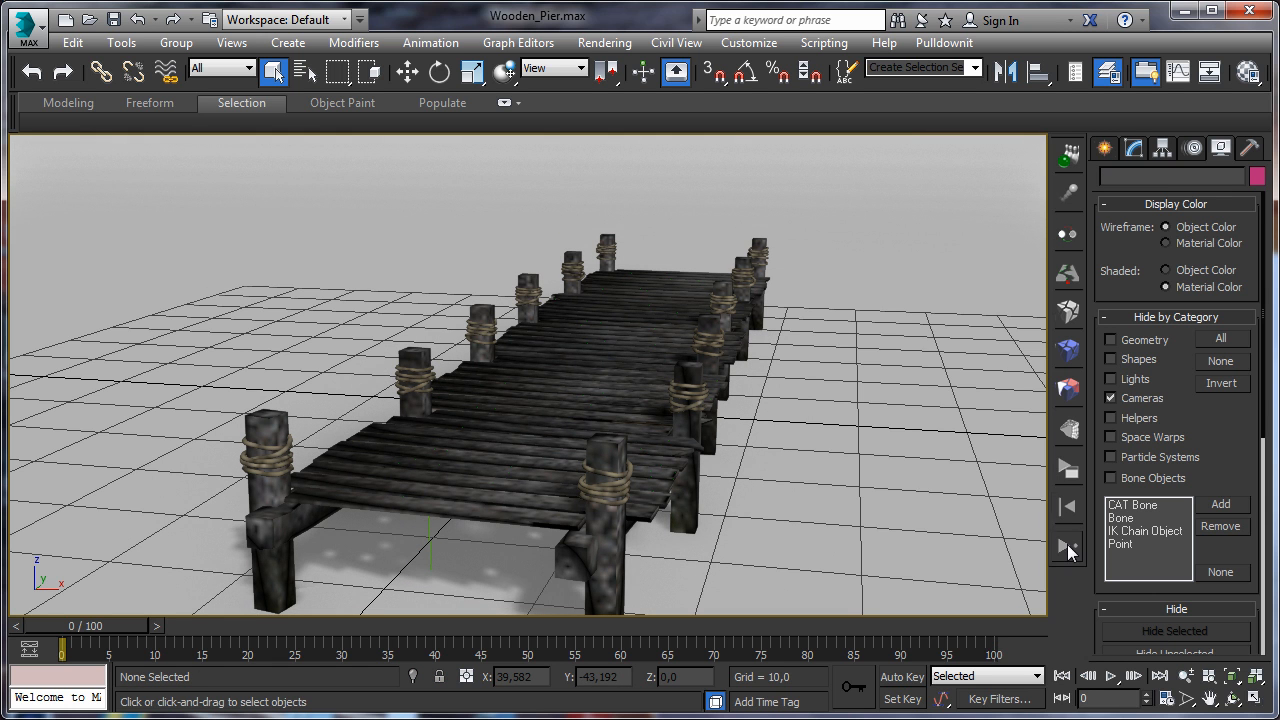
Play back the pier collapse from the front and side viewpoints, and scrub to frame 100.
{"action": "left_click", "coordinate": [1110, 677]}
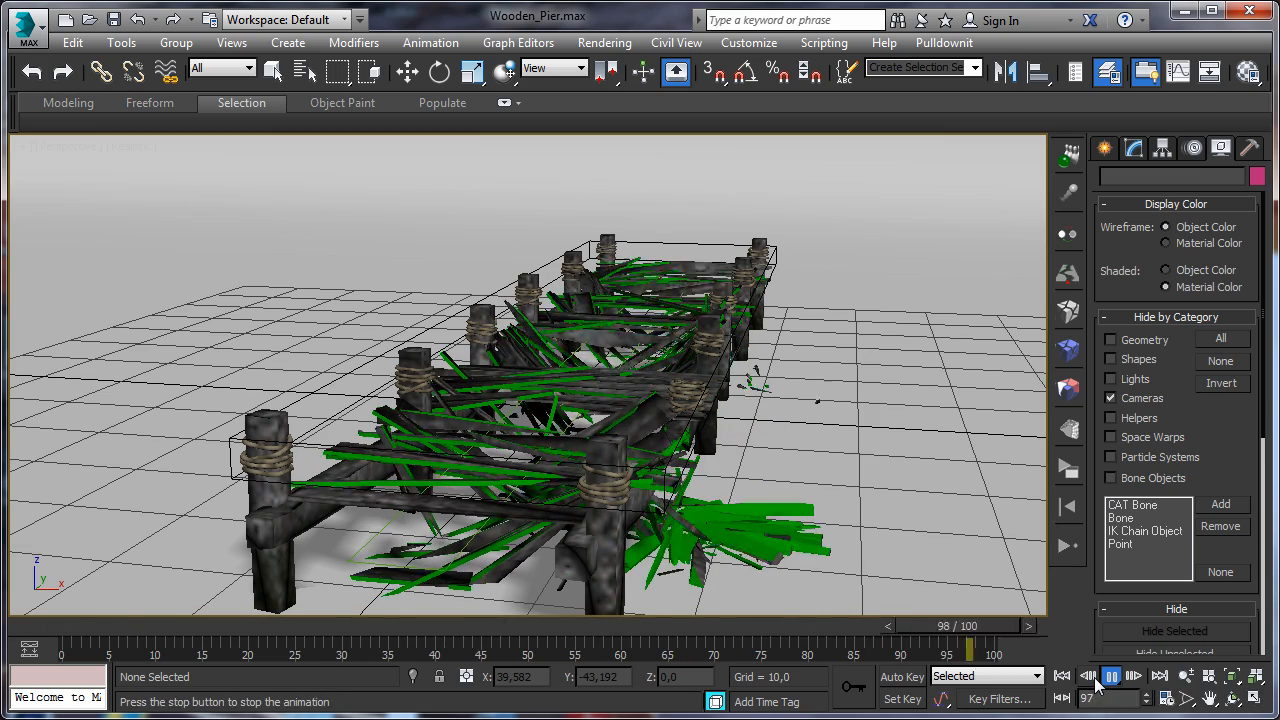
{"action": "left_click", "coordinate": [1111, 676]}
{"action": "left_click", "coordinate": [1230, 697]}
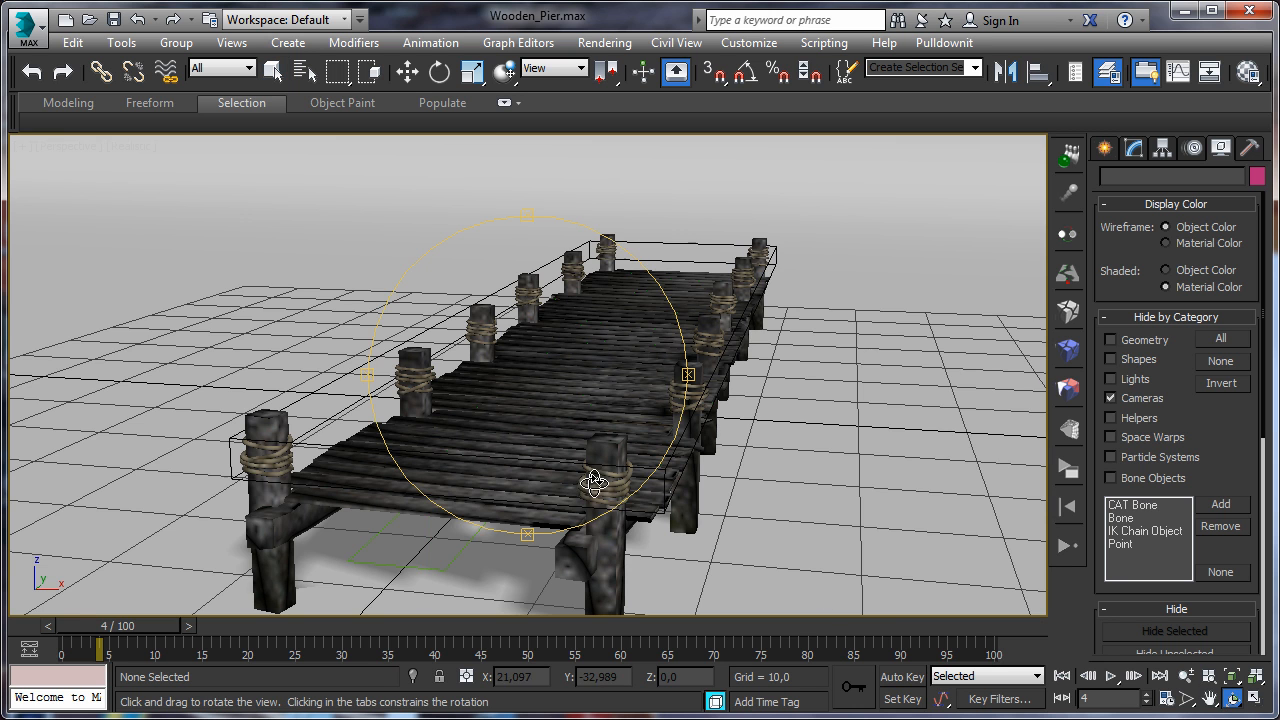
{"action": "left_click_drag", "start_coordinate": [565, 466], "coordinate": [538, 465]}
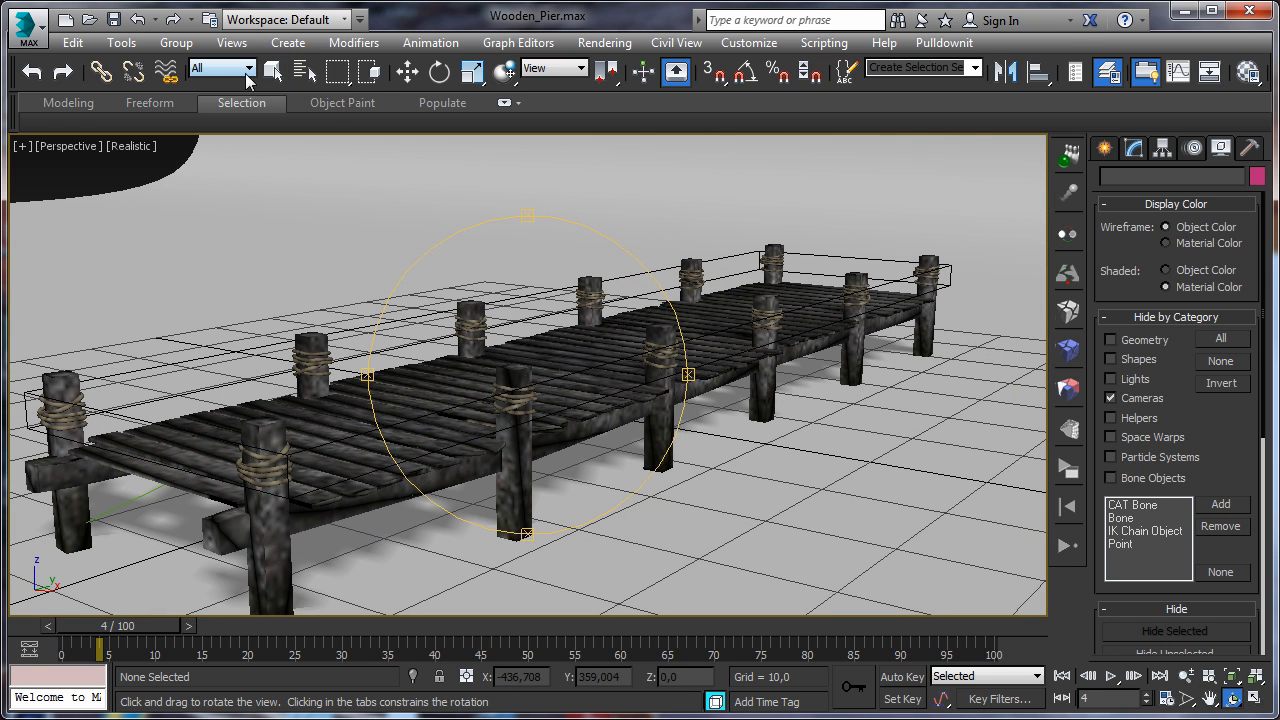
{"action": "left_click", "coordinate": [273, 71]}
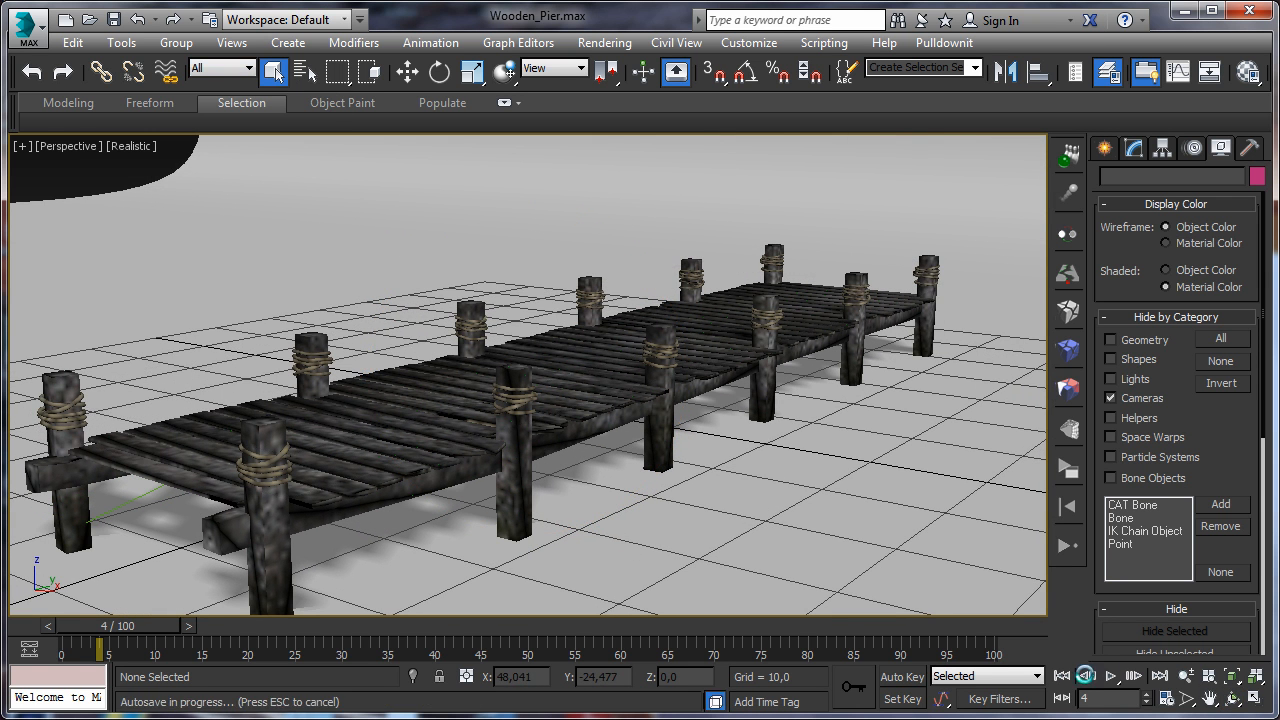
{"action": "left_click", "coordinate": [1110, 678]}
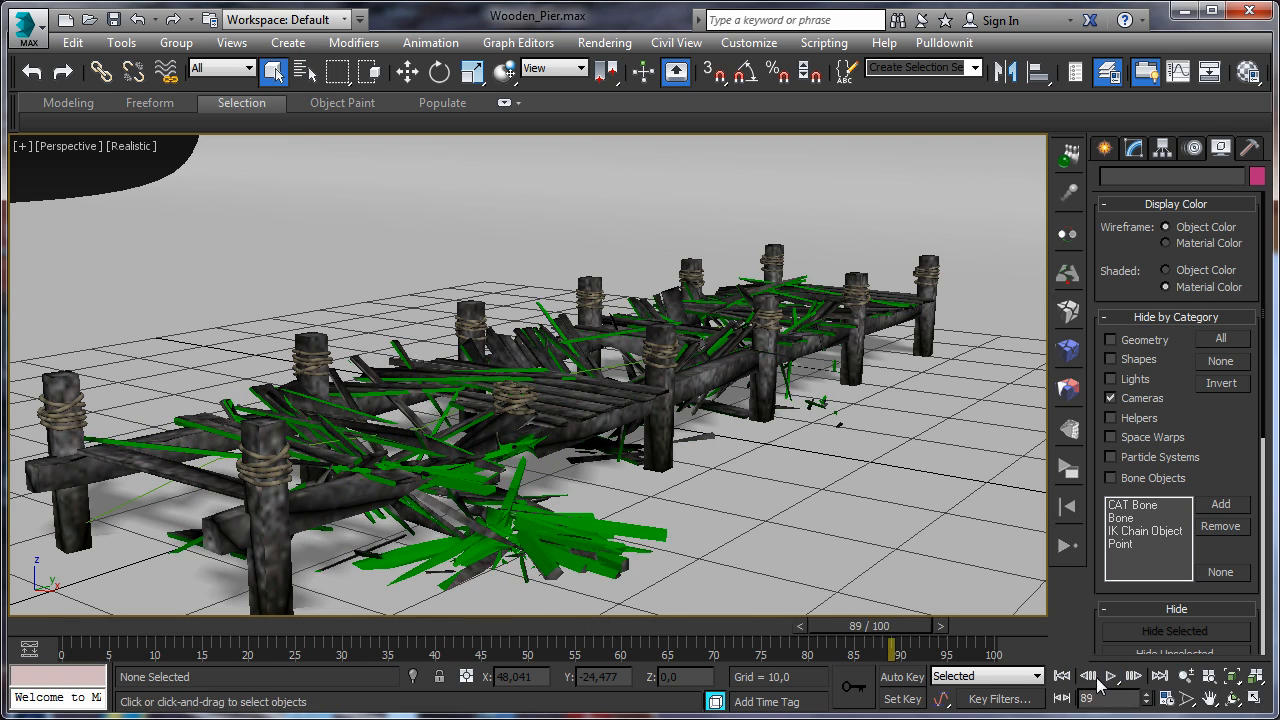
{"action": "left_click_drag", "start_coordinate": [925, 632], "coordinate": [1037, 650]}
Select the ropes group, move to frame 65, ungroup it, and clear the selection.
{"action": "left_click", "coordinate": [513, 400]}
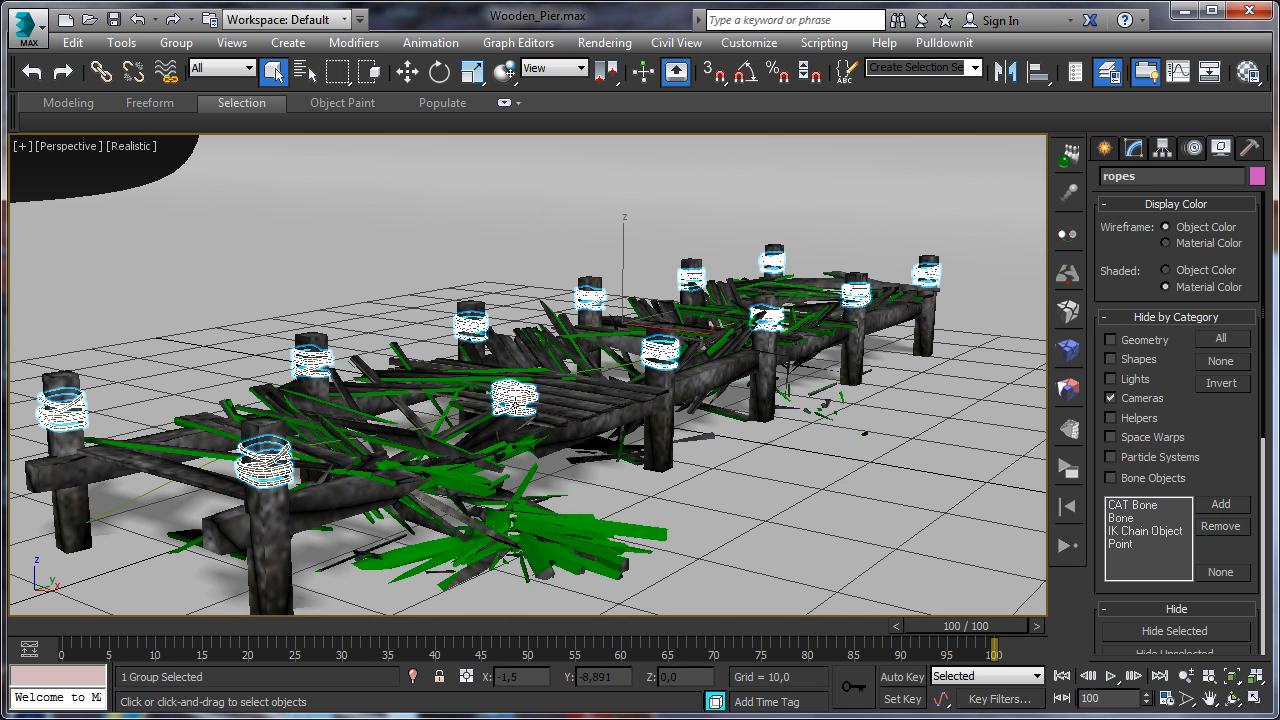
{"action": "left_click_drag", "start_coordinate": [936, 623], "coordinate": [646, 651]}
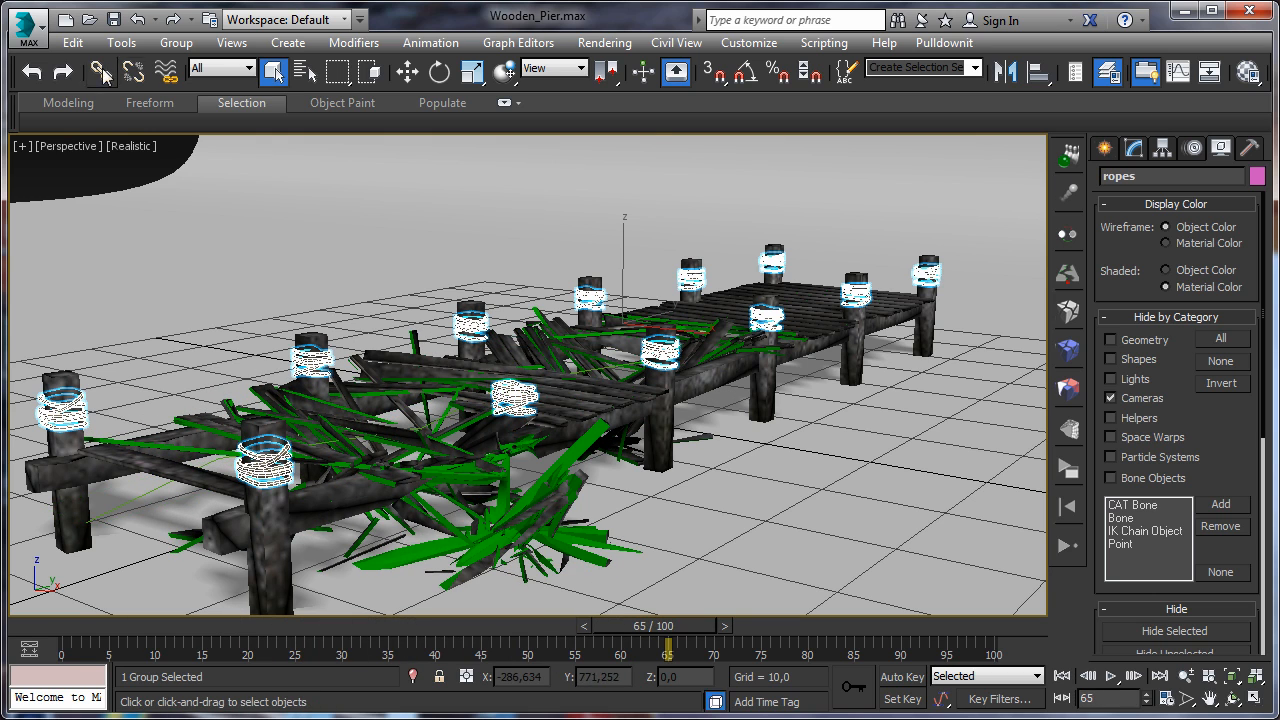
{"action": "left_click", "coordinate": [176, 42]}
{"action": "left_click", "coordinate": [195, 90]}
{"action": "key", "text": "ctrl+d"}
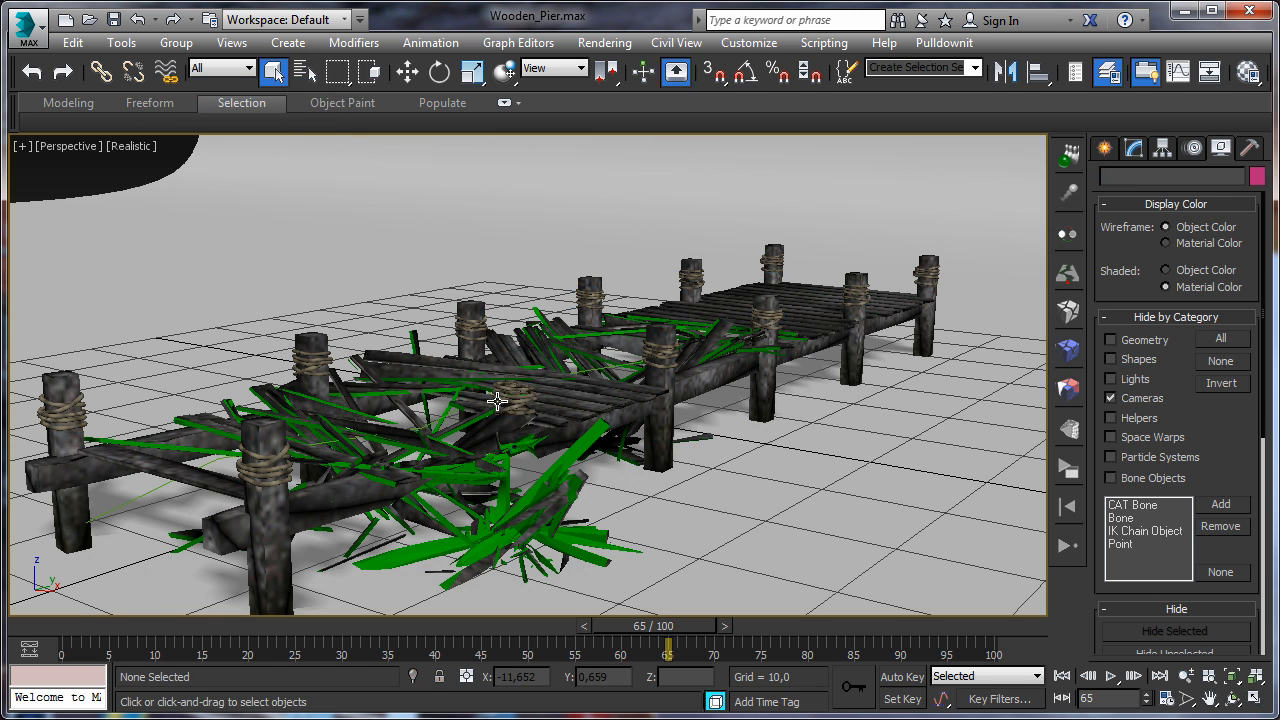
Select the rope on the broken post, isolate it, and orbit to see it from above.
{"action": "left_click", "coordinate": [496, 403]}
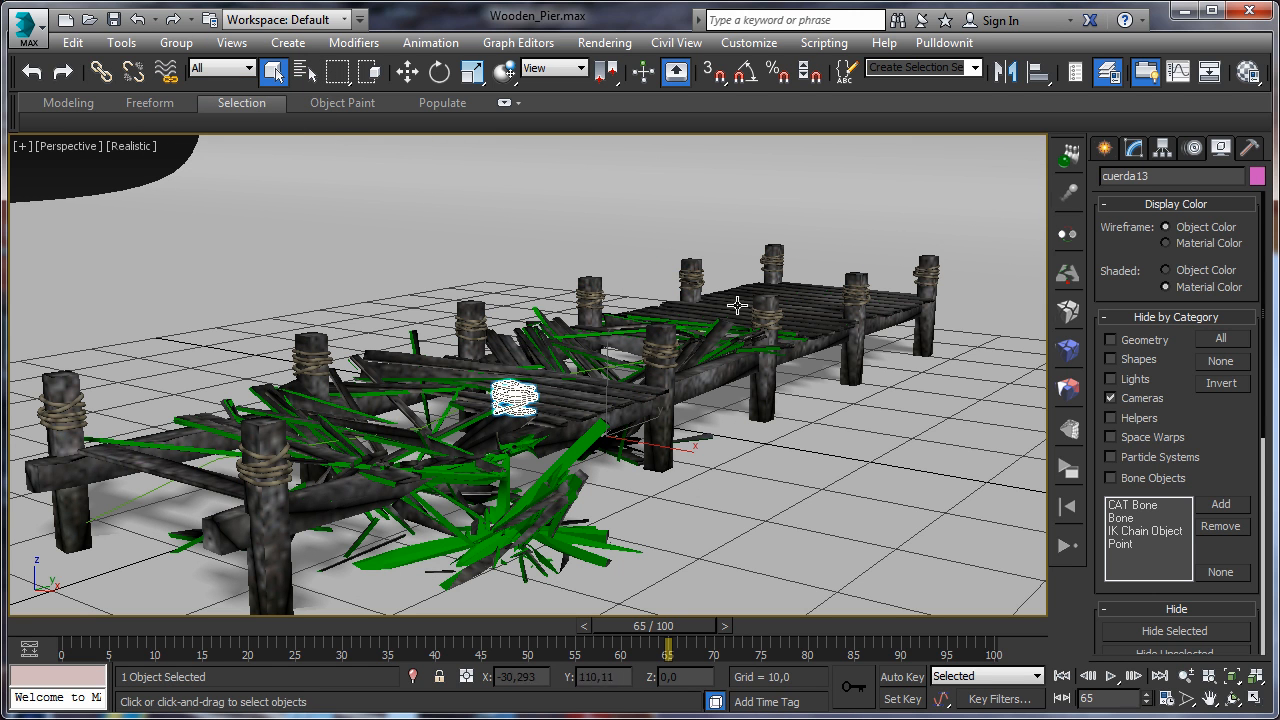
{"action": "right_click", "coordinate": [520, 400]}
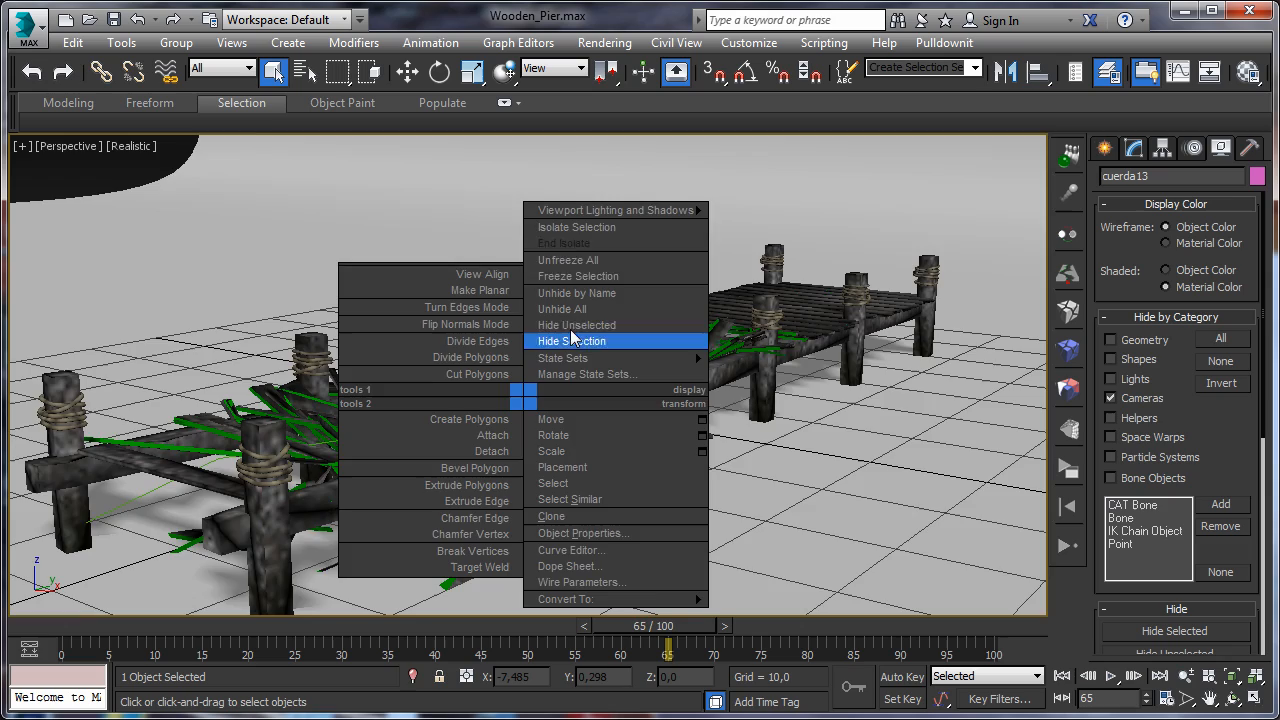
{"action": "left_click", "coordinate": [583, 231]}
{"action": "left_click", "coordinate": [1233, 700]}
{"action": "left_click_drag", "start_coordinate": [717, 393], "coordinate": [598, 417]}
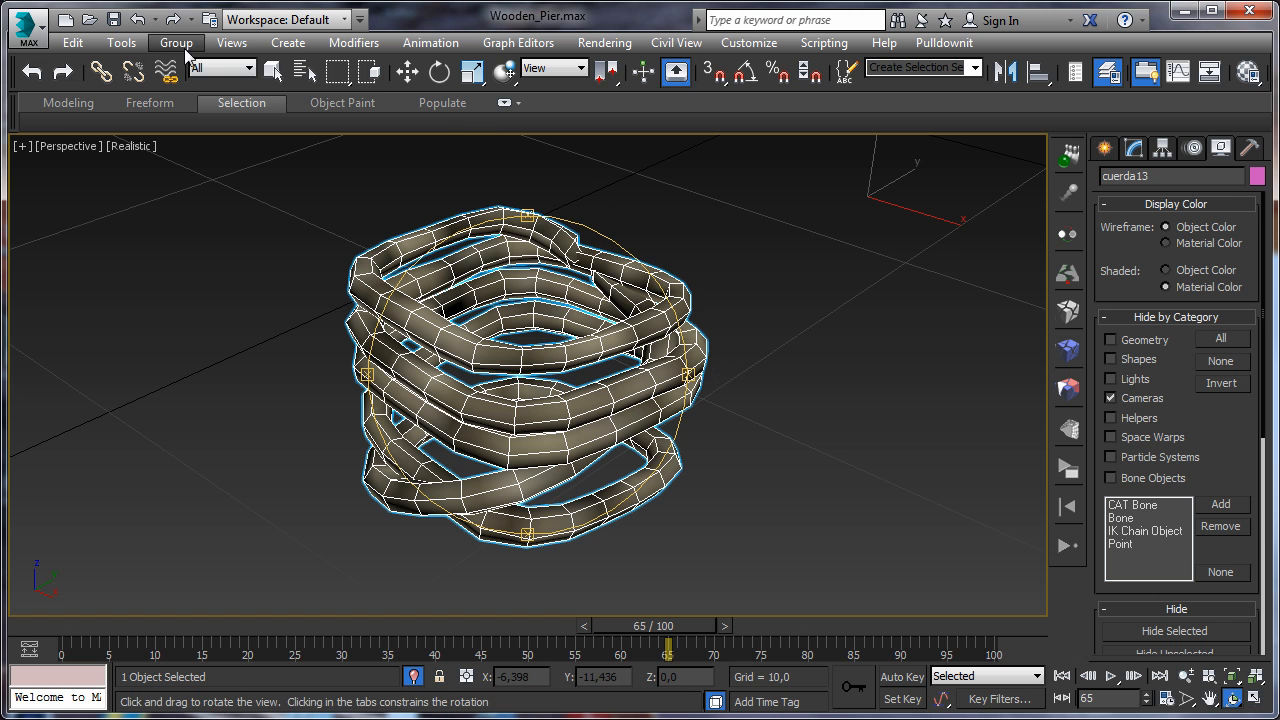
{"action": "left_click", "coordinate": [273, 71]}
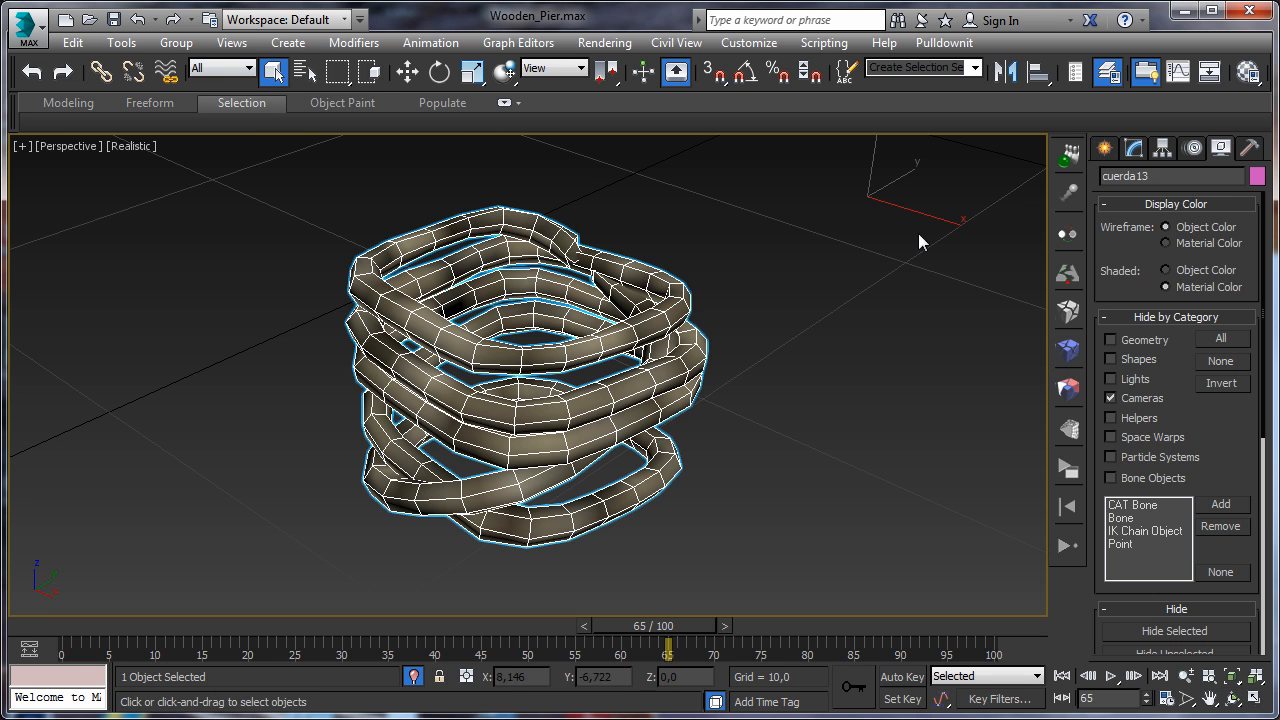
Preview and shatter the isolated rope into 22 shards with the Wood Splinters style.
{"action": "left_click", "coordinate": [1068, 311]}
{"action": "left_click", "coordinate": [1151, 312]}
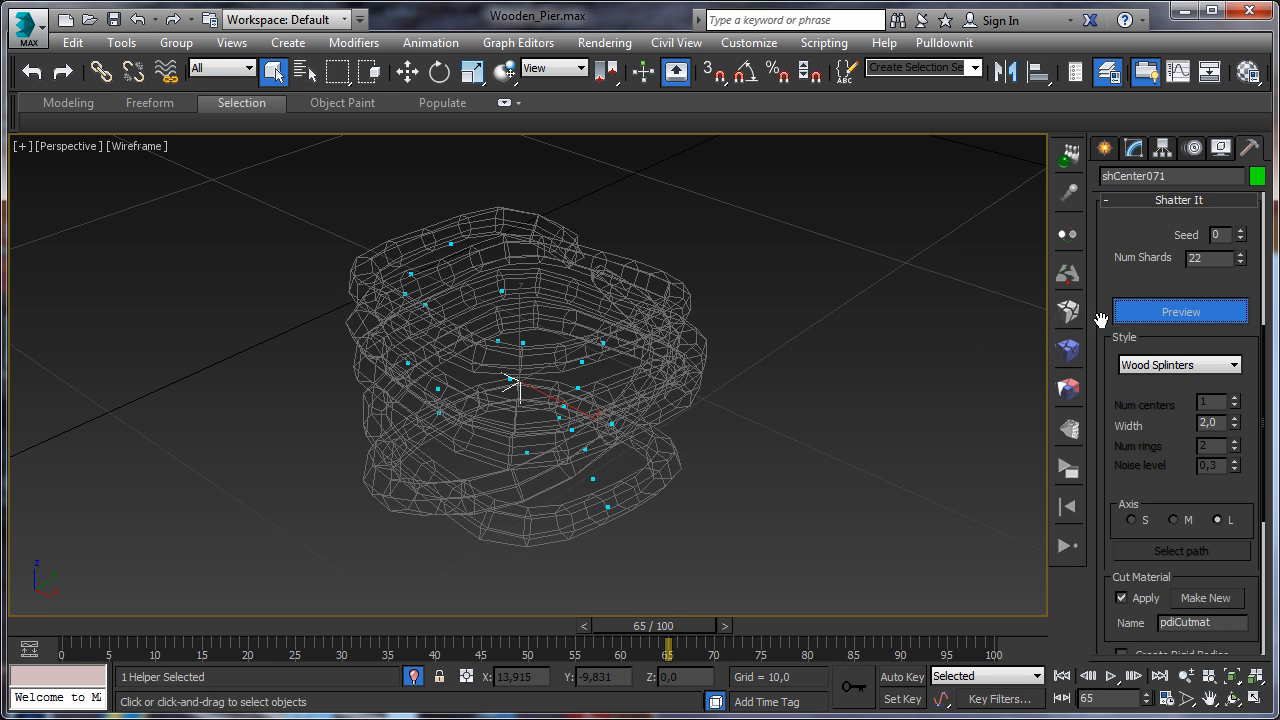
{"action": "scroll", "coordinate": [1242, 563], "scroll_direction": "down", "scroll_amount": 3}
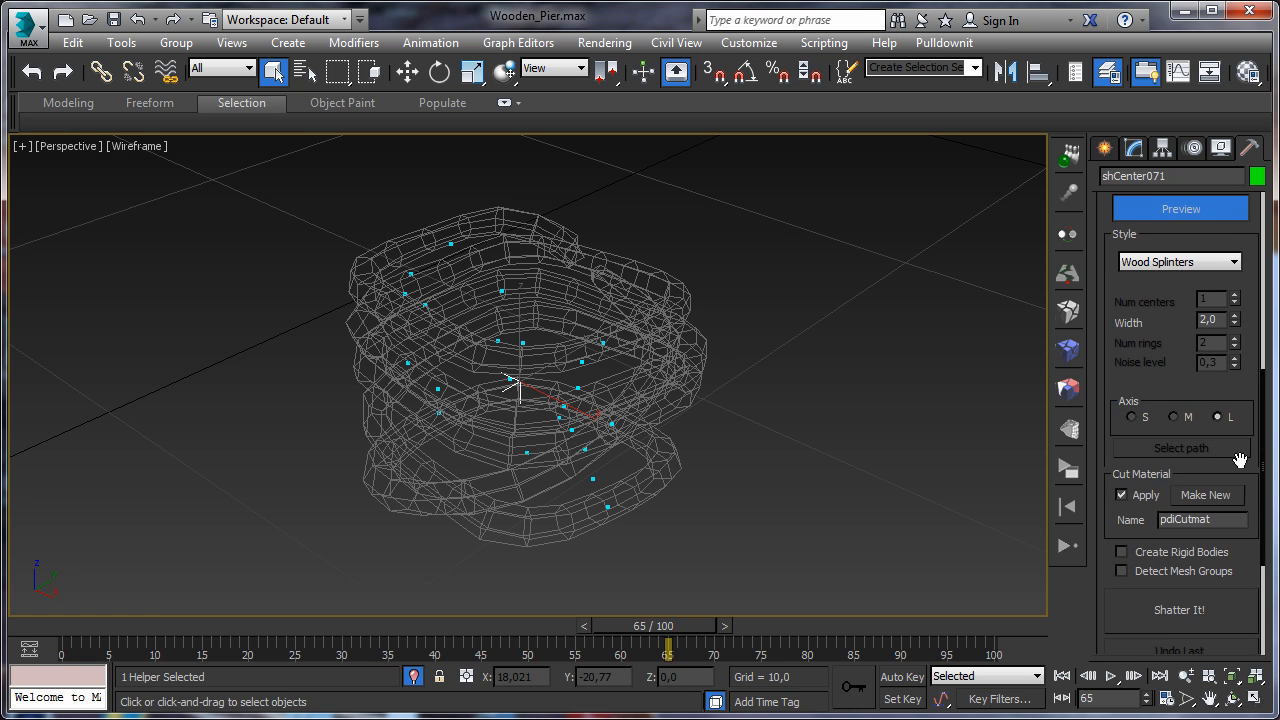
{"action": "left_click", "coordinate": [1188, 613]}
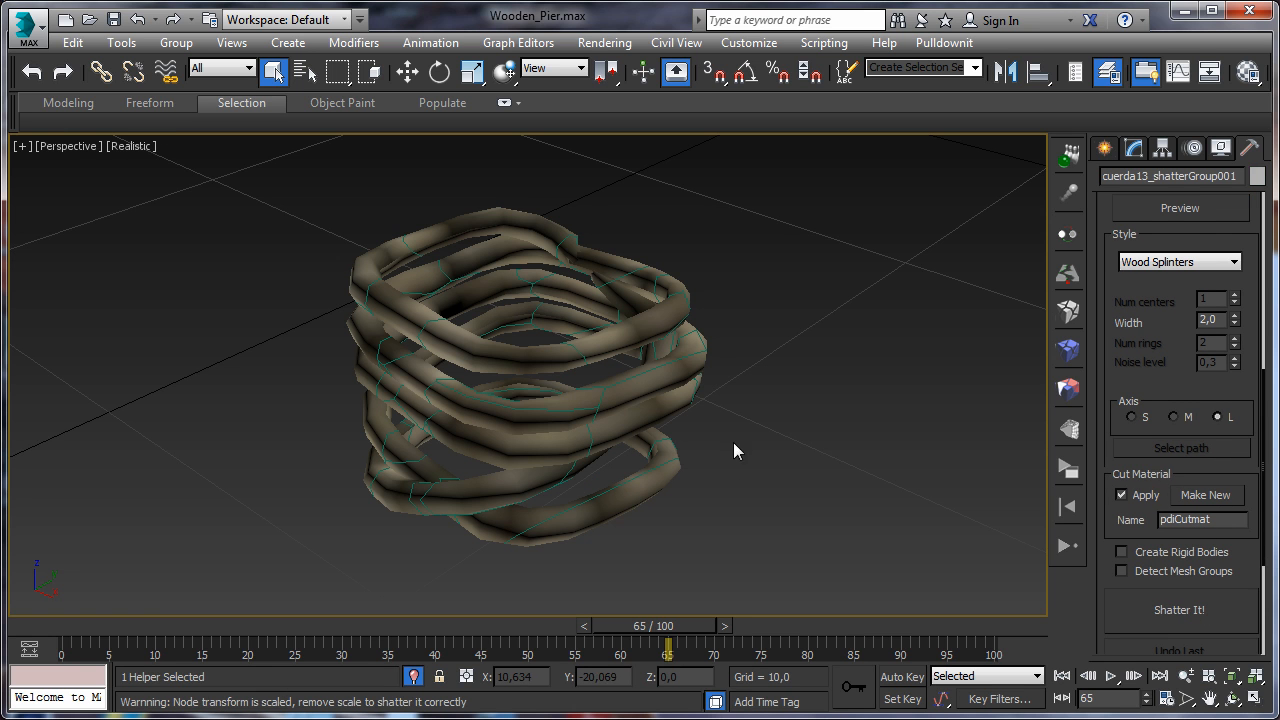
Check individual rope fragments and create a fracture body named rope from the shattered pieces.
{"action": "left_click", "coordinate": [504, 373]}
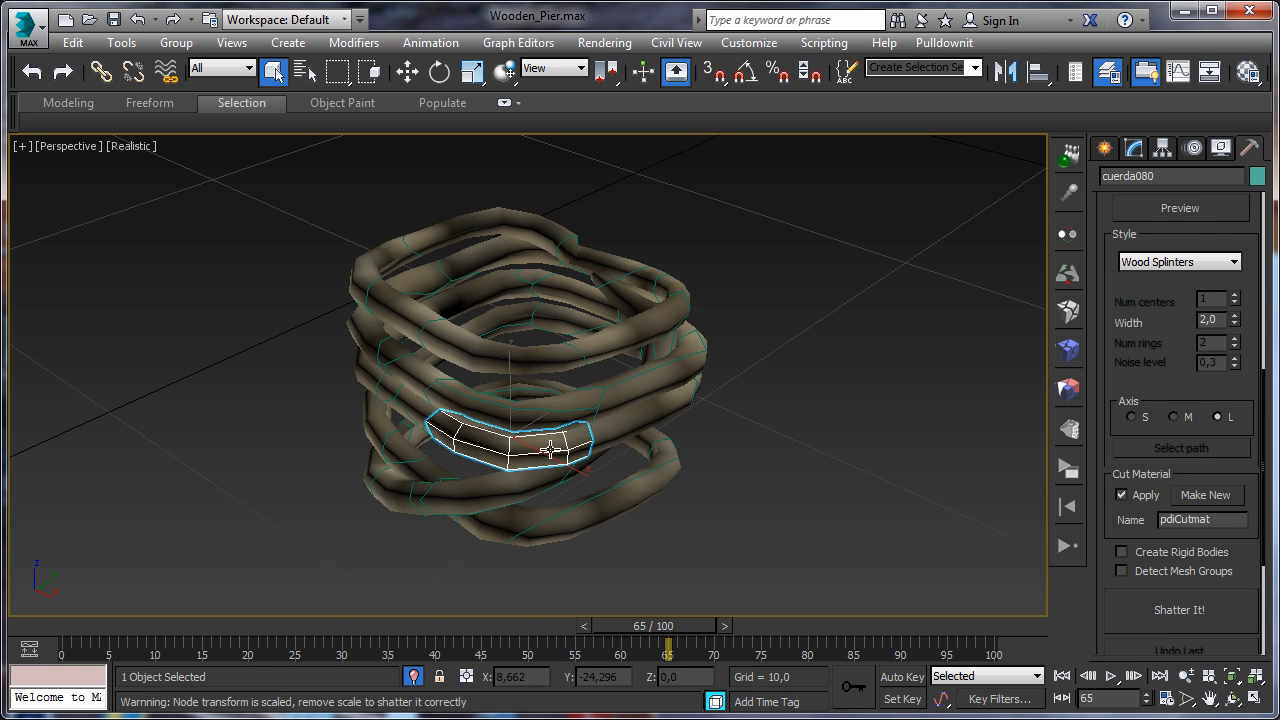
{"action": "left_click", "coordinate": [606, 320]}
{"action": "left_click", "coordinate": [622, 335]}
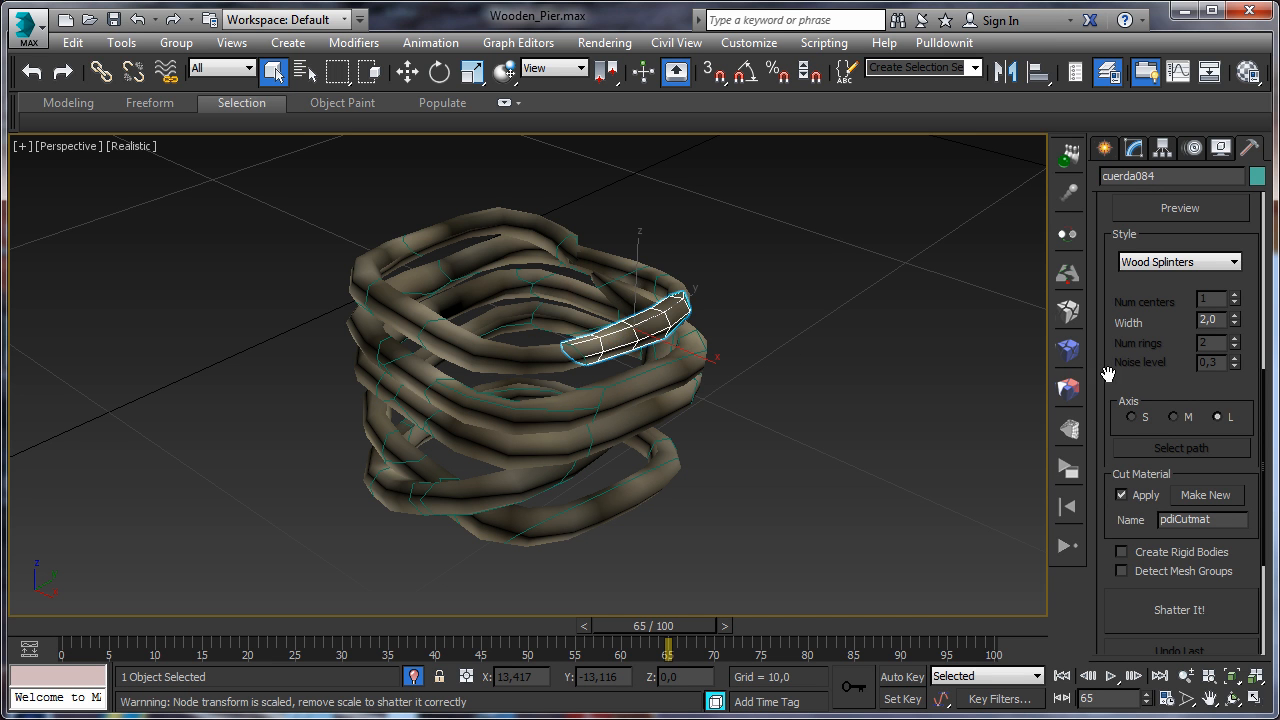
{"action": "left_click", "coordinate": [1069, 350]}
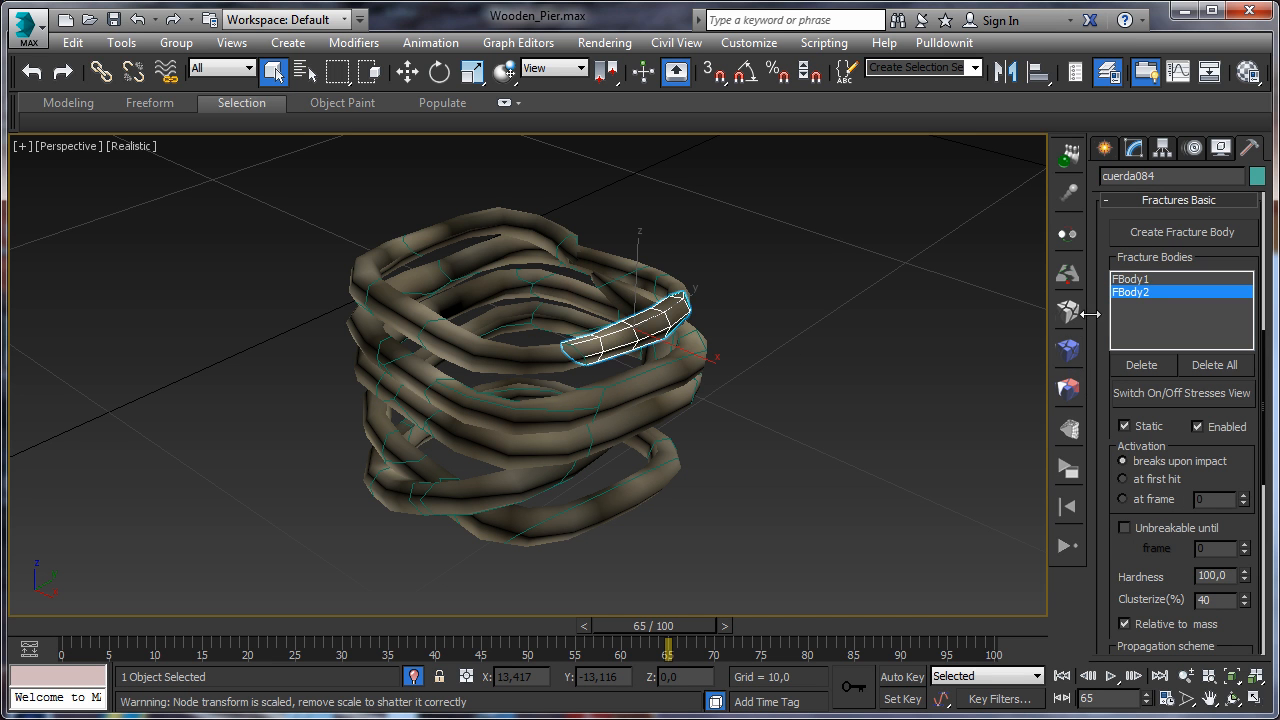
{"action": "left_click", "coordinate": [1163, 231]}
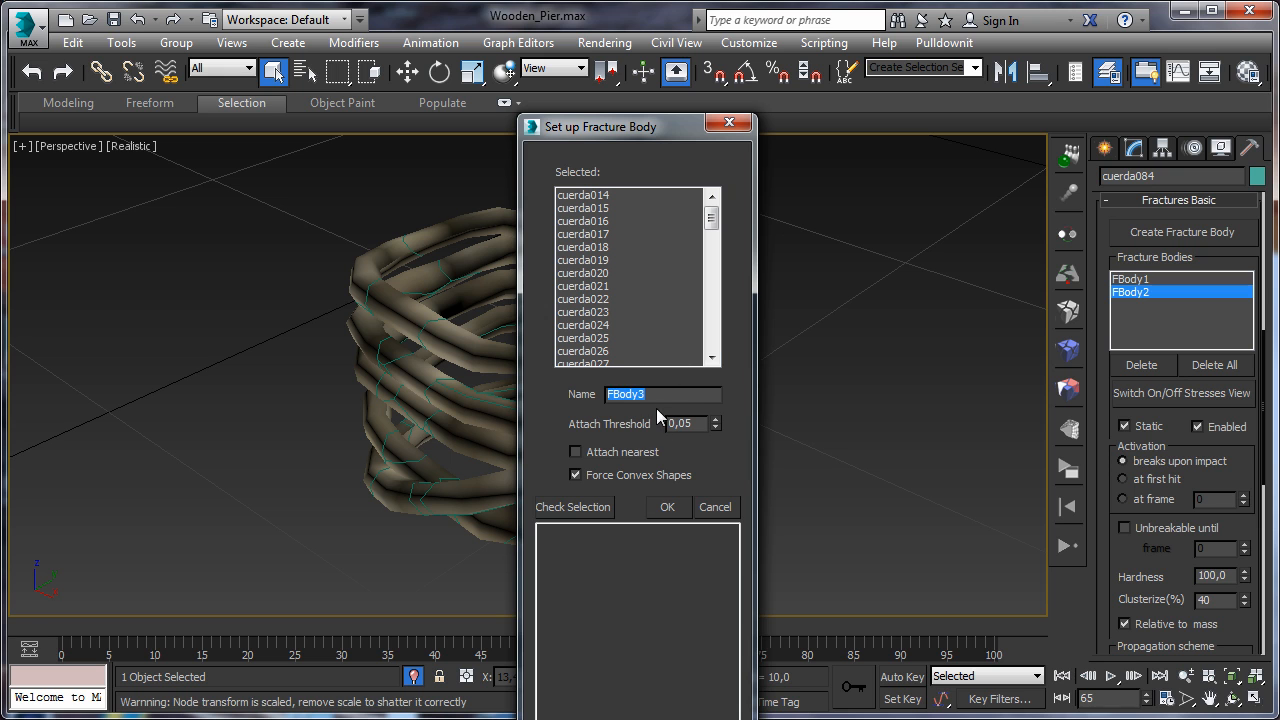
{"action": "type", "text": "rom"}
{"action": "left_click", "coordinate": [667, 507]}
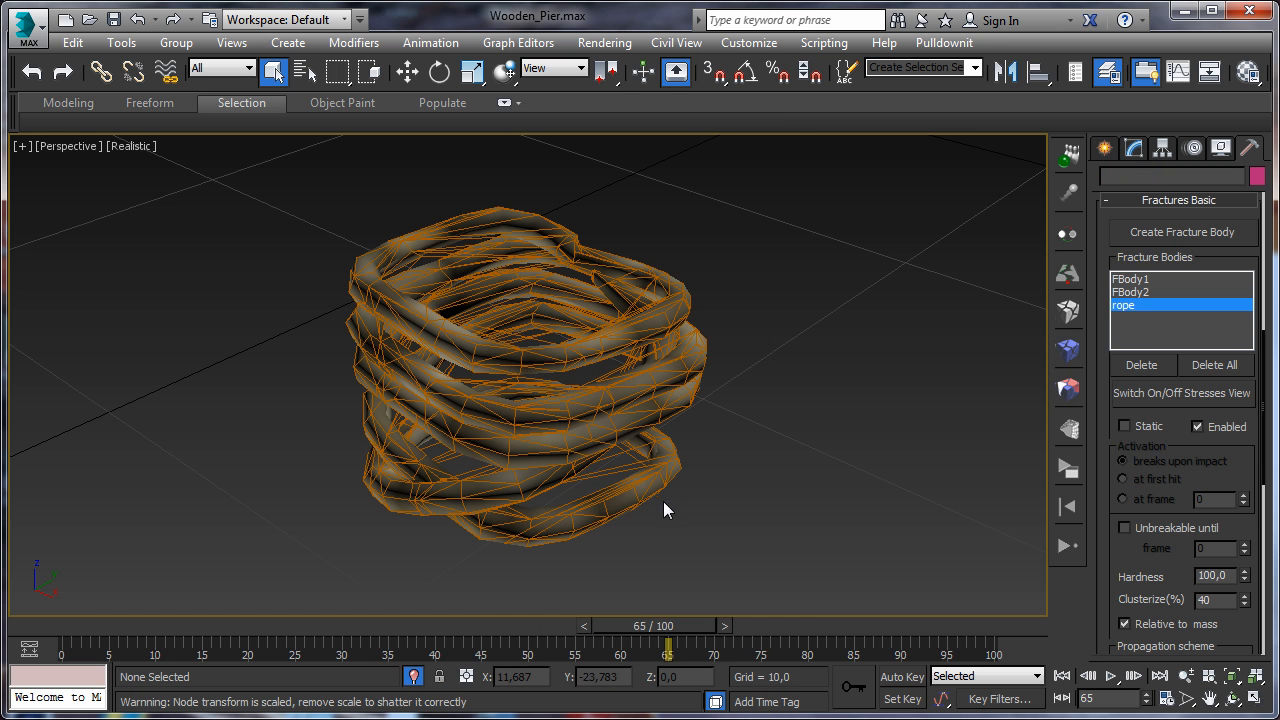
Toggle the stresses view for the rope fracture body and end the rope's isolation.
{"action": "left_click", "coordinate": [1139, 393]}
{"action": "left_click", "coordinate": [1139, 393]}
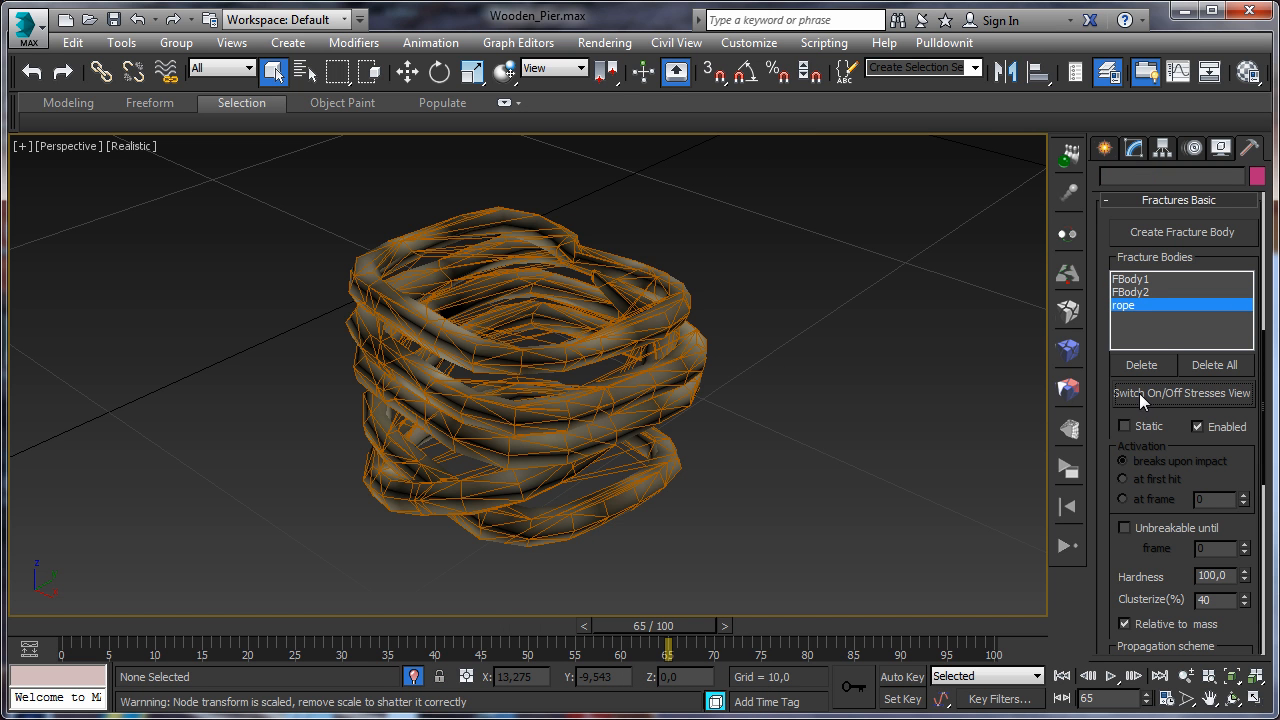
{"action": "right_click", "coordinate": [510, 261]}
{"action": "left_click", "coordinate": [551, 87]}
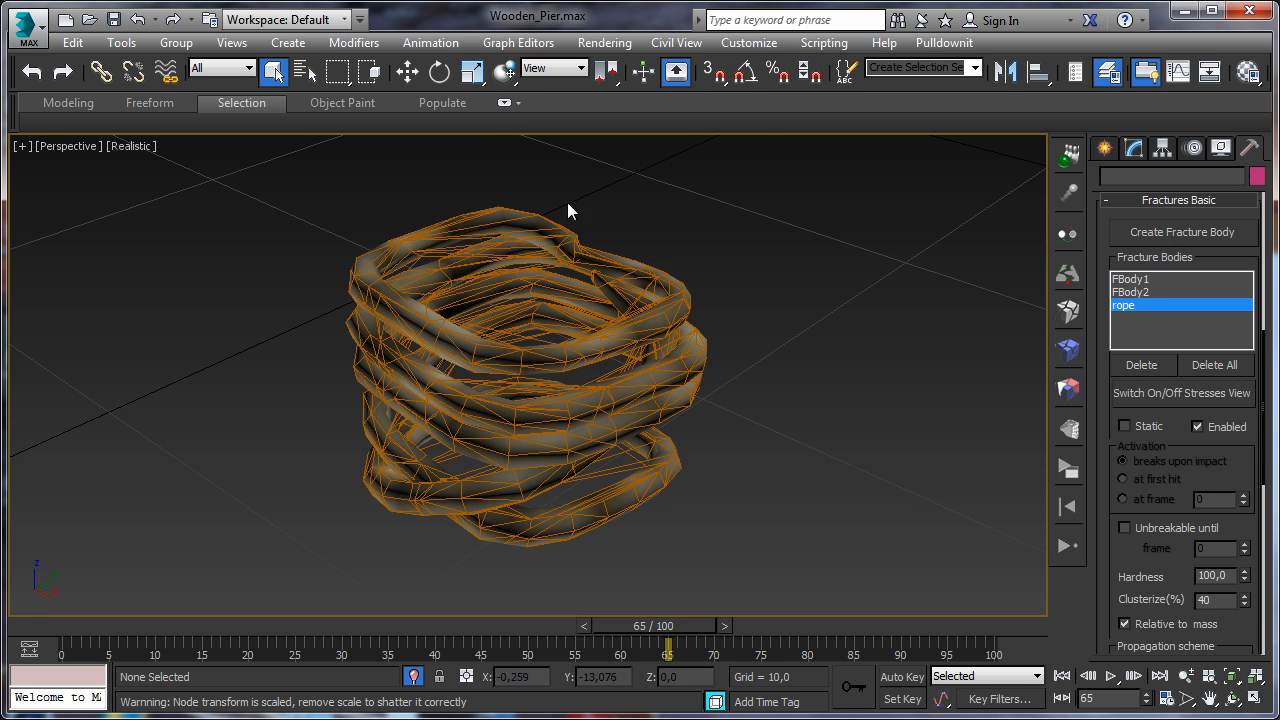
{"action": "right_click", "coordinate": [591, 247]}
{"action": "left_click", "coordinate": [621, 78]}
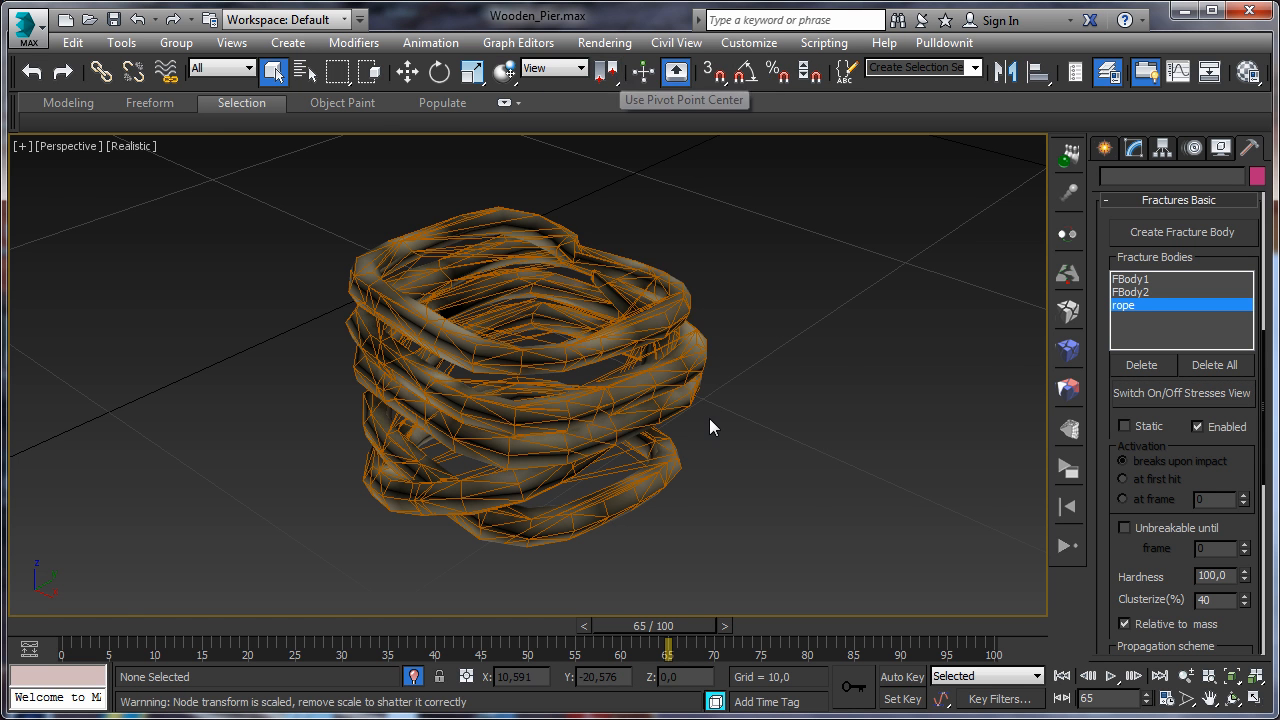
{"action": "scroll", "coordinate": [710, 420], "scroll_direction": "down", "scroll_amount": 5}
{"action": "right_click", "coordinate": [595, 399]}
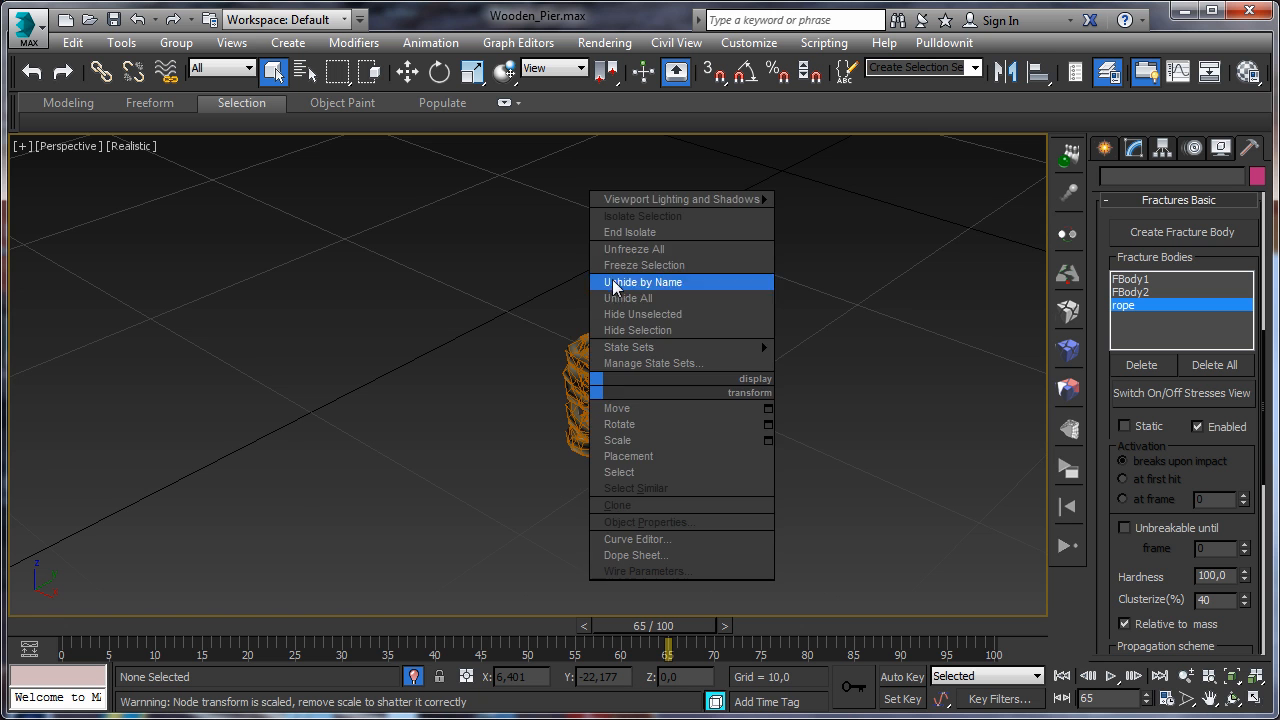
{"action": "left_click", "coordinate": [615, 231]}
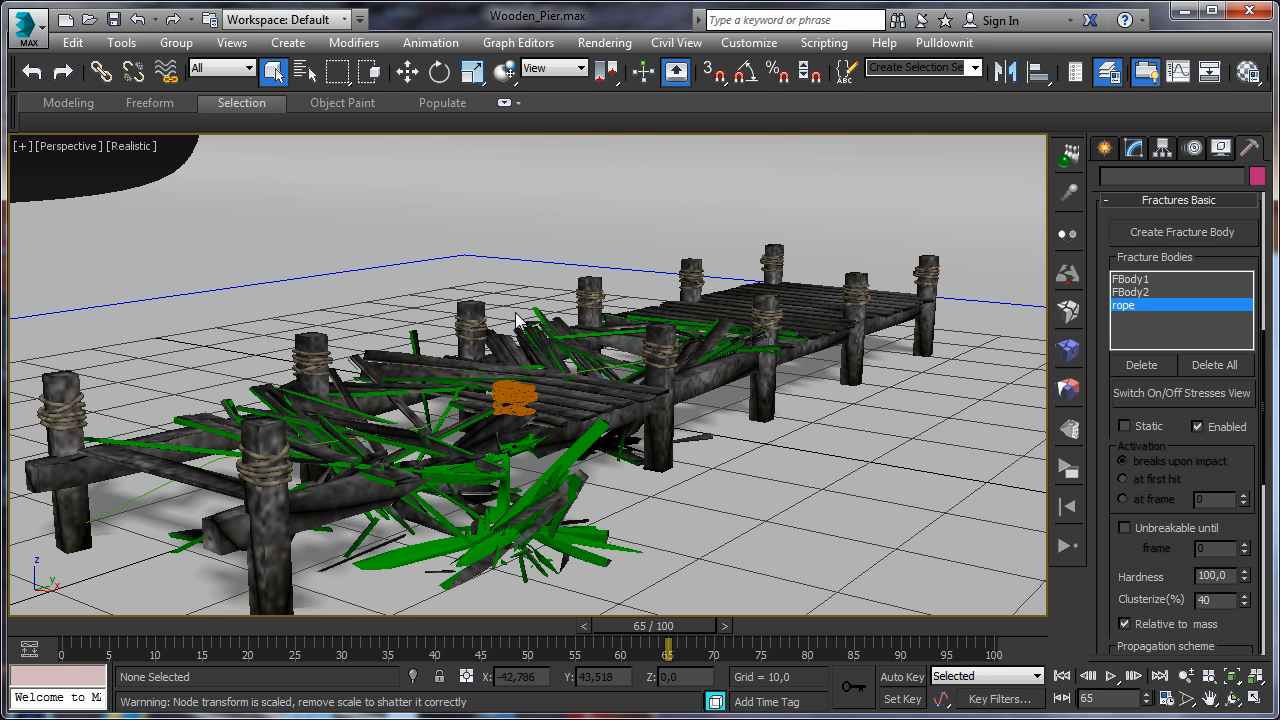
Make the rope fracture body static with breaks upon impact activation, and rerun the simulation from the start.
{"action": "left_click", "coordinate": [1125, 427]}
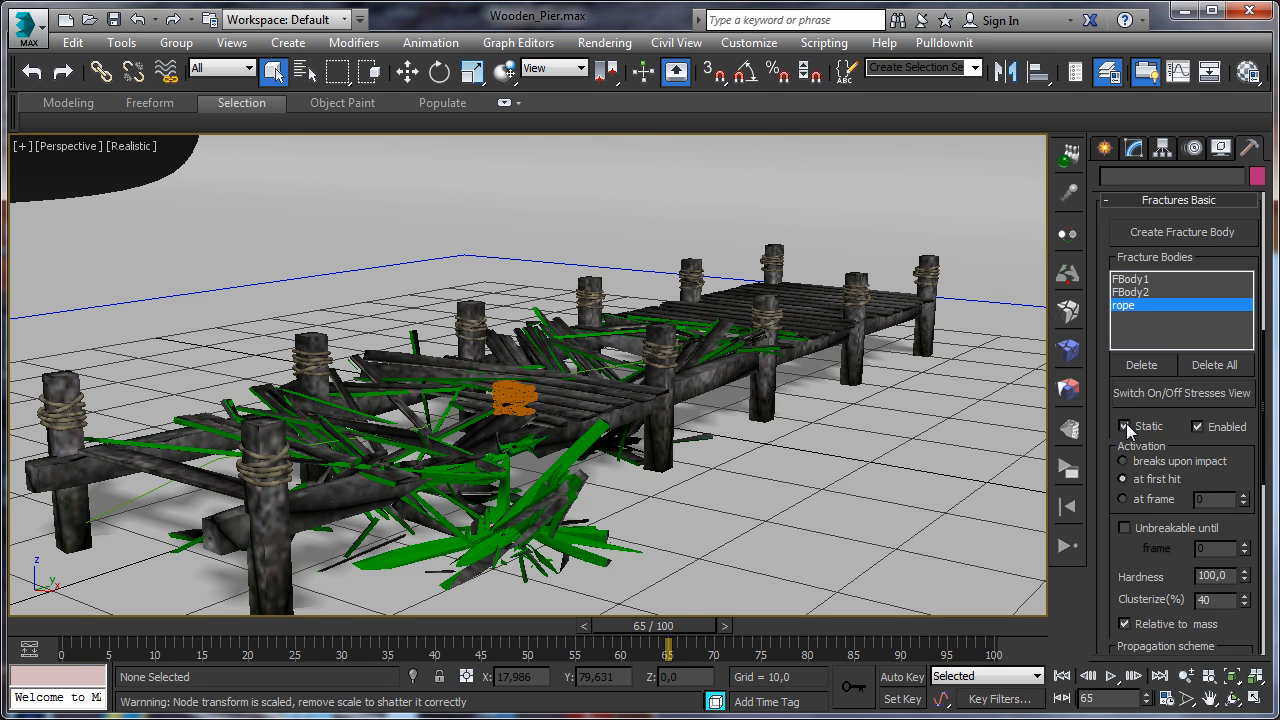
{"action": "left_click", "coordinate": [1126, 461]}
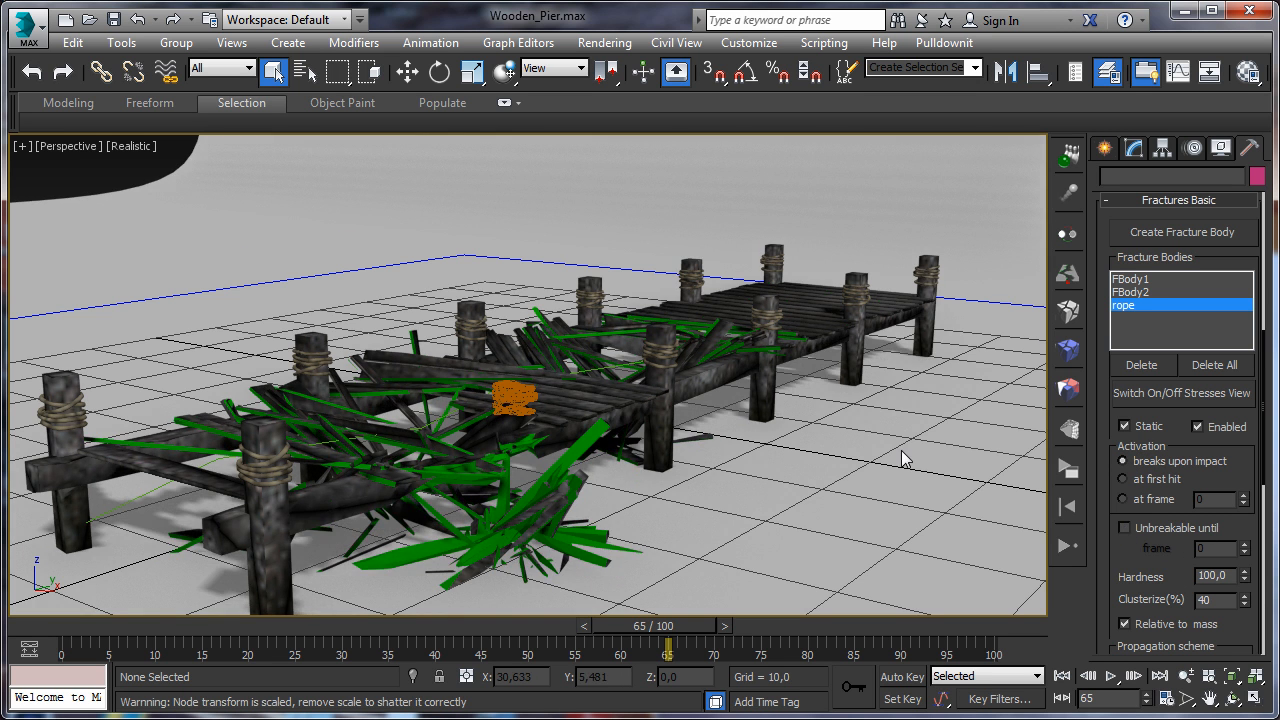
{"action": "left_click", "coordinate": [1067, 506]}
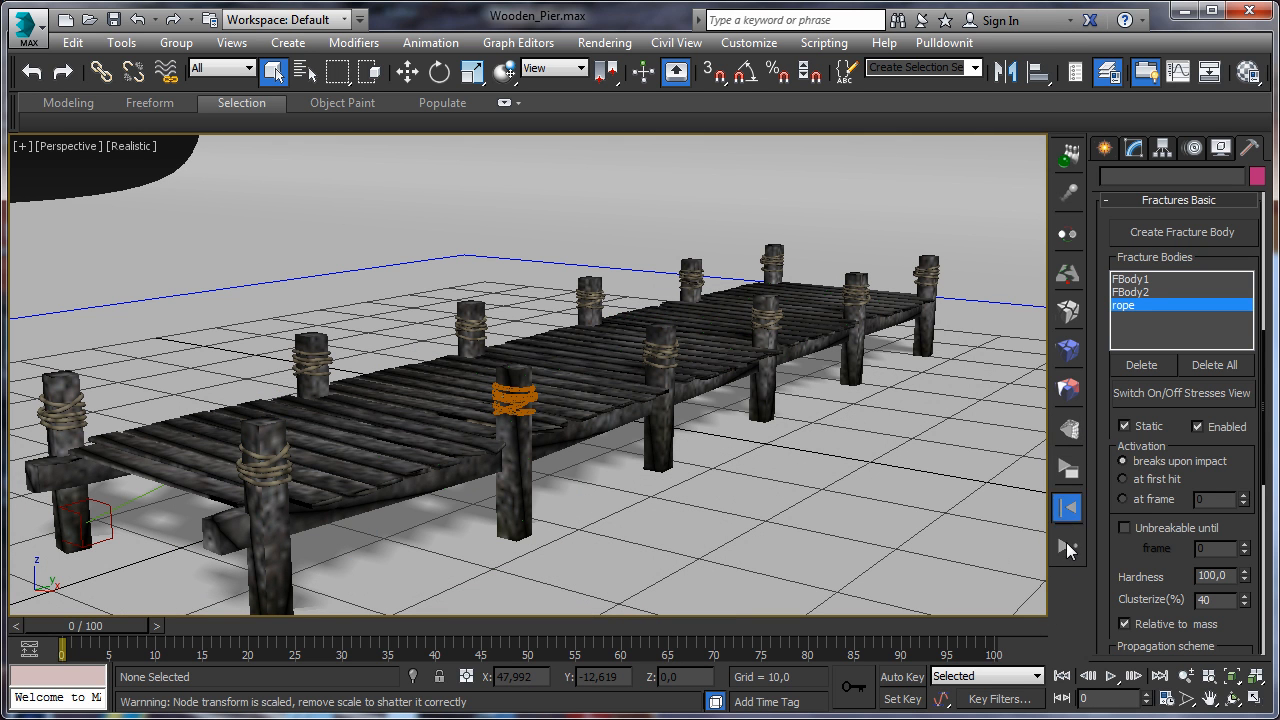
{"action": "left_click", "coordinate": [1067, 546]}
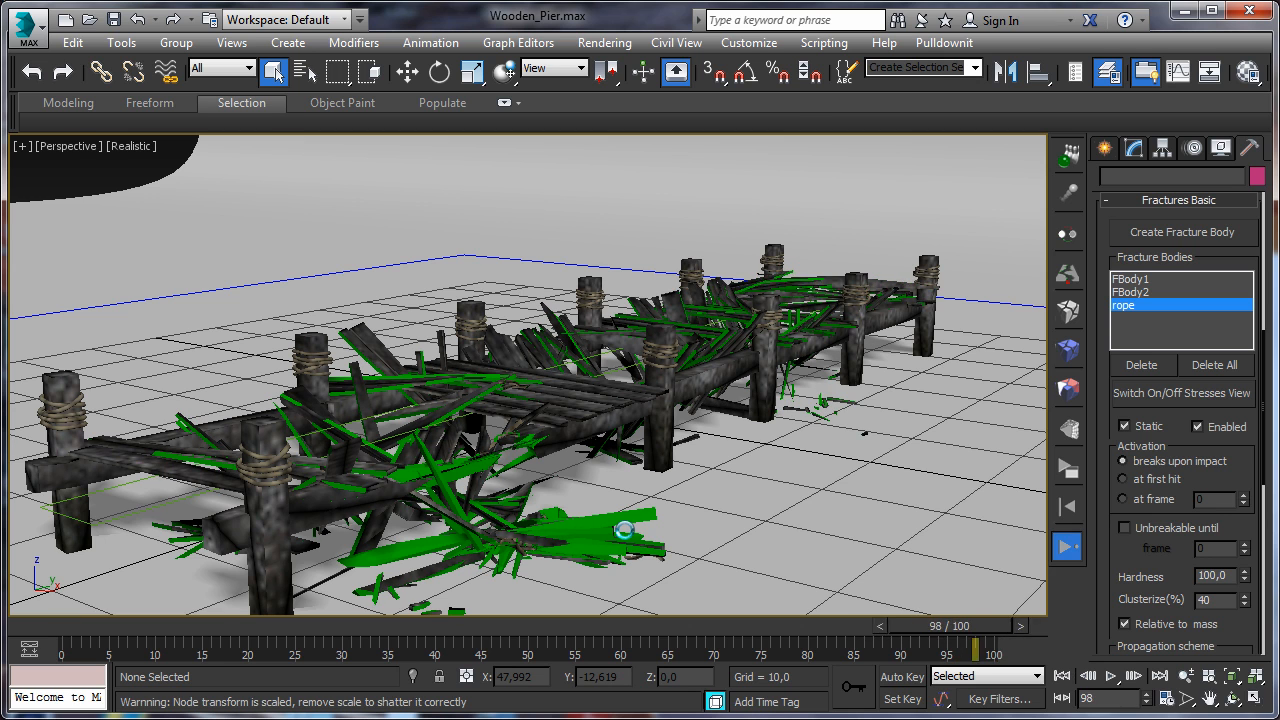
Scrub the collapse back to around frame 36 and examine the rope on the breaking post up close.
{"action": "left_click", "coordinate": [608, 629]}
{"action": "left_click_drag", "start_coordinate": [607, 629], "coordinate": [404, 652]}
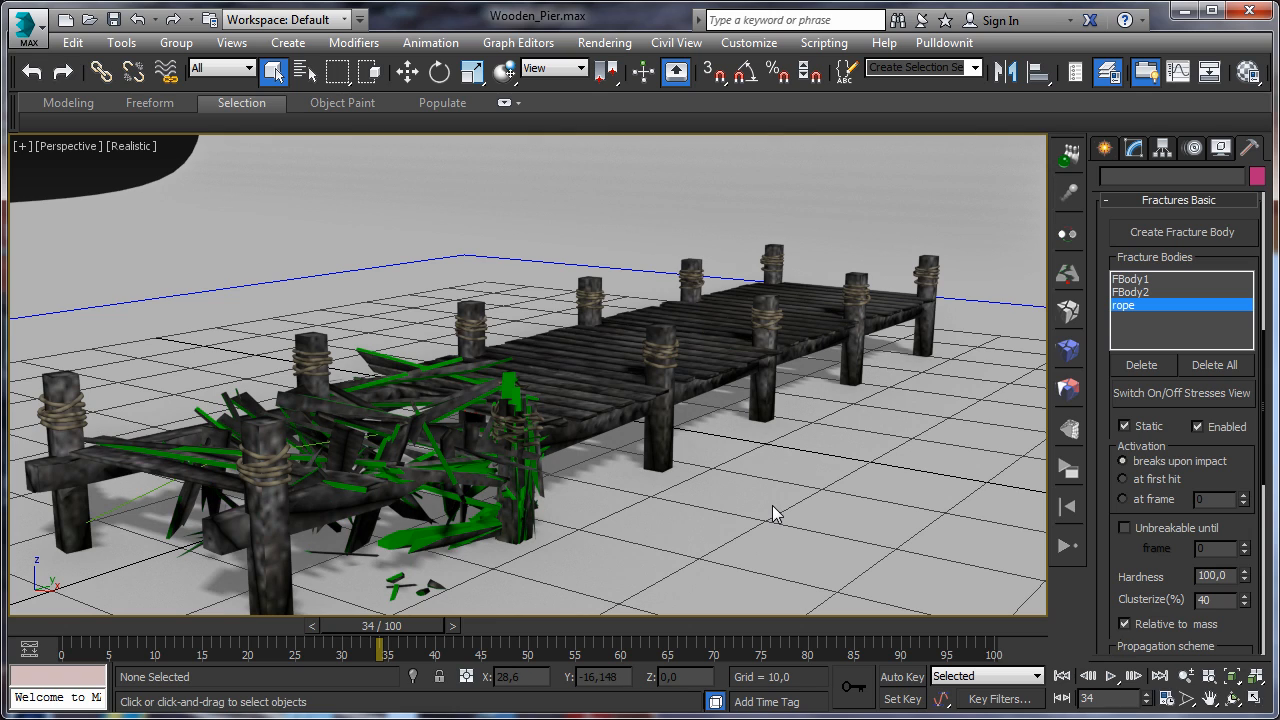
{"action": "left_click", "coordinate": [1185, 676]}
{"action": "left_click_drag", "start_coordinate": [585, 449], "coordinate": [579, 401]}
{"action": "left_click_drag", "start_coordinate": [430, 626], "coordinate": [508, 630]}
{"action": "key", "text": "alt+z"}
{"action": "left_click_drag", "start_coordinate": [514, 345], "coordinate": [517, 447]}
{"action": "left_click_drag", "start_coordinate": [510, 630], "coordinate": [398, 630]}
View the broken post from the pier's front end, play back the collapse from frame 0, and scrub to frame 69.
{"action": "left_click", "coordinate": [1231, 698]}
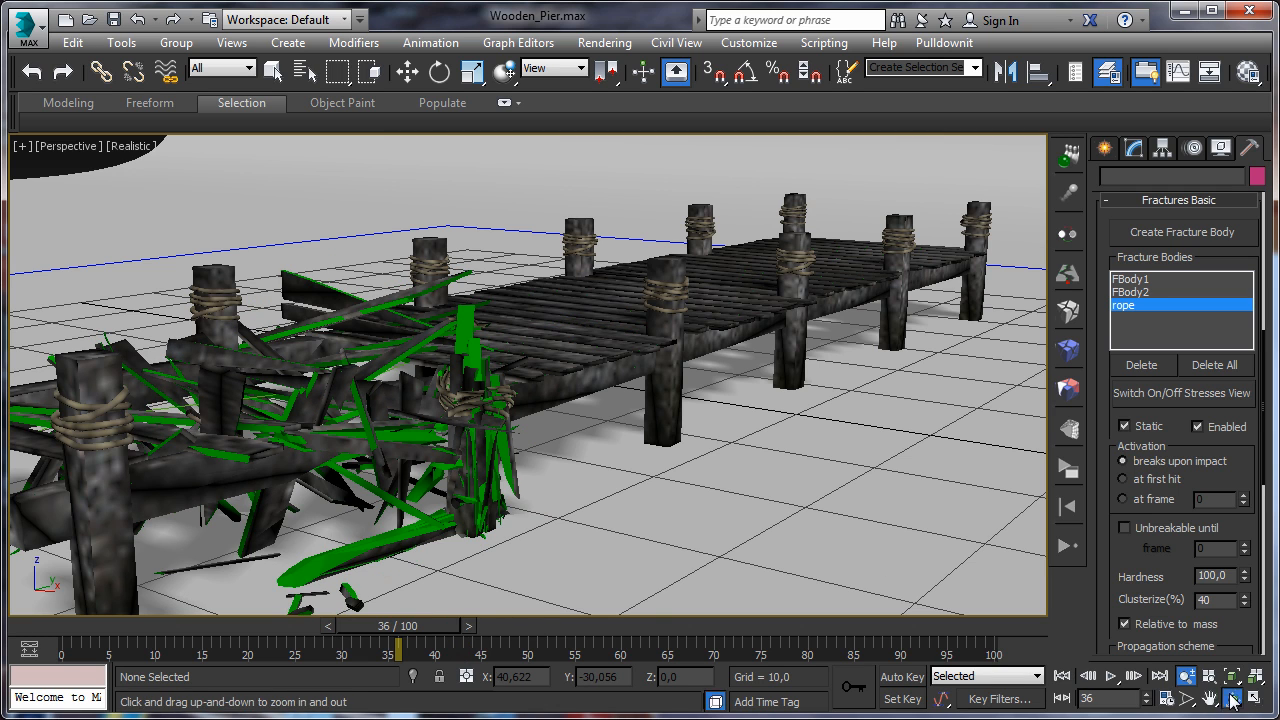
{"action": "left_click_drag", "start_coordinate": [529, 434], "coordinate": [576, 424]}
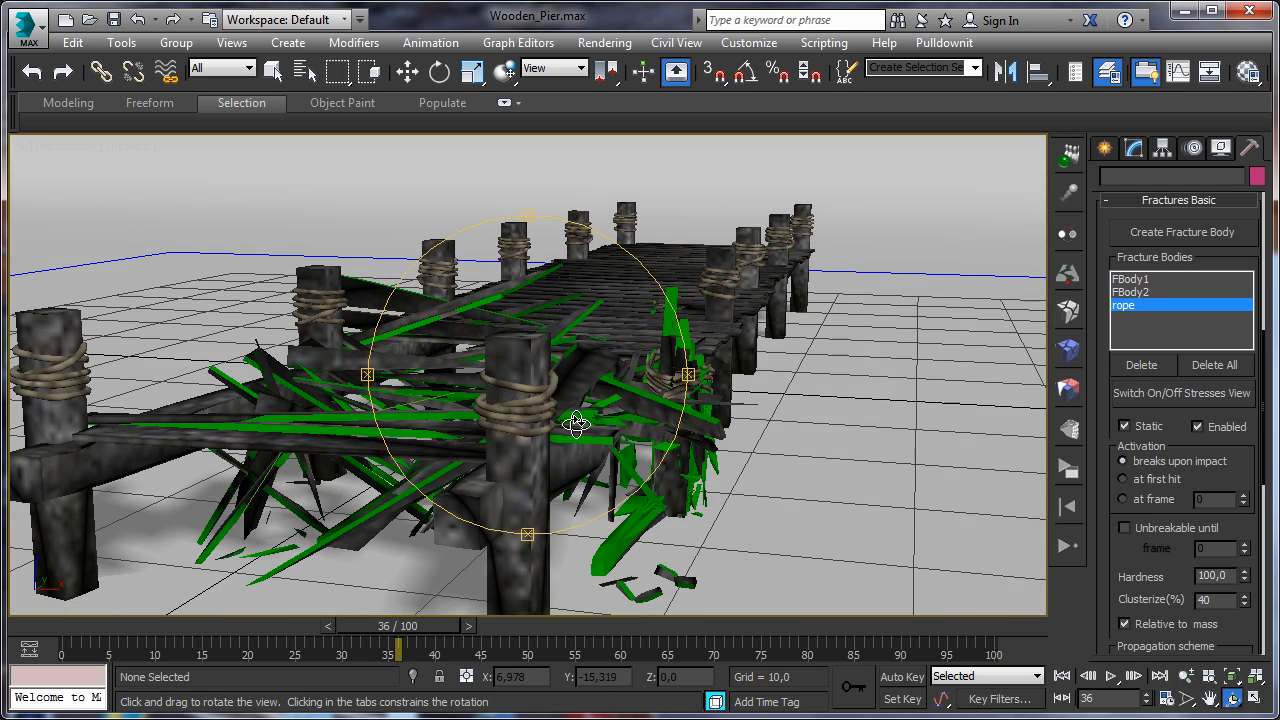
{"action": "left_click", "coordinate": [1185, 676]}
{"action": "left_click_drag", "start_coordinate": [705, 415], "coordinate": [707, 452]}
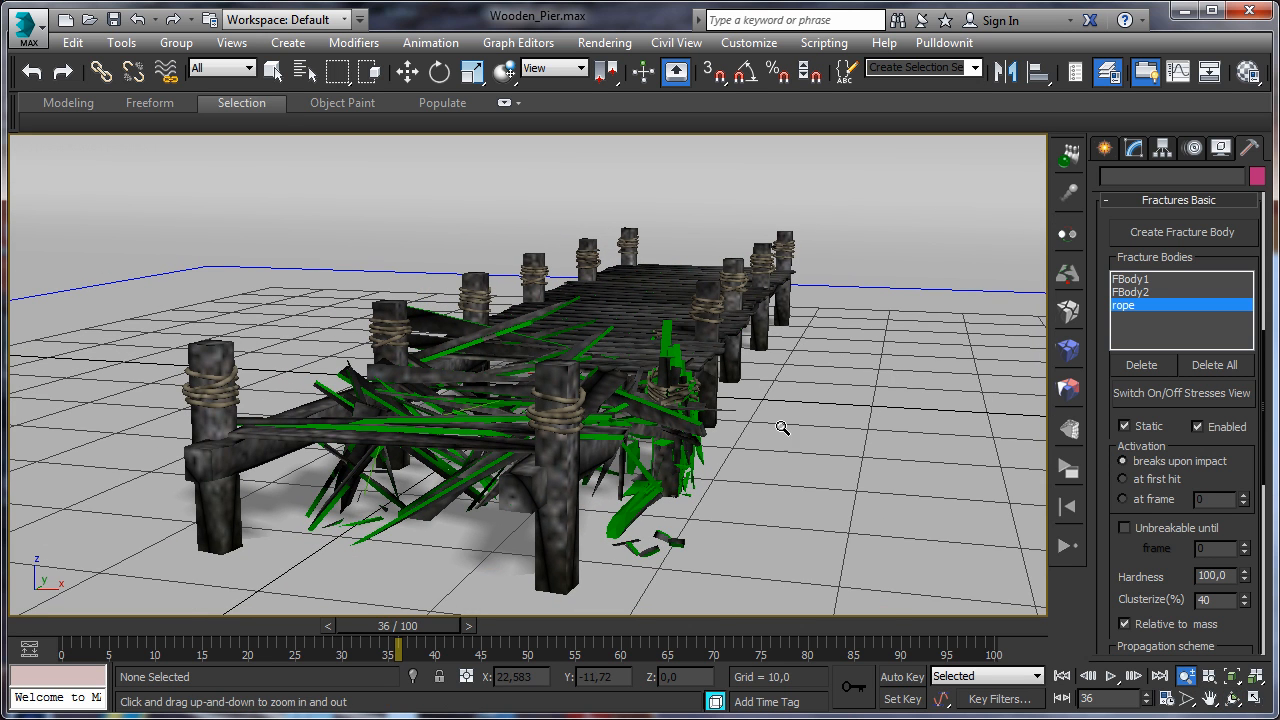
{"action": "left_click", "coordinate": [1231, 698]}
{"action": "left_click_drag", "start_coordinate": [748, 553], "coordinate": [548, 497]}
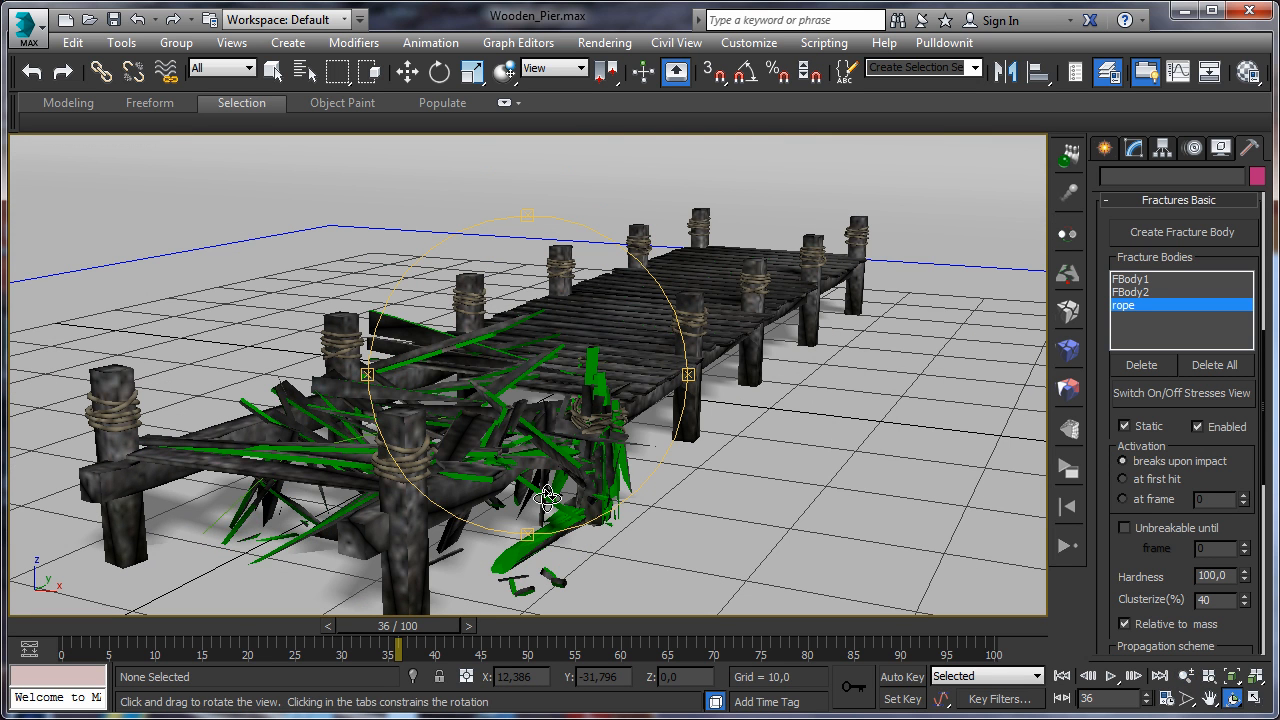
{"action": "left_click", "coordinate": [1062, 676]}
{"action": "left_click", "coordinate": [1110, 676]}
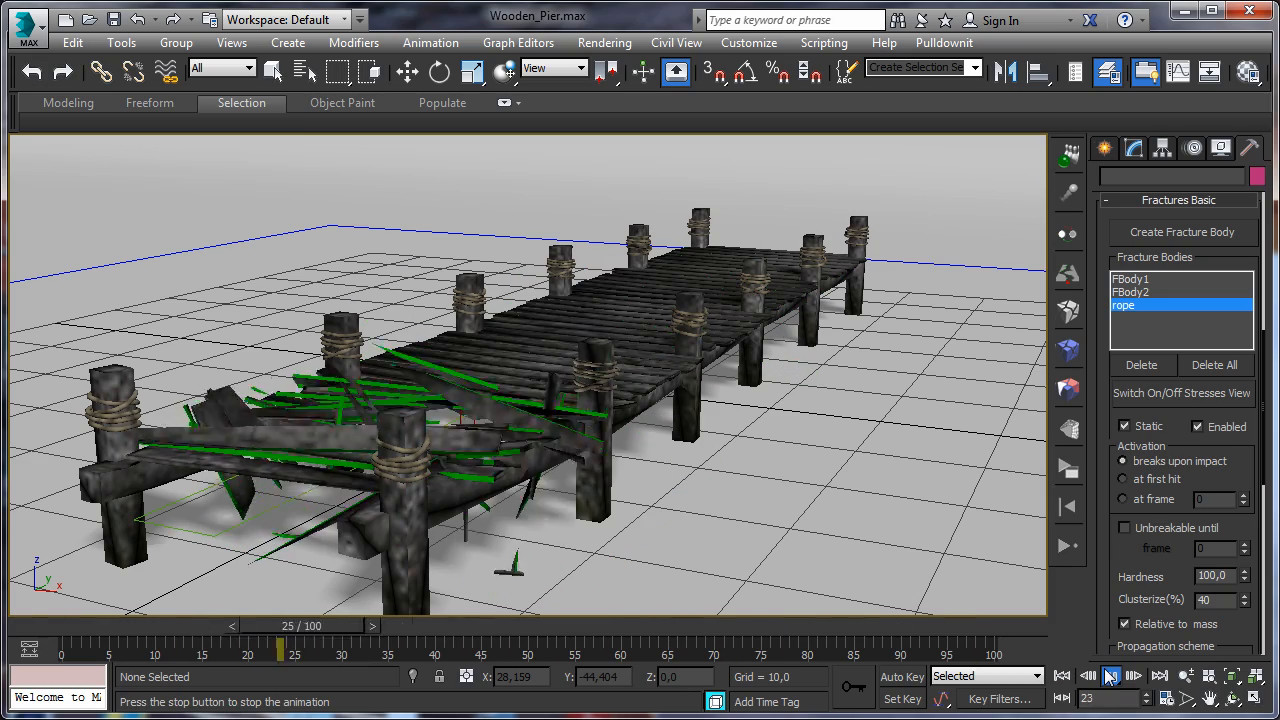
{"action": "left_click", "coordinate": [1109, 676]}
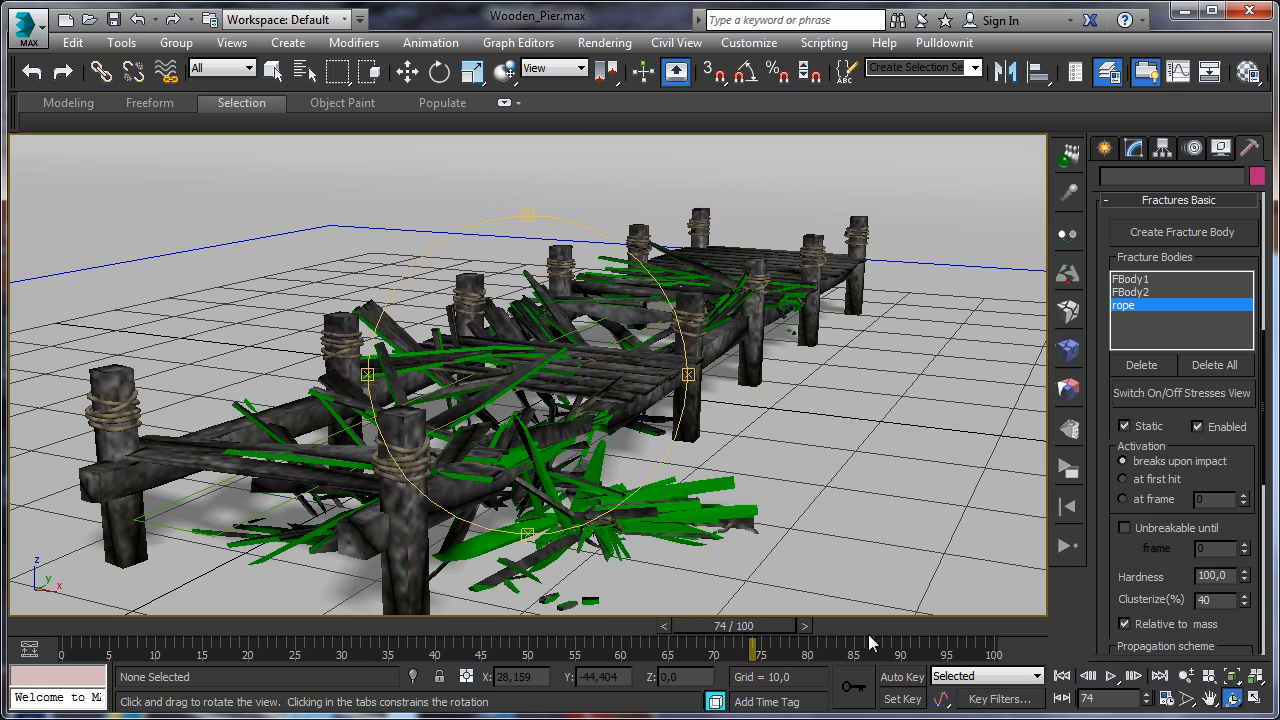
{"action": "mouse_move", "coordinate": [710, 634]}
{"action": "left_mouse_down"}
{"action": "mouse_move", "coordinate": [262, 620]}
{"action": "mouse_move", "coordinate": [705, 638]}
{"action": "left_mouse_up"}
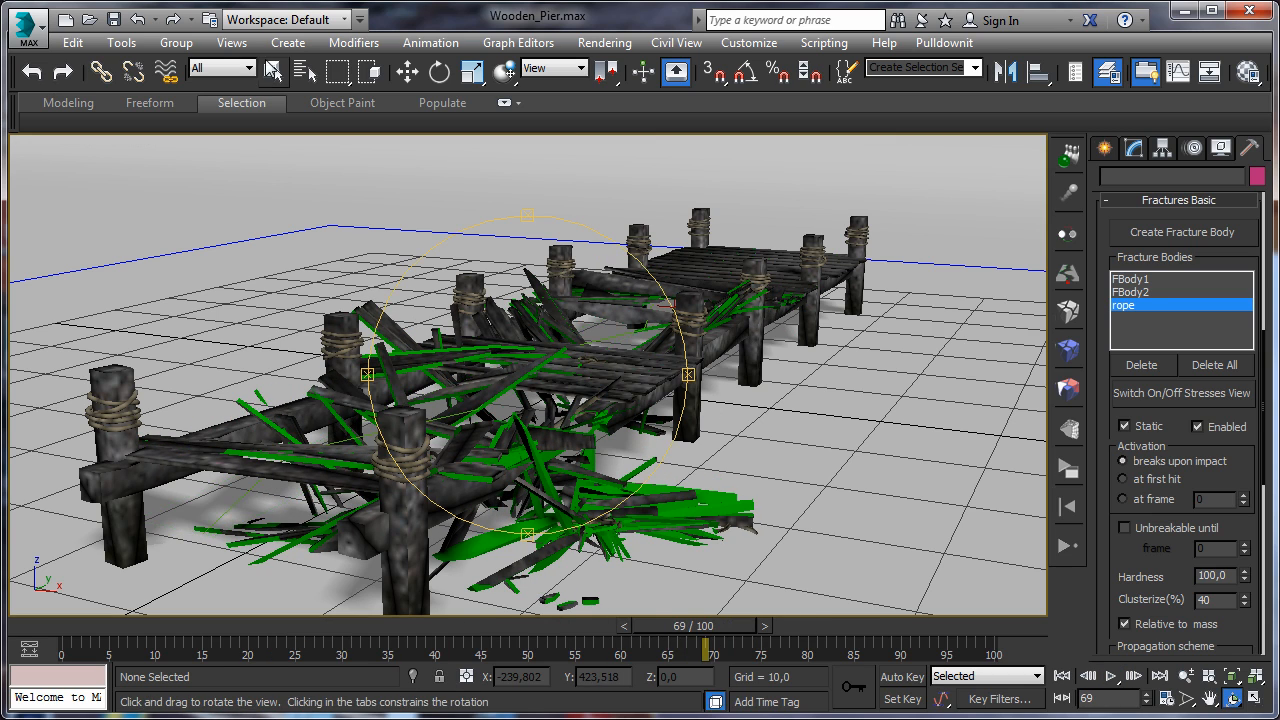
Select the intact posts along the broken post's side one after another, ending with the post nearest to it.
{"action": "left_click", "coordinate": [273, 70]}
{"action": "left_click", "coordinate": [754, 339]}
{"action": "left_click", "coordinate": [808, 312]}
{"action": "left_click", "coordinate": [851, 292]}
{"action": "left_click", "coordinate": [687, 330]}
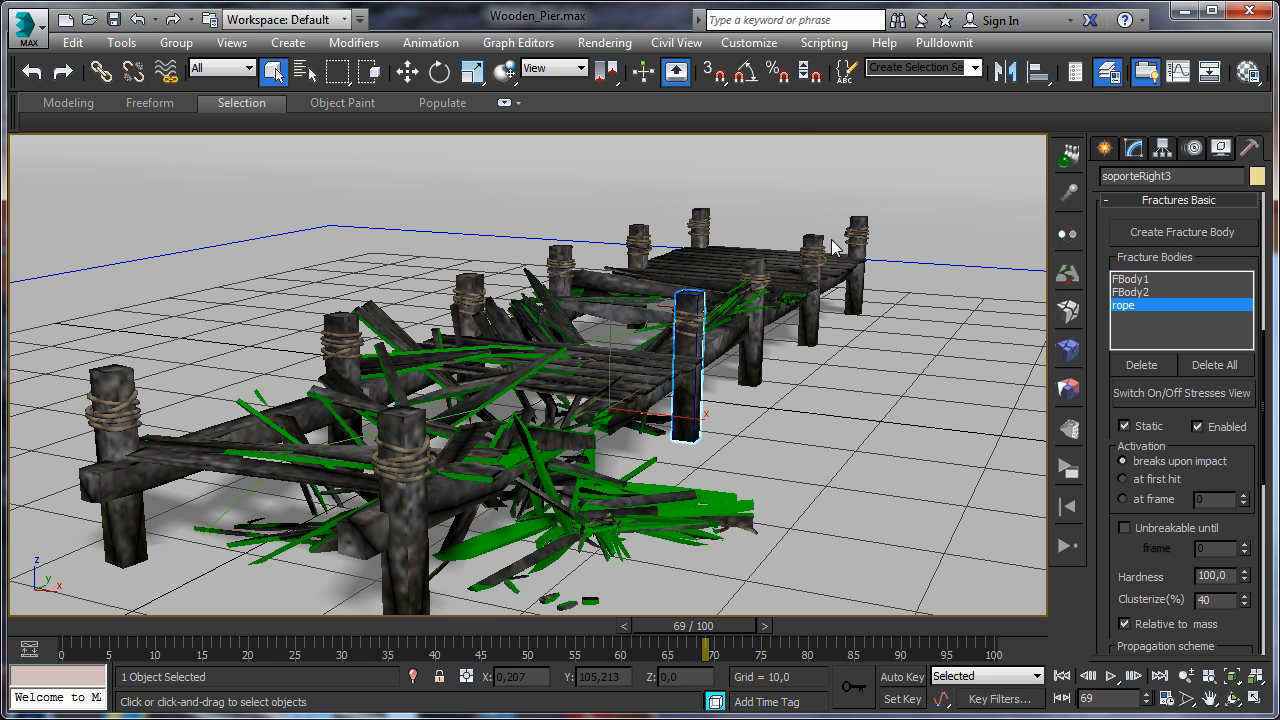
Go back to frame 30, select a fragment of the broken post, and scrub to frame 34.
{"action": "left_click_drag", "start_coordinate": [686, 625], "coordinate": [341, 625]}
{"action": "left_click", "coordinate": [581, 490]}
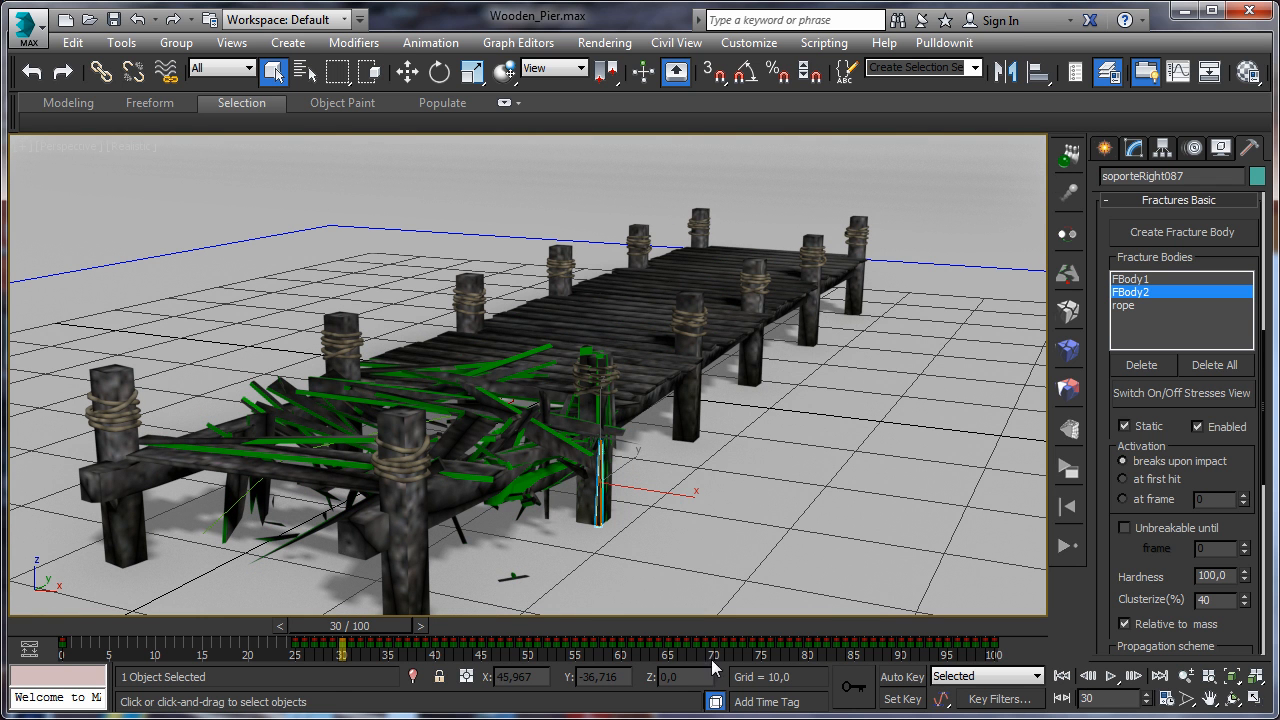
{"action": "left_click_drag", "start_coordinate": [355, 633], "coordinate": [385, 633]}
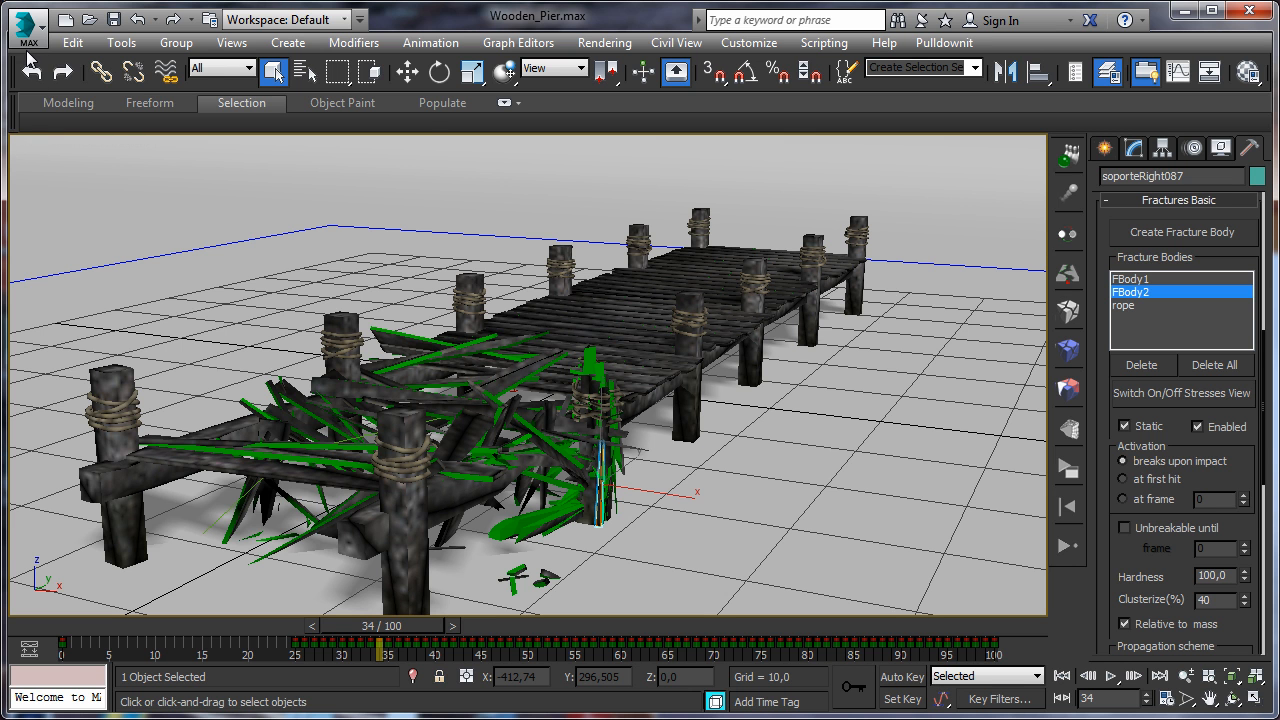
Save the scene under the name testSave in the scenes folder, replacing the existing file.
{"action": "left_click", "coordinate": [28, 50]}
{"action": "left_click", "coordinate": [86, 254]}
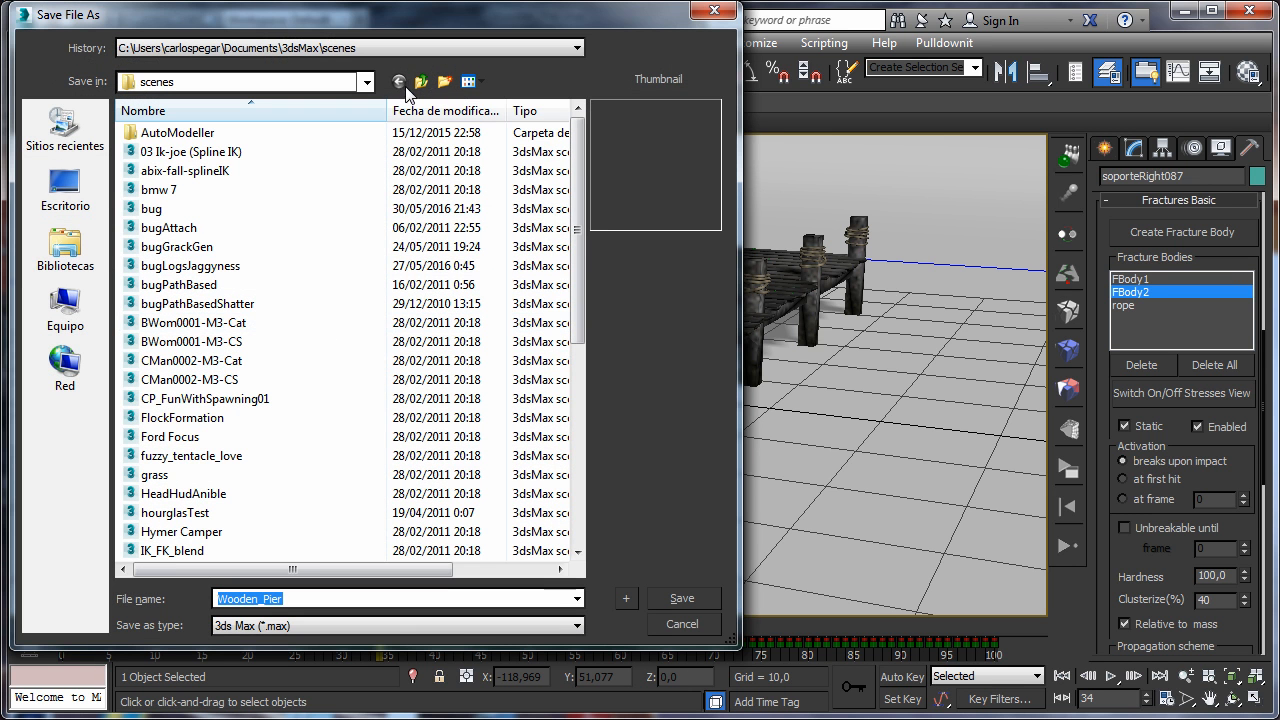
{"action": "left_click", "coordinate": [160, 474]}
{"action": "scroll", "coordinate": [172, 470], "scroll_direction": "down", "scroll_amount": 5}
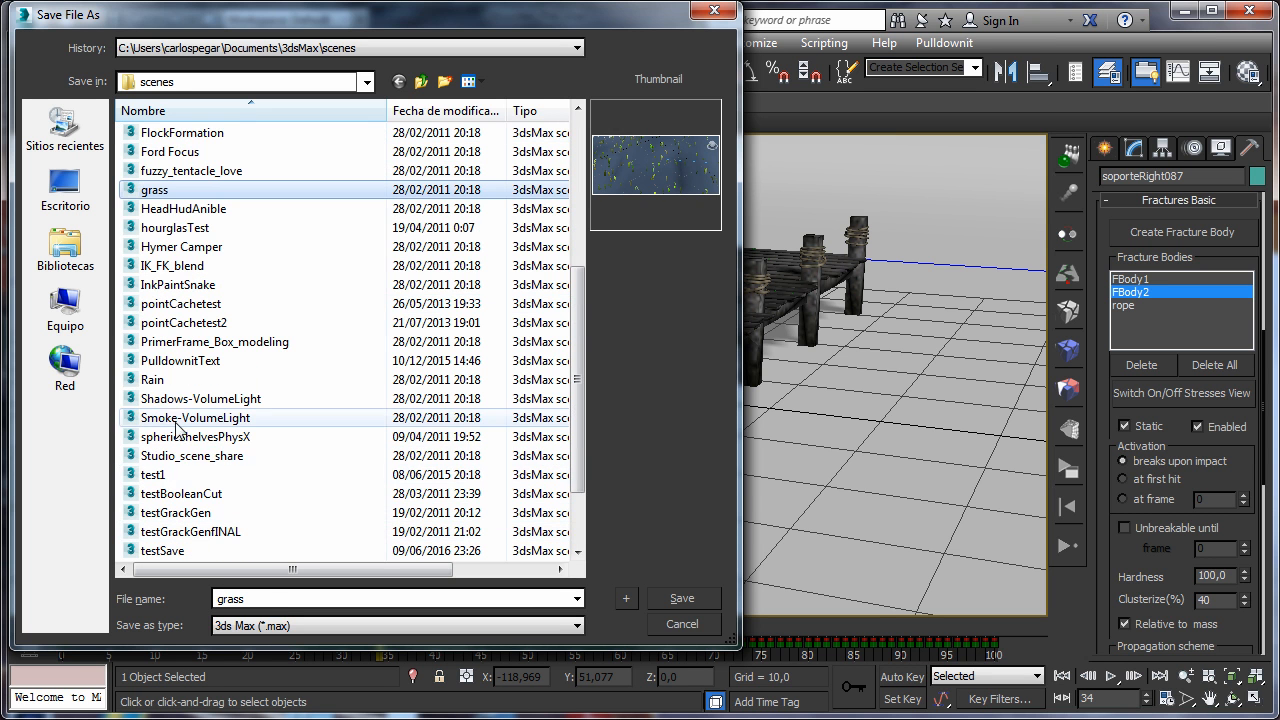
{"action": "left_click", "coordinate": [165, 476]}
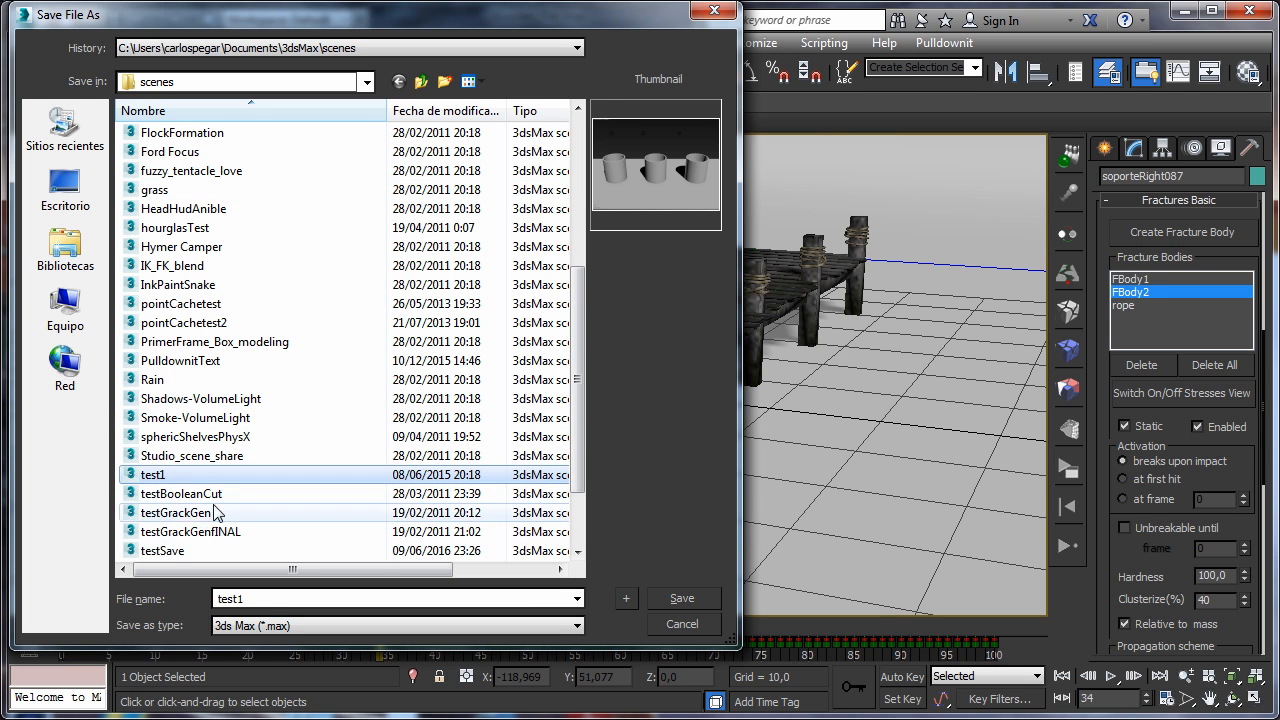
{"action": "left_click", "coordinate": [163, 550]}
{"action": "left_click", "coordinate": [680, 598]}
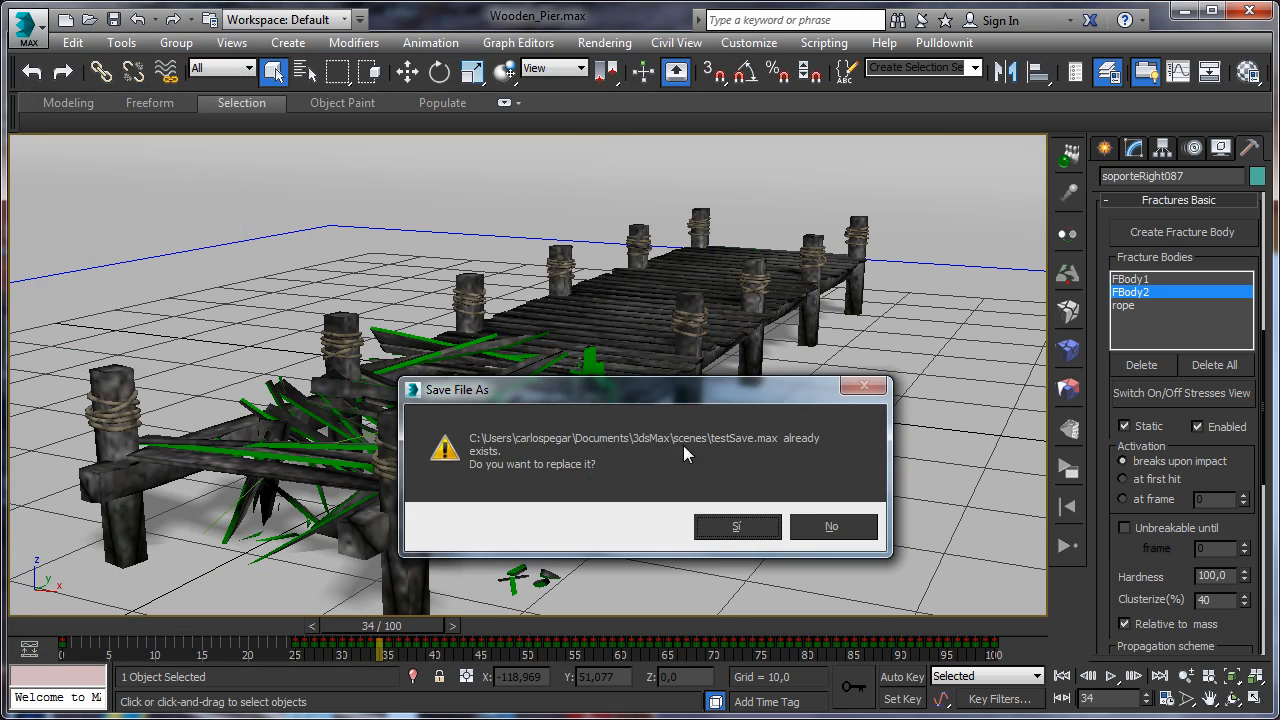
{"action": "left_click", "coordinate": [720, 537]}
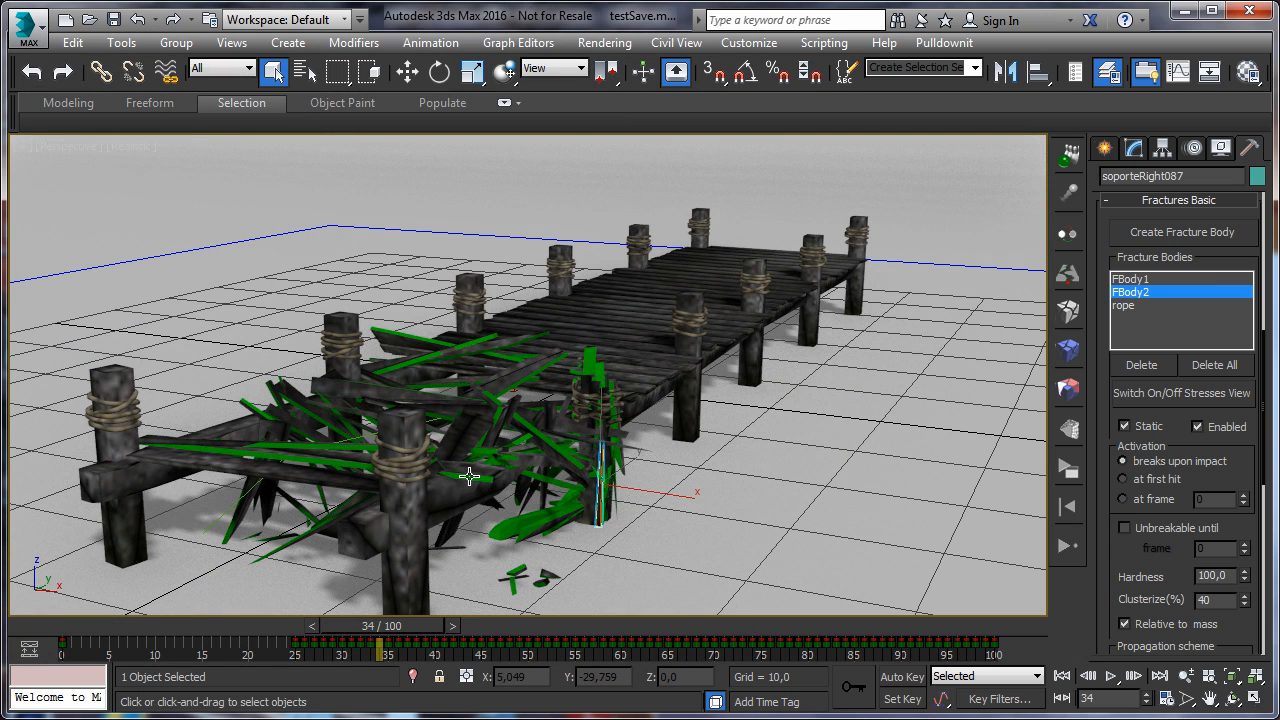
Scrub to frame 49, select a long upright fragment of the broken post, and examine it up close.
{"action": "left_click_drag", "start_coordinate": [437, 622], "coordinate": [519, 655]}
{"action": "left_click", "coordinate": [612, 376]}
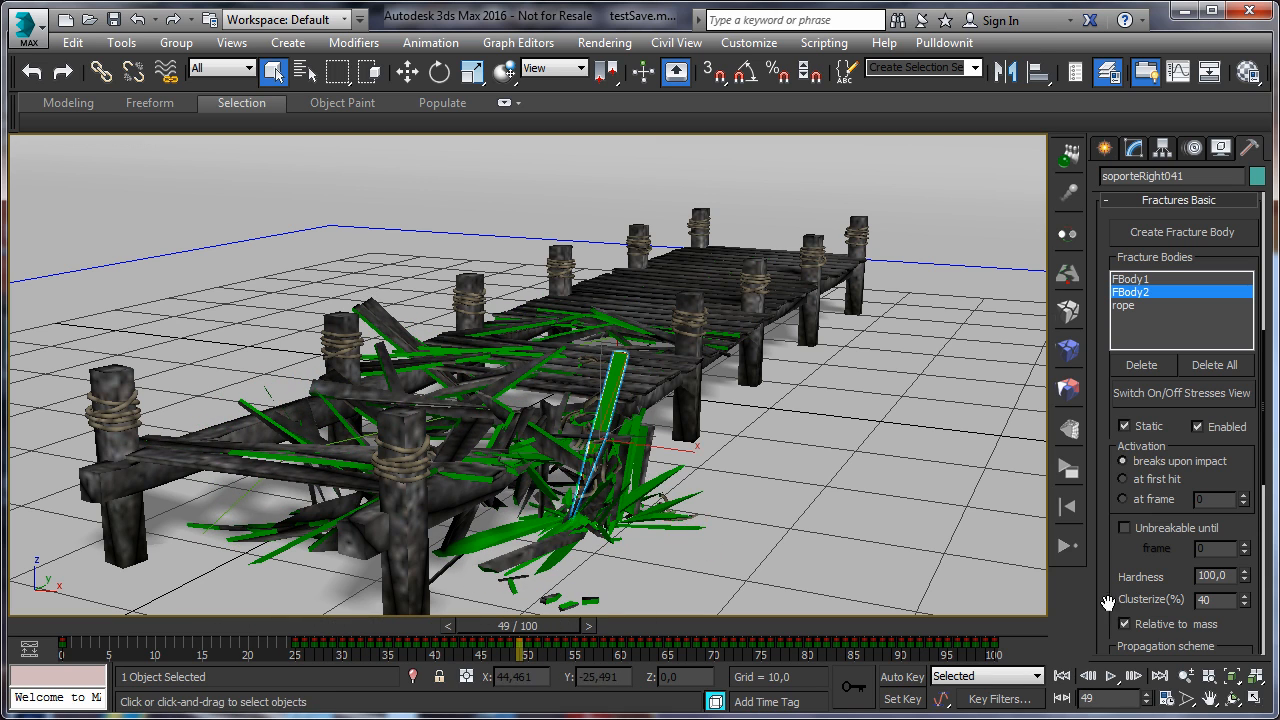
{"action": "left_click", "coordinate": [1253, 699]}
{"action": "left_click", "coordinate": [1253, 699]}
{"action": "left_click", "coordinate": [1256, 677]}
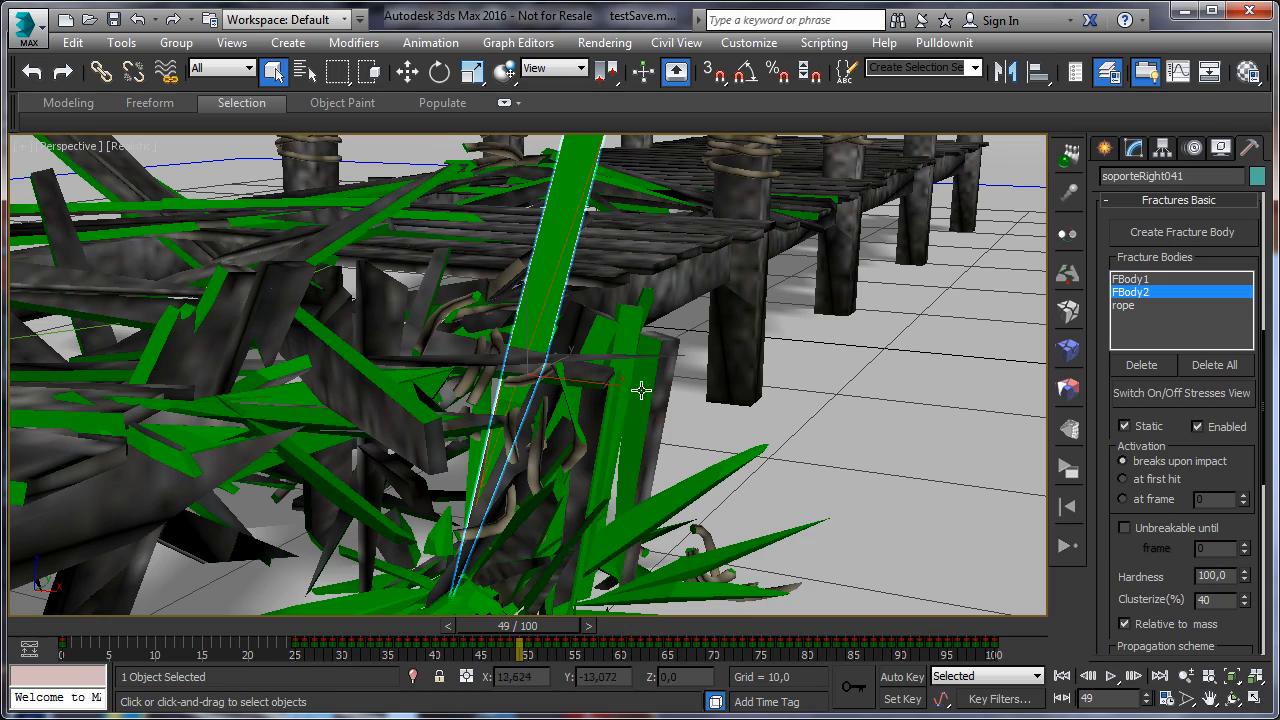
Scrub to frame 52 and inspect a standing post fragment, a deck fragment and a post fragment on the ground in turn.
{"action": "left_click_drag", "start_coordinate": [543, 632], "coordinate": [572, 645]}
{"action": "key", "text": "q"}
{"action": "left_click", "coordinate": [678, 374]}
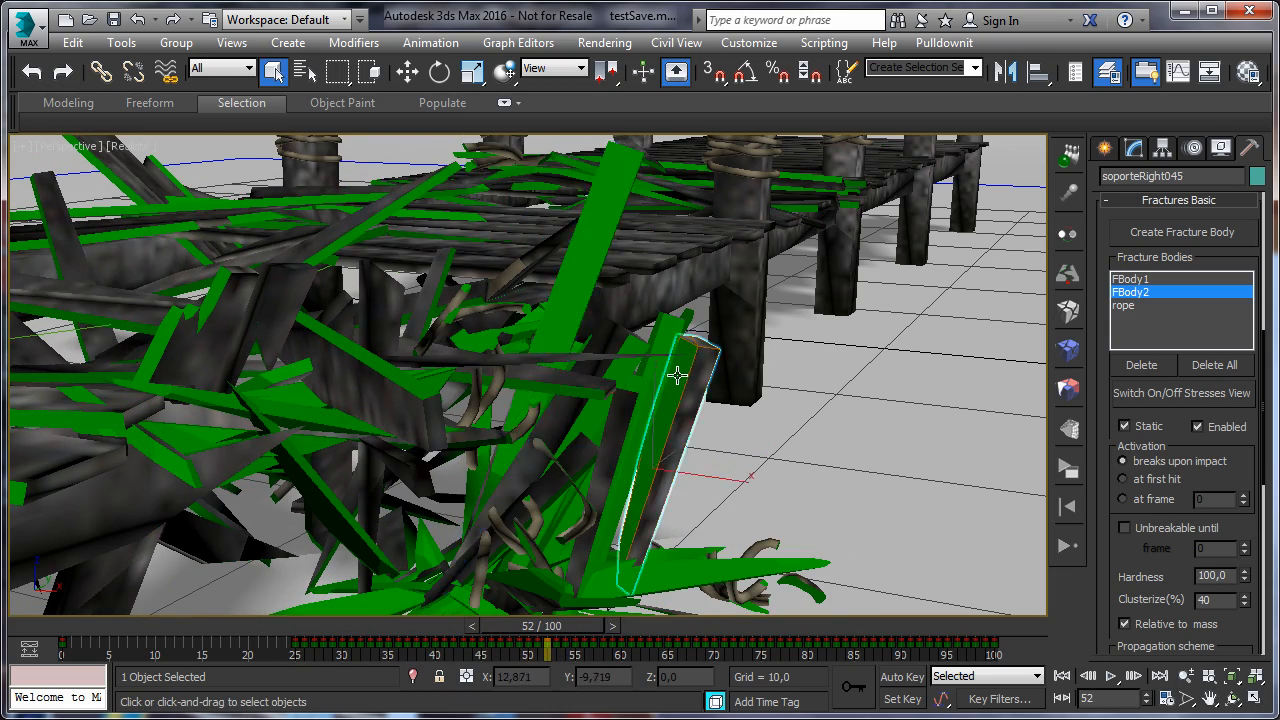
{"action": "left_click", "coordinate": [166, 437]}
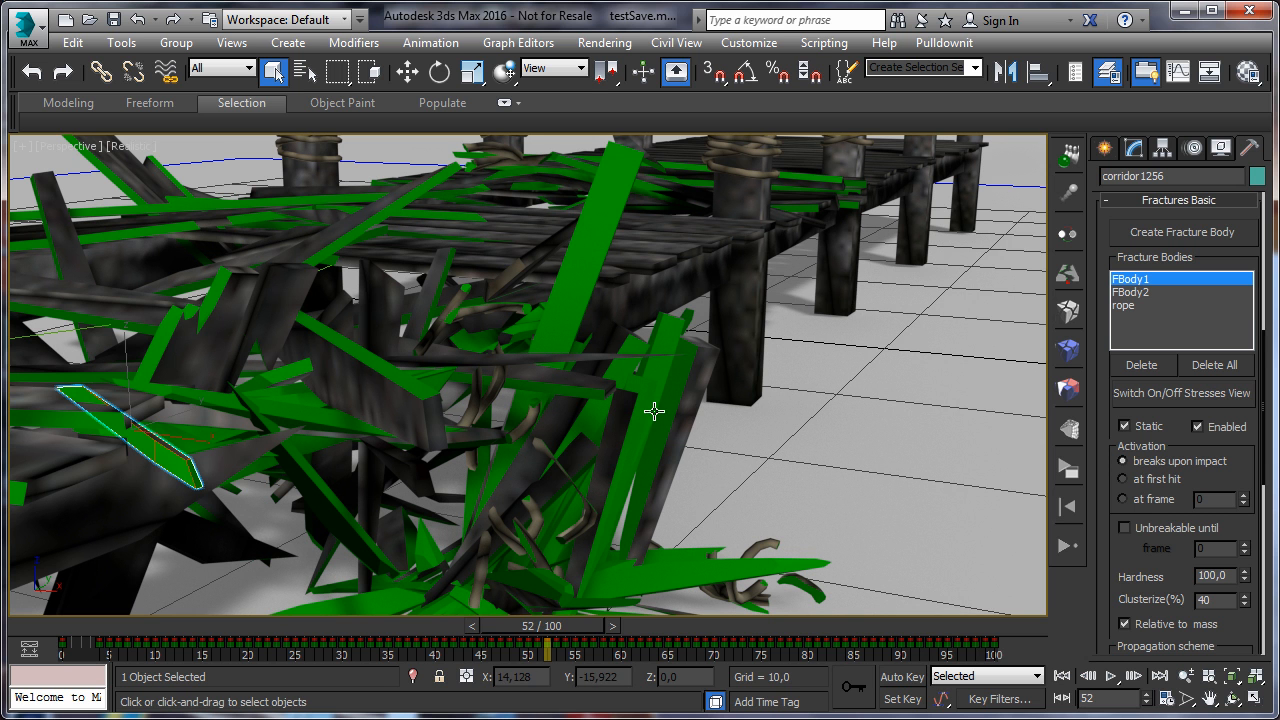
{"action": "left_click", "coordinate": [663, 581]}
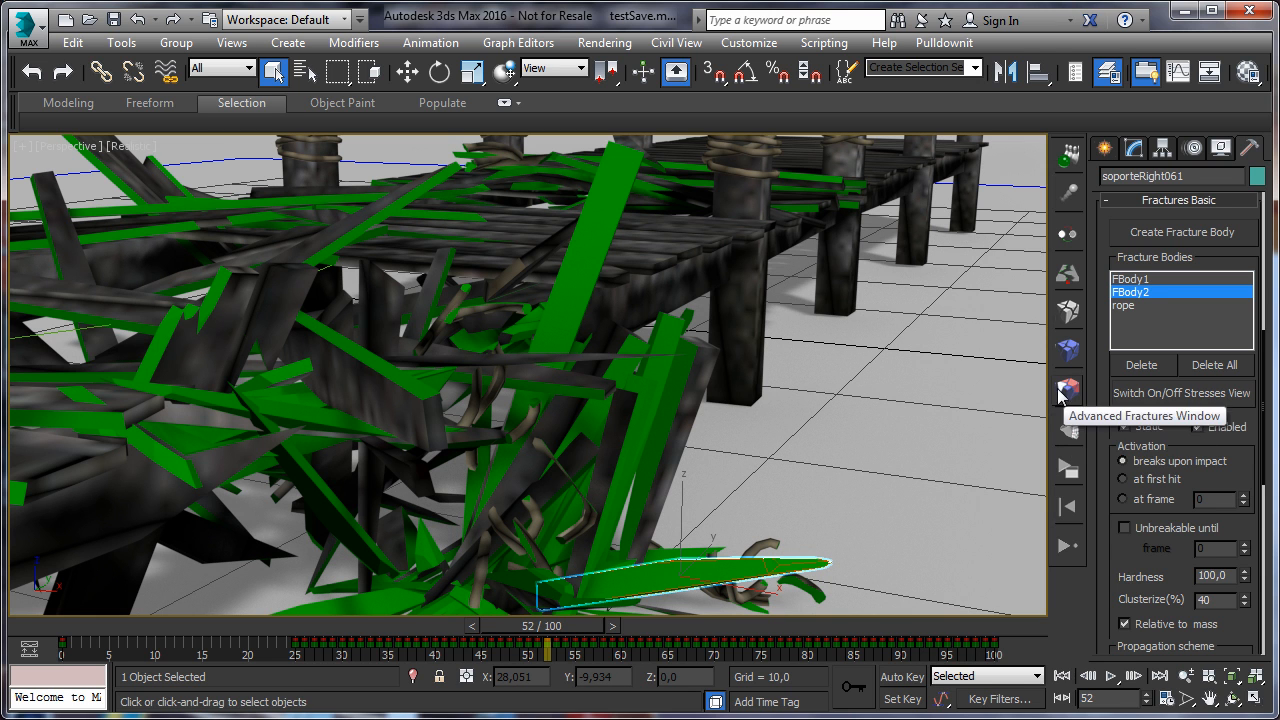
Delete all Pdi bodies from the simulation world, keeping the baked animation.
{"action": "left_click", "coordinate": [1068, 470]}
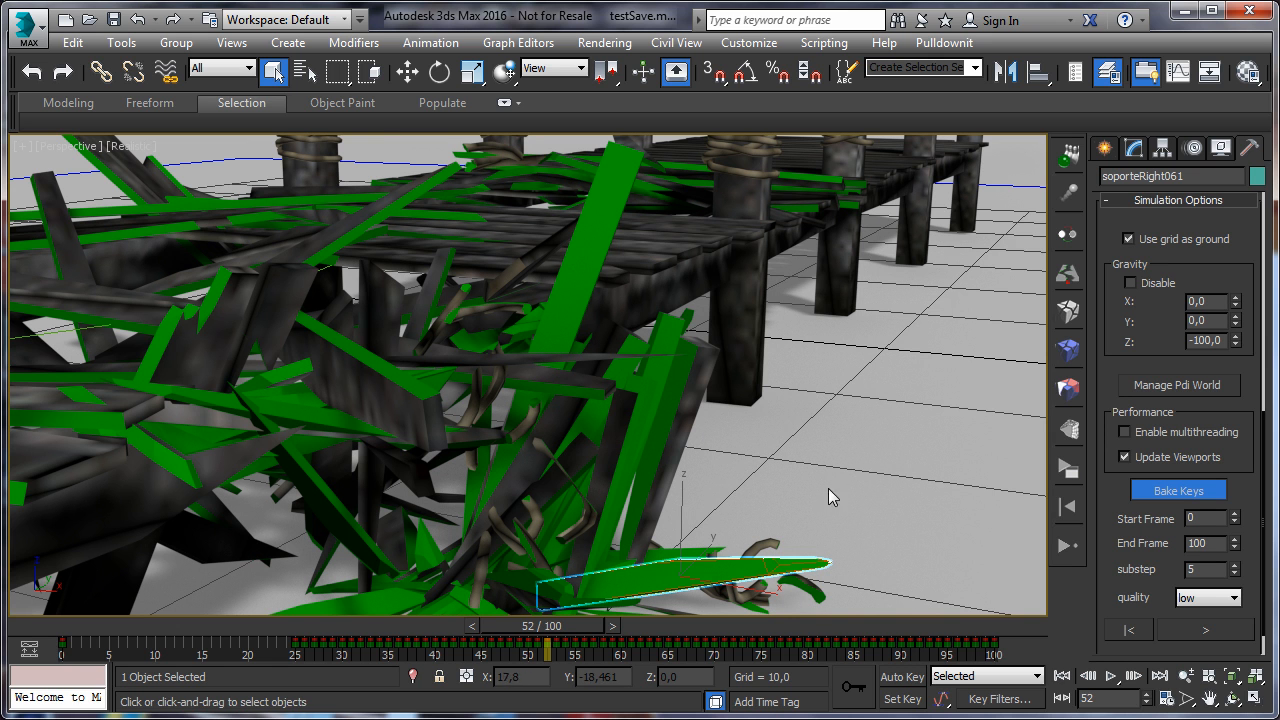
{"action": "left_click", "coordinate": [1172, 388]}
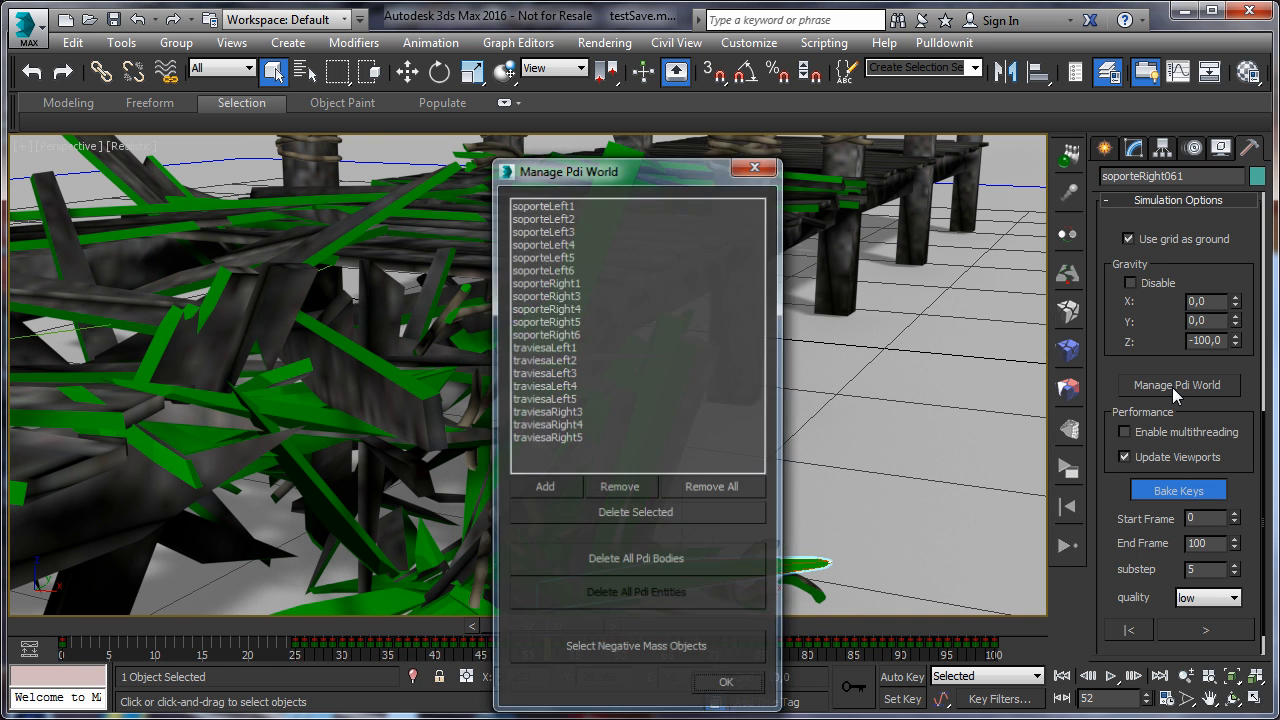
{"action": "left_click_drag", "start_coordinate": [623, 175], "coordinate": [837, 82]}
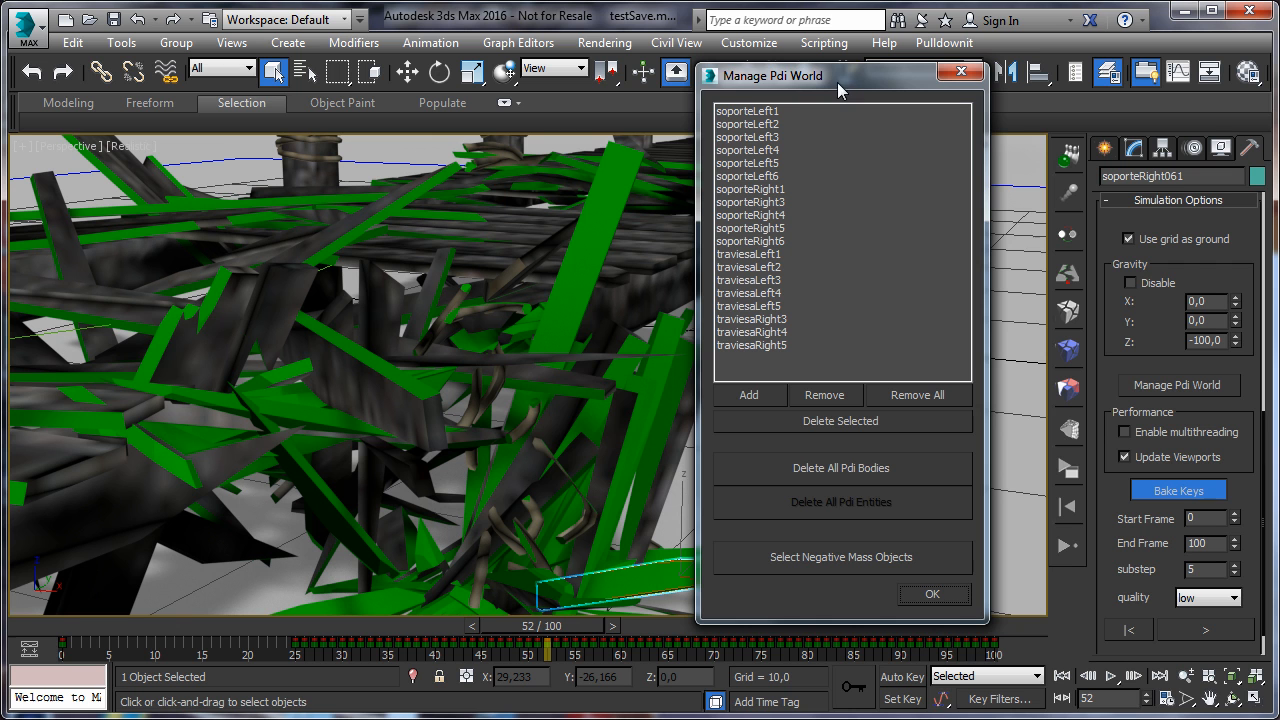
{"action": "left_click", "coordinate": [866, 471]}
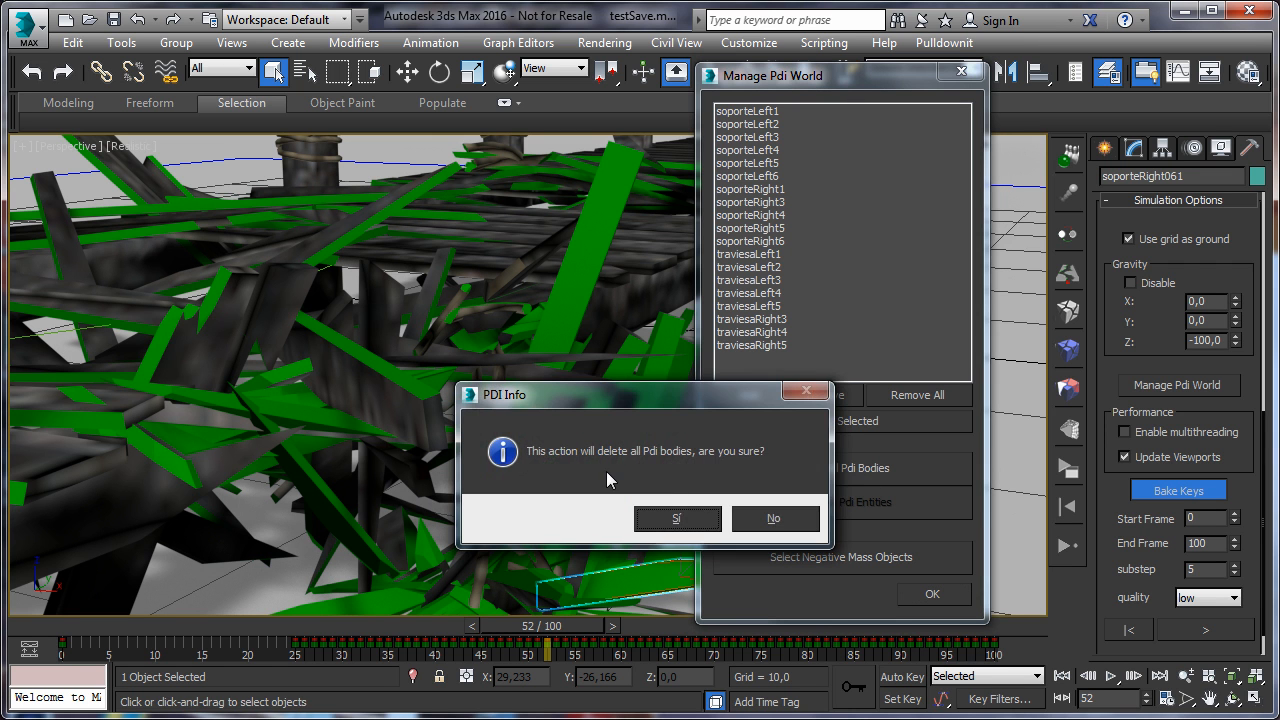
{"action": "left_click", "coordinate": [680, 519]}
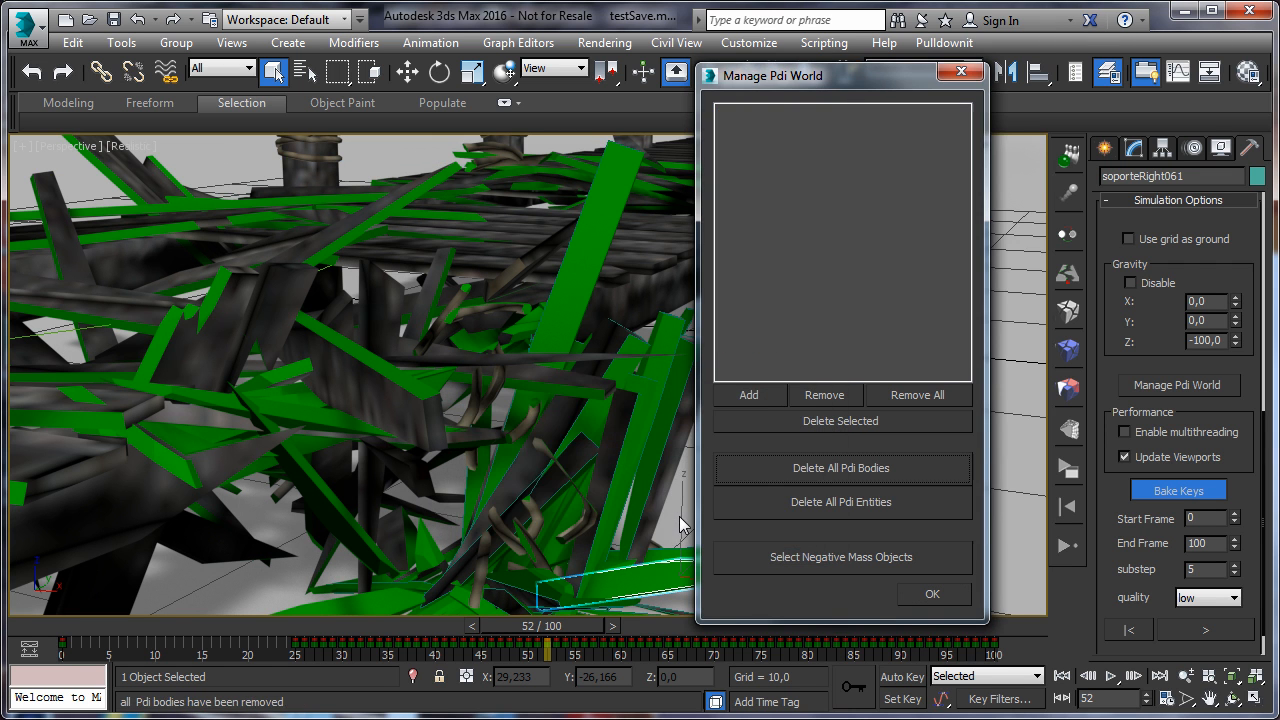
{"action": "left_click", "coordinate": [919, 593]}
Select several post and deck fragments one after another at frame 52, and scrub back to frame 23.
{"action": "left_click", "coordinate": [562, 311]}
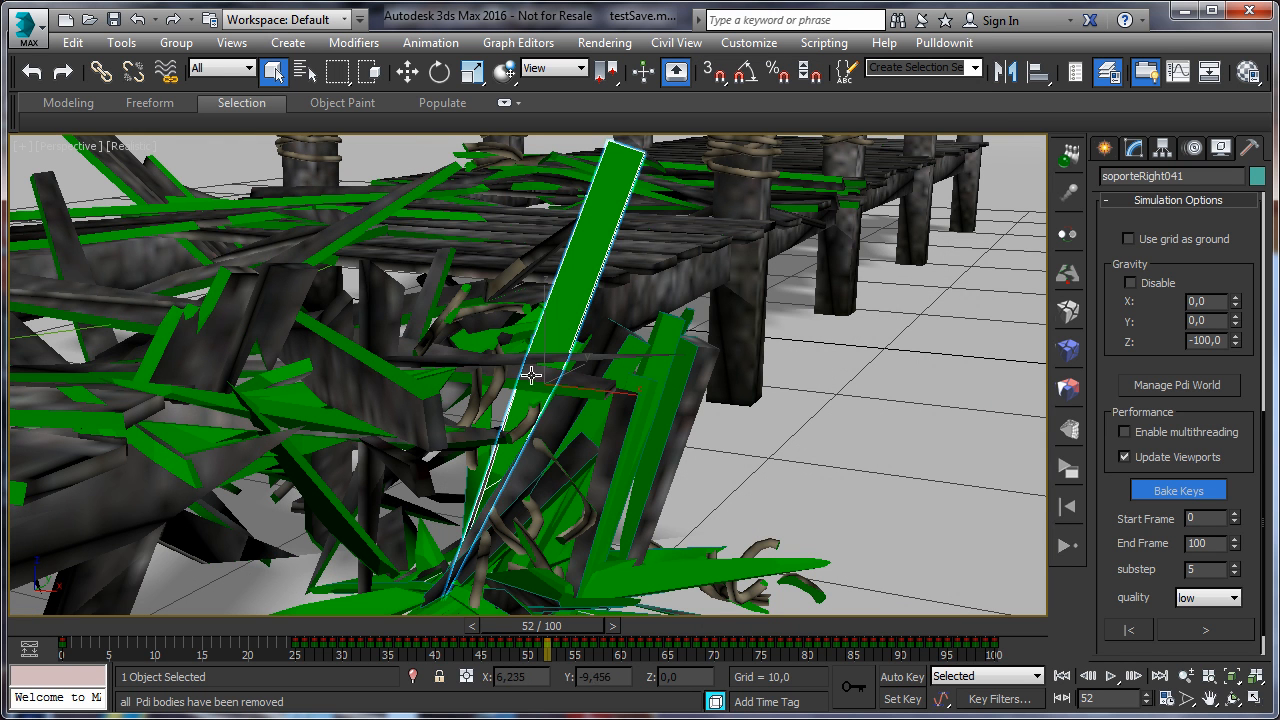
{"action": "left_click", "coordinate": [400, 410]}
{"action": "left_click", "coordinate": [600, 440]}
{"action": "left_click", "coordinate": [652, 450]}
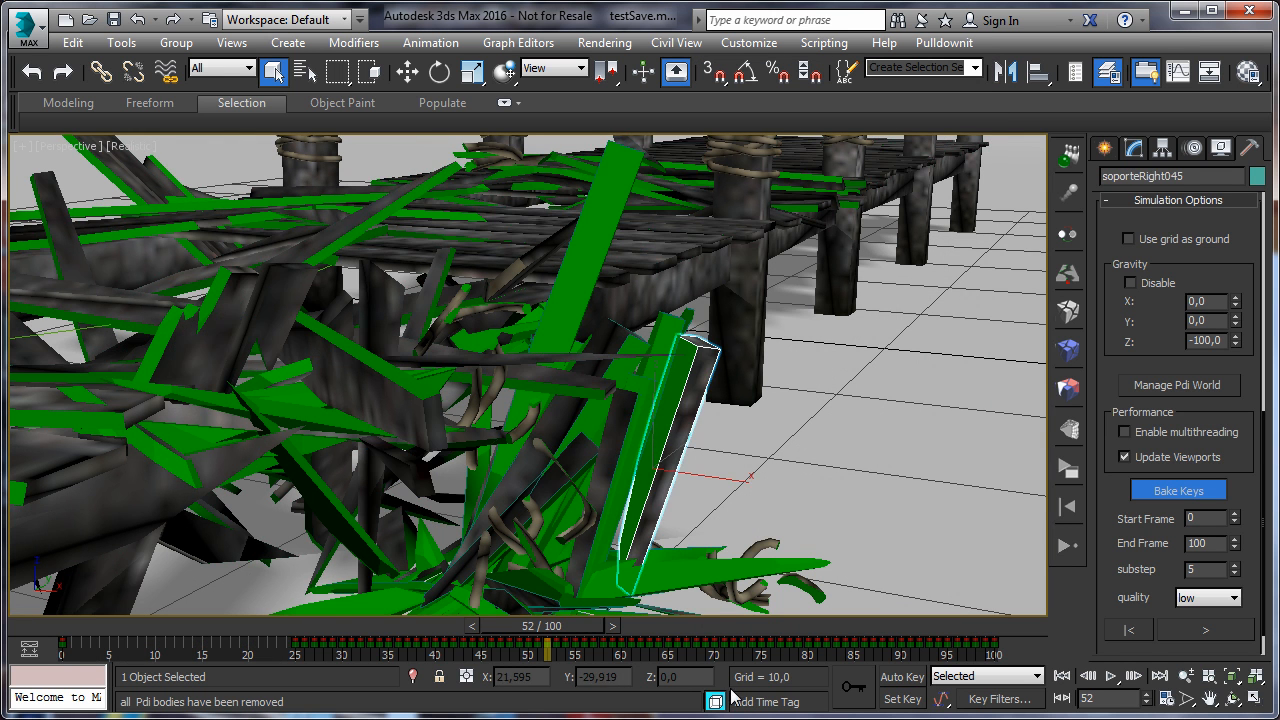
{"action": "left_click_drag", "start_coordinate": [530, 625], "coordinate": [275, 626]}
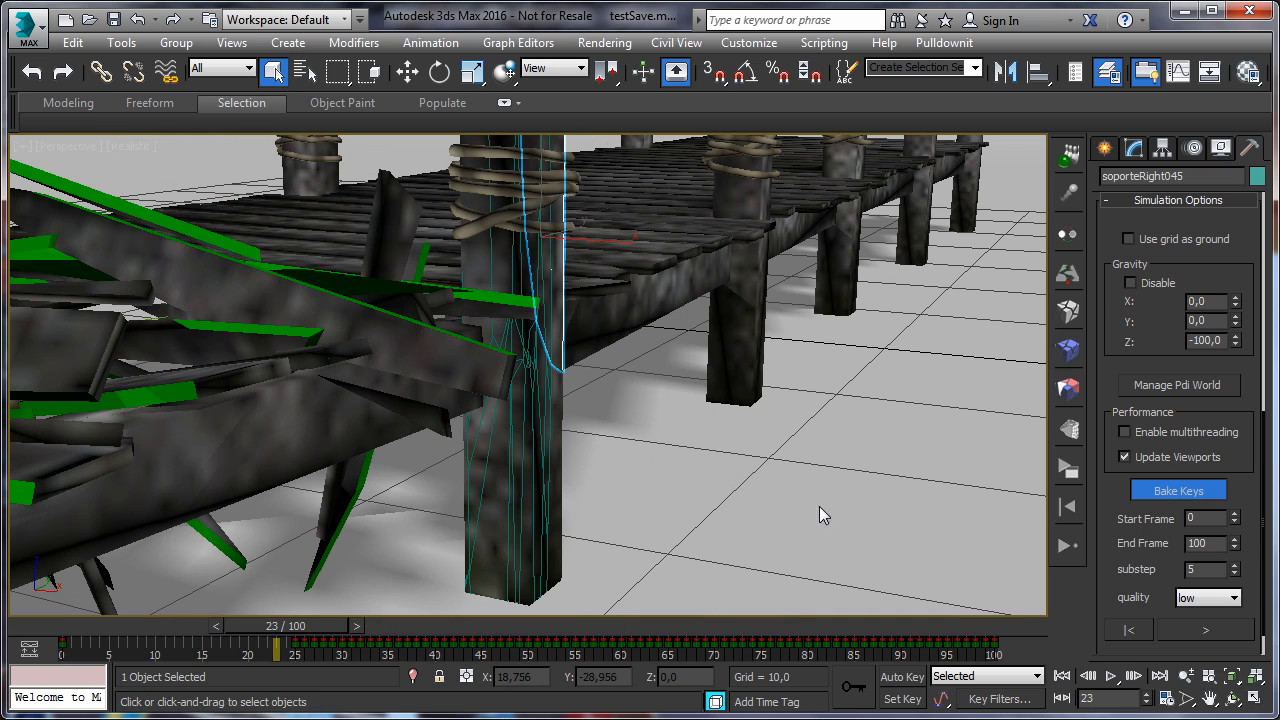
View the whole pier, scrub forward to frame 93, and examine the broken post's debris up close.
{"action": "left_click", "coordinate": [1186, 677]}
{"action": "left_click_drag", "start_coordinate": [780, 530], "coordinate": [782, 603]}
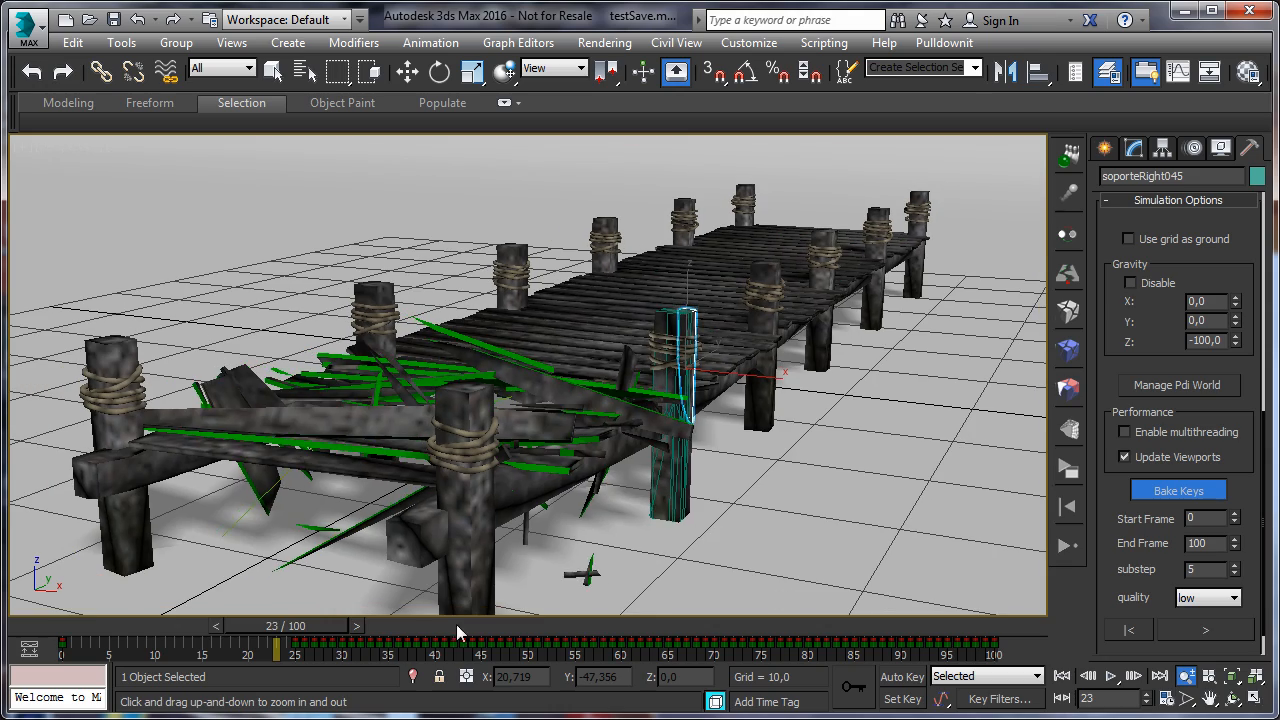
{"action": "left_click_drag", "start_coordinate": [316, 630], "coordinate": [908, 655]}
{"action": "left_click", "coordinate": [1186, 677]}
{"action": "left_click_drag", "start_coordinate": [715, 493], "coordinate": [643, 492]}
{"action": "scroll", "coordinate": [643, 492], "scroll_direction": "up", "scroll_amount": 5}
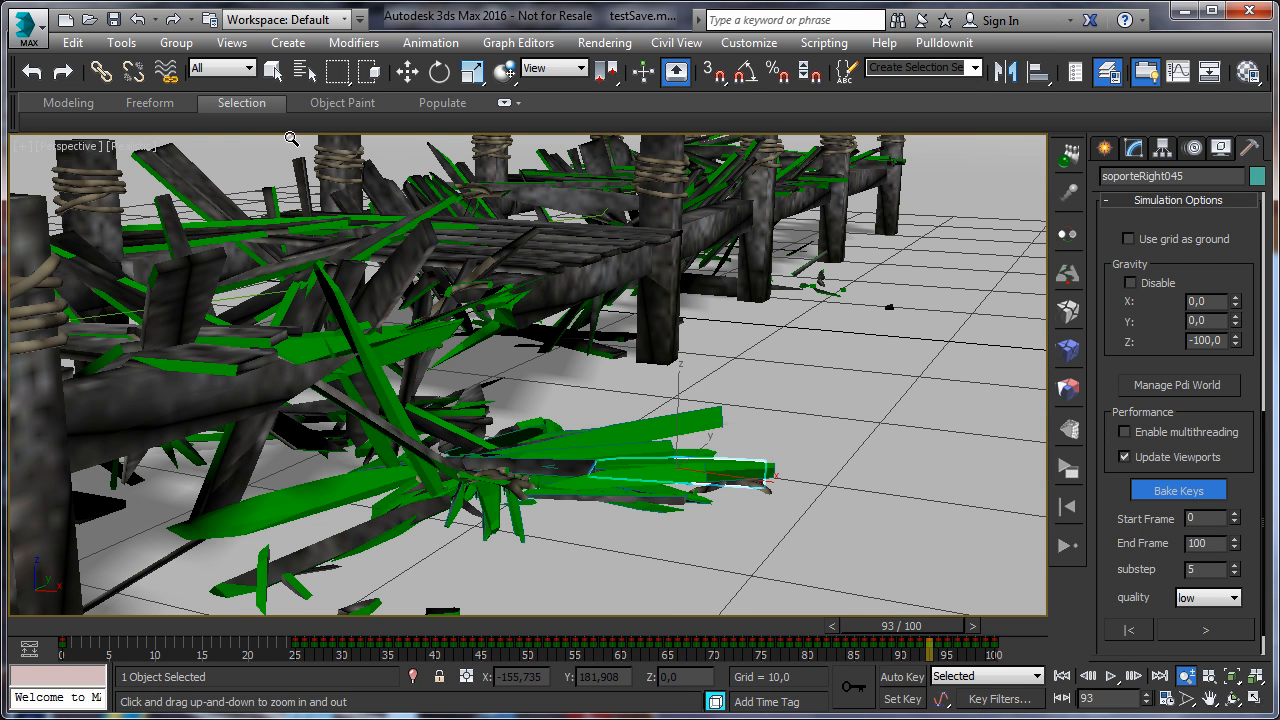
Add jagginess to the broken post's whole shatter group through its long fragment, with strength 1,0 and resolution 3.
{"action": "left_click", "coordinate": [271, 73]}
{"action": "left_click", "coordinate": [629, 435]}
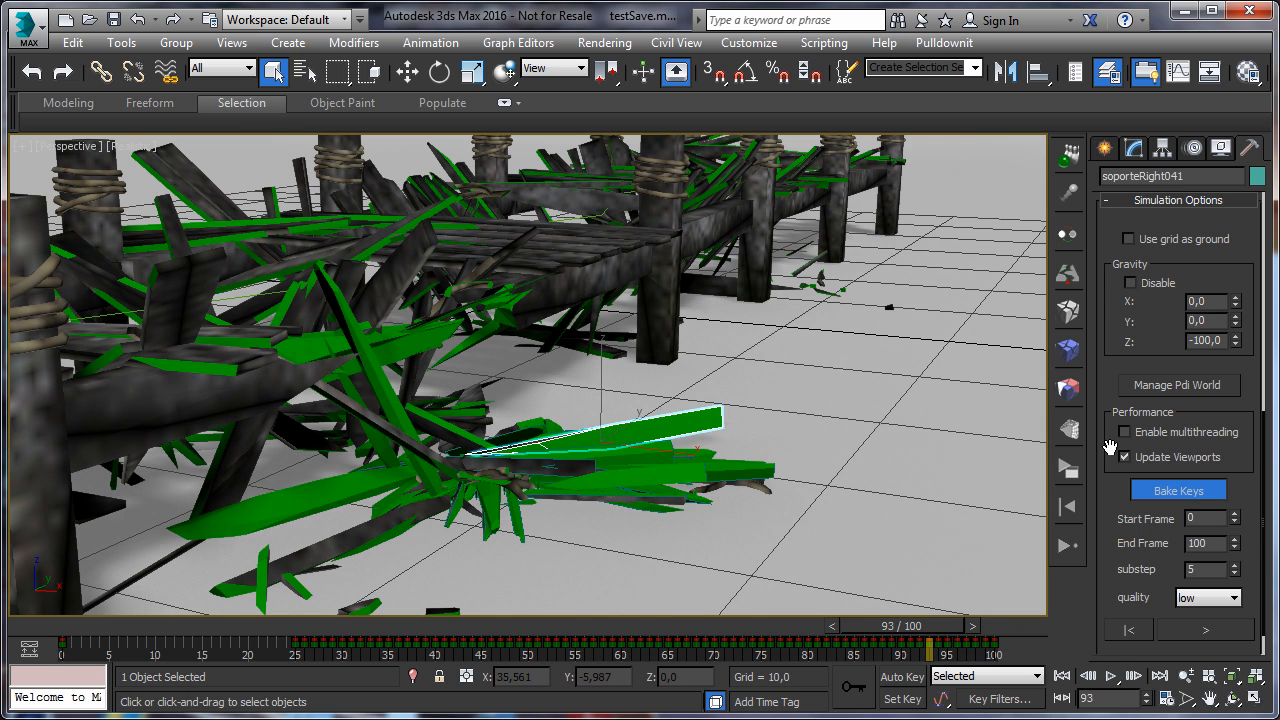
{"action": "left_click", "coordinate": [1068, 438]}
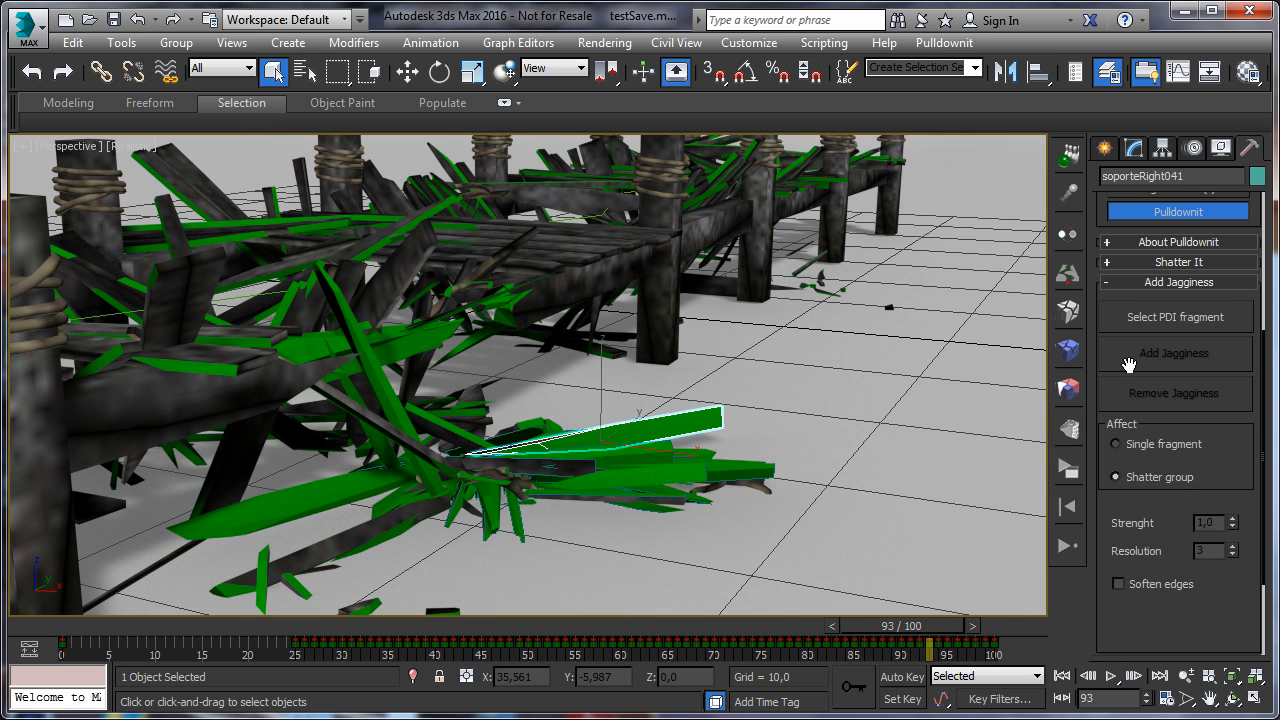
{"action": "left_click", "coordinate": [1157, 325]}
{"action": "left_click", "coordinate": [676, 424]}
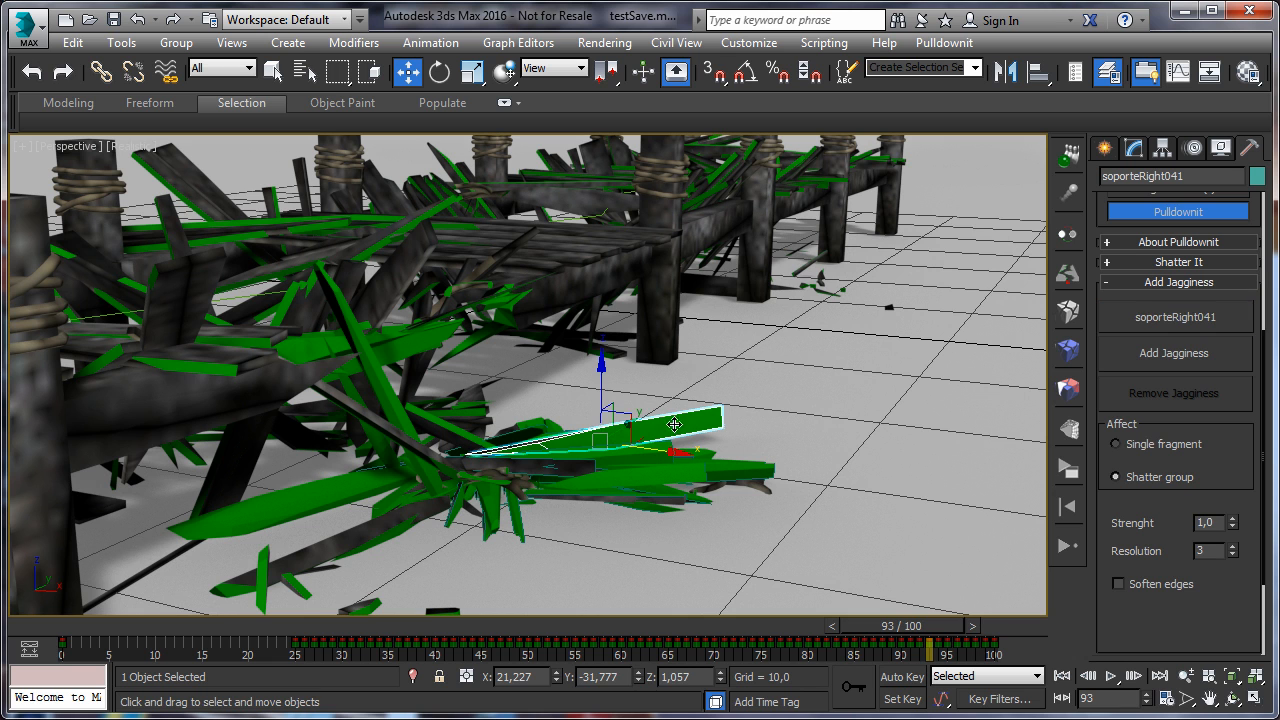
{"action": "left_click", "coordinate": [1158, 353]}
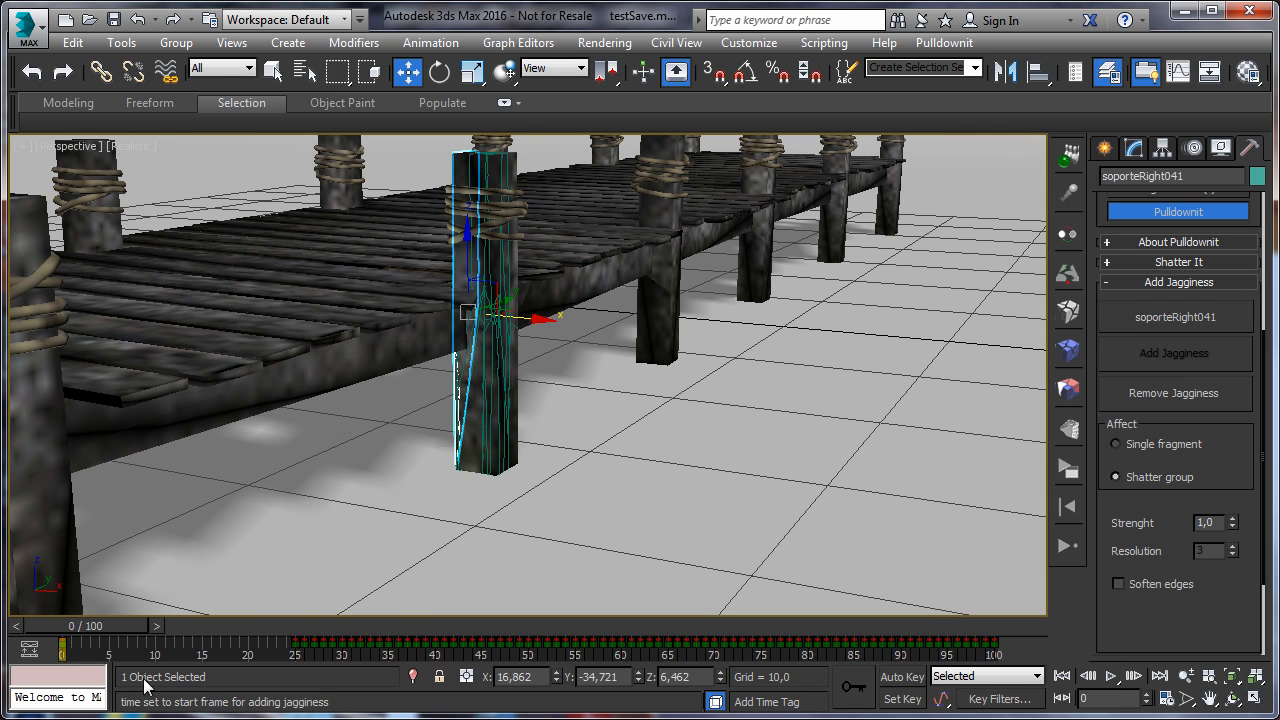
Scrub from frame 0 through the collapse to frame 58 and examine the post's jagged fragments up close.
{"action": "left_click_drag", "start_coordinate": [106, 632], "coordinate": [311, 651]}
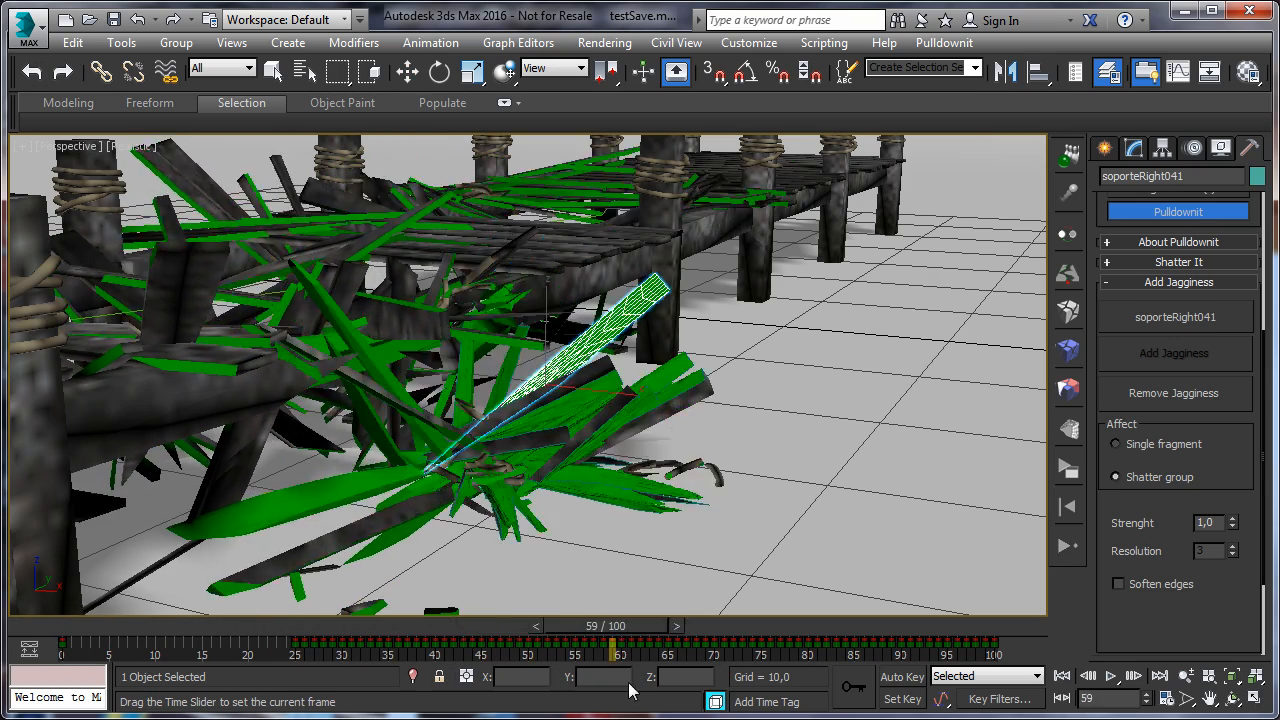
{"action": "key", "text": "w"}
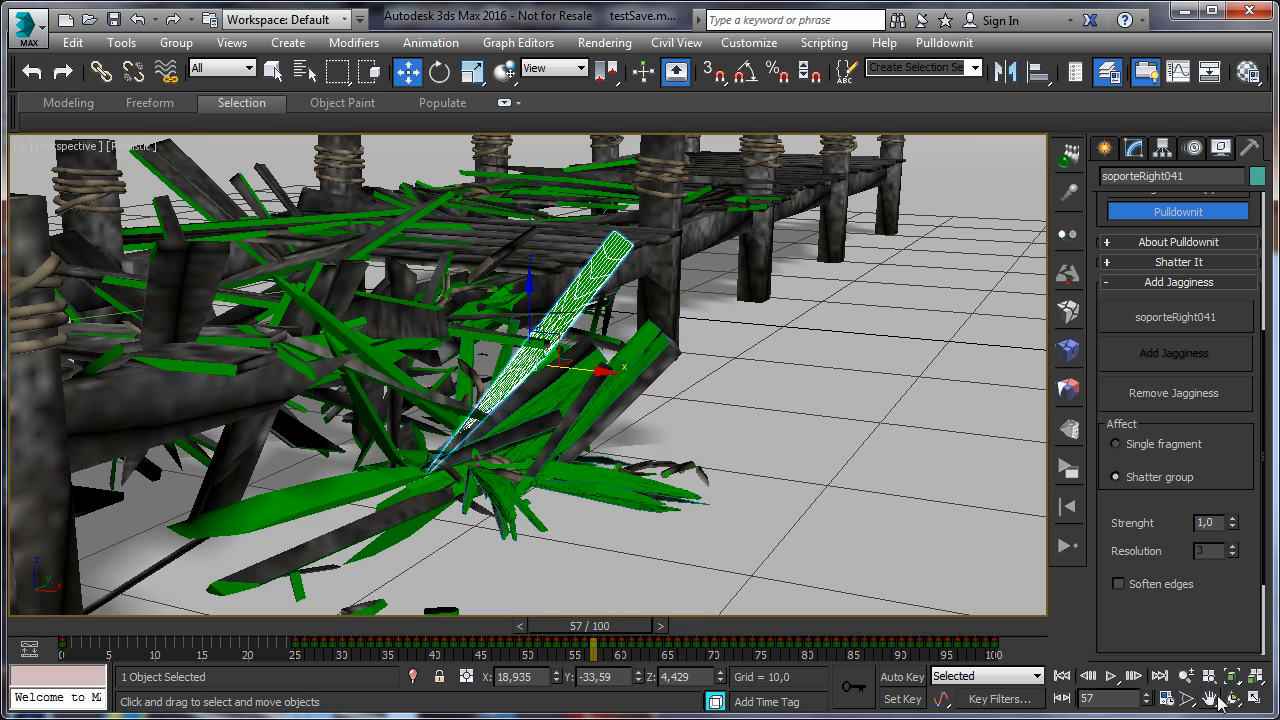
{"action": "left_click", "coordinate": [1185, 676]}
{"action": "left_click_drag", "start_coordinate": [677, 397], "coordinate": [677, 358]}
{"action": "mouse_move", "coordinate": [577, 630]}
{"action": "left_mouse_down"}
{"action": "mouse_move", "coordinate": [390, 624]}
{"action": "mouse_move", "coordinate": [598, 630]}
{"action": "left_mouse_up"}
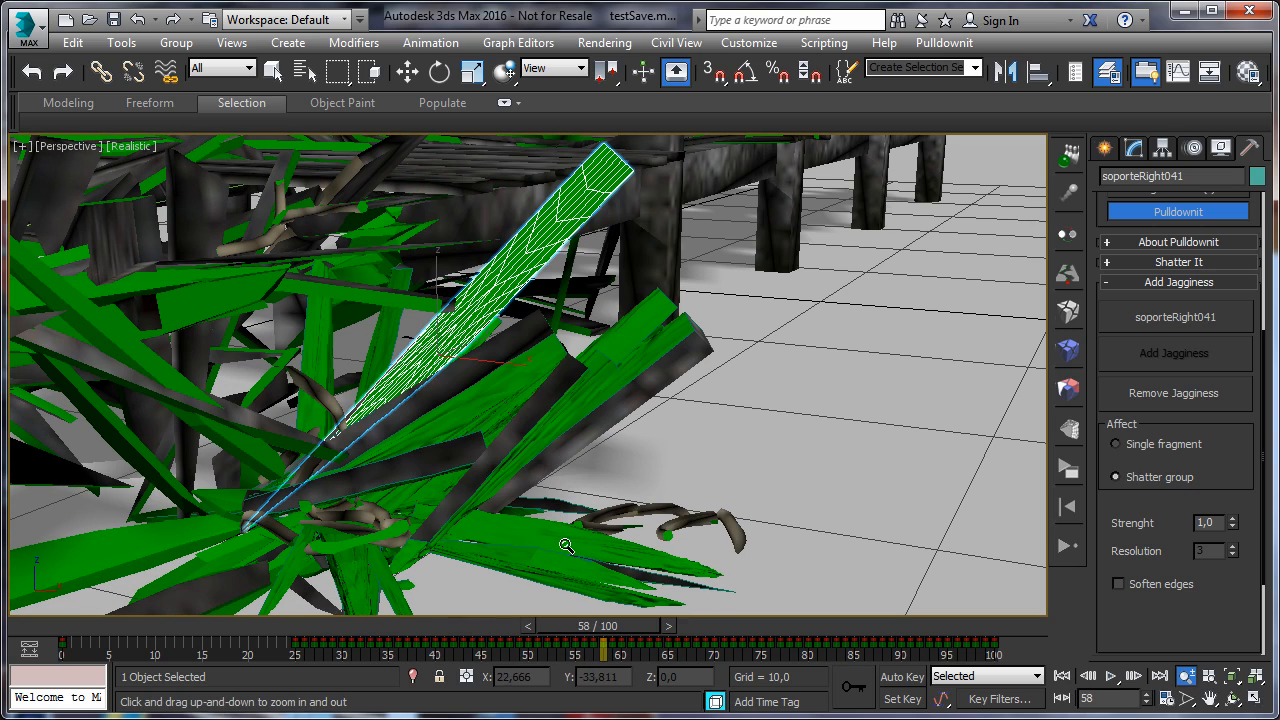
Select the broken post's jagged fragments one after another to inspect their added detail.
{"action": "left_click", "coordinate": [273, 70]}
{"action": "left_click", "coordinate": [638, 340]}
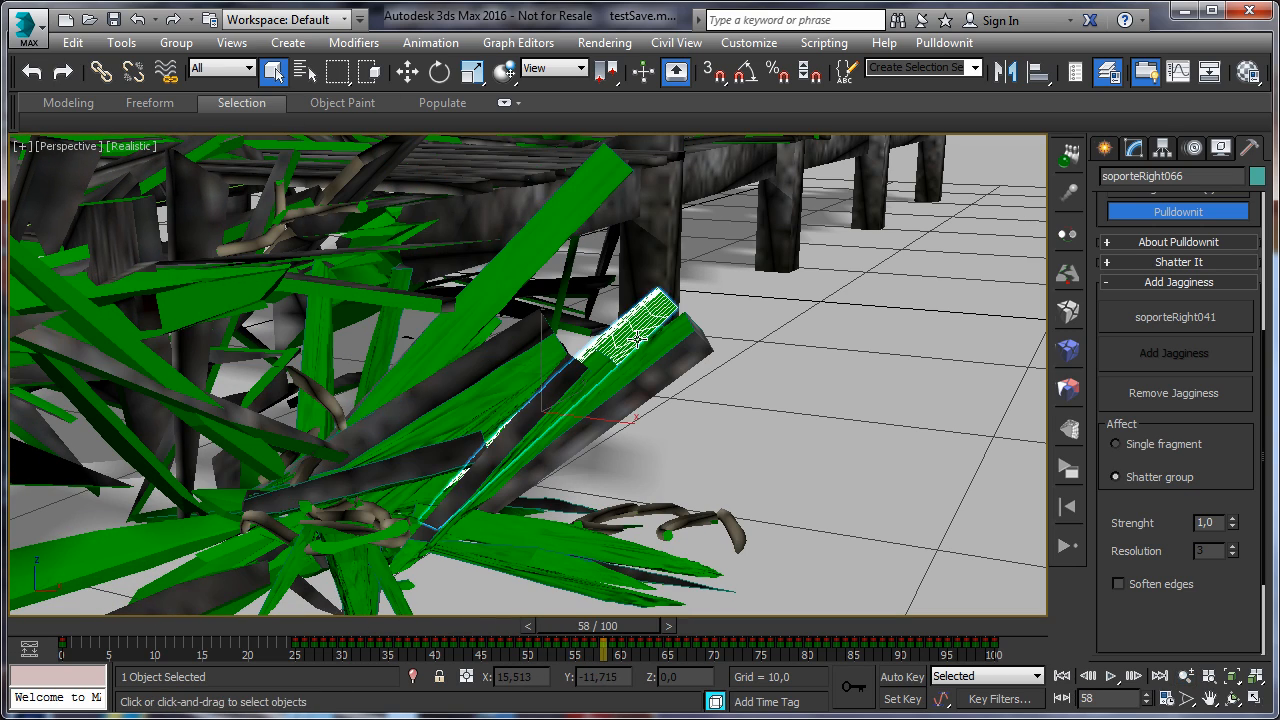
{"action": "left_click", "coordinate": [601, 541]}
{"action": "left_click", "coordinate": [571, 564]}
{"action": "left_click", "coordinate": [513, 376]}
{"action": "left_click", "coordinate": [497, 424]}
Scrub back to frame 26 and forward to frame 56, and view the jagged post with the surrounding pier.
{"action": "left_click_drag", "start_coordinate": [634, 620], "coordinate": [348, 636]}
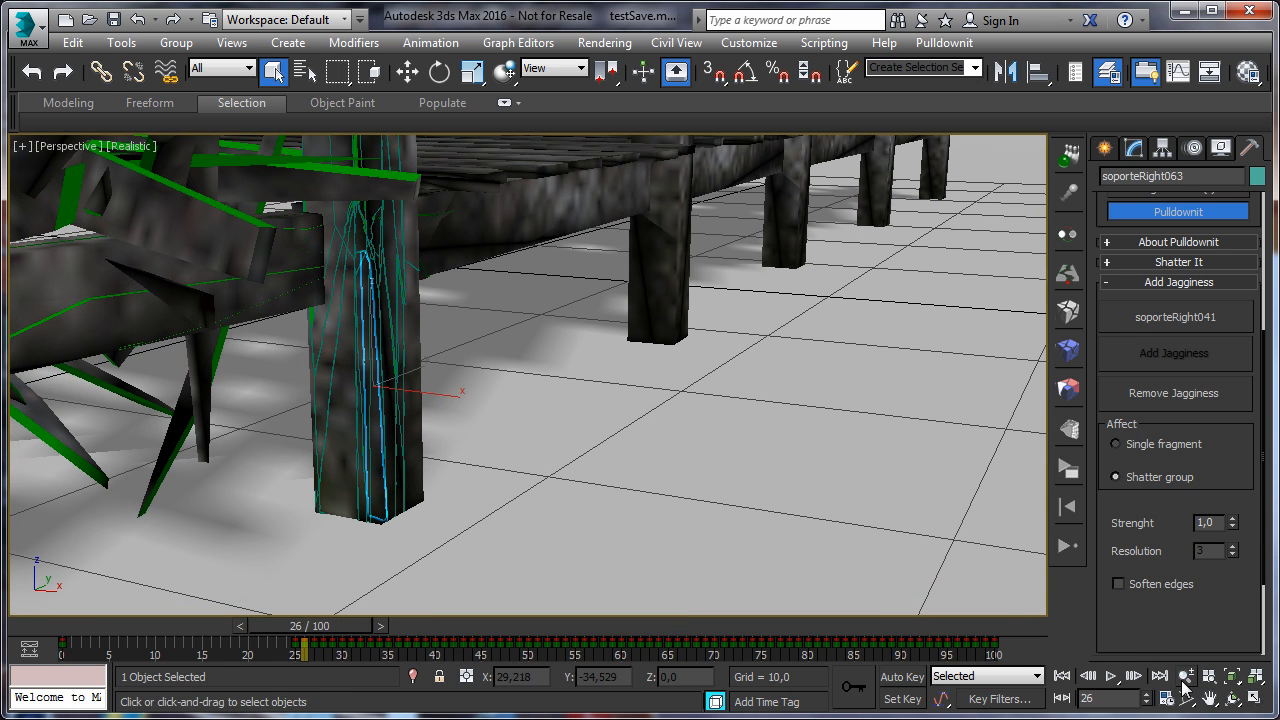
{"action": "left_click_drag", "start_coordinate": [335, 630], "coordinate": [581, 637]}
{"action": "key", "text": "q"}
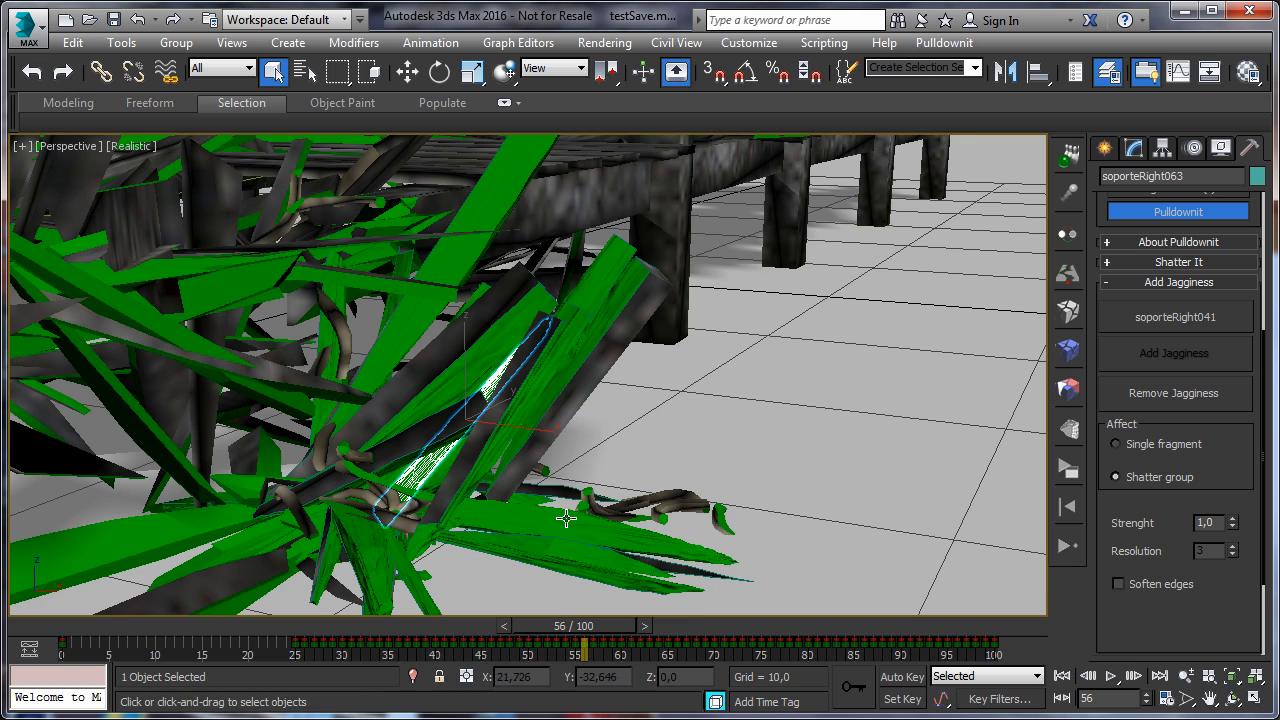
{"action": "middle_click_drag", "start_coordinate": [566, 521], "coordinate": [585, 541]}
{"action": "left_click", "coordinate": [1185, 676]}
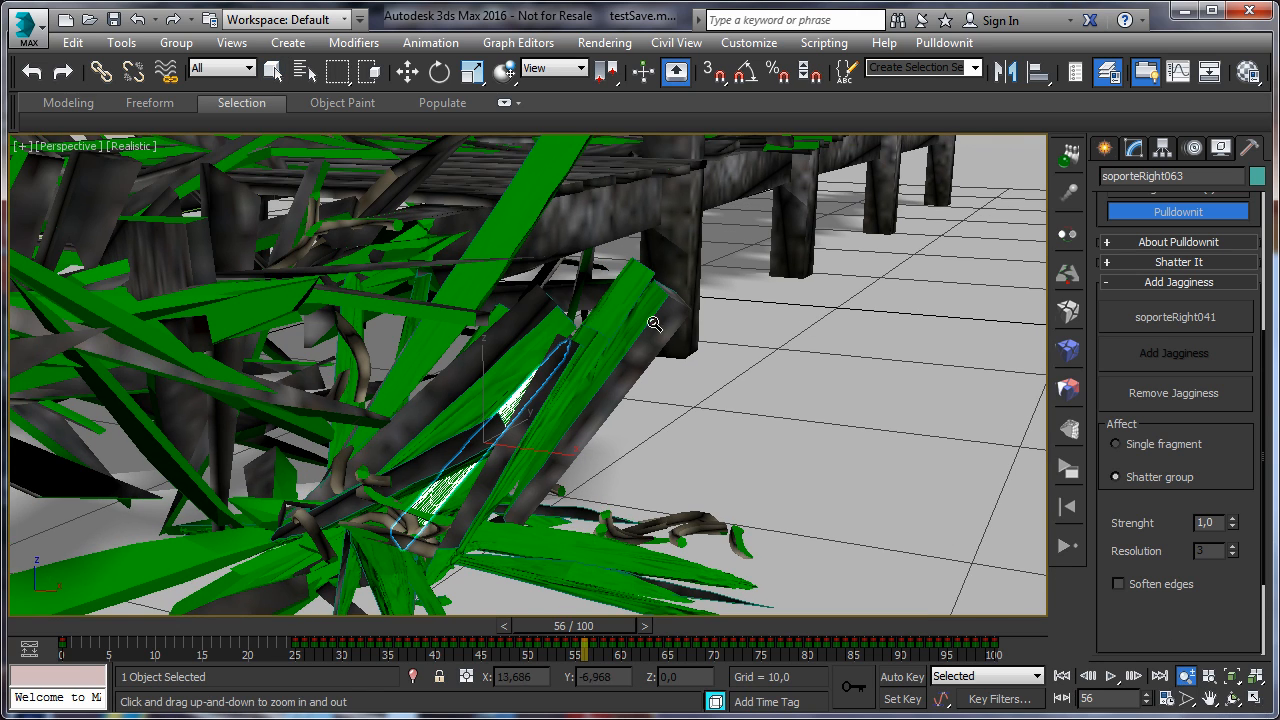
{"action": "left_click_drag", "start_coordinate": [648, 380], "coordinate": [648, 430]}
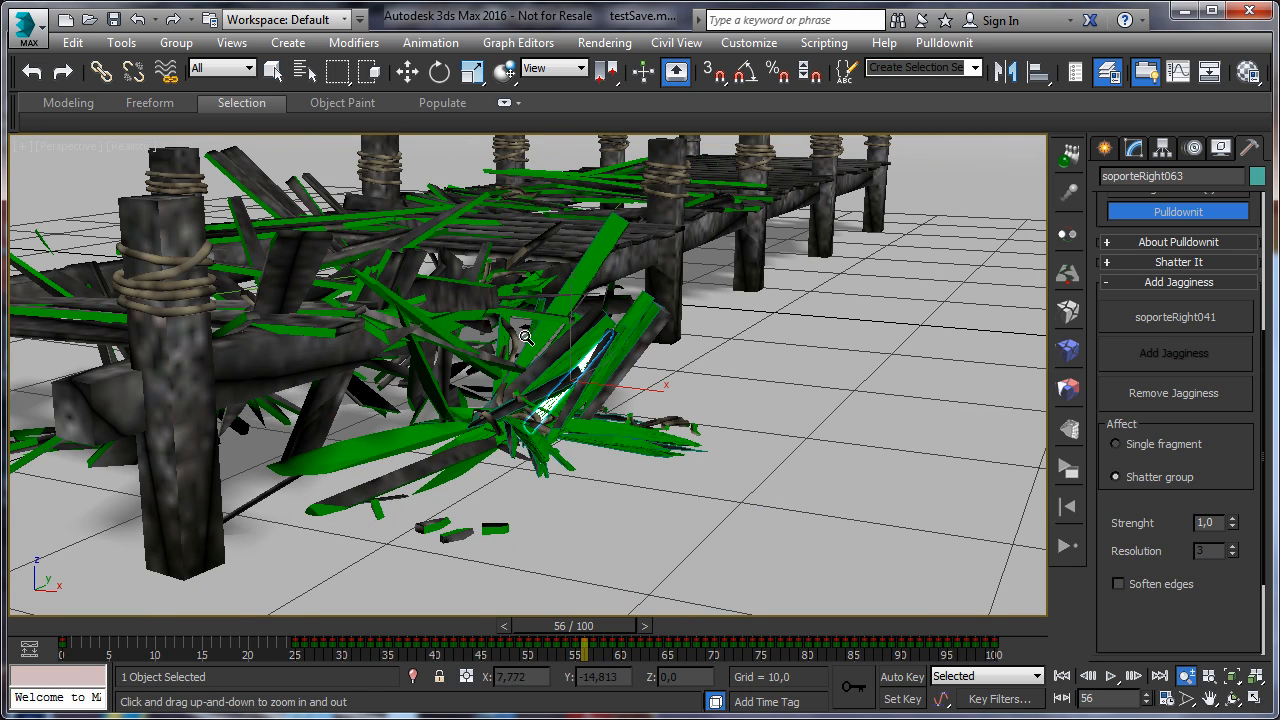
{"action": "middle_click_drag", "start_coordinate": [525, 338], "coordinate": [548, 408]}
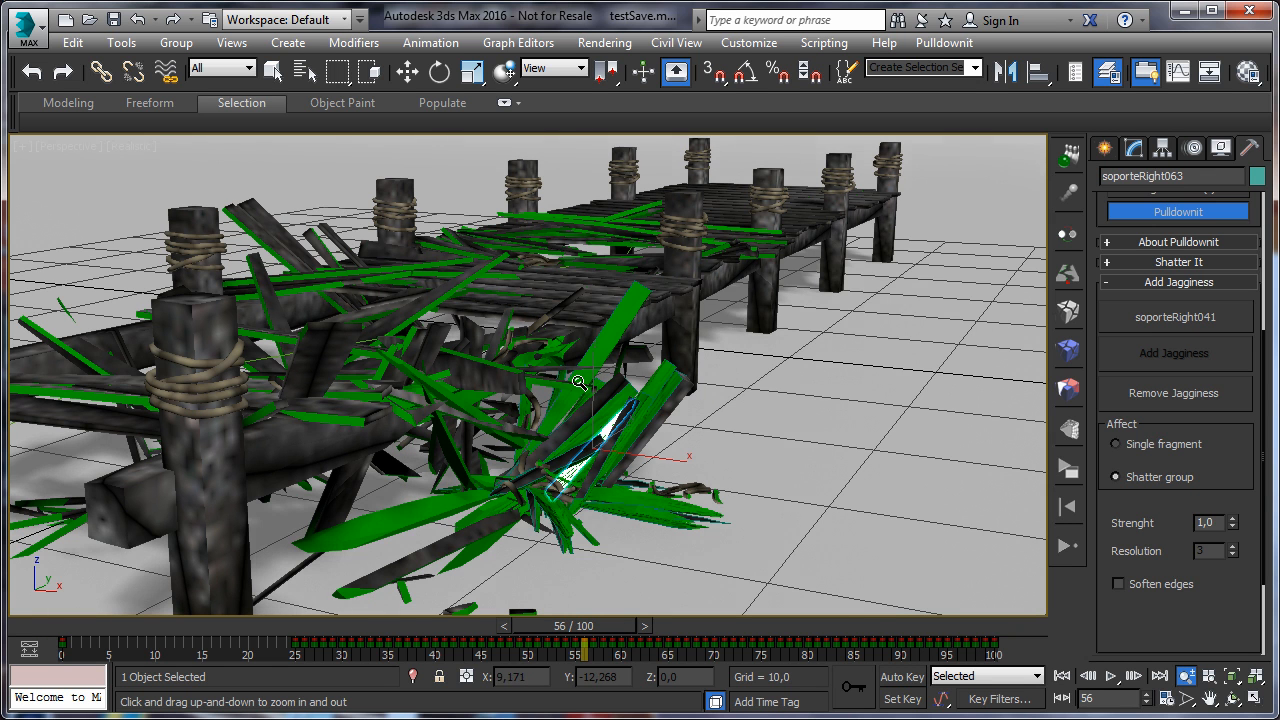
Add jagginess to the broken beam's whole shatter group through its large green fragment on the ground, with strength 1,0 and resolution 3.
{"action": "left_click", "coordinate": [272, 70]}
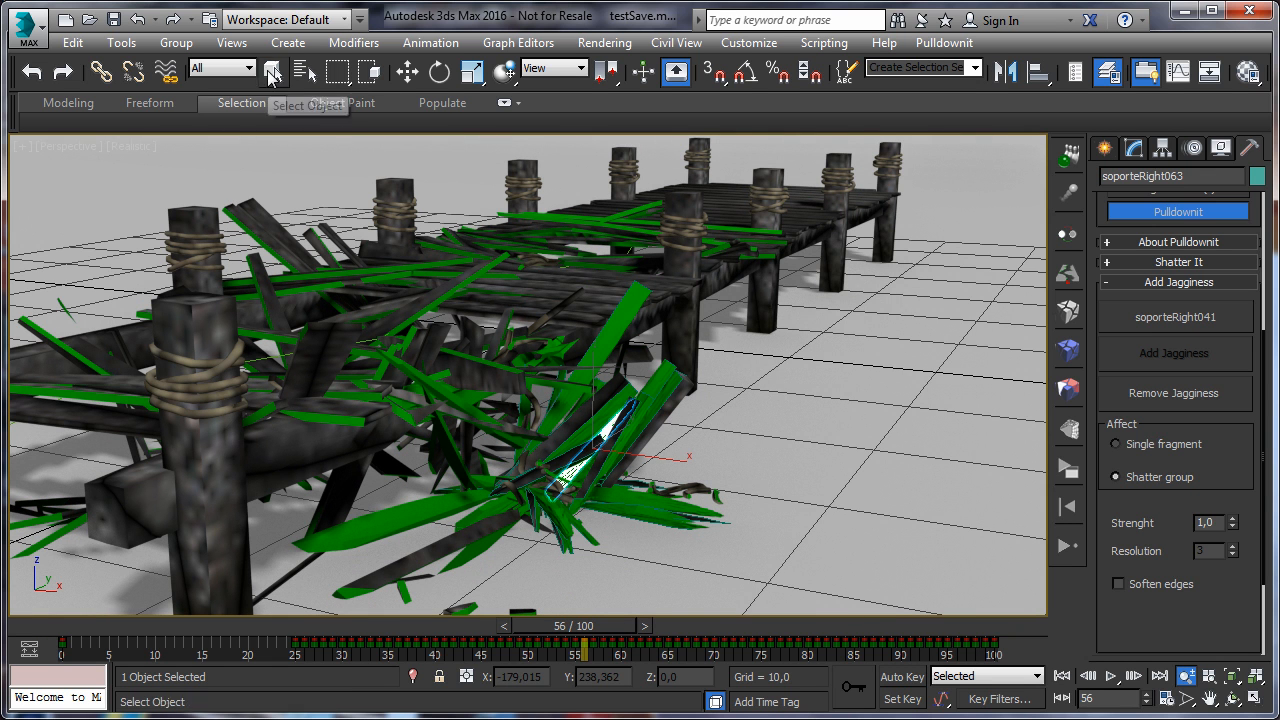
{"action": "left_click", "coordinate": [1137, 330]}
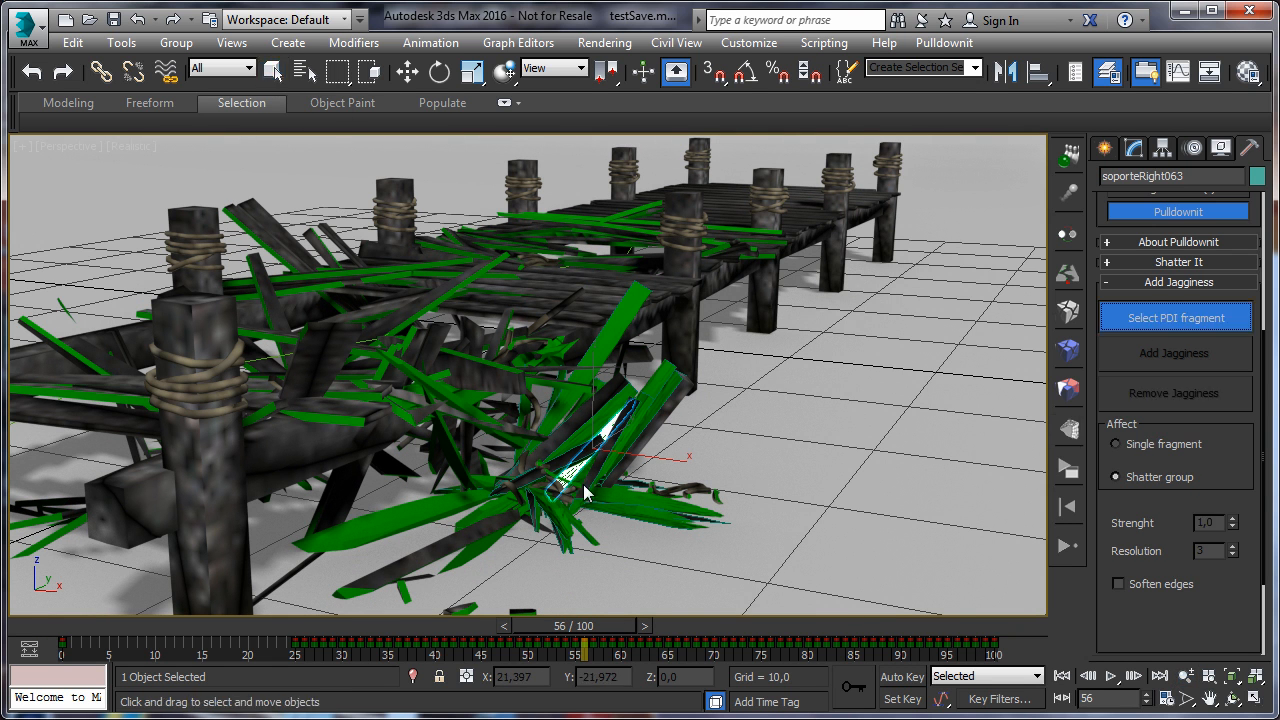
{"action": "left_click", "coordinate": [418, 517]}
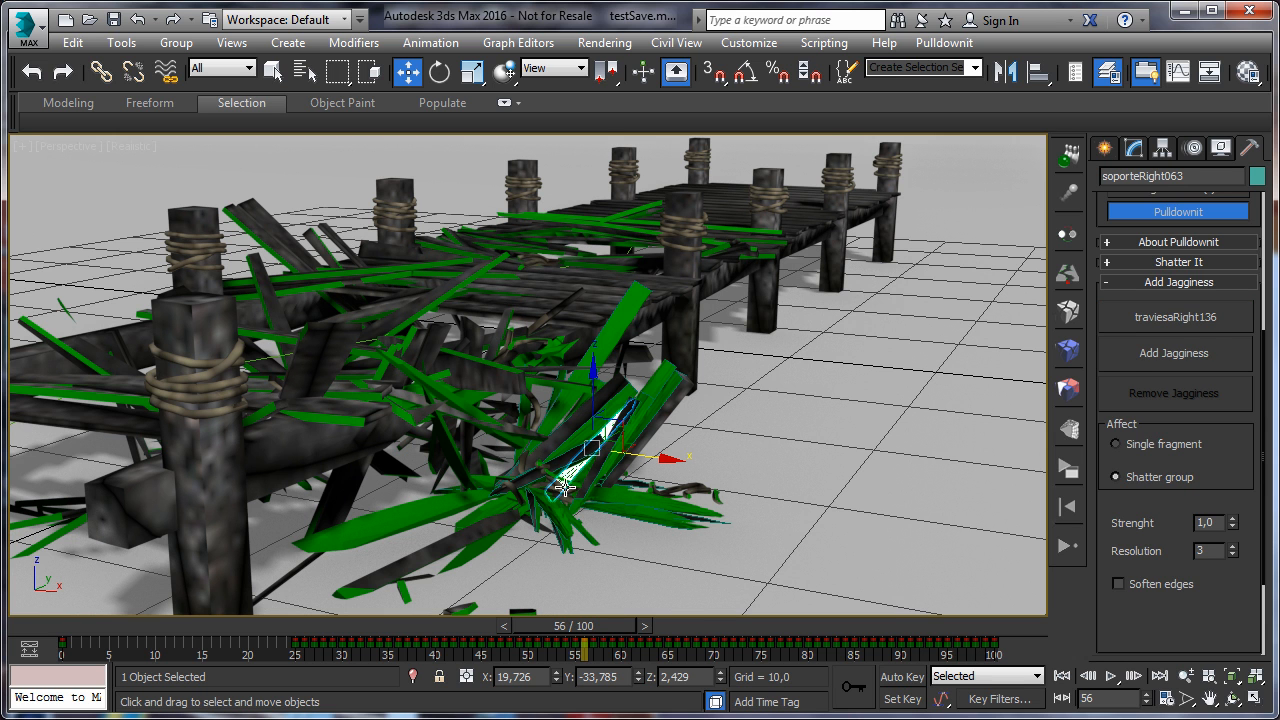
{"action": "left_click", "coordinate": [1131, 354]}
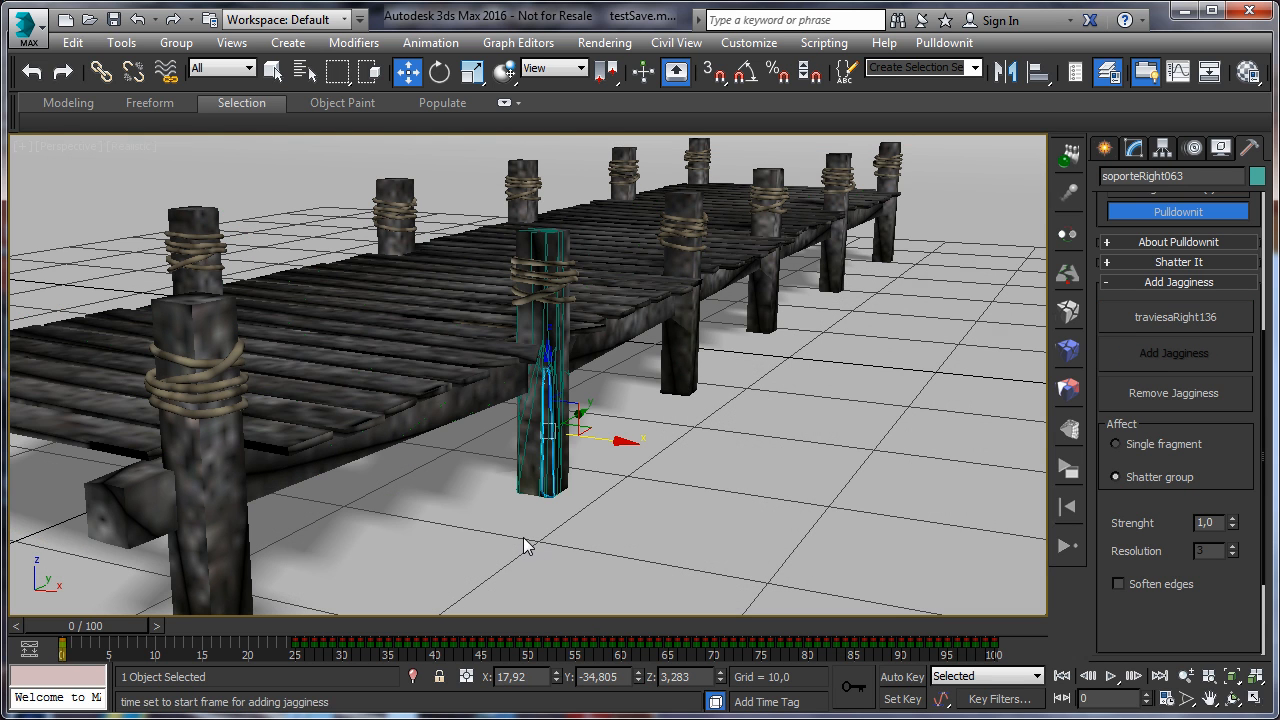
Scrub from frame 0 to frame 81 and examine the jagged beam and post fragments up close.
{"action": "left_click_drag", "start_coordinate": [120, 625], "coordinate": [822, 625]}
{"action": "key", "text": "w"}
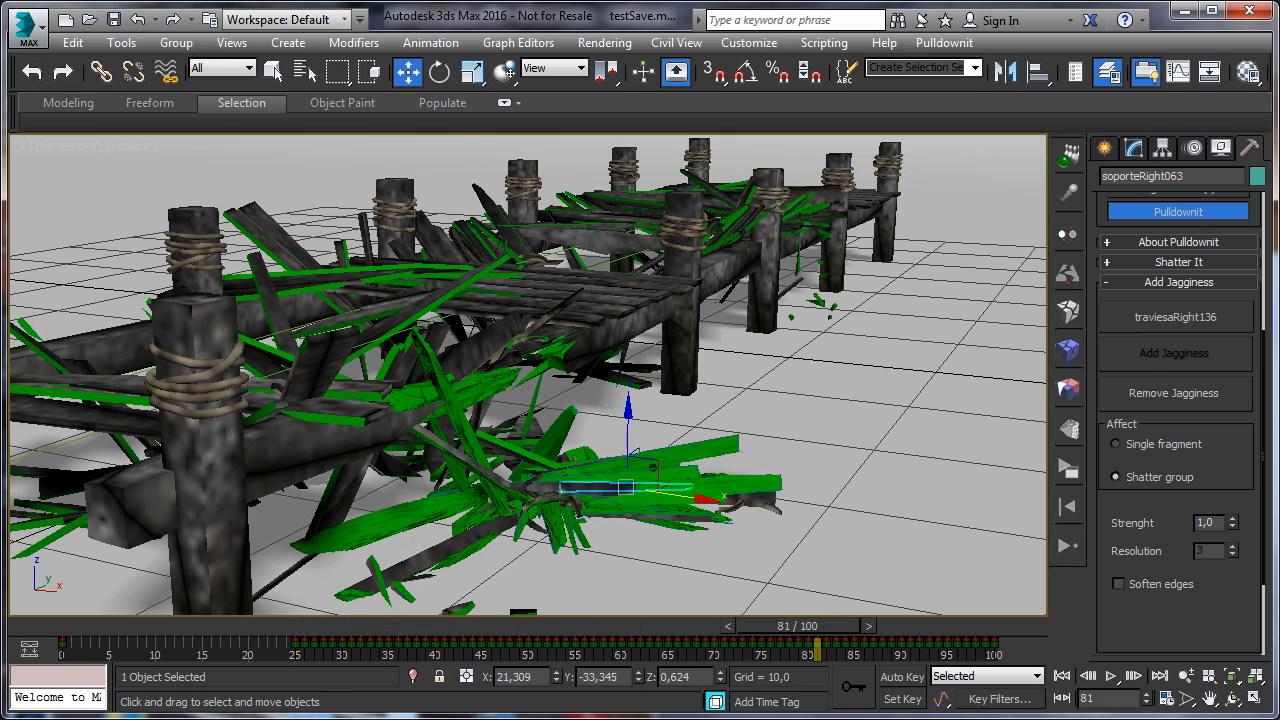
{"action": "left_click", "coordinate": [1186, 676]}
{"action": "left_click_drag", "start_coordinate": [694, 437], "coordinate": [609, 380]}
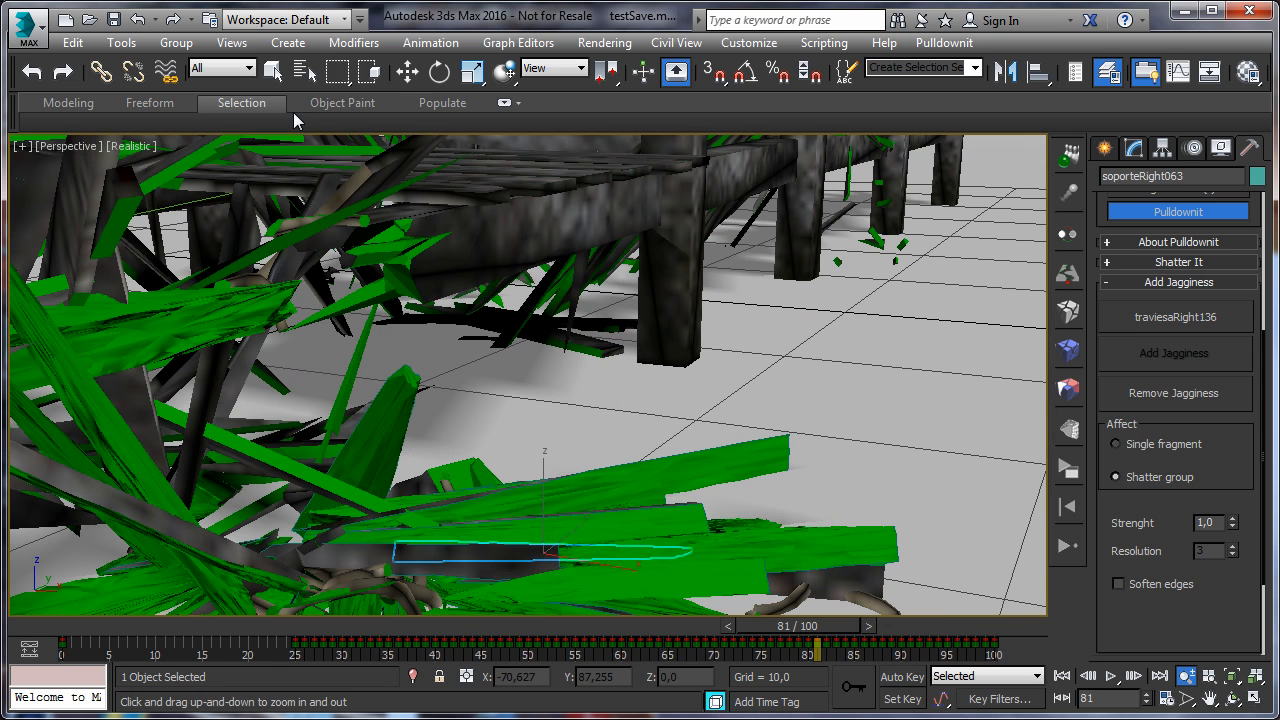
Add jagginess to the adjoining beam's whole shatter group through its pointed fragment traviesaRight053, with strength 1,0 and resolution 3.
{"action": "left_click", "coordinate": [271, 70]}
{"action": "left_click", "coordinate": [373, 302]}
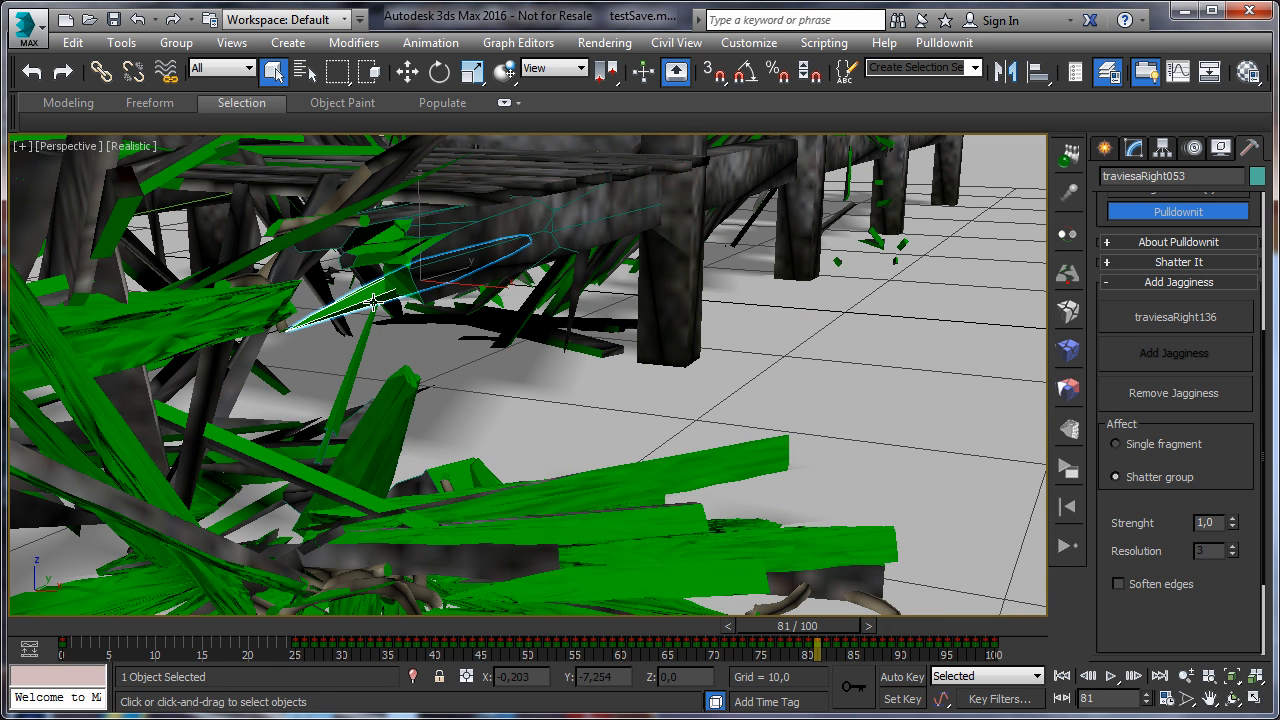
{"action": "left_click", "coordinate": [1140, 325]}
{"action": "left_click", "coordinate": [366, 316]}
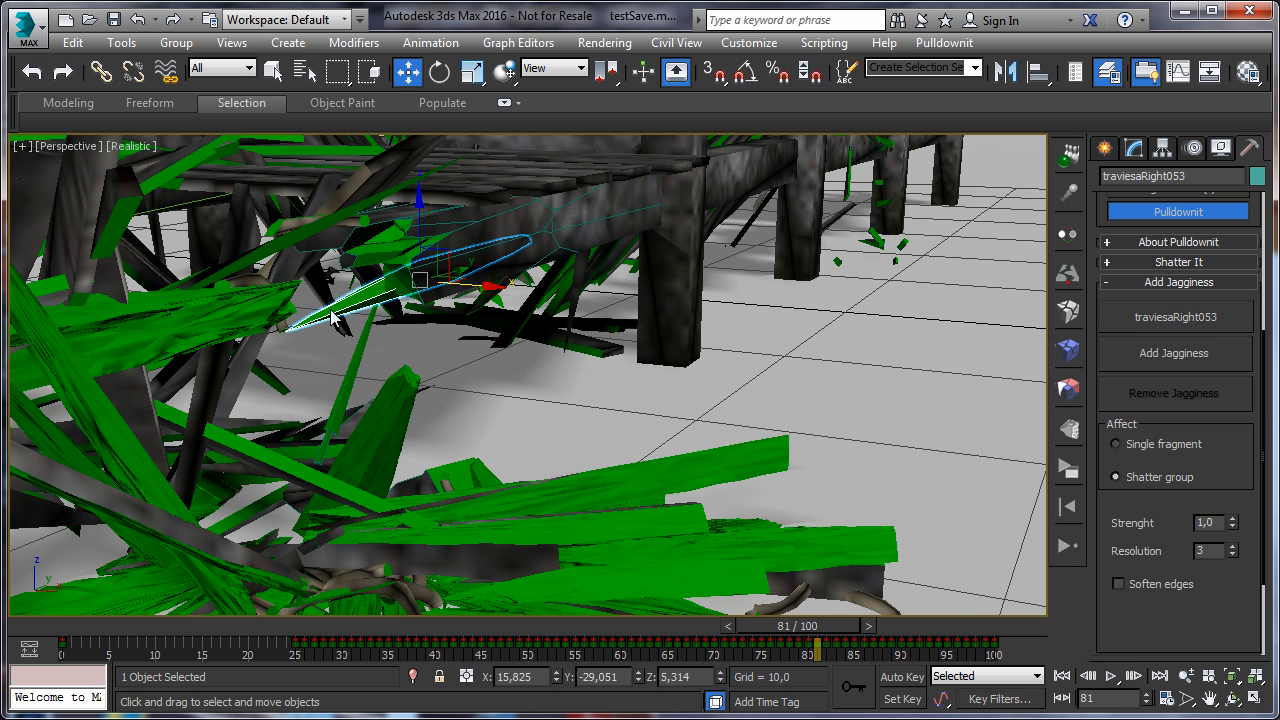
{"action": "left_click", "coordinate": [703, 374]}
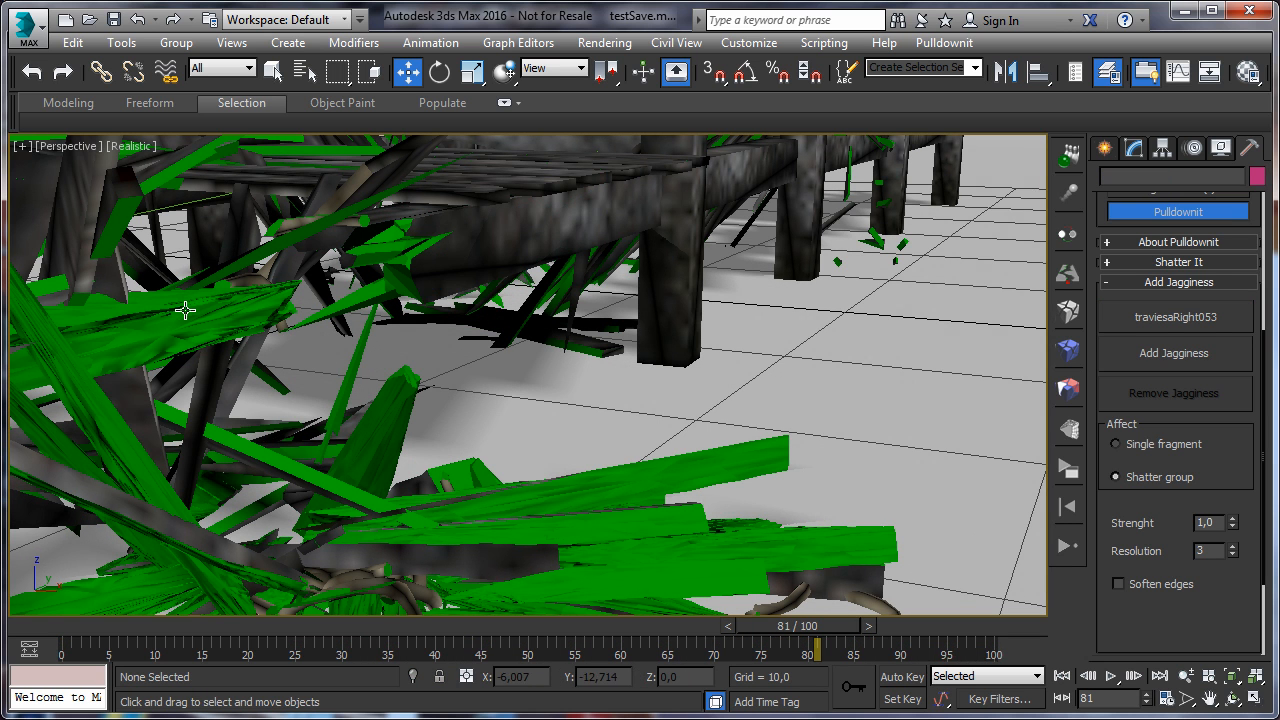
{"action": "left_click", "coordinate": [1159, 316]}
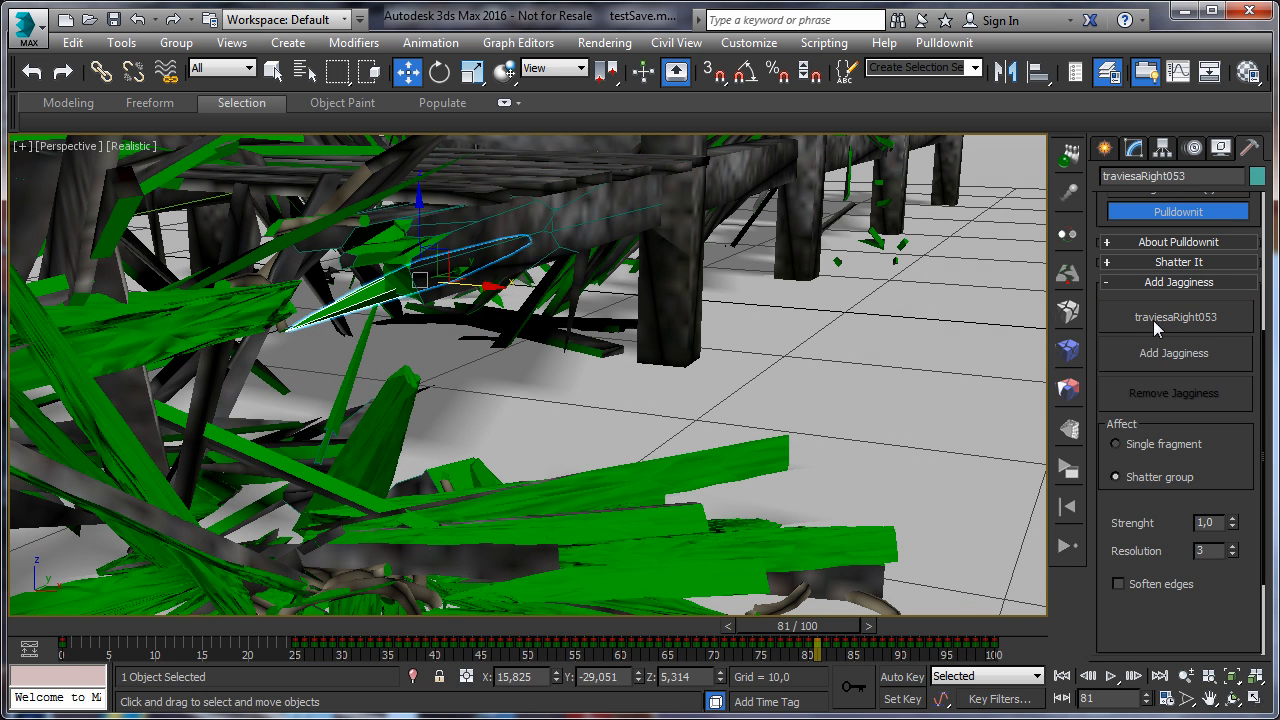
{"action": "left_click", "coordinate": [1151, 327]}
{"action": "left_click", "coordinate": [381, 297]}
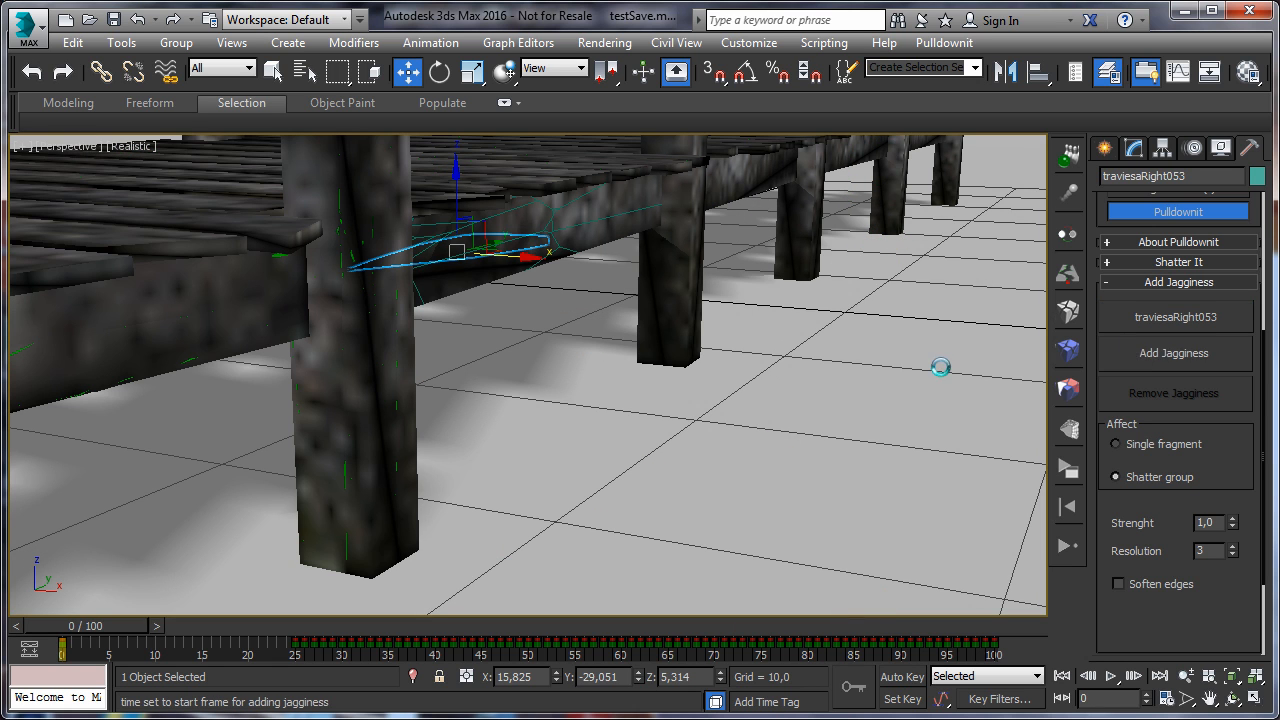
Select several fragments of the adjoining beam to inspect their jagged edges at frame 0.
{"action": "left_click", "coordinate": [573, 274]}
{"action": "left_click", "coordinate": [517, 235]}
{"action": "left_click", "coordinate": [603, 214]}
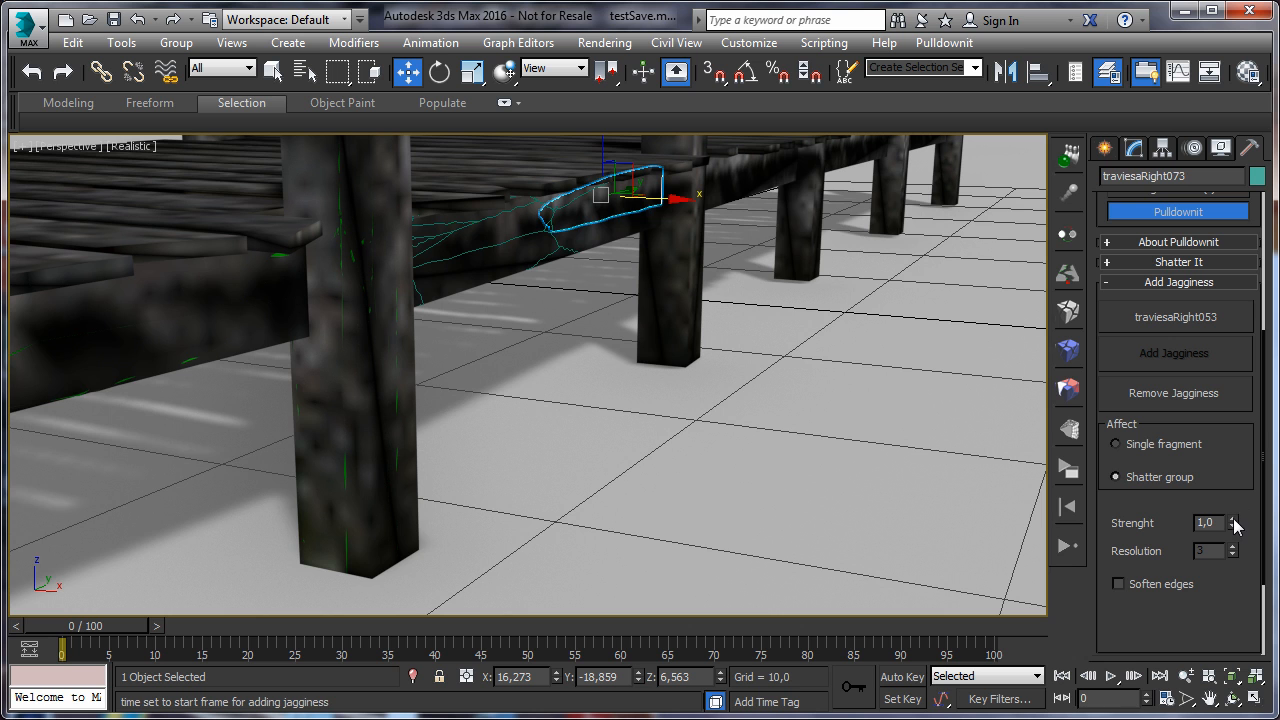
Adjust the adjoining beam's jagginess strength to 0,609 and view the collapsed pier at frame 91.
{"action": "left_click_drag", "start_coordinate": [1234, 524], "coordinate": [1236, 644]}
{"action": "left_click_drag", "start_coordinate": [1233, 490], "coordinate": [1224, 419]}
{"action": "left_click_drag", "start_coordinate": [84, 625], "coordinate": [885, 653]}
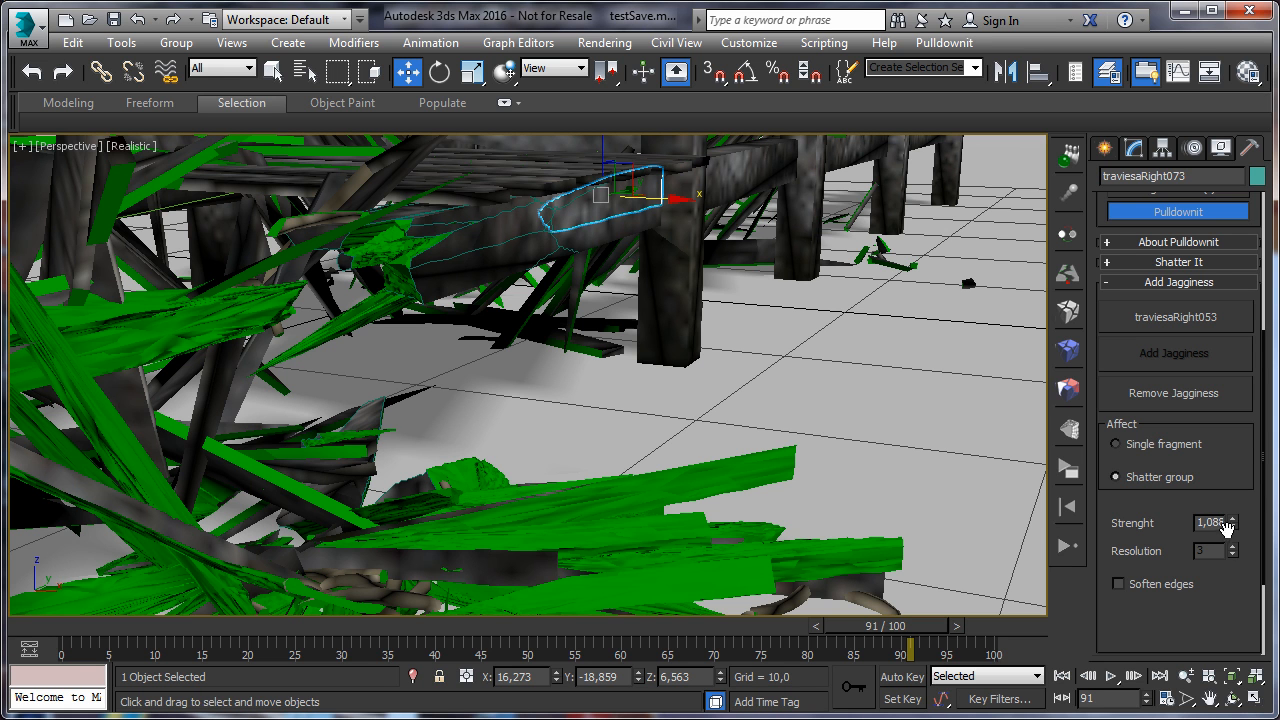
{"action": "mouse_move", "coordinate": [1232, 533]}
{"action": "left_mouse_down"}
{"action": "mouse_move", "coordinate": [1236, 600]}
{"action": "mouse_move", "coordinate": [1220, 470]}
{"action": "mouse_move", "coordinate": [1228, 581]}
{"action": "mouse_move", "coordinate": [1225, 531]}
{"action": "mouse_move", "coordinate": [1228, 557]}
{"action": "left_mouse_up"}
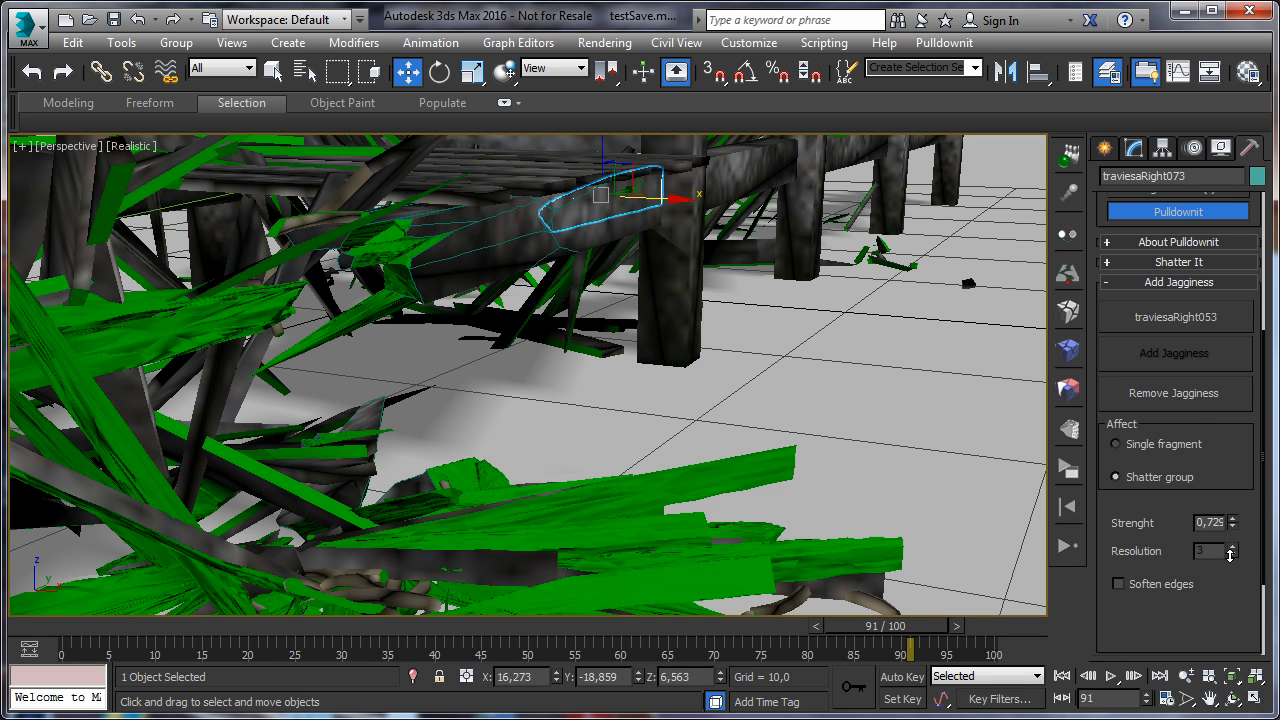
{"action": "left_click", "coordinate": [721, 386]}
{"action": "key", "text": "z"}
{"action": "middle_click_drag", "start_coordinate": [592, 400], "coordinate": [671, 377]}
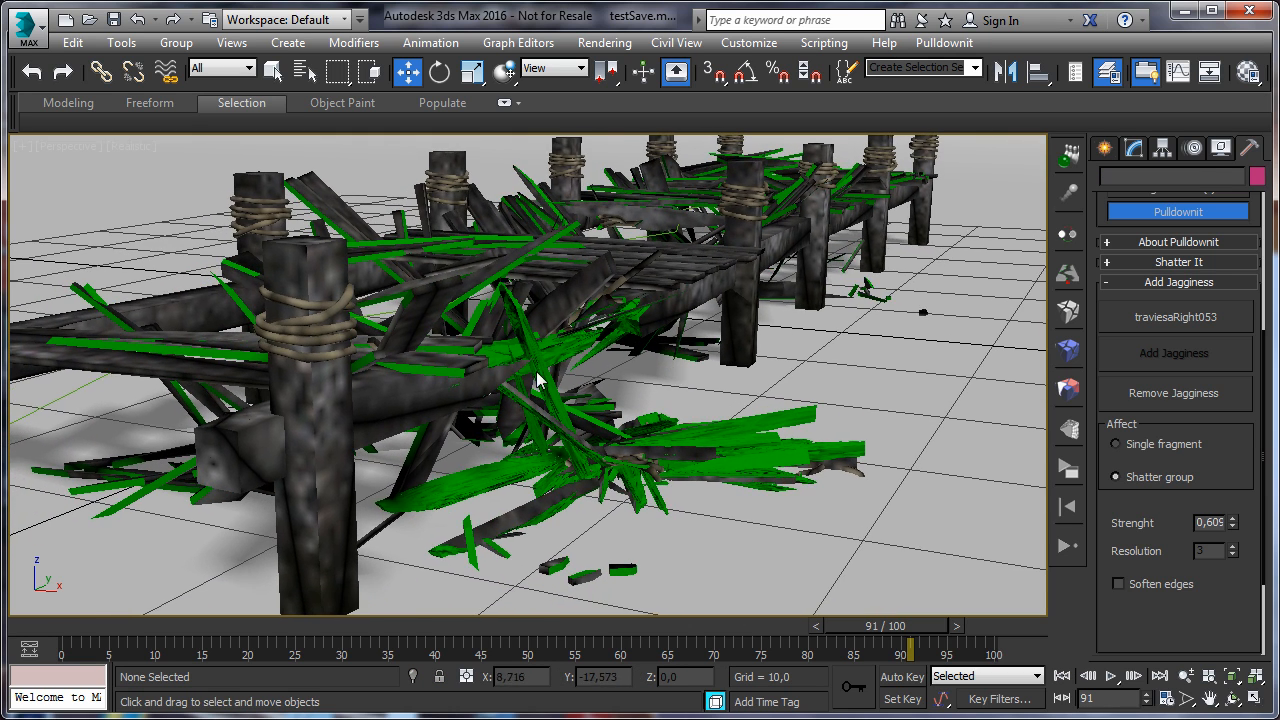
Add jagginess to the walkway's shatter group through plank fragment corridor1274, with strength 0,609 and resolution 3.
{"action": "left_click", "coordinate": [1115, 328]}
{"action": "left_click", "coordinate": [217, 352]}
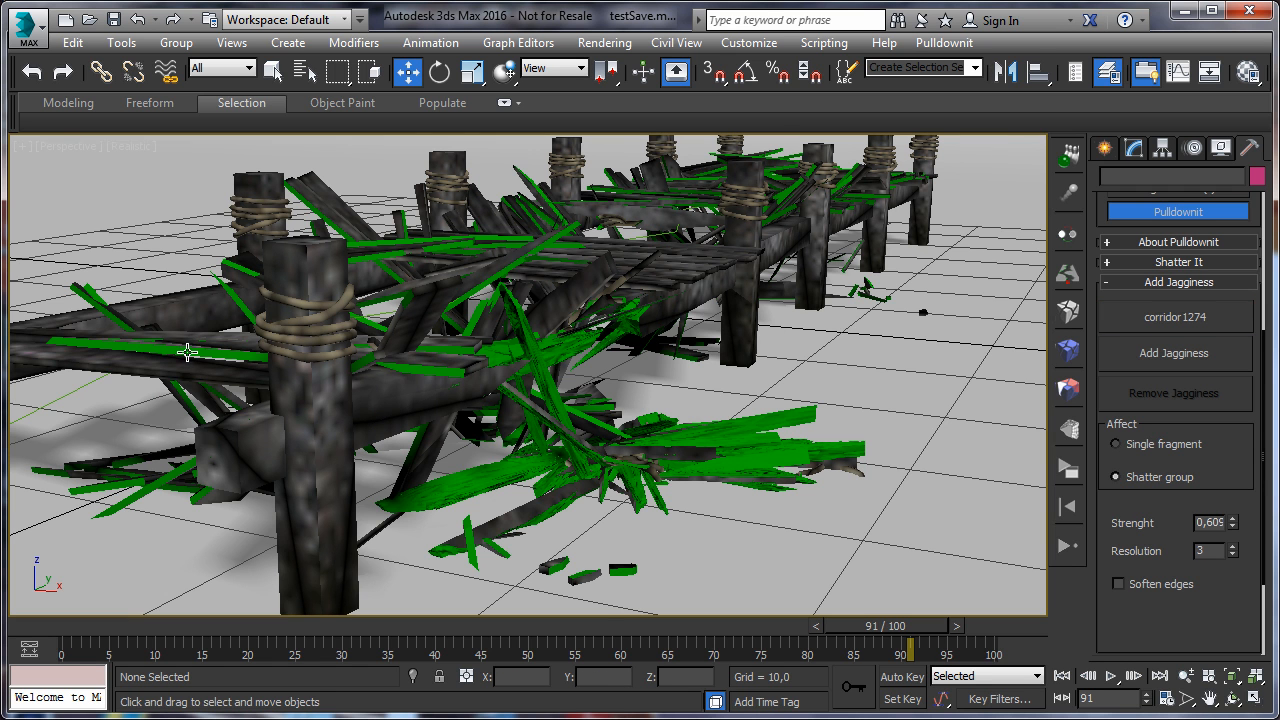
{"action": "left_click", "coordinate": [1145, 357]}
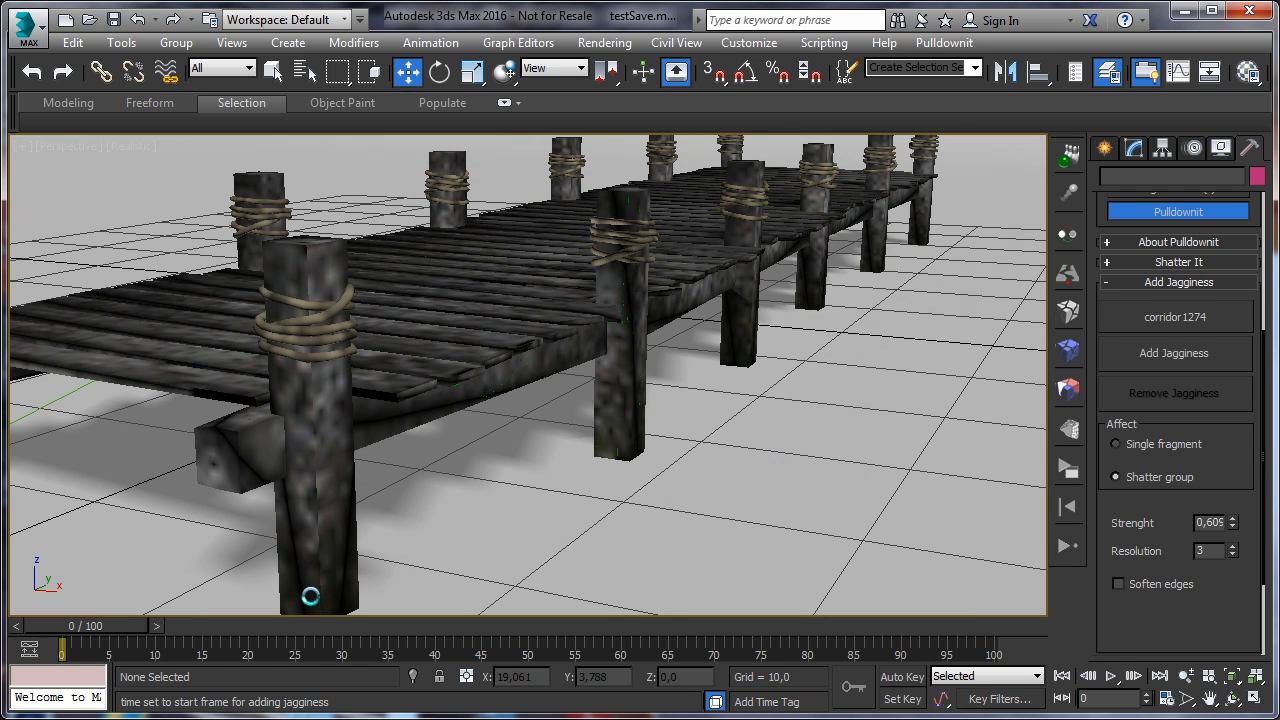
Examine the jagged walkway planks from above while scrubbing to frame 75, back to frame 0 and forward to frame 82.
{"action": "left_click_drag", "start_coordinate": [115, 630], "coordinate": [741, 627]}
{"action": "left_click", "coordinate": [482, 376]}
{"action": "key", "text": "w"}
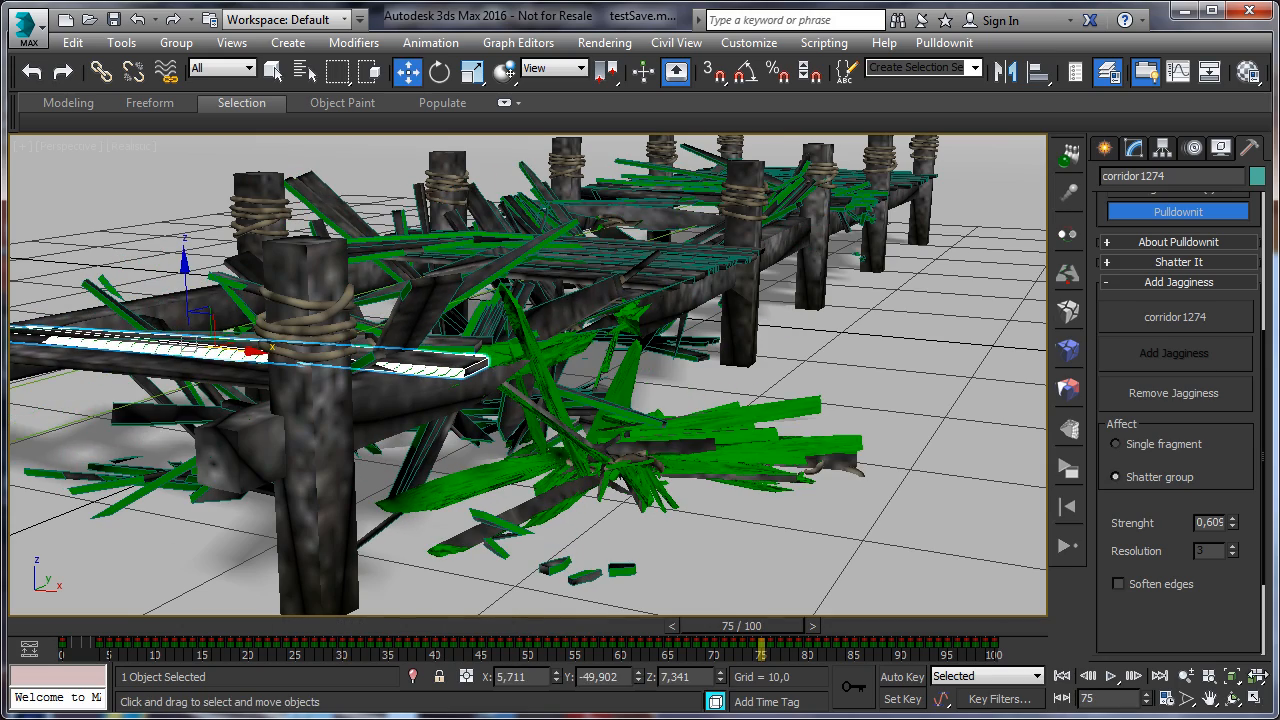
{"action": "left_click", "coordinate": [1233, 700]}
{"action": "left_click_drag", "start_coordinate": [545, 410], "coordinate": [593, 403]}
{"action": "scroll", "coordinate": [593, 404], "scroll_direction": "down", "scroll_amount": 6}
{"action": "scroll", "coordinate": [608, 422], "scroll_direction": "up", "scroll_amount": 3}
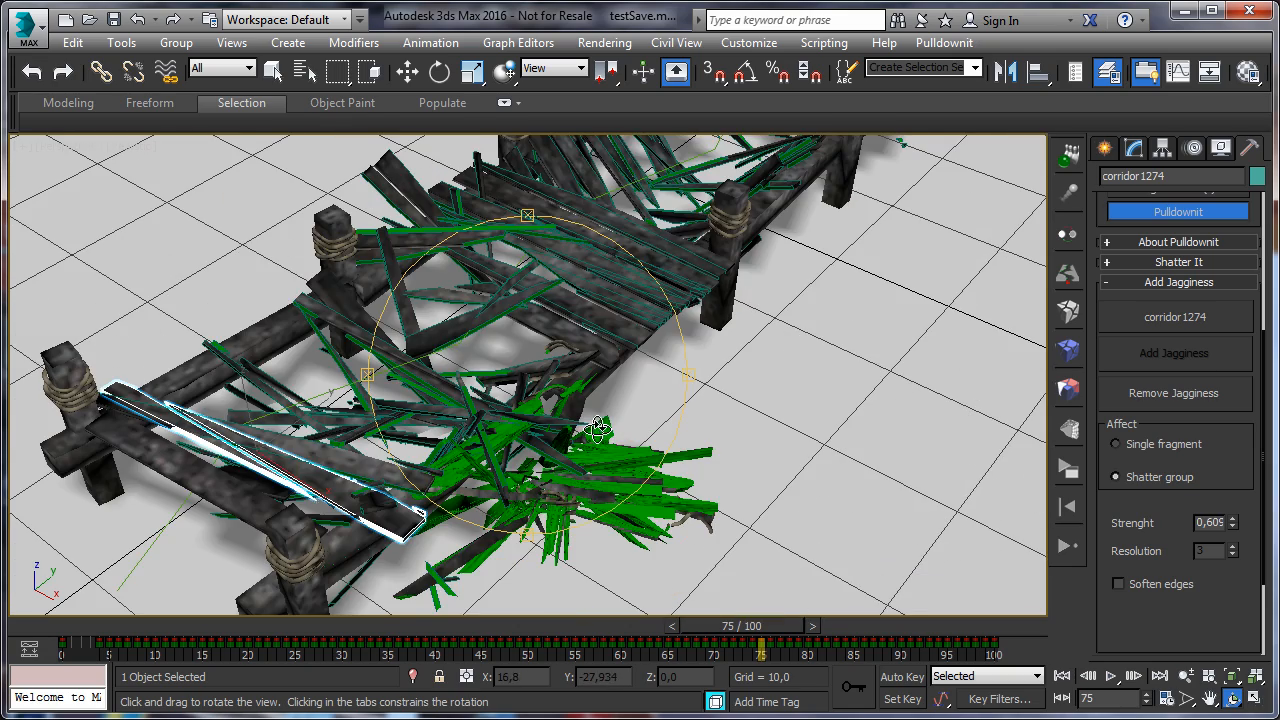
{"action": "left_click_drag", "start_coordinate": [742, 633], "coordinate": [82, 634]}
{"action": "middle_click_drag", "start_coordinate": [499, 459], "coordinate": [382, 560]}
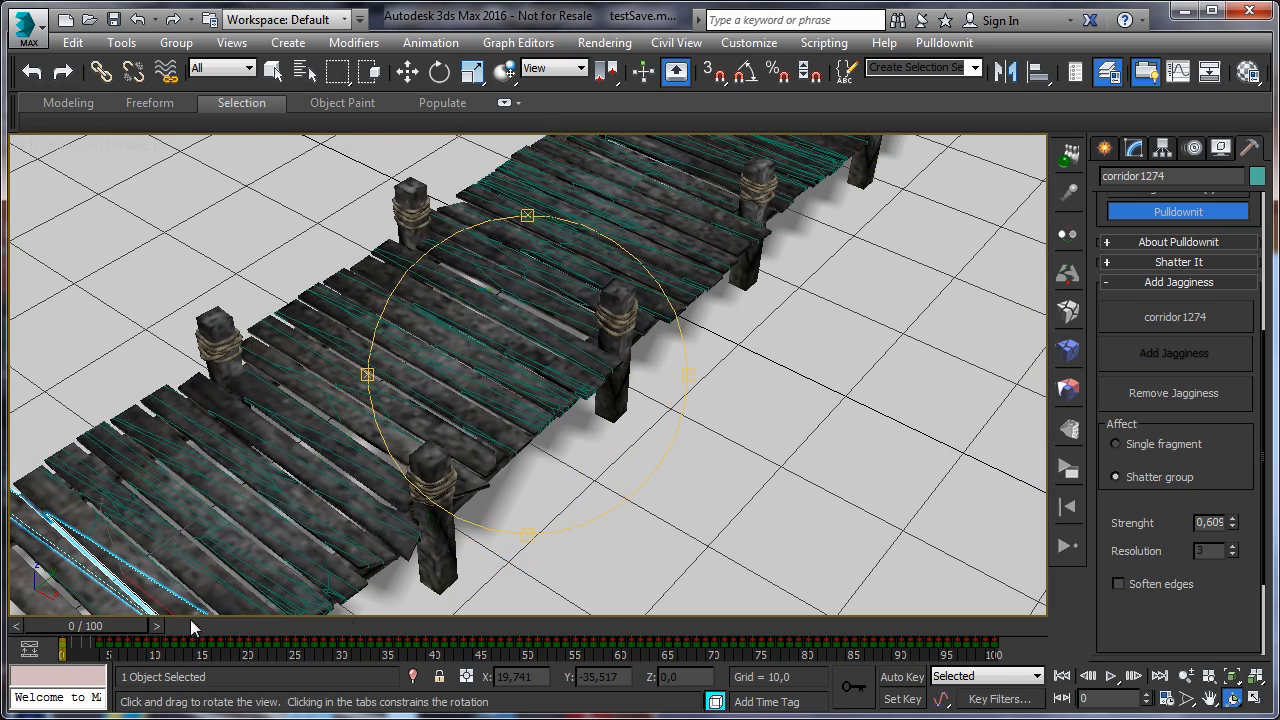
{"action": "left_click_drag", "start_coordinate": [140, 632], "coordinate": [869, 626]}
Pick walkway fragment corridor1024 and then corridor1150 near the pier's far end as the fragment for jagginess editing.
{"action": "left_click", "coordinate": [1212, 328]}
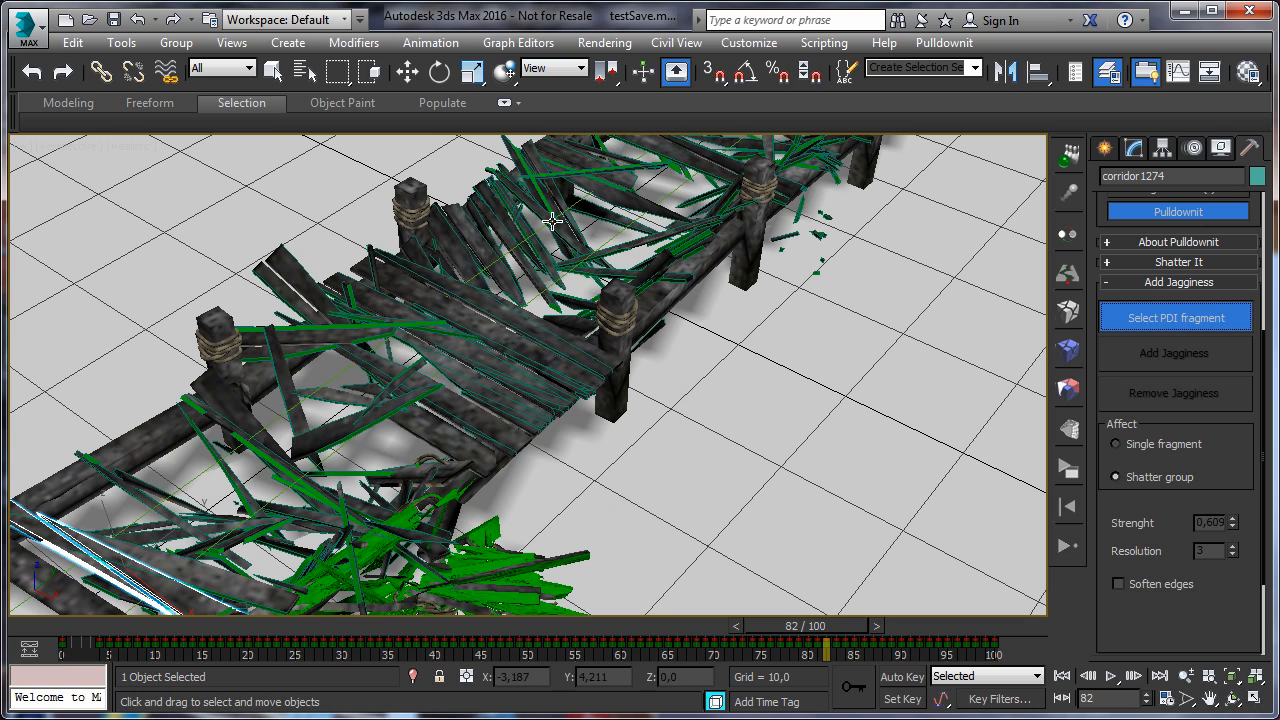
{"action": "left_click", "coordinate": [552, 220]}
{"action": "middle_click_drag", "start_coordinate": [654, 281], "coordinate": [386, 658]}
{"action": "left_click", "coordinate": [613, 309]}
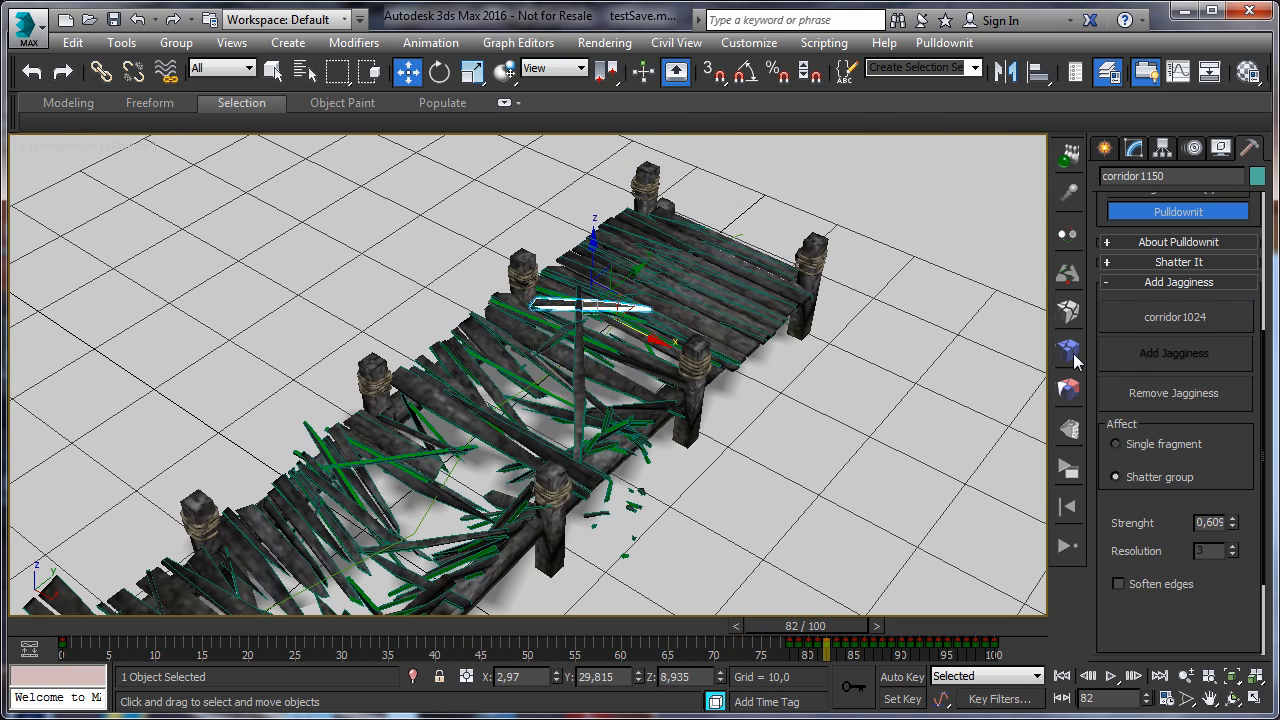
{"action": "left_click", "coordinate": [1175, 317]}
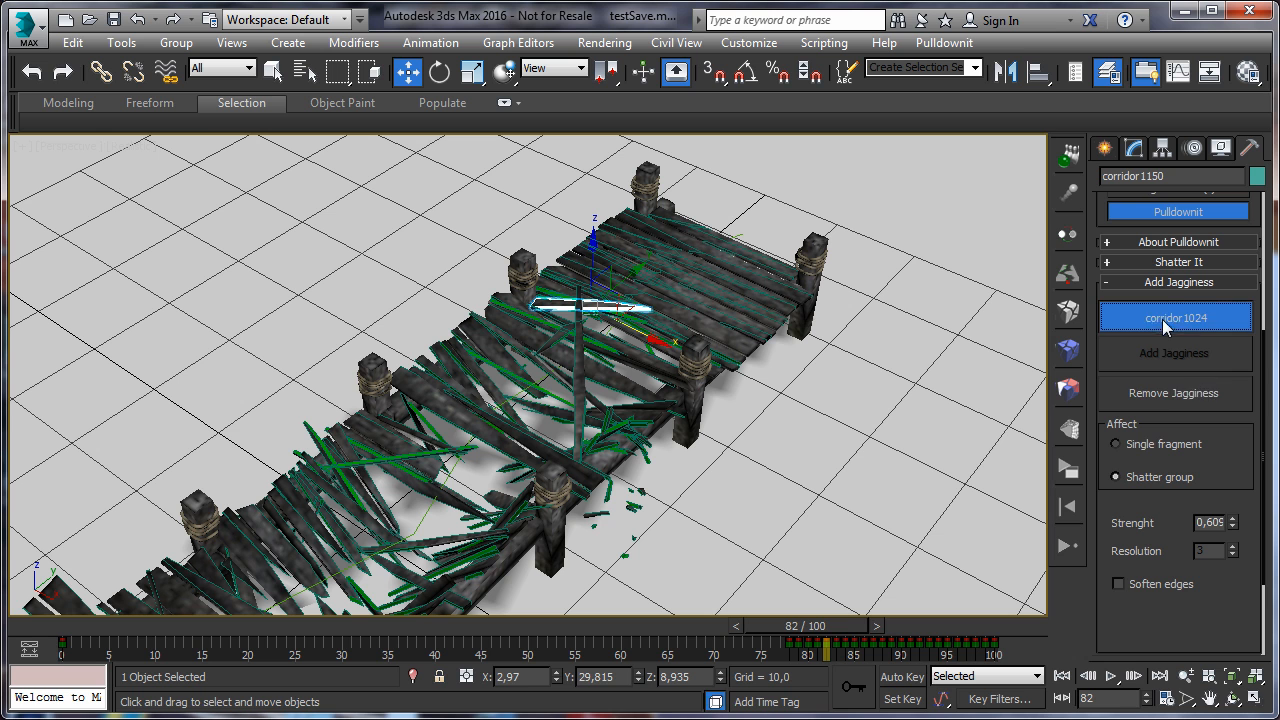
{"action": "left_click", "coordinate": [595, 305]}
Return to frame 0 and raise the walkway group's jagginess strength first to 1,0 and then to 2,0.
{"action": "left_click_drag", "start_coordinate": [797, 626], "coordinate": [92, 626]}
{"action": "middle_click_drag", "start_coordinate": [337, 491], "coordinate": [443, 360]}
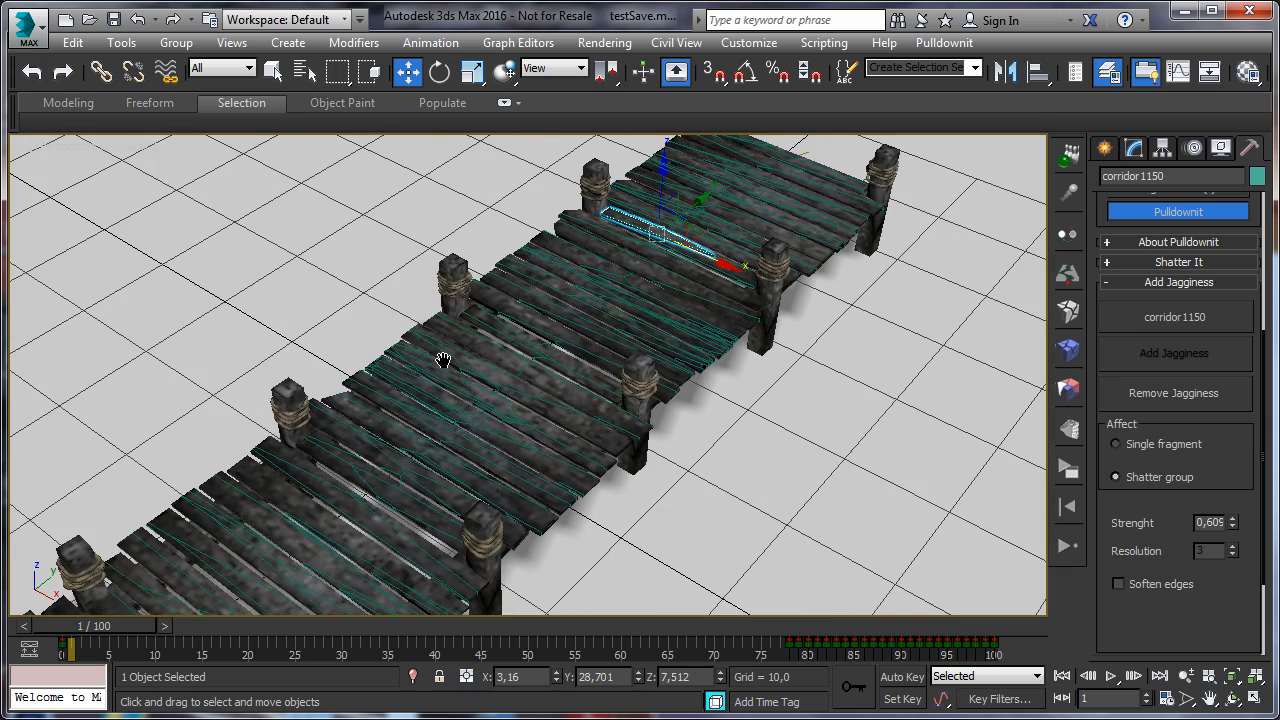
{"action": "scroll", "coordinate": [452, 360], "scroll_direction": "down", "scroll_amount": 2}
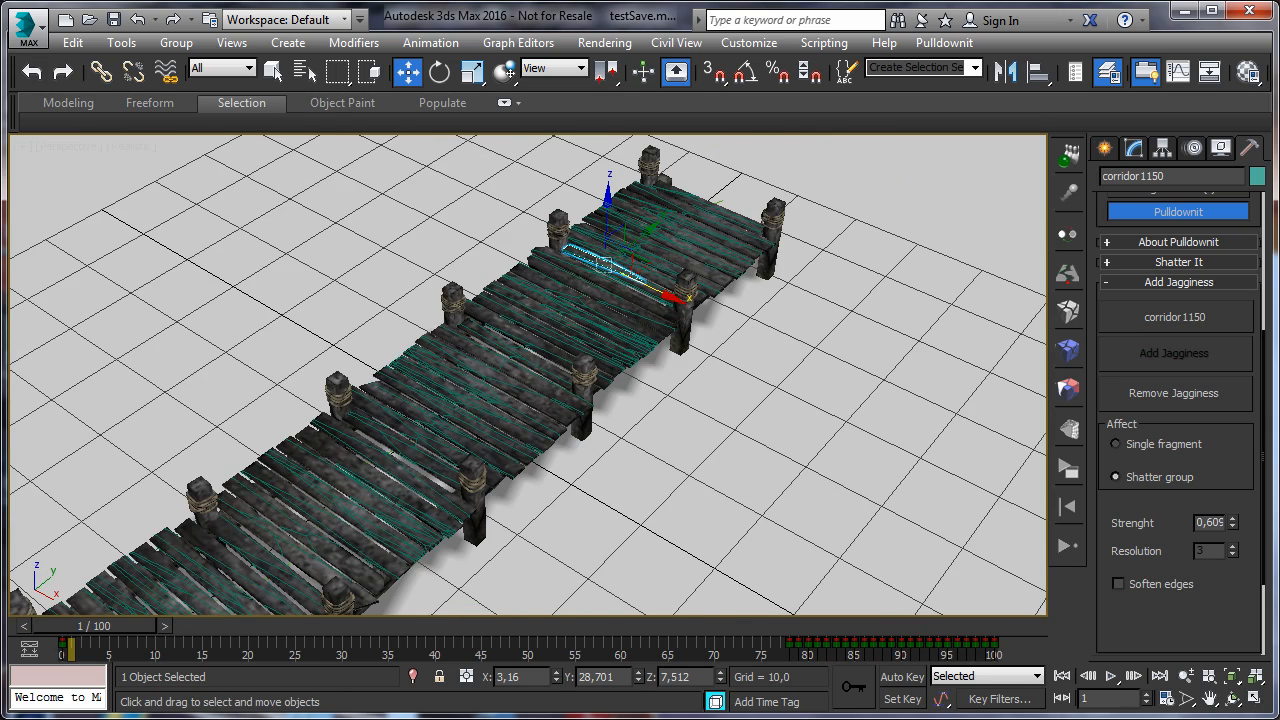
{"action": "left_click", "coordinate": [1185, 676]}
{"action": "left_click_drag", "start_coordinate": [566, 444], "coordinate": [560, 370]}
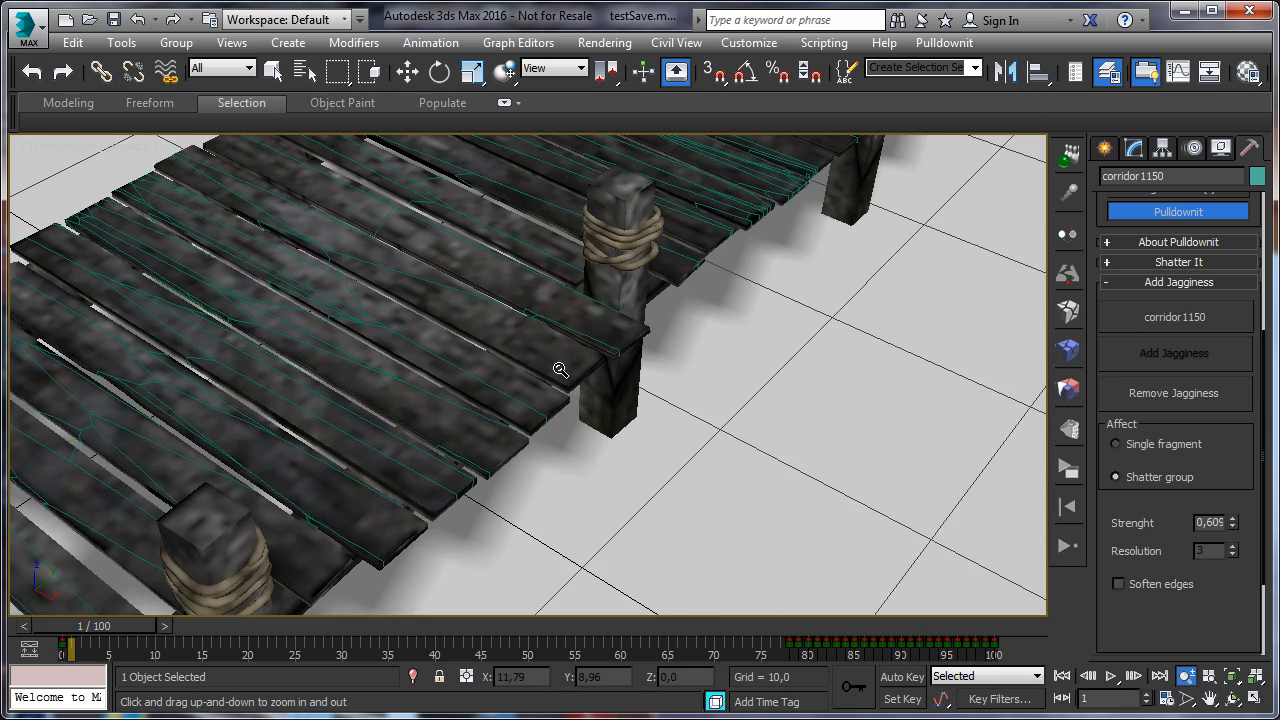
{"action": "middle_click_drag", "start_coordinate": [595, 399], "coordinate": [690, 414]}
{"action": "double_click", "coordinate": [1221, 521]}
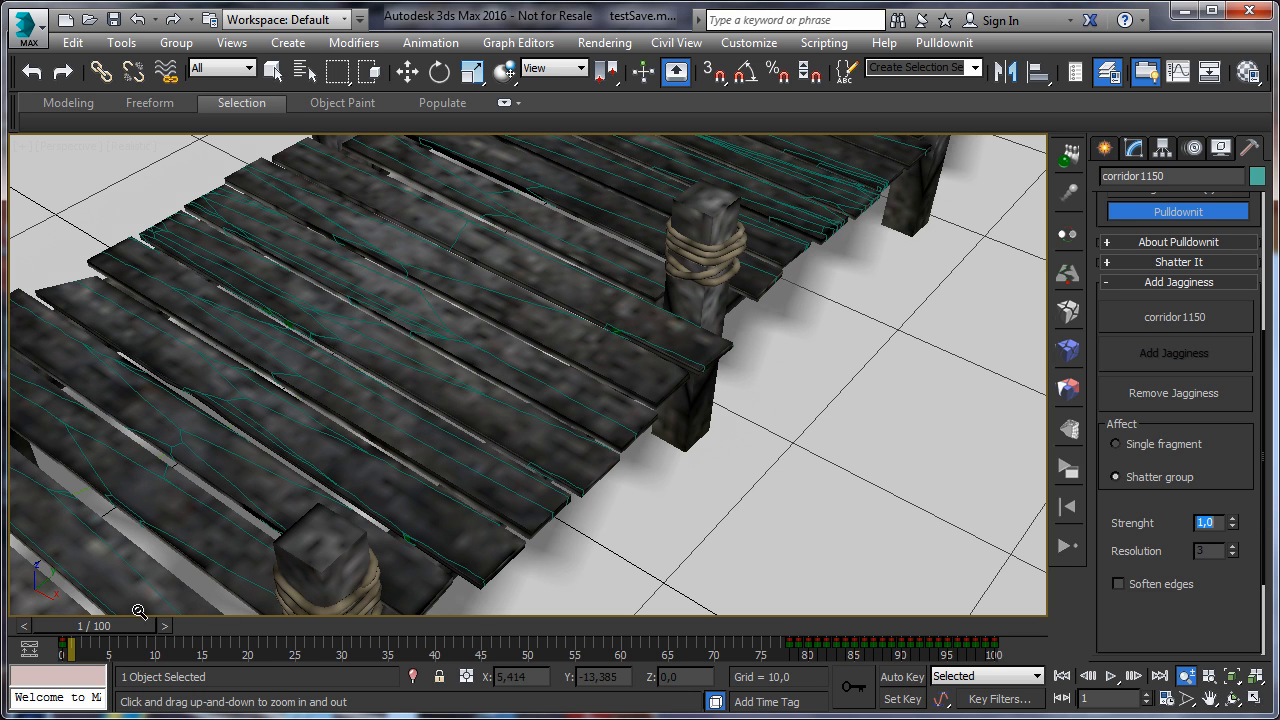
{"action": "mouse_move", "coordinate": [72, 630]}
{"action": "left_mouse_down"}
{"action": "mouse_move", "coordinate": [607, 644]}
{"action": "mouse_move", "coordinate": [70, 640]}
{"action": "left_mouse_up"}
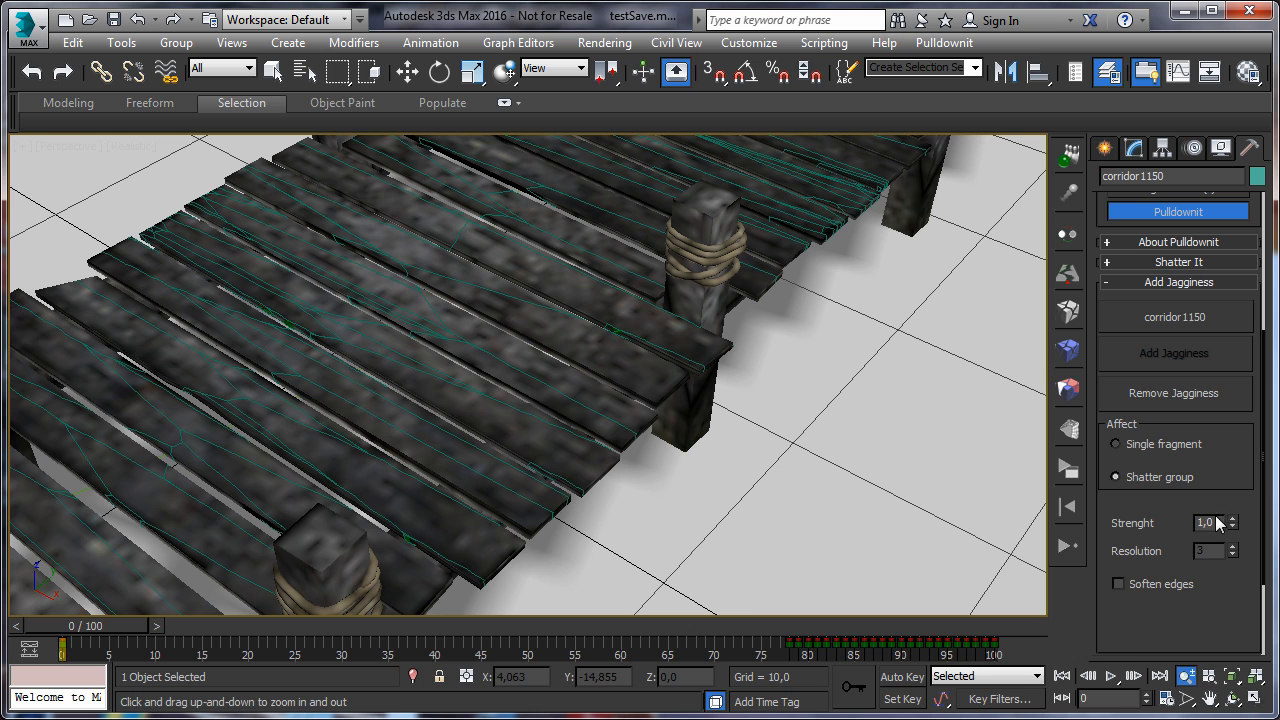
{"action": "double_click", "coordinate": [1221, 520]}
Scrub to frame 84 and on to frame 94 to check the stronger jagginess along the walkway.
{"action": "left_click_drag", "start_coordinate": [128, 630], "coordinate": [877, 591]}
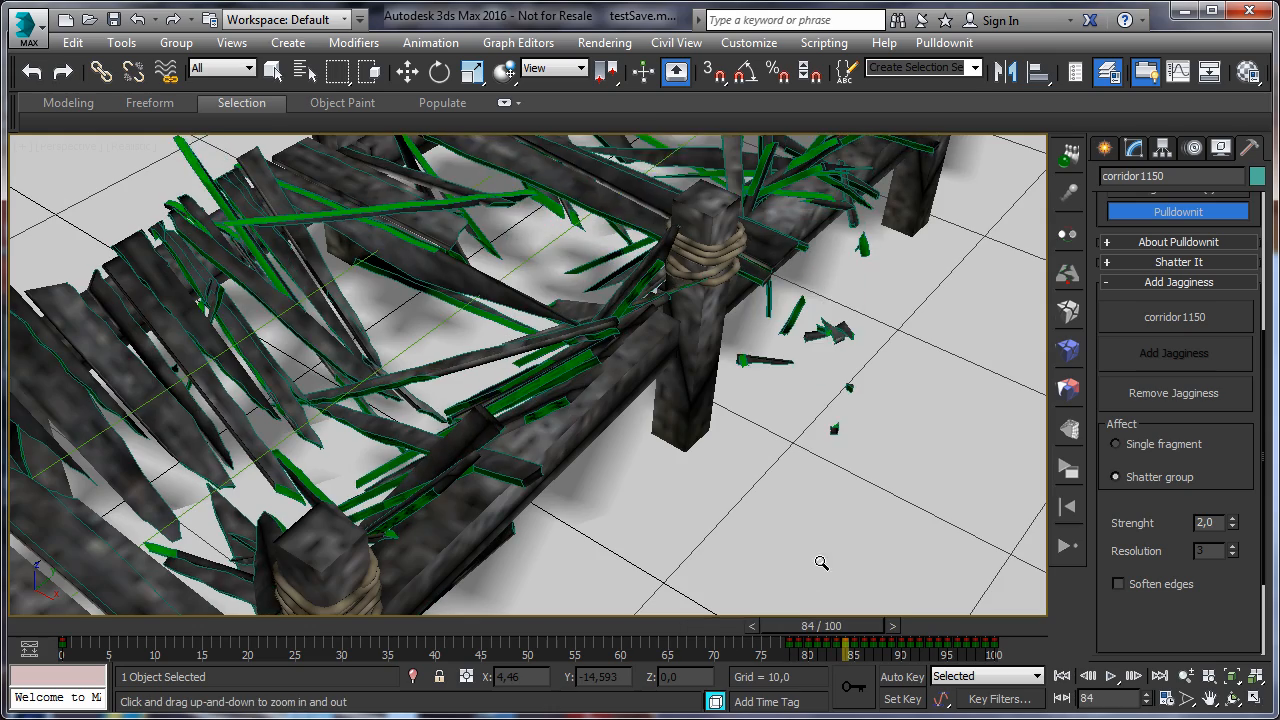
{"action": "scroll", "coordinate": [877, 421], "scroll_direction": "down", "scroll_amount": 6}
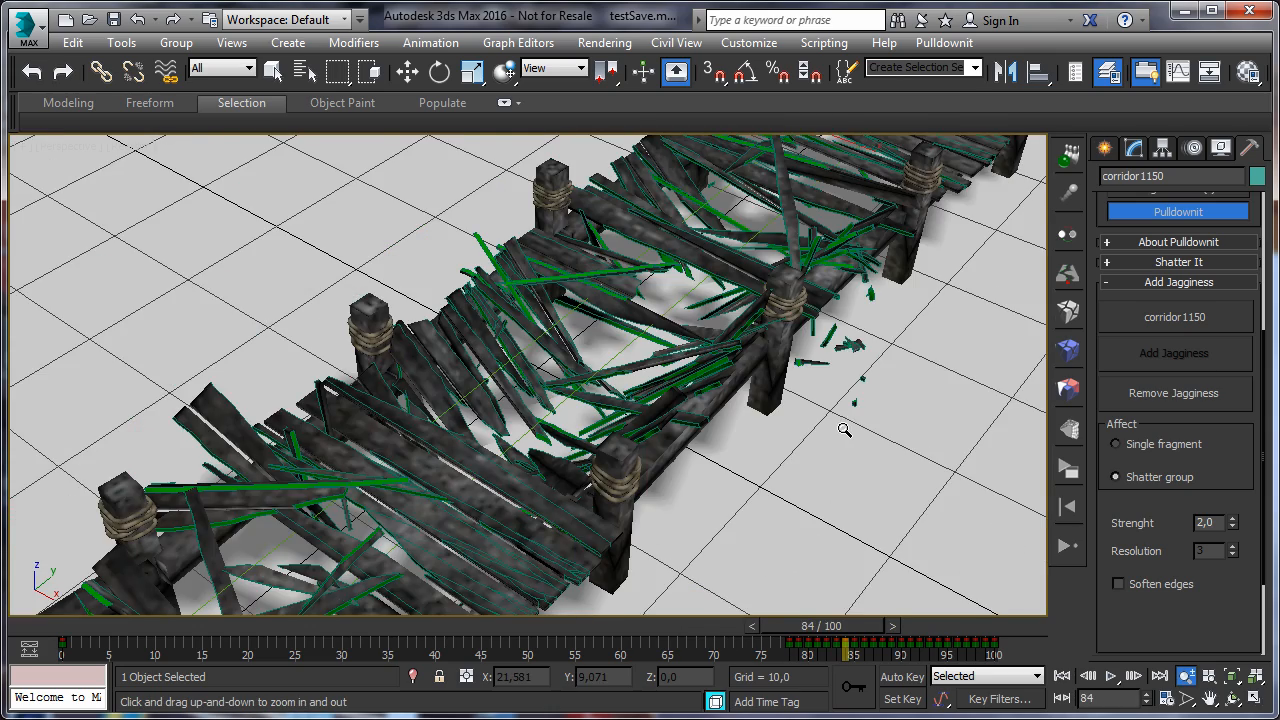
{"action": "scroll", "coordinate": [844, 429], "scroll_direction": "down", "scroll_amount": 3}
{"action": "middle_click_drag", "start_coordinate": [822, 445], "coordinate": [727, 410]}
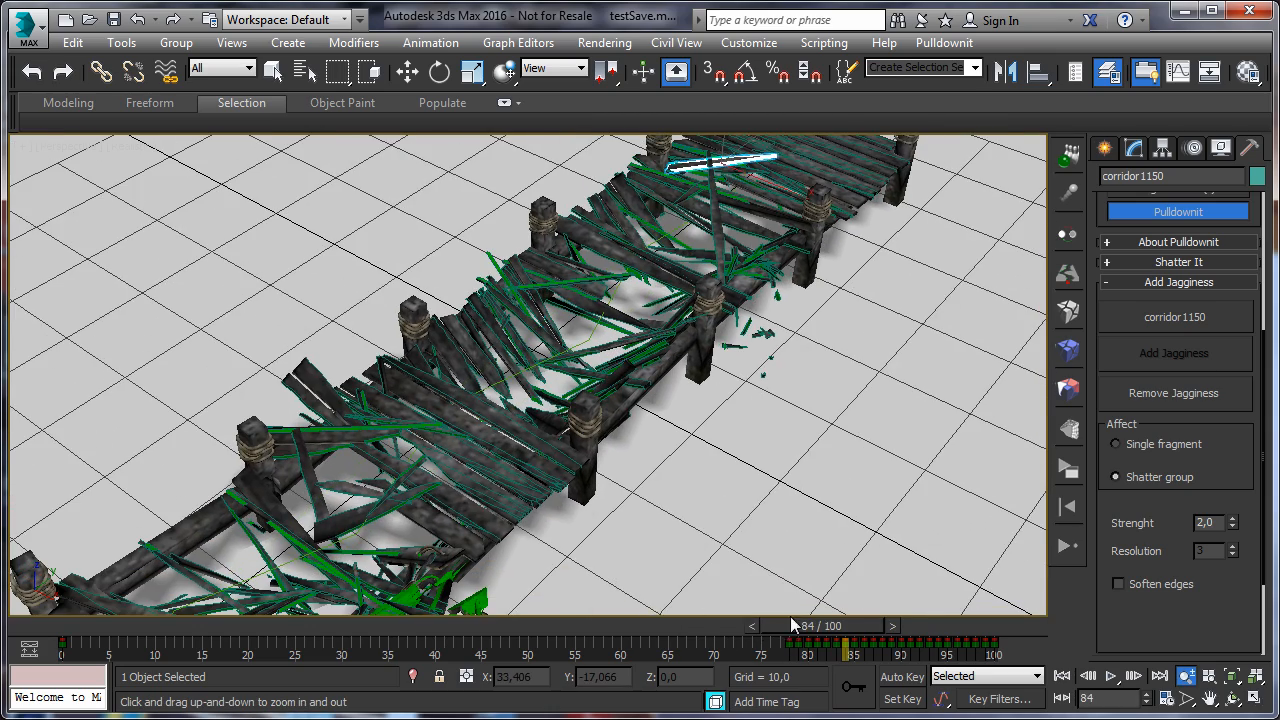
{"action": "left_click_drag", "start_coordinate": [858, 627], "coordinate": [863, 590]}
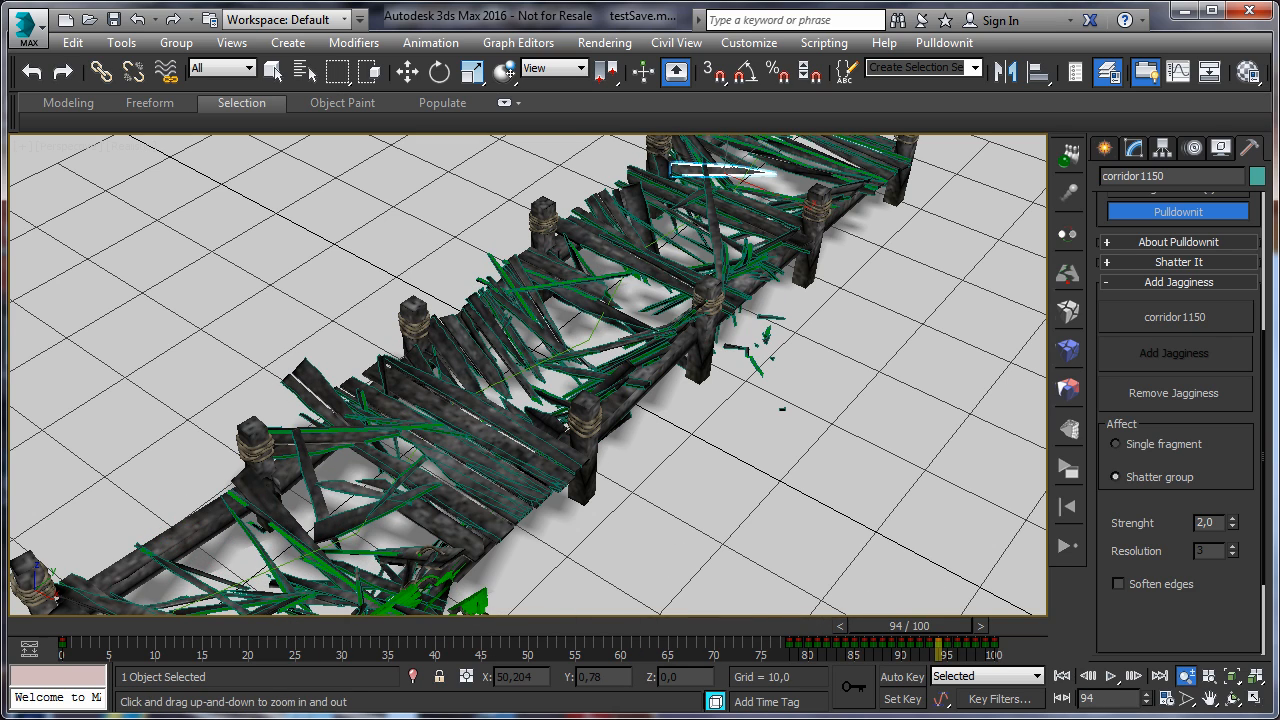
Scrub back to frame 51 and examine the shattered post and beam fragments from a low, close view.
{"action": "left_click", "coordinate": [1232, 698]}
{"action": "left_click_drag", "start_coordinate": [490, 448], "coordinate": [510, 415]}
{"action": "left_click_drag", "start_coordinate": [477, 629], "coordinate": [564, 650]}
{"action": "left_click_drag", "start_coordinate": [520, 470], "coordinate": [447, 503]}
{"action": "scroll", "coordinate": [447, 503], "scroll_direction": "up", "scroll_amount": 6}
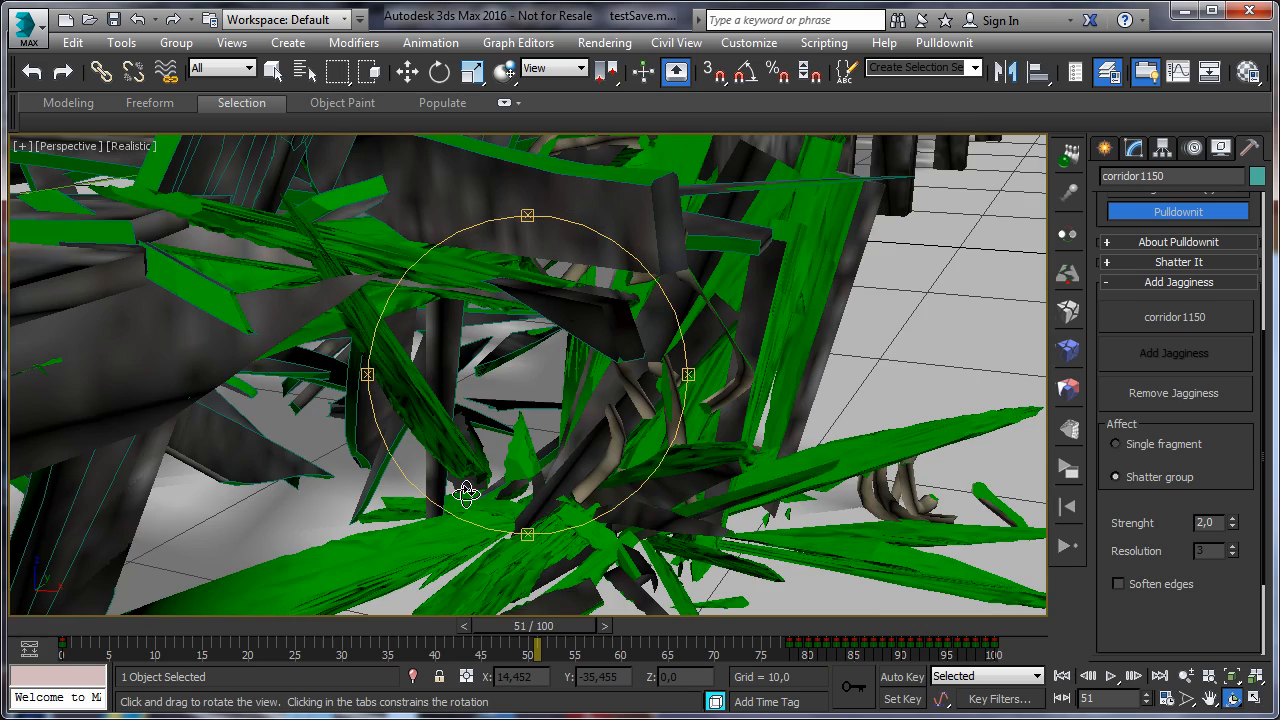
{"action": "scroll", "coordinate": [476, 433], "scroll_direction": "down", "scroll_amount": 5}
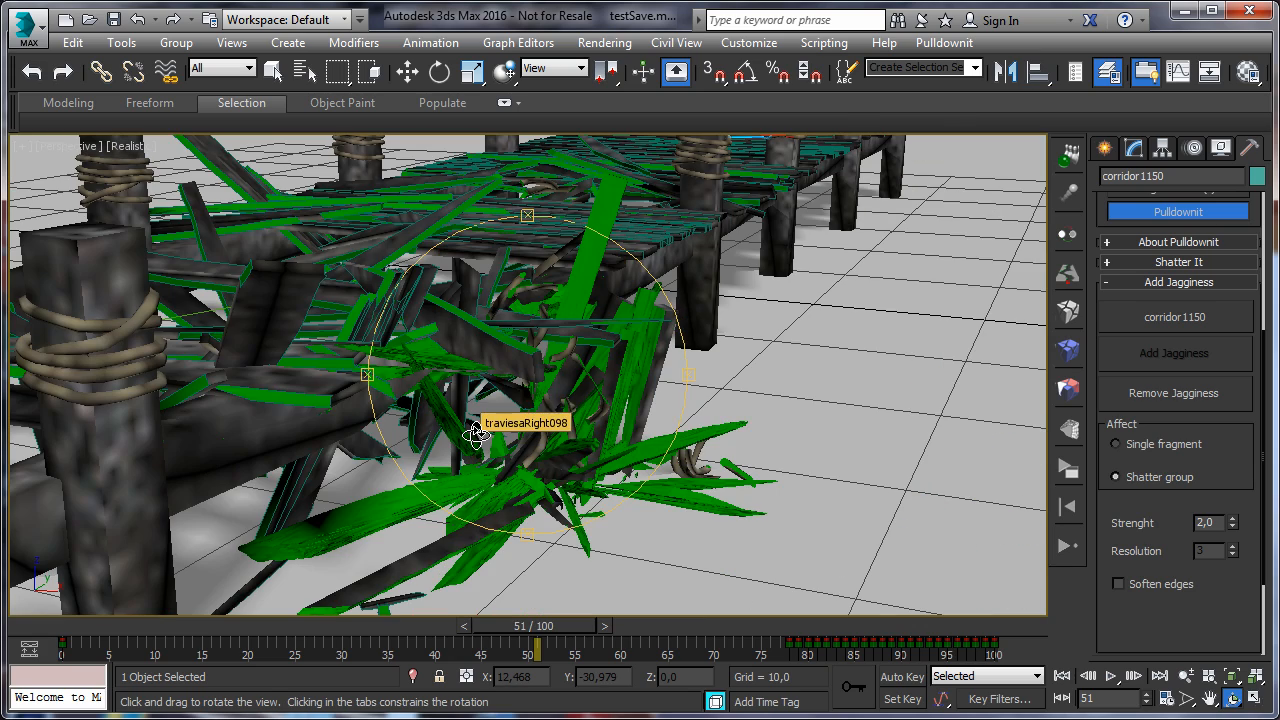
Scrub to frame 59, pick walkway fragment corridor1181 as the fragment for jagginess editing, and select that plank in the scene.
{"action": "left_click_drag", "start_coordinate": [540, 627], "coordinate": [605, 627]}
{"action": "left_click", "coordinate": [1152, 317]}
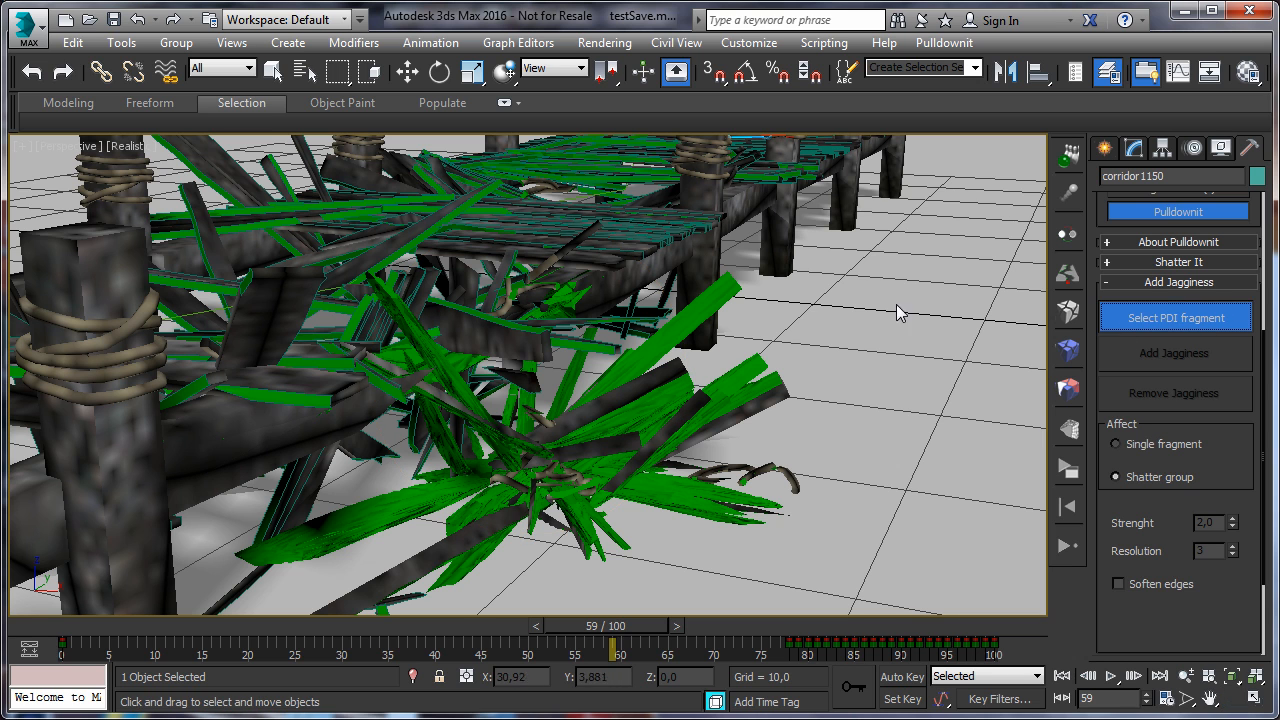
{"action": "left_click", "coordinate": [404, 241]}
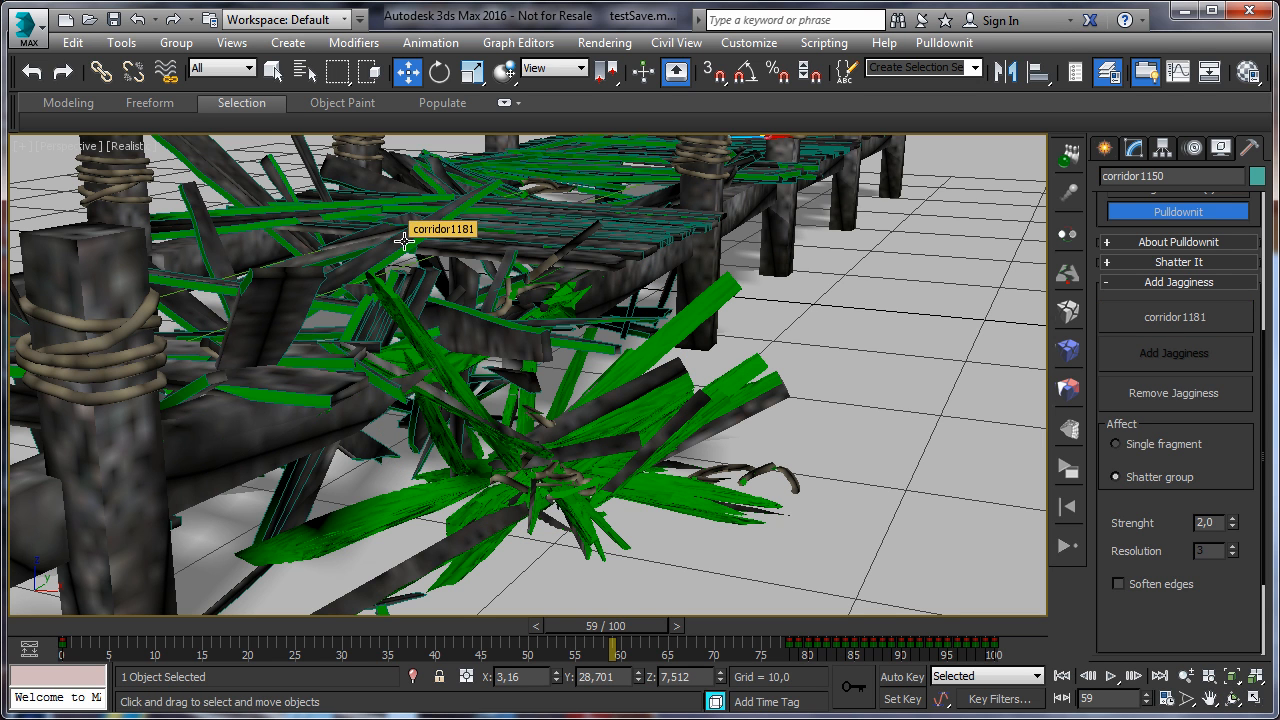
{"action": "left_click", "coordinate": [416, 234]}
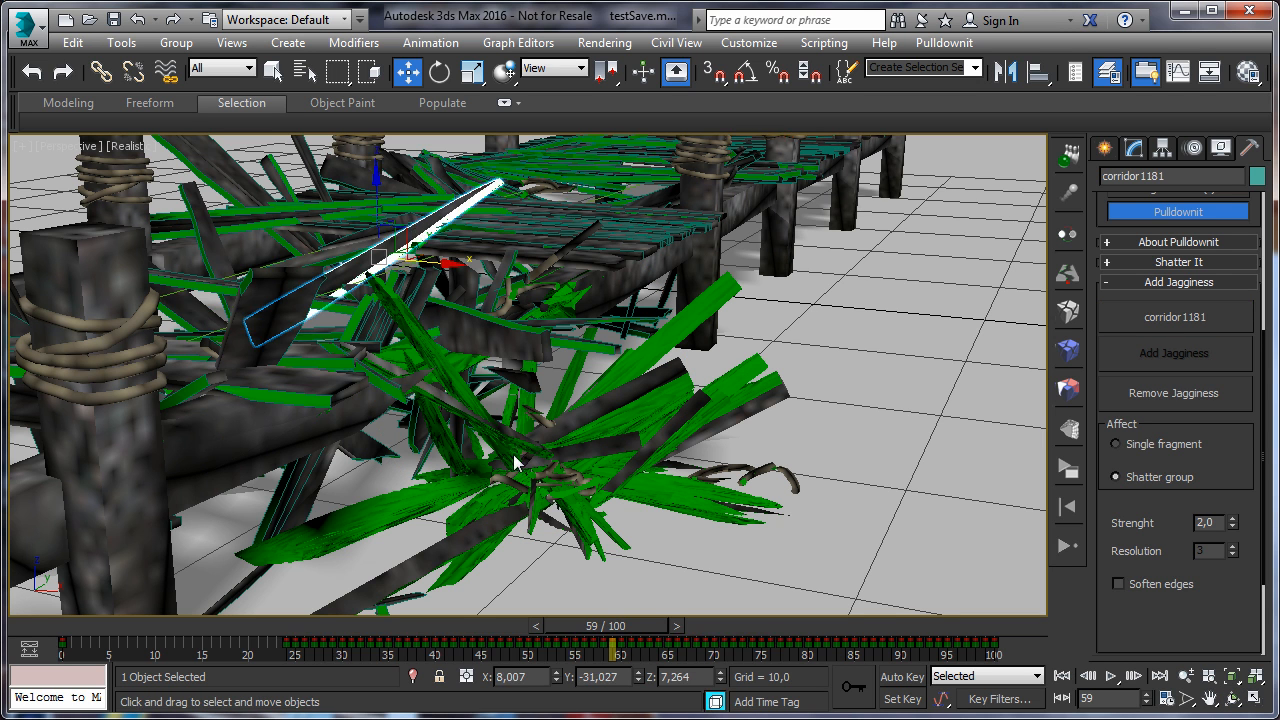
Scrub back to frame 14, inspect the selected plank closely, deselect it and frame the whole pier in the perspective view.
{"action": "left_click_drag", "start_coordinate": [586, 622], "coordinate": [194, 630]}
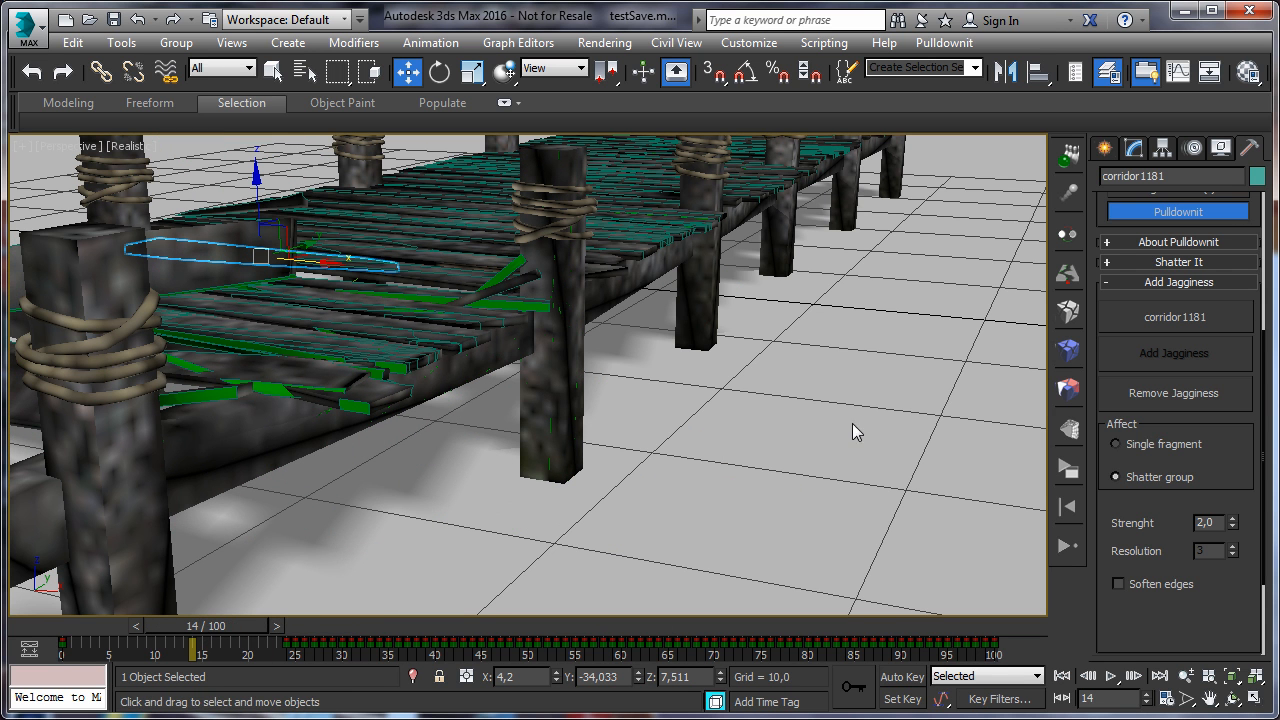
{"action": "left_click", "coordinate": [1257, 680]}
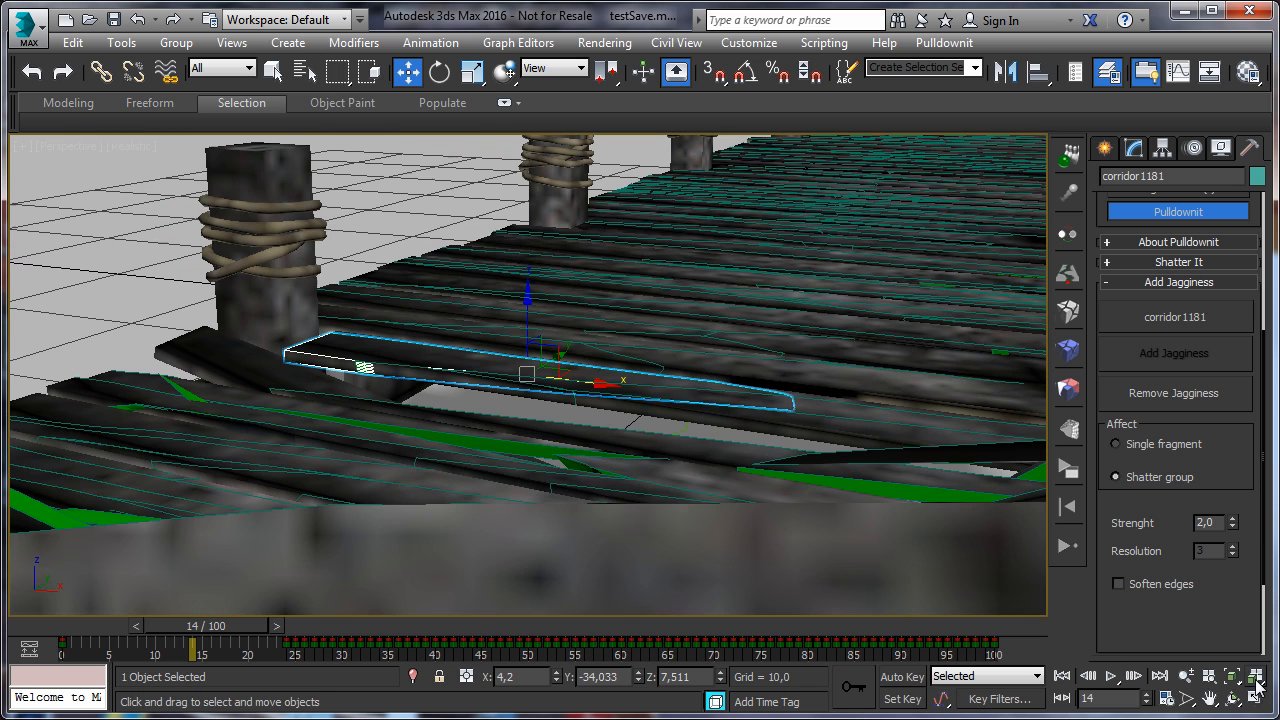
{"action": "left_click", "coordinate": [93, 216]}
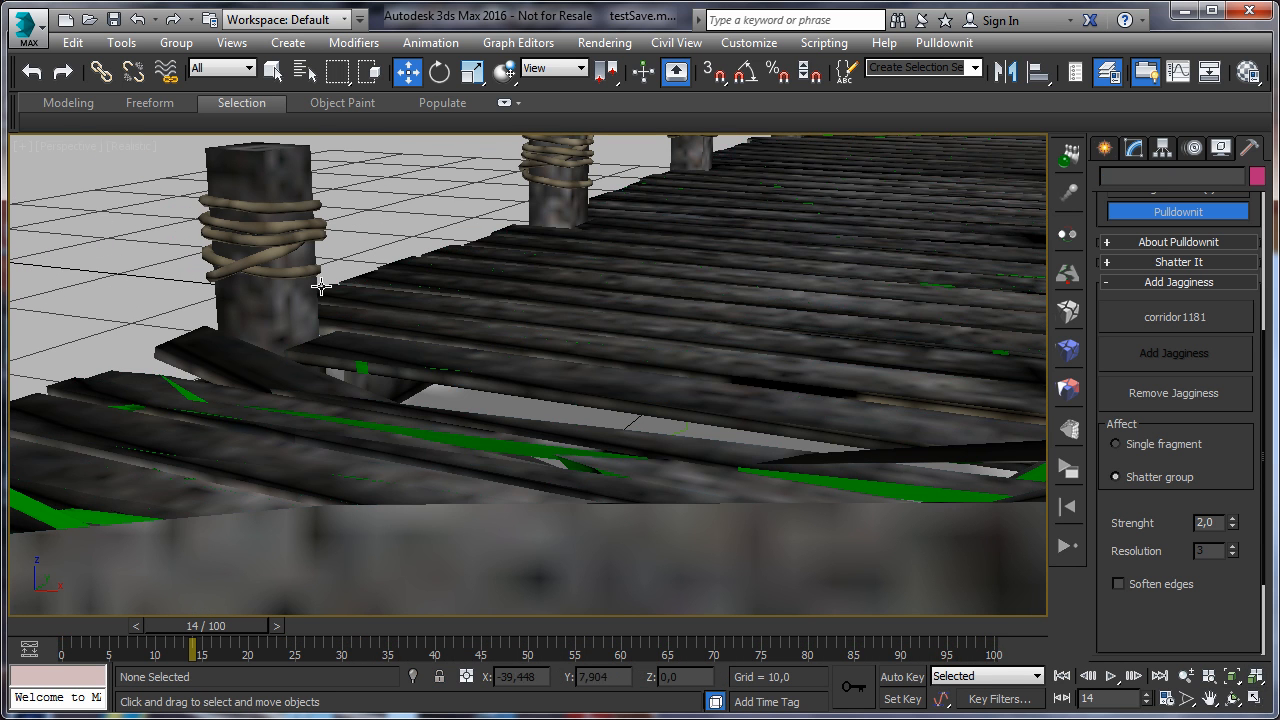
{"action": "left_click", "coordinate": [1257, 678]}
{"action": "scroll", "coordinate": [541, 385], "scroll_direction": "up", "scroll_amount": 5}
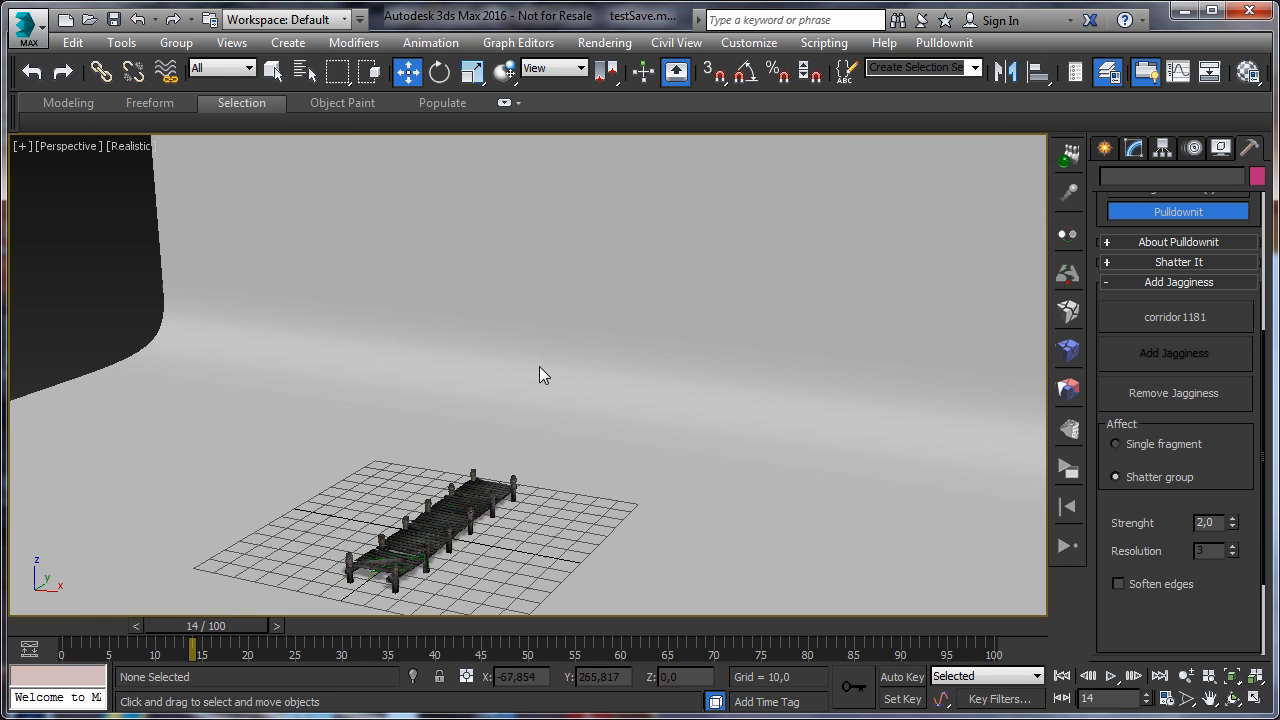
{"action": "middle_click_drag", "start_coordinate": [538, 430], "coordinate": [593, 205]}
{"action": "scroll", "coordinate": [593, 215], "scroll_direction": "up", "scroll_amount": 2}
{"action": "scroll", "coordinate": [572, 269], "scroll_direction": "up", "scroll_amount": 2}
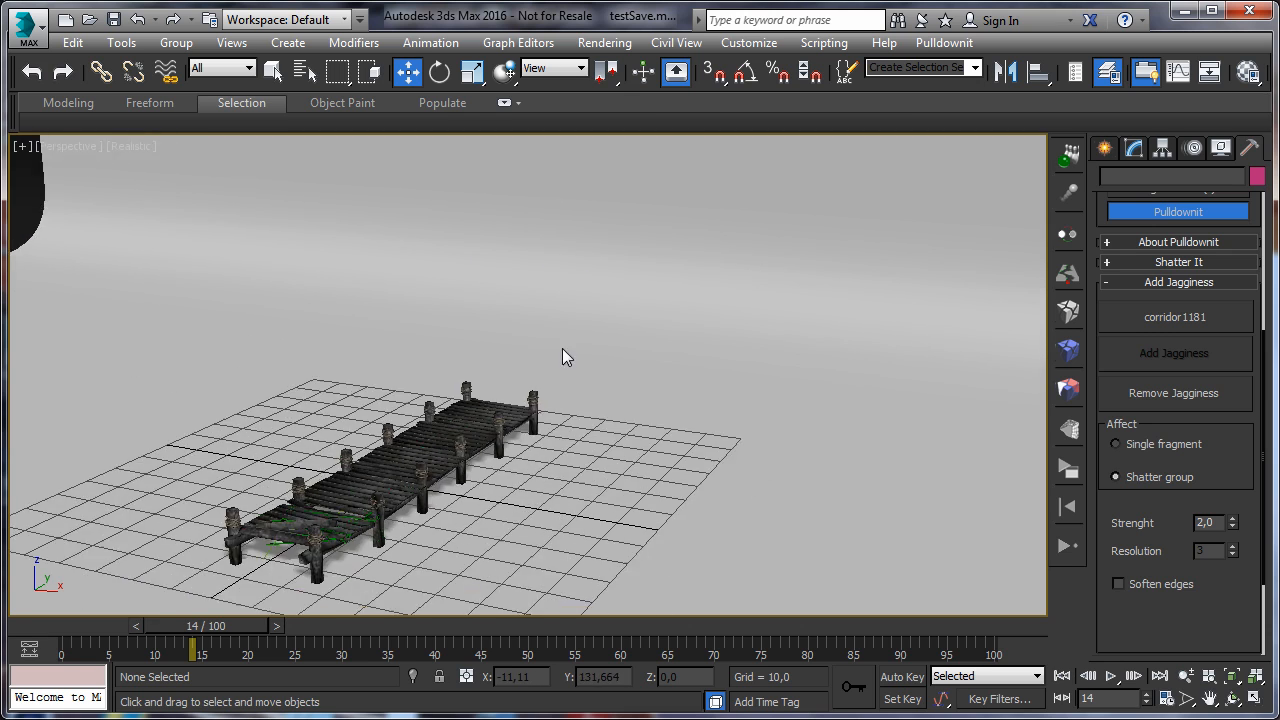
{"action": "scroll", "coordinate": [559, 354], "scroll_direction": "down", "scroll_amount": 1}
{"action": "middle_click_drag", "start_coordinate": [559, 354], "coordinate": [674, 172]}
{"action": "scroll", "coordinate": [501, 347], "scroll_direction": "up", "scroll_amount": 2}
{"action": "middle_click_drag", "start_coordinate": [505, 345], "coordinate": [620, 380], "text": "alt"}
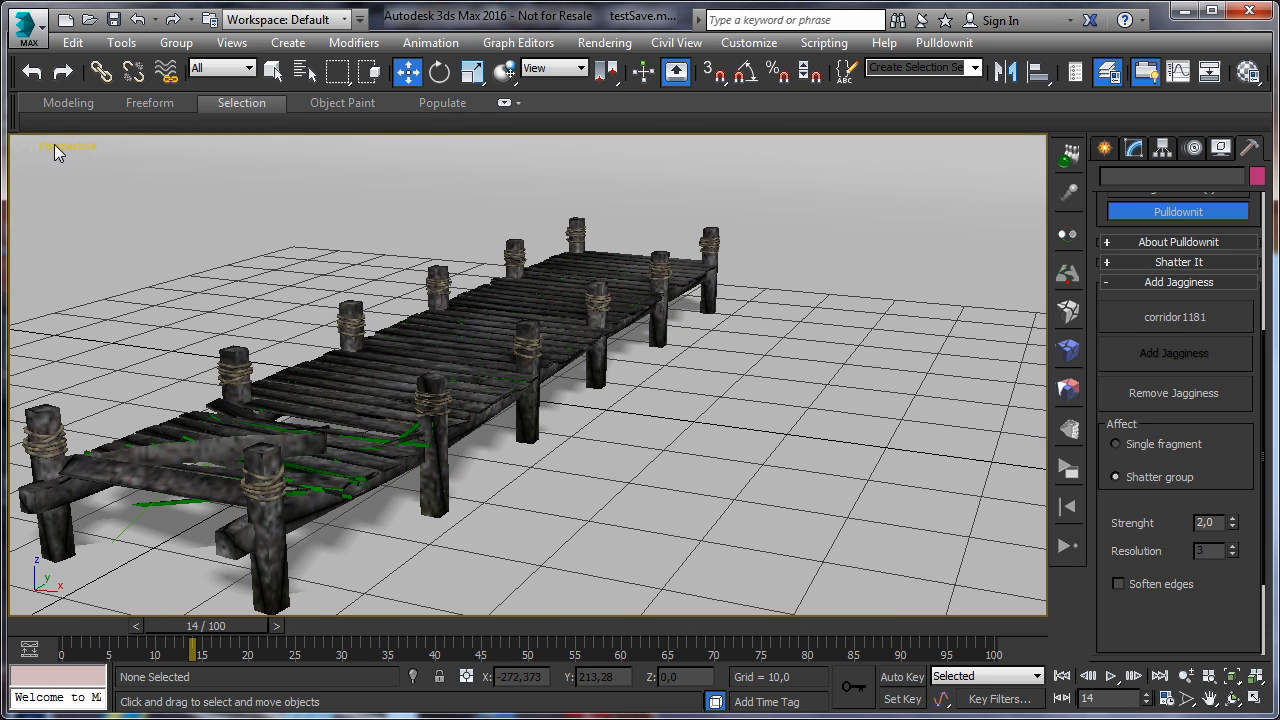
Switch the viewport to Camera001, dolly the camera back to include the whole pier, and return to the Perspective view.
{"action": "left_click", "coordinate": [55, 144]}
{"action": "mouse_move", "coordinate": [112, 170]}
{"action": "left_click", "coordinate": [462, 174]}
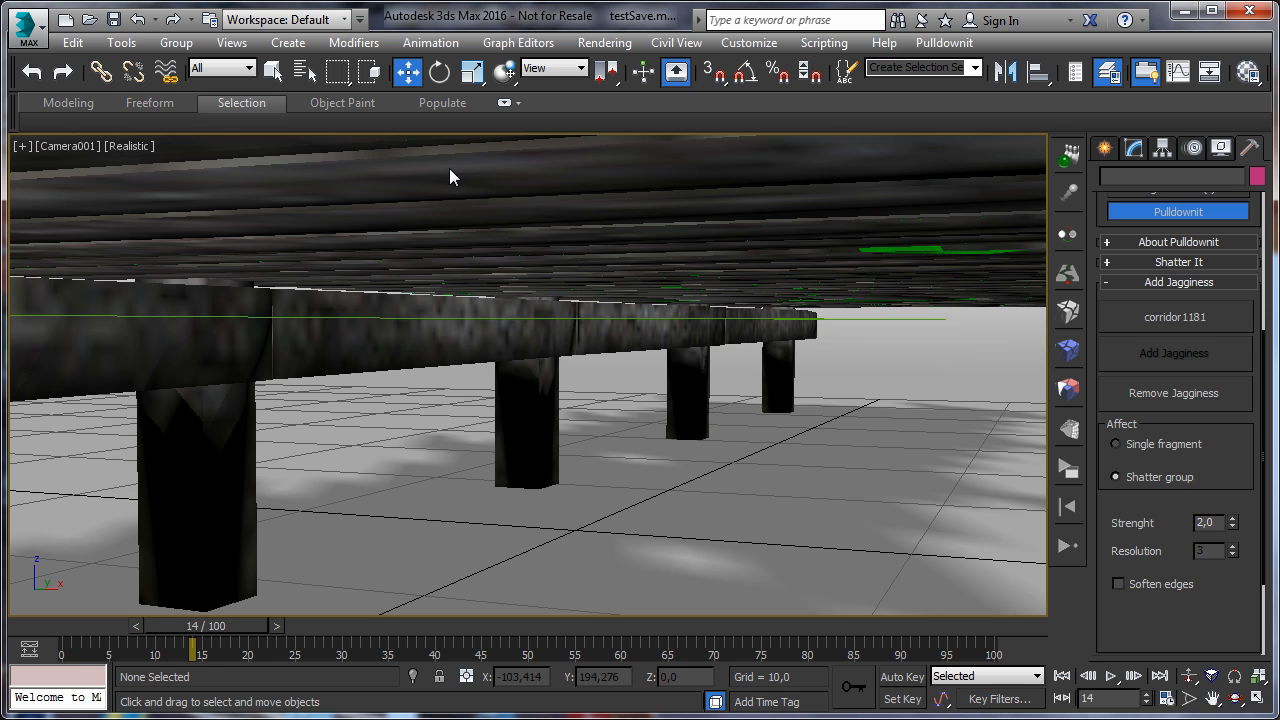
{"action": "left_click", "coordinate": [1188, 677]}
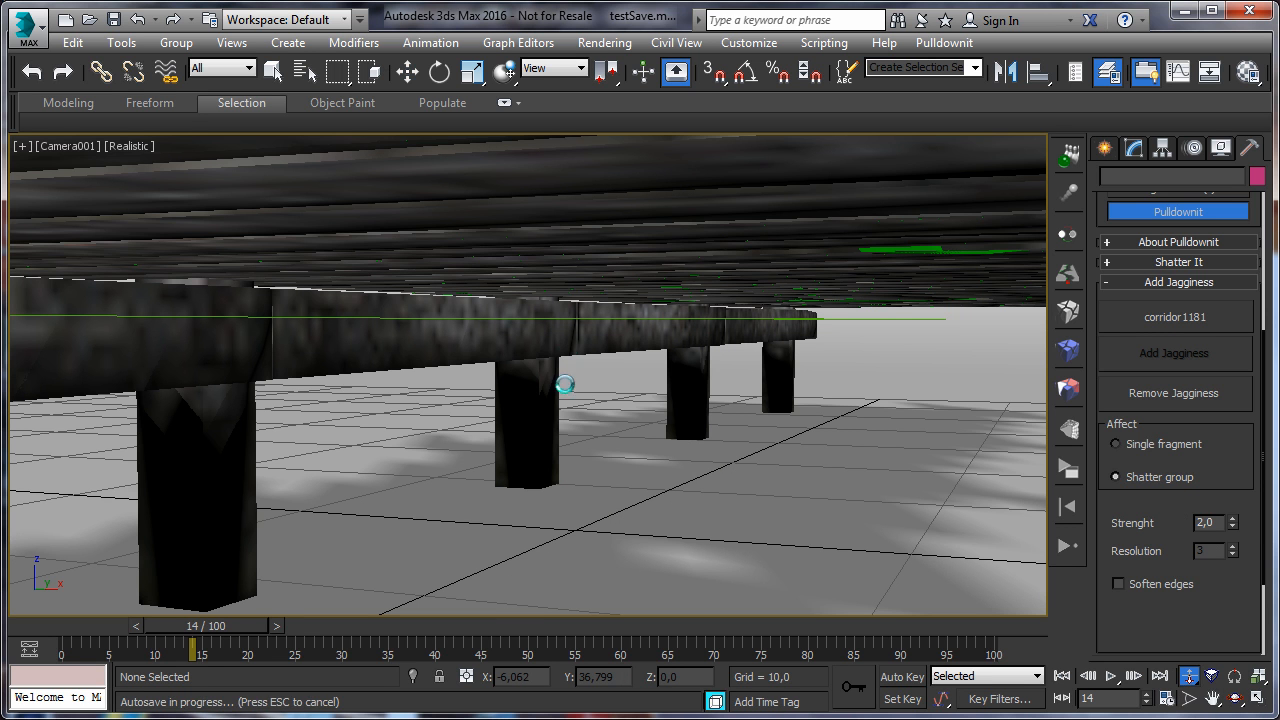
{"action": "left_click_drag", "start_coordinate": [555, 577], "coordinate": [674, 521]}
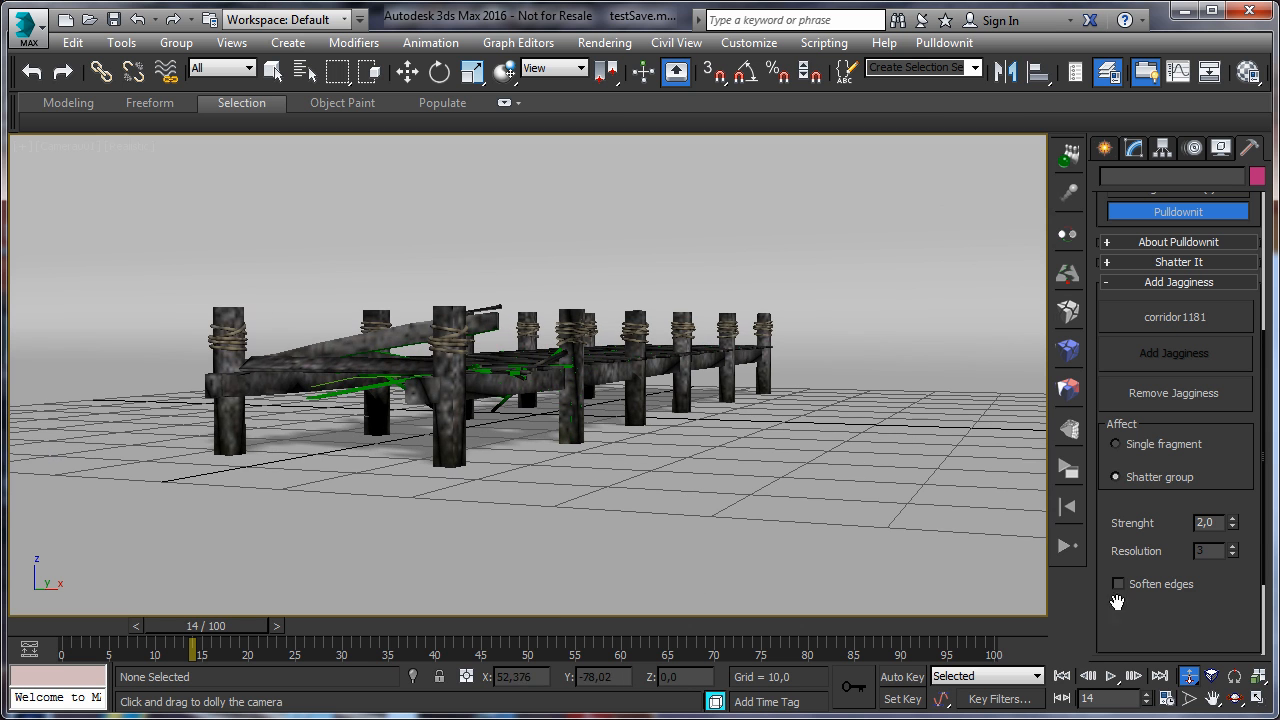
{"action": "left_click", "coordinate": [72, 144]}
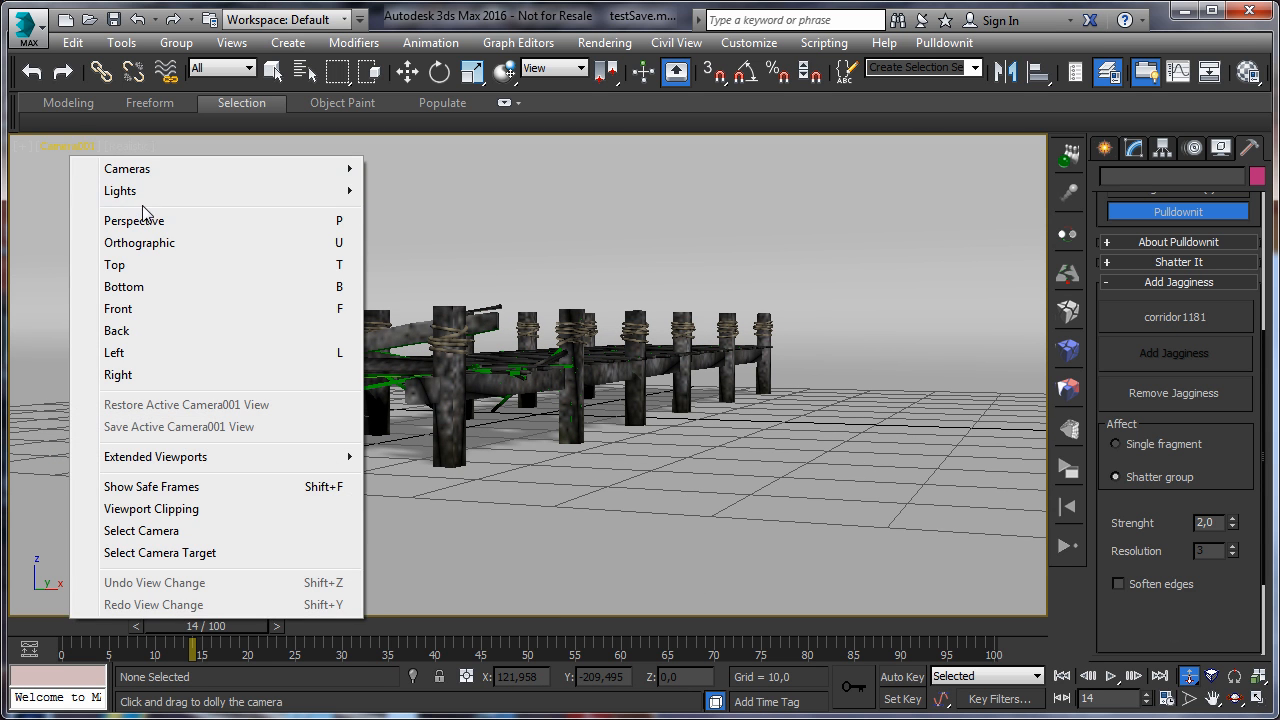
{"action": "left_click", "coordinate": [109, 217]}
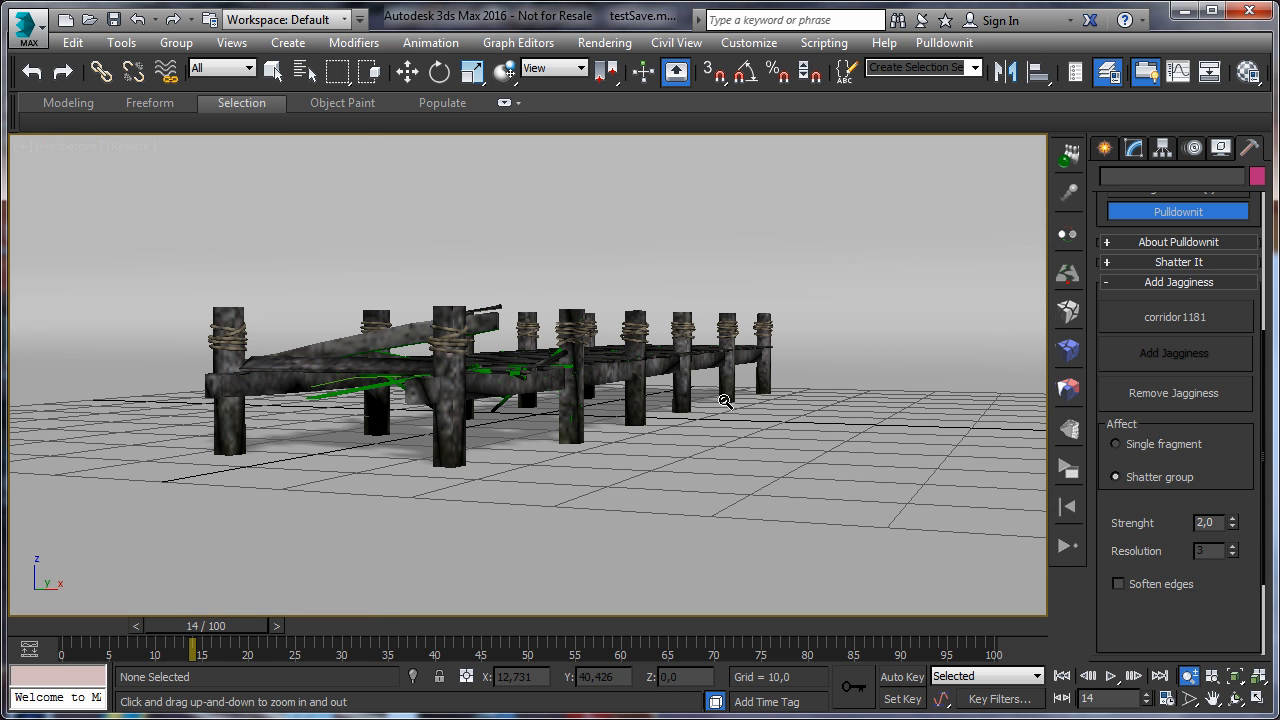
Examine the pier at frames 14 and 15 from higher, lower and more frontal angles, focusing on the breaking near end.
{"action": "left_click", "coordinate": [1236, 698]}
{"action": "left_click_drag", "start_coordinate": [565, 377], "coordinate": [558, 404]}
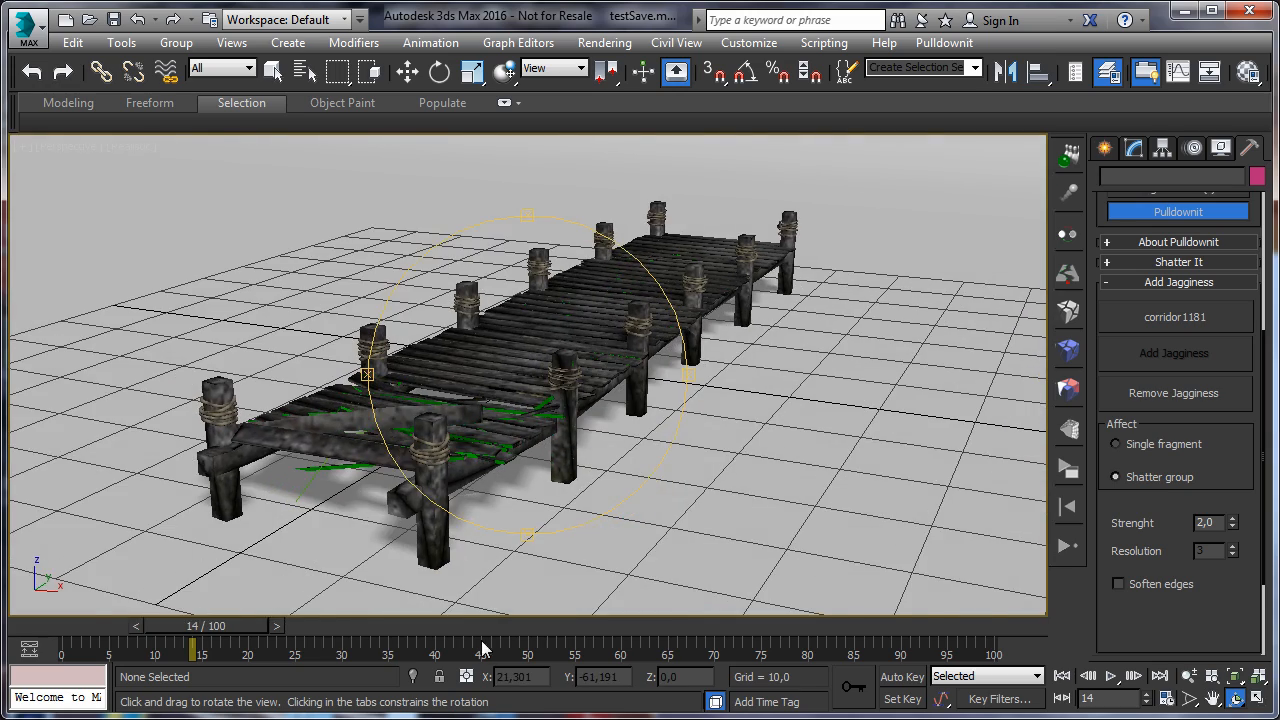
{"action": "mouse_move", "coordinate": [400, 606]}
{"action": "left_mouse_down"}
{"action": "mouse_move", "coordinate": [350, 610]}
{"action": "mouse_move", "coordinate": [402, 620]}
{"action": "left_mouse_up"}
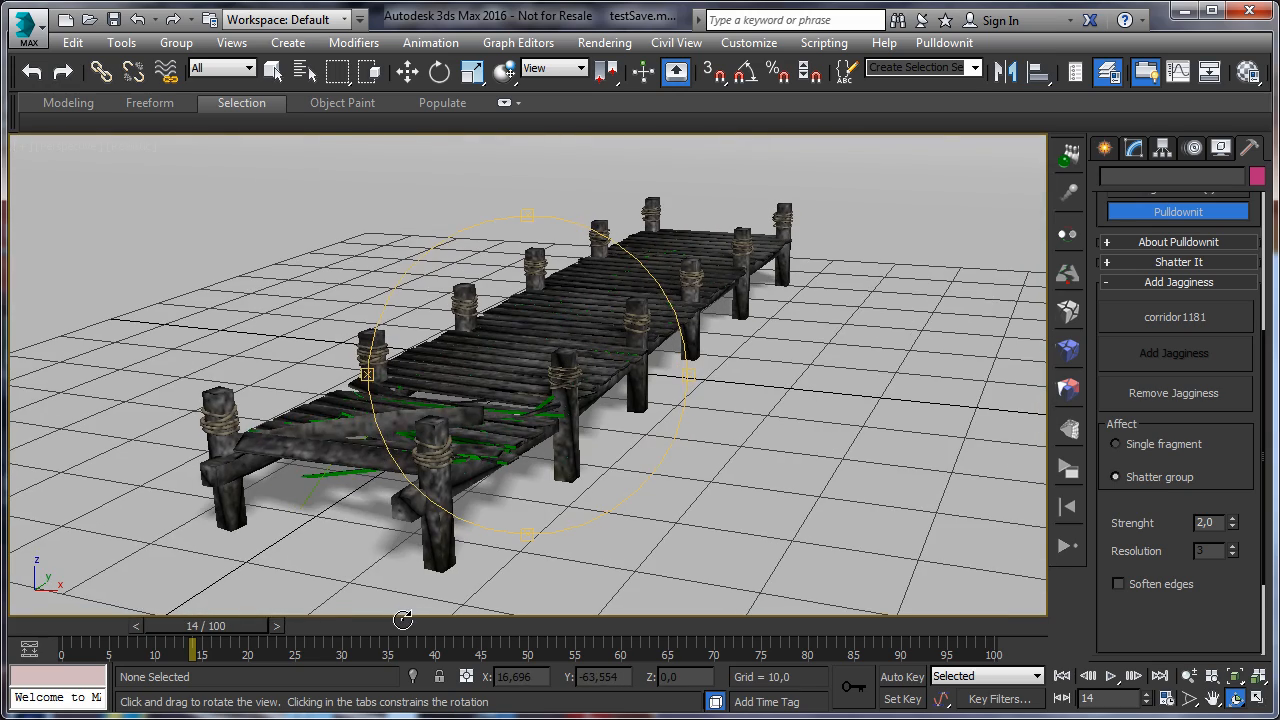
{"action": "mouse_move", "coordinate": [207, 633]}
{"action": "left_mouse_down"}
{"action": "mouse_move", "coordinate": [89, 634]}
{"action": "mouse_move", "coordinate": [215, 632]}
{"action": "left_mouse_up"}
{"action": "left_click_drag", "start_coordinate": [475, 480], "coordinate": [500, 445]}
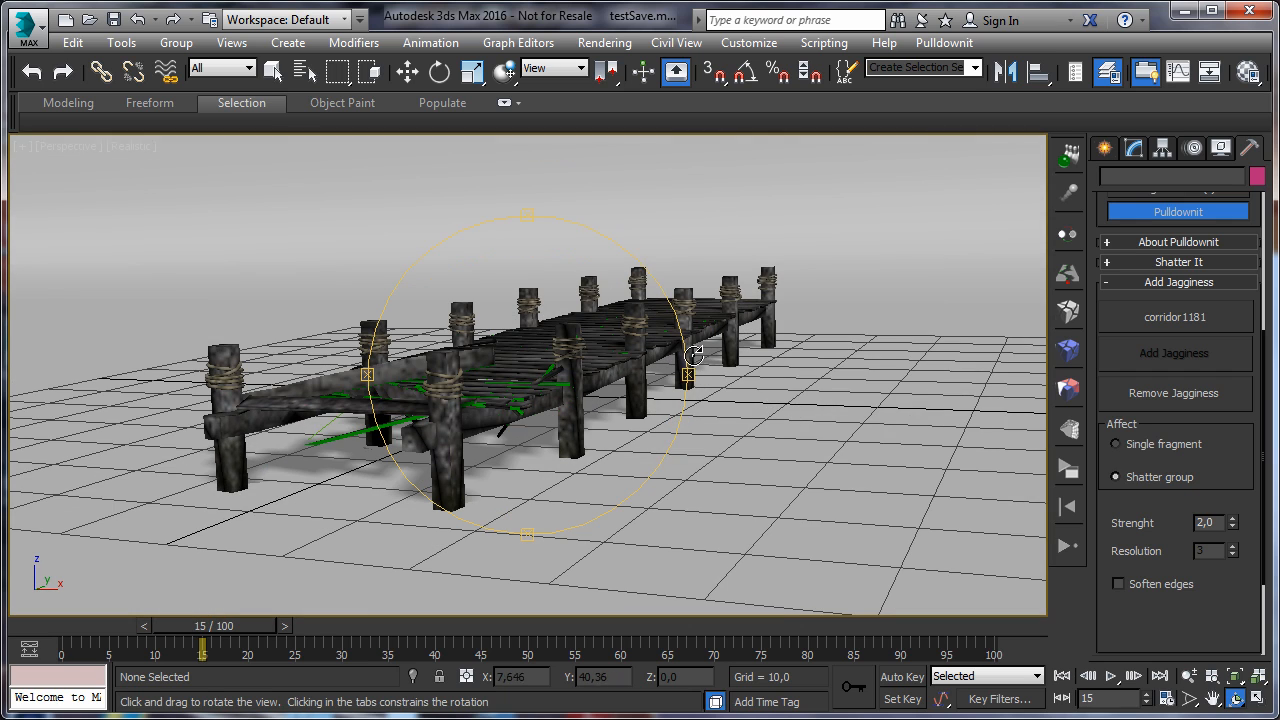
{"action": "left_click_drag", "start_coordinate": [690, 355], "coordinate": [707, 365]}
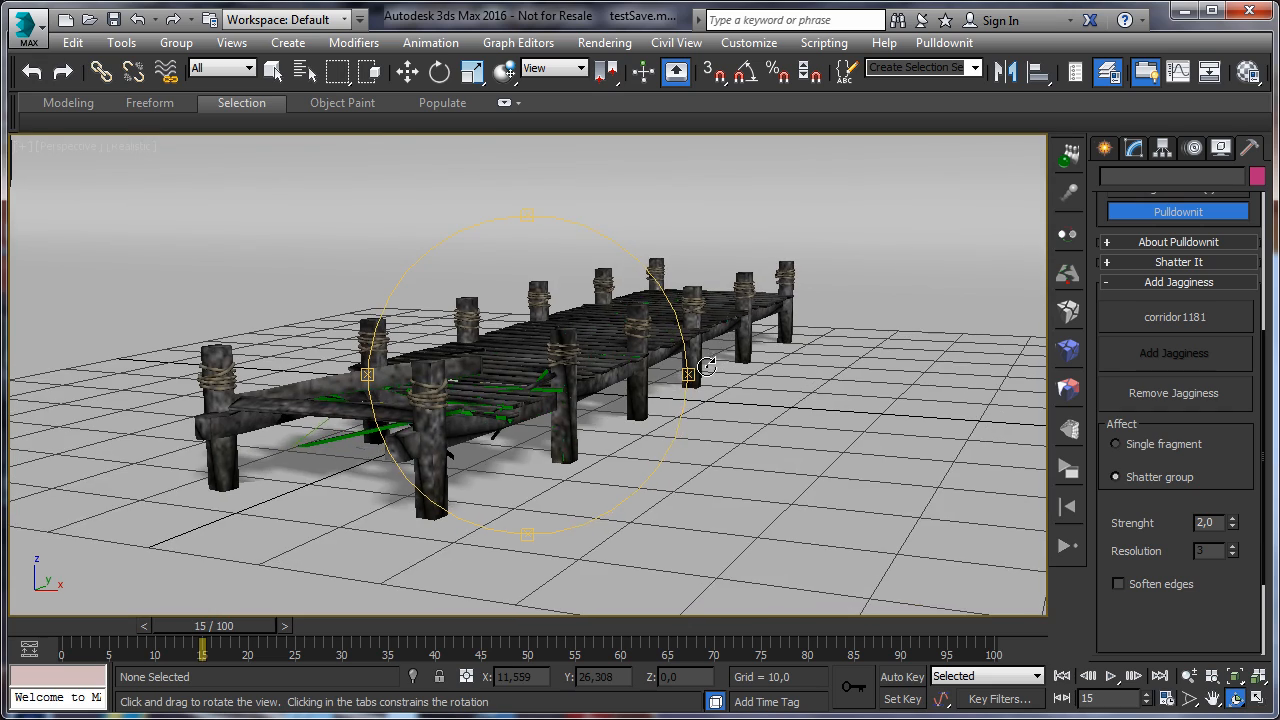
{"action": "left_click_drag", "start_coordinate": [550, 450], "coordinate": [300, 600]}
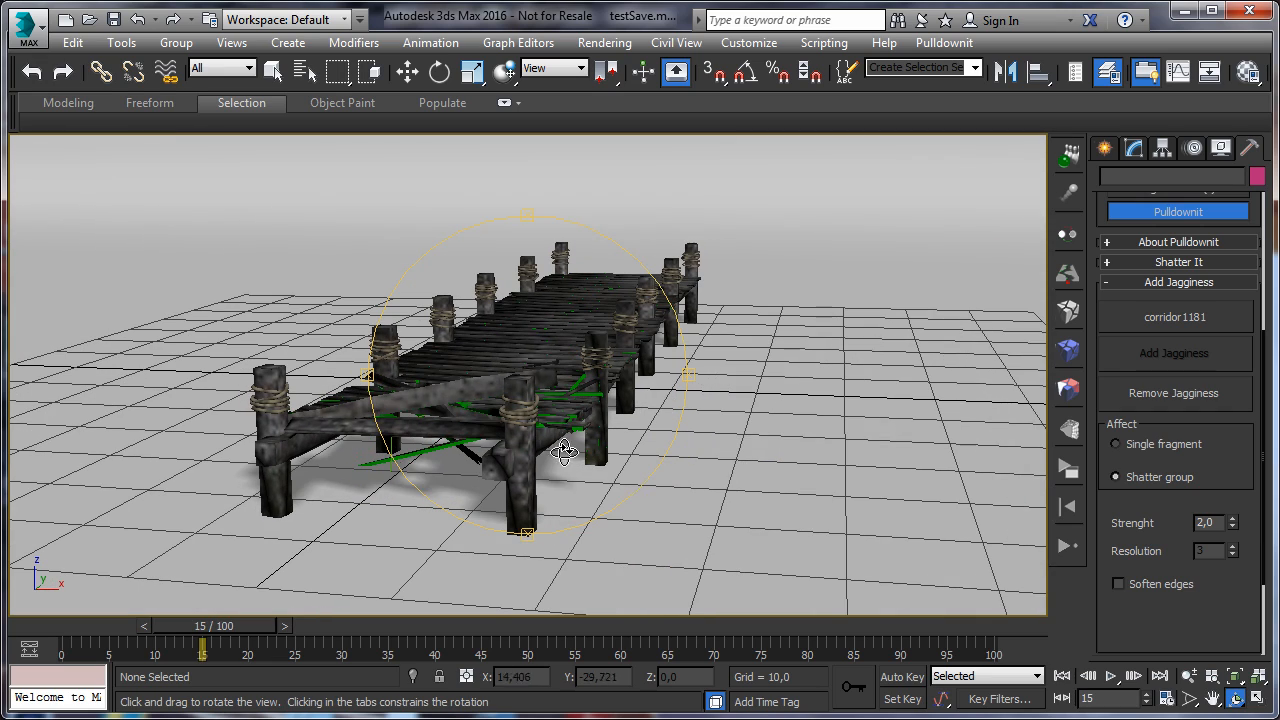
Scrub to frame 96 and examine the collapsed pier's green fracture faces from closer up.
{"action": "left_click_drag", "start_coordinate": [214, 626], "coordinate": [947, 580]}
{"action": "left_click", "coordinate": [1189, 676]}
{"action": "left_click_drag", "start_coordinate": [290, 450], "coordinate": [283, 115]}
Select post fragment soporteRight041 on the ground and show the green pdiCutmat material's settings in the Material Editor.
{"action": "left_click", "coordinate": [273, 70]}
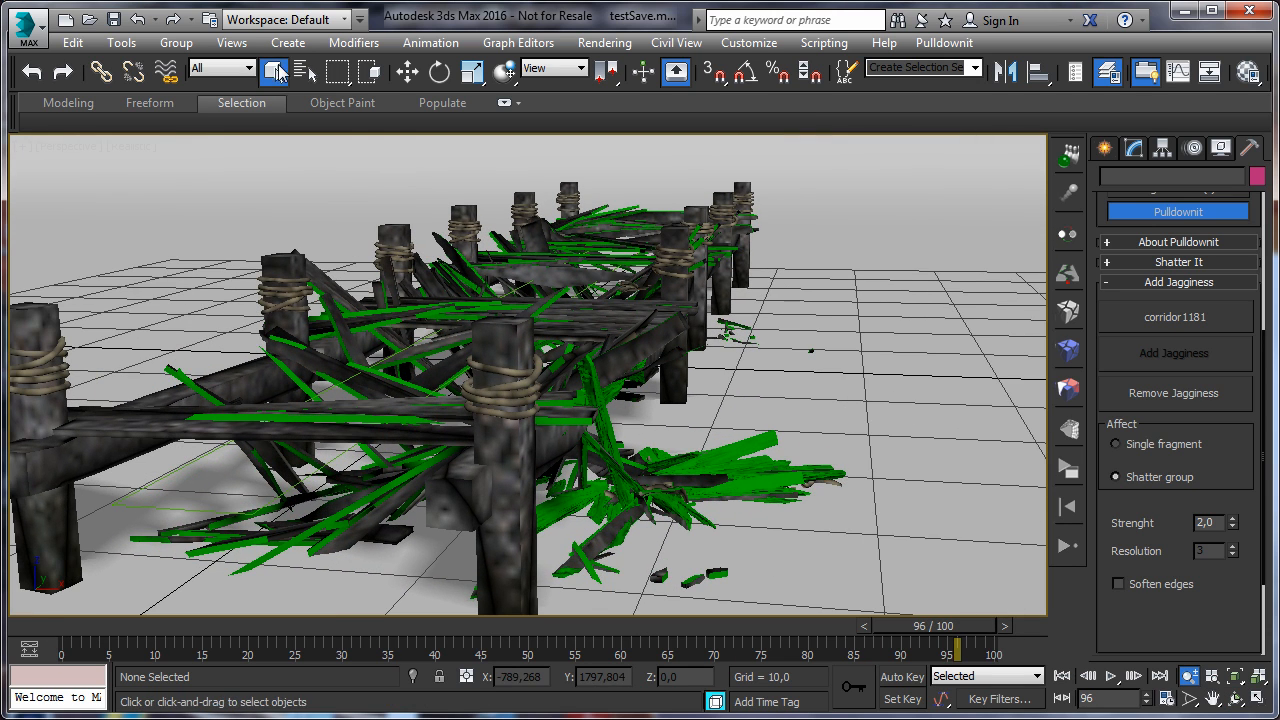
{"action": "left_click", "coordinate": [720, 453]}
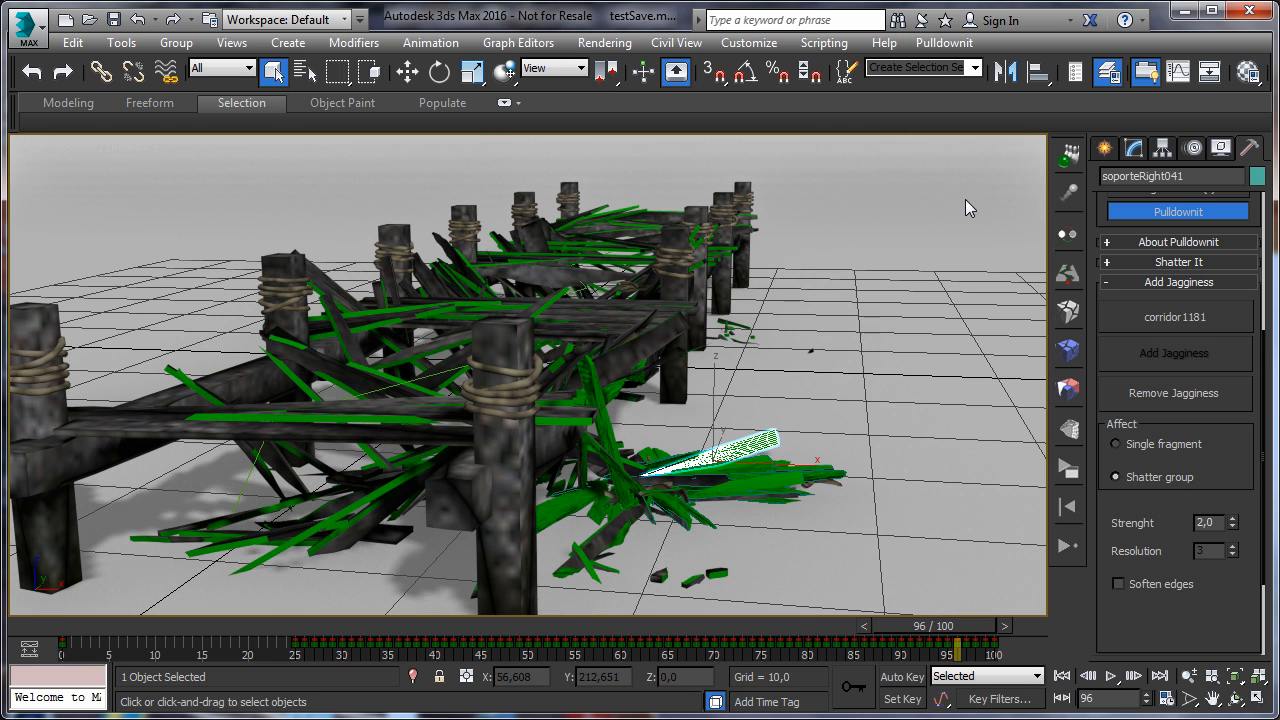
{"action": "left_click", "coordinate": [1235, 74]}
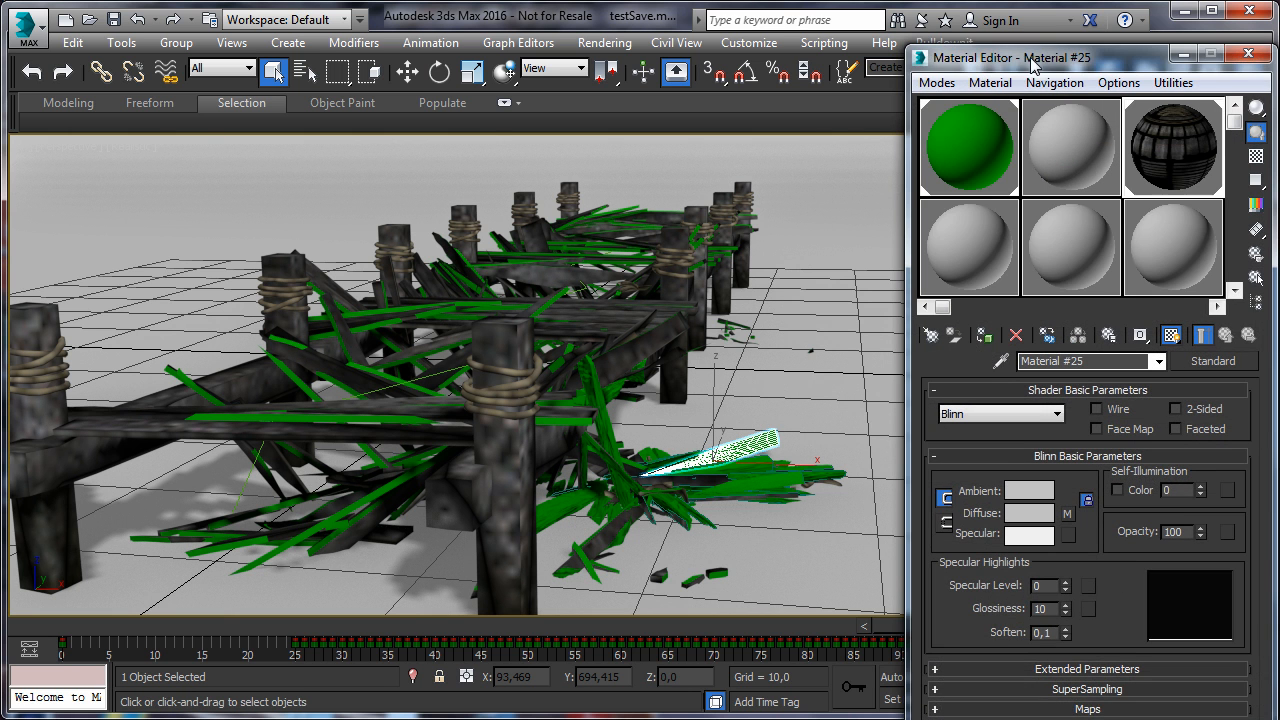
{"action": "left_click_drag", "start_coordinate": [1050, 62], "coordinate": [759, 158]}
{"action": "left_click", "coordinate": [682, 263]}
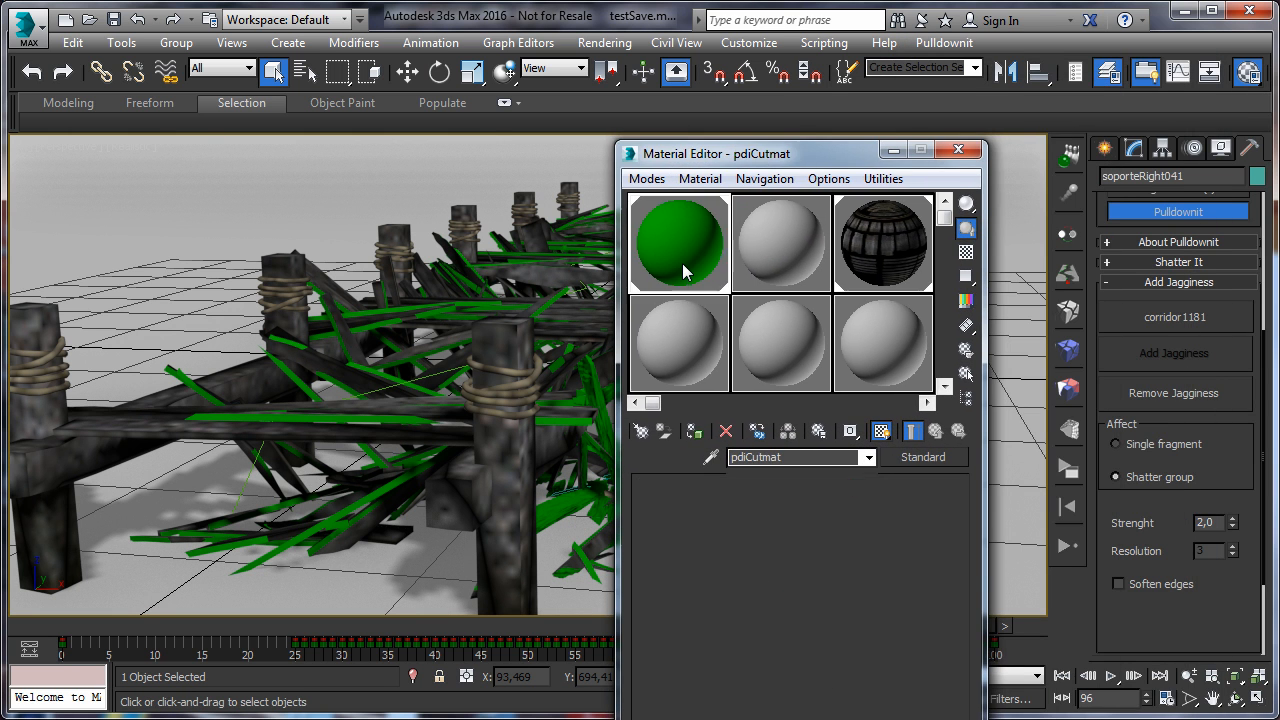
{"action": "left_click_drag", "start_coordinate": [775, 157], "coordinate": [987, 34]}
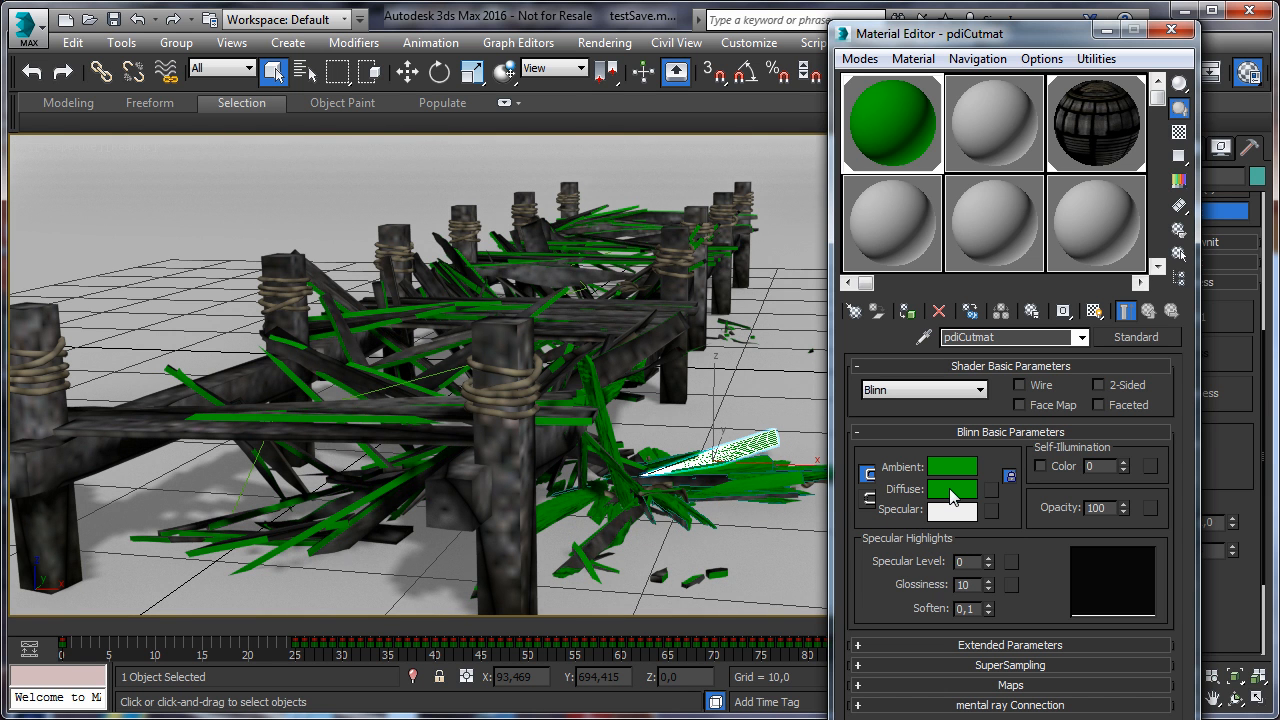
Change pdiCutmat's diffuse colour to a muted grey-brown with hue 29, saturation 82 and value 49, and close the Material Editor.
{"action": "left_click", "coordinate": [952, 495]}
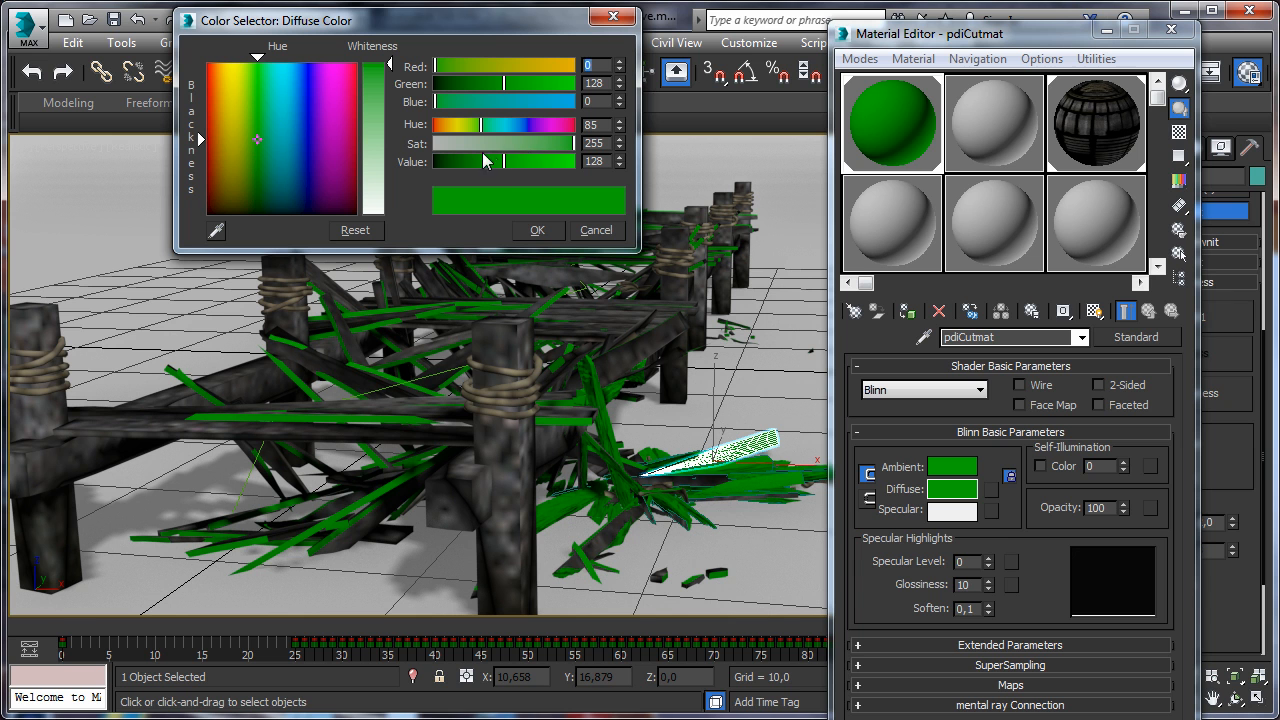
{"action": "left_click_drag", "start_coordinate": [504, 172], "coordinate": [453, 171]}
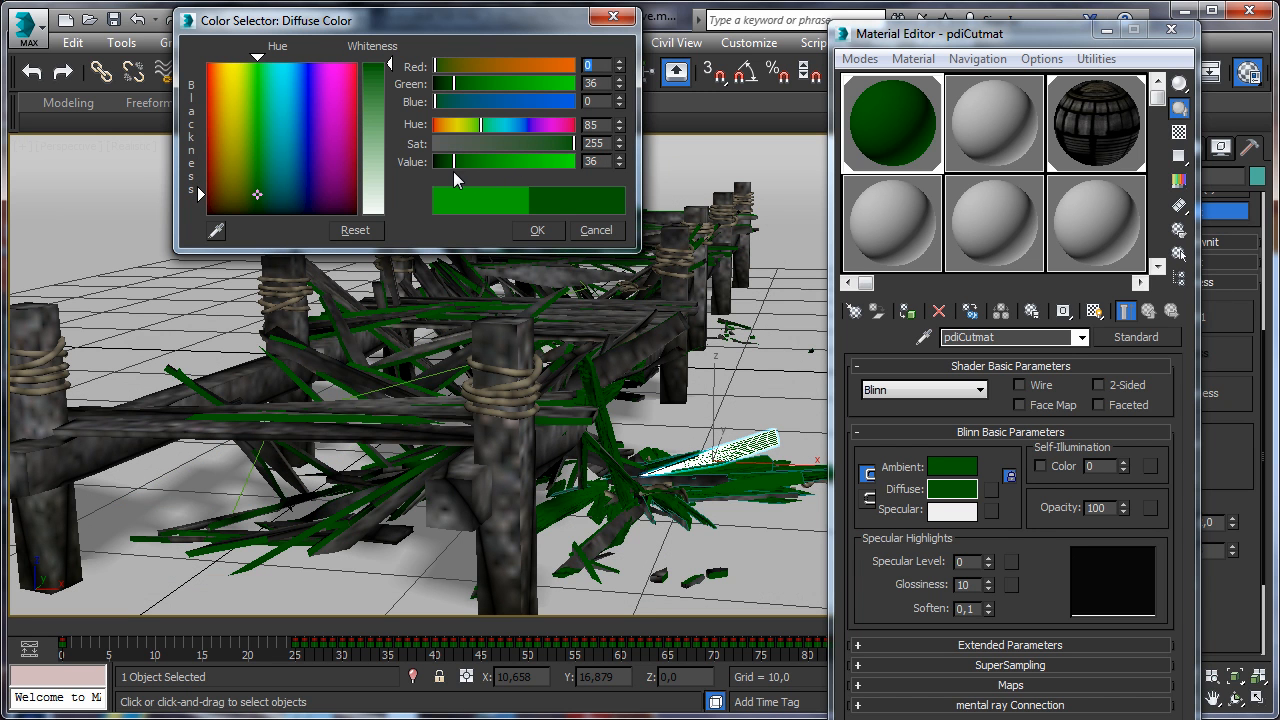
{"action": "left_click_drag", "start_coordinate": [523, 143], "coordinate": [463, 162]}
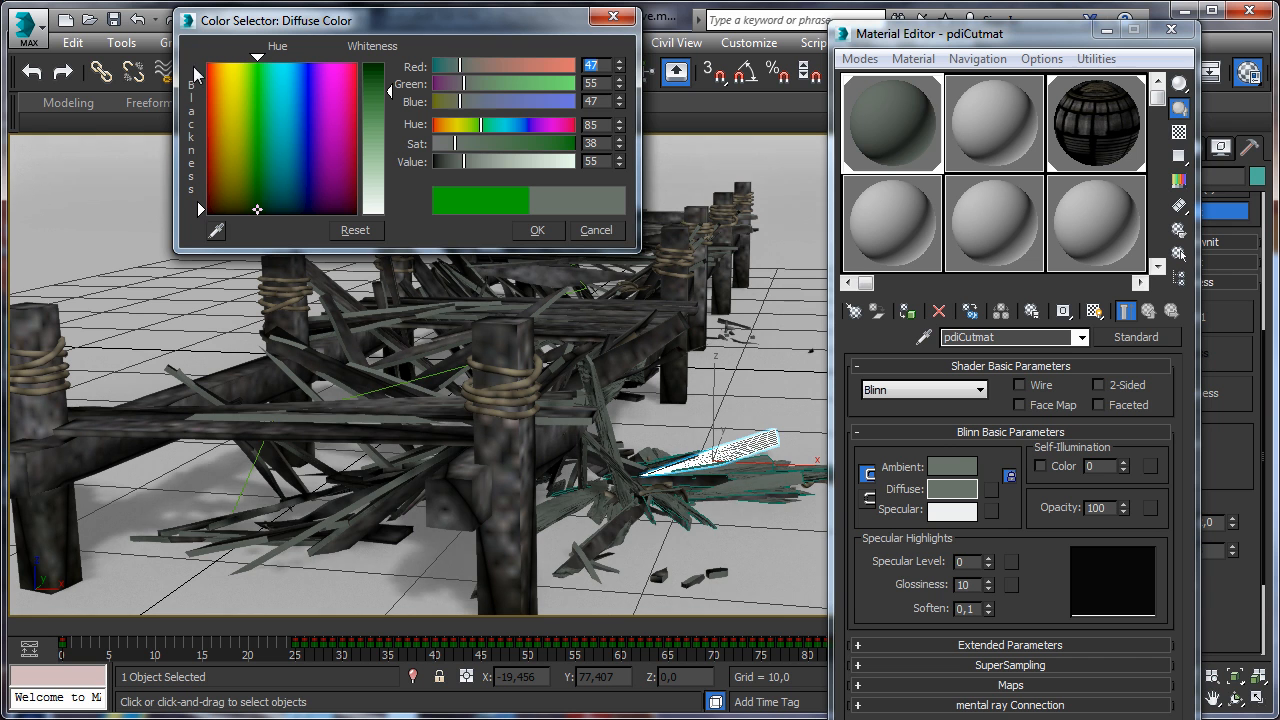
{"action": "left_click", "coordinate": [225, 70]}
{"action": "left_click_drag", "start_coordinate": [519, 163], "coordinate": [447, 168]}
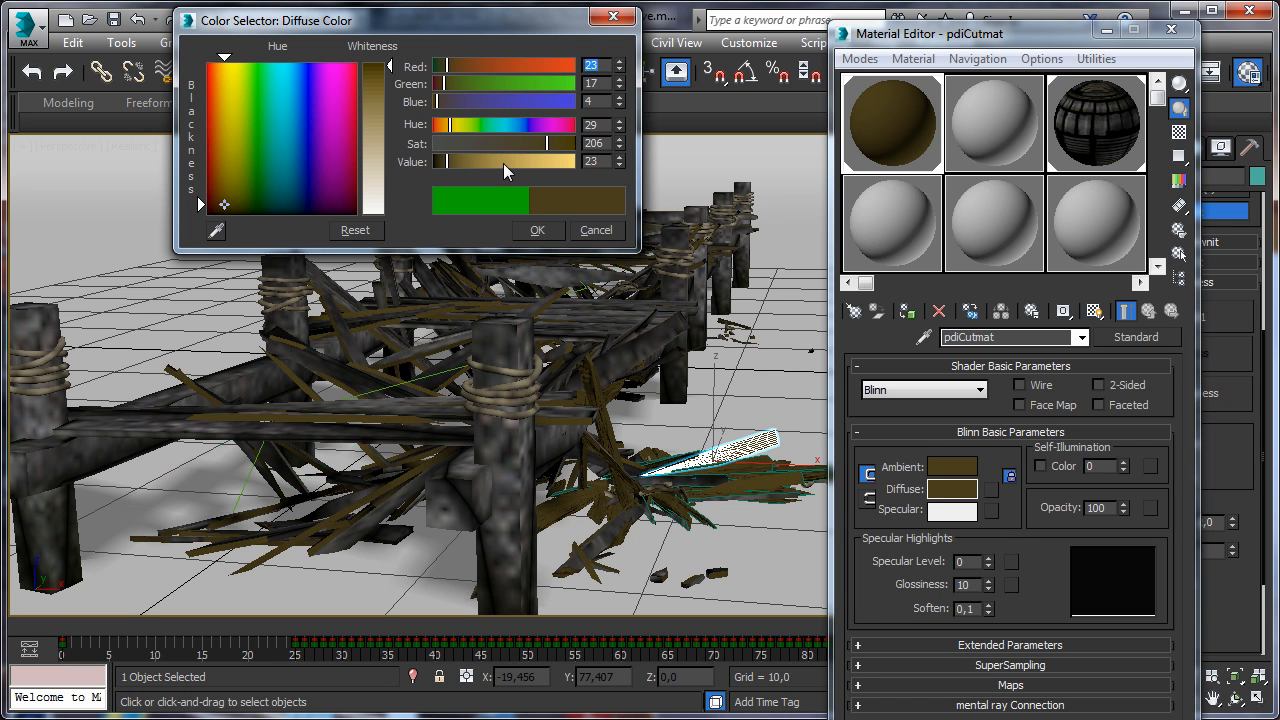
{"action": "left_click_drag", "start_coordinate": [548, 144], "coordinate": [476, 150]}
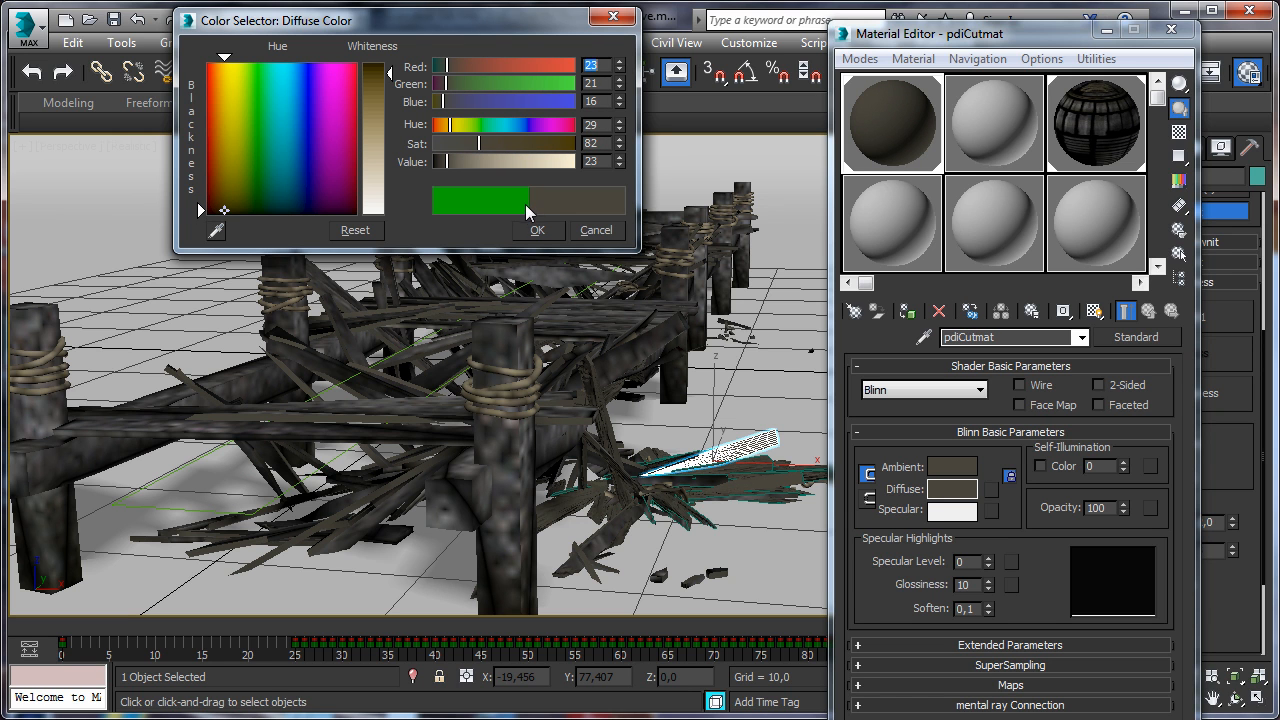
{"action": "left_click_drag", "start_coordinate": [445, 168], "coordinate": [462, 170]}
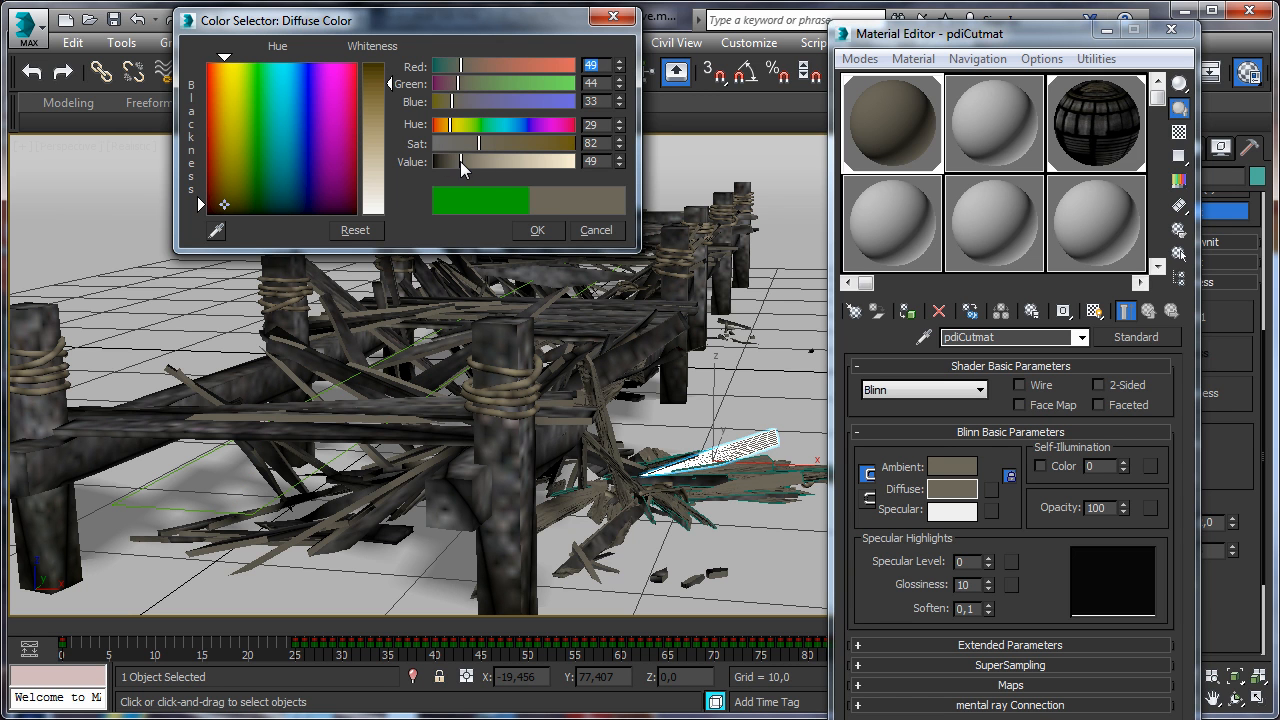
{"action": "left_click", "coordinate": [535, 230]}
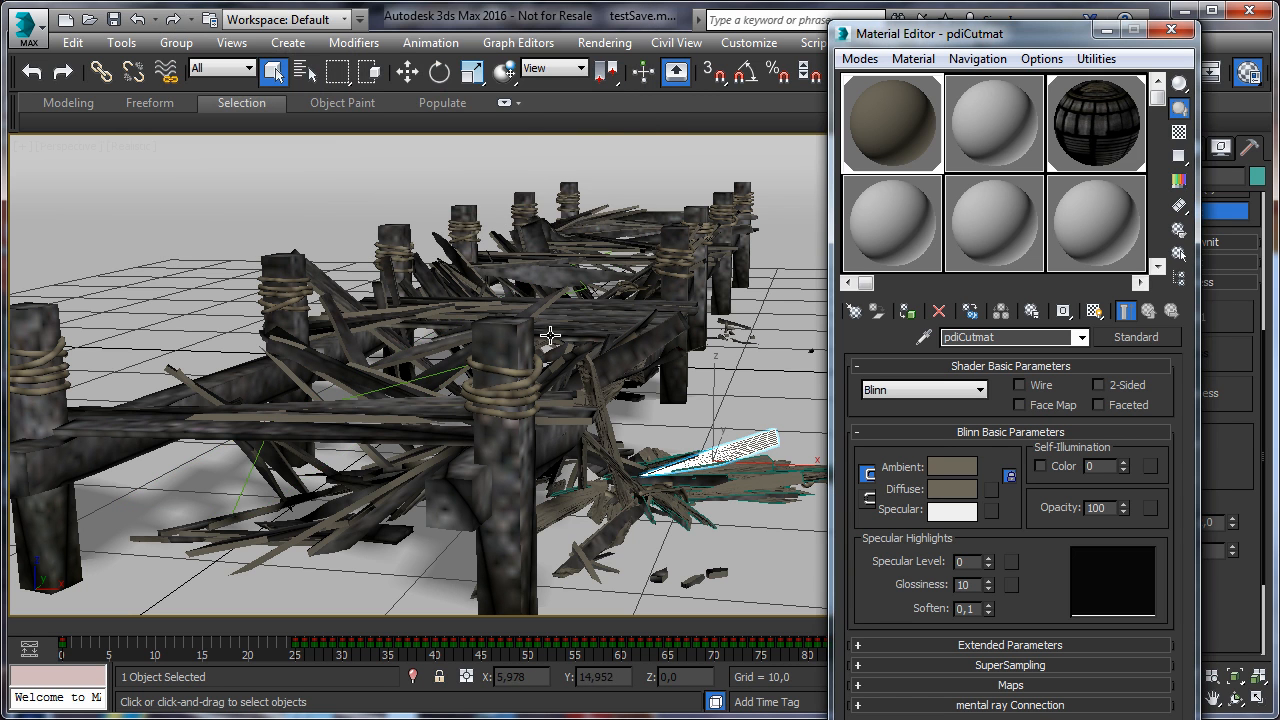
{"action": "left_click", "coordinate": [1171, 32]}
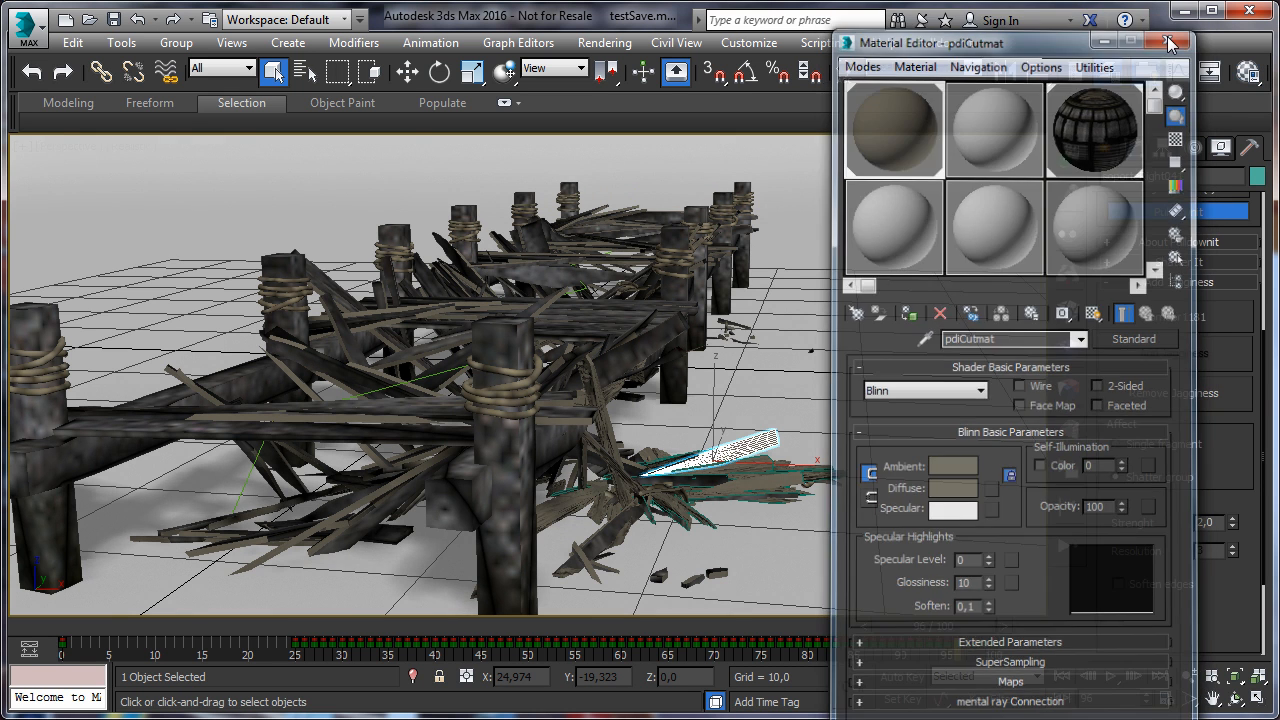
Deselect the fragment, view the whole pier, and play the destruction animation from frame 0, stopping at frame 83.
{"action": "key", "text": "alt+z"}
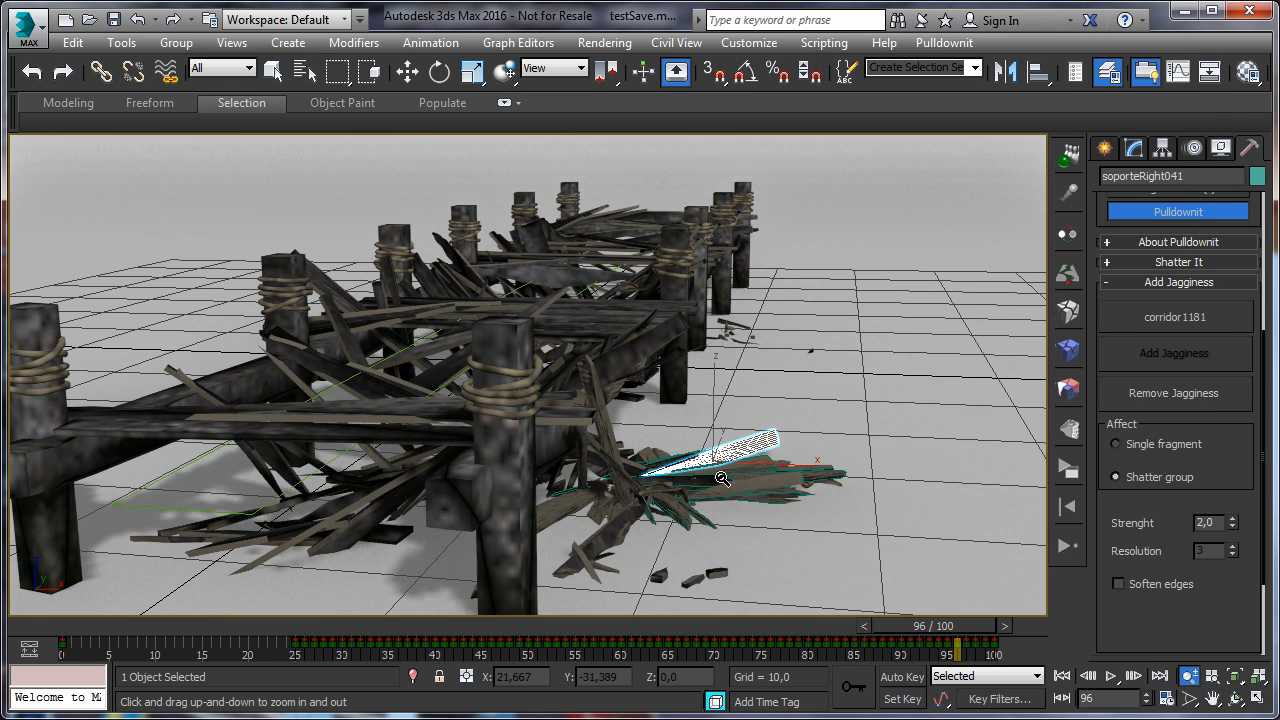
{"action": "scroll", "coordinate": [722, 479], "scroll_direction": "down", "scroll_amount": 3}
{"action": "middle_click_drag", "start_coordinate": [722, 479], "coordinate": [628, 495]}
{"action": "left_click", "coordinate": [270, 72]}
{"action": "left_click", "coordinate": [755, 317]}
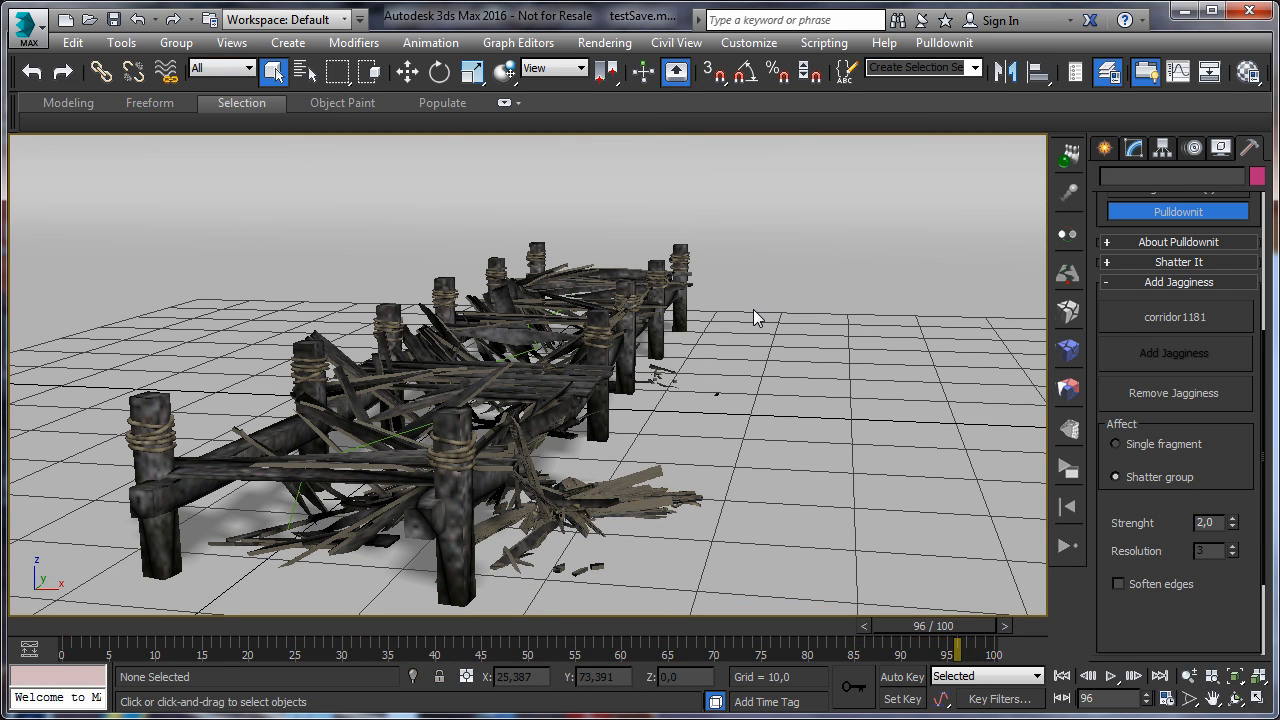
{"action": "left_click", "coordinate": [1062, 676]}
{"action": "left_click", "coordinate": [1110, 677]}
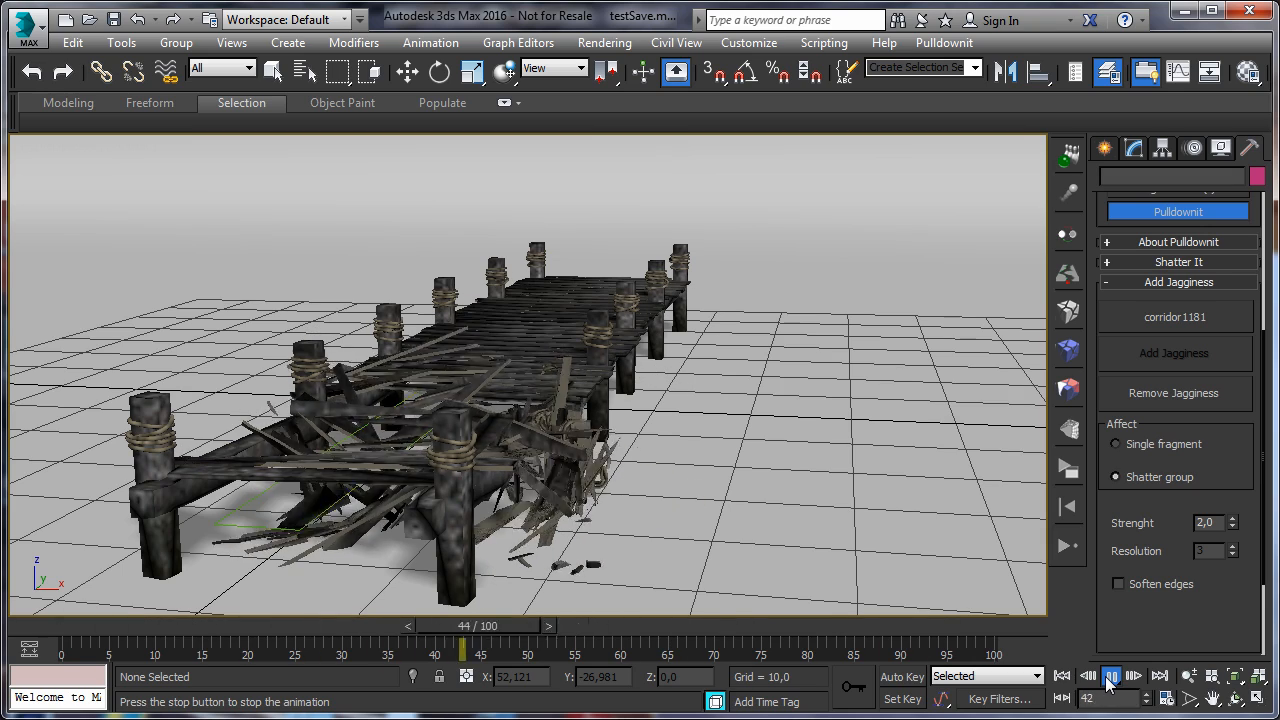
{"action": "left_click", "coordinate": [1108, 679]}
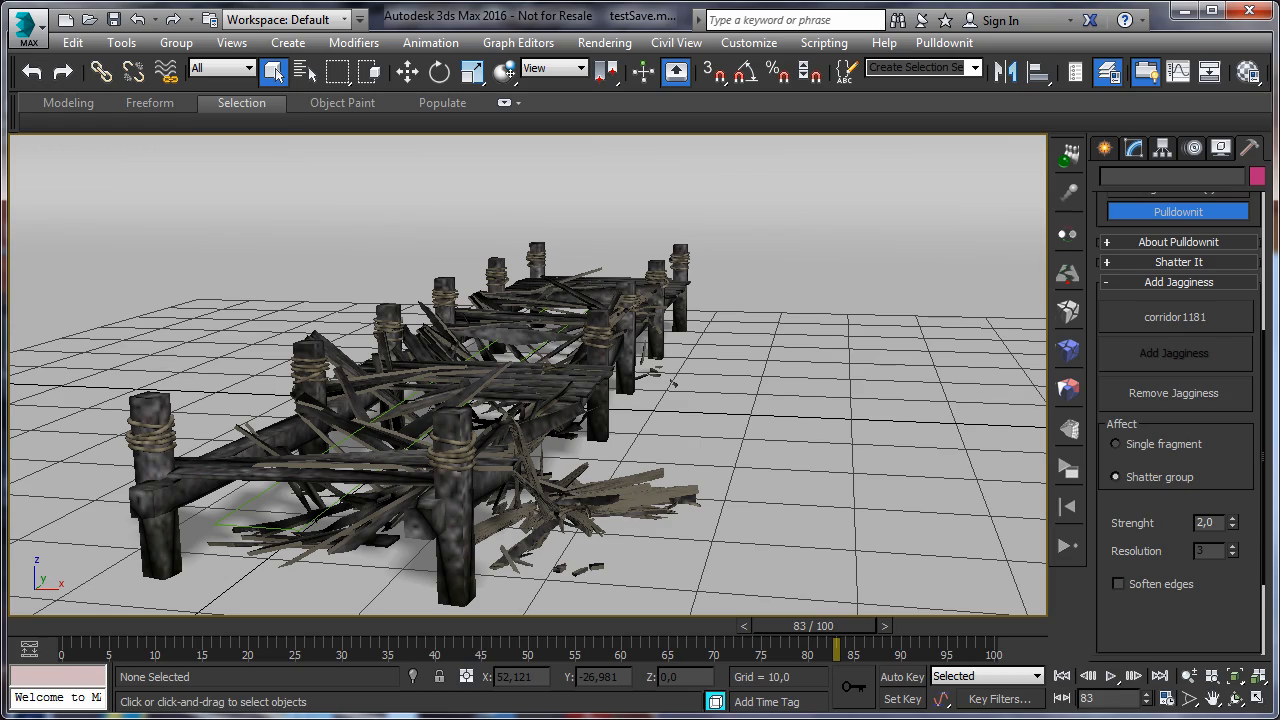